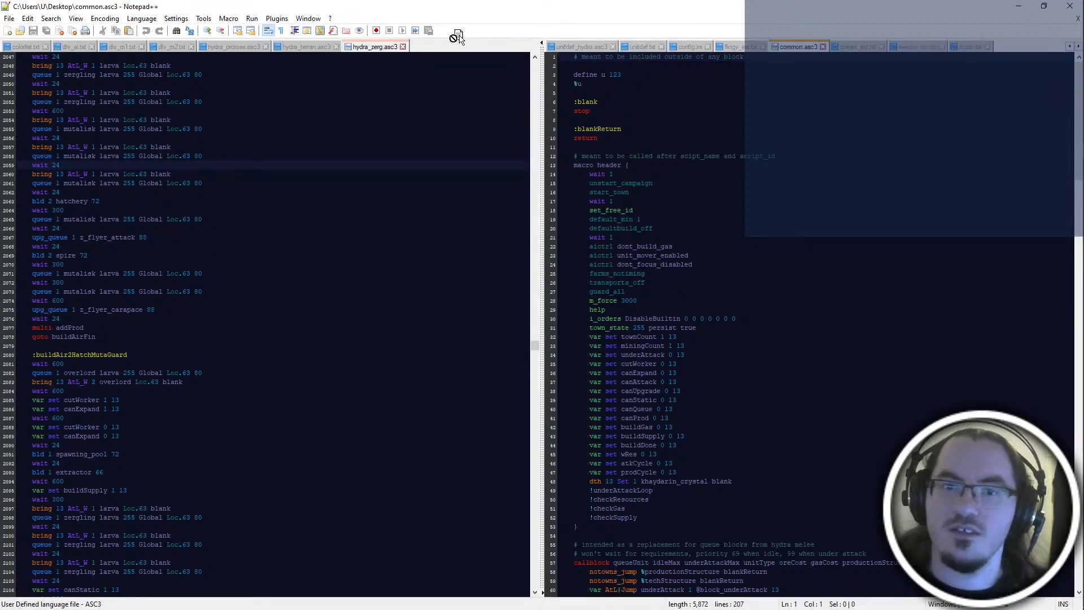
Clone common.asc3 into the view that holds hydra_zerg.asc3 and close its original copy in the other view
click(599, 110)
ctrl+drag(963, 47, 226, 181)
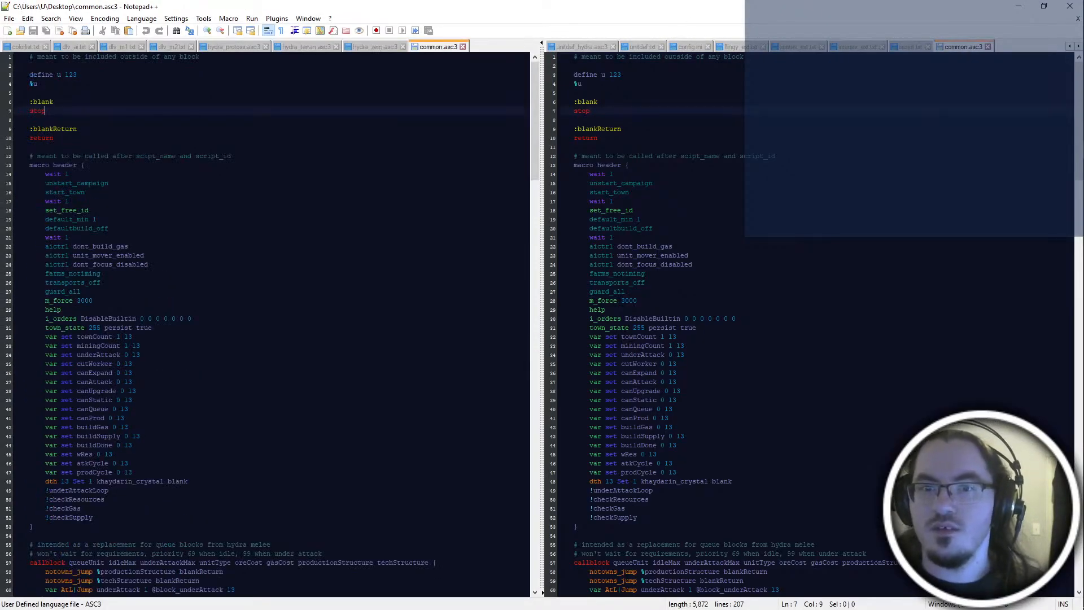
click(86, 192)
middle_click(966, 44)
click(93, 301)
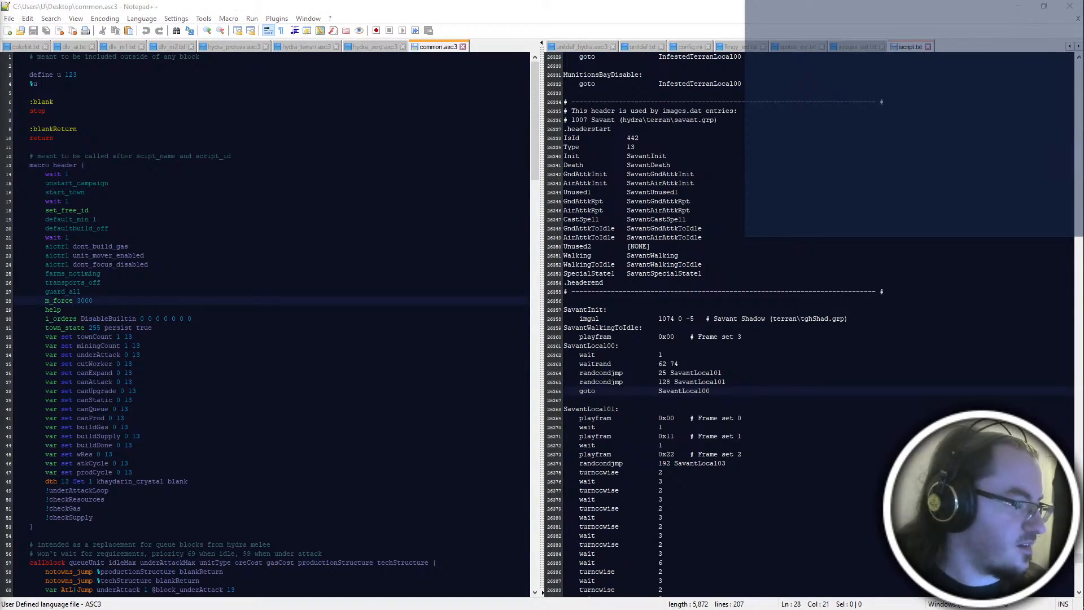
click(133, 337)
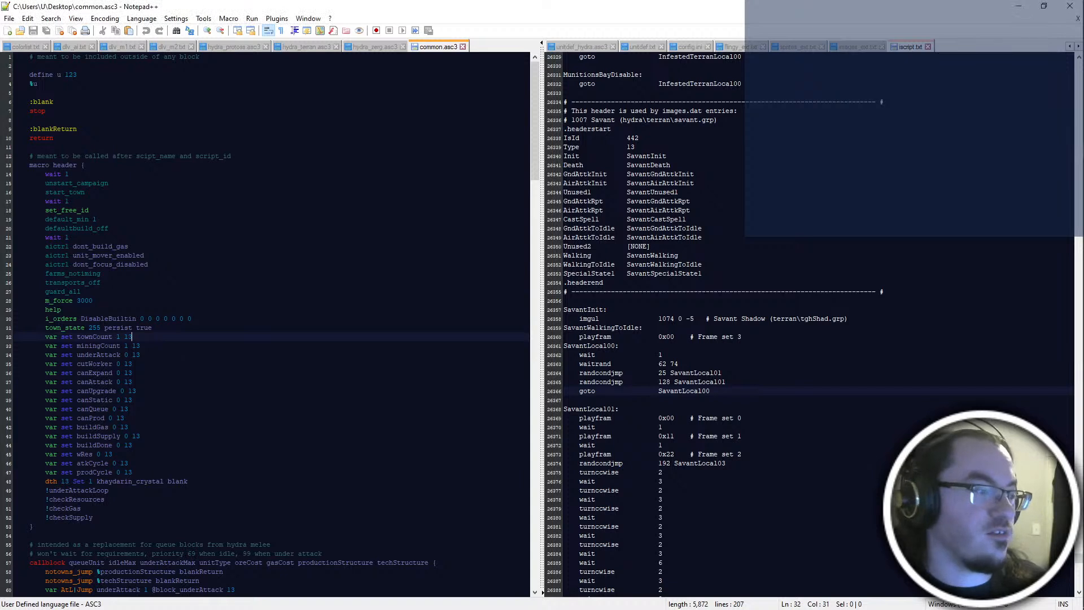
click(152, 327)
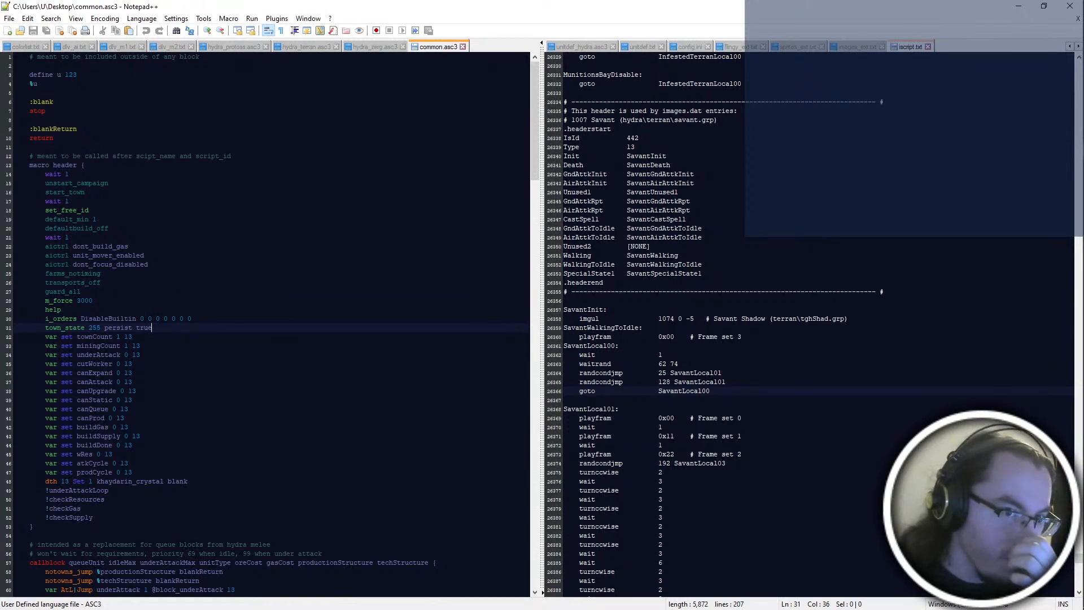
drag(249, 139, 257, 202)
click(273, 273)
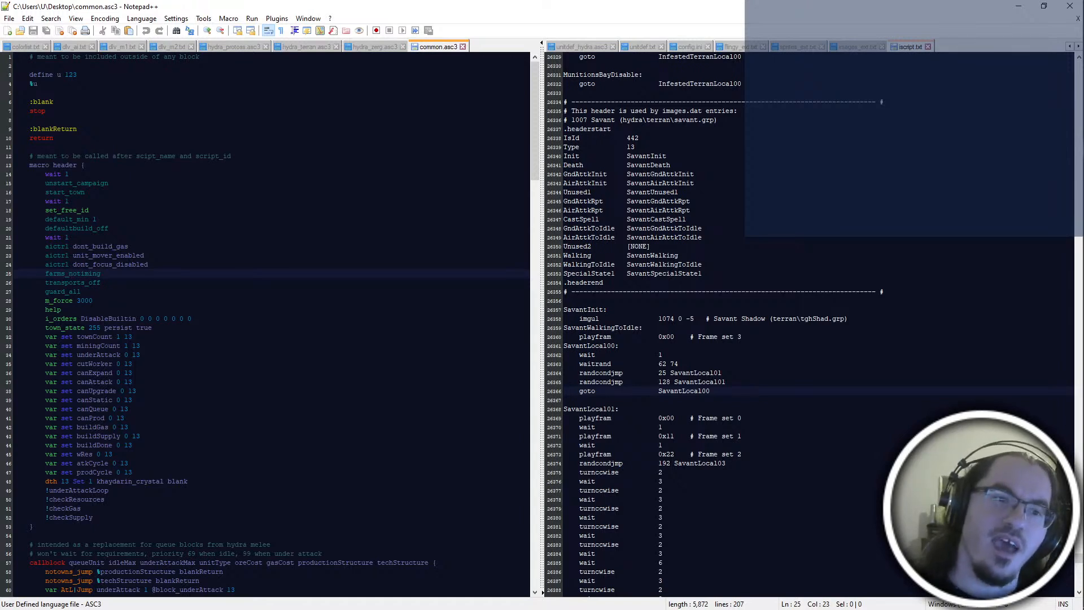
Examine the opening comment, the define statement for u and the blank and blankReturn blocks in common.asc3
drag(46, 111, 14, 129)
click(300, 148)
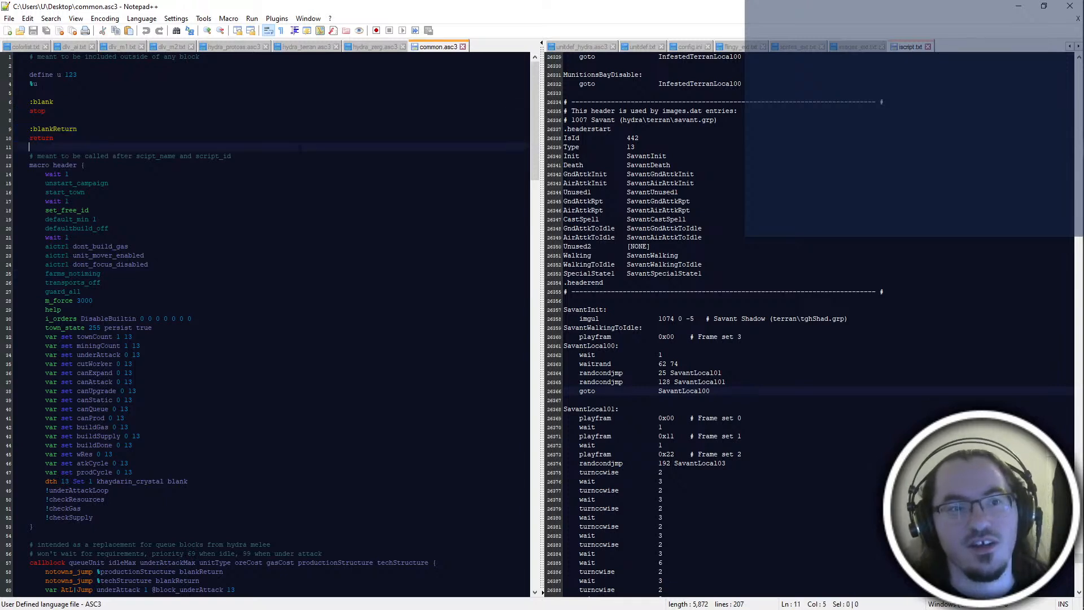
click(295, 140)
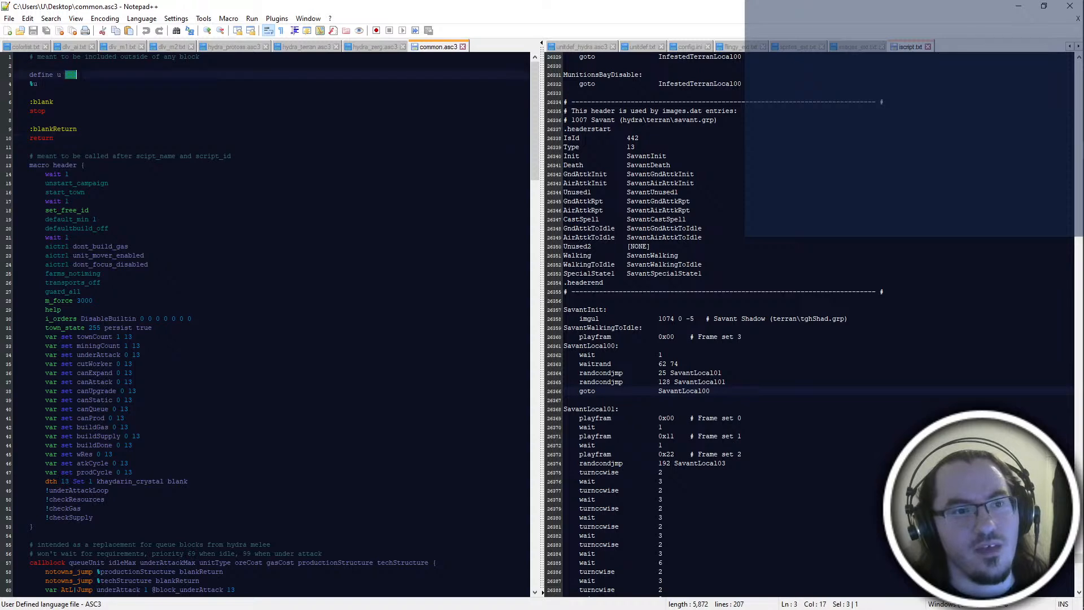
click(58, 82)
double_click(59, 75)
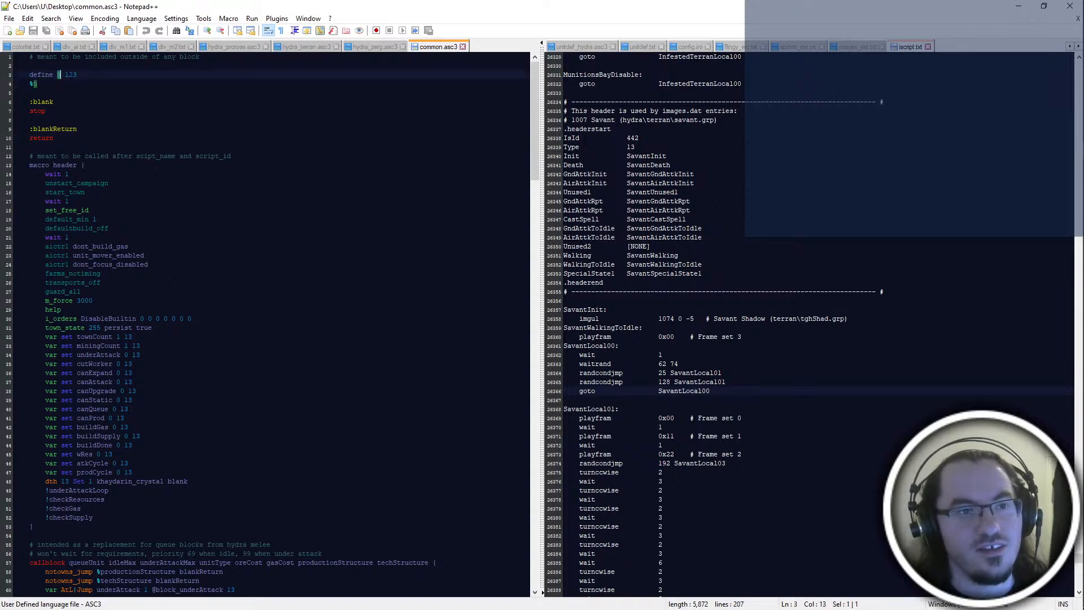
scroll(59, 75, down, 20)
scroll(271, 324, up, 20)
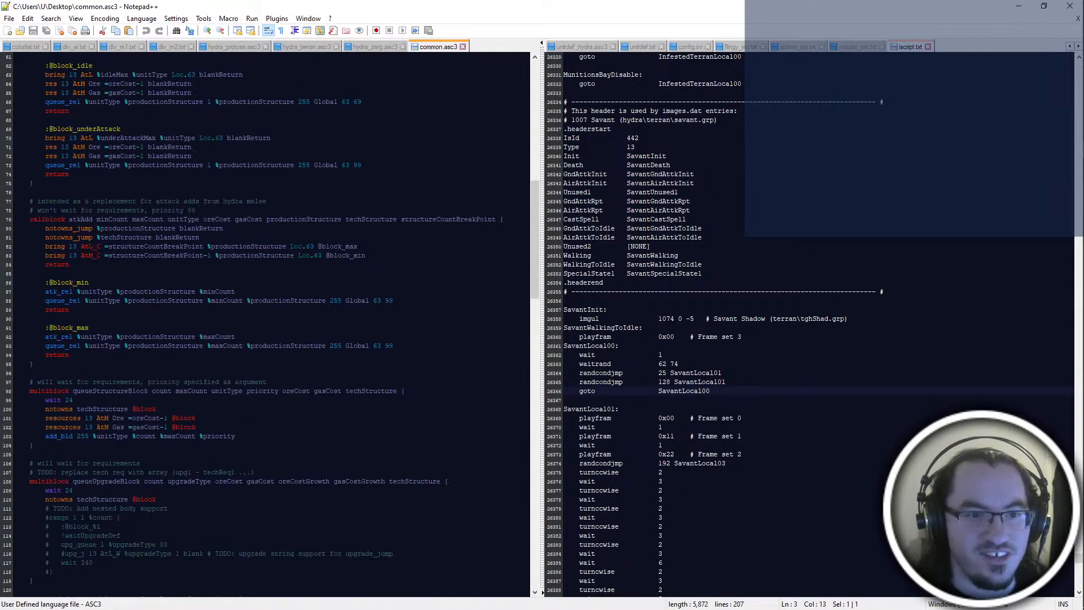
click(162, 264)
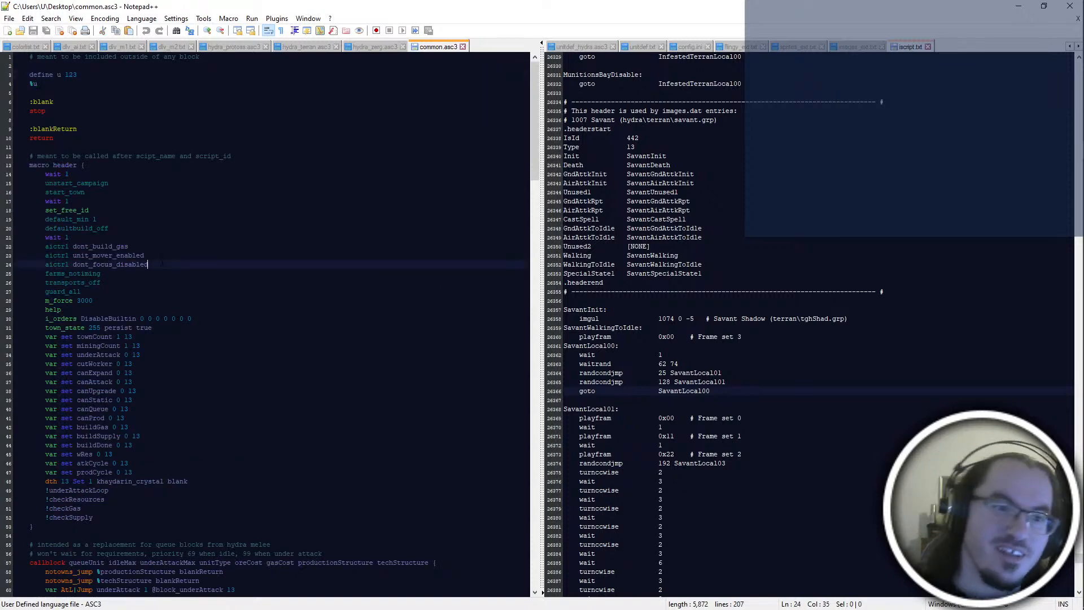
drag(29, 165, 85, 165)
drag(200, 57, 30, 57)
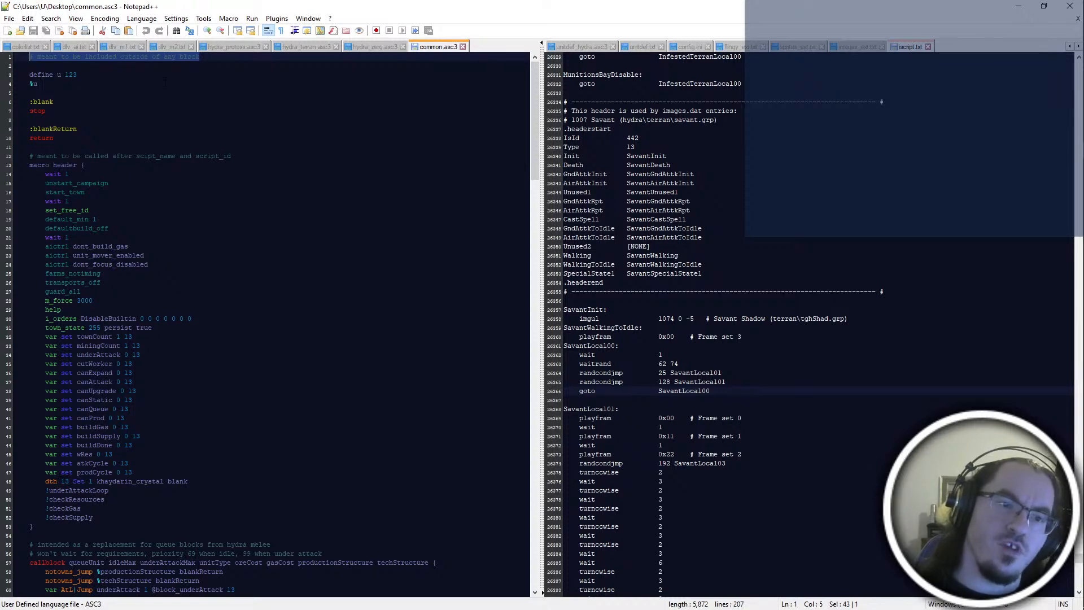
click(171, 102)
Compare the setup lines at the start of hydra_zerg.asc3 with the header macro in common.asc3
key(ctrl+Page_Up)
key(ctrl+Home)
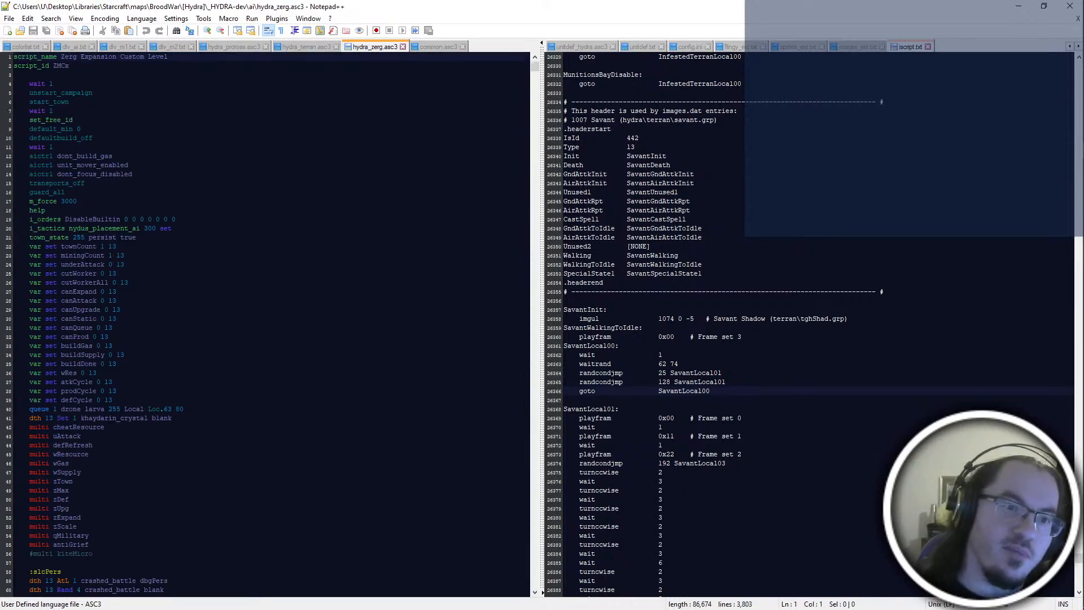
drag(170, 74, 304, 381)
click(102, 74)
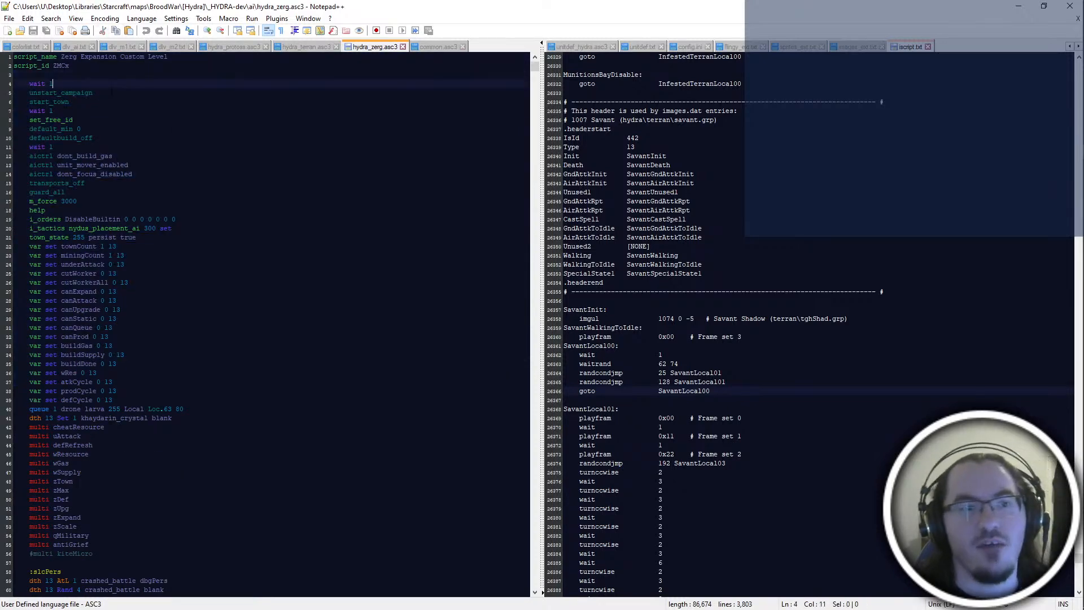
key(ctrl+Page_Down)
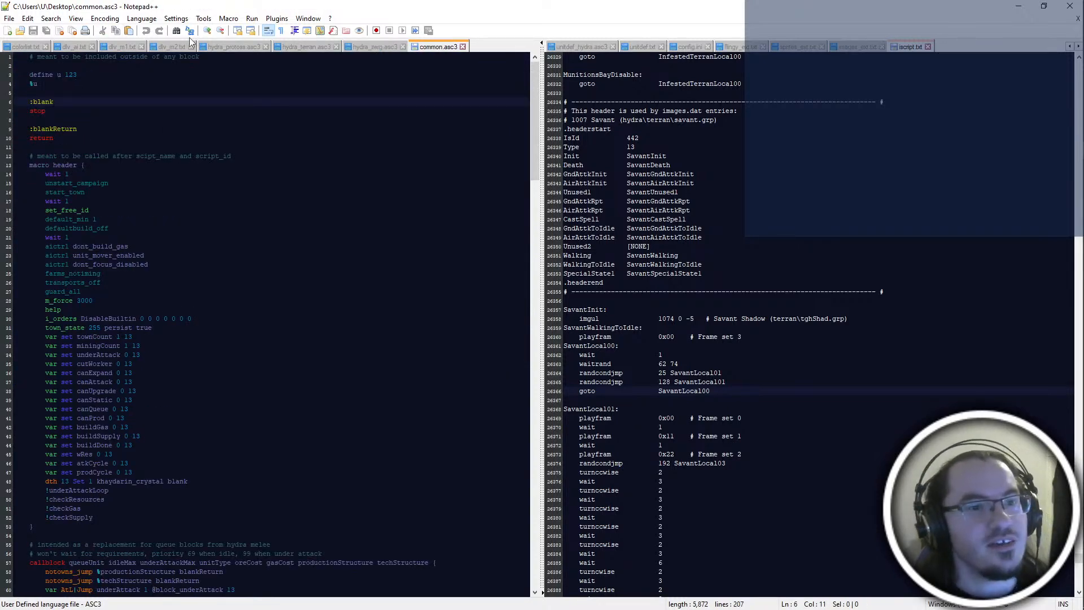
drag(23, 147, 108, 182)
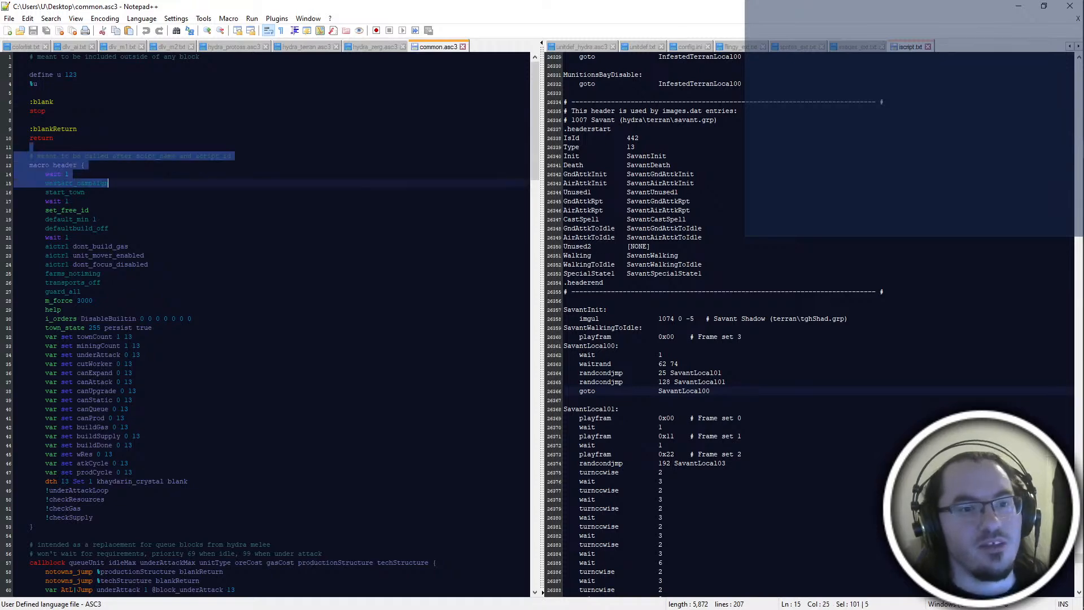
click(391, 181)
click(374, 47)
drag(361, 74, 362, 137)
click(362, 155)
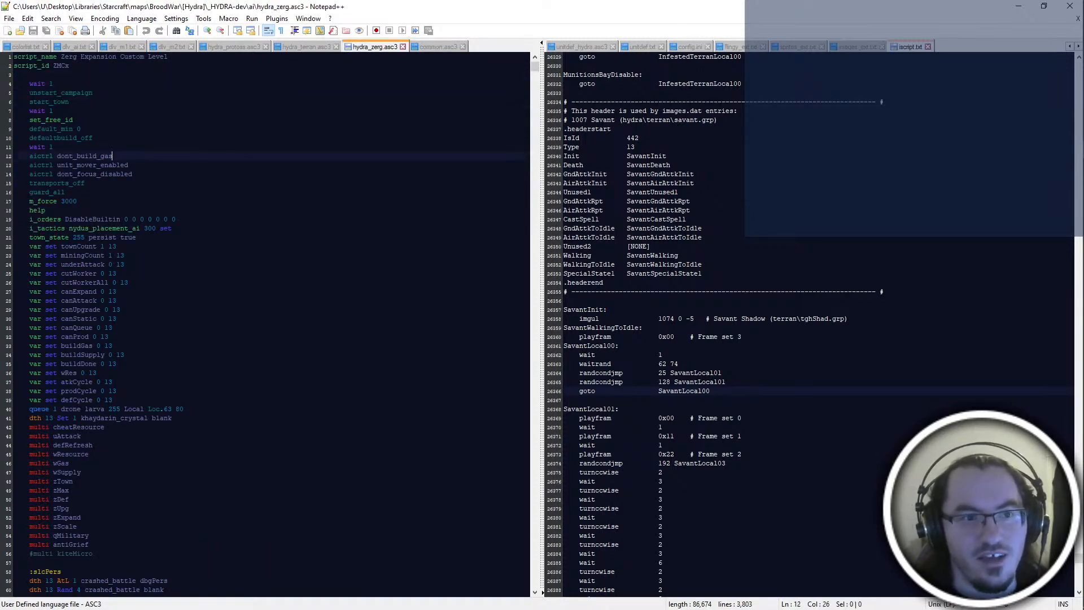
key(ctrl+Page_Down)
key(ctrl+Page_Up)
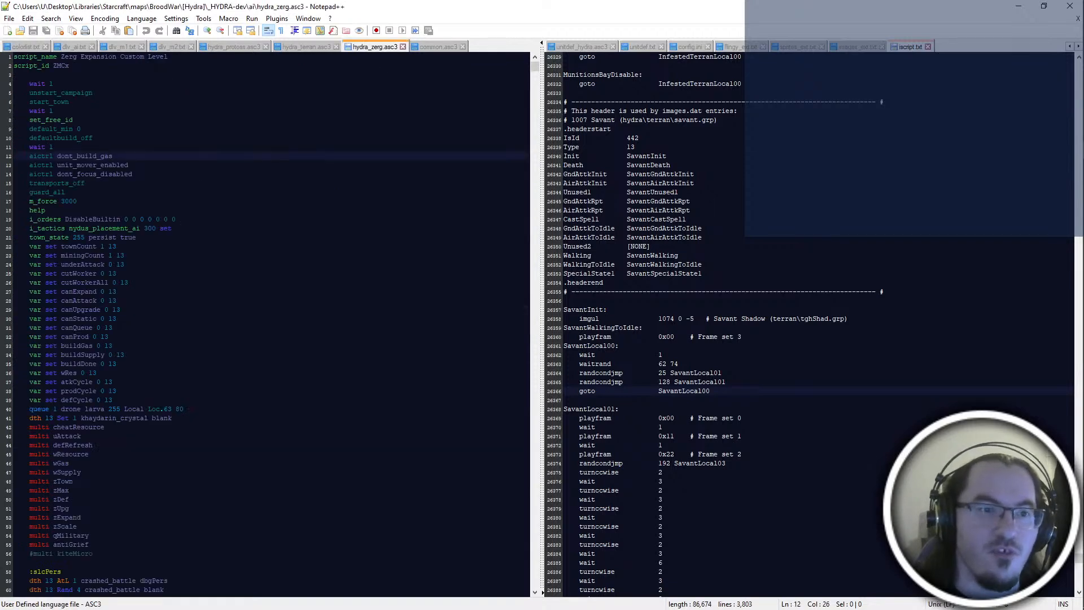
click(439, 47)
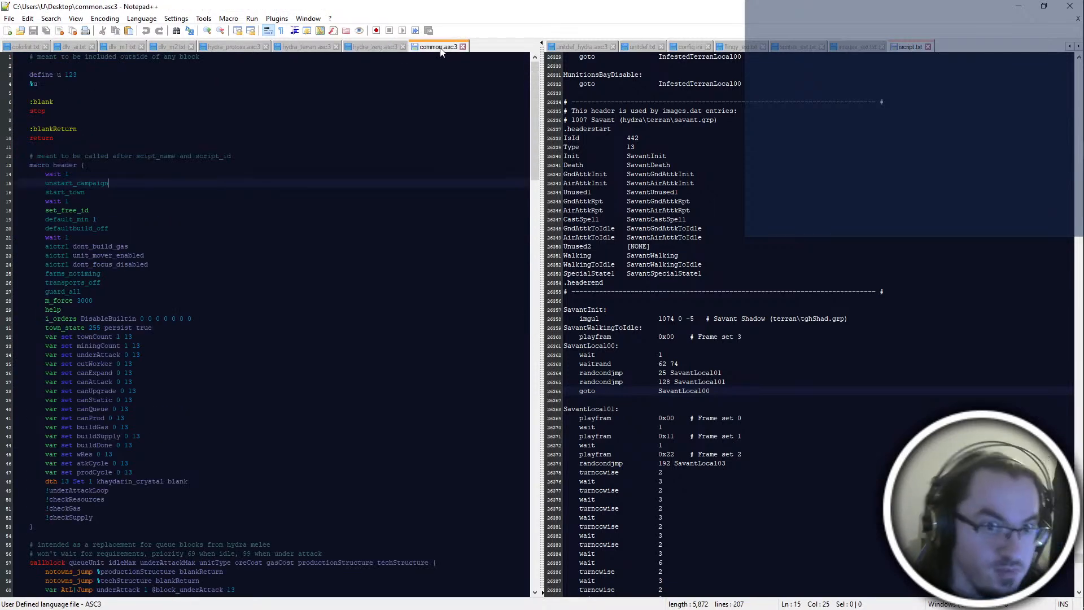
Examine the header macro's comment, name and extent in common.asc3, along with the code before and after it
click(424, 299)
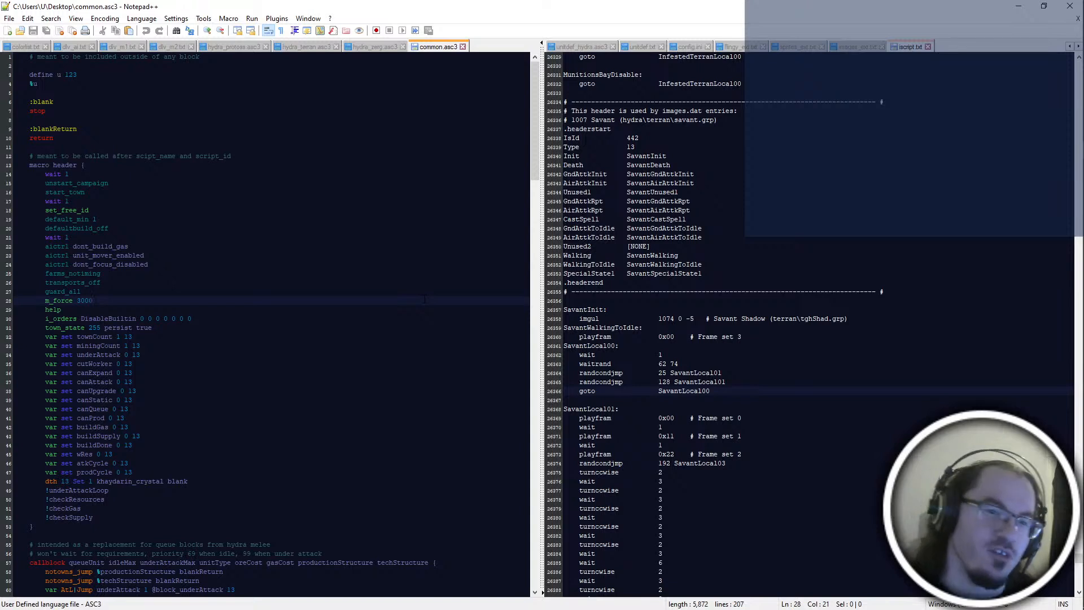
drag(234, 156, 8, 158)
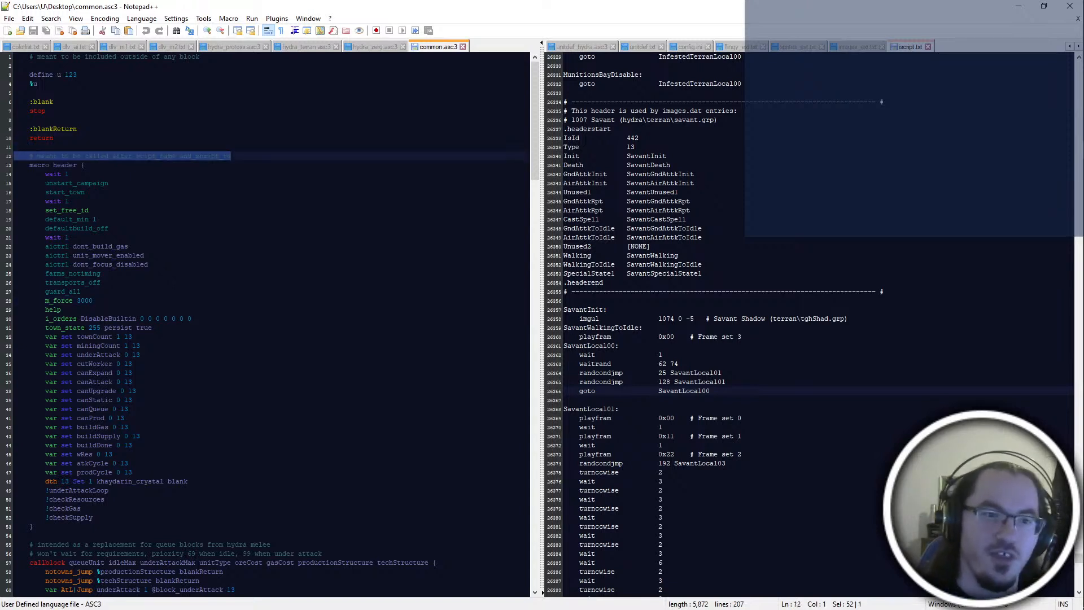
click(368, 230)
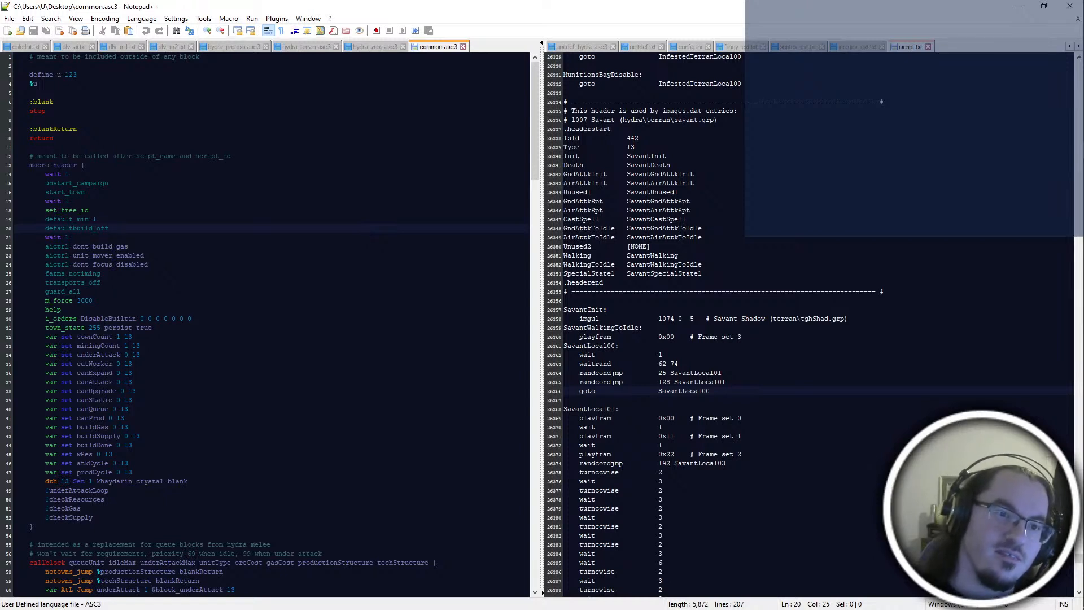
drag(30, 151, 23, 56)
click(241, 219)
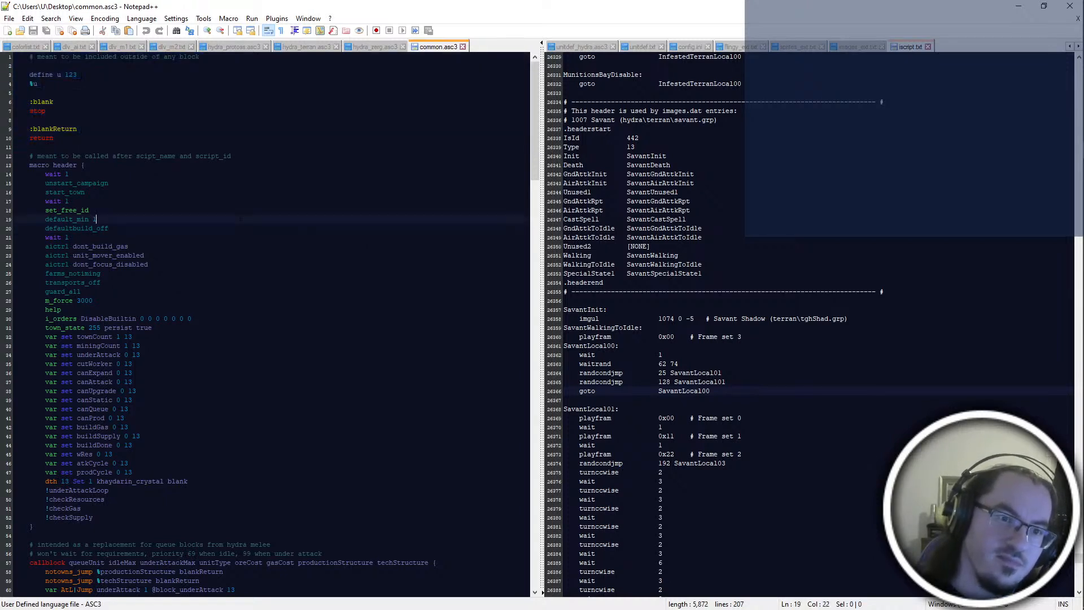
click(69, 165)
click(149, 192)
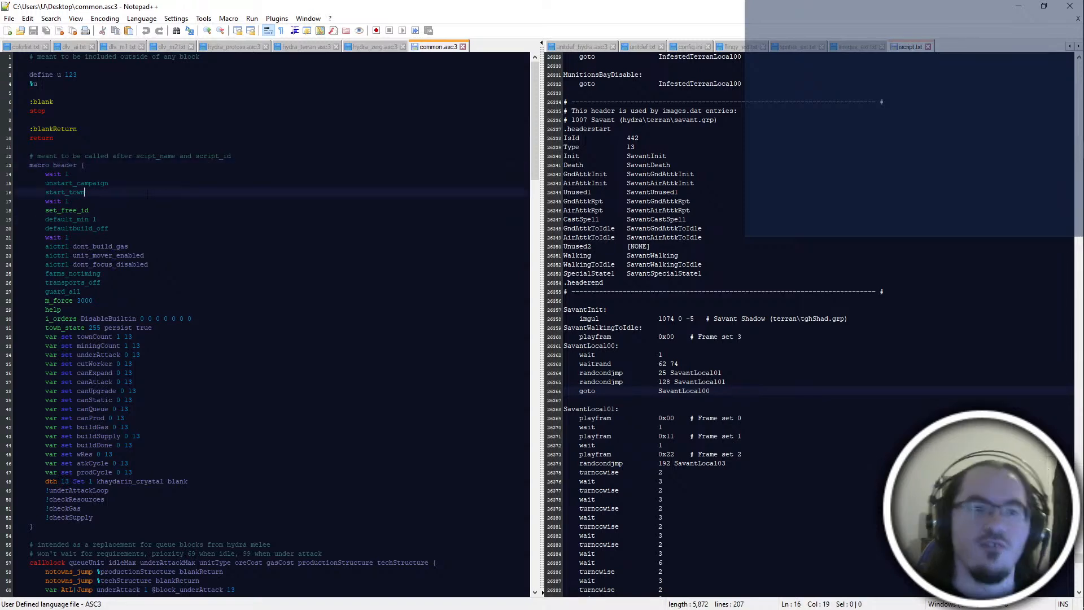
double_click(65, 164)
scroll(271, 317, down, 7)
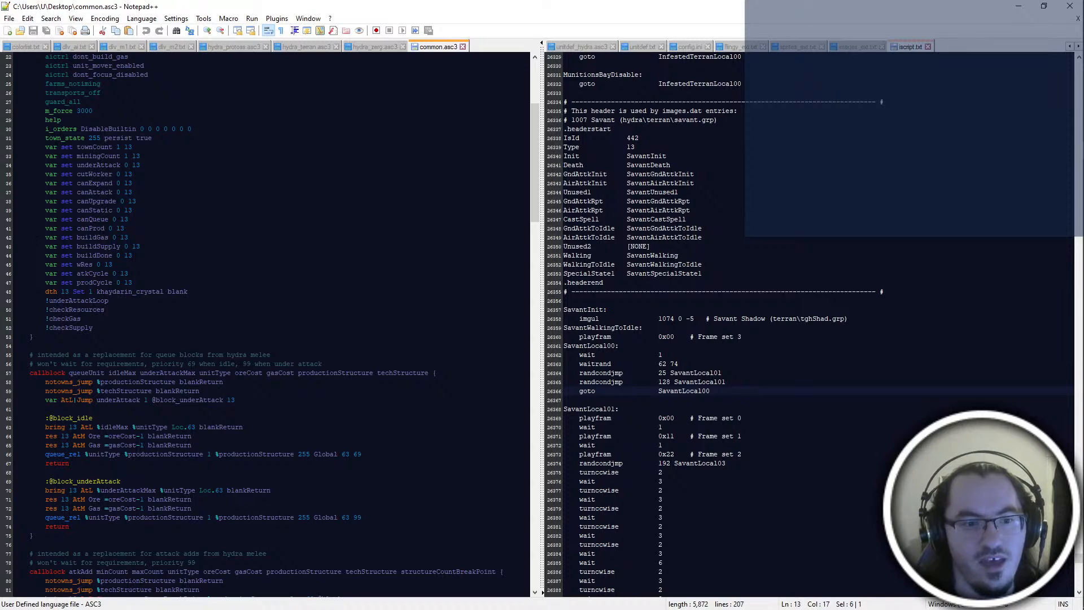
scroll(271, 317, up, 7)
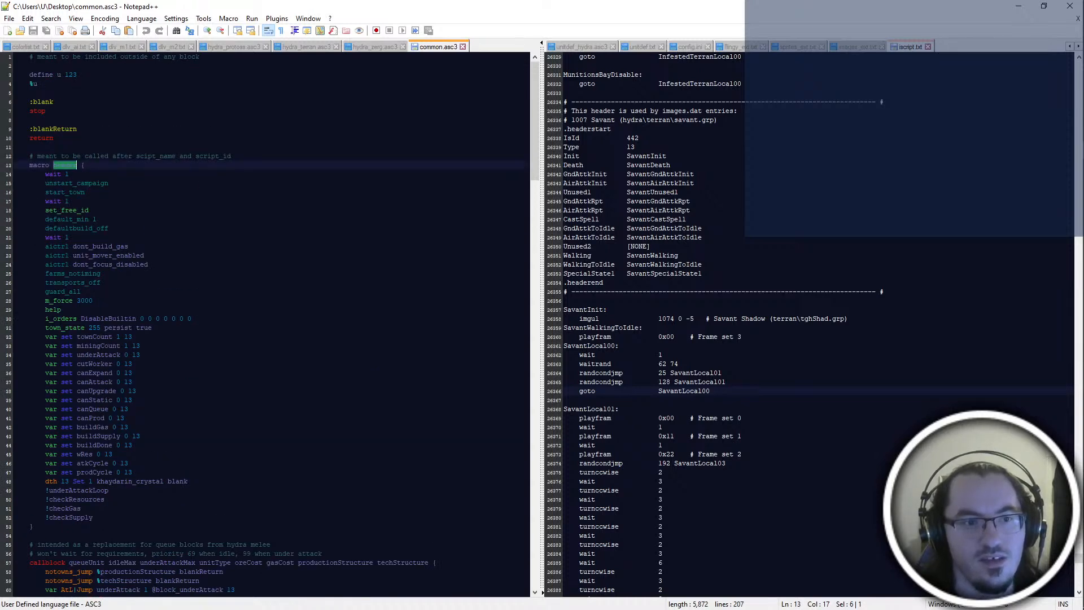
Correct "scipt_name" to "script_name" in the comment above the header macro
click(82, 138)
click(232, 155)
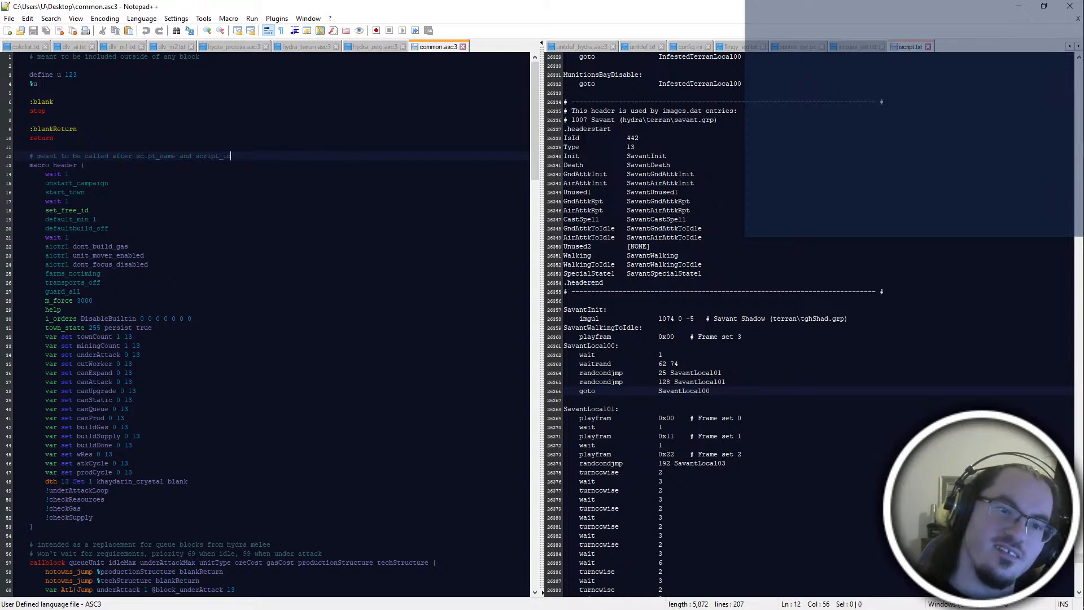
text(r)
click(138, 237)
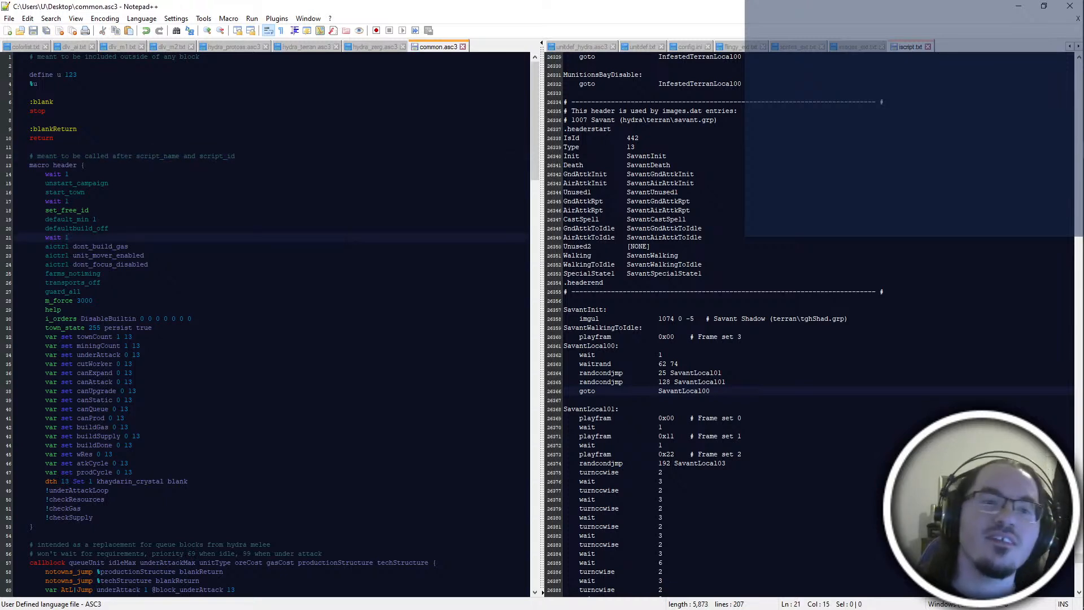
Review the definitions before the header macro and the macro's body down to its variable settings and multi-run calls
click(407, 146)
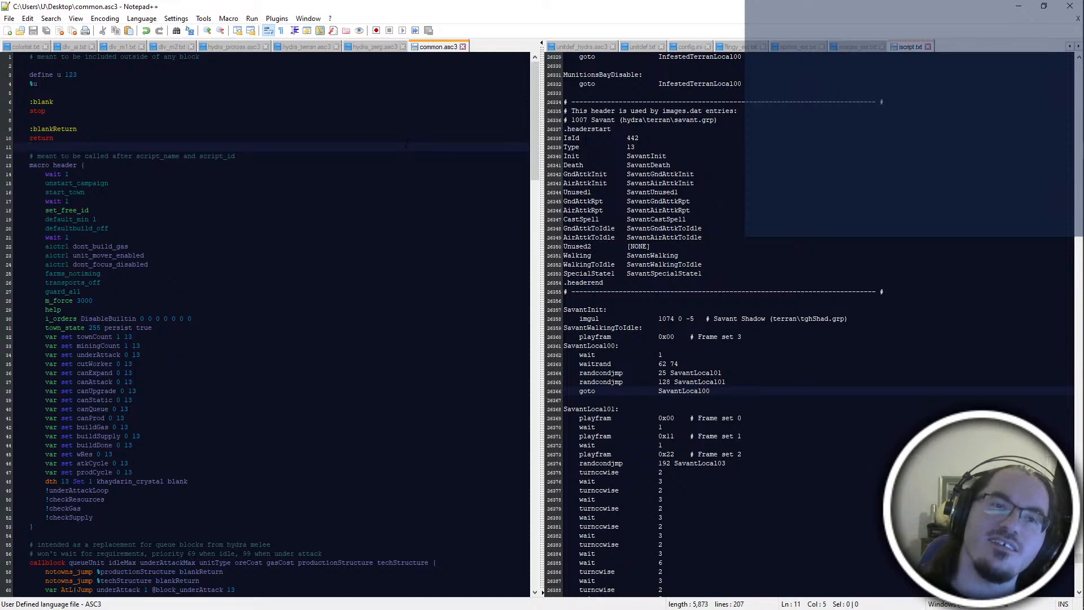
drag(41, 92, 232, 227)
click(230, 210)
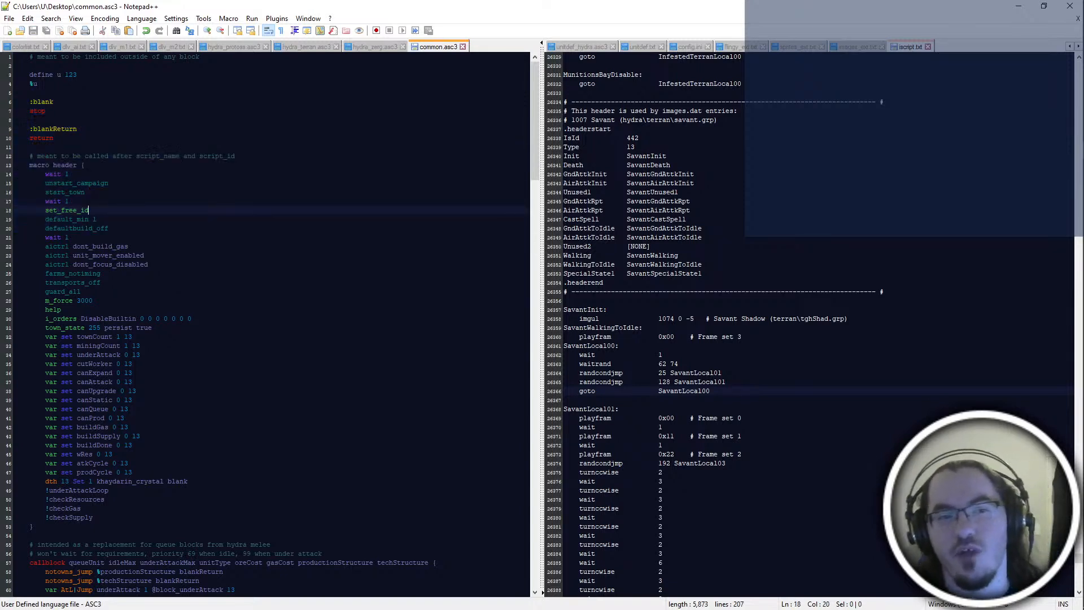
drag(71, 139, 6, 49)
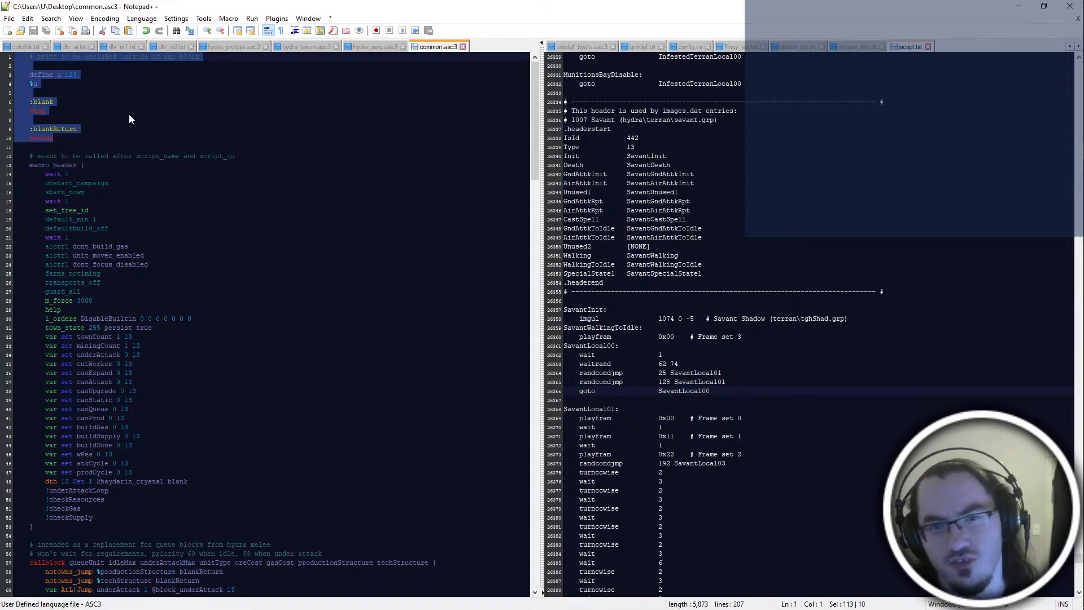
click(192, 256)
drag(89, 164, 131, 372)
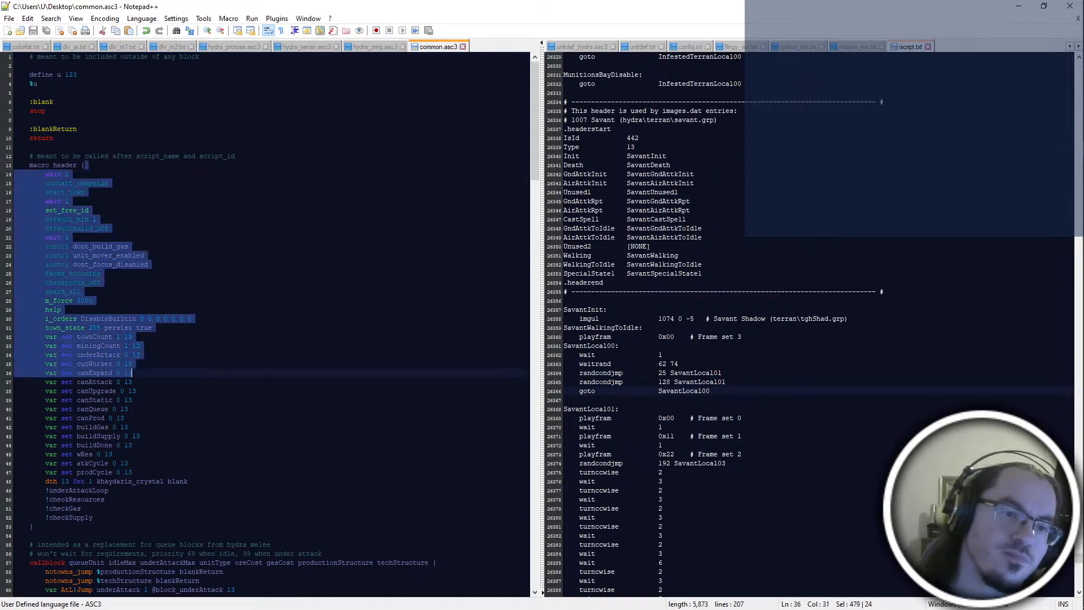
click(205, 186)
click(160, 156)
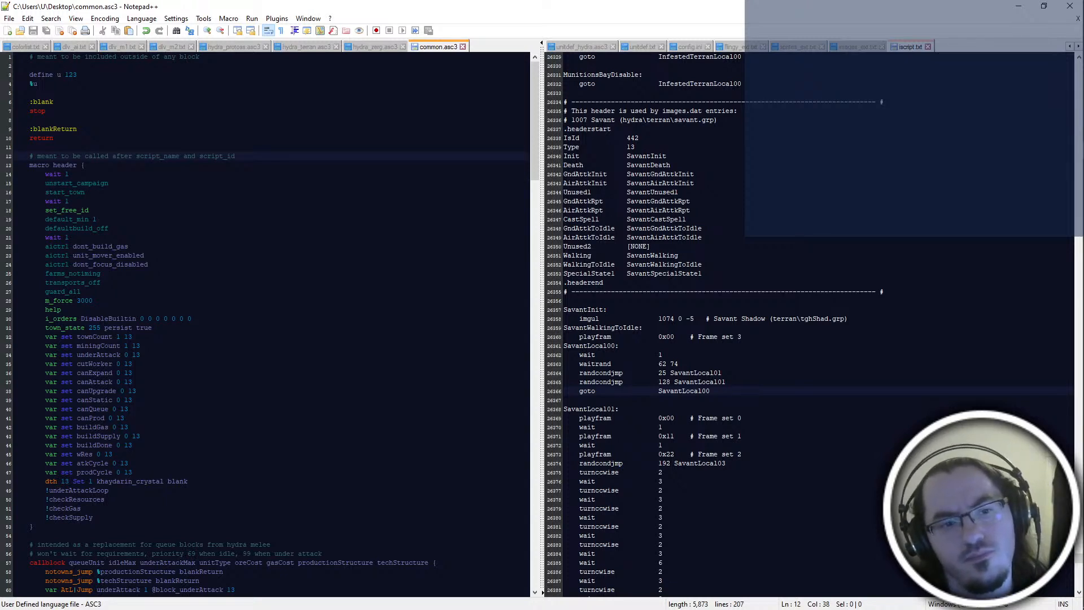
click(122, 210)
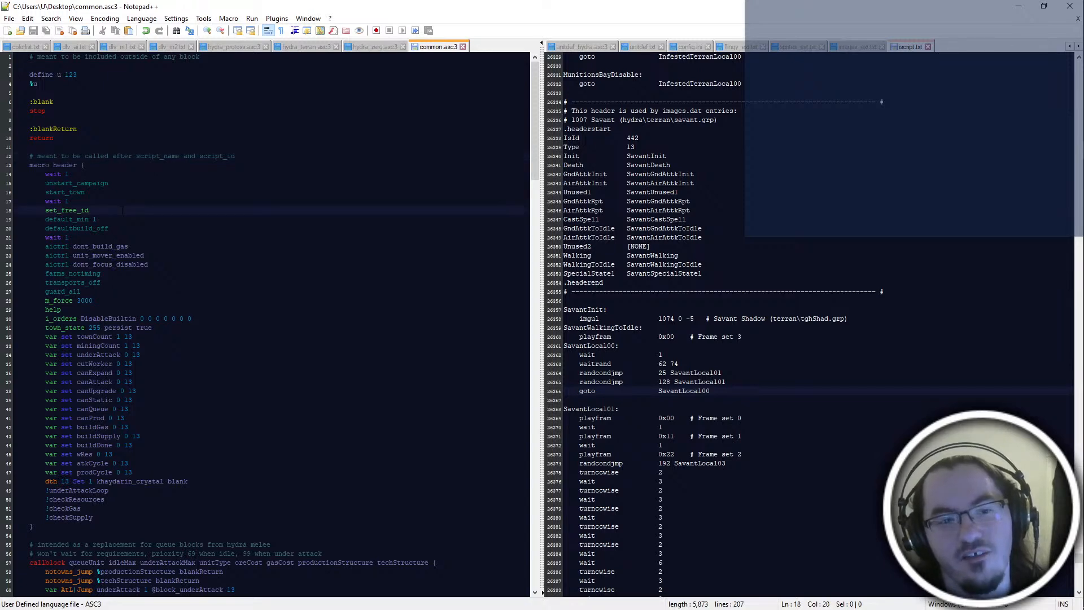
scroll(123, 210, down, 6)
click(152, 138)
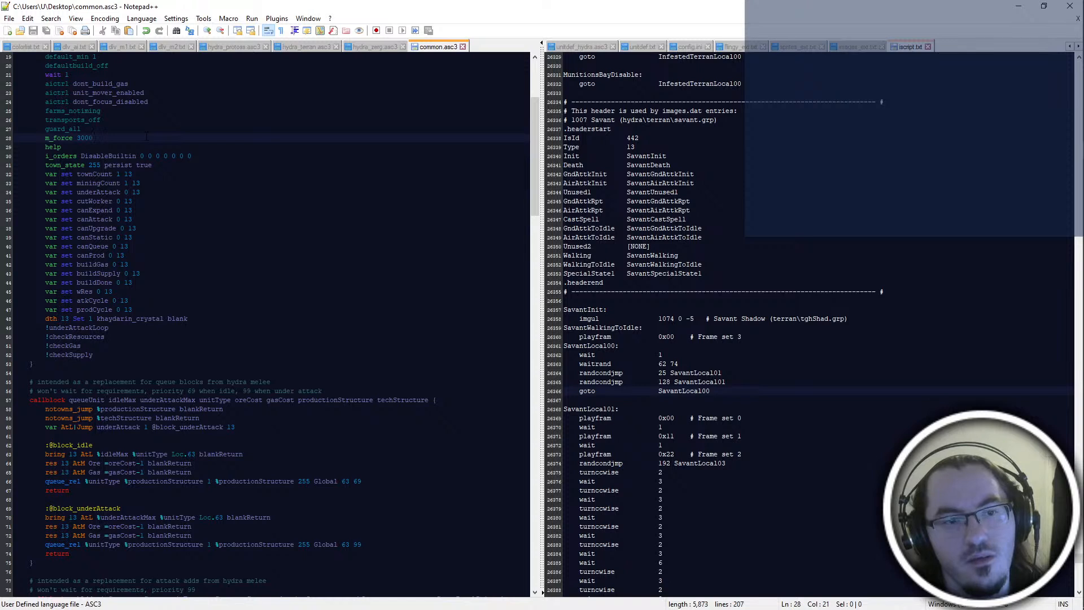
scroll(146, 137, up, 2)
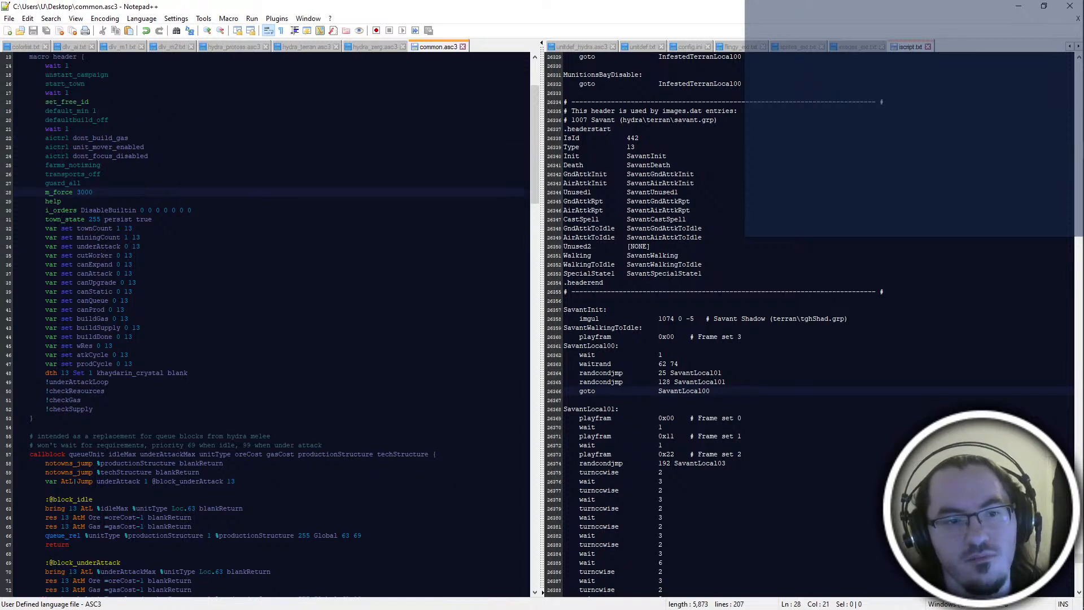
Examine the header macro's variable settings and the khaydarin_crystal line that follows them
drag(165, 364, 296, 210)
scroll(232, 313, down, 1)
click(226, 274)
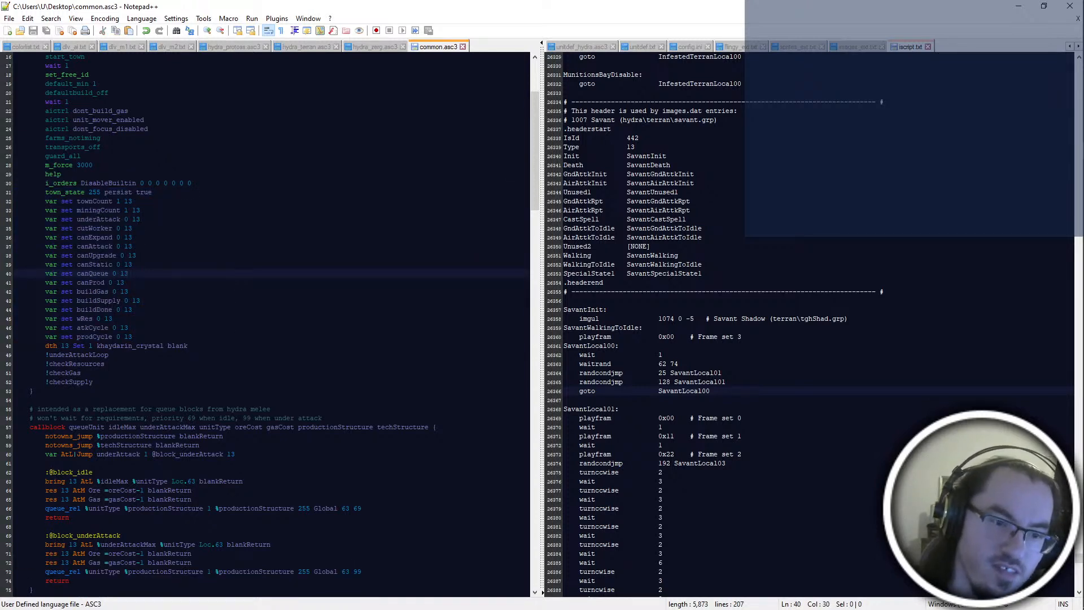
drag(45, 346, 282, 347)
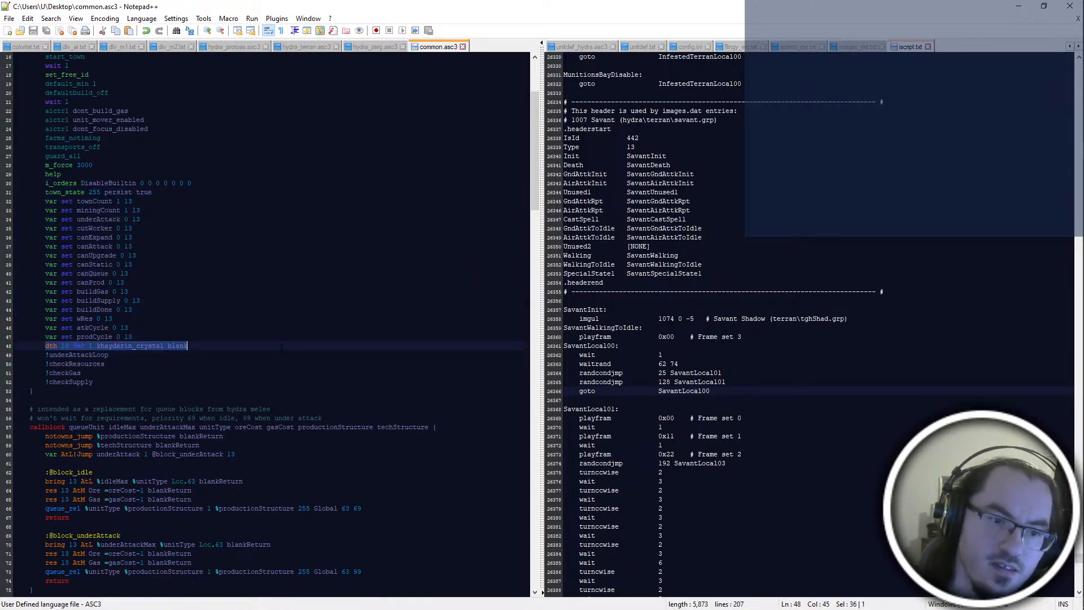
double_click(136, 346)
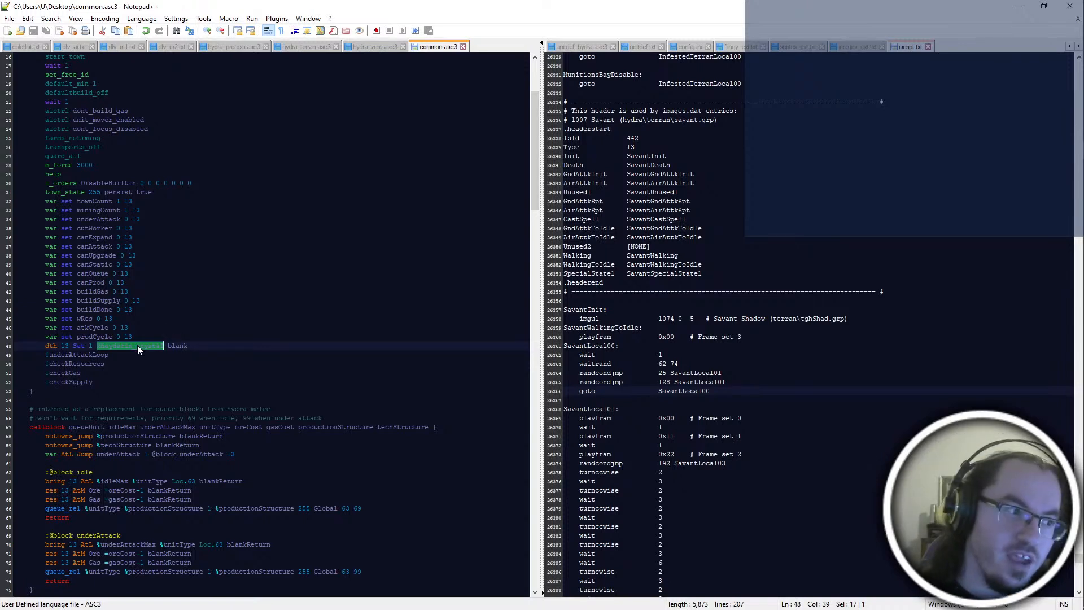
click(136, 346)
Examine the underAttackLoop, checkResources, checkGas and checkSupply calls ending the header macro, along with the code blocks below it
scroll(136, 345, down, 2)
drag(139, 282, 217, 337)
click(217, 336)
click(217, 303)
scroll(216, 302, down, 4)
scroll(271, 324, down, 5)
scroll(271, 325, up, 6)
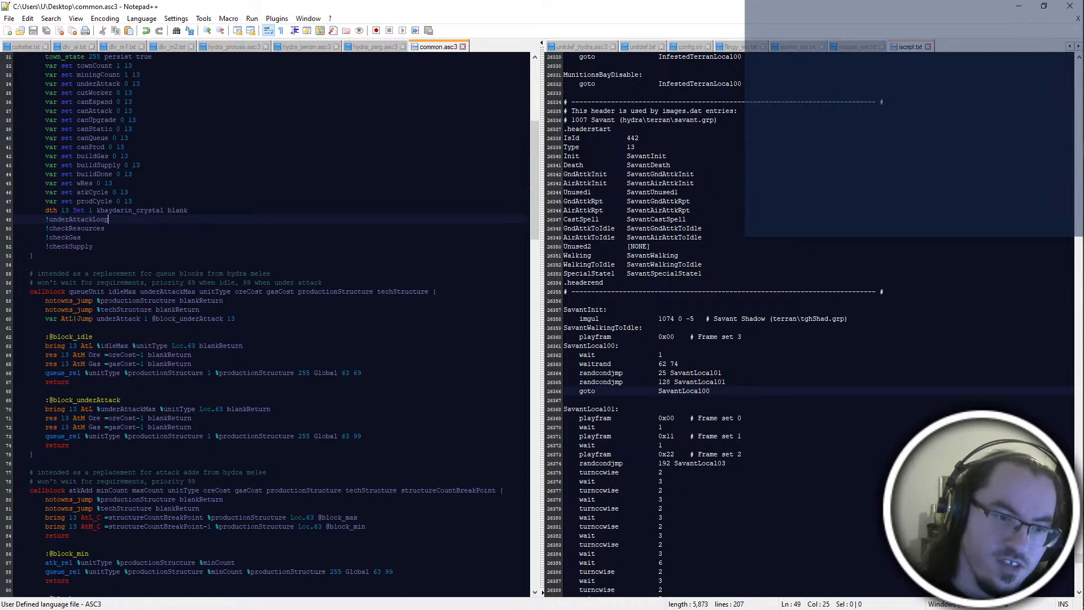
drag(305, 317, 15, 275)
drag(93, 247, 14, 211)
click(309, 312)
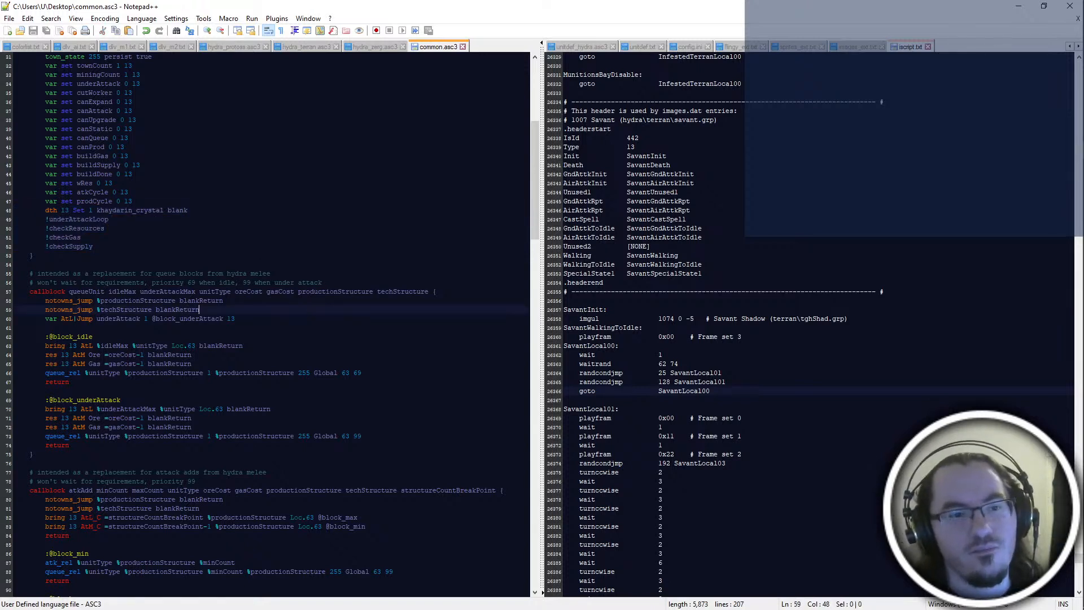
double_click(79, 219)
drag(42, 219, 136, 227)
click(154, 220)
Switch to Firefox and open the ASC3 Preprocessor project page from the SCAI bookmarks in the Resources folder
key(alt+Tab)
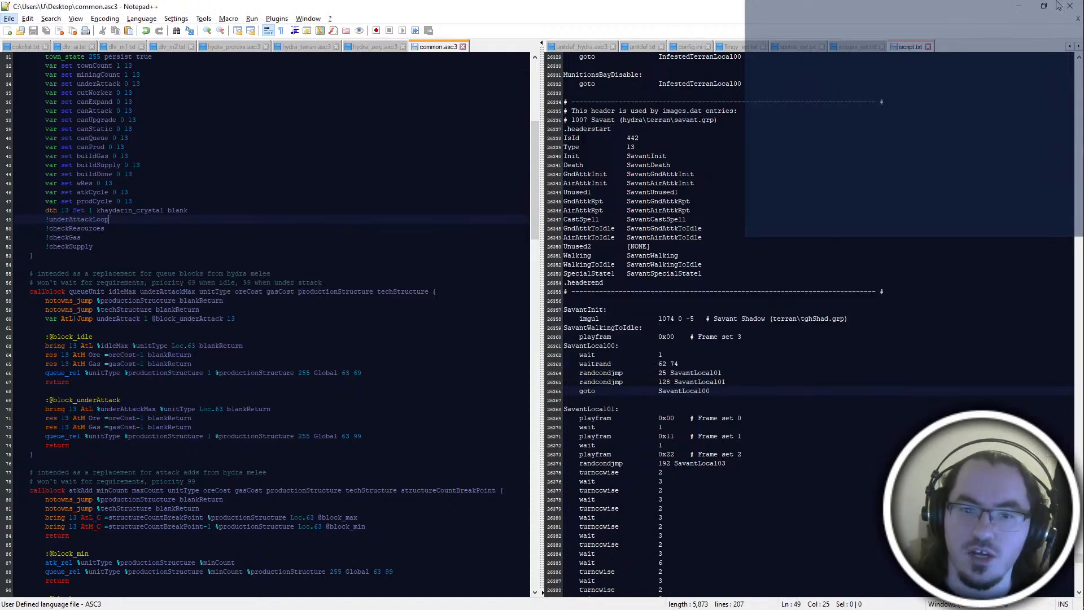
mouse_move(1082, 93)
click(1054, 80)
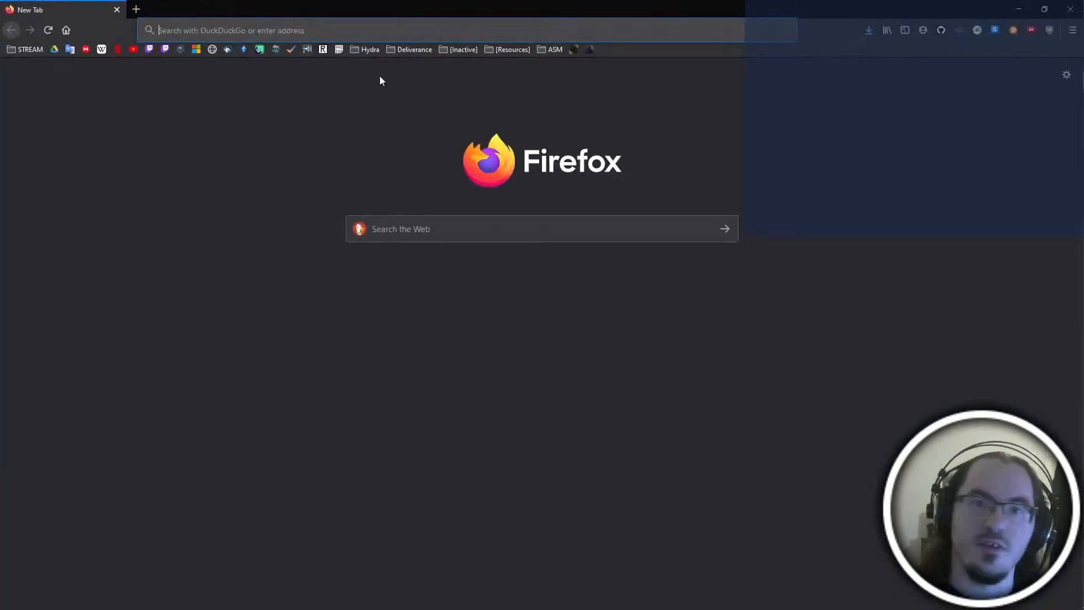
click(498, 49)
mouse_move(510, 64)
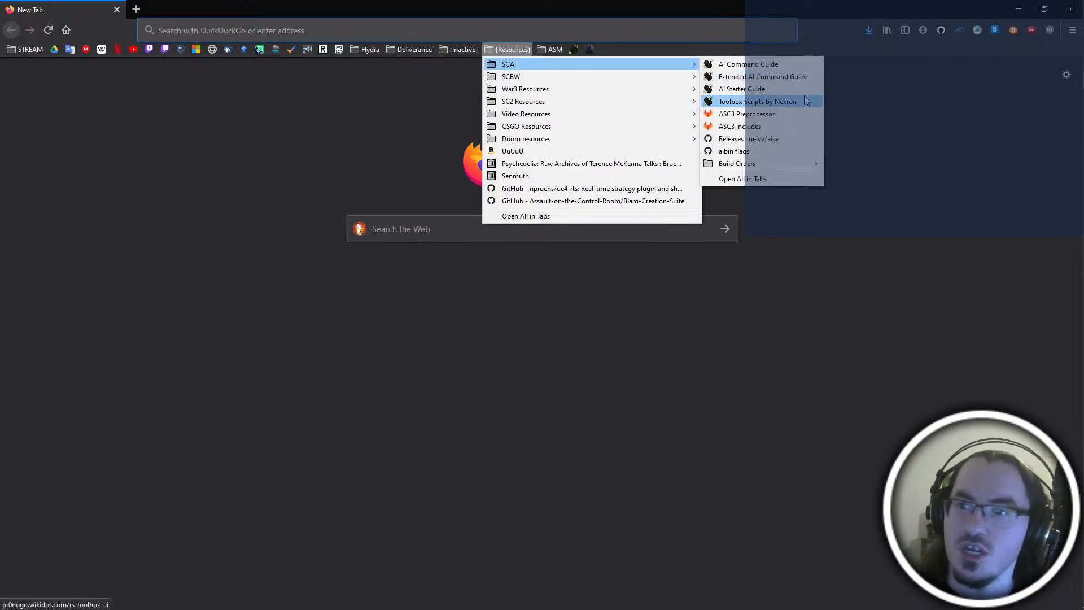
click(806, 124)
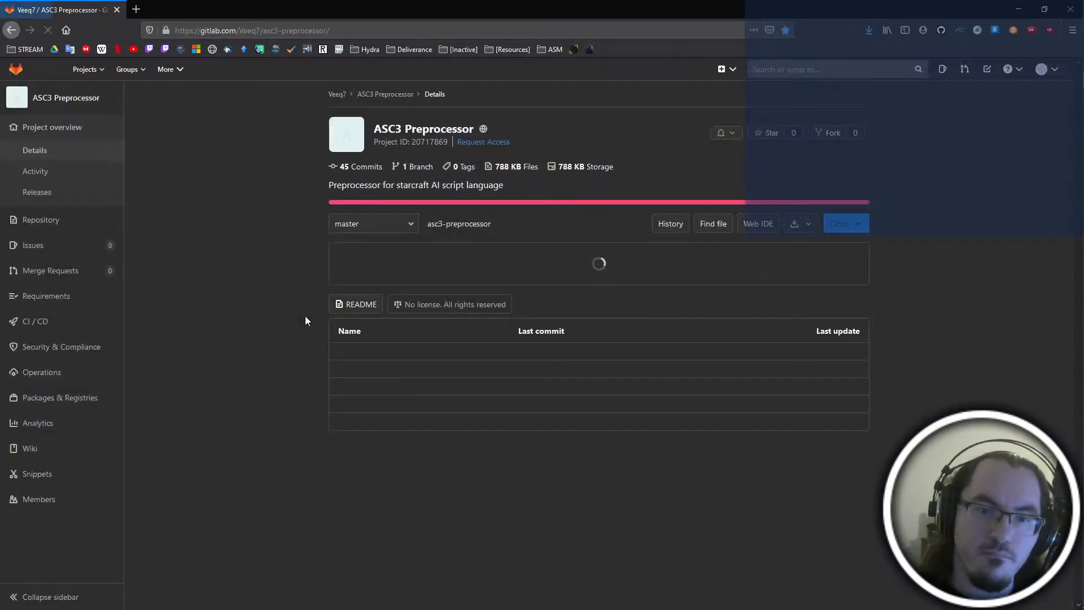
Read the preprocessor's keyword and literal documentation, focusing on what the "!" literal executes
scroll(305, 321, down, 5)
scroll(305, 321, down, 7)
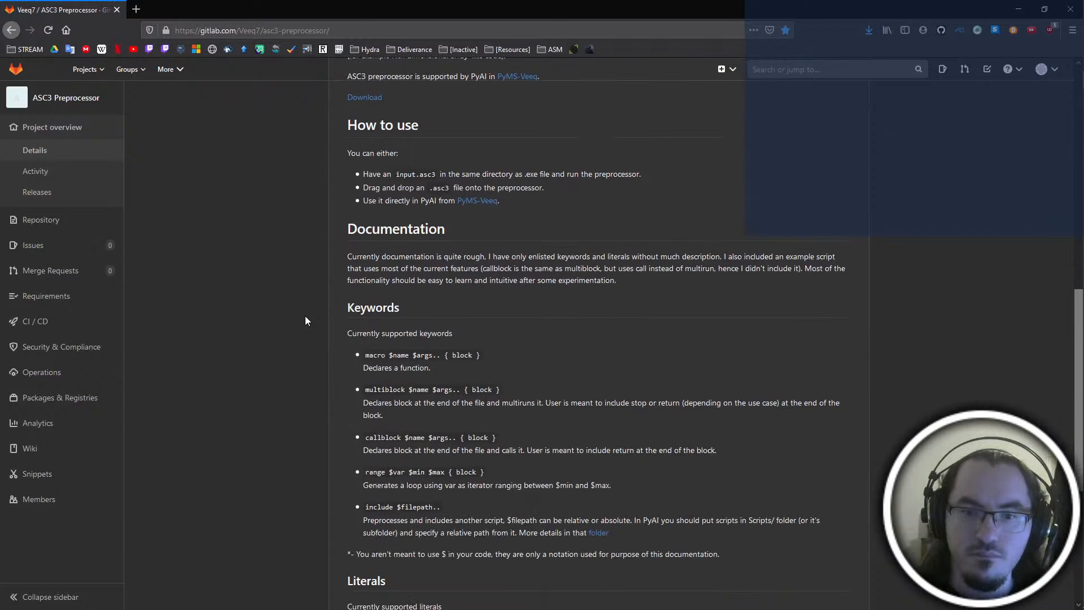
scroll(305, 321, down, 3)
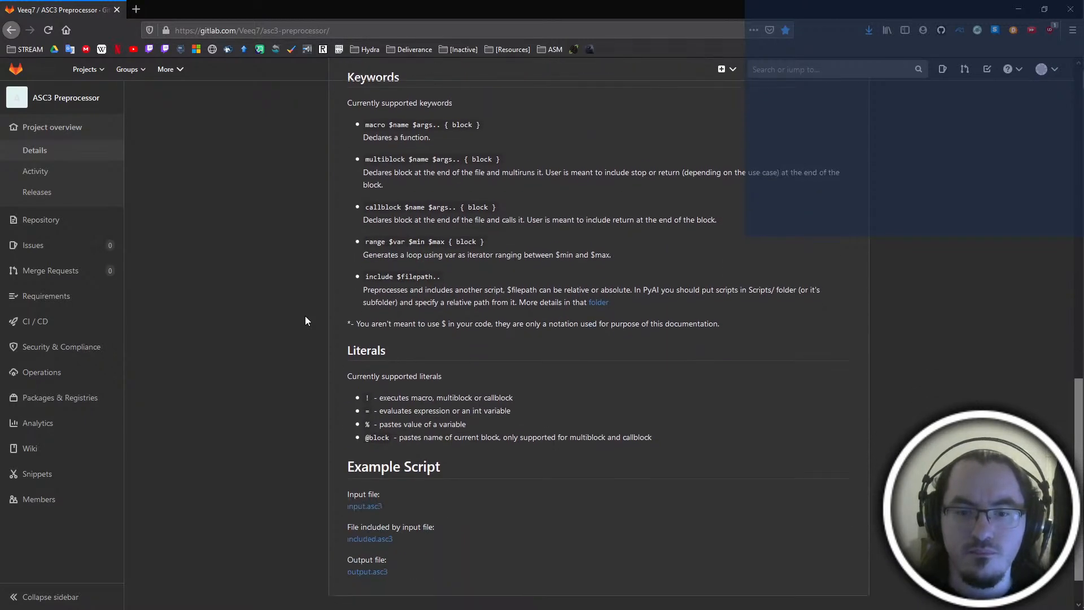
drag(383, 397, 520, 402)
Return to common.asc3 in Notepad++ and trace the header macro's underAttackLoop call to its multiblock definition
key(alt+Tab)
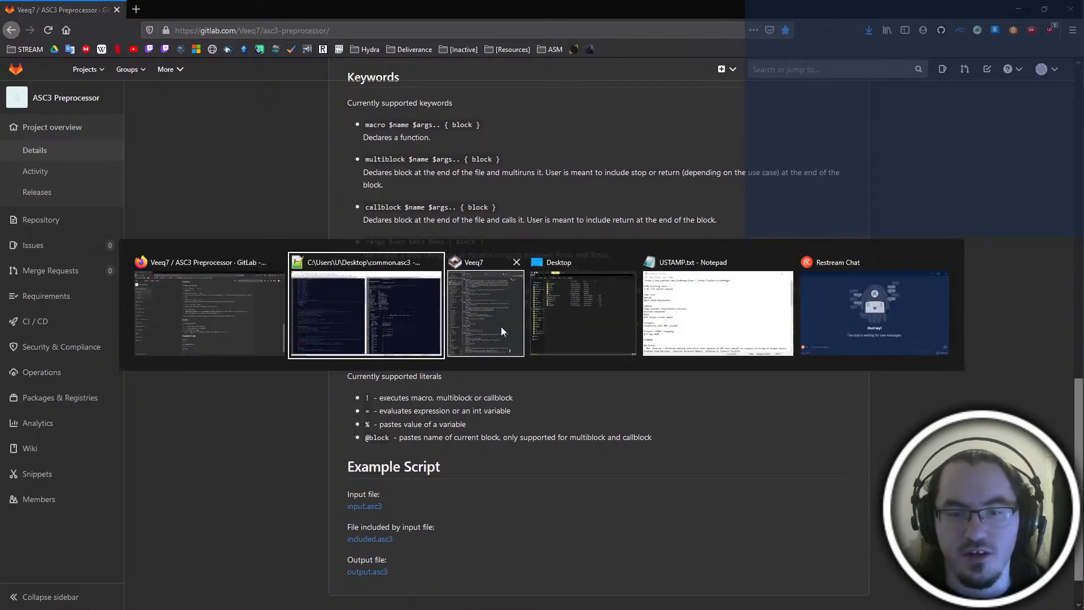
key(ctrl+shift+Left)
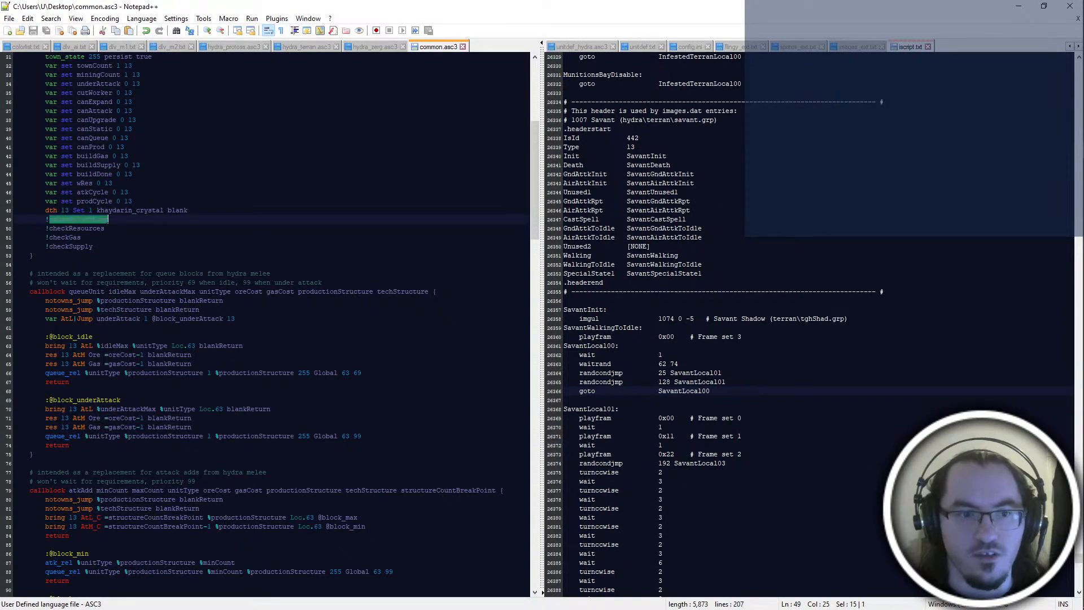
scroll(271, 323, down, 14)
scroll(271, 323, down, 7)
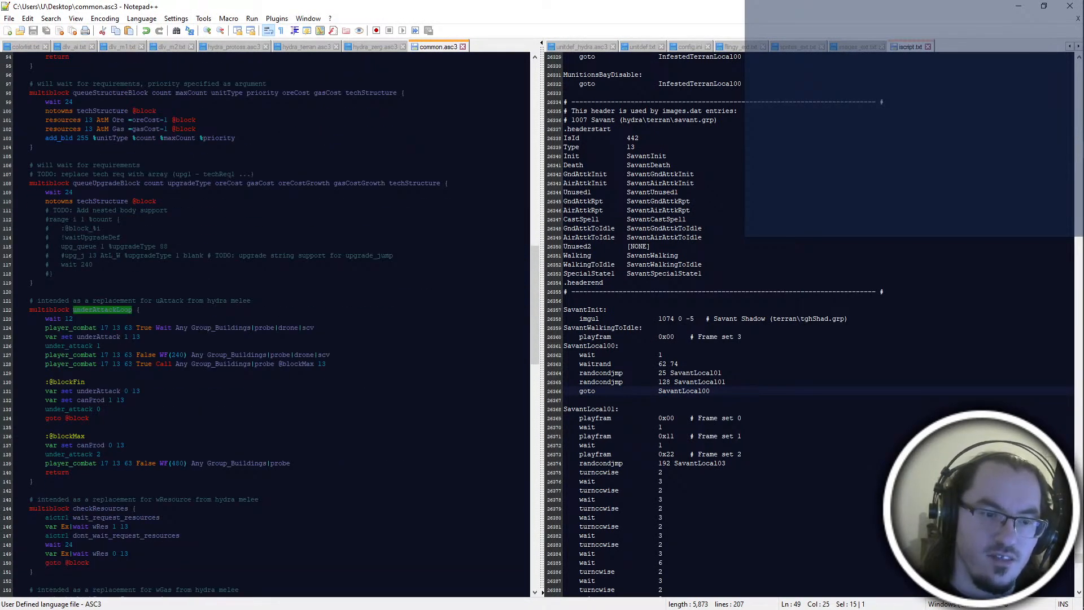
scroll(105, 197, up, 20)
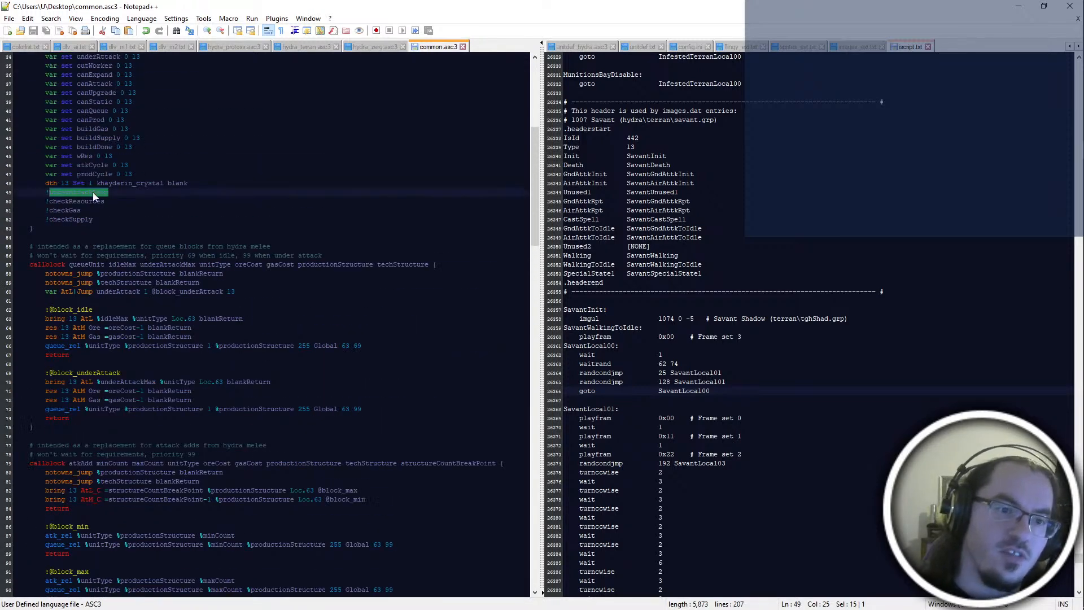
key(shift+Left)
click(157, 192)
Compare the queueStructureBlock multiblock with the atkAdd and queueUnit callblocks, including their names and explanatory comments
scroll(157, 192, down, 16)
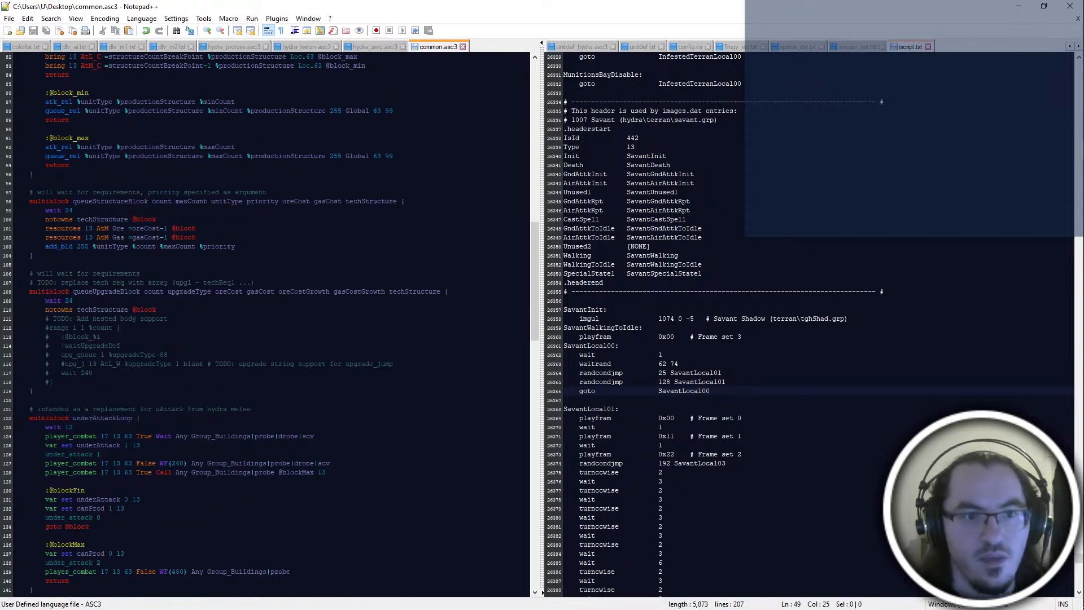
drag(71, 202, 246, 202)
click(253, 219)
scroll(271, 322, up, 10)
double_click(51, 300)
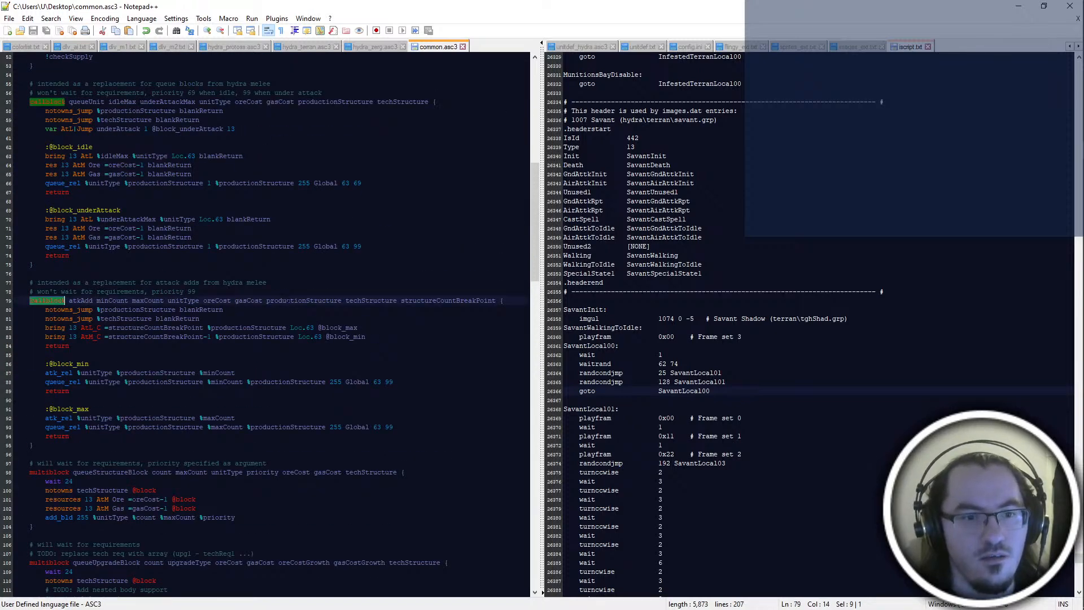
scroll(271, 321, up, 3)
double_click(167, 363)
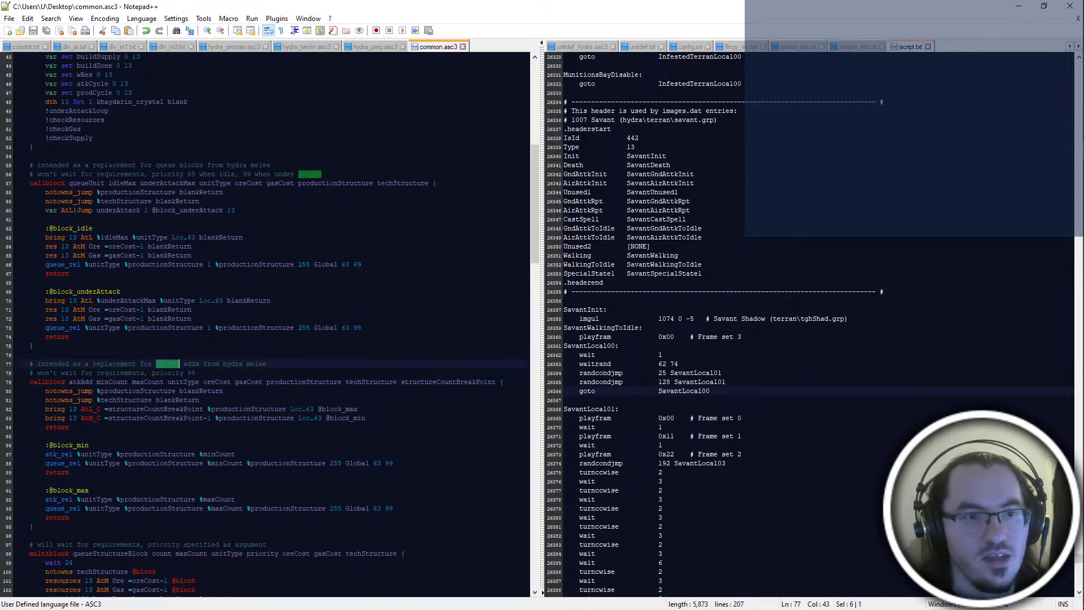
double_click(165, 164)
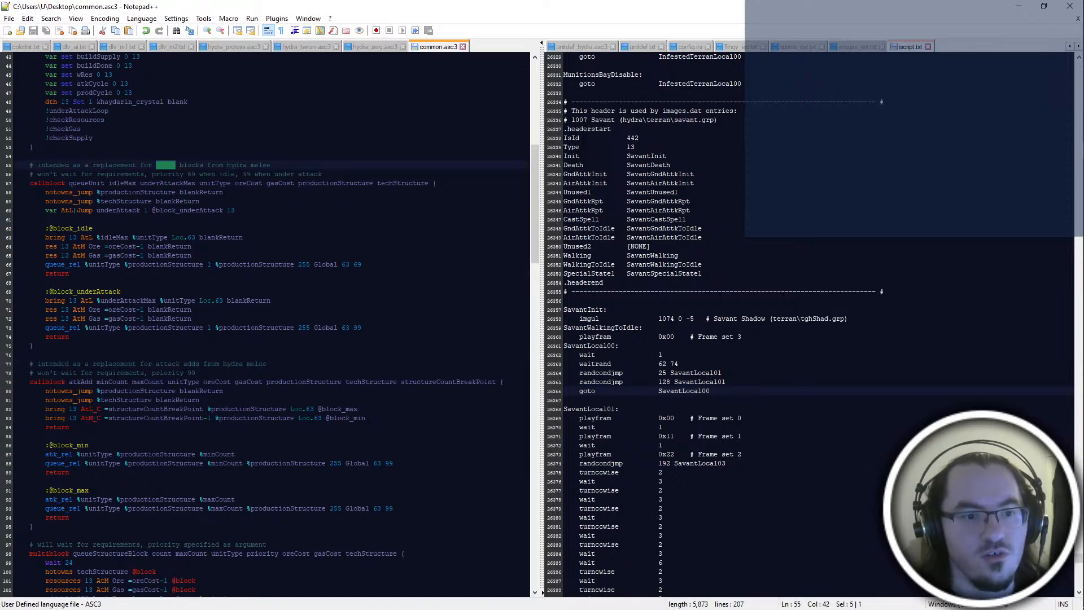
double_click(74, 382)
double_click(83, 192)
click(80, 183)
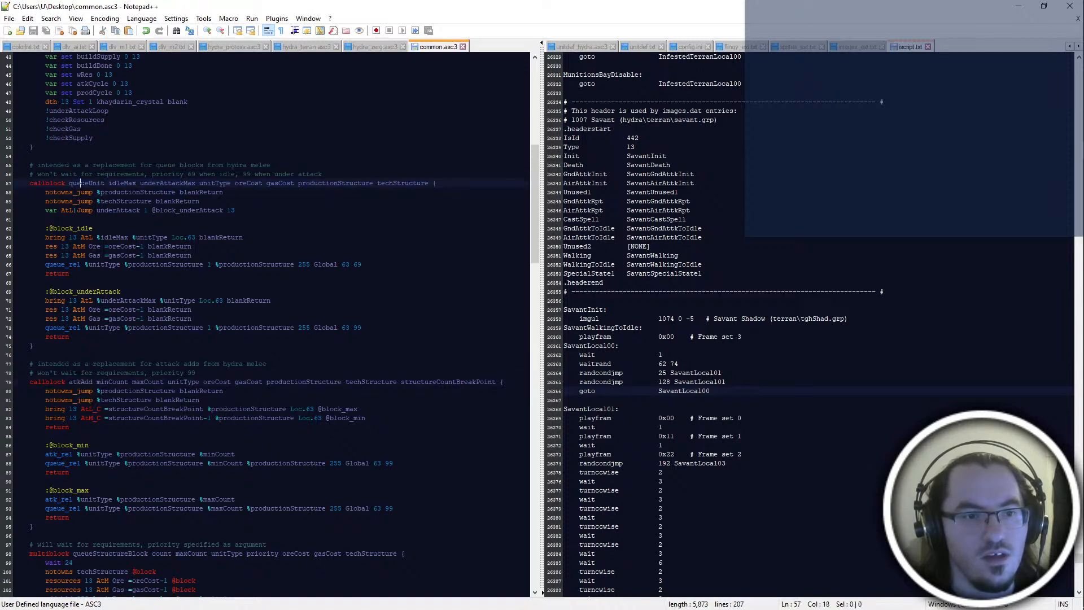
Examine the queueStructureBlock and queueUpgradeBlock multiblocks, including their names and wait lines
scroll(80, 183, down, 6)
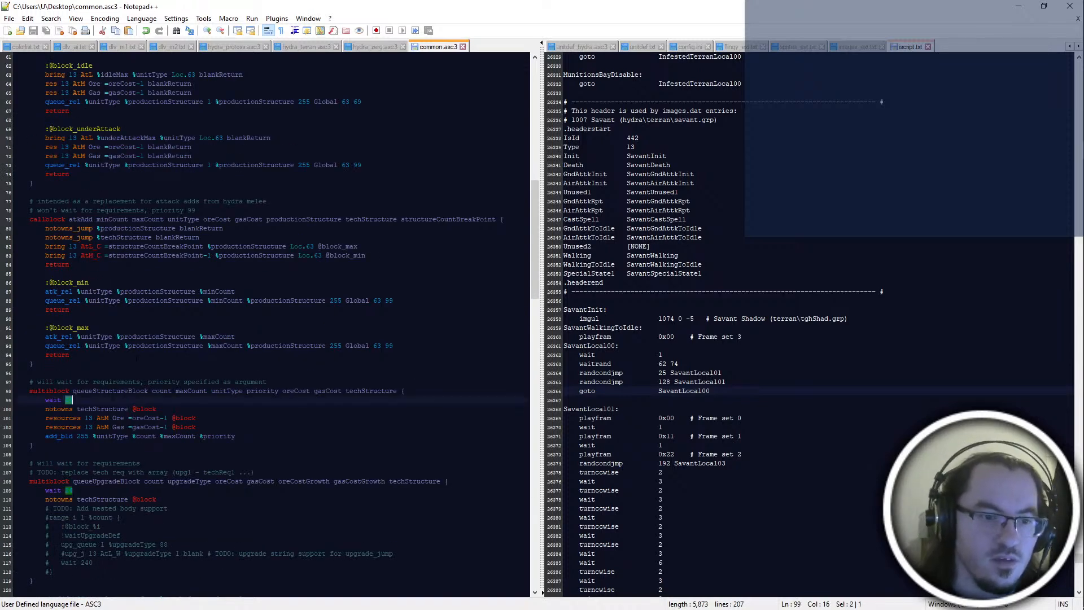
double_click(110, 391)
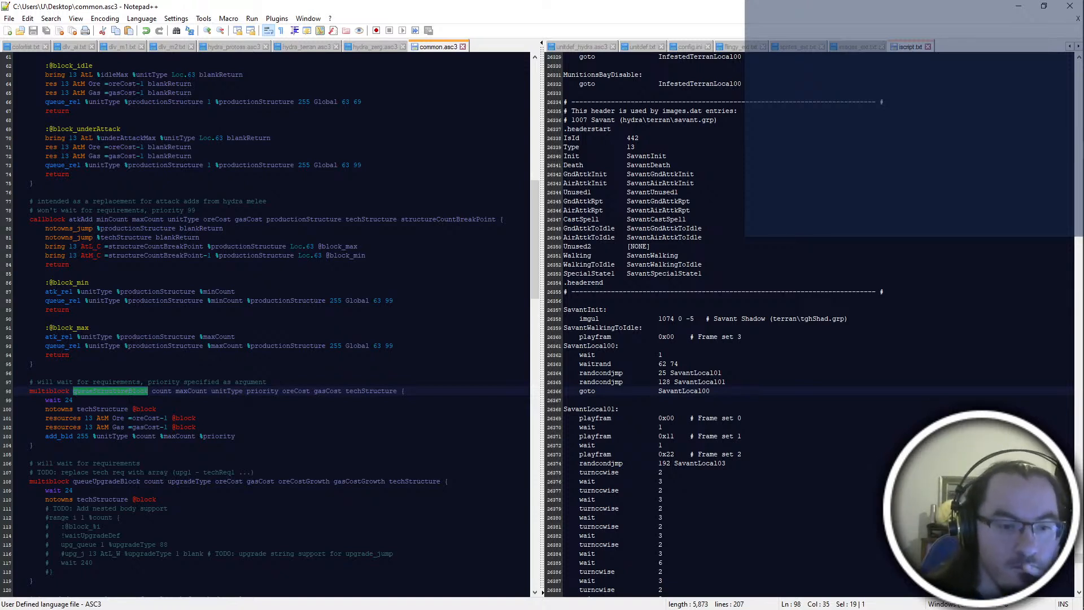
scroll(271, 321, down, 2)
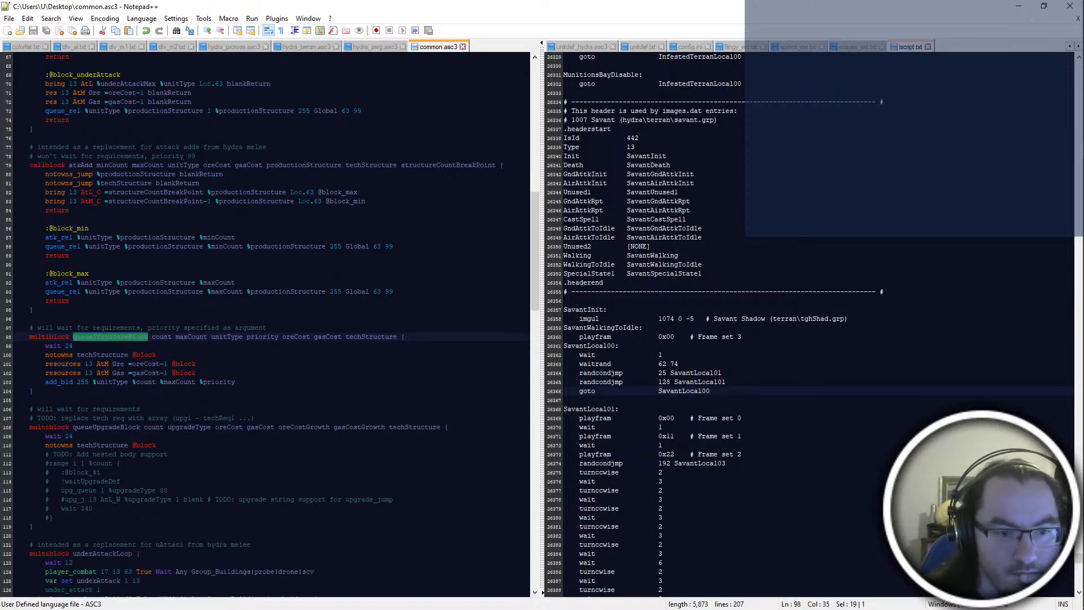
scroll(271, 322, down, 3)
scroll(270, 321, down, 2)
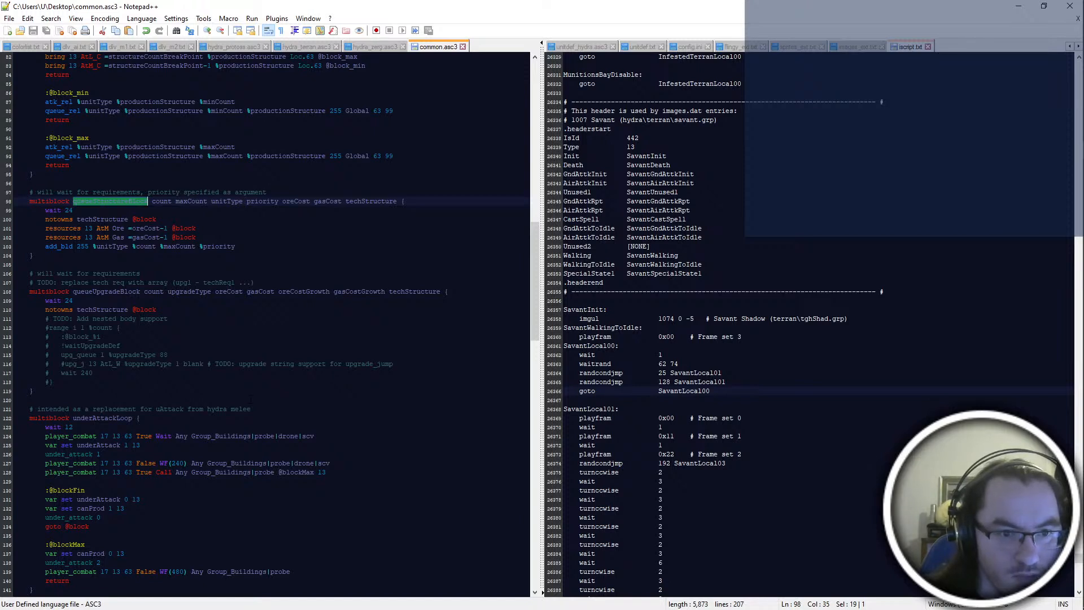
double_click(68, 301)
double_click(113, 291)
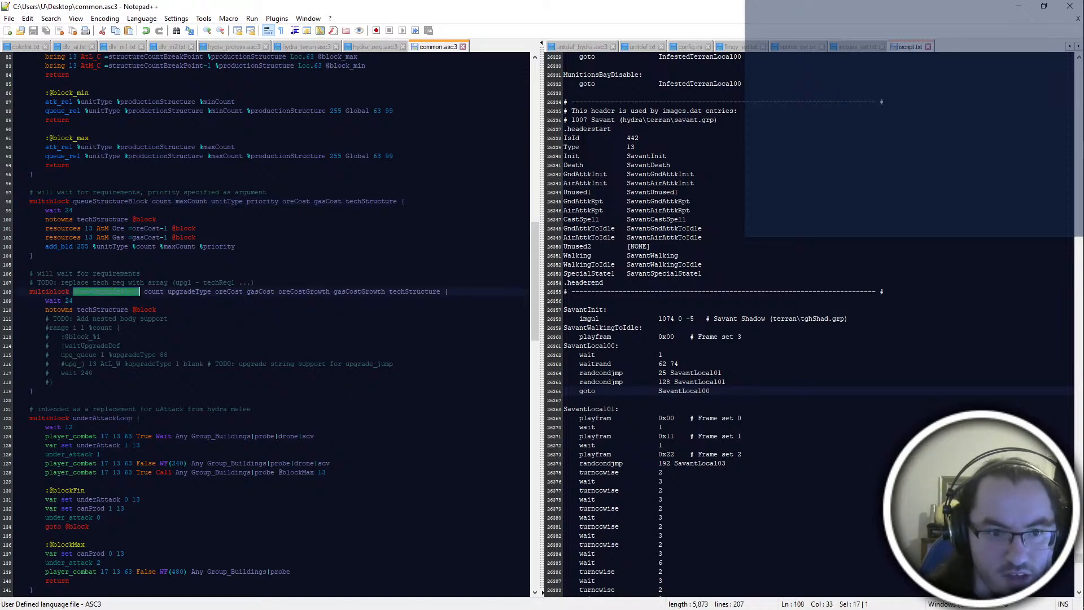
Review the underAttackLoop, checkResources, checkGas and checkSupply multiblocks in the rest of the file
scroll(271, 322, down, 5)
scroll(270, 322, down, 5)
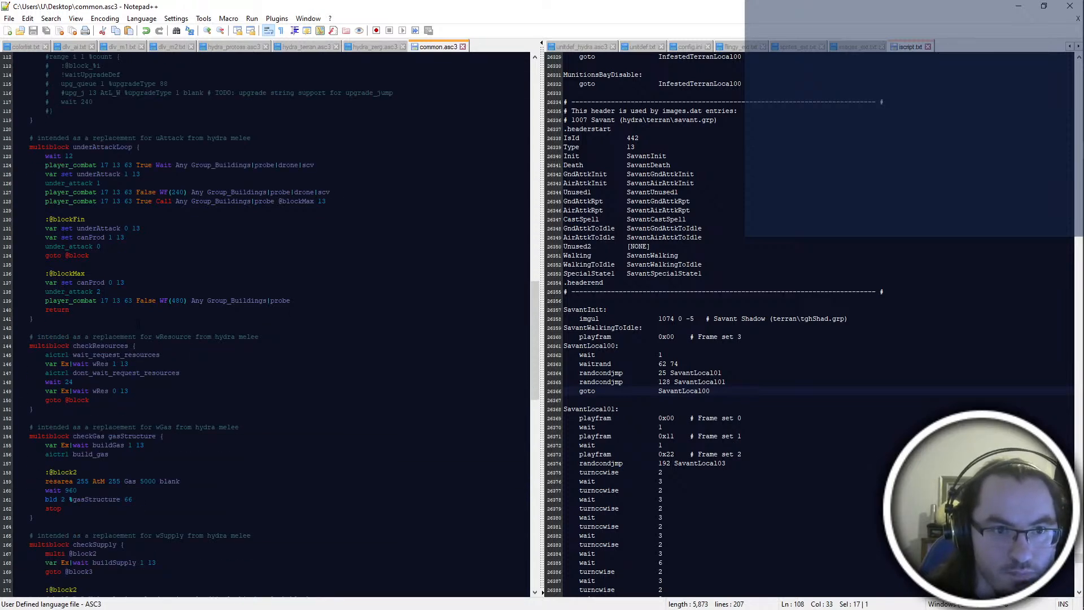
click(139, 326)
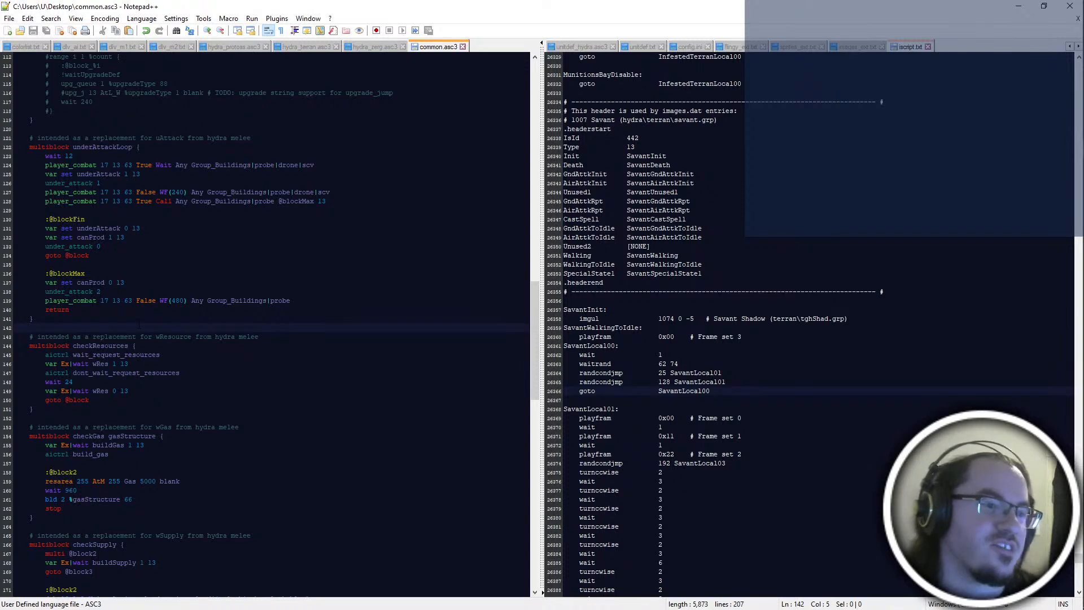
click(138, 318)
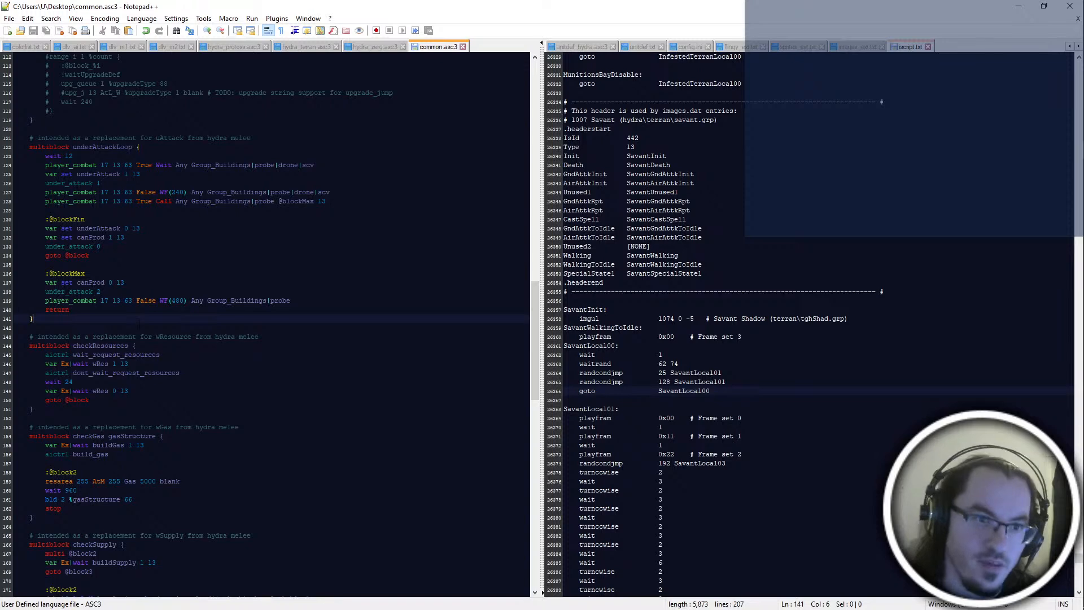
scroll(139, 322, up, 12)
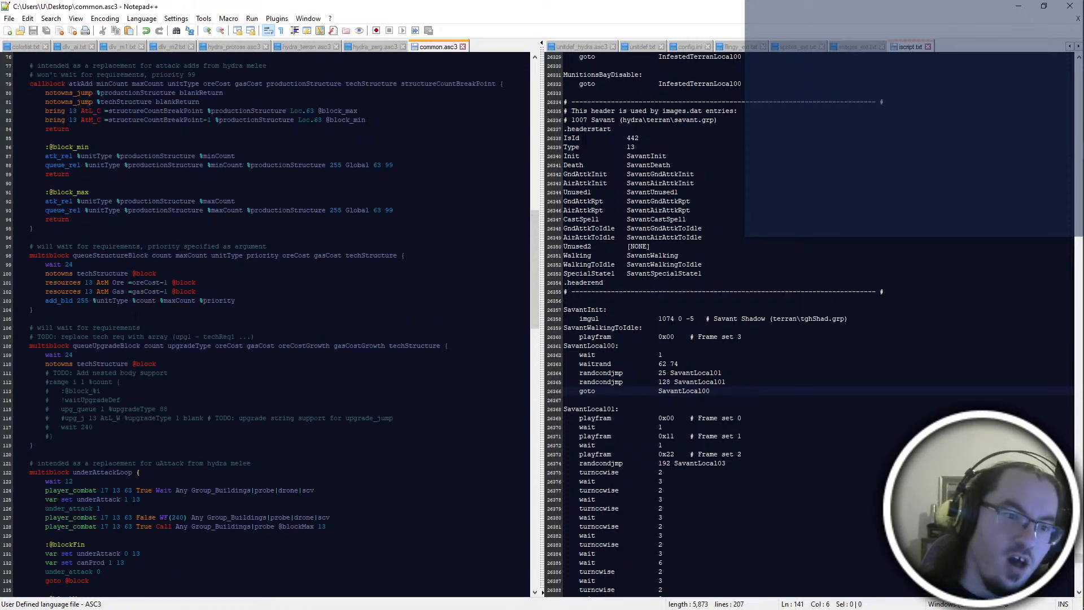
scroll(265, 322, down, 6)
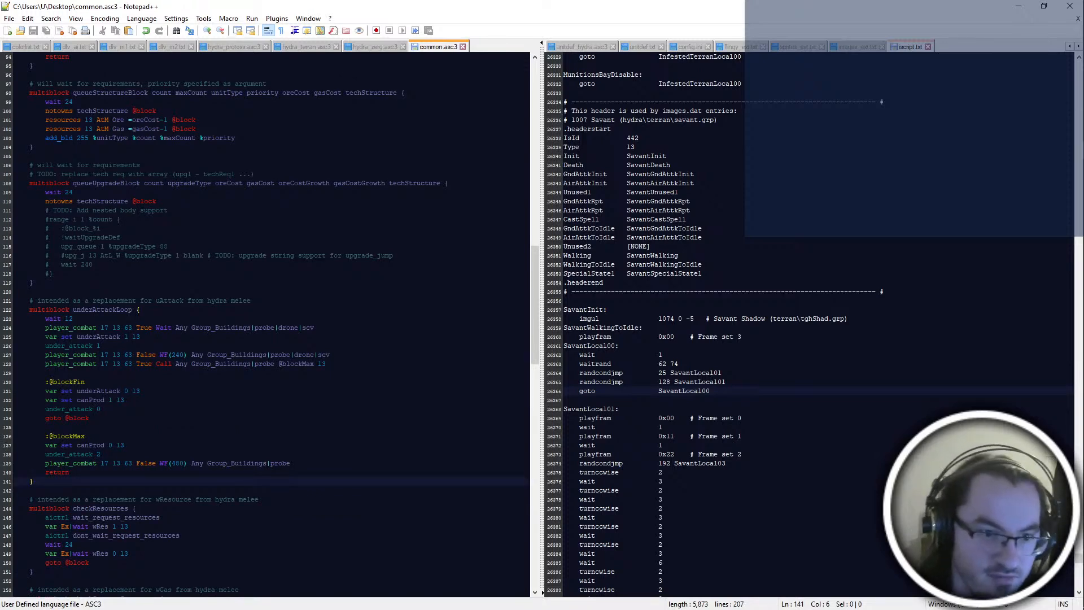
scroll(265, 322, down, 4)
scroll(265, 323, down, 6)
drag(15, 228, 35, 300)
click(62, 355)
Go back over the atkAdd and queueUnit callblocks above the queue multiblocks
scroll(265, 323, up, 16)
drag(96, 210, 72, 372)
scroll(33, 228, up, 4)
click(30, 210)
click(265, 338)
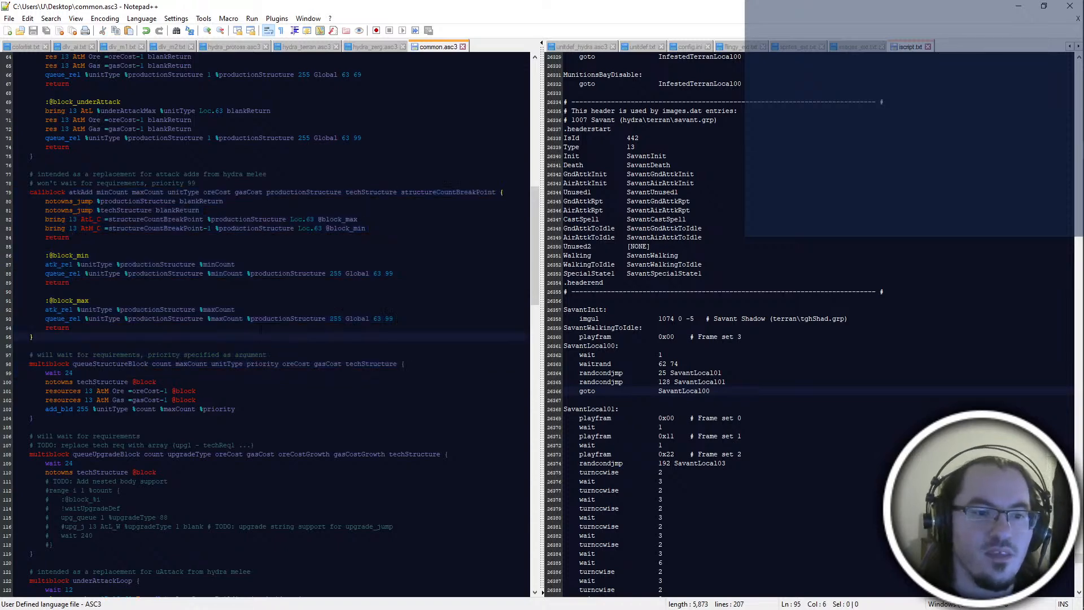
scroll(261, 329, up, 3)
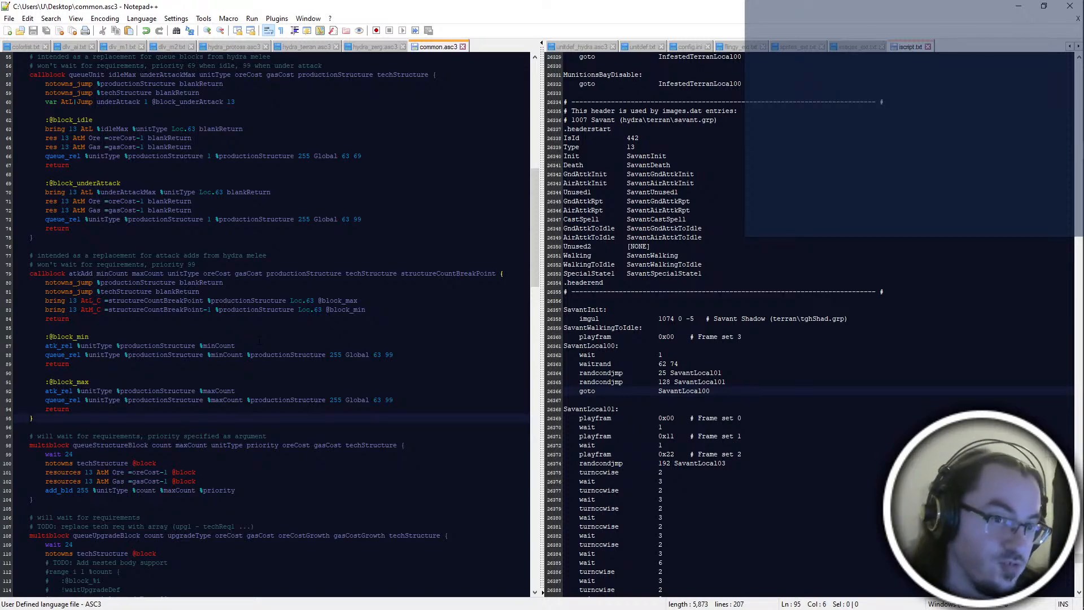
scroll(259, 340, up, 1)
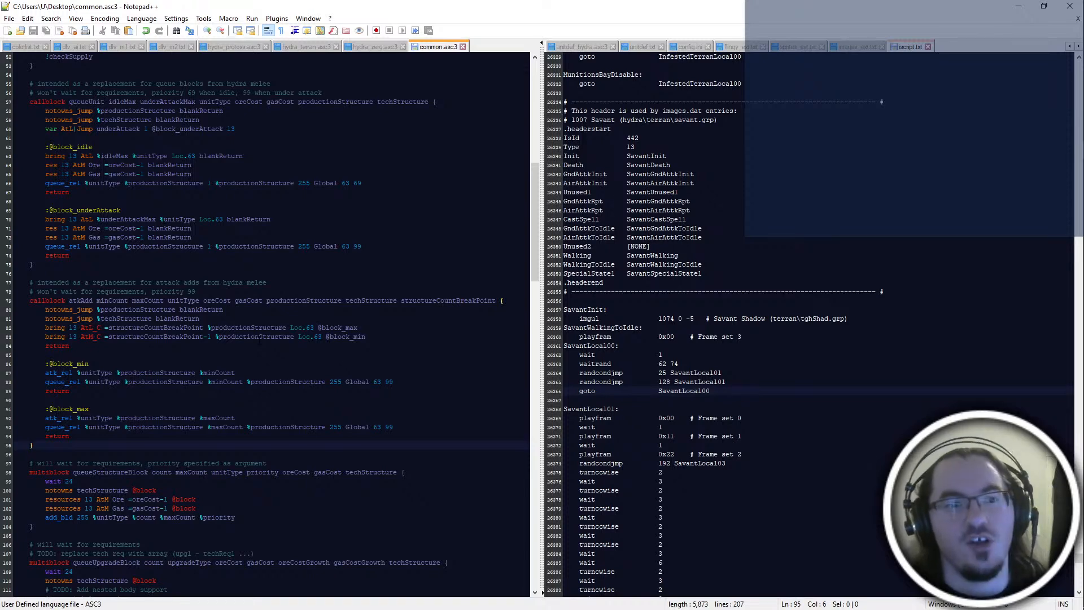
Recheck the prodCycle setting, the khaydarin_crystal line and the block calls closing the header macro
scroll(260, 340, up, 13)
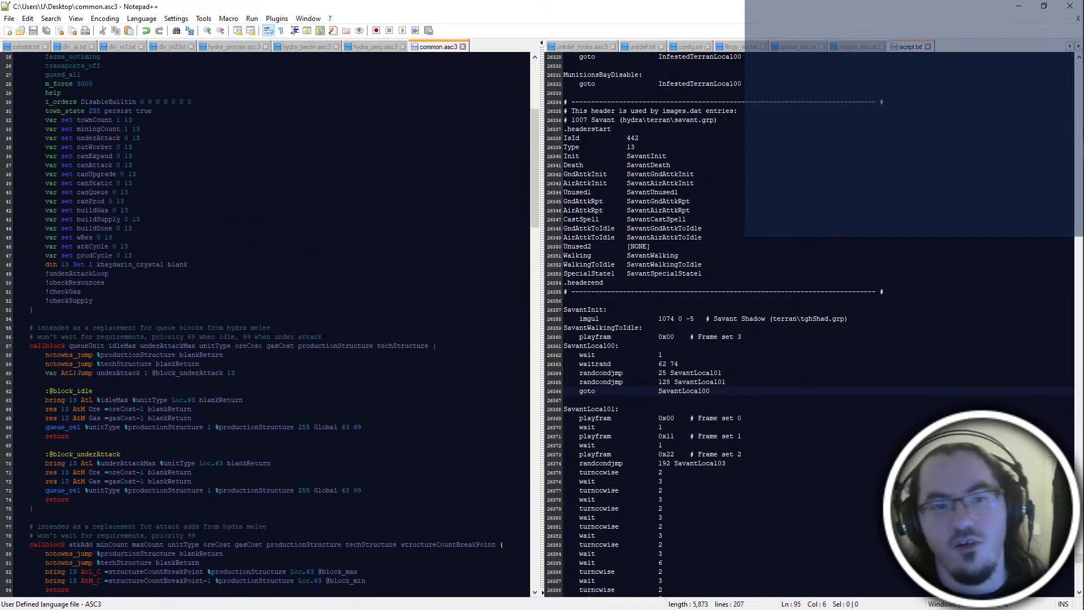
drag(45, 382, 15, 363)
click(151, 400)
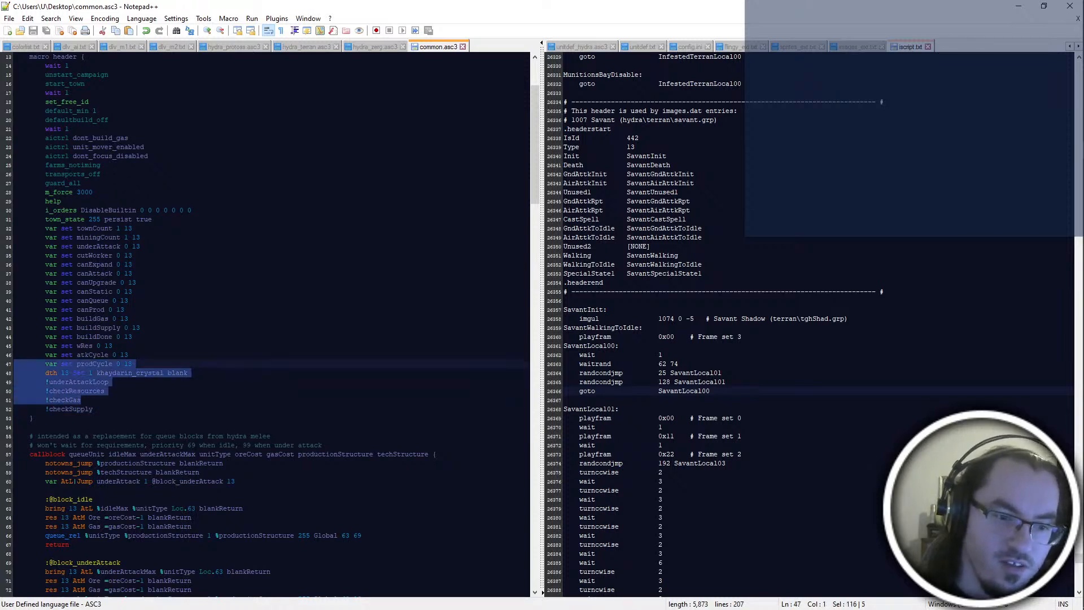
Check the comments above checkSupply, checkGas and checkResources for the hydra melee blocks they replace
mouse_move(120, 409)
mouse_down()
mouse_move(113, 391)
mouse_move(118, 401)
mouse_up()
click(129, 419)
click(129, 410)
scroll(128, 410, down, 11)
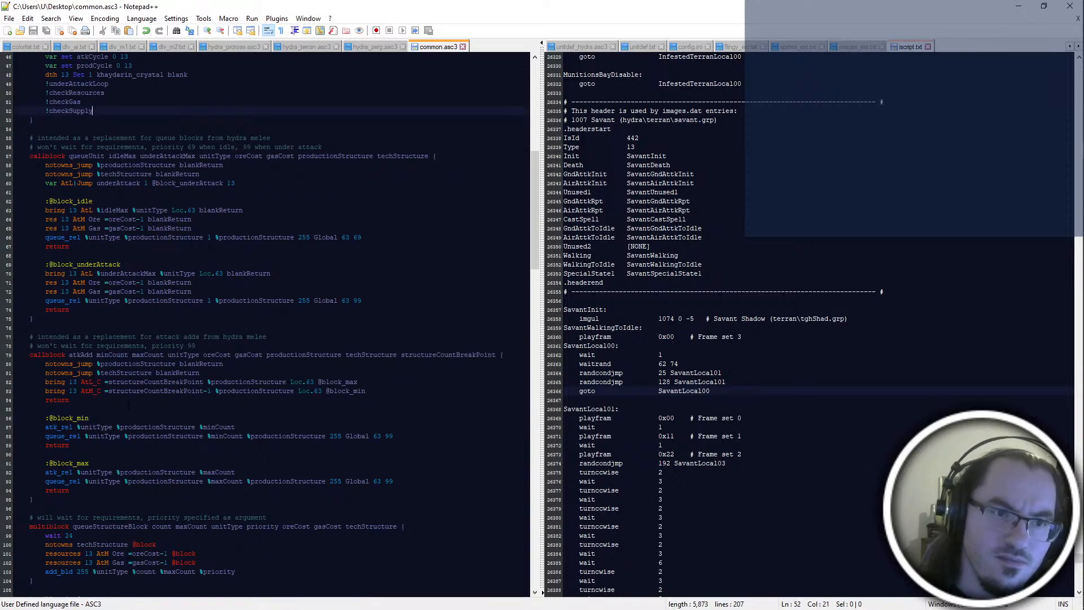
scroll(129, 405, down, 20)
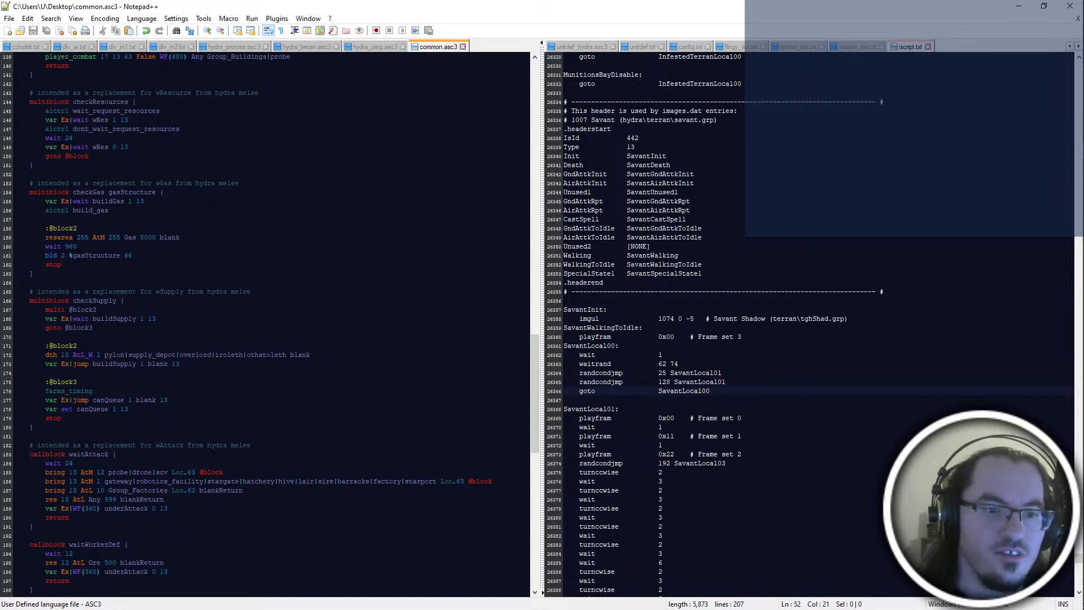
double_click(169, 291)
double_click(163, 183)
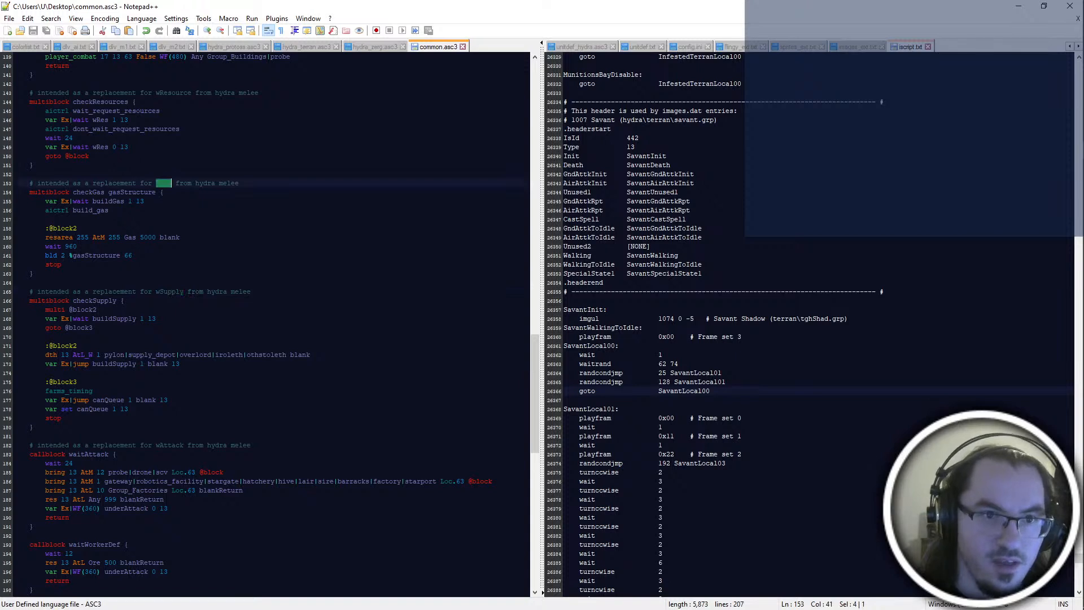
double_click(184, 93)
click(288, 165)
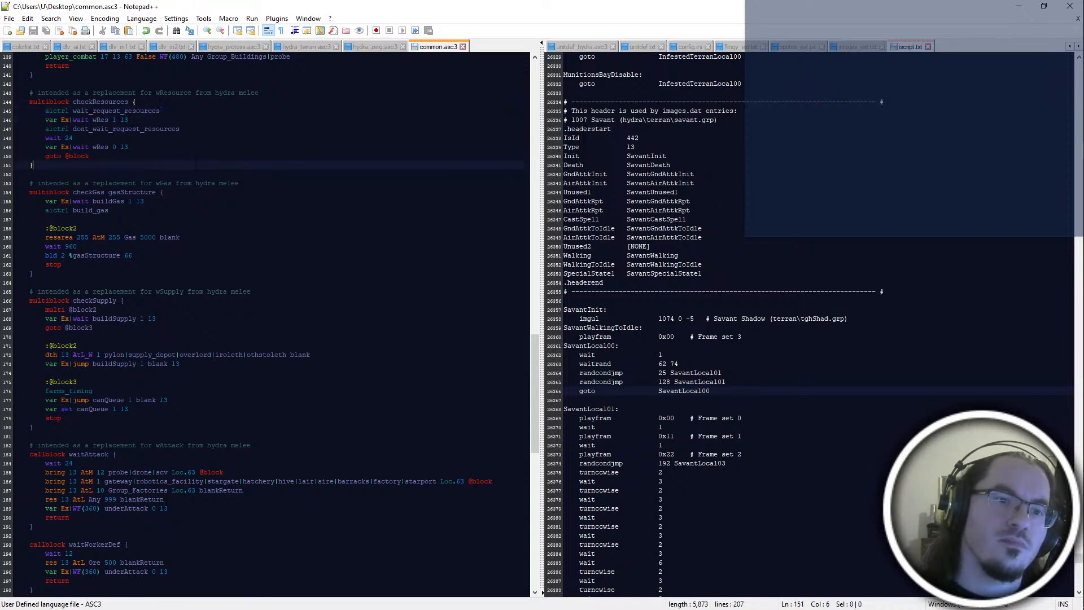
Examine the checkResources multiblock line by line, including its resource request settings, wRes conditions and wait
drag(73, 110, 179, 111)
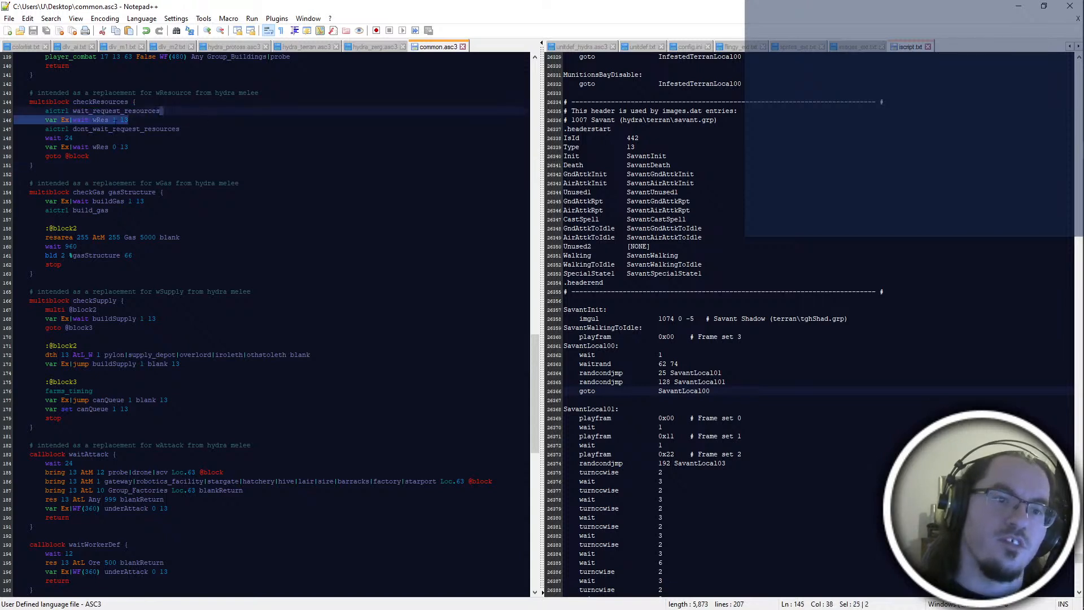
double_click(100, 120)
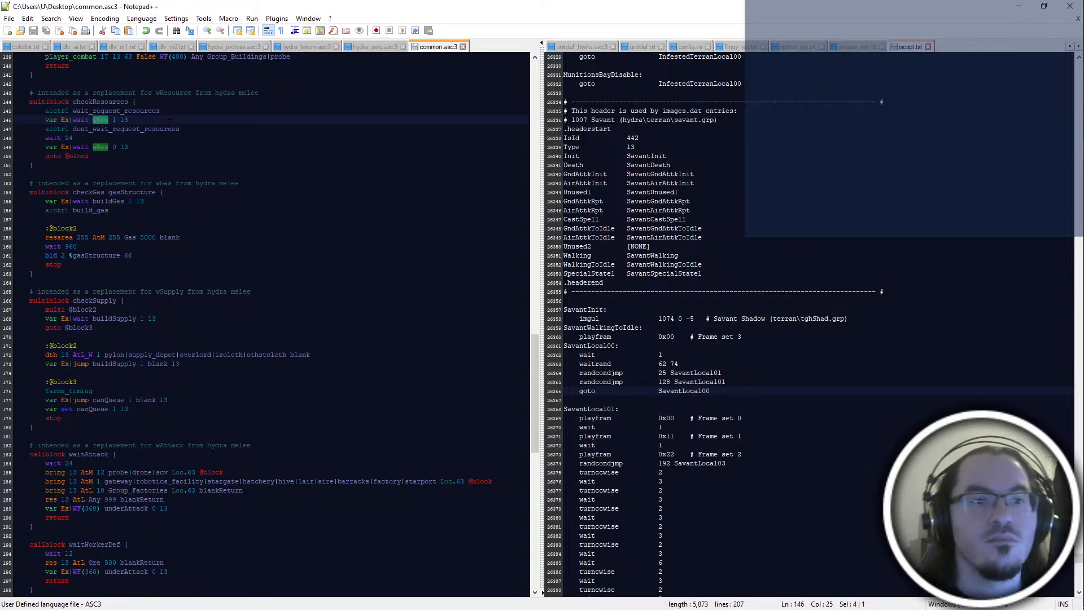
scroll(169, 123, up, 1)
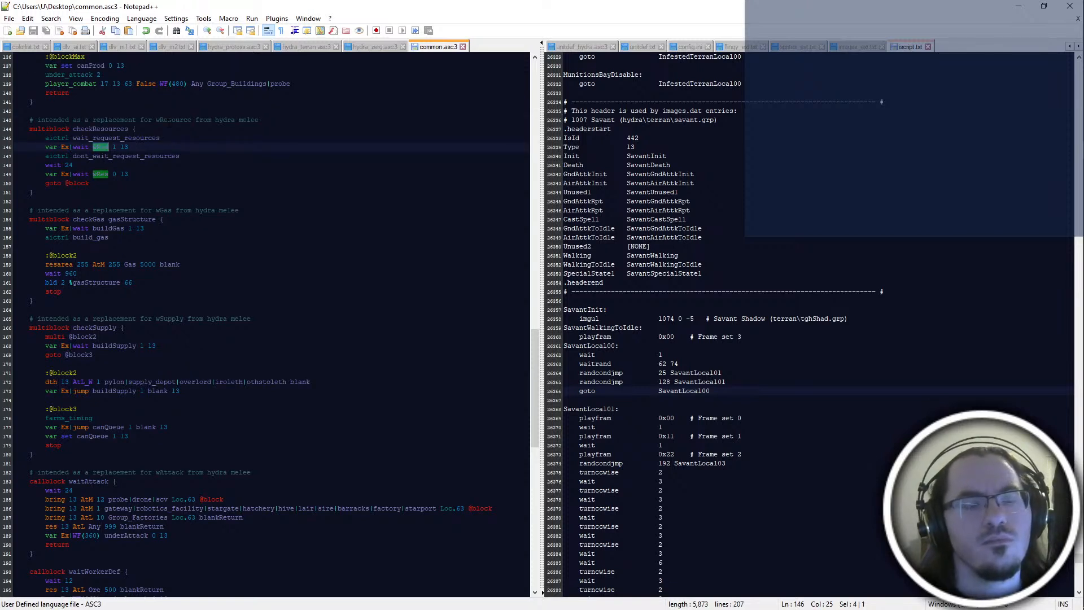
scroll(277, 324, up, 2)
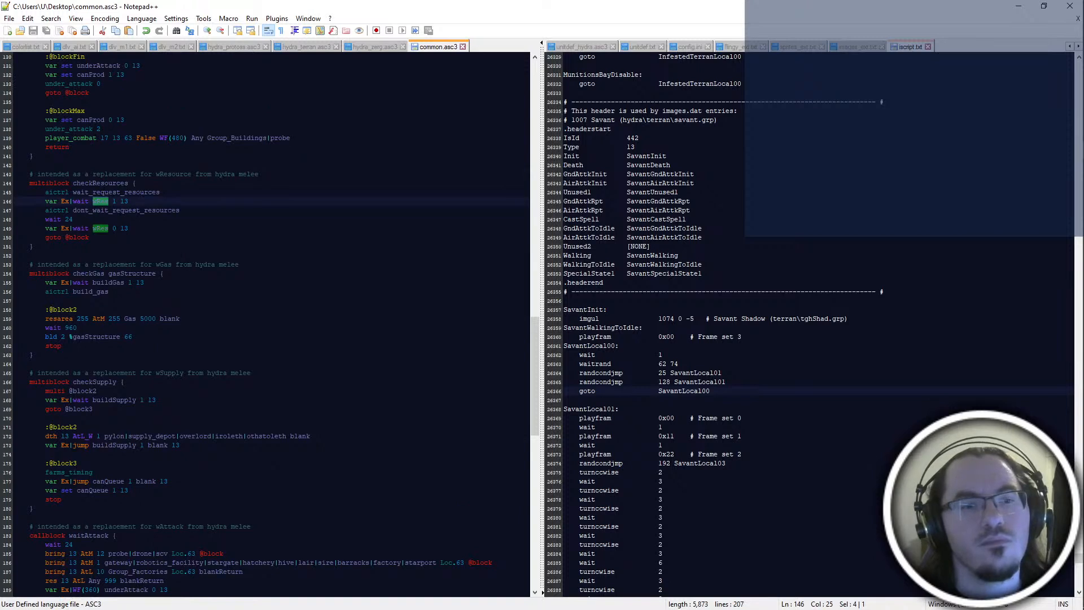
click(73, 219)
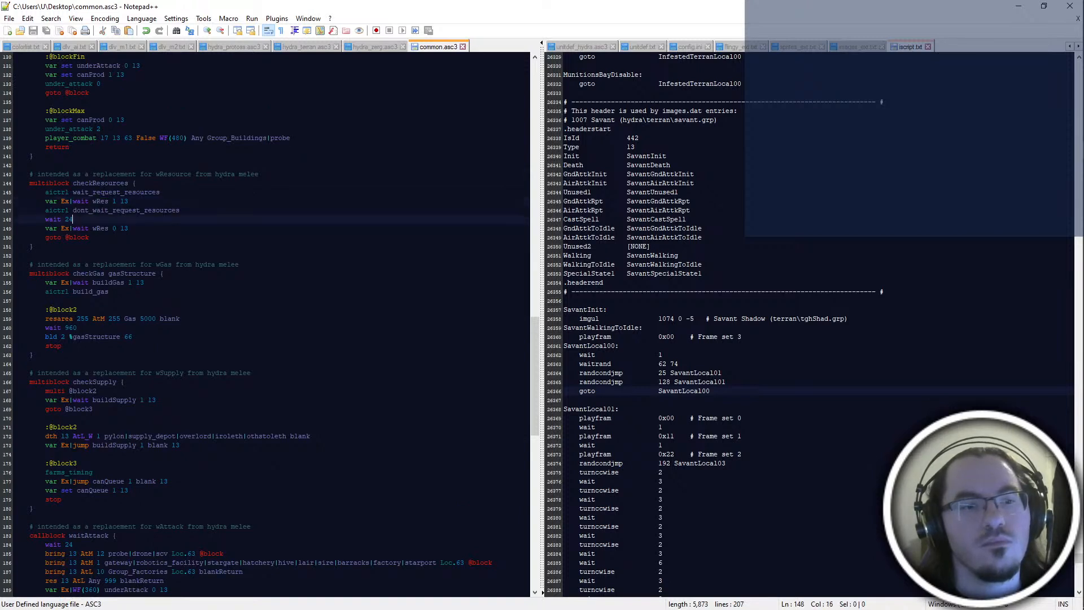
double_click(164, 217)
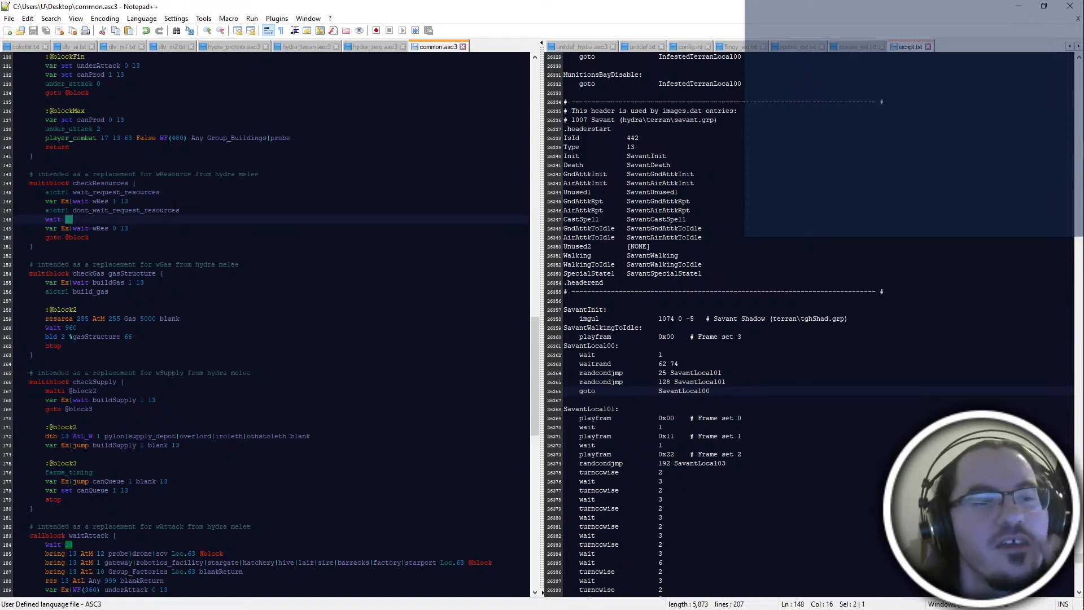
click(190, 228)
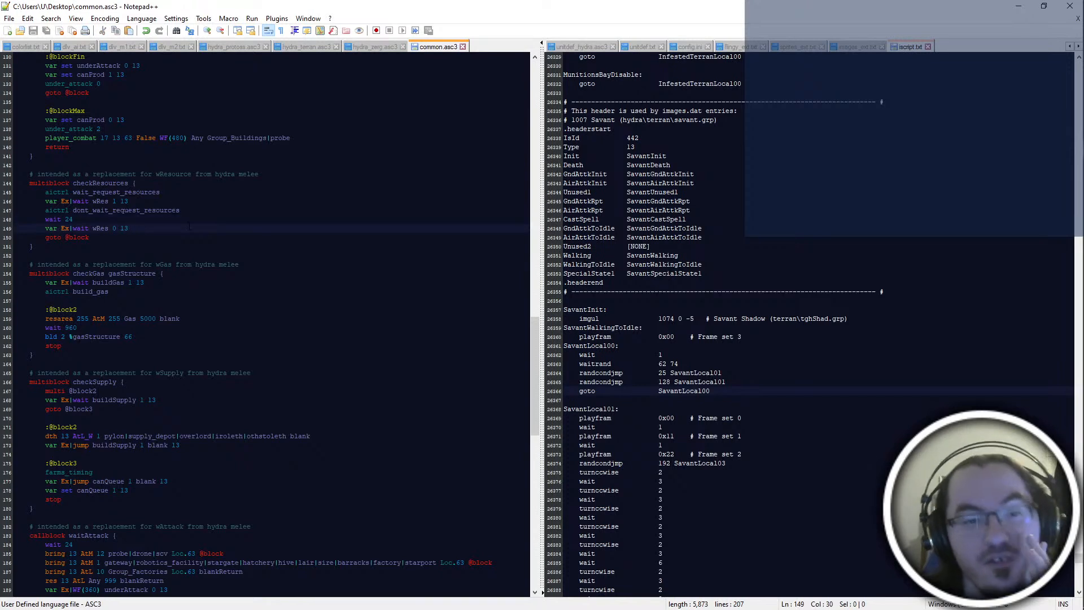
click(186, 210)
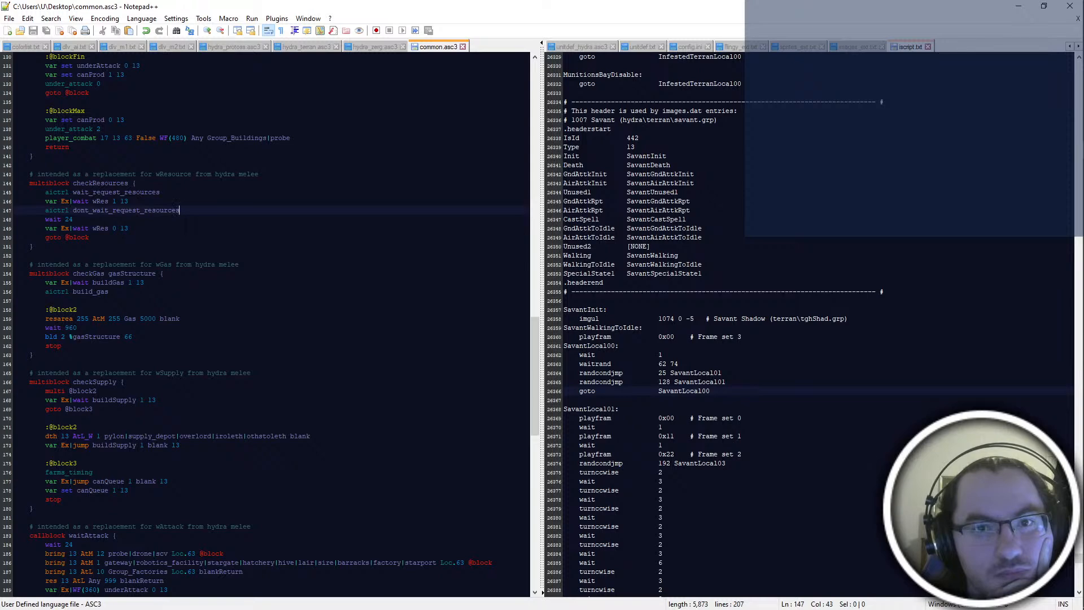
Open hydra_zerg.asc3 and find the wResource block launched by its opening multi list
click(375, 47)
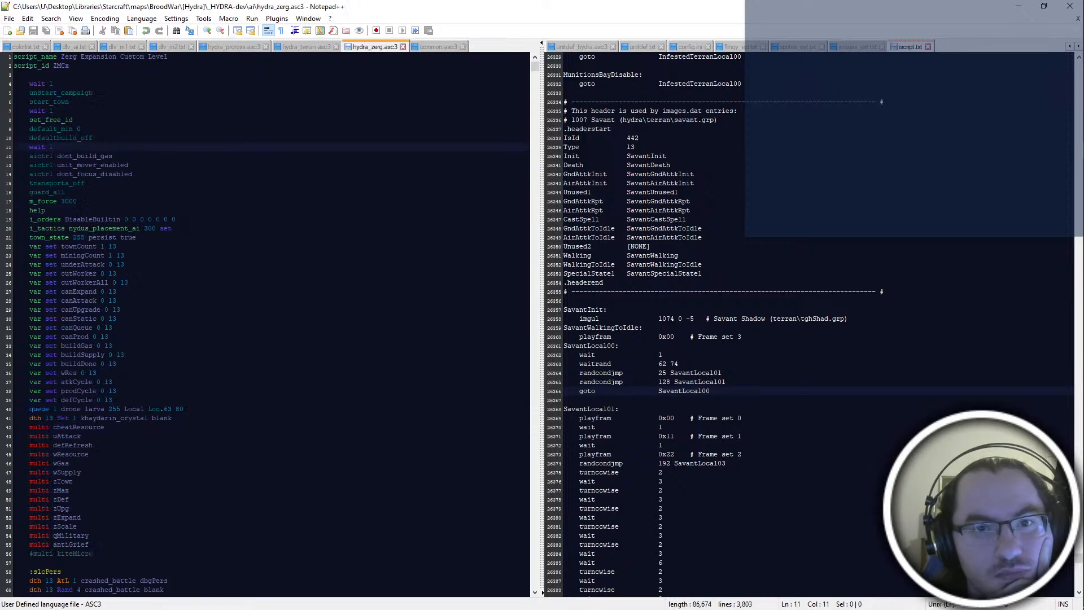
click(125, 264)
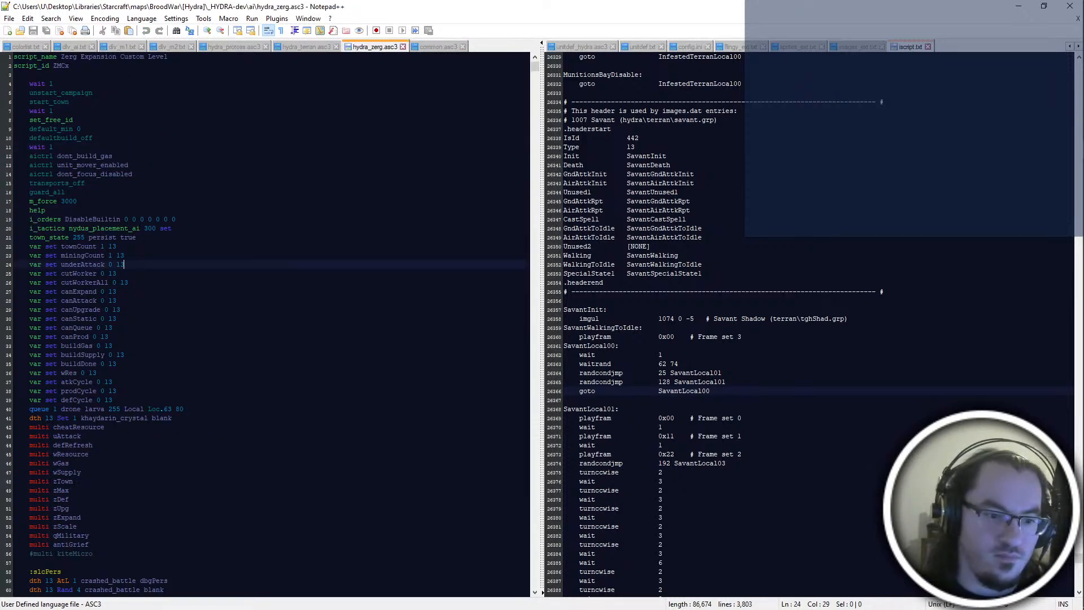
click(79, 462)
scroll(79, 463, down, 3)
drag(104, 327, 167, 442)
click(135, 400)
key(Up)
key(Up)
key(Up)
key(ctrl+F3)
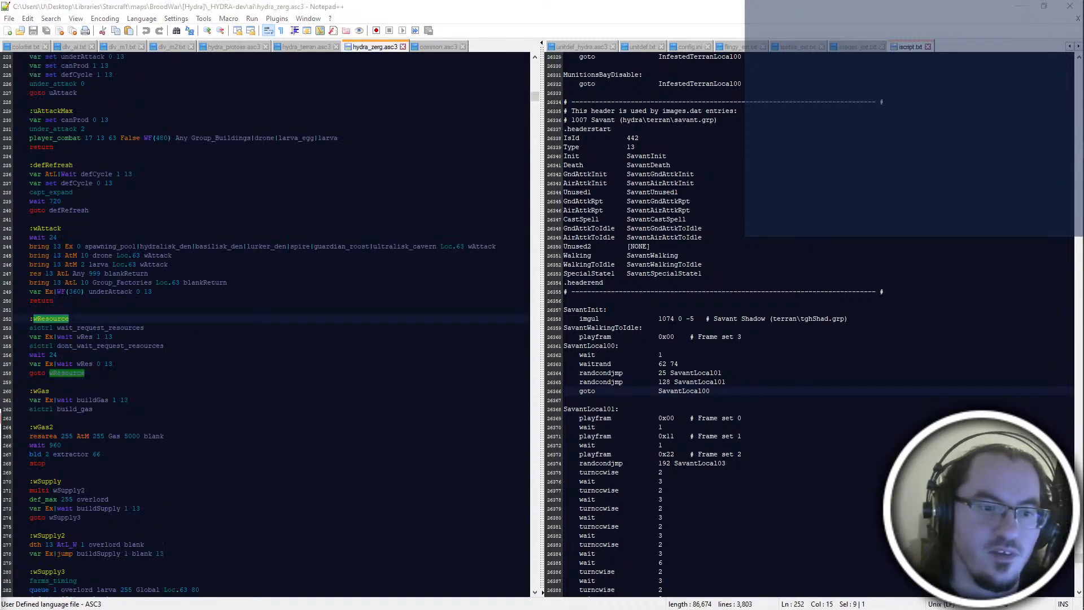
Examine the wResource block's wait, wRes condition, loop back and dont_wait_request_resources line
scroll(265, 324, down, 1)
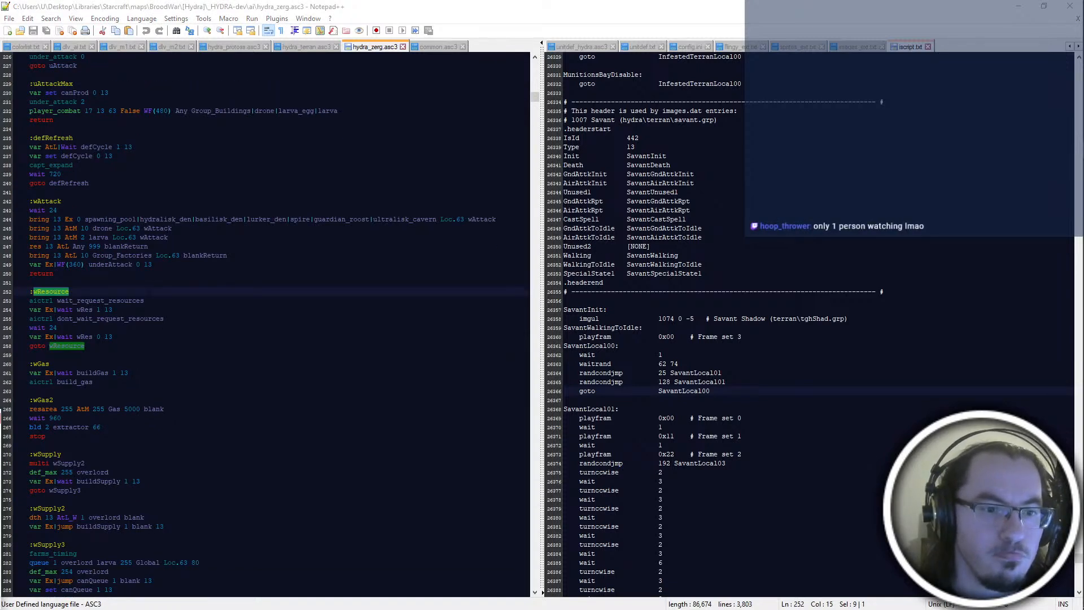
click(91, 327)
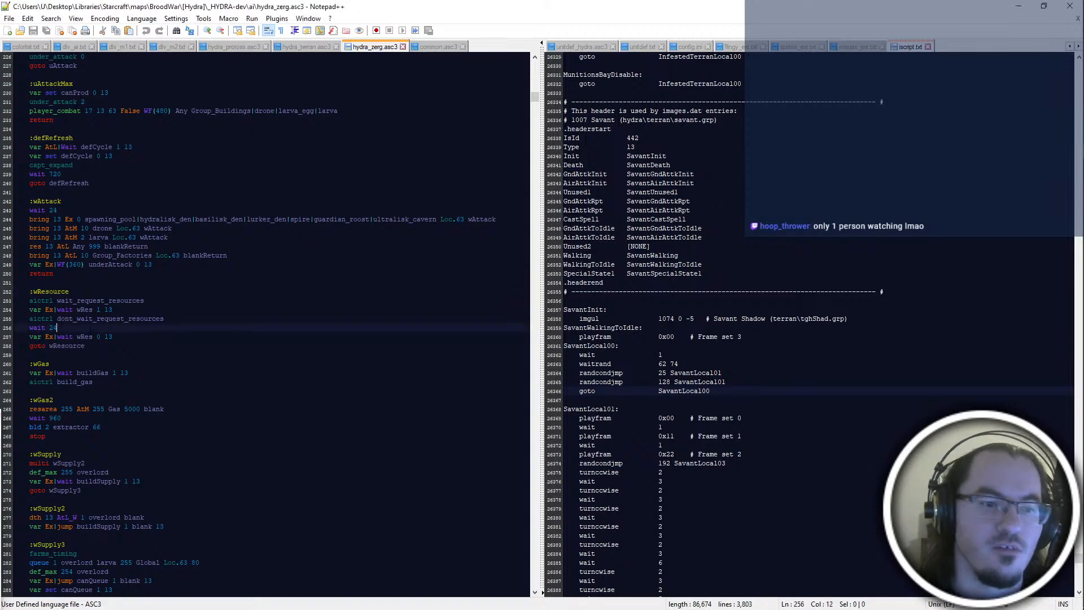
double_click(67, 345)
double_click(84, 336)
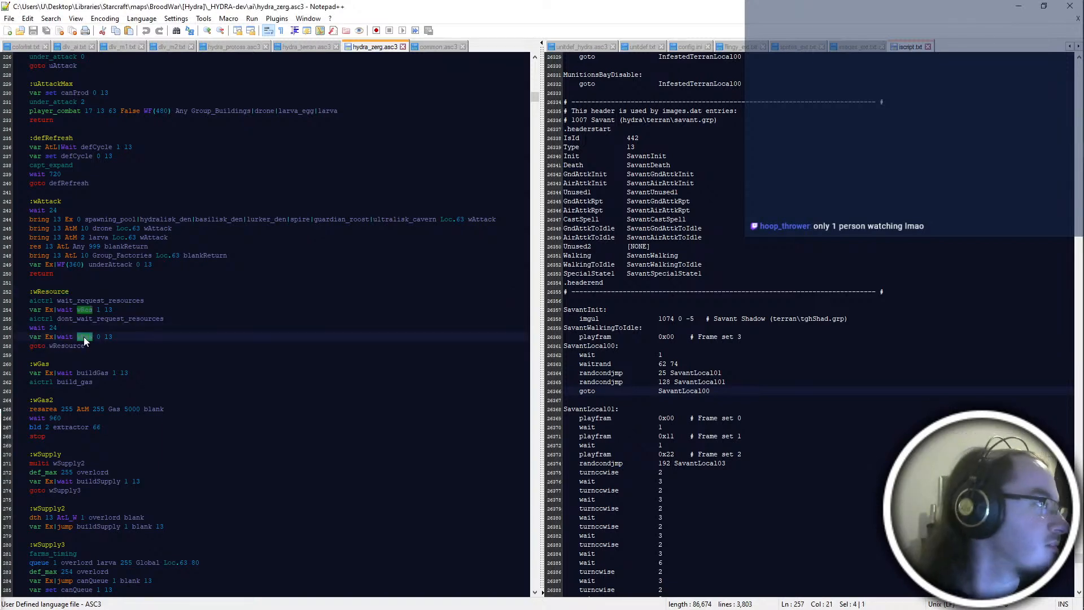
click(138, 319)
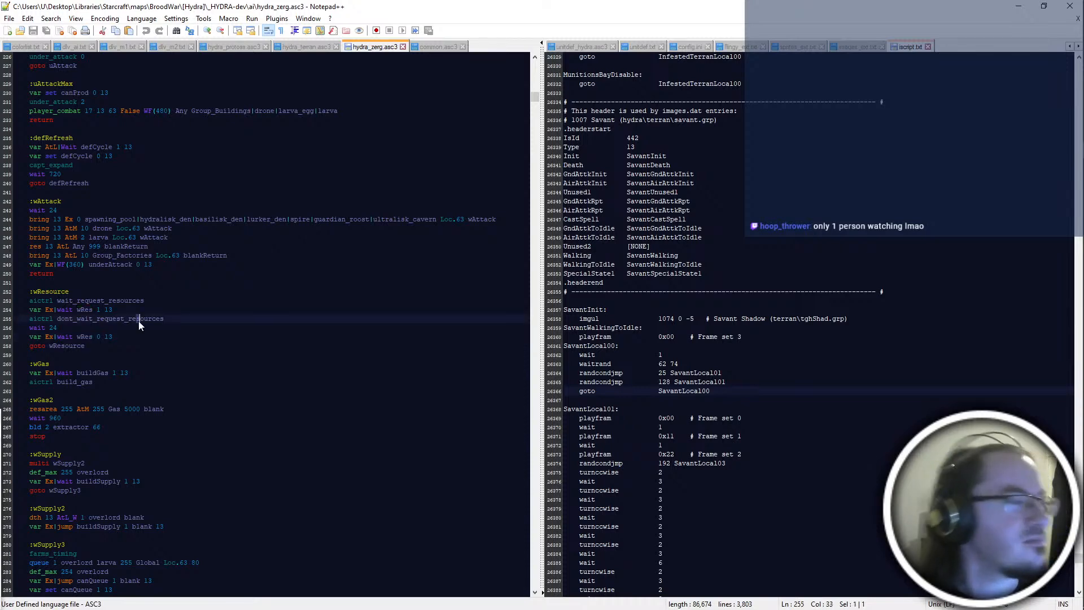
key(alt+Tab)
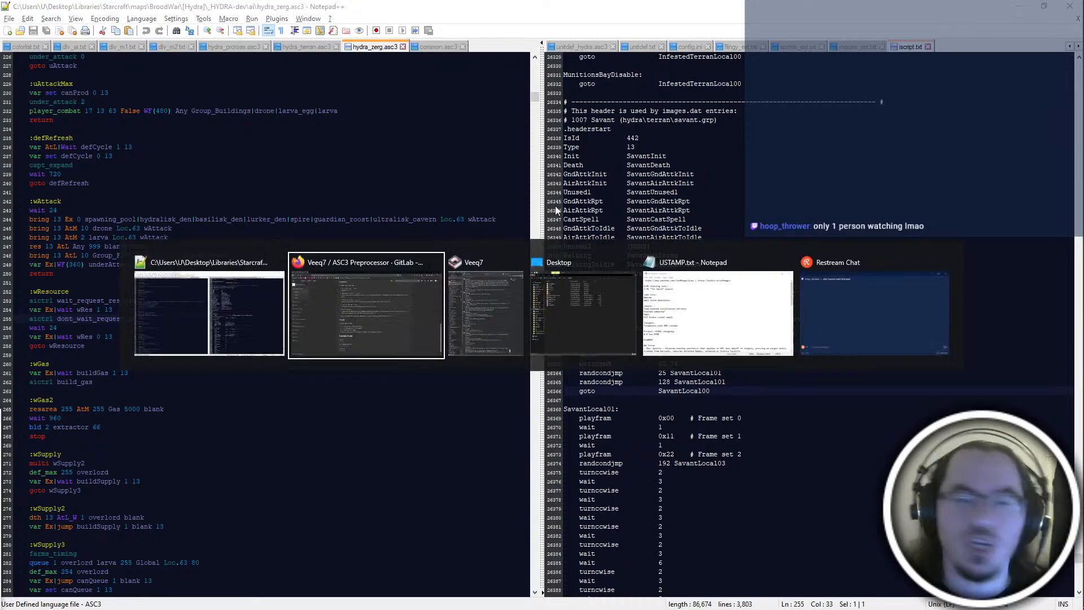
click(390, 304)
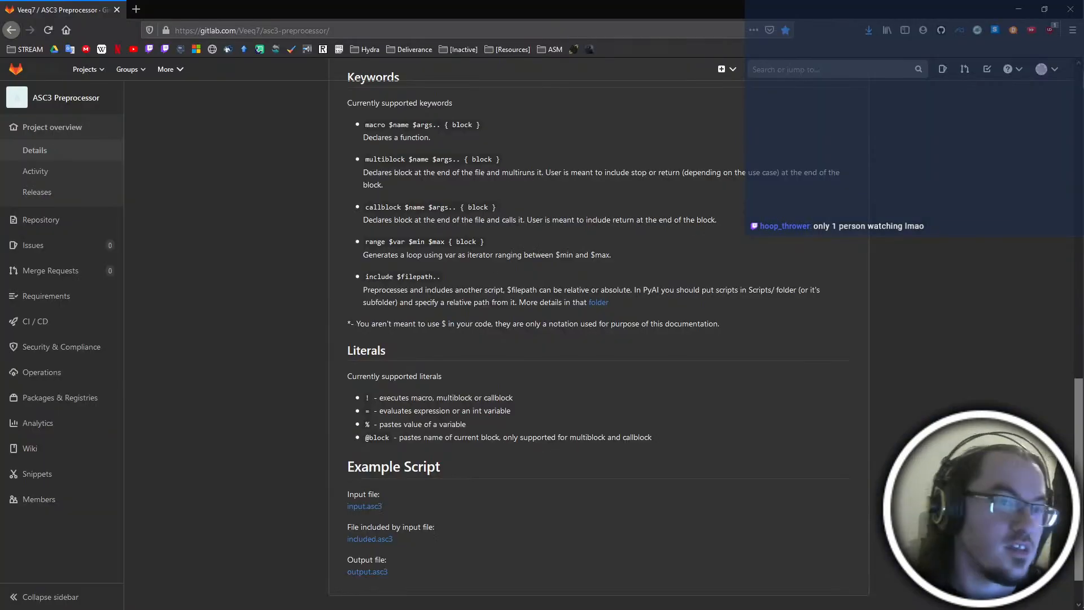
key(ctrl+super+Right)
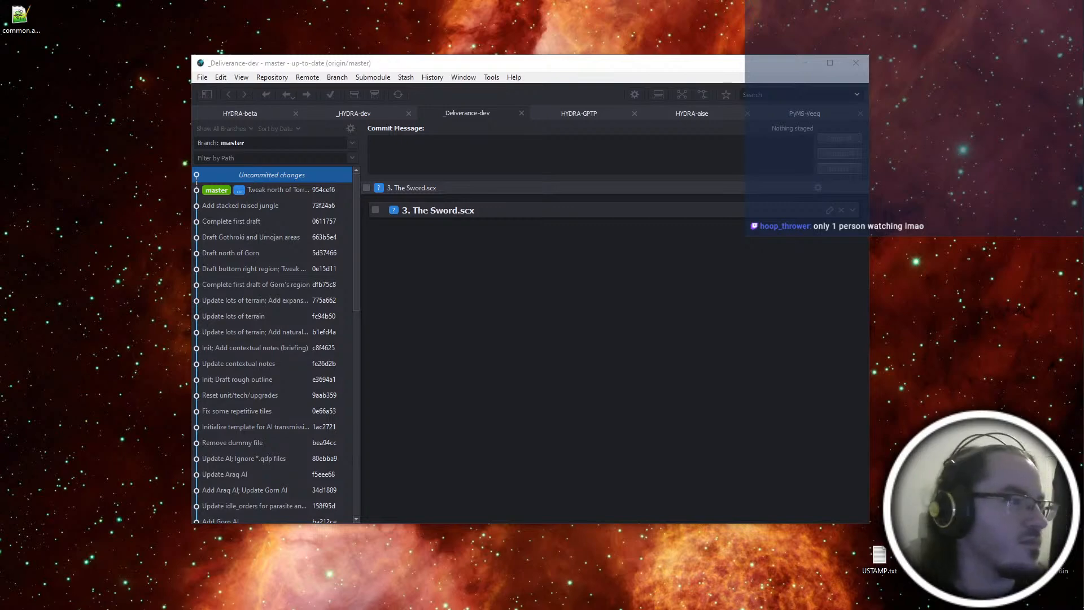
key(ctrl+super+Left)
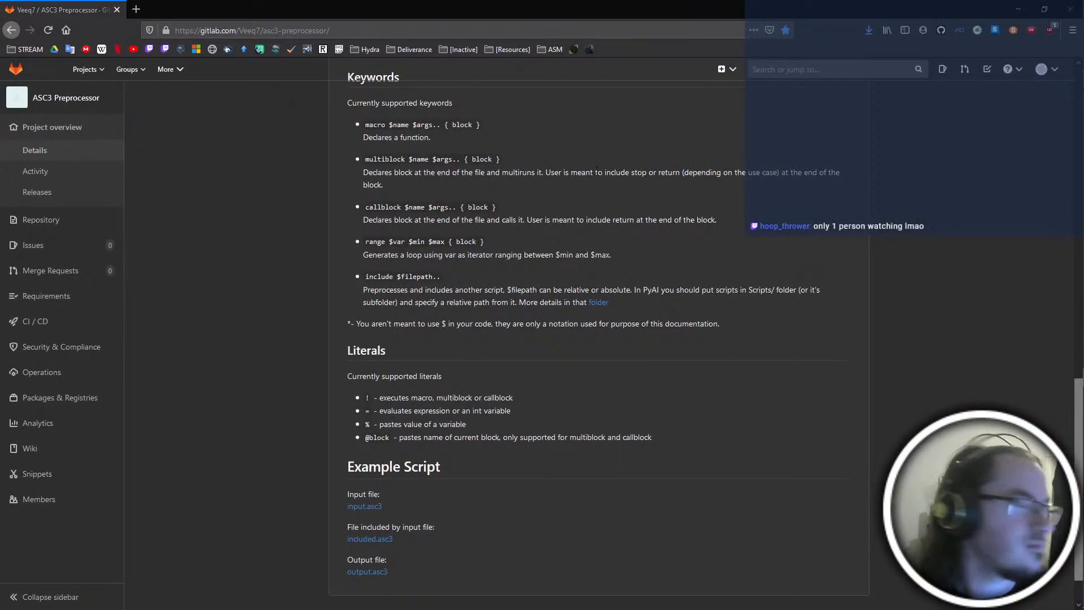
key(alt+Tab)
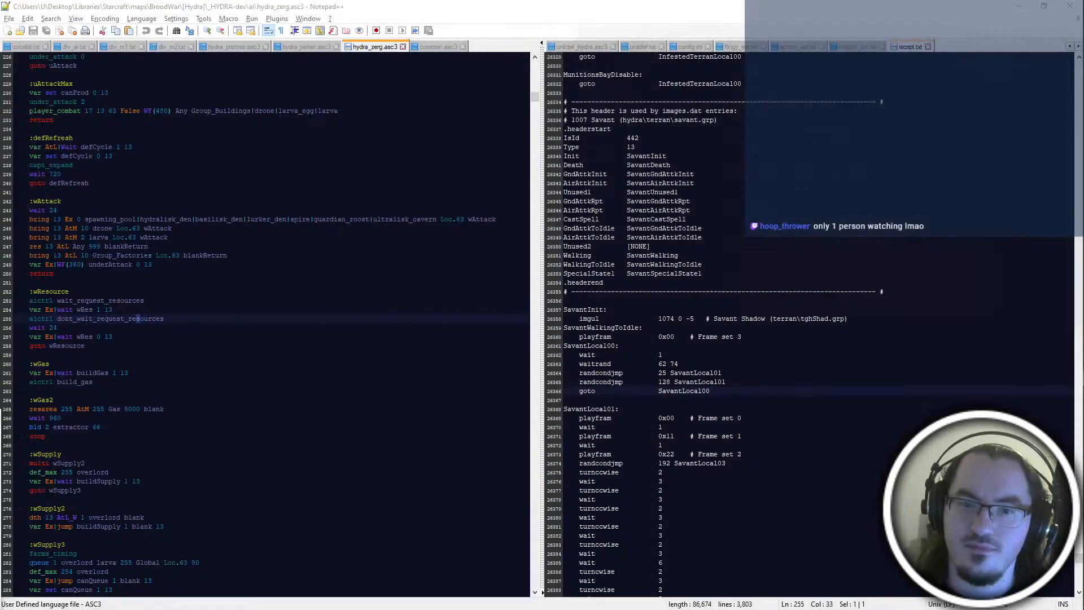
Compare the resource request lines of wResource with the checkResources multiblock in common.asc3, including its second wRes condition
click(227, 319)
double_click(224, 319)
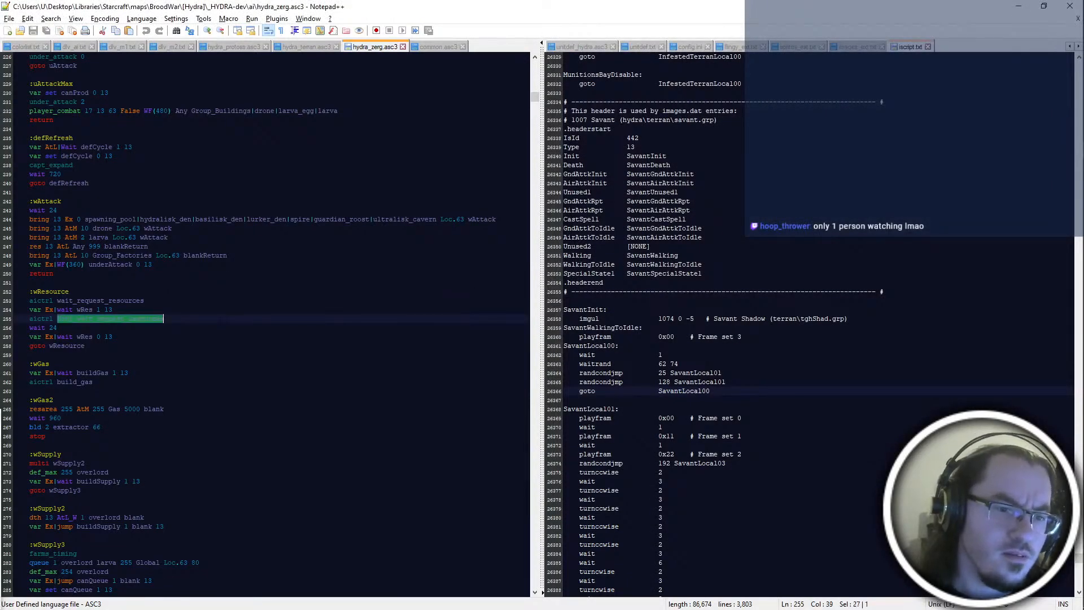
double_click(200, 303)
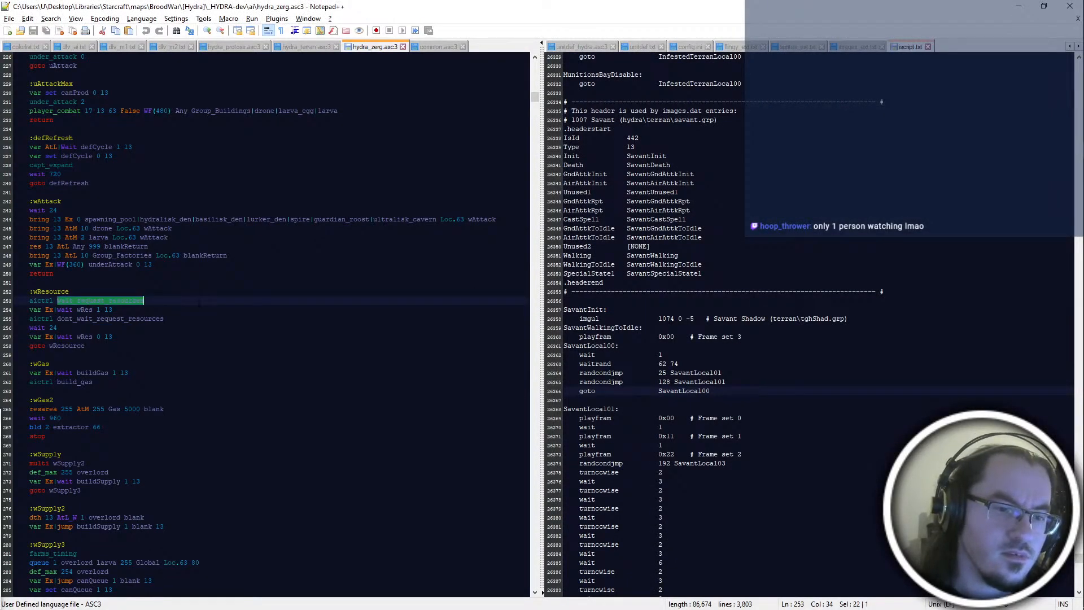
click(200, 335)
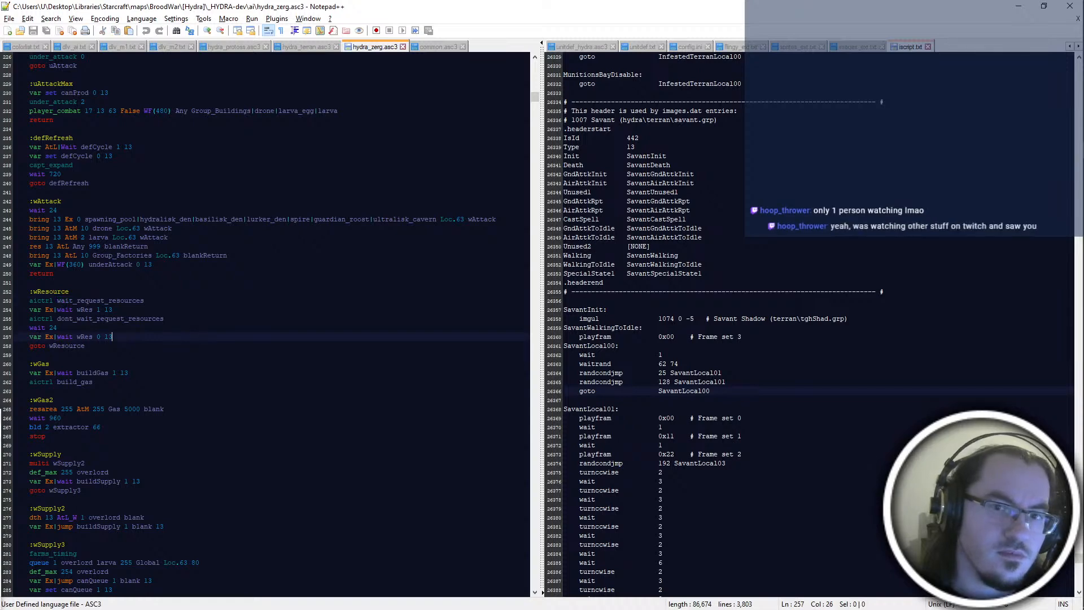
key(ctrl+Tab)
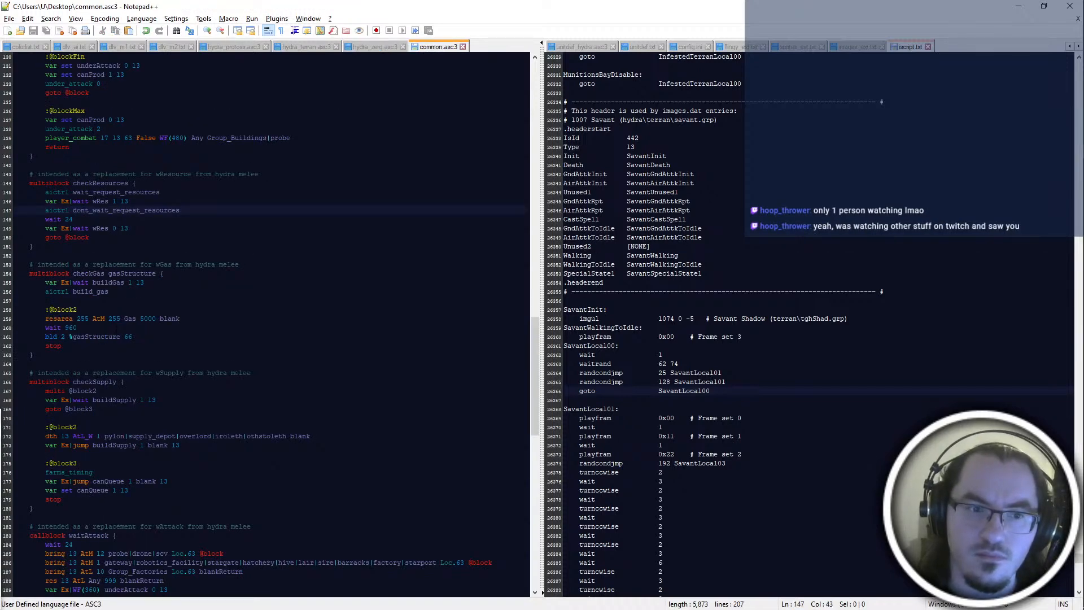
double_click(98, 228)
click(128, 228)
Examine the checkGas multiblock's resarea check and gasStructure build line, and look over the blocks through the end of the file
click(141, 319)
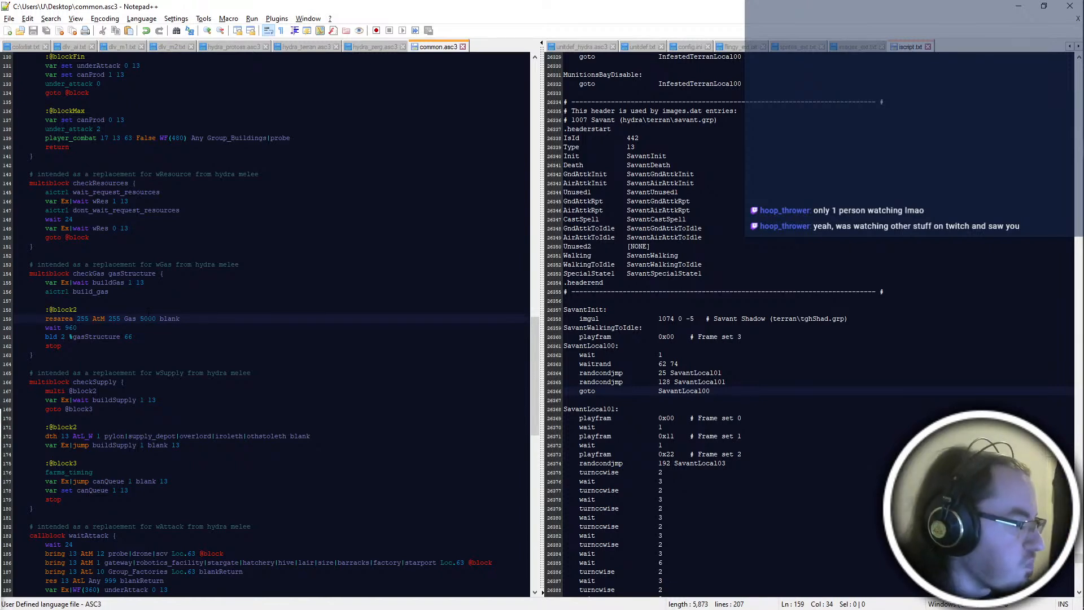
scroll(143, 319, down, 2)
click(147, 283)
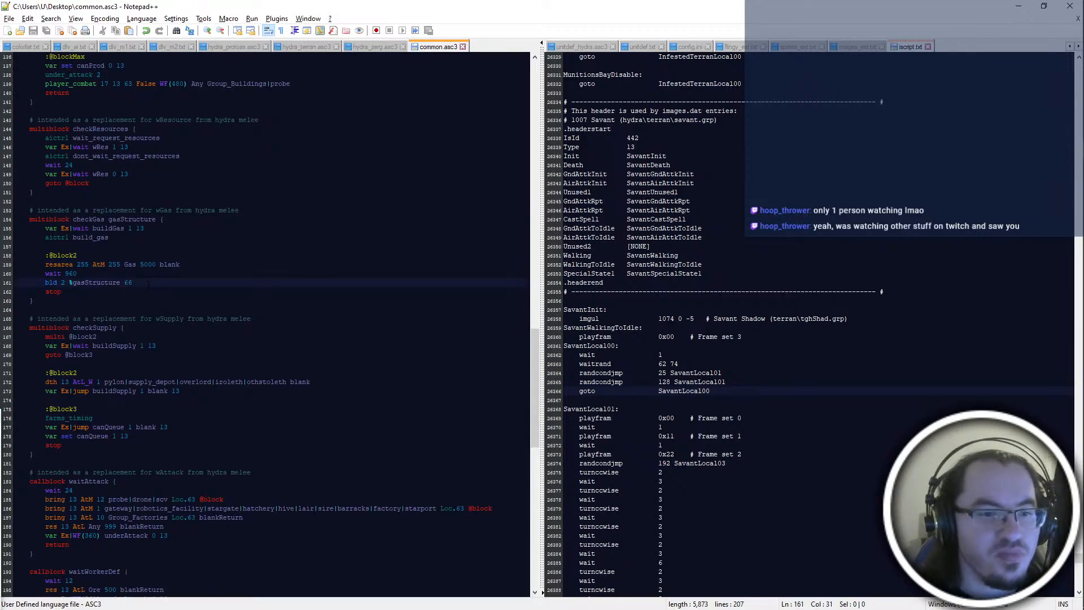
double_click(232, 286)
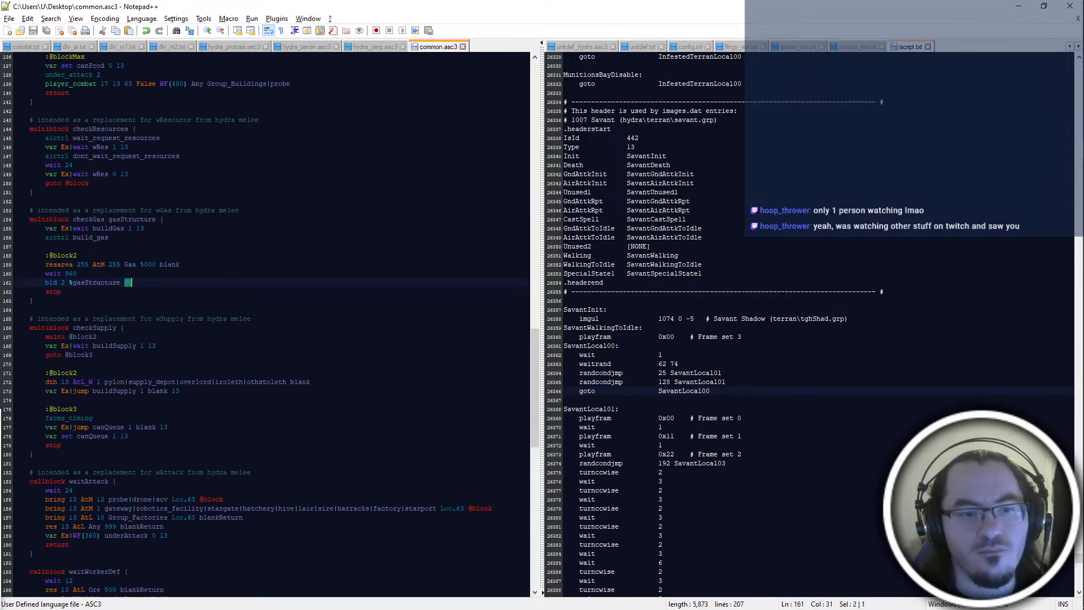
scroll(231, 280, down, 3)
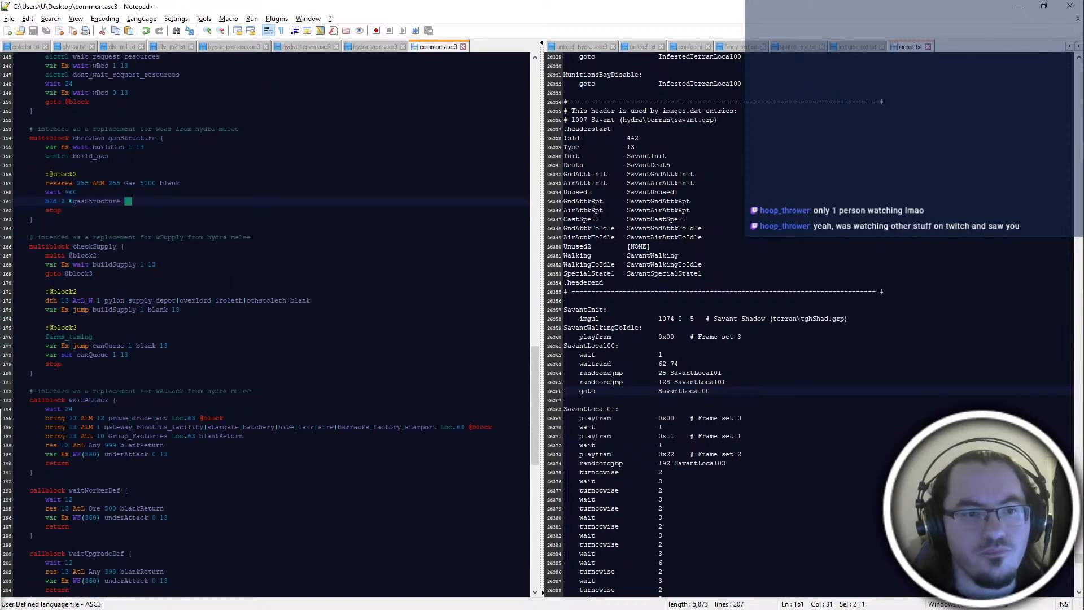
click(104, 201)
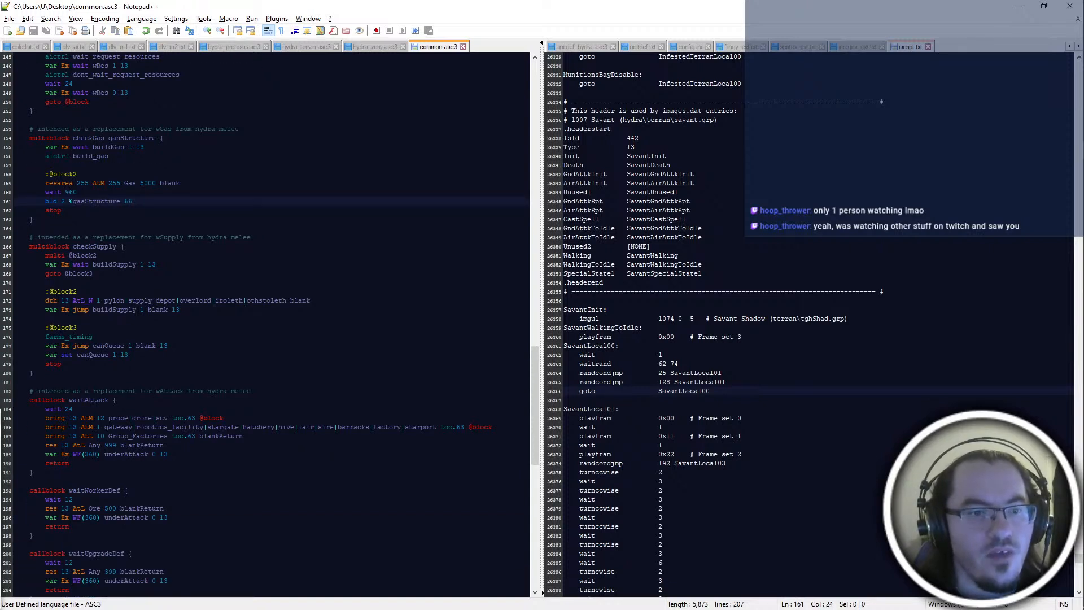
scroll(266, 325, down, 5)
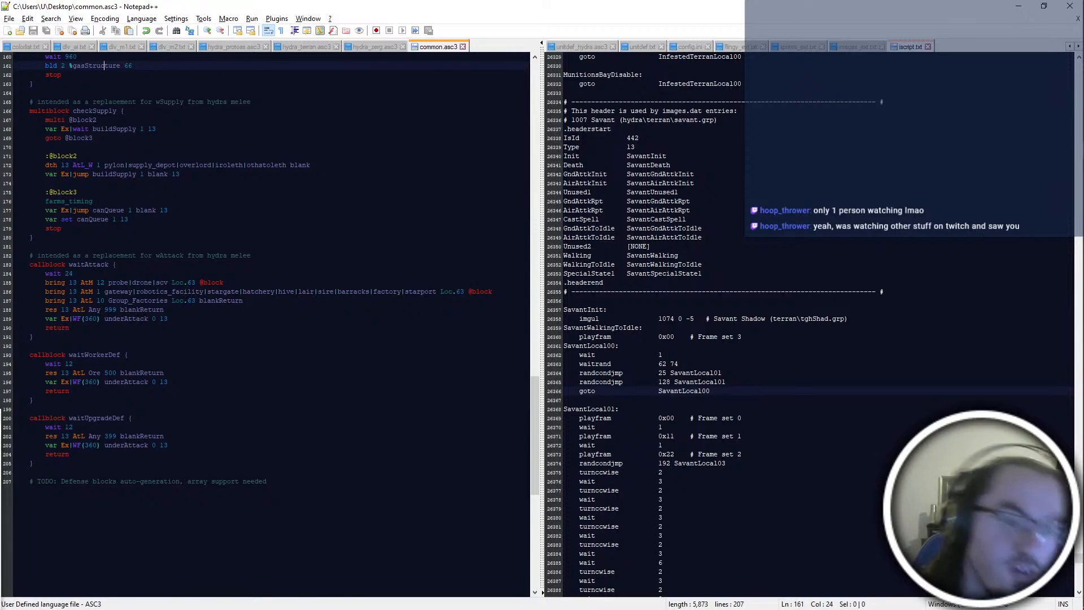
scroll(113, 239, up, 1)
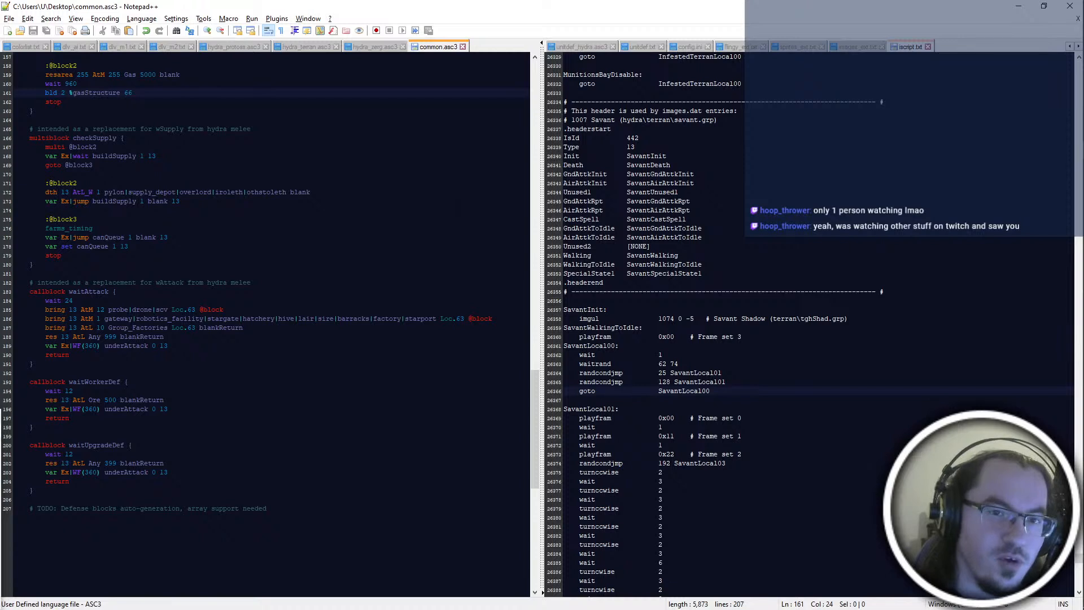
Examine the end of the checkSupply multiblock and the waitAttack, waitWorkerDef and waitUpgradeDef callblocks in common.asc3
click(61, 255)
click(29, 274)
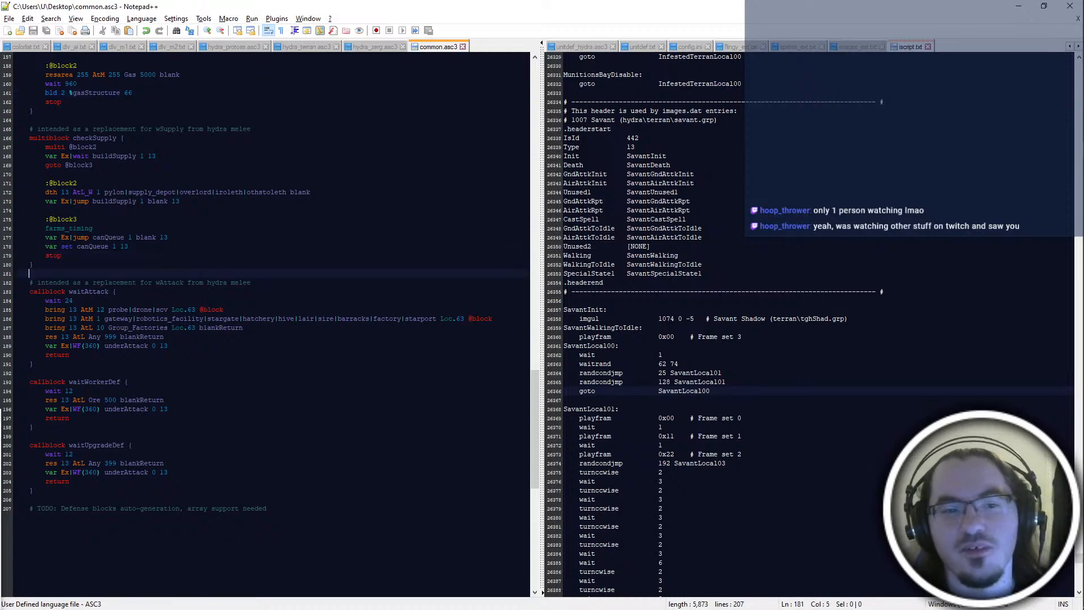
click(32, 264)
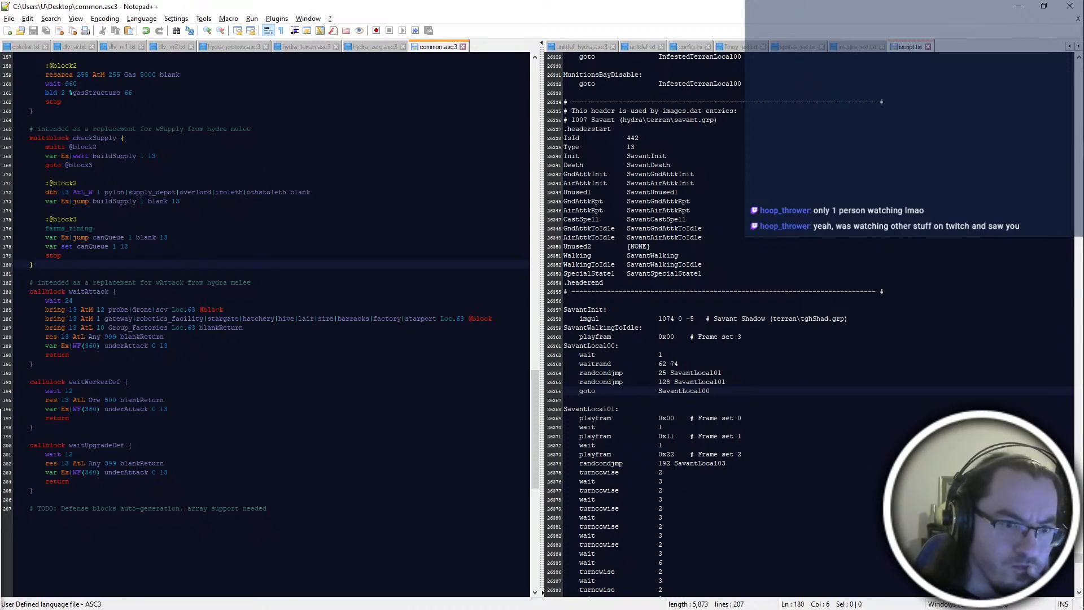
drag(73, 354, 32, 436)
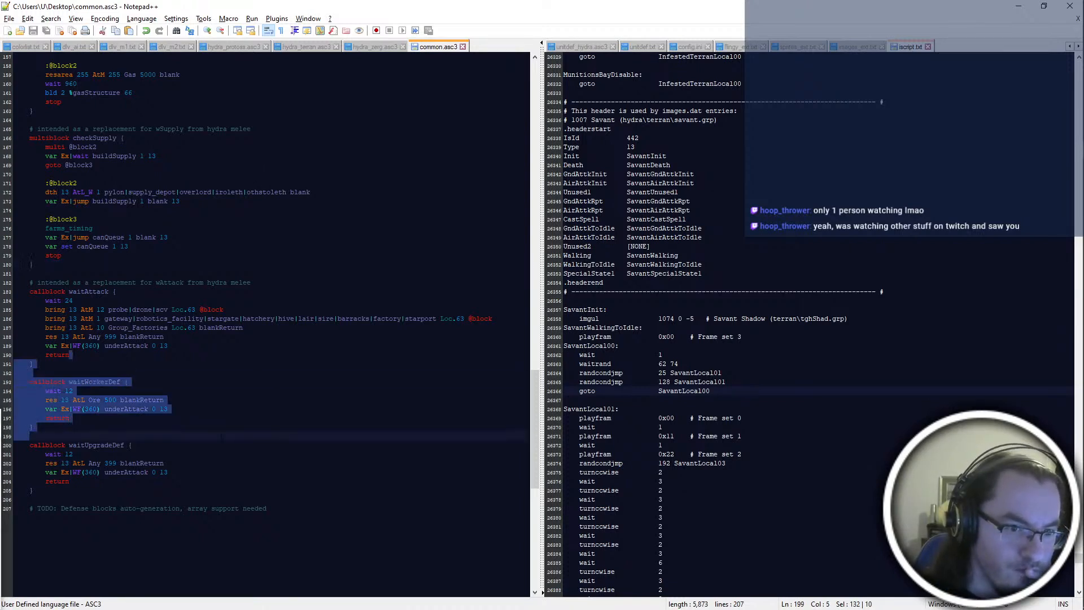
scroll(271, 282, down, 2)
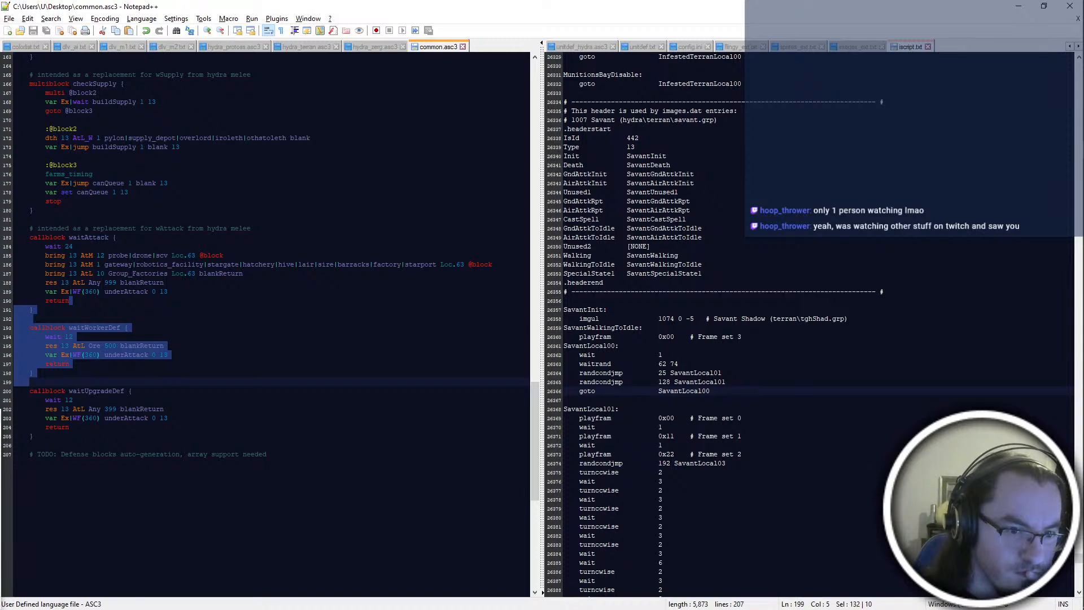
scroll(214, 337, up, 4)
click(214, 337)
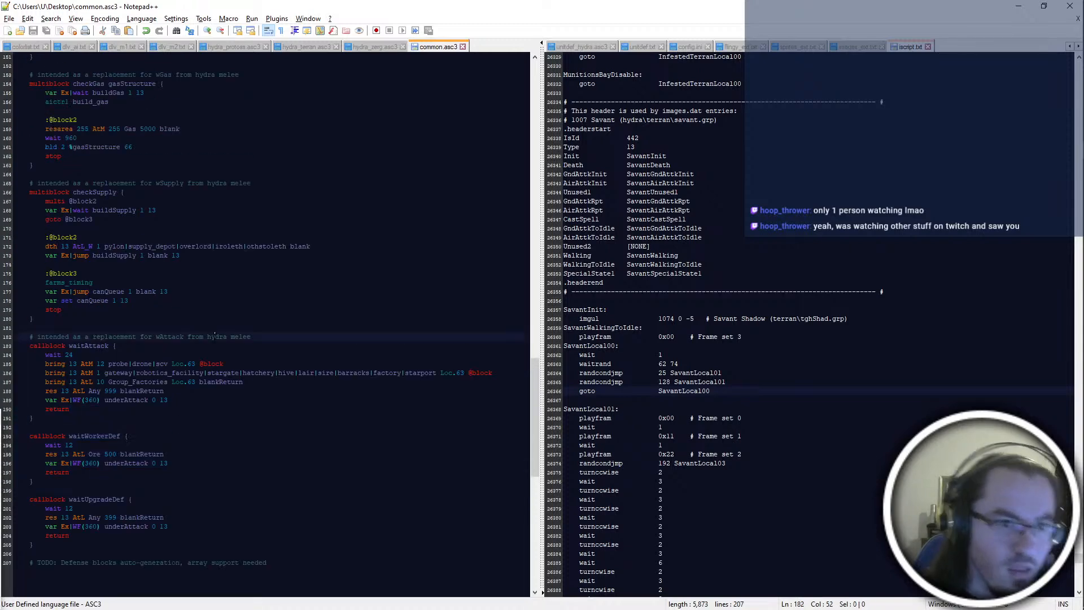
Review the whole of common.asc3 once more, from the header macro through the queue, attack and check blocks to the file's end
scroll(215, 337, up, 20)
scroll(214, 337, up, 20)
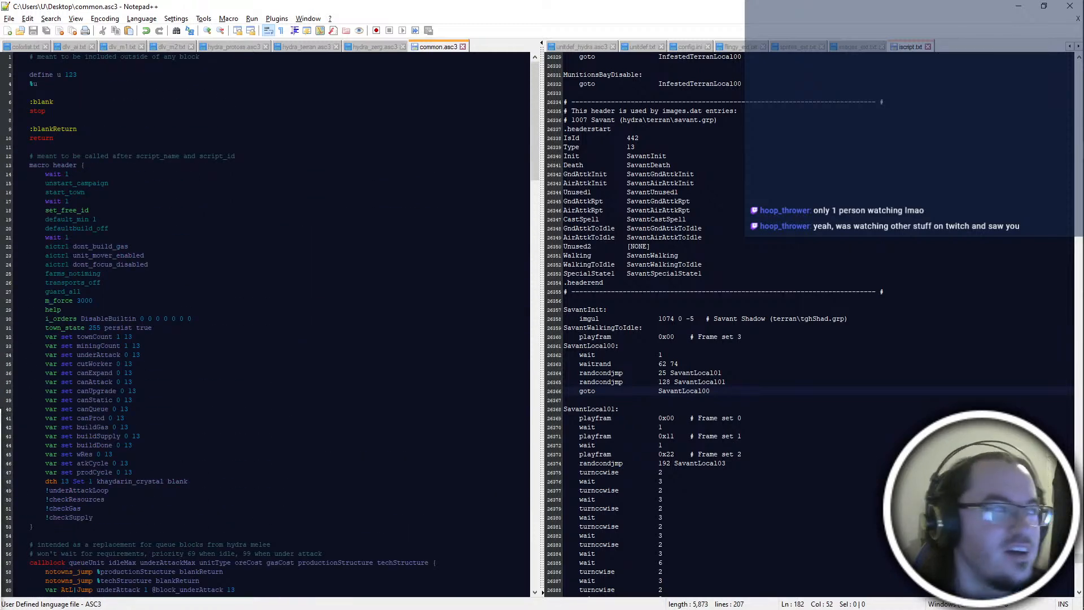
click(67, 238)
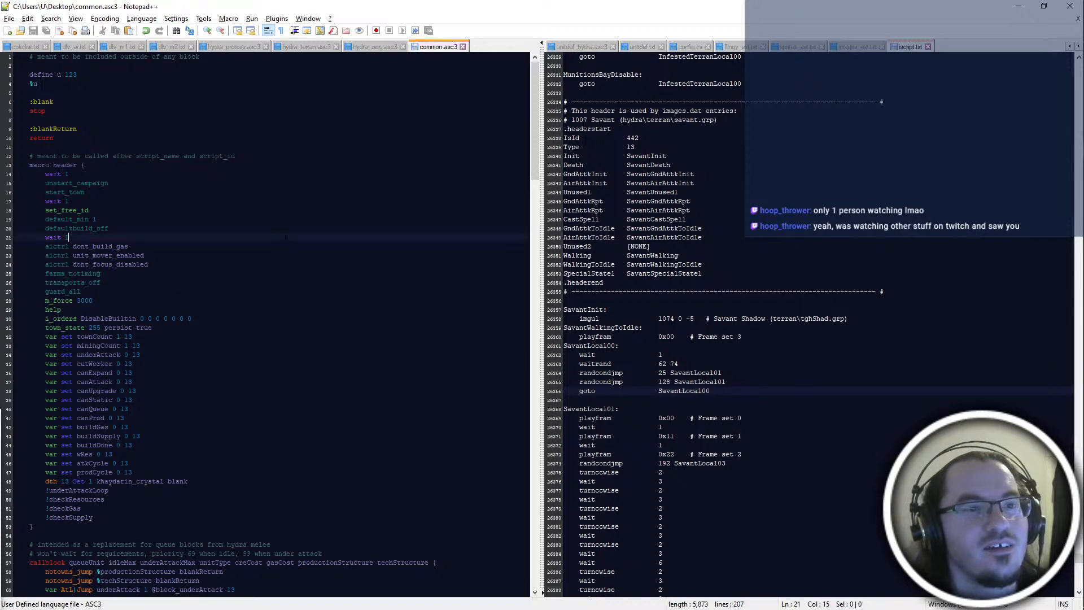
scroll(67, 238, down, 20)
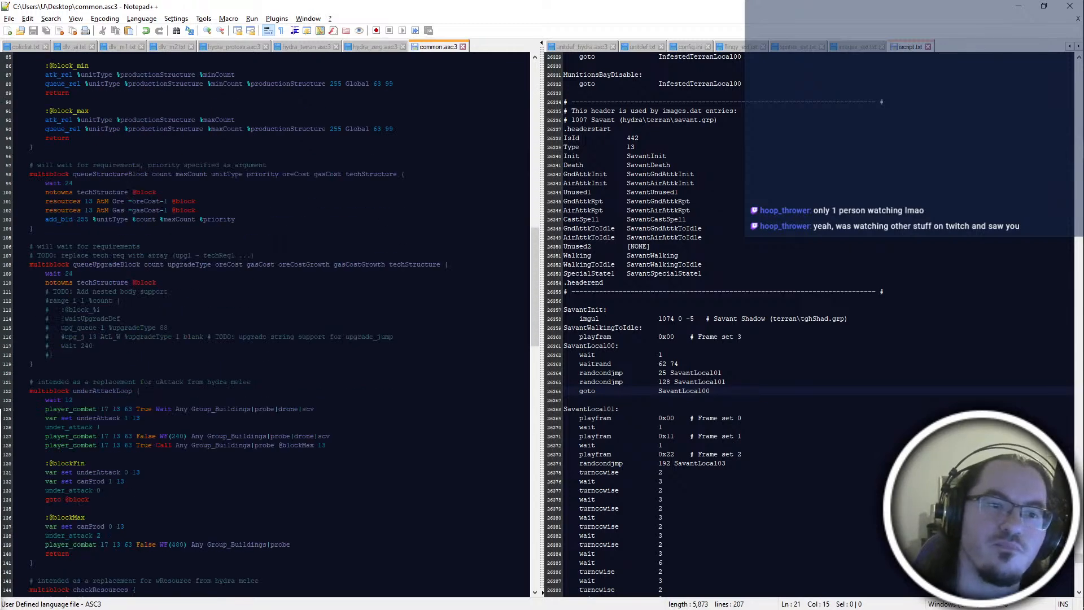
scroll(265, 325, down, 20)
scroll(266, 324, up, 20)
scroll(265, 324, up, 15)
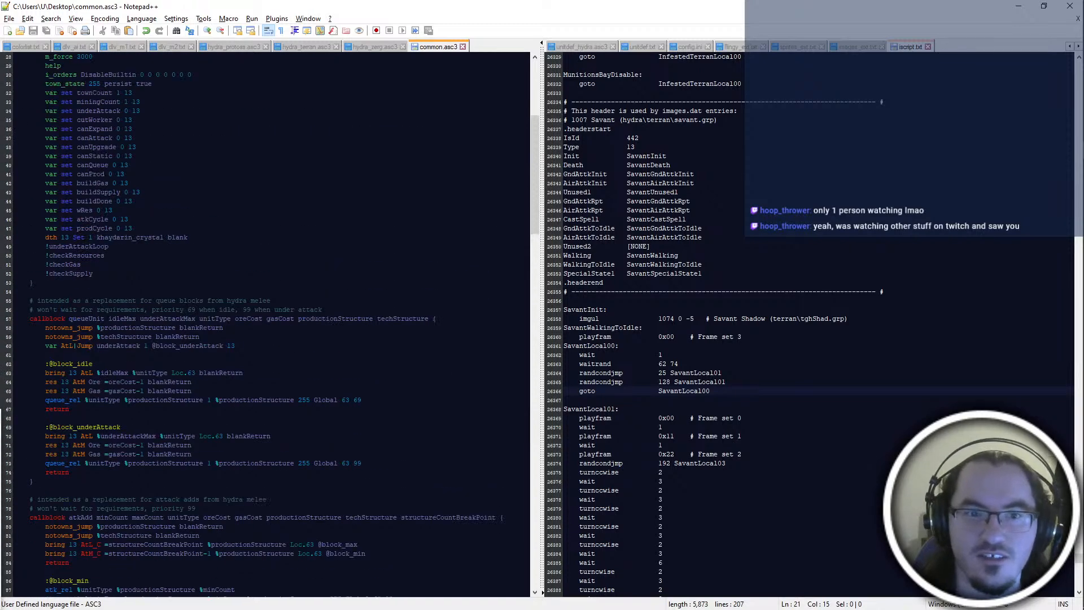
scroll(265, 325, up, 4)
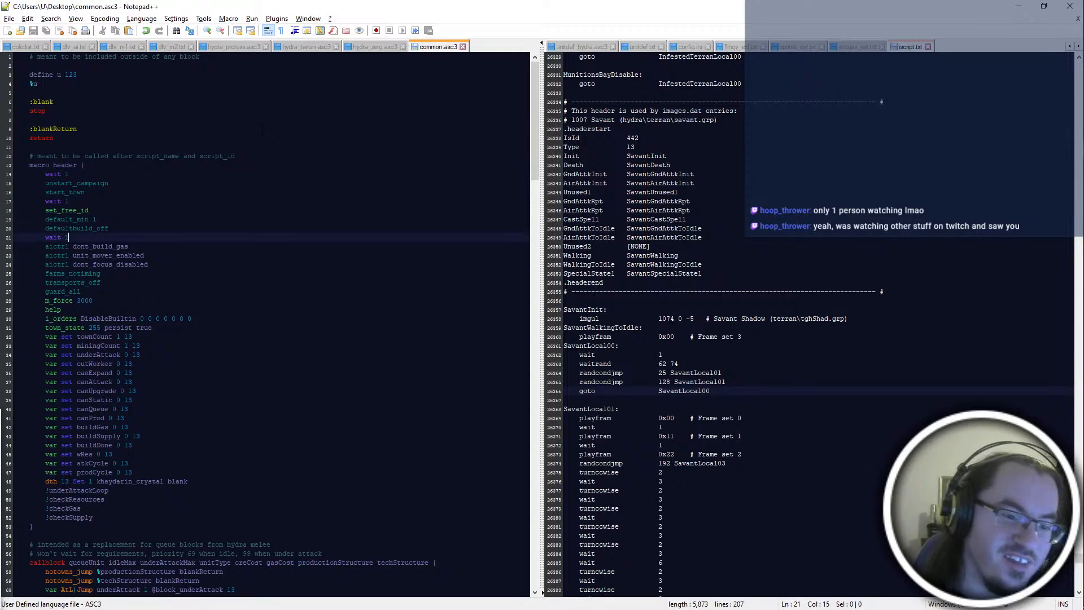
scroll(266, 324, down, 20)
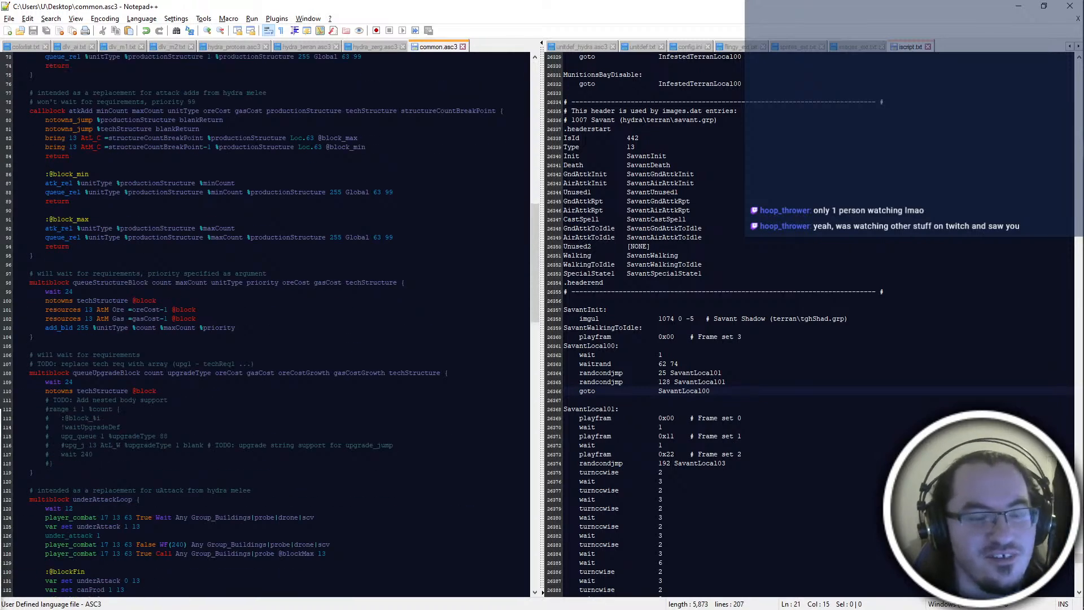
scroll(266, 325, down, 20)
scroll(265, 325, up, 20)
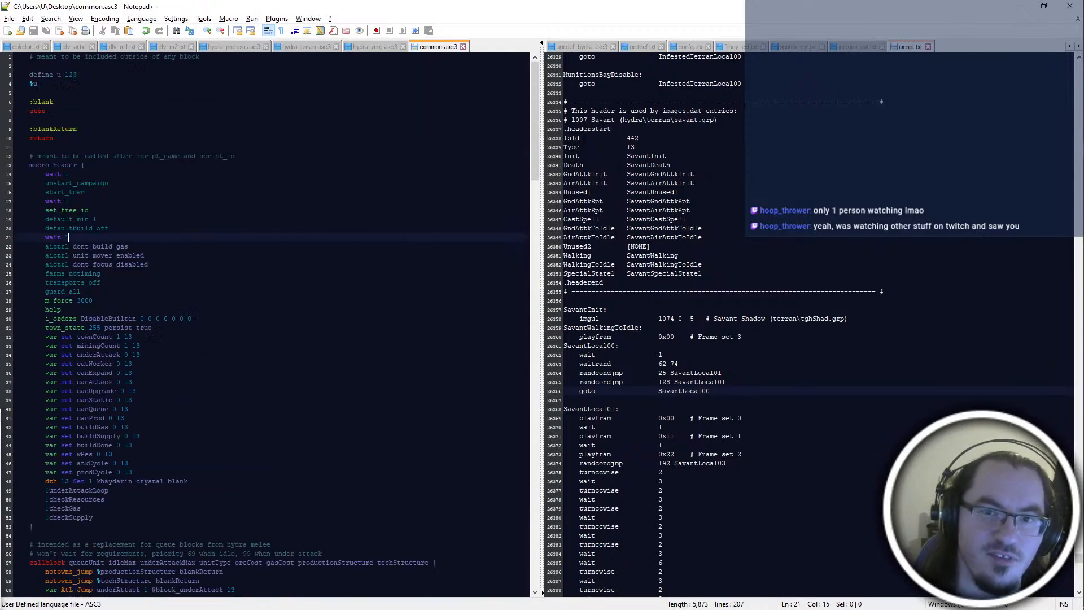
Close common.asc3 in the editor and switch to File Explorer with the script file accessible on the desktop
click(462, 46)
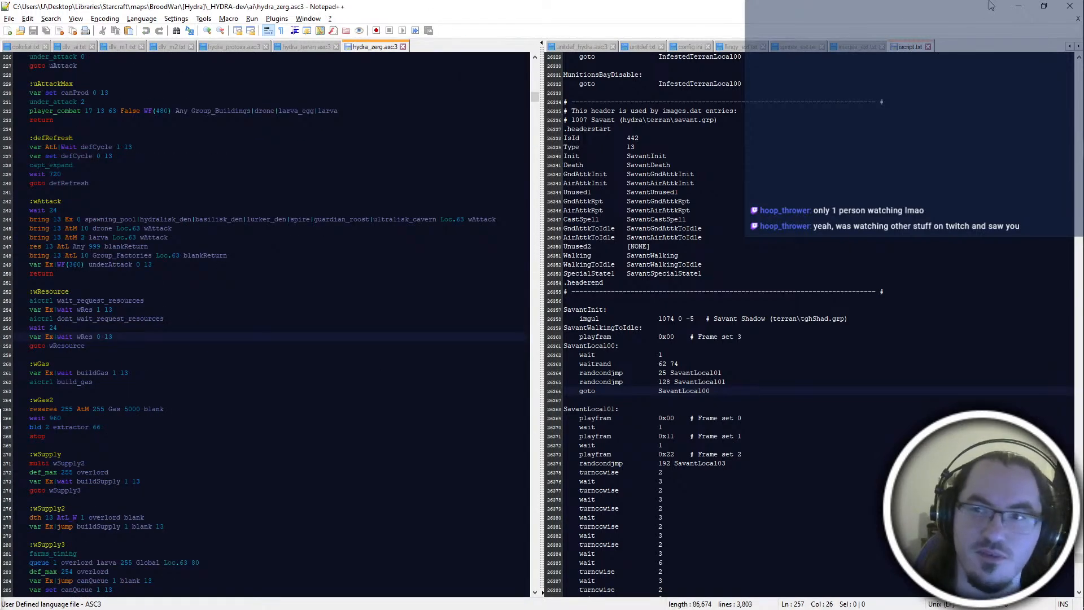
click(1019, 6)
click(621, 313)
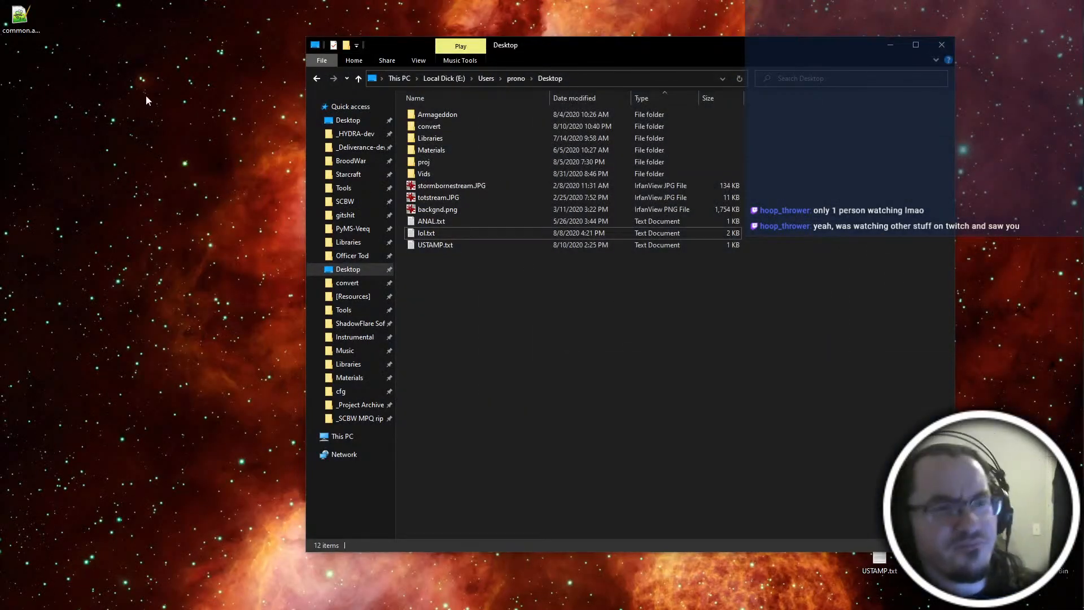
click(24, 25)
click(601, 360)
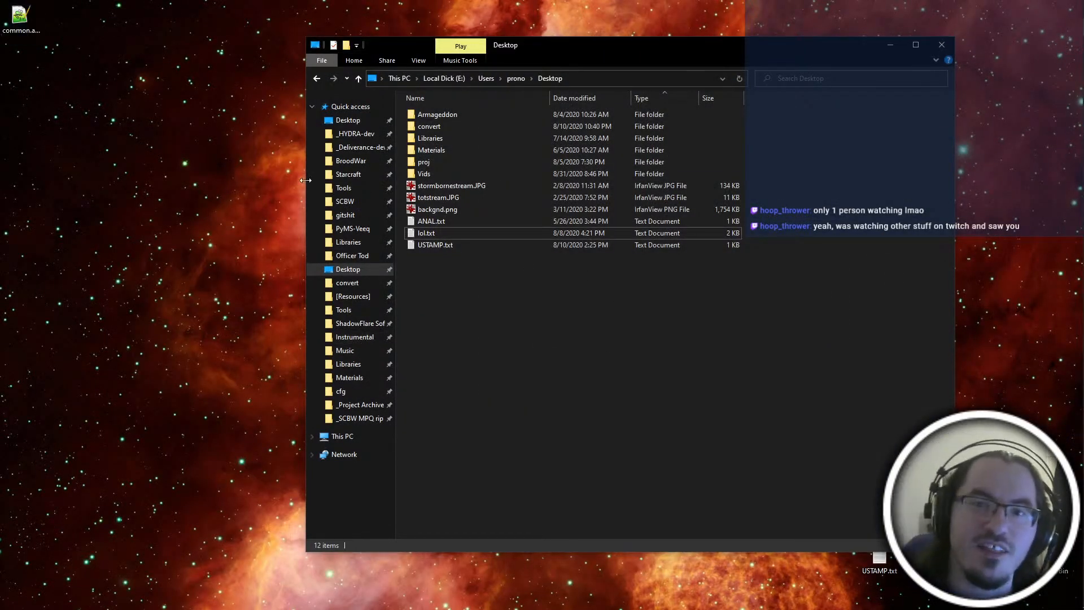
Move common.asc3 from the desktop into a subfolder of BroodWar's [Hydra] folder and close the folder window
click(354, 134)
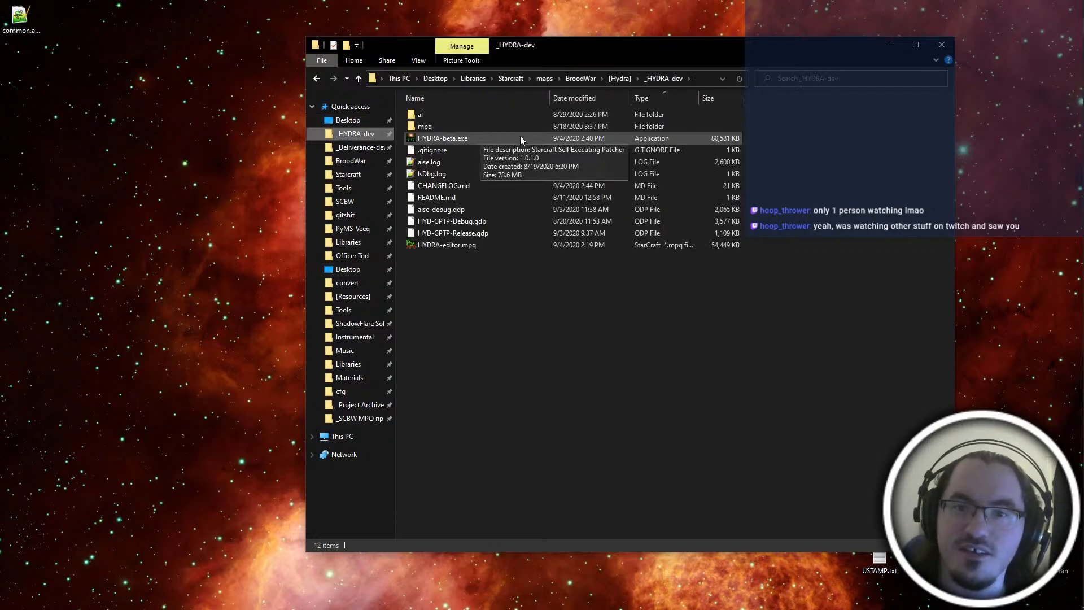
double_click(503, 115)
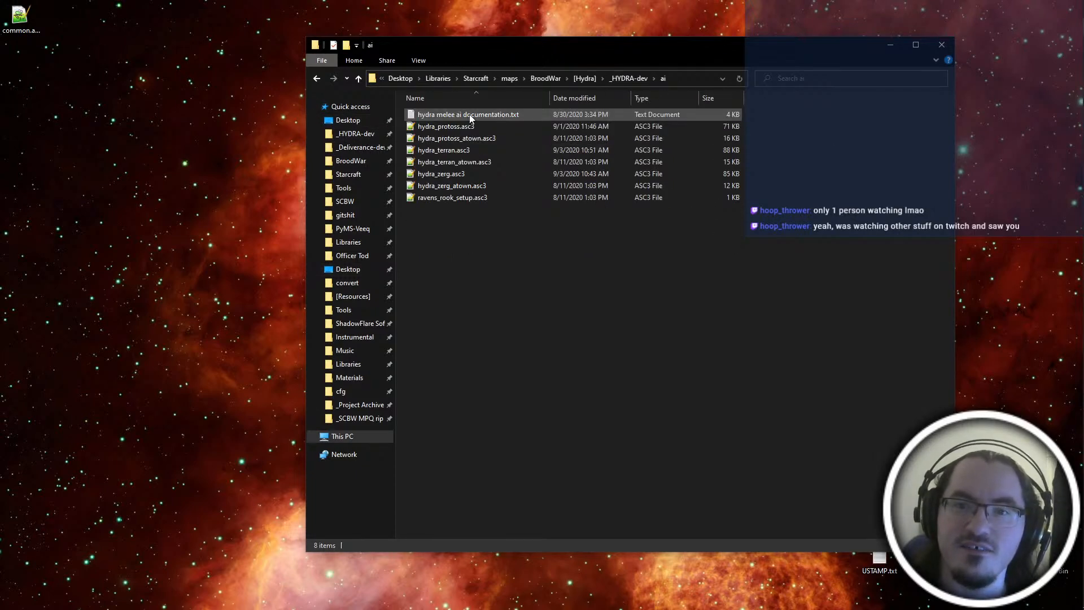
click(583, 79)
click(585, 78)
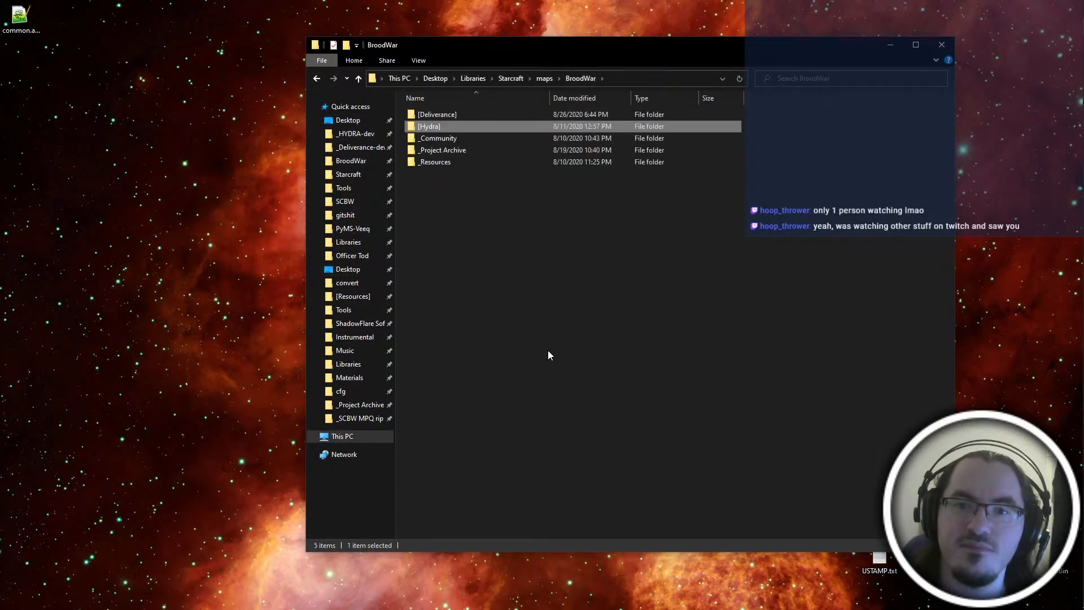
double_click(452, 126)
double_click(457, 169)
drag(19, 17, 496, 237)
click(941, 47)
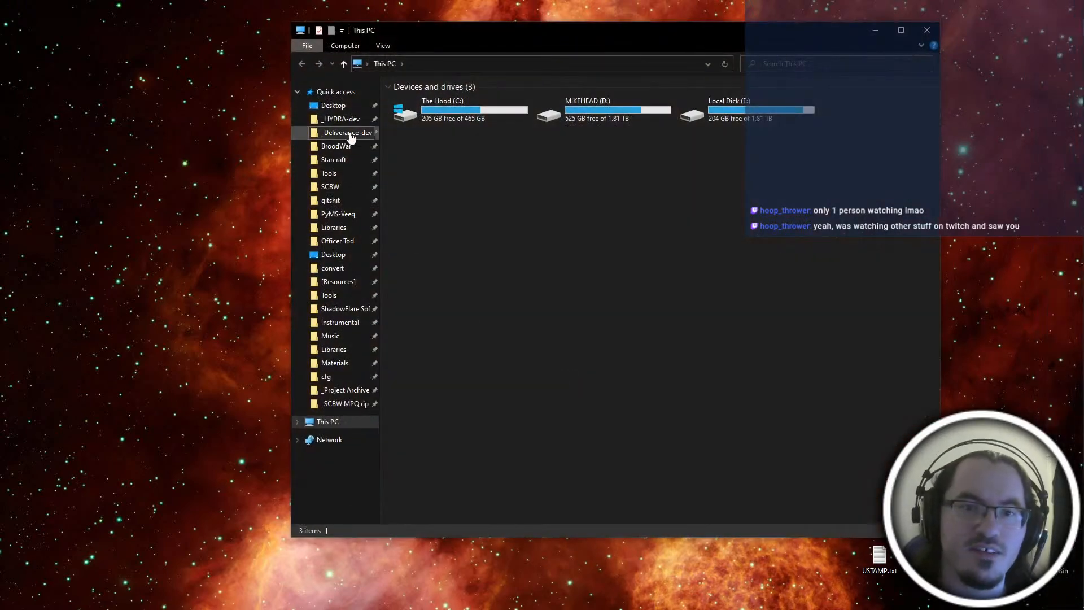
Open the map 3. The Sword.scx from the _Deliverance-dev folder in ScmDraft 2 with the HYDRA profile
click(344, 133)
double_click(470, 171)
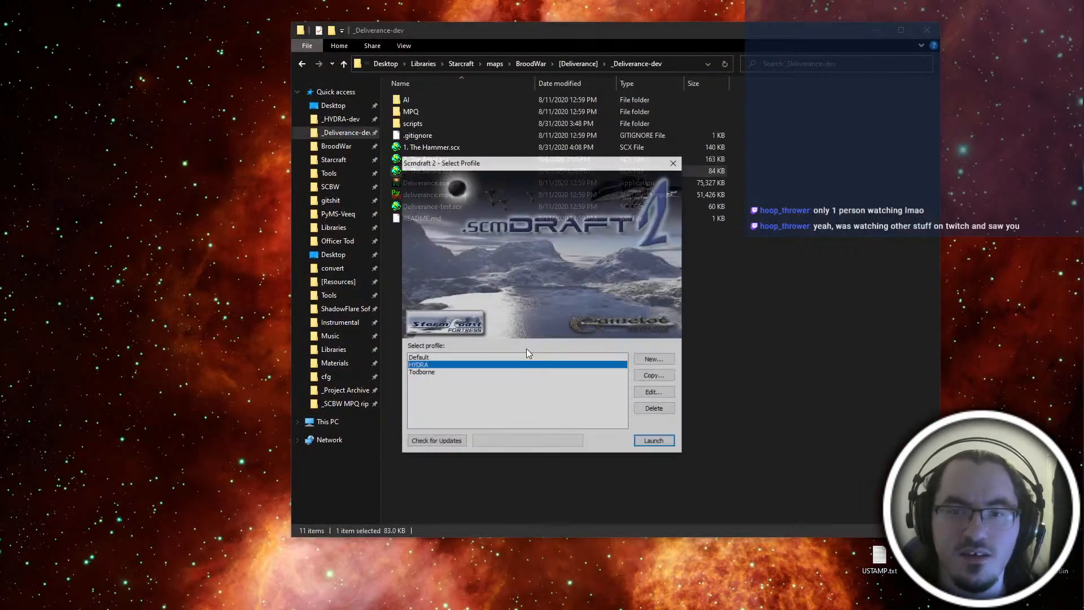
double_click(544, 363)
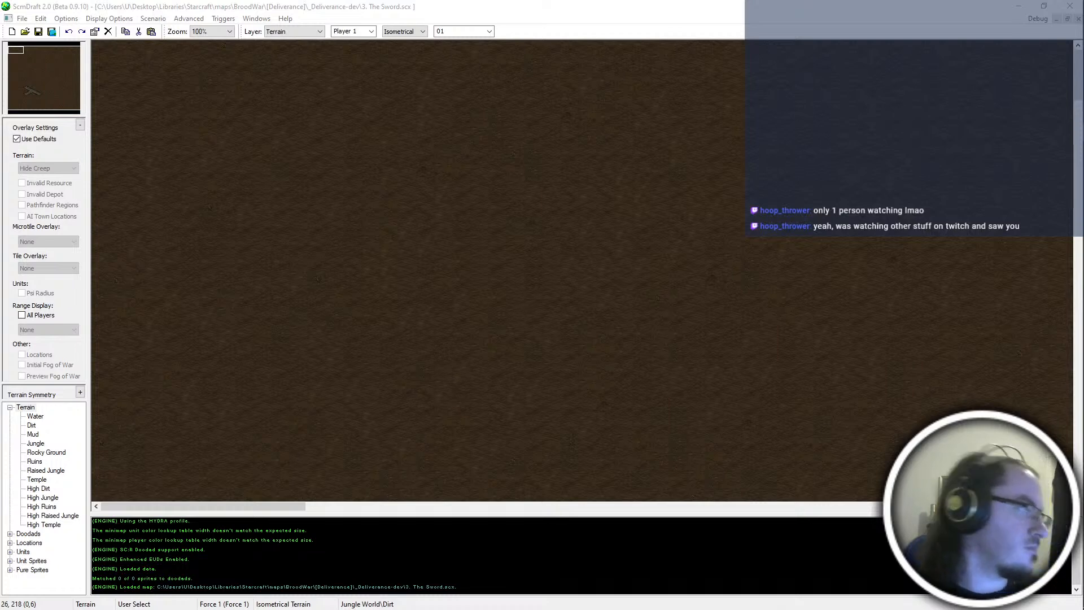
Examine the branching paved structure on The Sword map at 25% zoom, together with the empty dirt around it
click(33, 94)
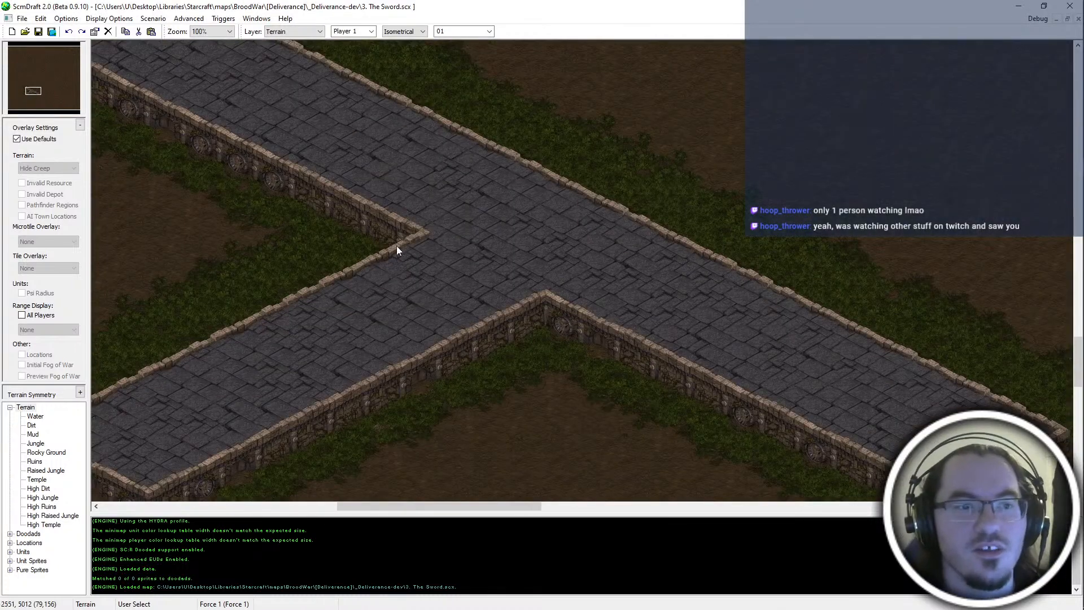
ctrl+scroll(345, 201, down, 4)
drag(183, 101, 571, 305)
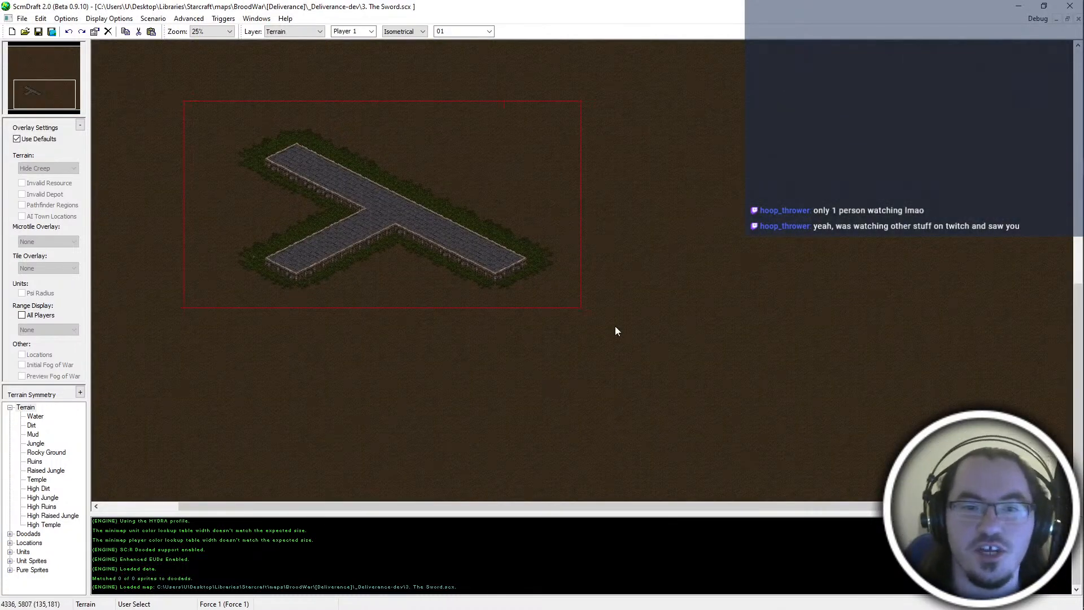
middle_drag(553, 409, 199, 54)
drag(39, 77, 35, 89)
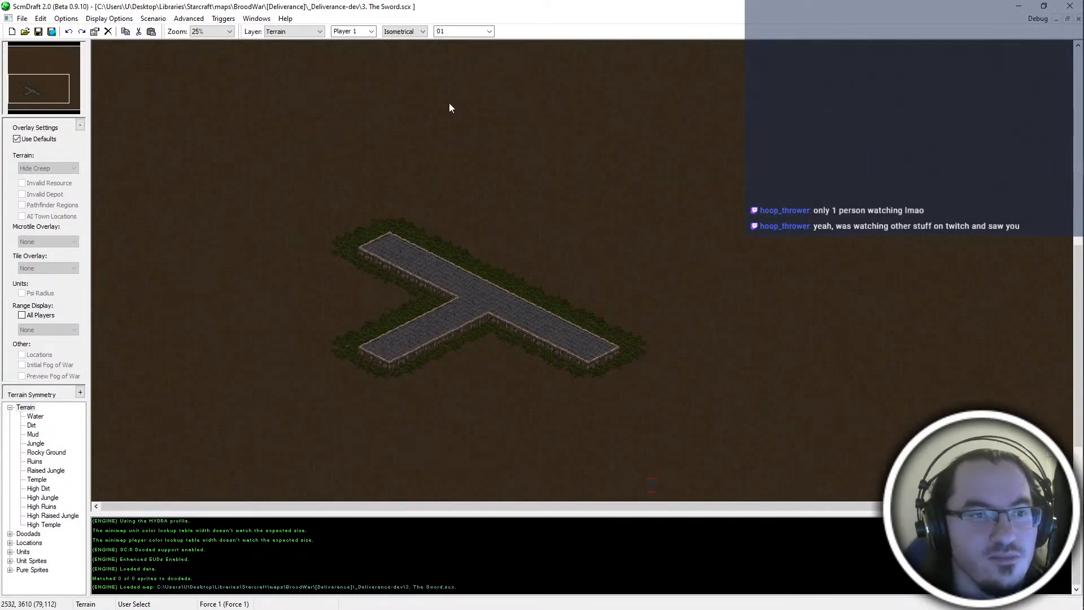
middle_drag(485, 339, 459, 323)
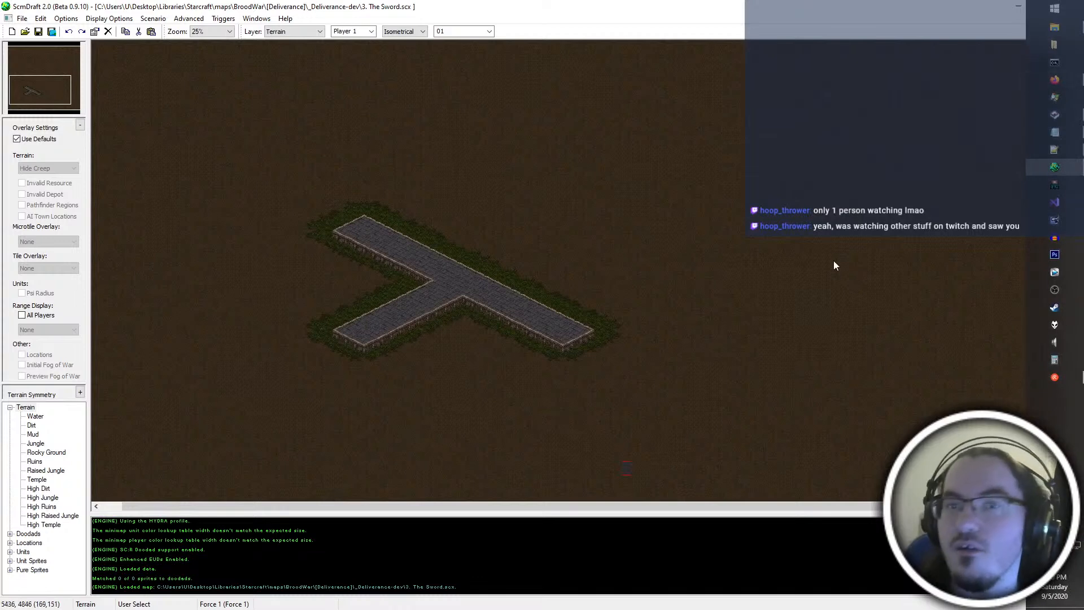
Switch to Firefox and open the bookmarked Starcraft::Deliverance wiki page
key(alt+Tab)
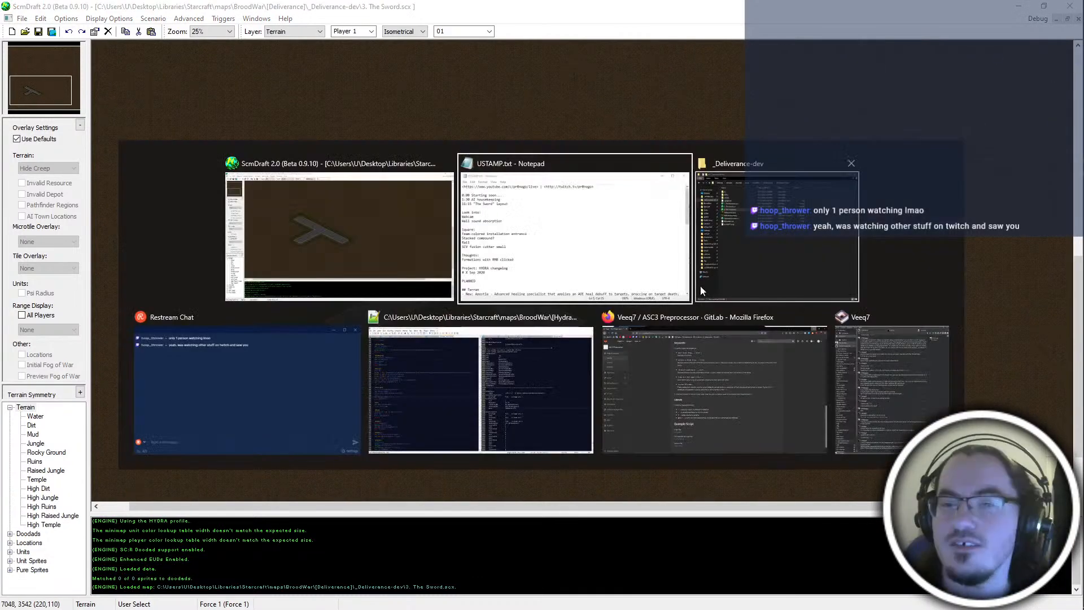
click(642, 429)
click(414, 49)
click(424, 62)
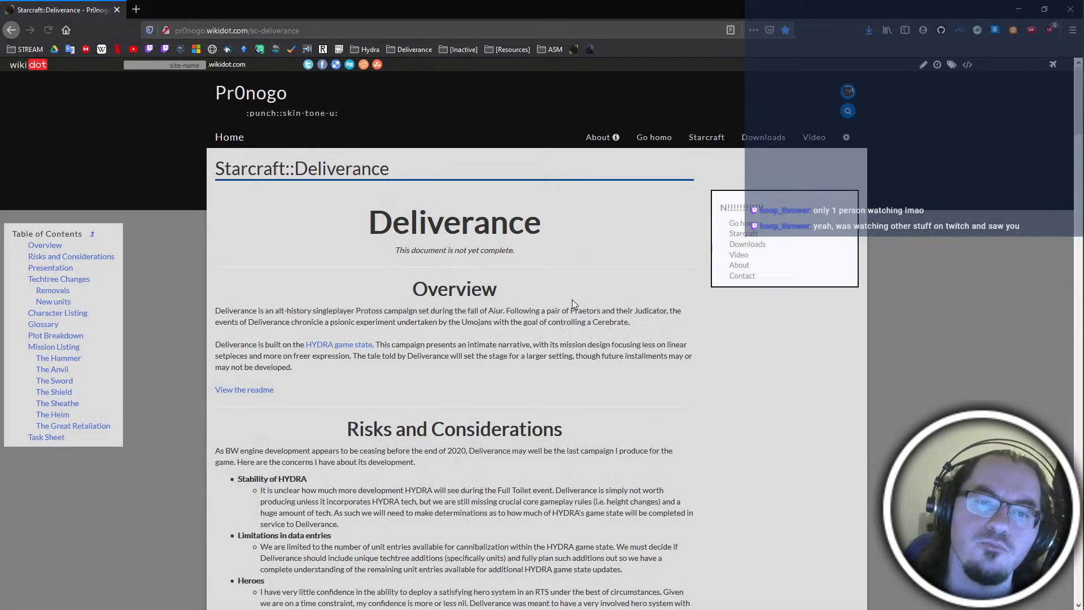
Jump to The Sword's section of the Deliverance page, and review the earlier mission descriptions, Mission Listing and Plot Breakdown
click(54, 380)
scroll(449, 421, up, 10)
scroll(449, 421, down, 5)
scroll(449, 421, up, 5)
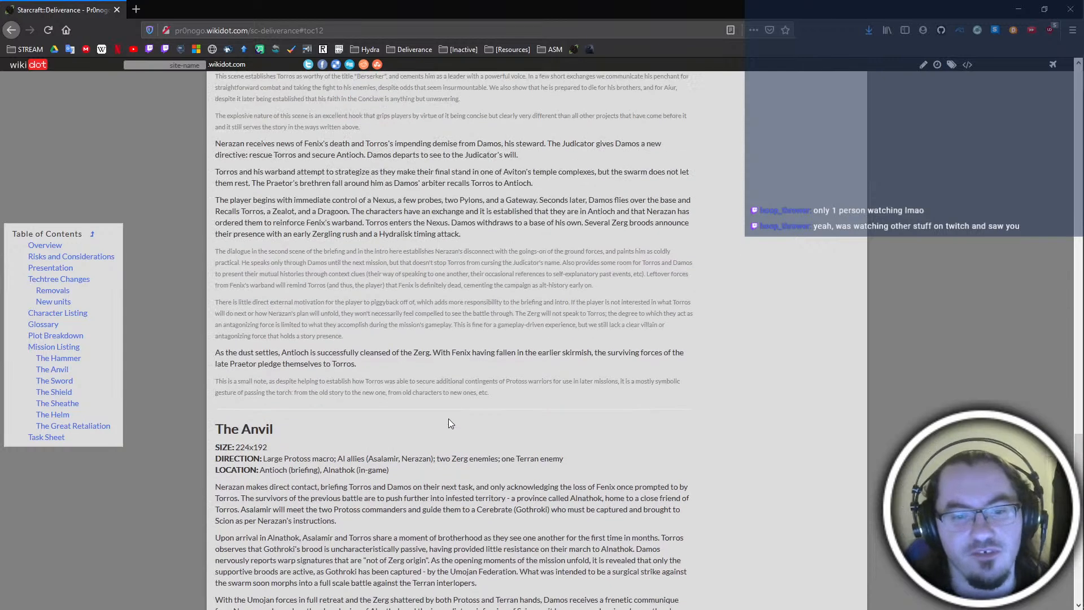
scroll(448, 418, up, 1)
scroll(449, 419, up, 4)
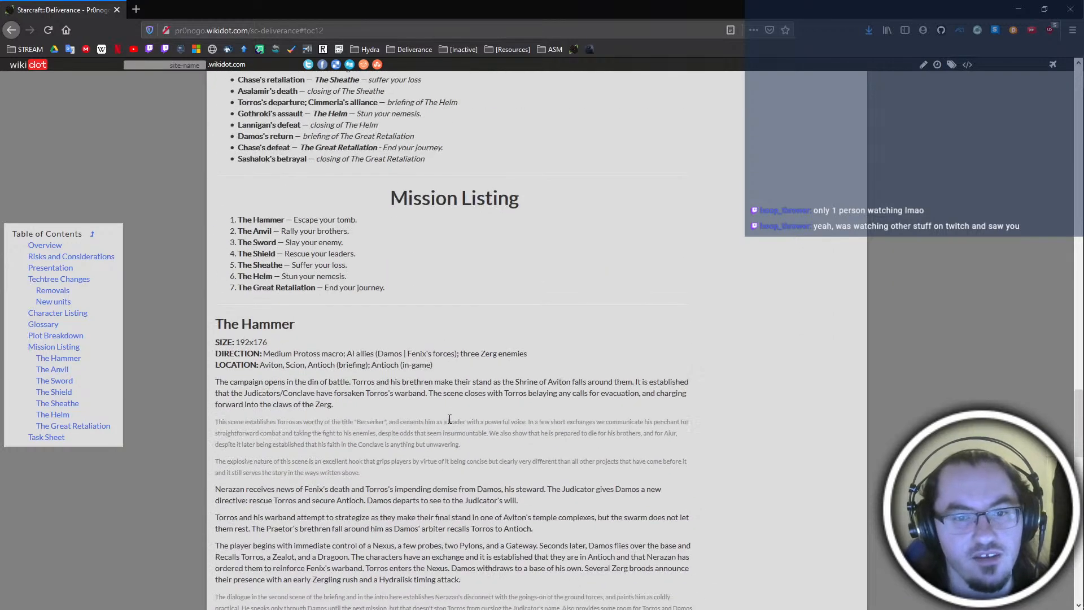
scroll(450, 416, up, 4)
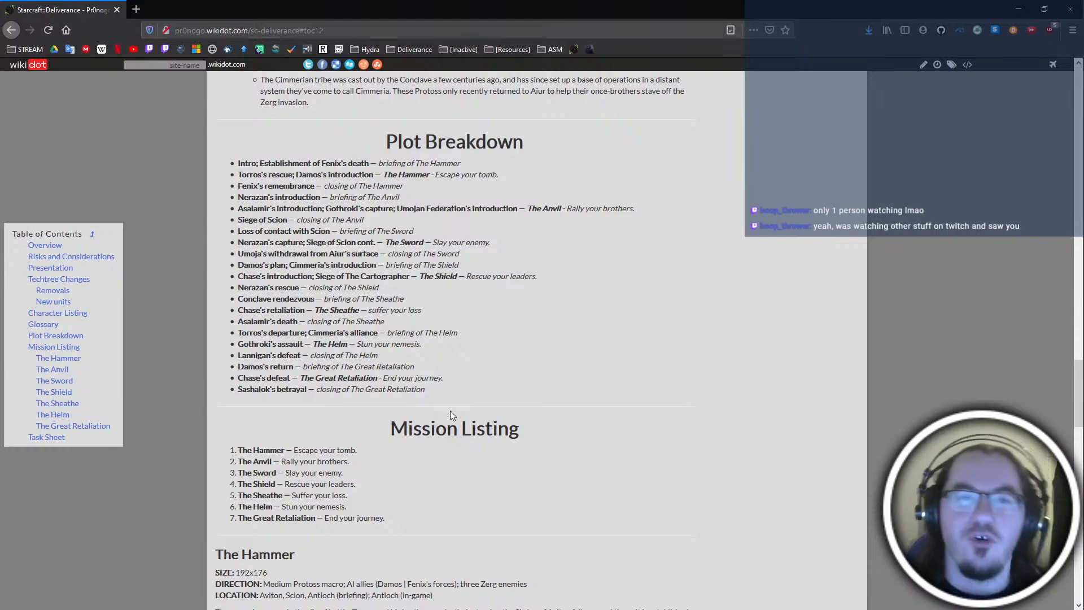
Switch back to ScmDraft and compare The Sword map's paved structure and surrounding space with the wiki's plot breakdown
key(alt+Tab)
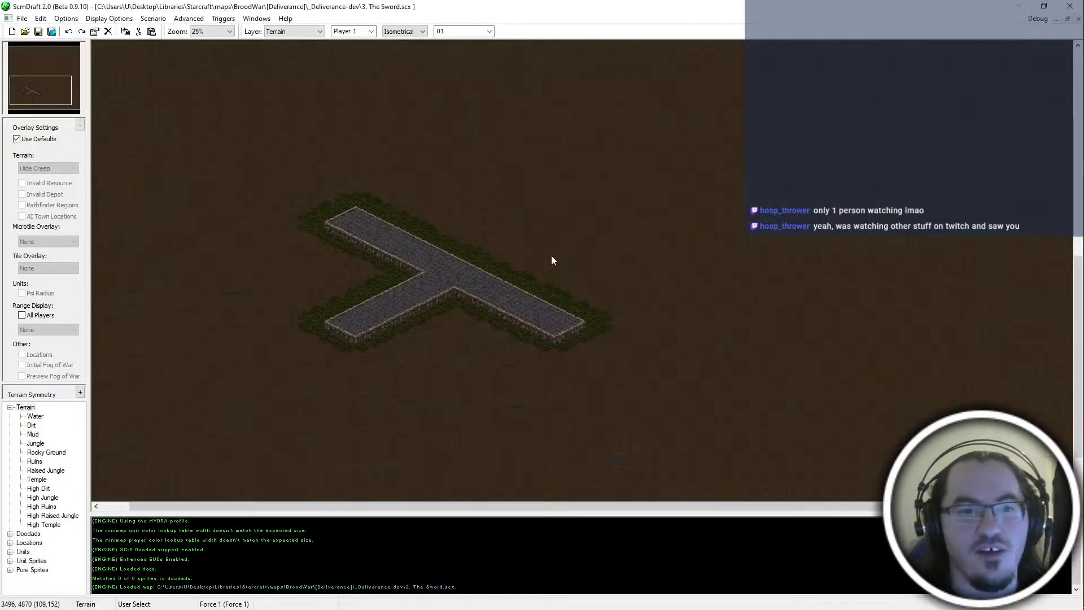
middle_drag(551, 256, 680, 150)
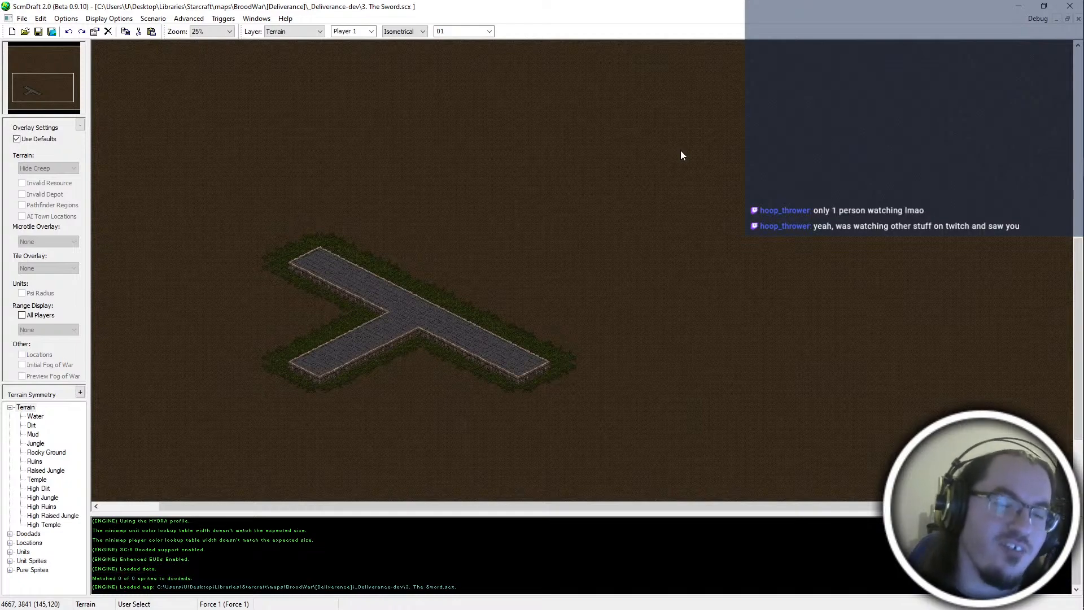
key(alt+Tab)
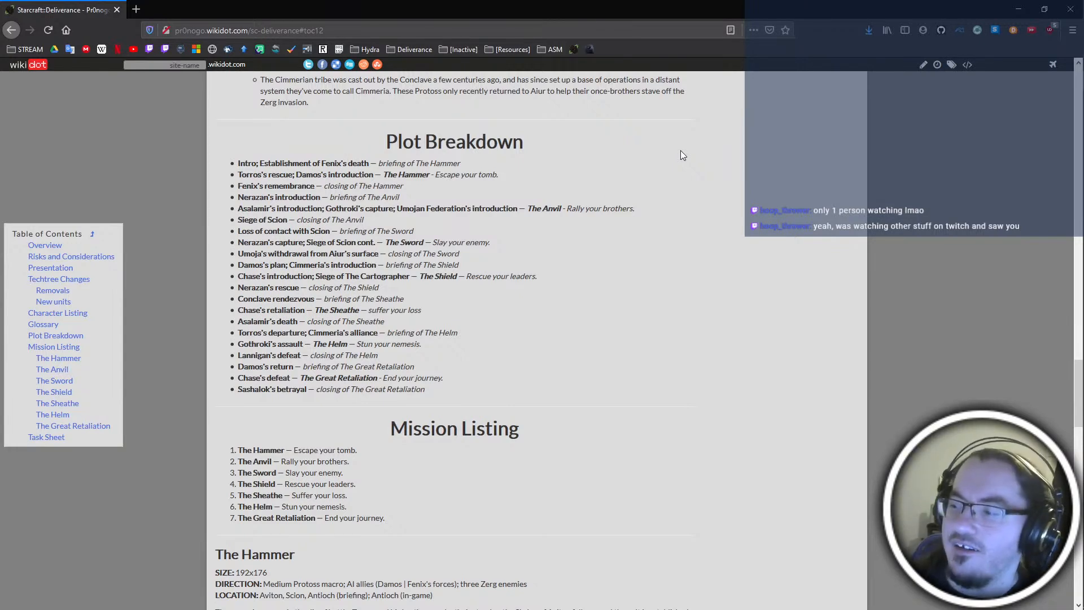
key(alt+Tab)
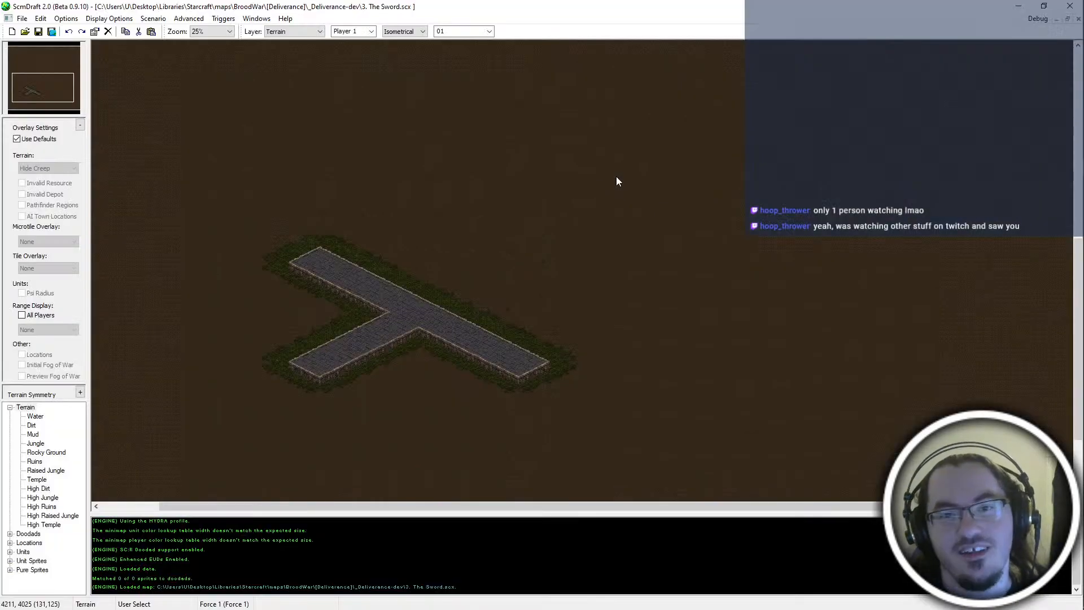
mouse_move(53, 96)
mouse_down()
mouse_move(66, 84)
mouse_move(44, 91)
mouse_up()
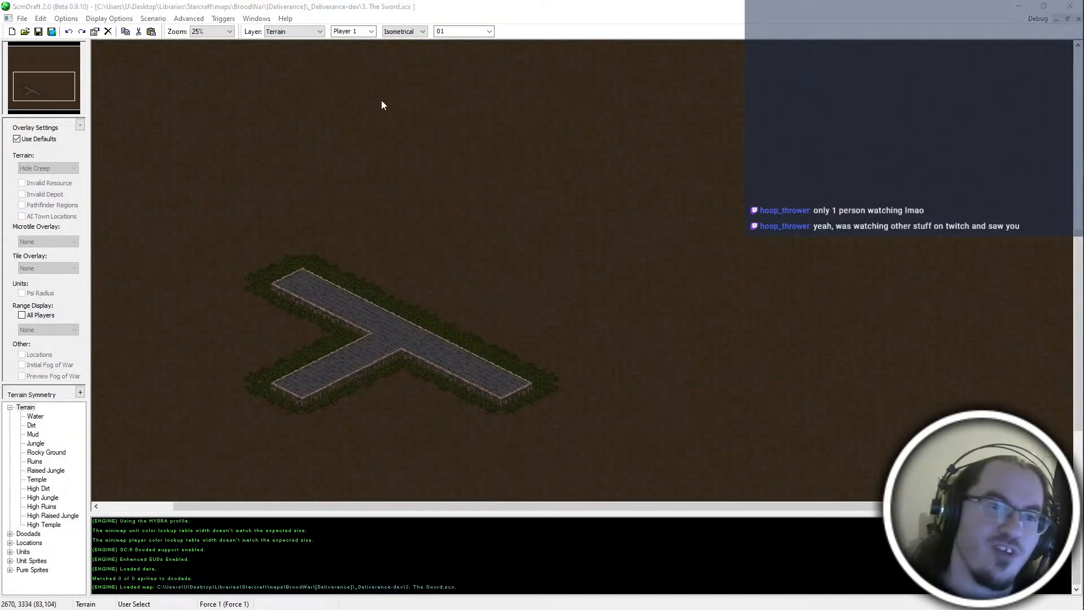
Switch back to Firefox, review the wiki's mission descriptions down to The Sword, and open the Deliverance page for editing
key(alt+Tab)
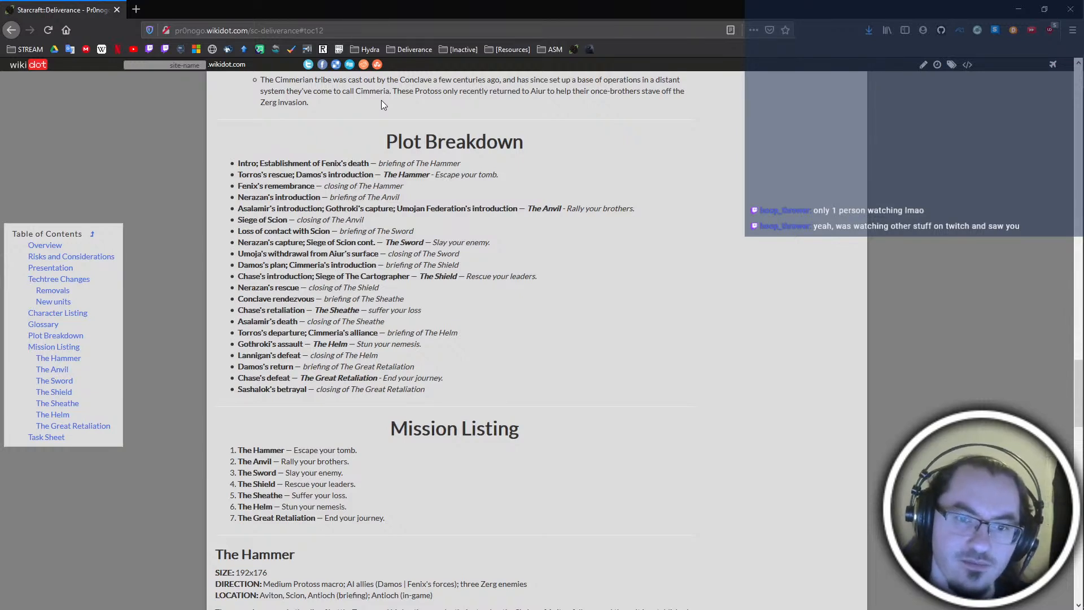
scroll(367, 190, down, 9)
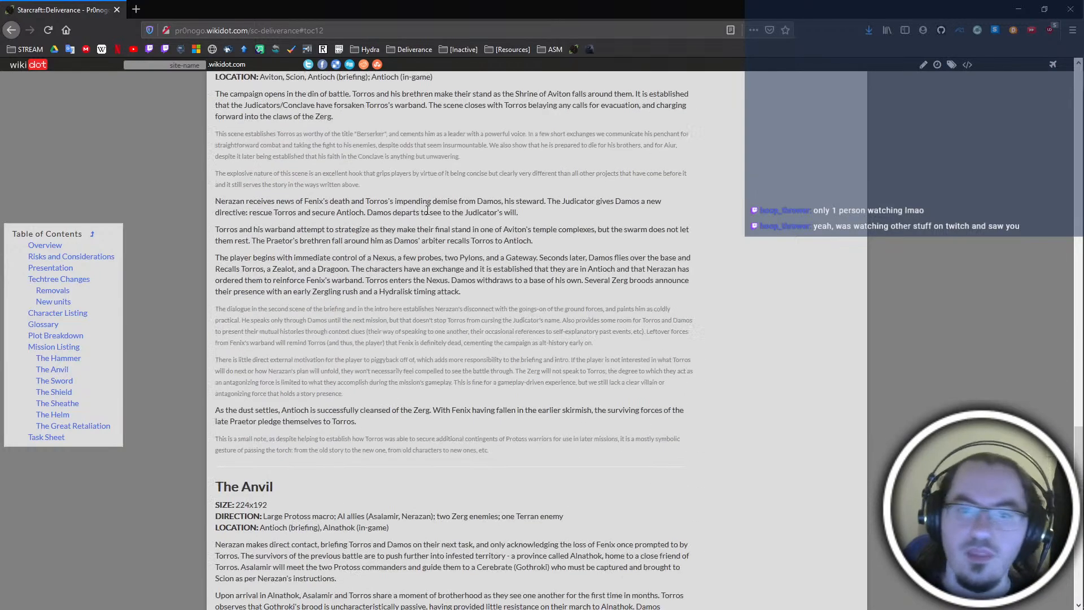
scroll(873, 183, down, 7)
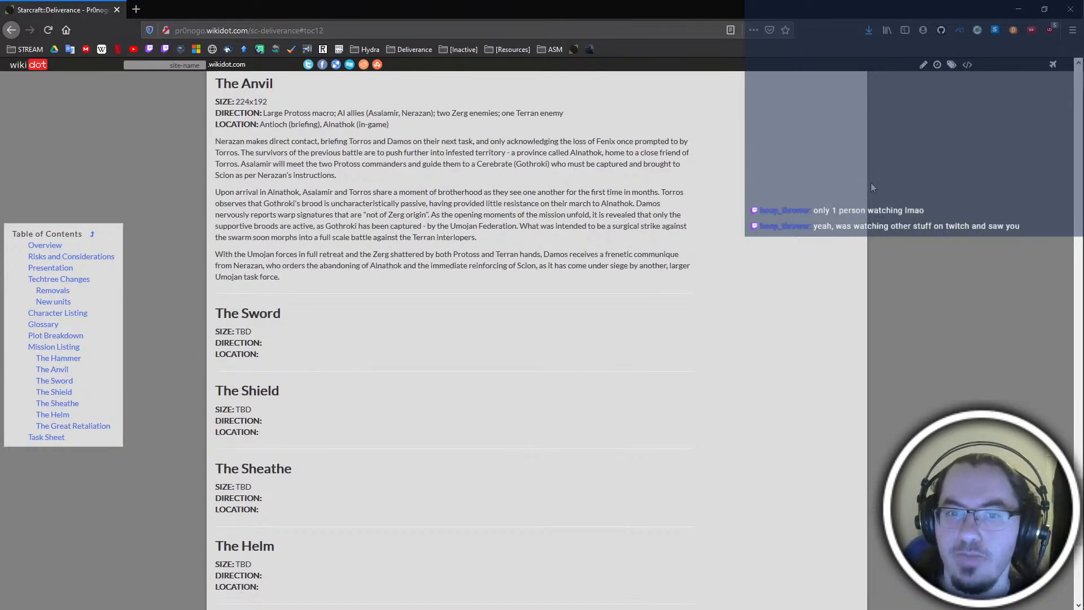
scroll(871, 176, up, 1)
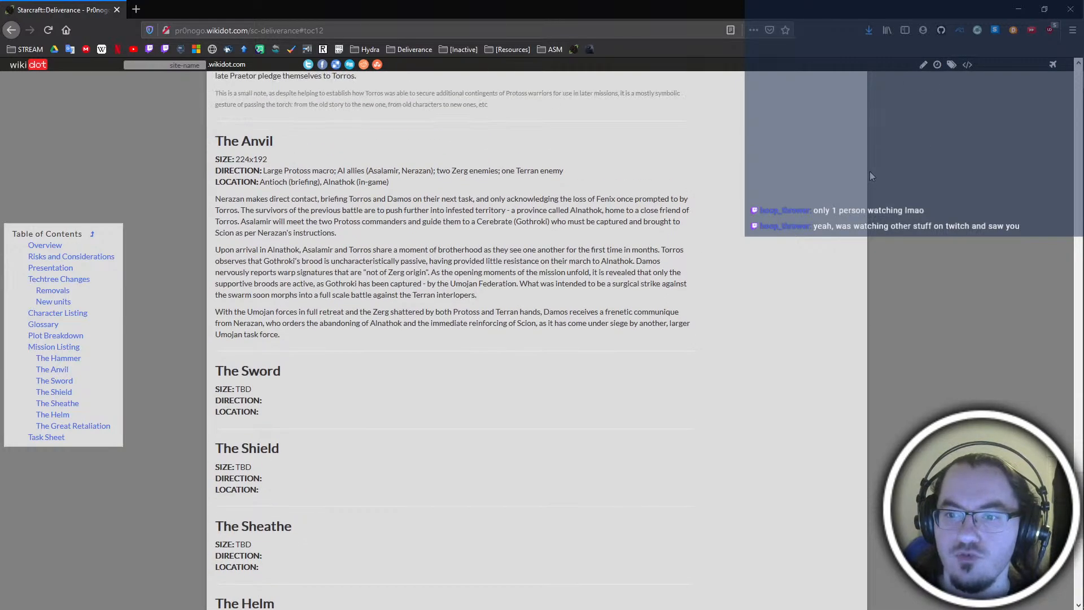
click(924, 65)
Find The Sword's mission entry in the page source by searching for "sword" and select its TBD size
key(ctrl+f)
text(thw sw)
key(BackSpace)
key(BackSpace)
key(BackSpace)
key(BackSpace)
key(BackSpace)
key(BackSpace)
text(sword)
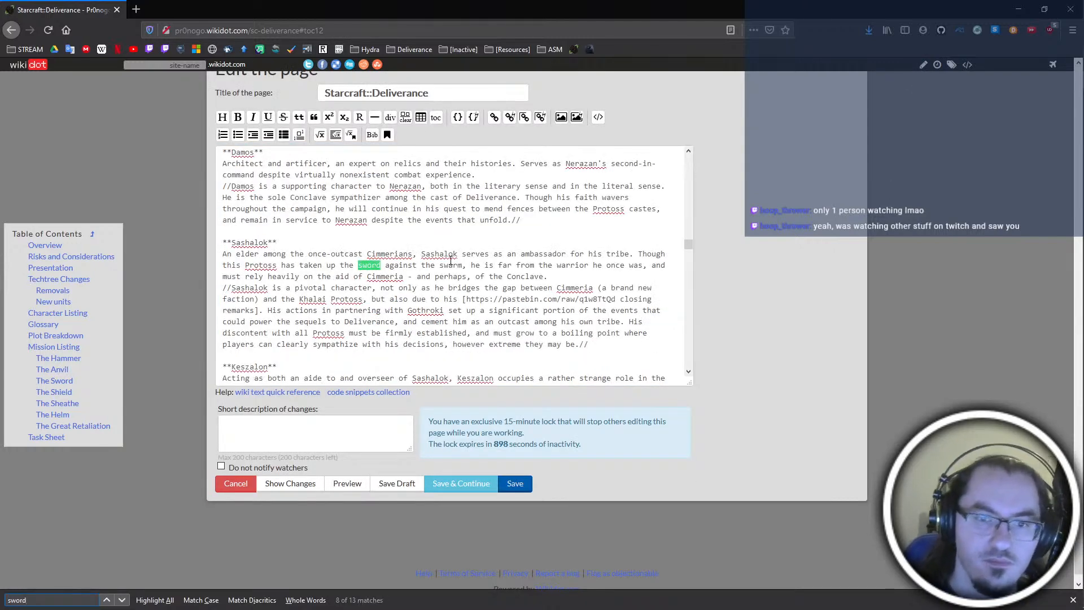
key(Return)
key(Return)
key(Return)
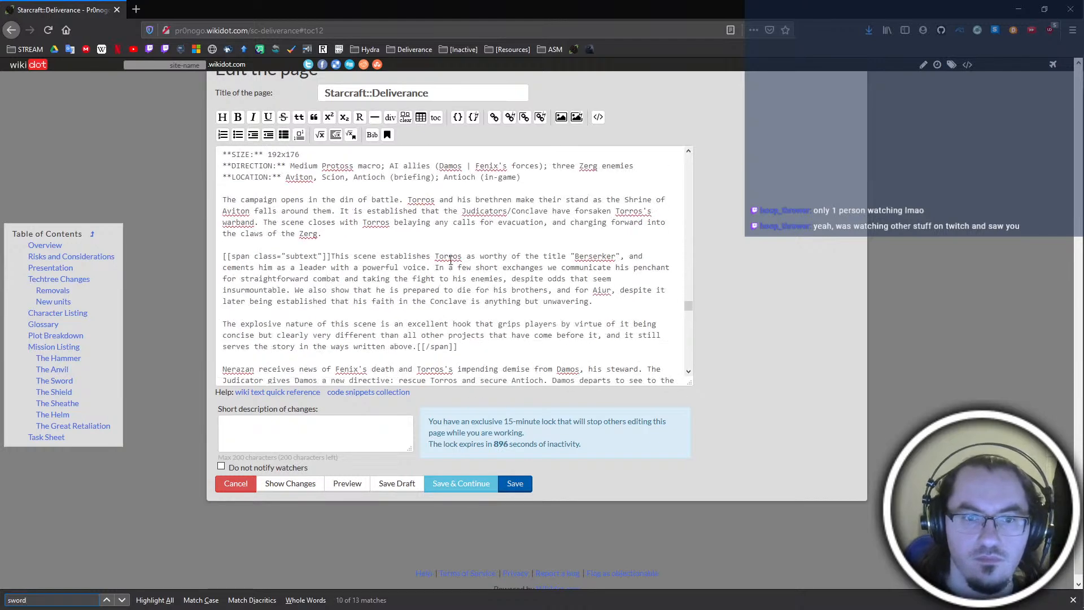
key(Return)
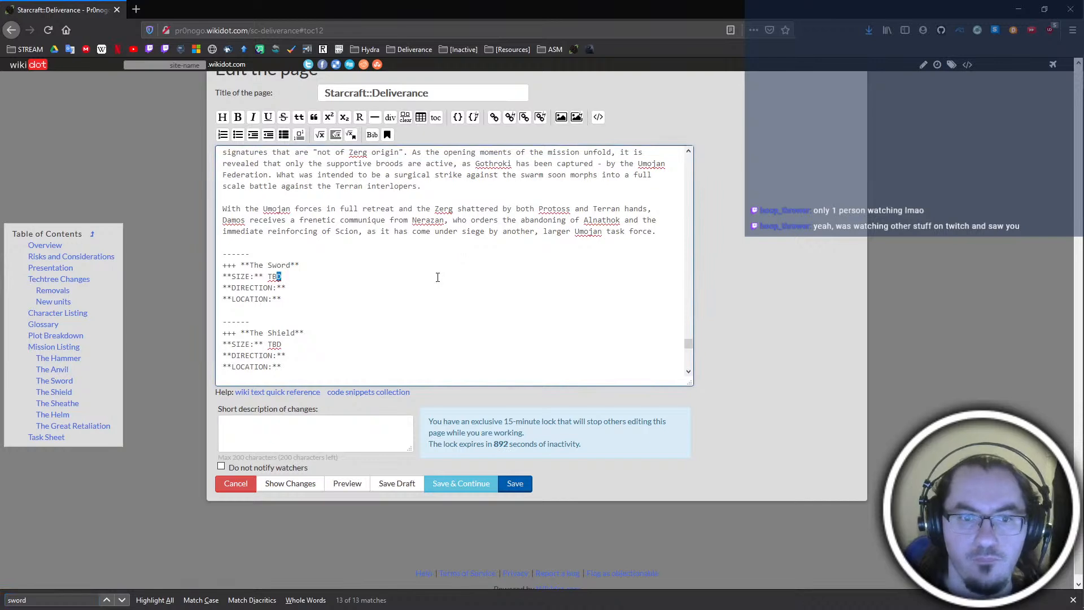
Look up the map's dimensions in ScmDraft's Resize Map dialog and enter 256x224 as The Sword's size in the wiki source
key(alt+Tab)
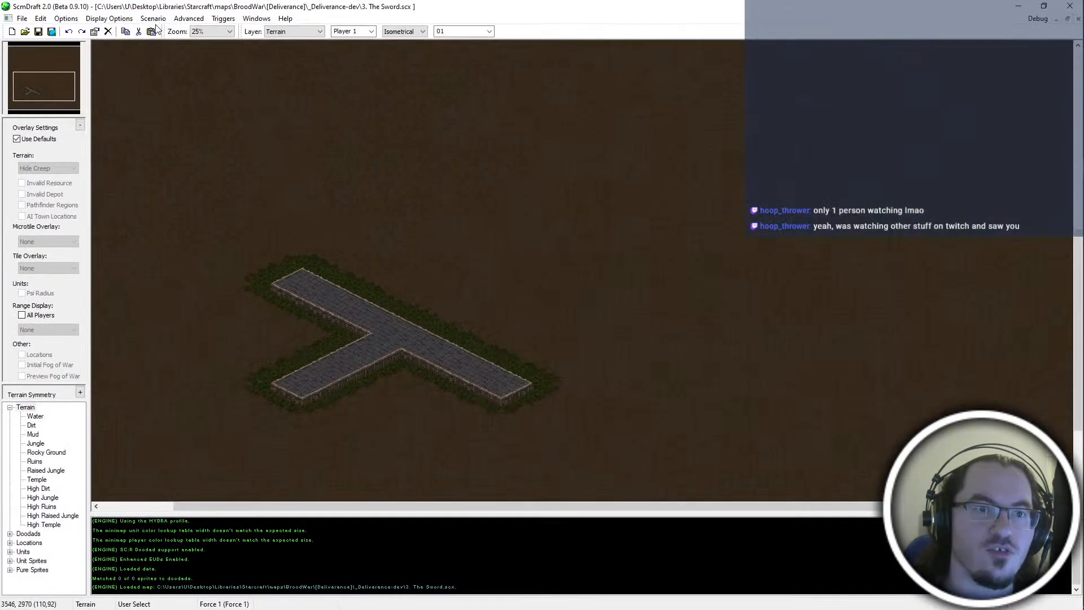
click(153, 18)
click(169, 31)
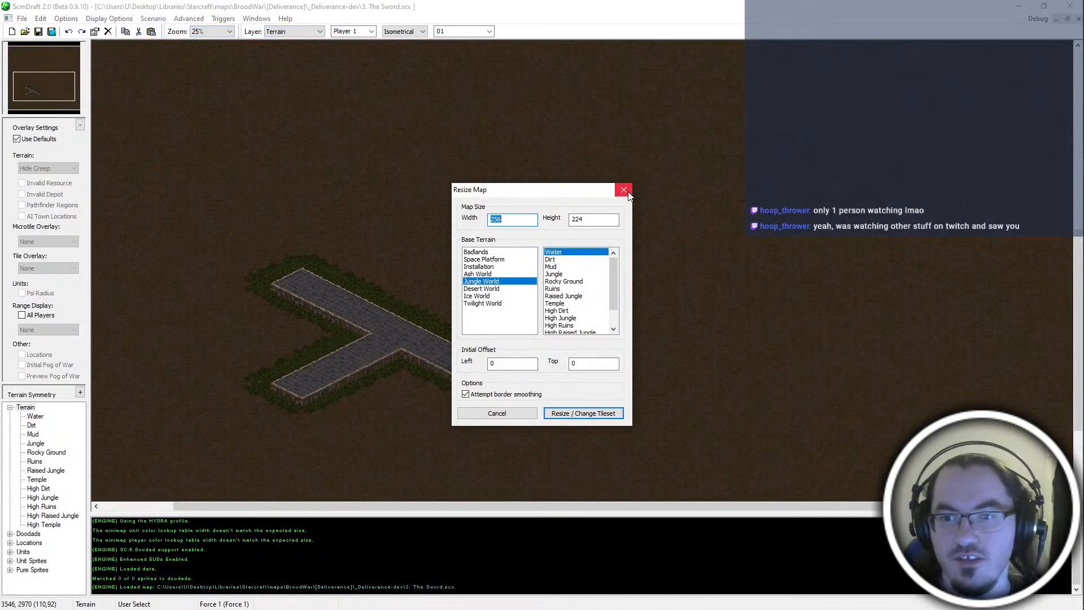
key(alt+Tab)
text(256x224)
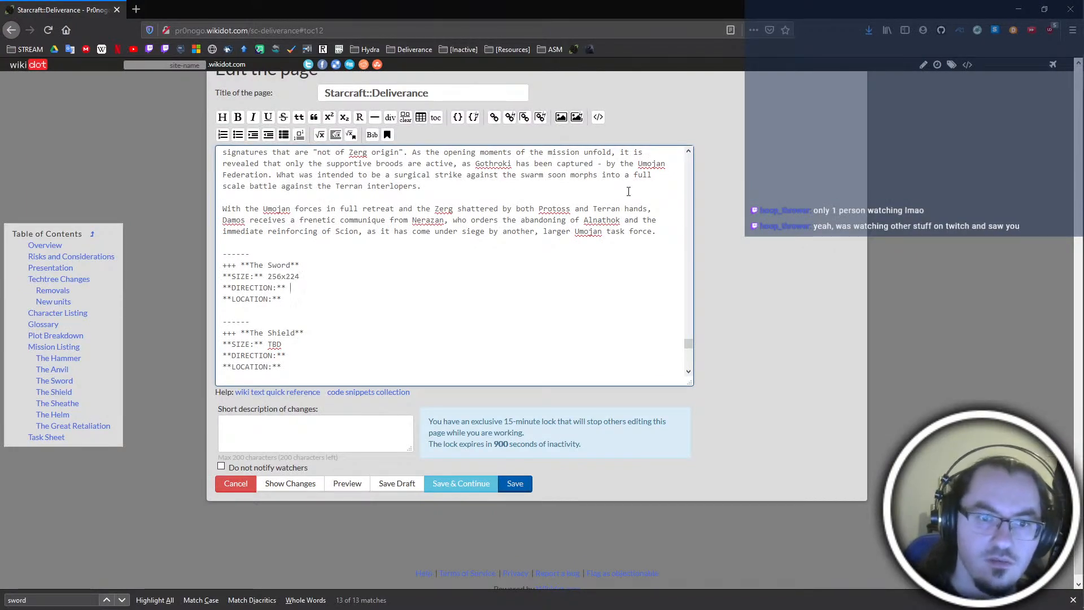
key(alt+Tab)
key(alt+Tab)
Add the names Araq, Gorn and Gathrell in parentheses after the three Zerg enemies in The Hammer's DIRECTION line
scroll(486, 207, up, 10)
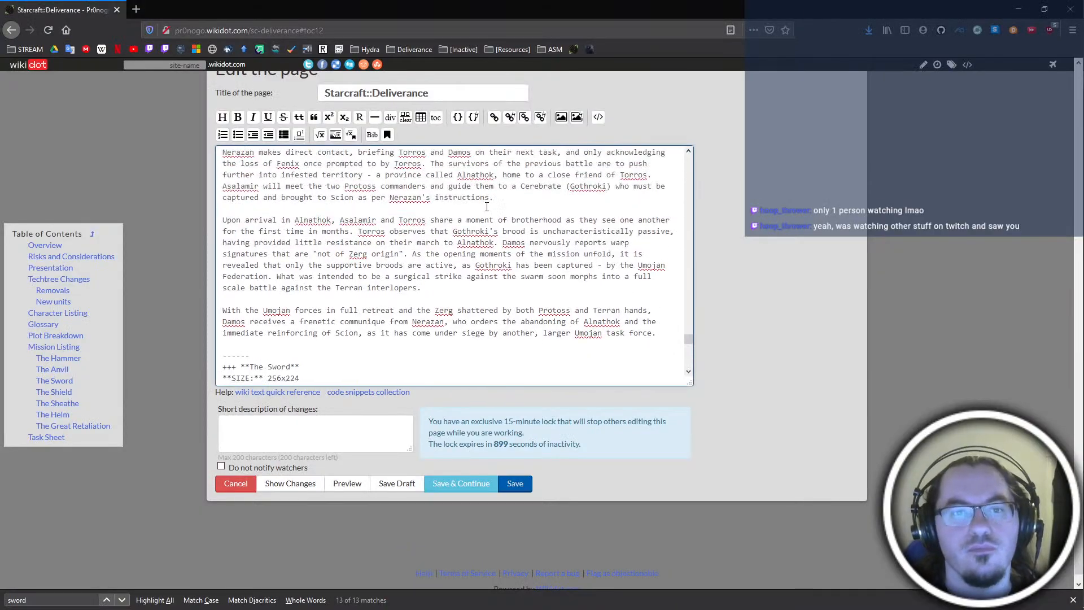
scroll(486, 206, down, 3)
scroll(486, 207, up, 2)
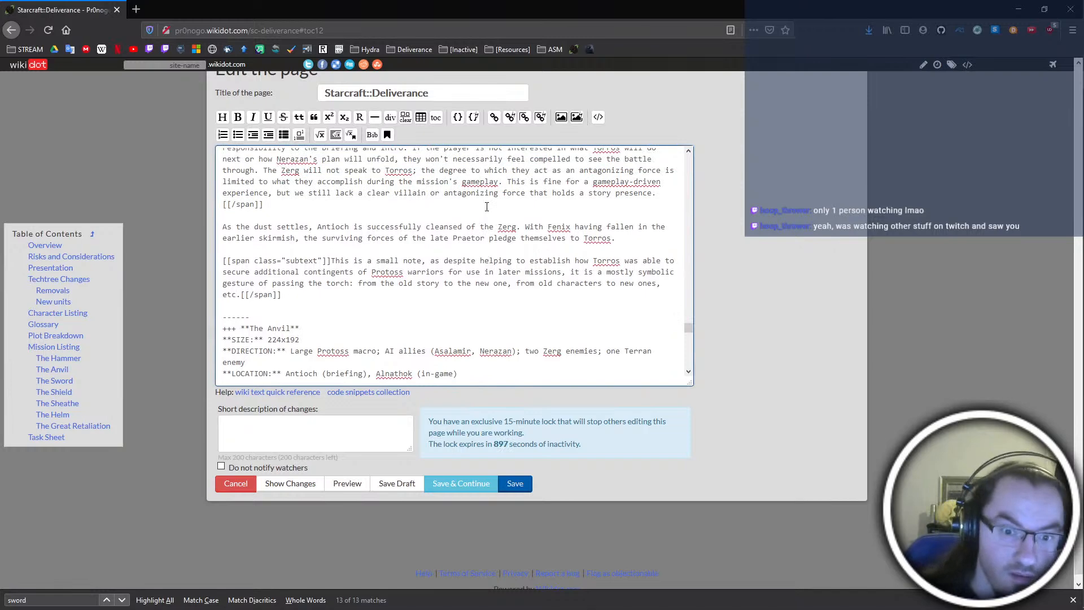
scroll(487, 207, up, 10)
scroll(487, 207, up, 7)
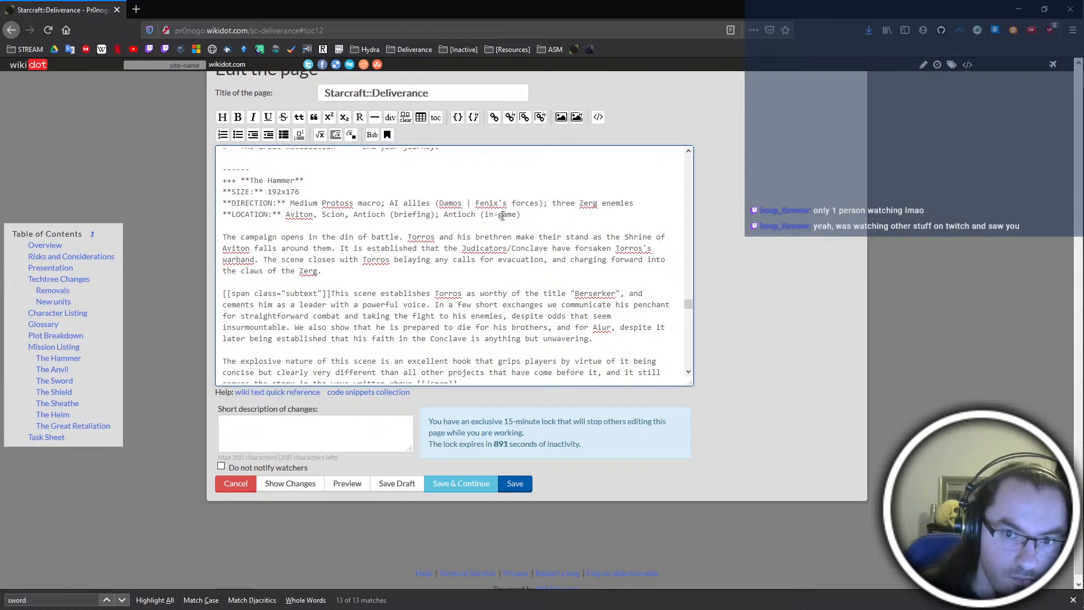
click(644, 204)
text(())
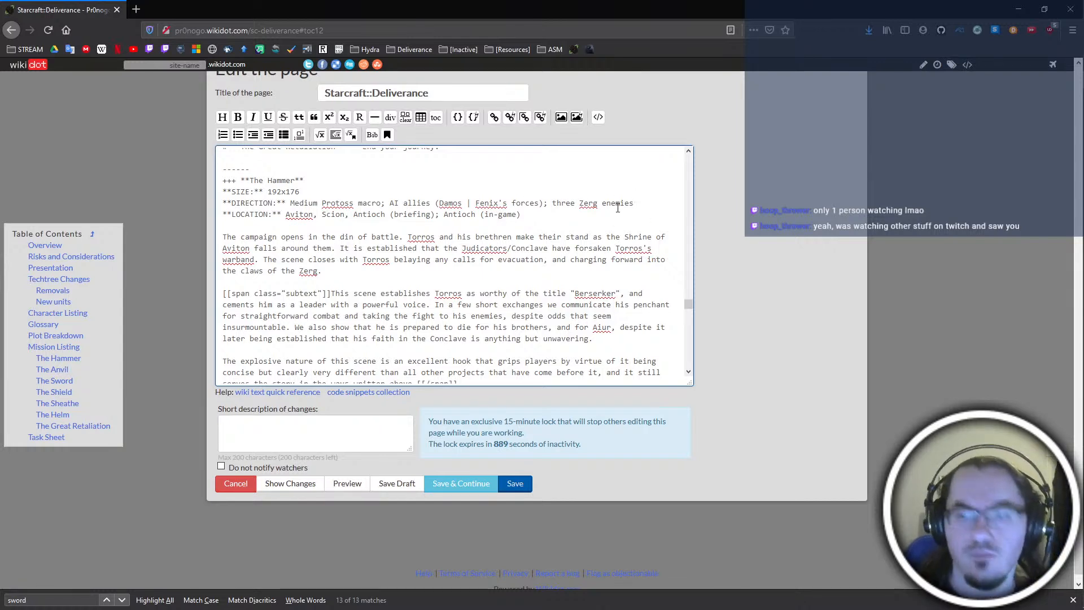
text(Arag, Gorn, )
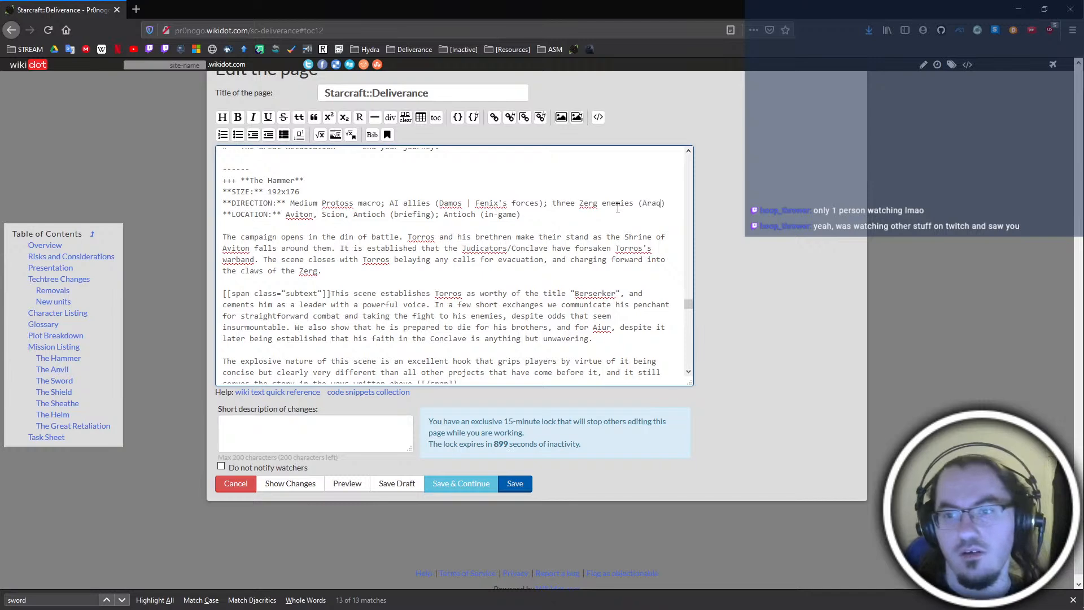
text(Gathrell)
Replace Nerazan with Damos among the AI allies in The Anvil's DIRECTION line
scroll(406, 297, down, 6)
scroll(405, 298, up, 11)
scroll(406, 302, down, 19)
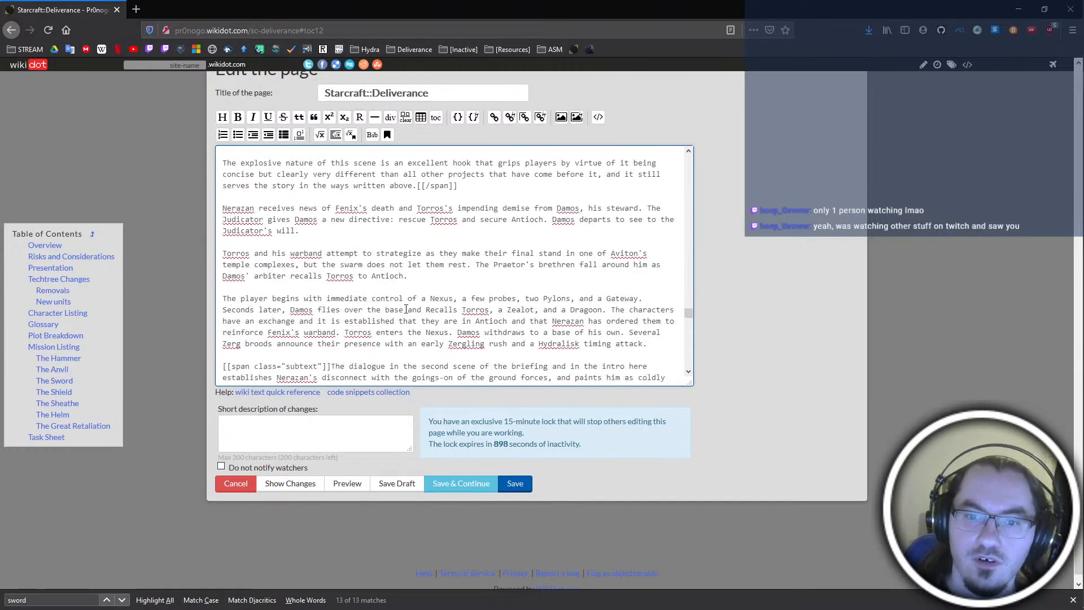
scroll(406, 309, down, 6)
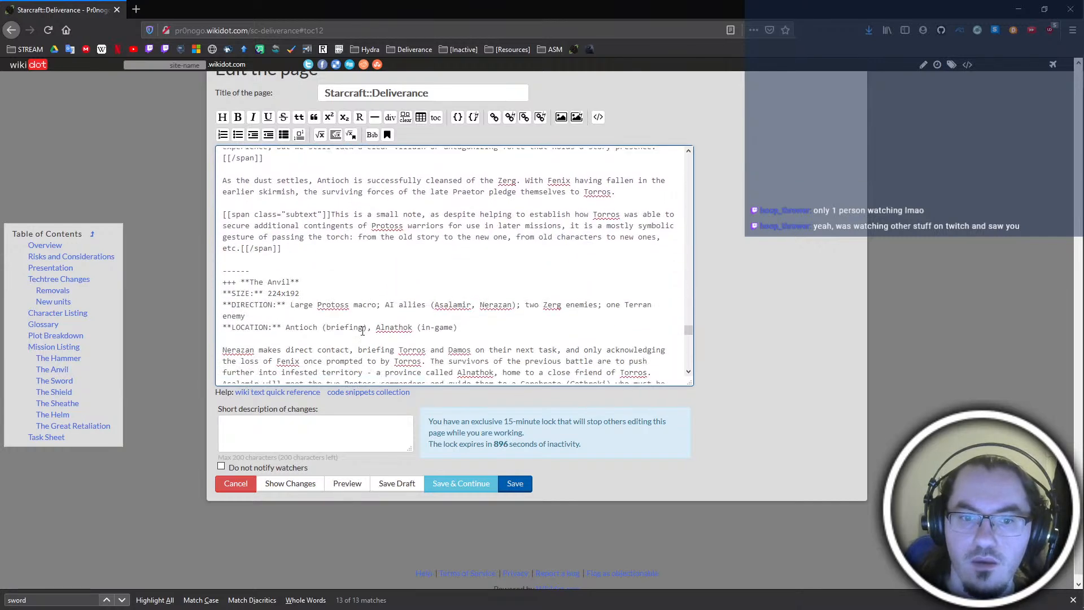
drag(515, 305, 478, 305)
text(Damos)
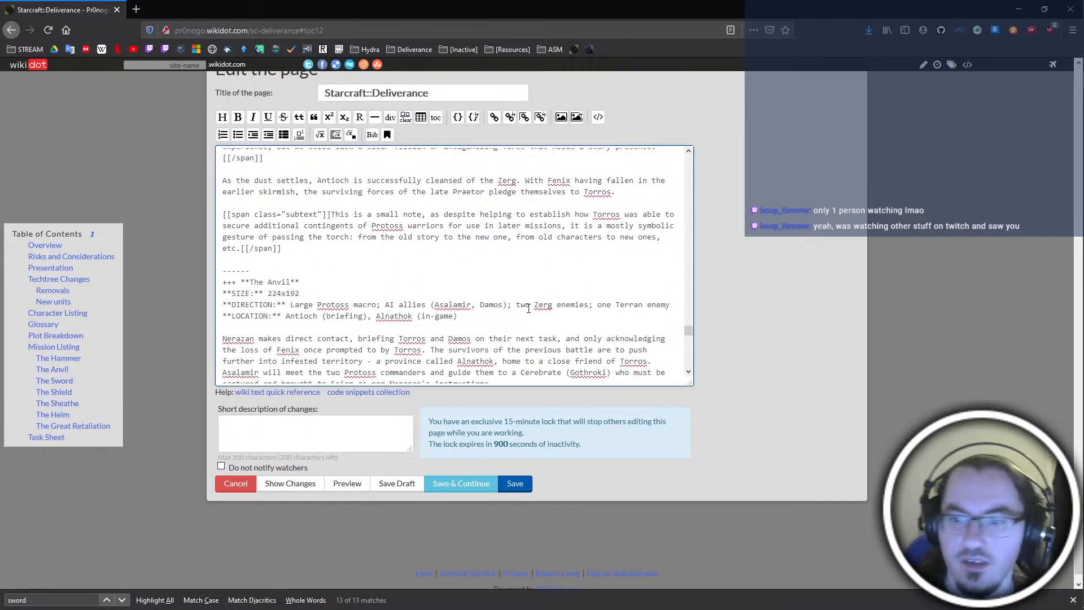
Change The Anvil's enemies to "three Zerg enemies (Araq, Gorn, Gothroki); one Terran enemy (Chase)"
double_click(524, 305)
text(three)
click(597, 304)
text(())
key(Left)
text(Araq, Gorn)
text(, Gothroki))
text(; one Terran enemy (Chase))
key(Down)
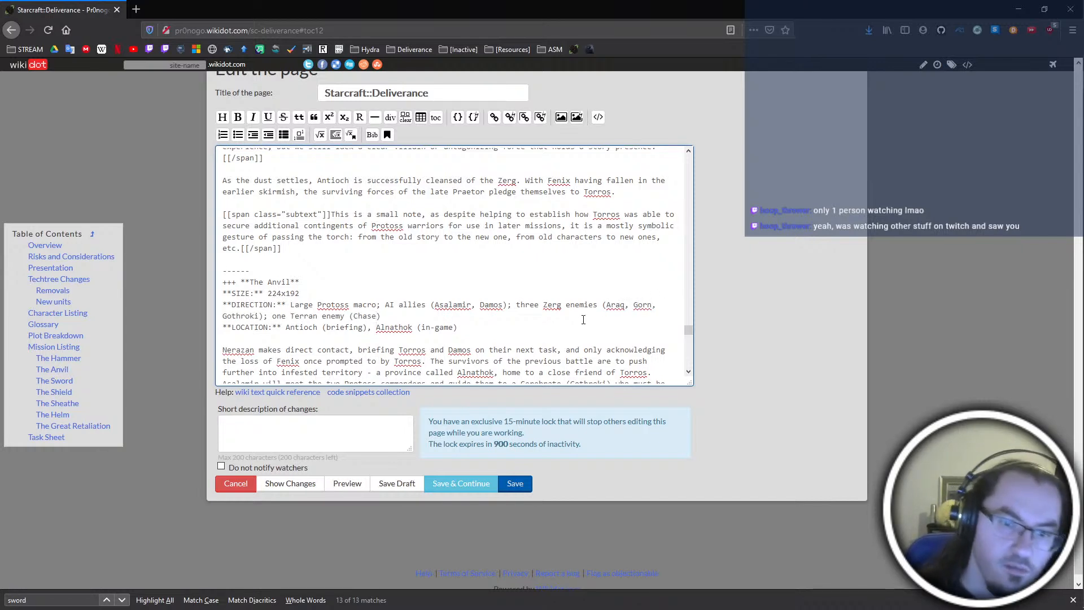
Replace the name of The Anvil's Terran enemy with Lannigan
drag(376, 316, 353, 316)
scroll(378, 316, down, 2)
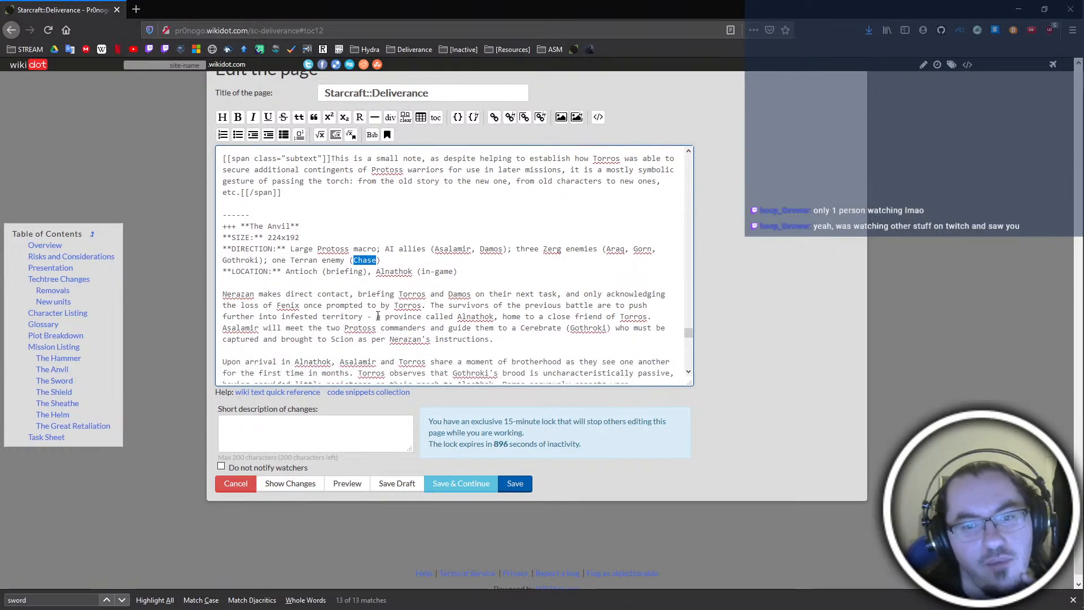
text(Lannigan)
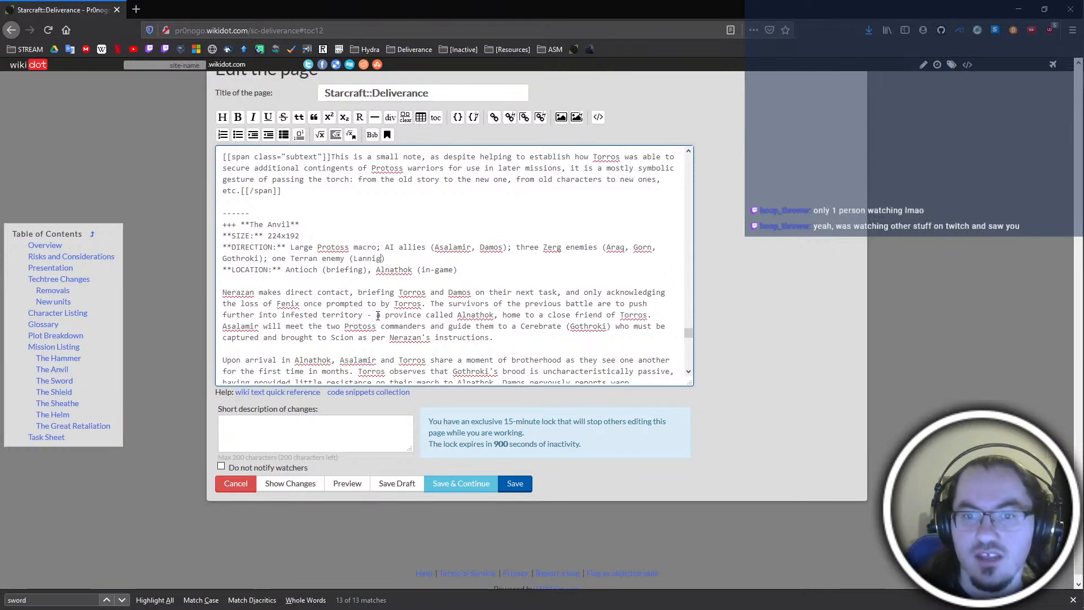
Reread The Anvil's mission details and story paragraphs in the source alongside The Sword's blank direction and location fields
scroll(373, 317, down, 1)
scroll(374, 318, down, 6)
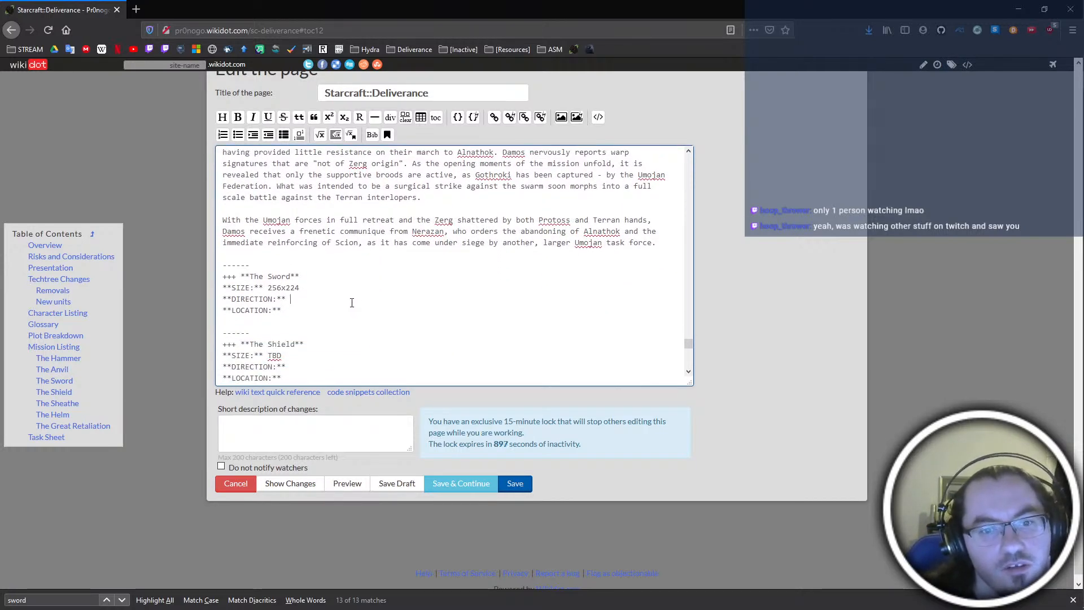
scroll(353, 305, up, 7)
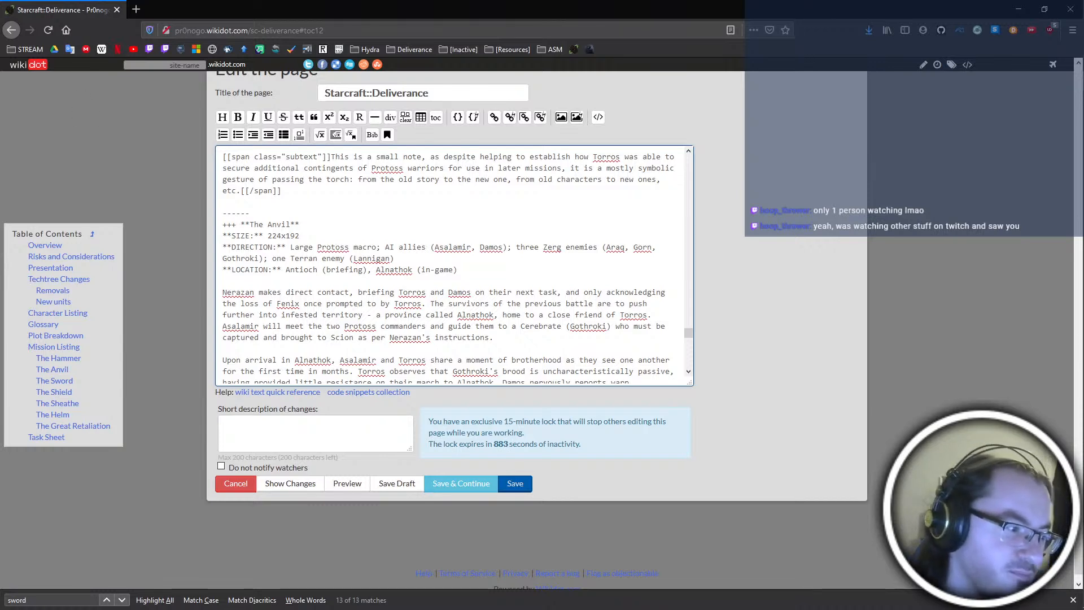
click(390, 293)
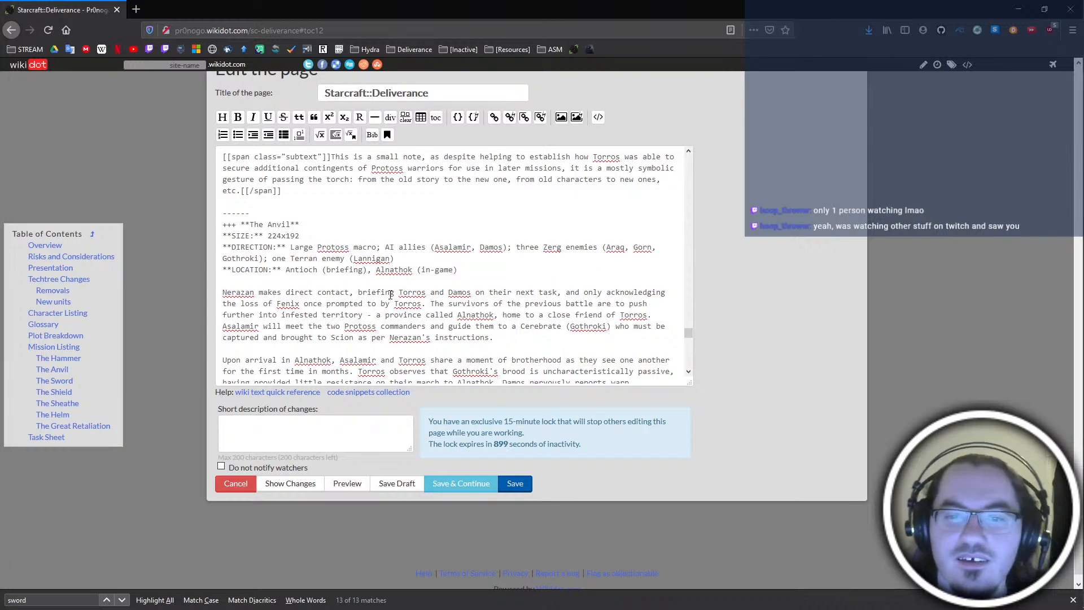
scroll(390, 295, down, 1)
scroll(390, 295, down, 5)
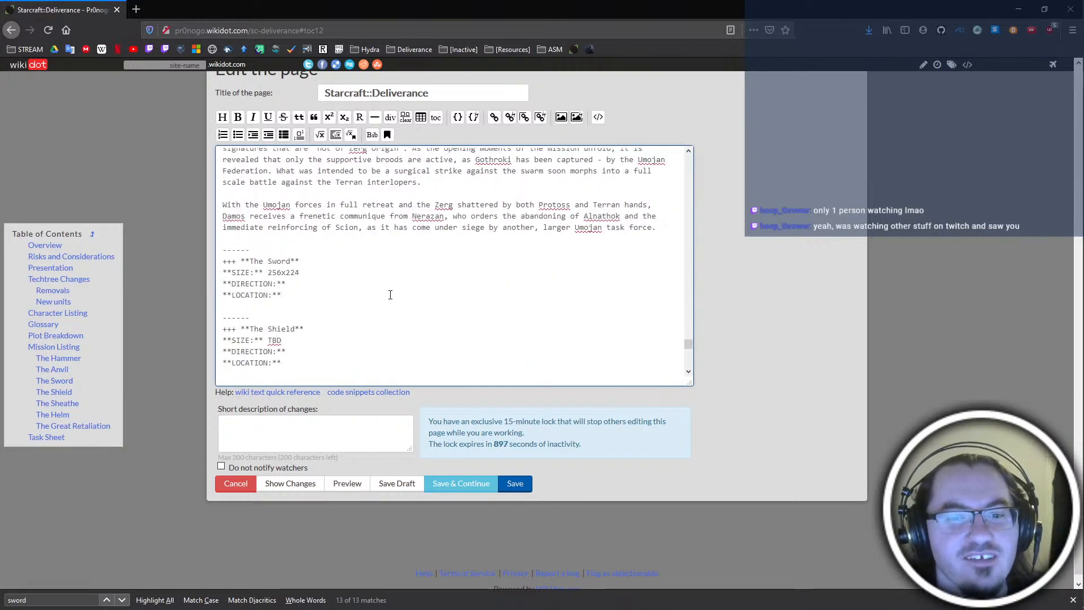
scroll(390, 295, up, 2)
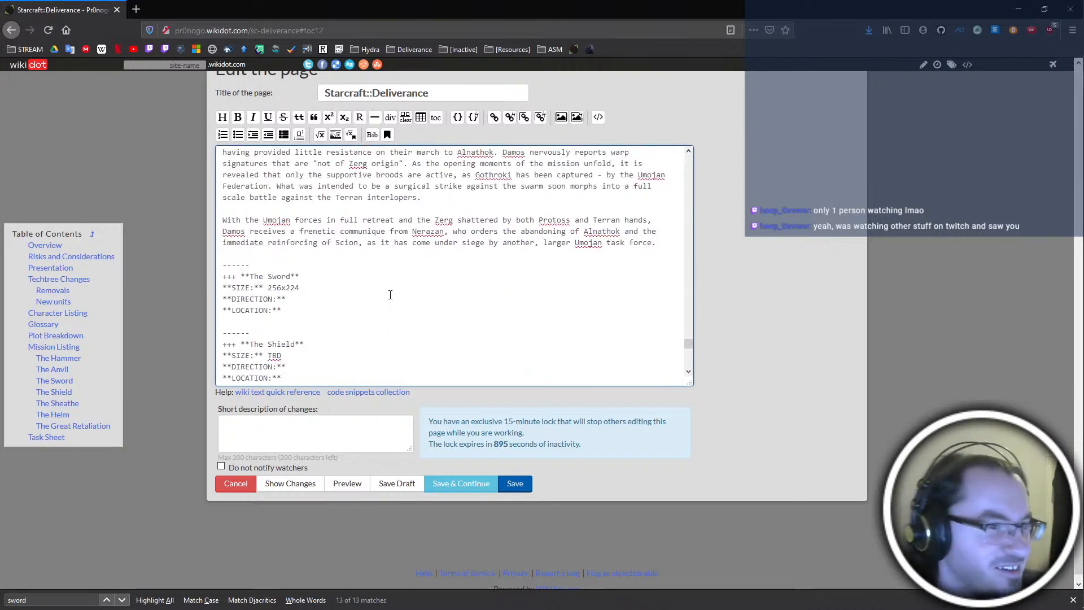
scroll(390, 295, up, 3)
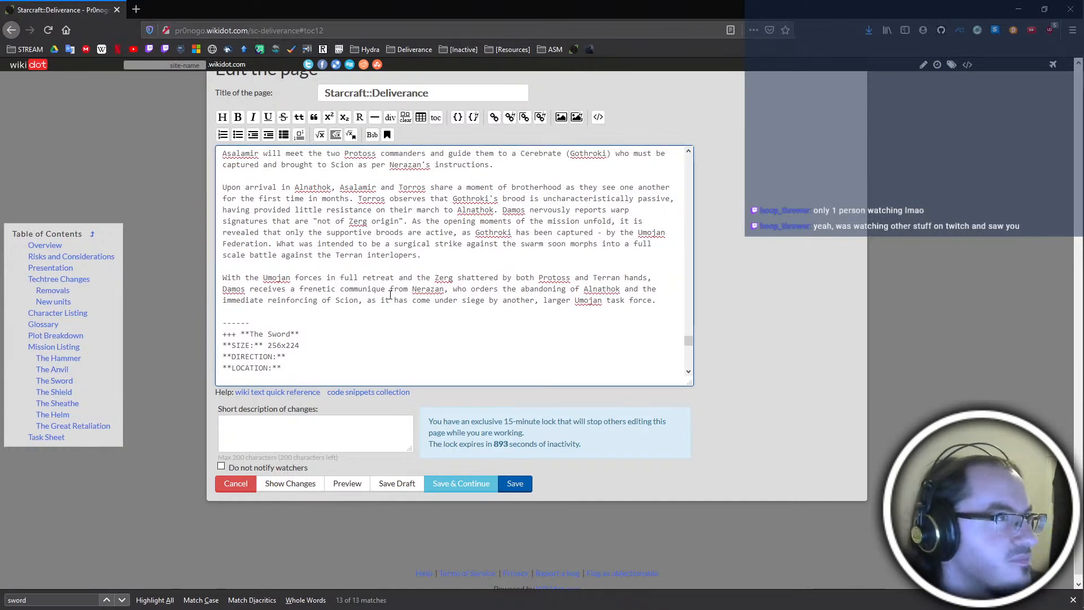
scroll(390, 295, up, 4)
scroll(390, 295, down, 4)
scroll(390, 294, up, 3)
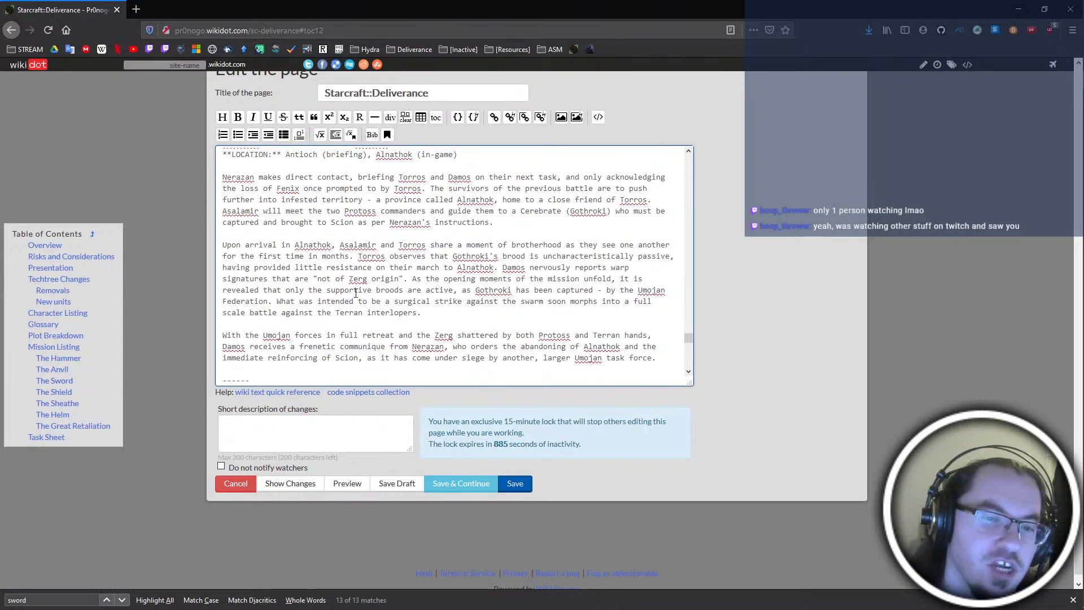
click(360, 325)
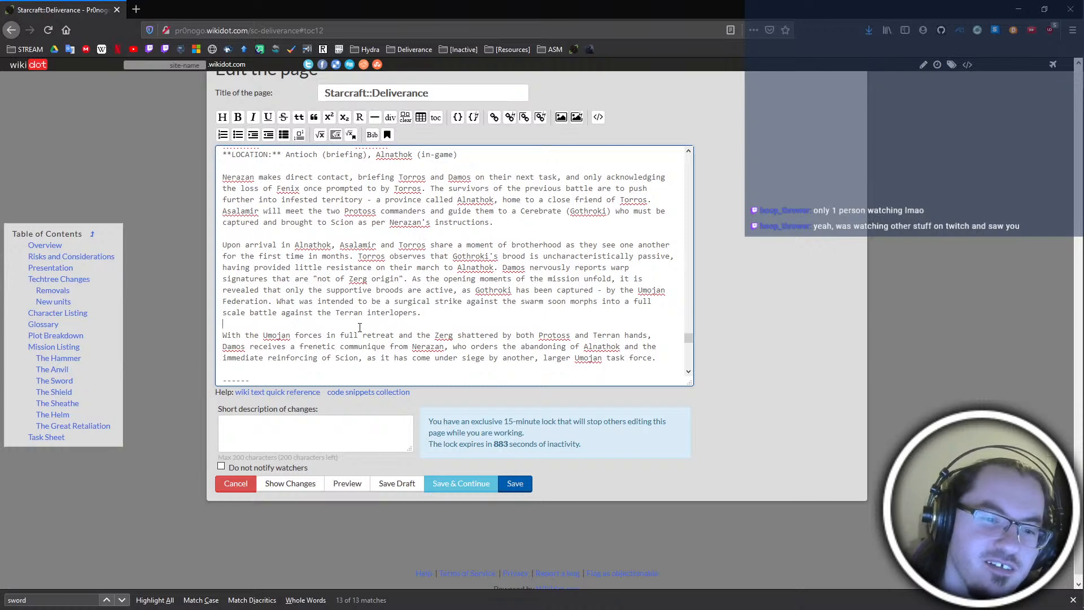
scroll(359, 327, down, 2)
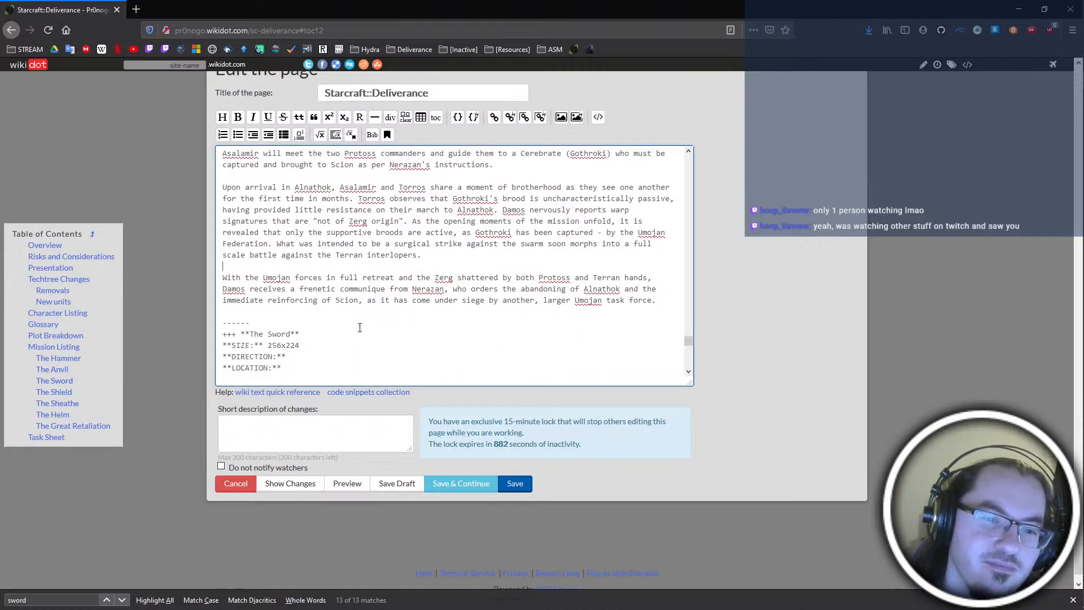
click(371, 353)
scroll(420, 286, up, 3)
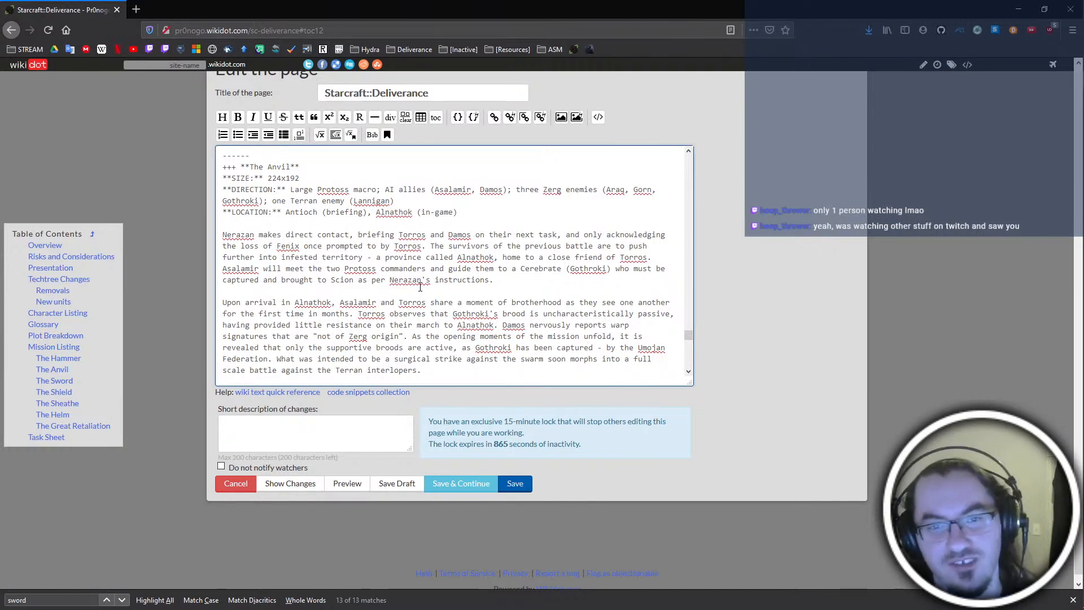
Search the web in a new browser tab for "definition of technocracy" and read the dictionary entry
key(ctrl+t)
text(definition of technocracy)
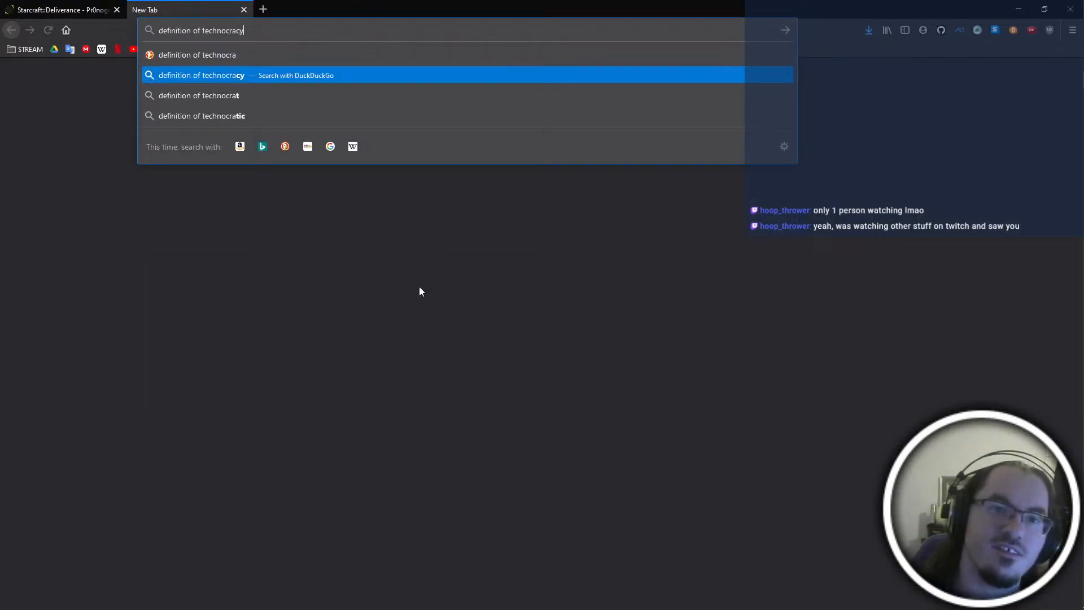
key(Return)
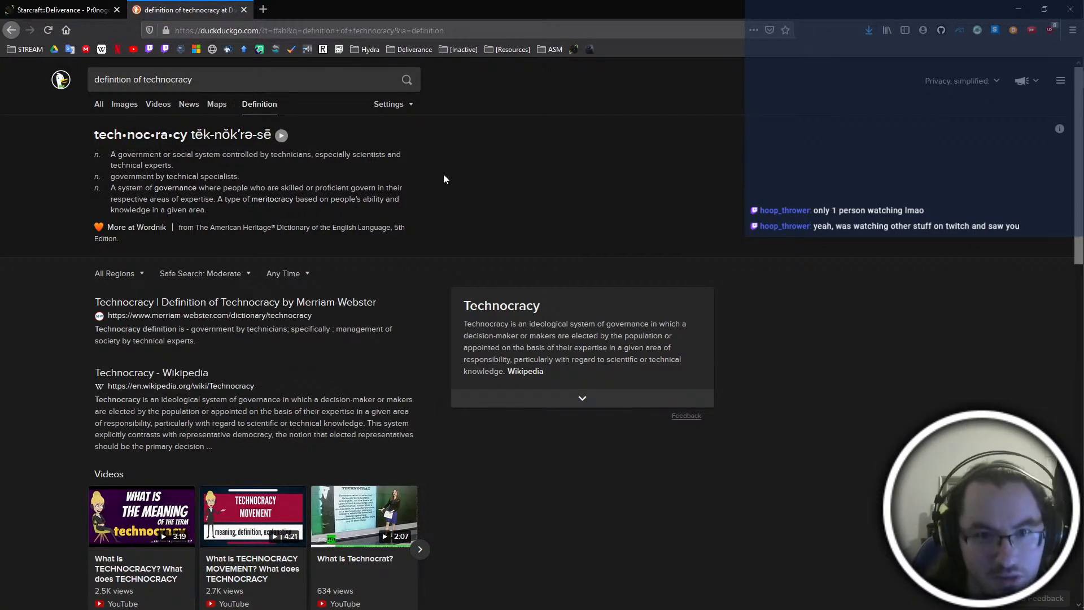
drag(332, 152, 418, 167)
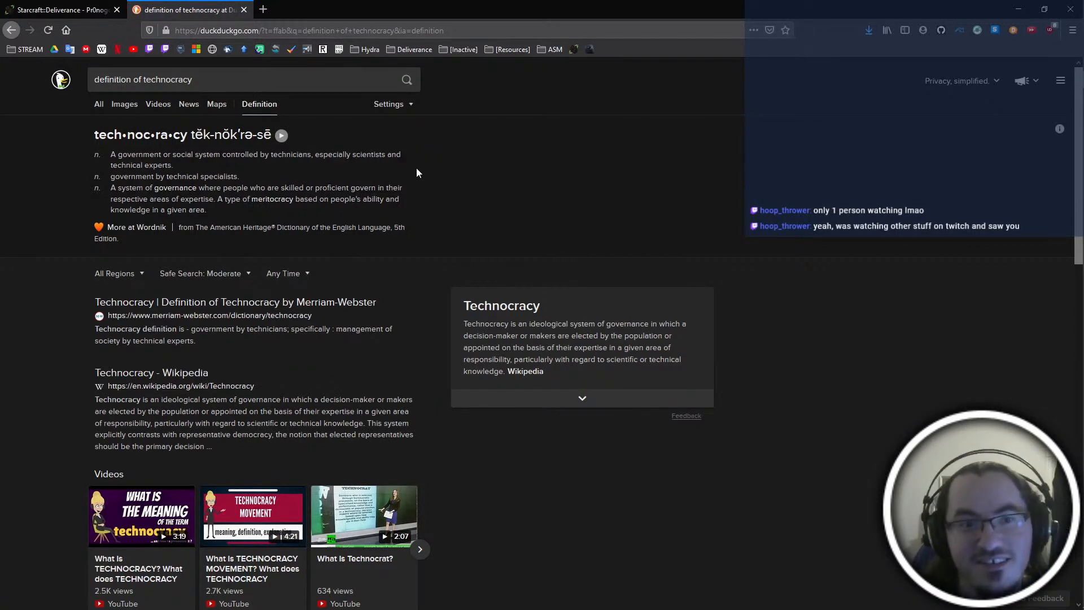
click(226, 30)
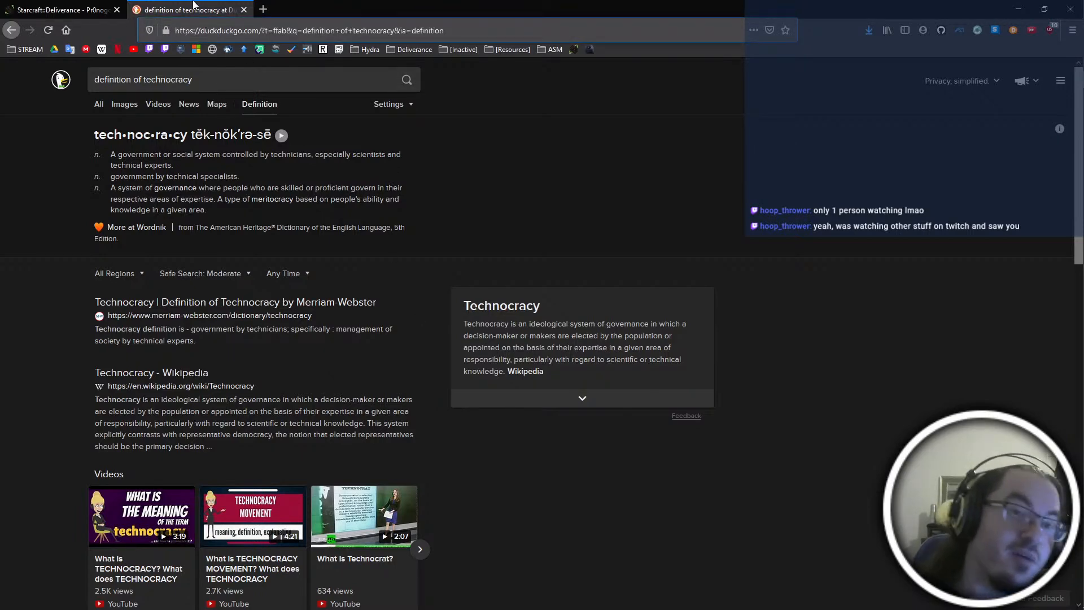
Close the technocracy search tab and review The Anvil's story alongside The Sword's blank fields in the page source
middle_click(193, 4)
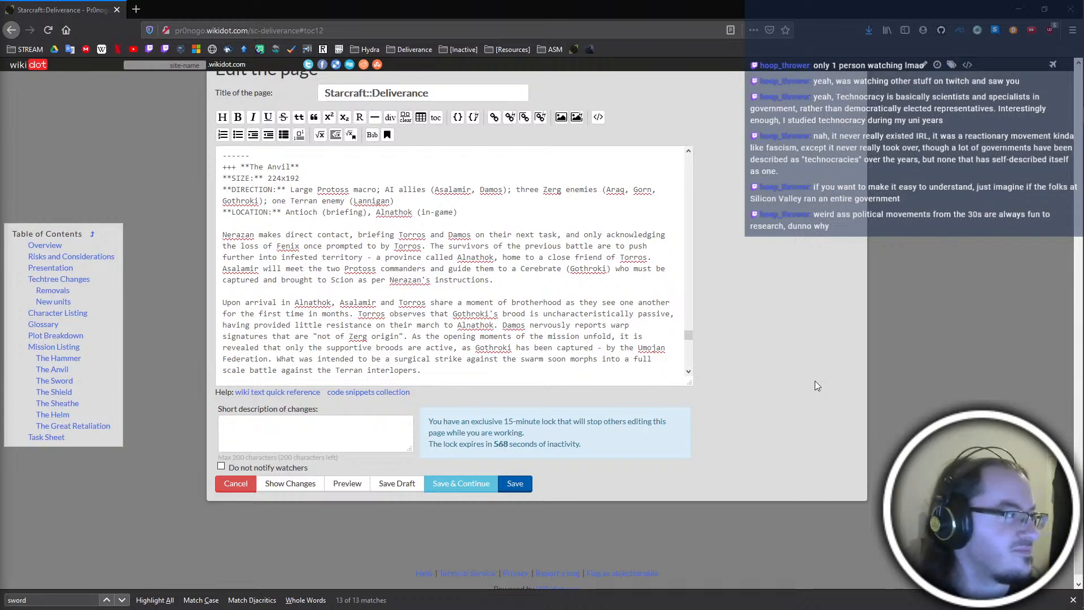
click(546, 2)
key(Down)
key(Up)
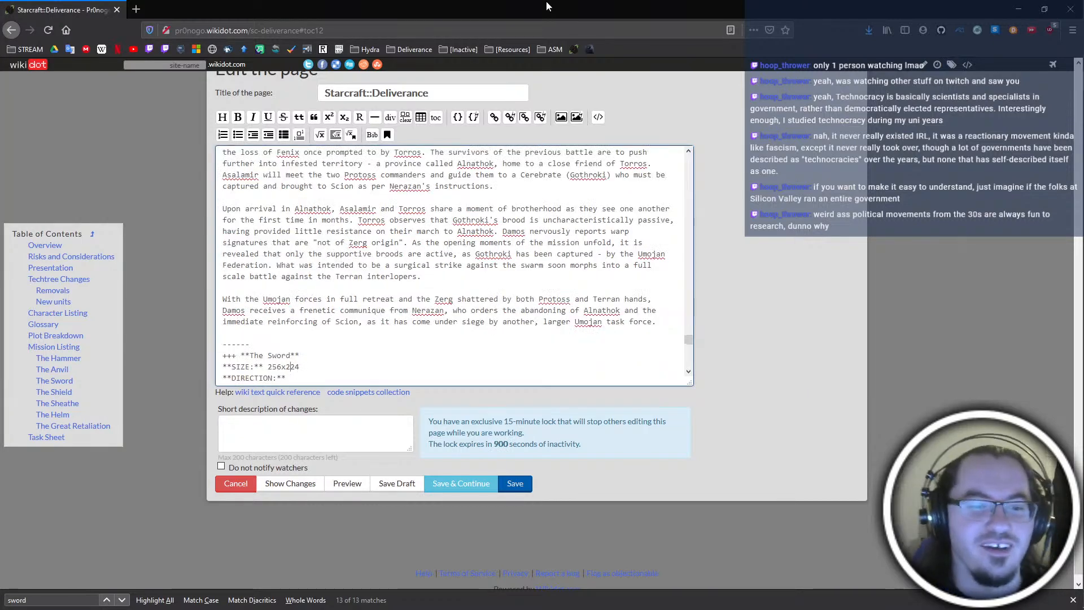
scroll(406, 161, down, 3)
scroll(407, 162, up, 3)
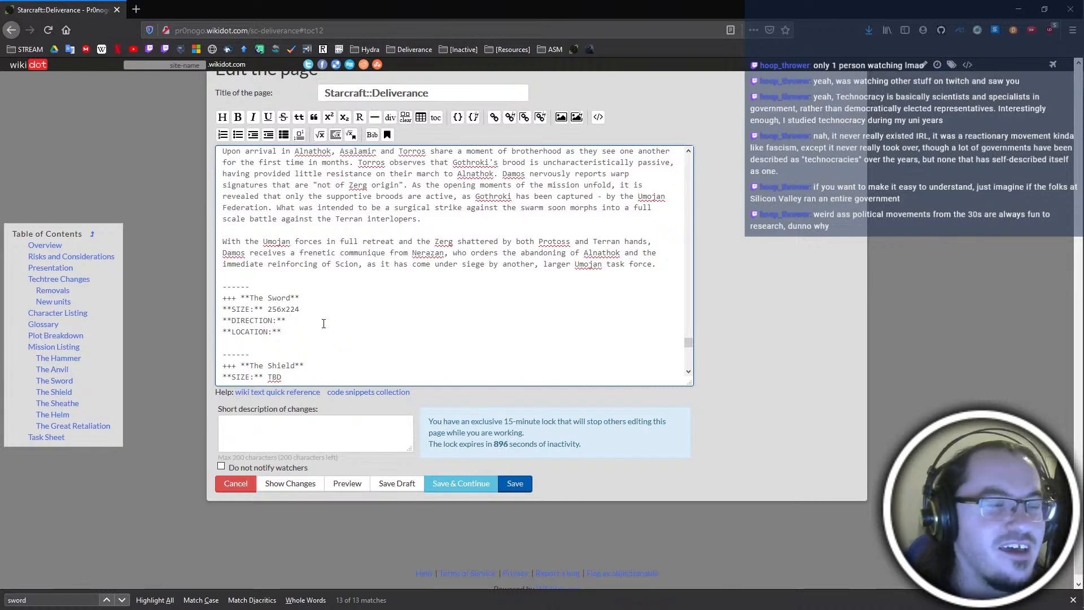
scroll(324, 323, up, 5)
scroll(324, 323, down, 3)
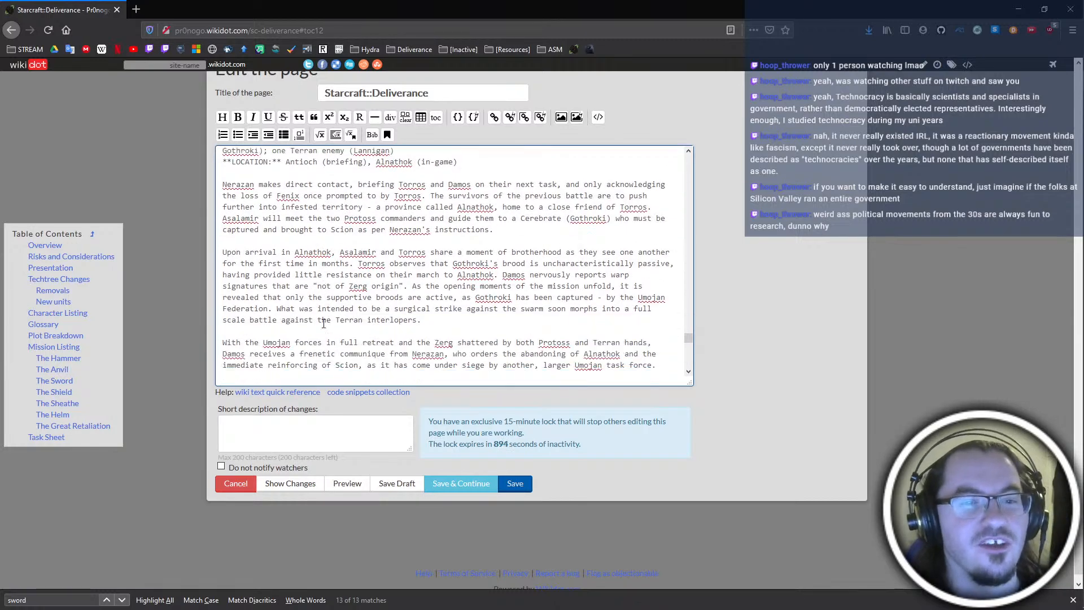
Enter the change description "Add characters to mission directions; Fill in first draft info for The Sword"
click(333, 429)
text(A)
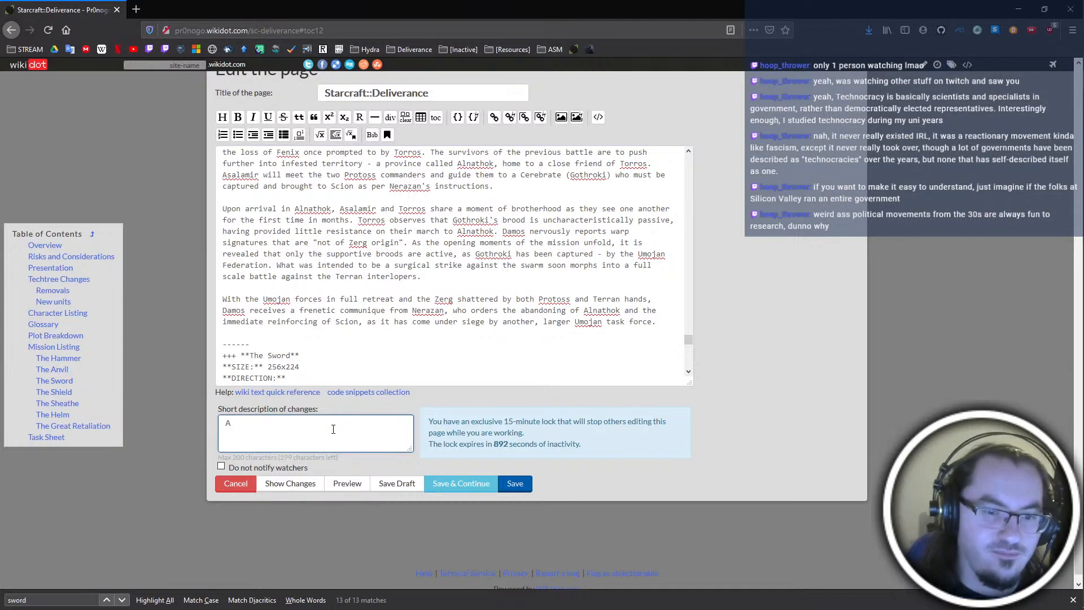
text(dd characte)
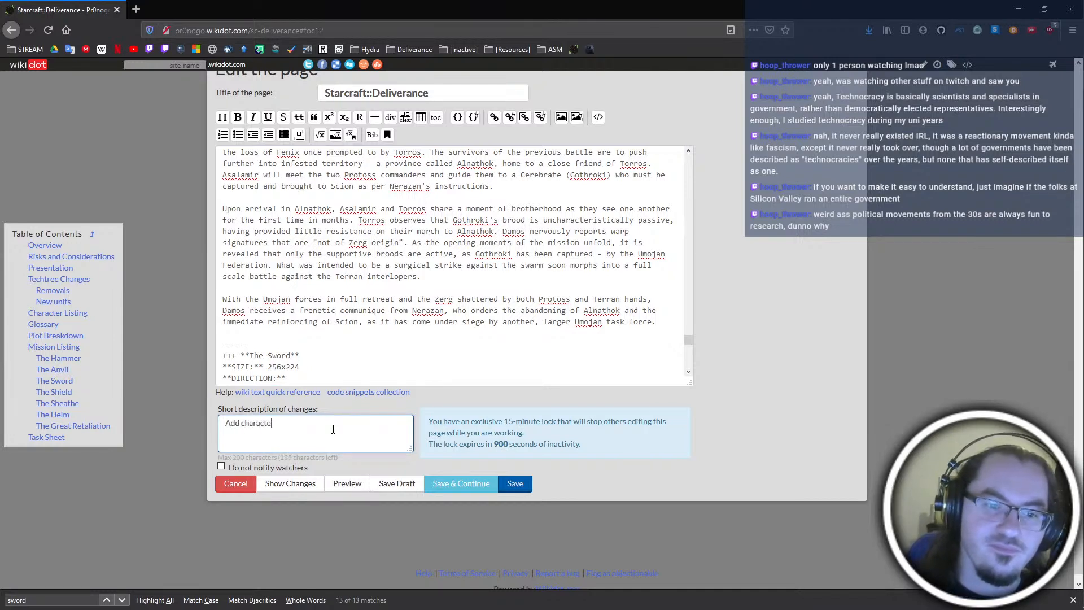
text(rs to)
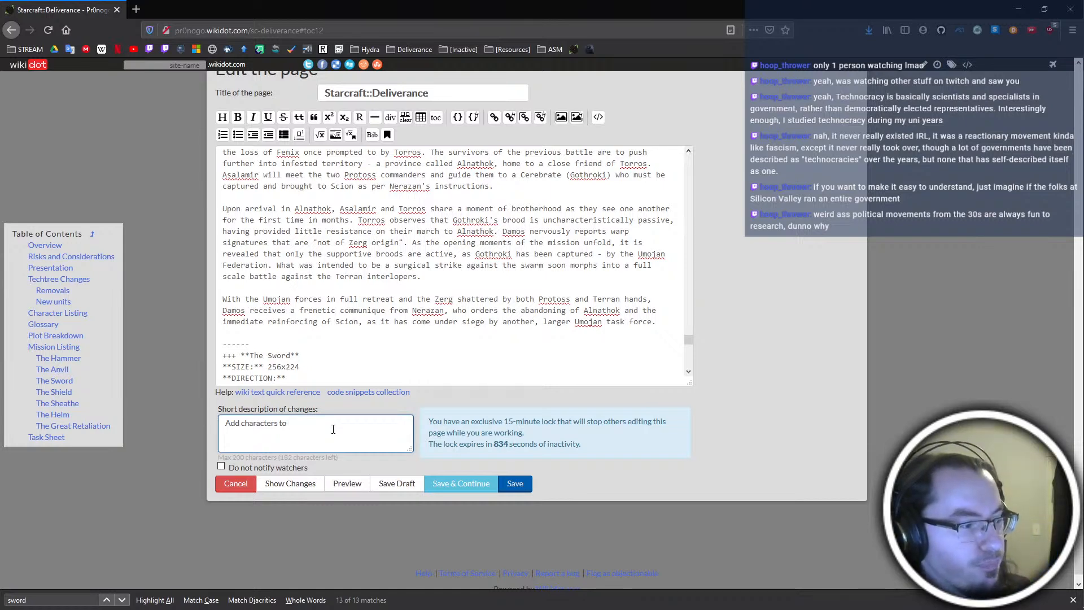
key(alt+Tab)
key(alt+Tab)
key(alt+Tab)
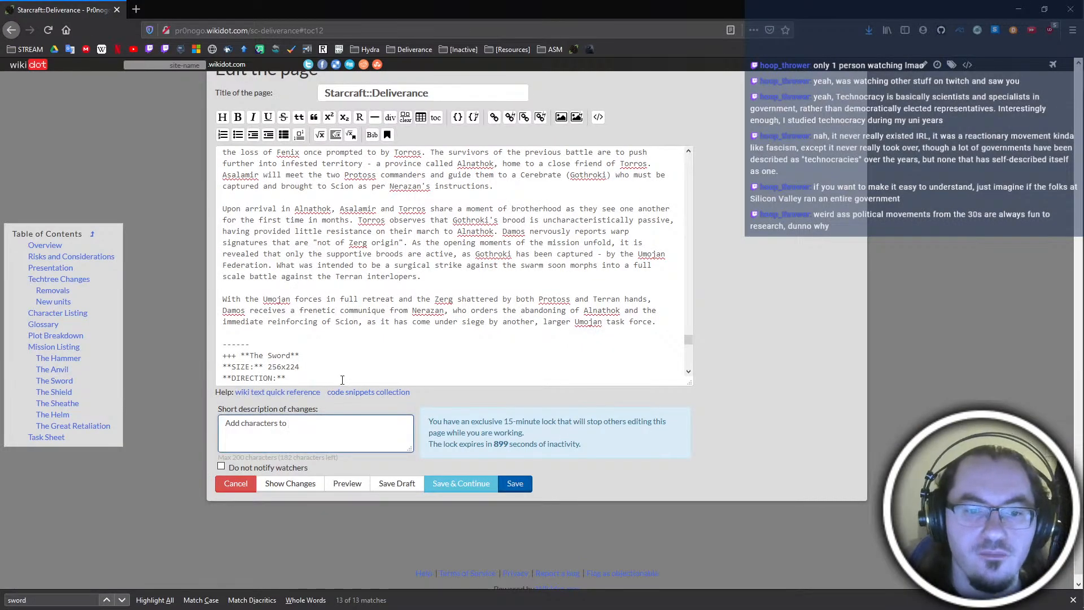
text(m)
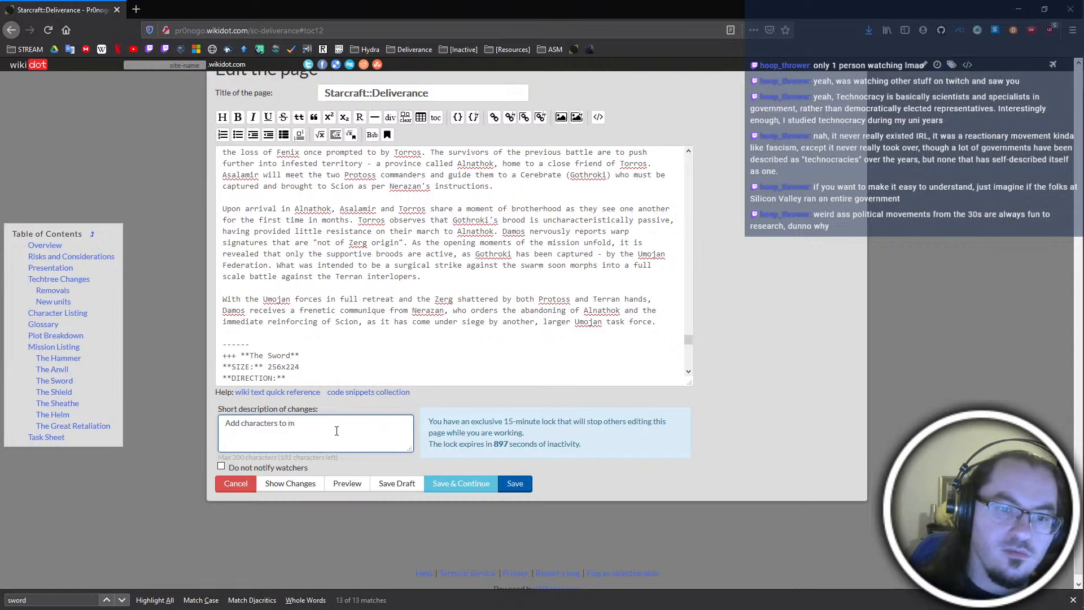
text(ission directions)
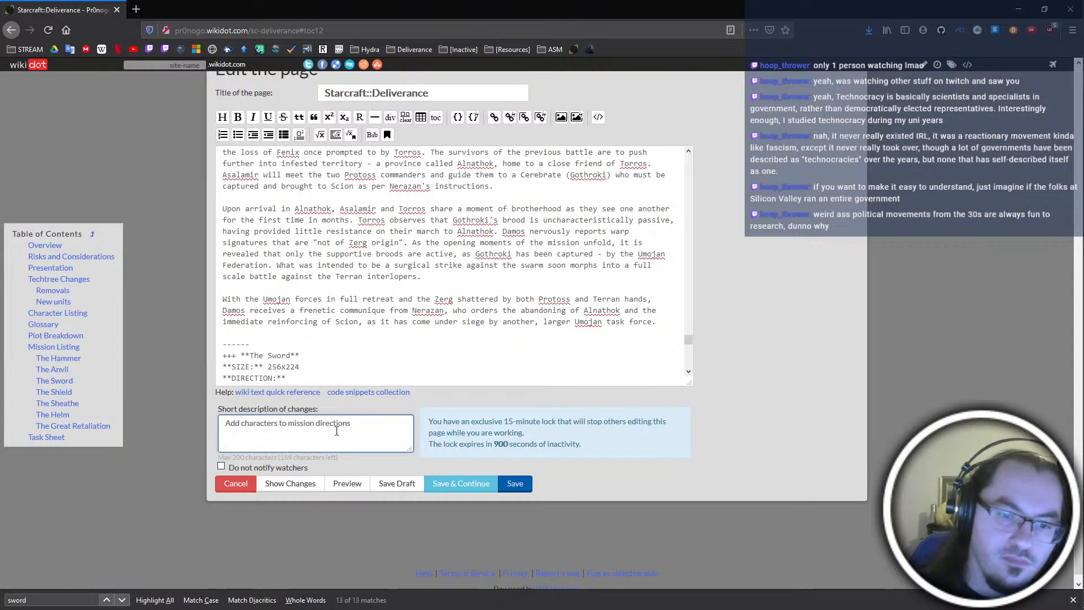
text(; Fil)
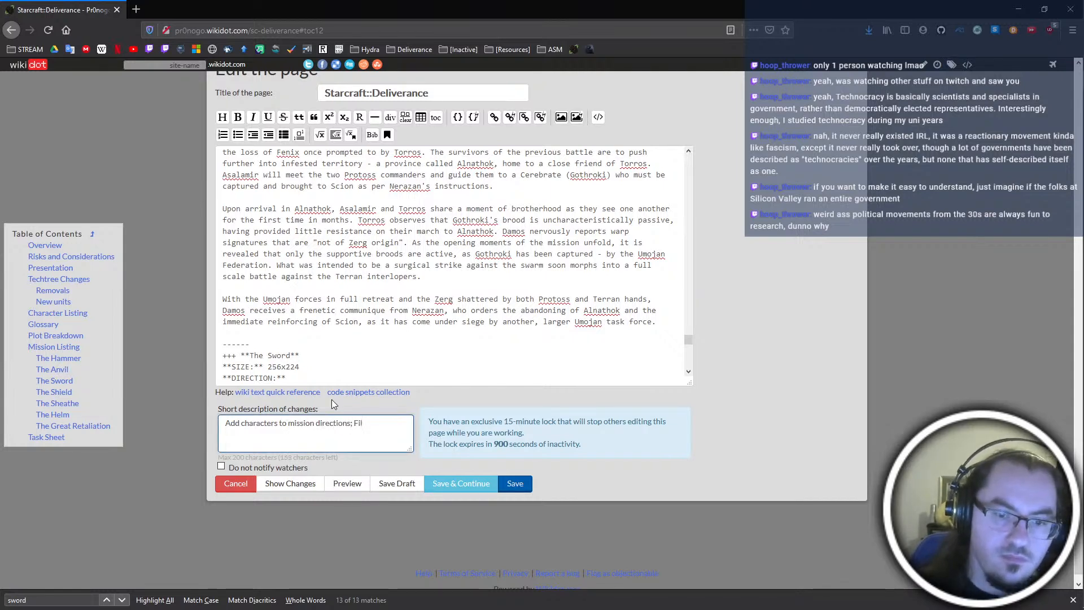
key(BackSpace)
text(o)
key(BackSpace)
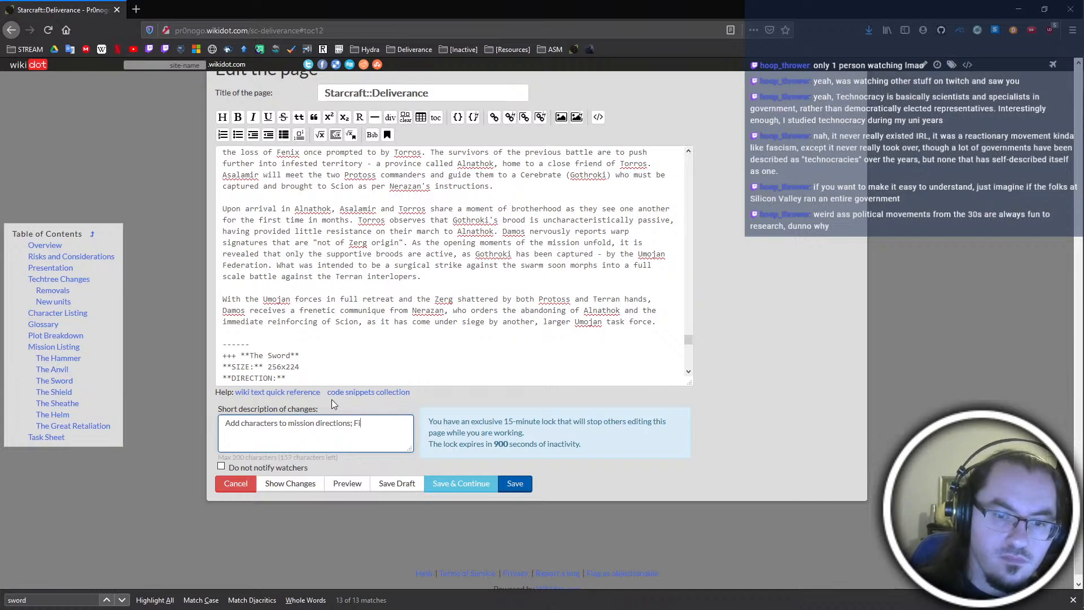
text(ll in first draft info for The Sword)
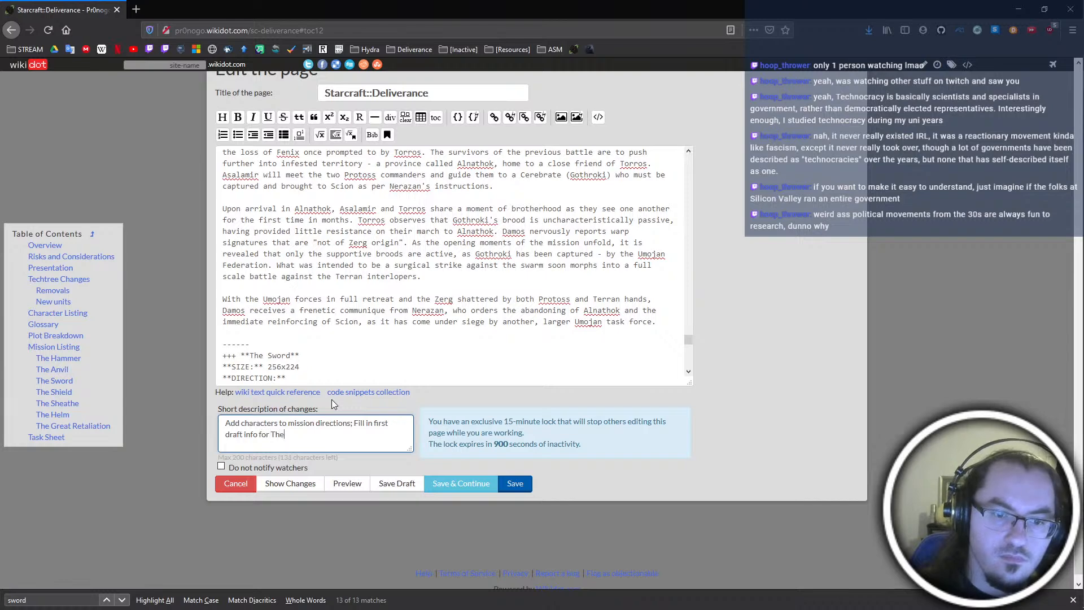
Remove "Large Protoss macro;" from The Anvil's direction line
scroll(331, 398, up, 1)
click(337, 433)
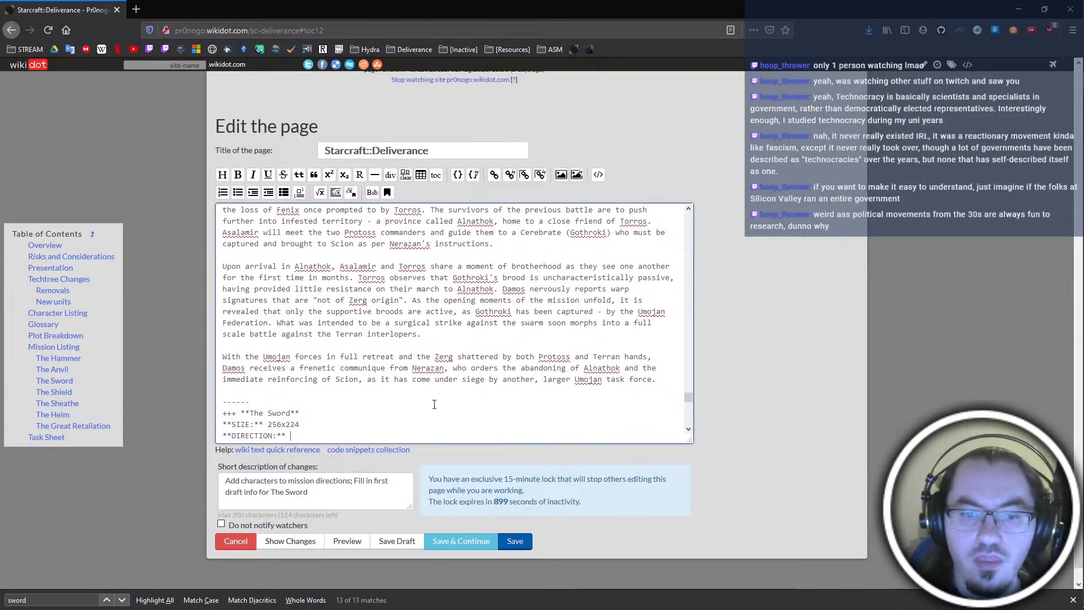
scroll(435, 401, down, 2)
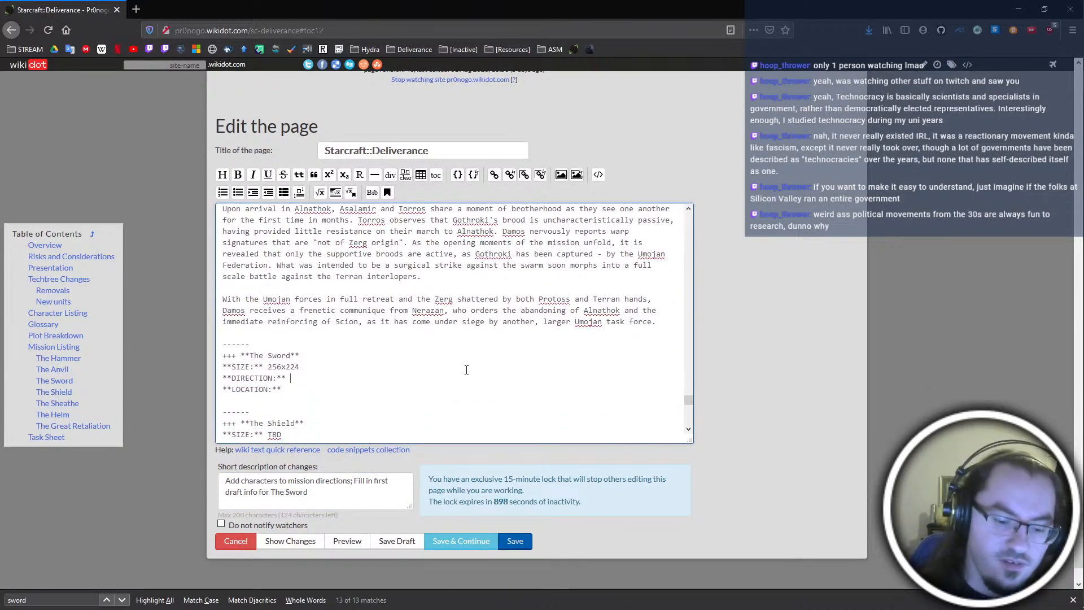
scroll(466, 370, up, 7)
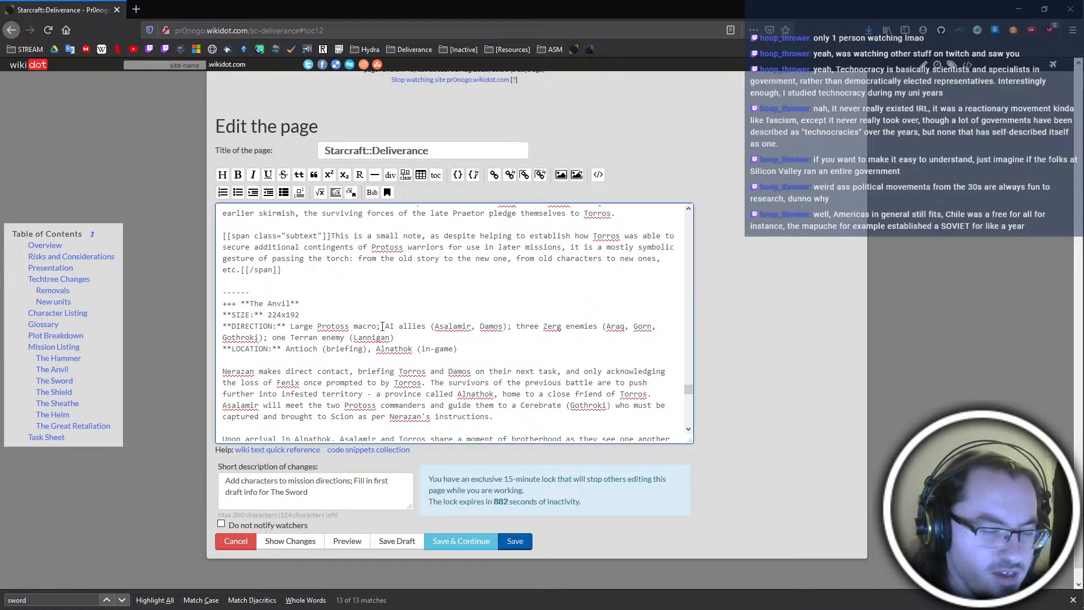
drag(382, 326, 287, 327)
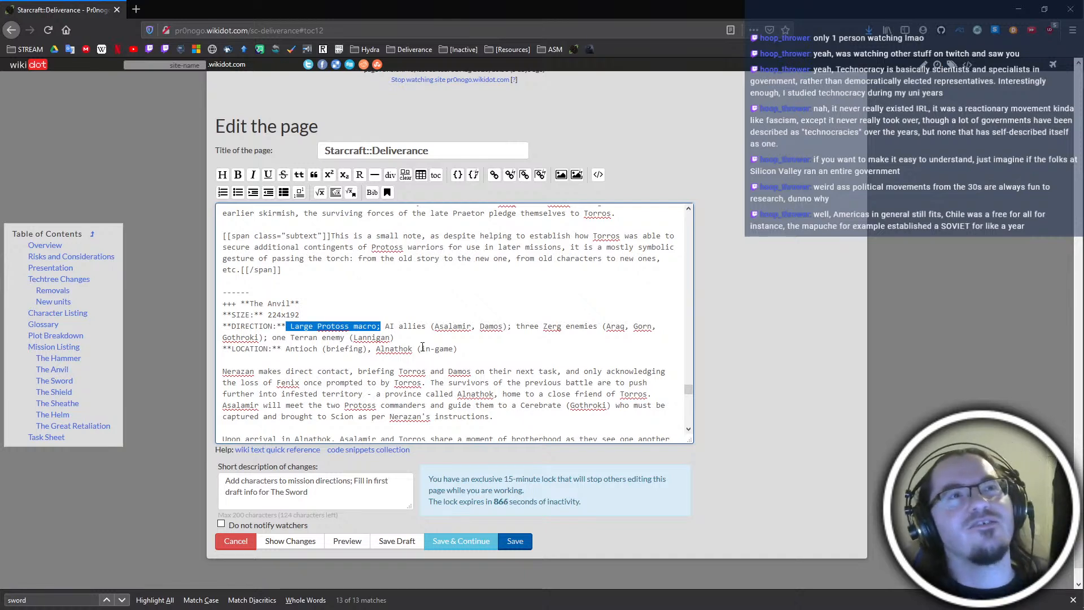
key(Delete)
key(Delete)
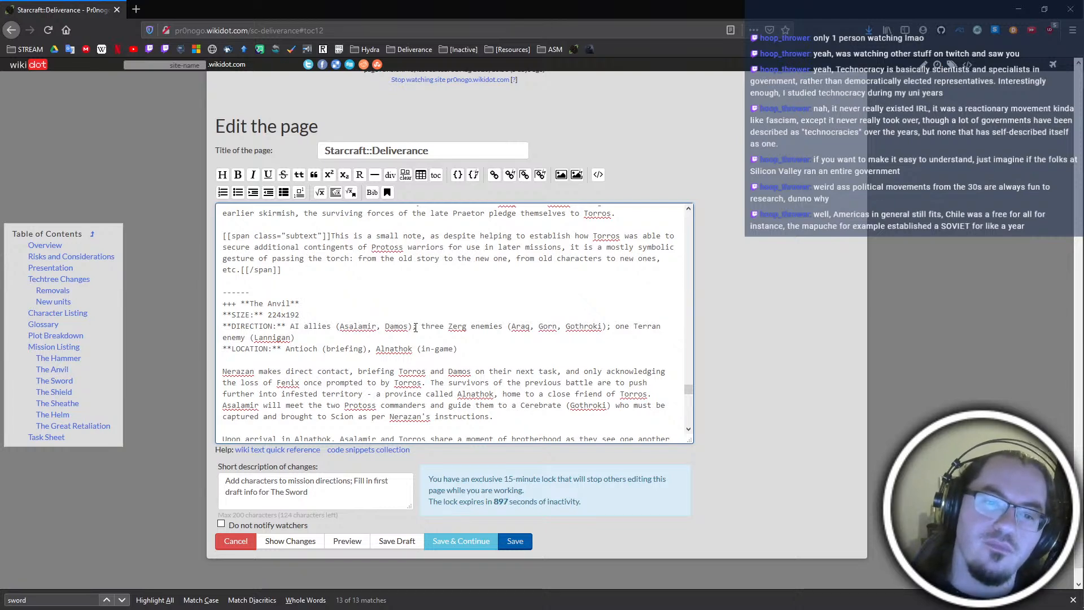
click(413, 334)
scroll(318, 423, up, 2)
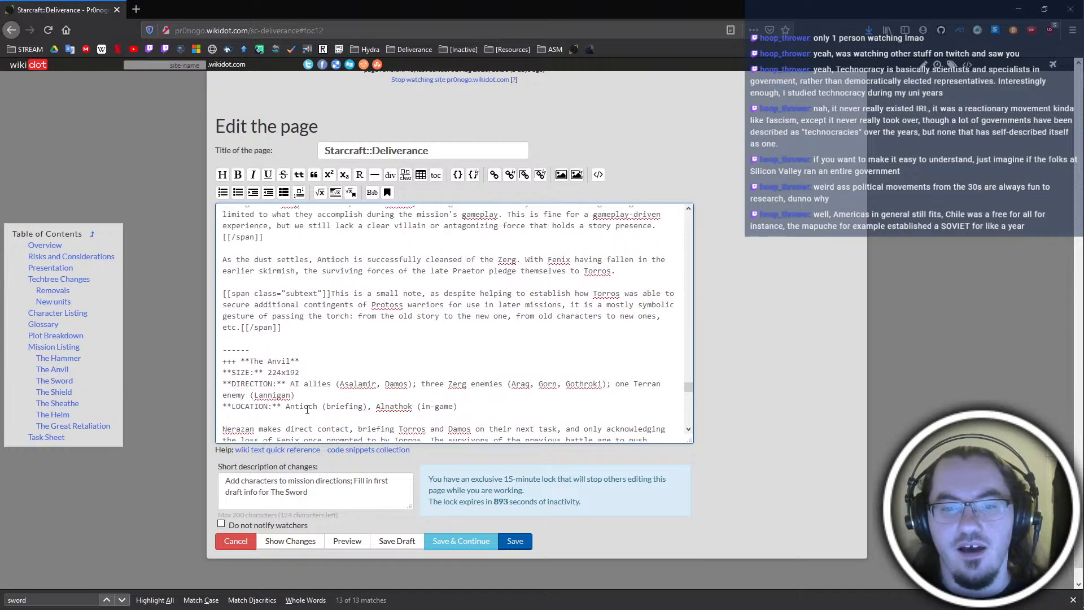
Insert "Early aggro, partial state change once Terrans are found" at the start of The Anvil's direction text
click(291, 384)
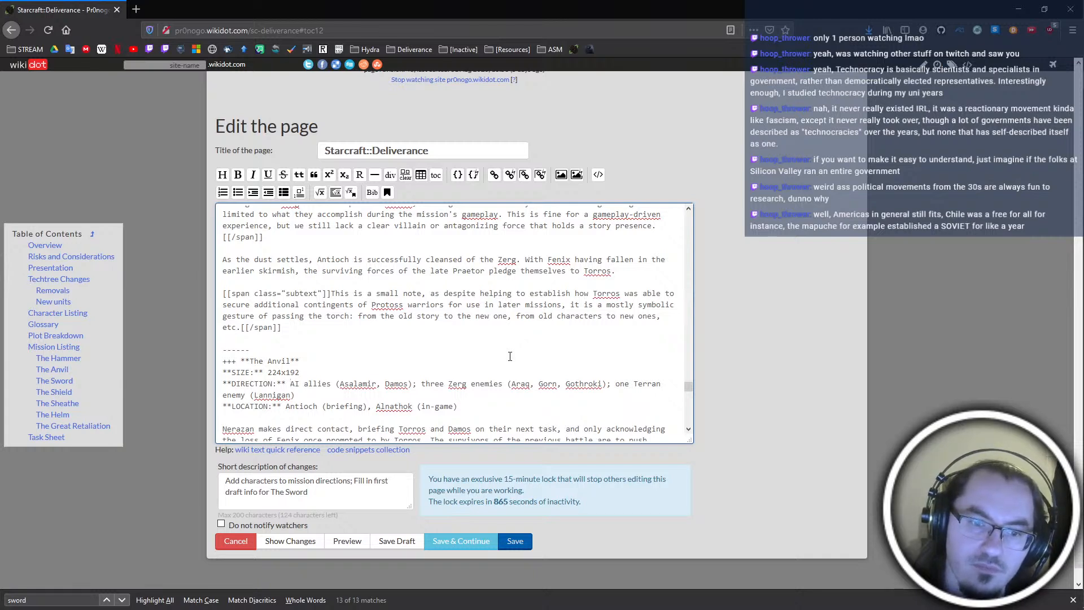
text(Early aggro, )
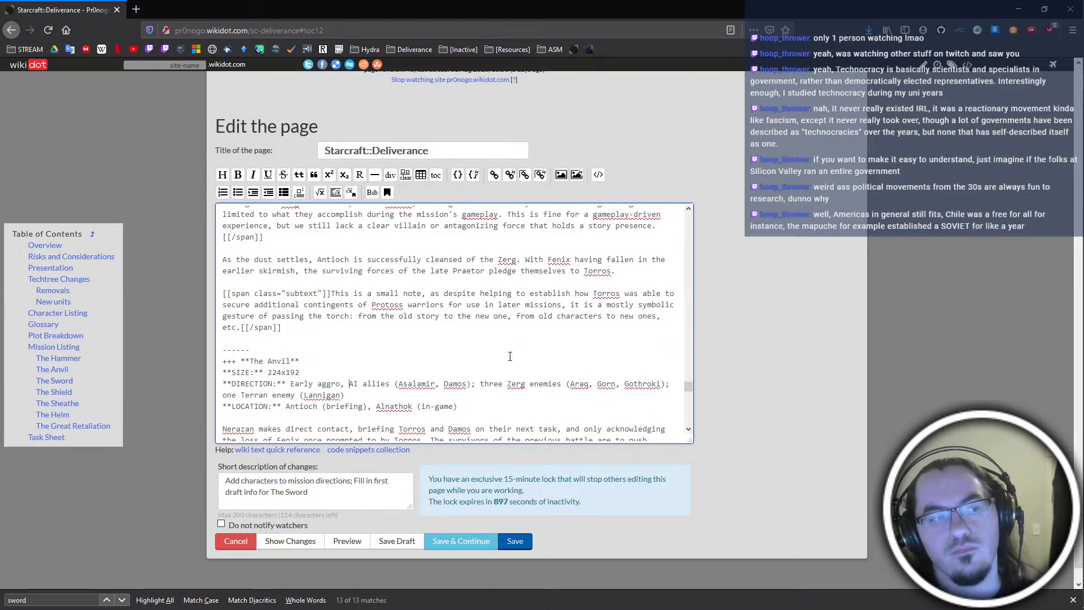
text(partial state change )
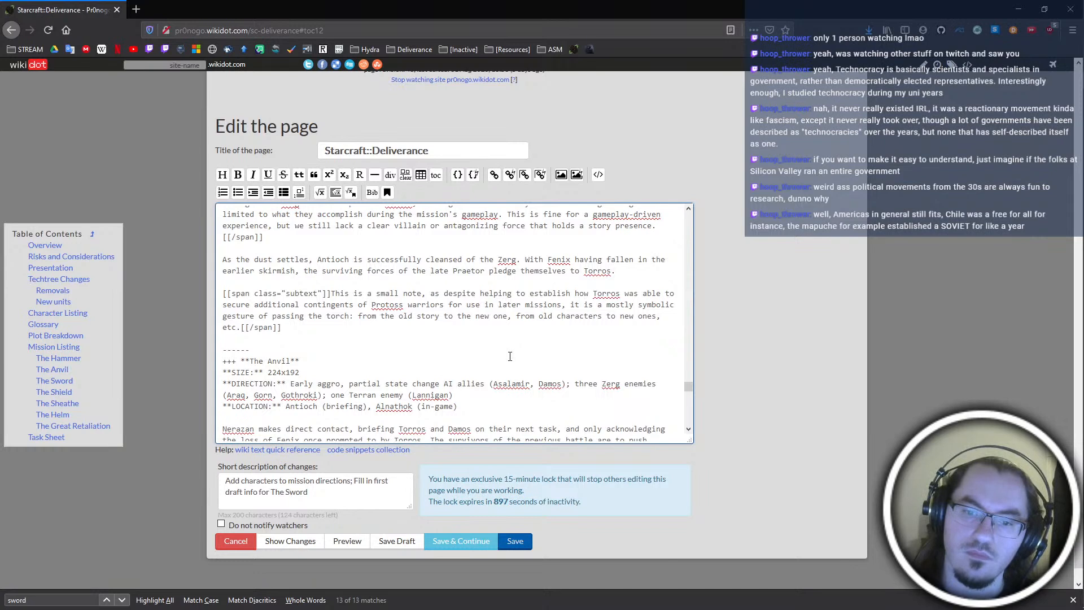
text(once Terrans are fo)
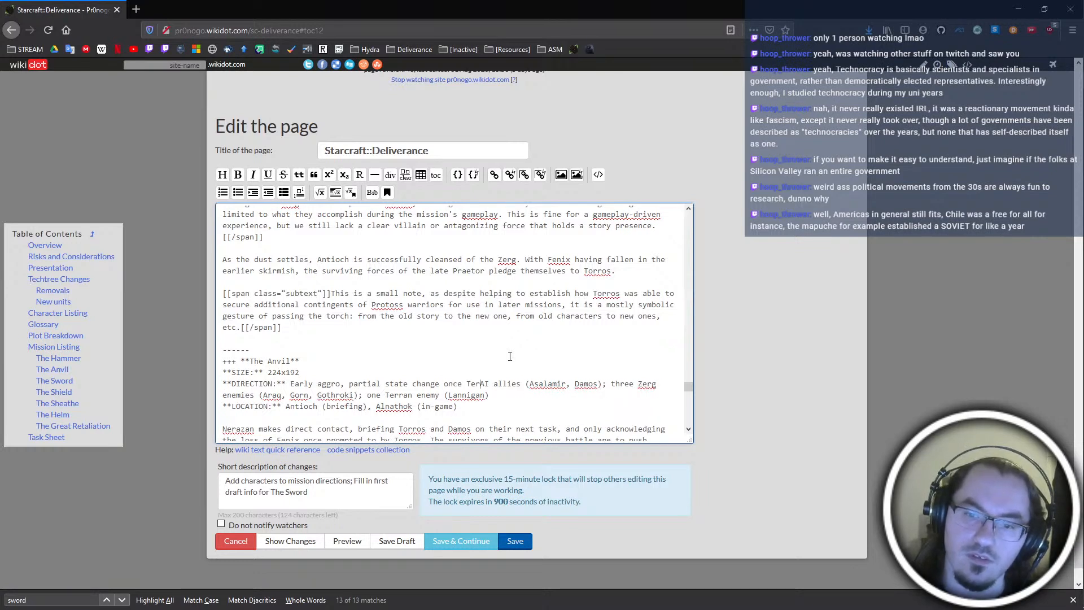
text(und)
Split The Anvil's allies and enemies onto their own line with the bold label "**COMBATANTS:**"
key(Return)
text(**BEL)
key(BackSpace)
key(BackSpace)
key(BackSpace)
text(COMBATANTS**)
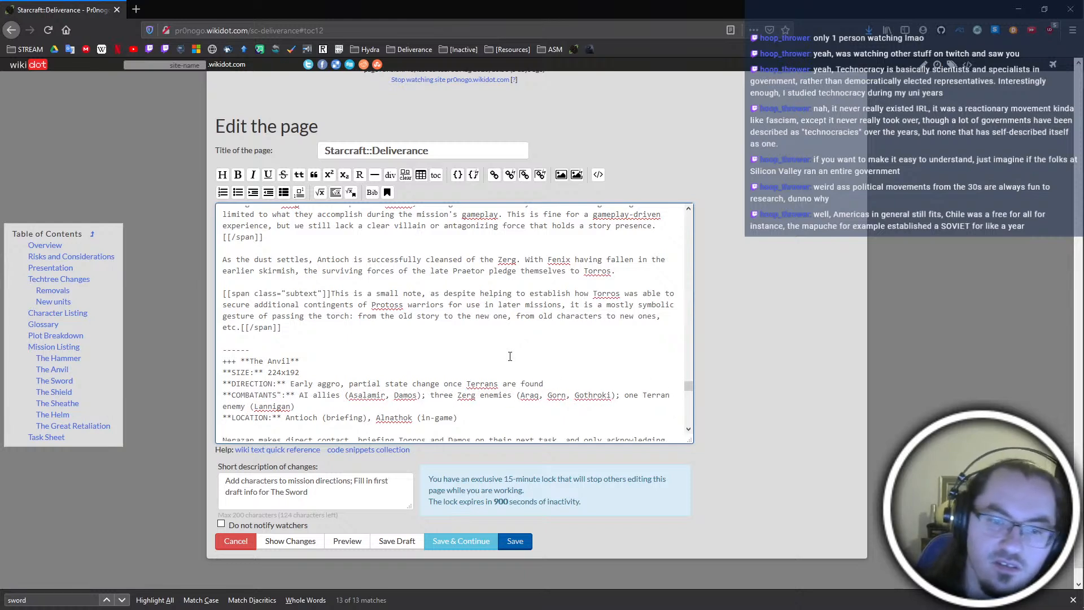
text( ")
key(BackSpace)
text(:)
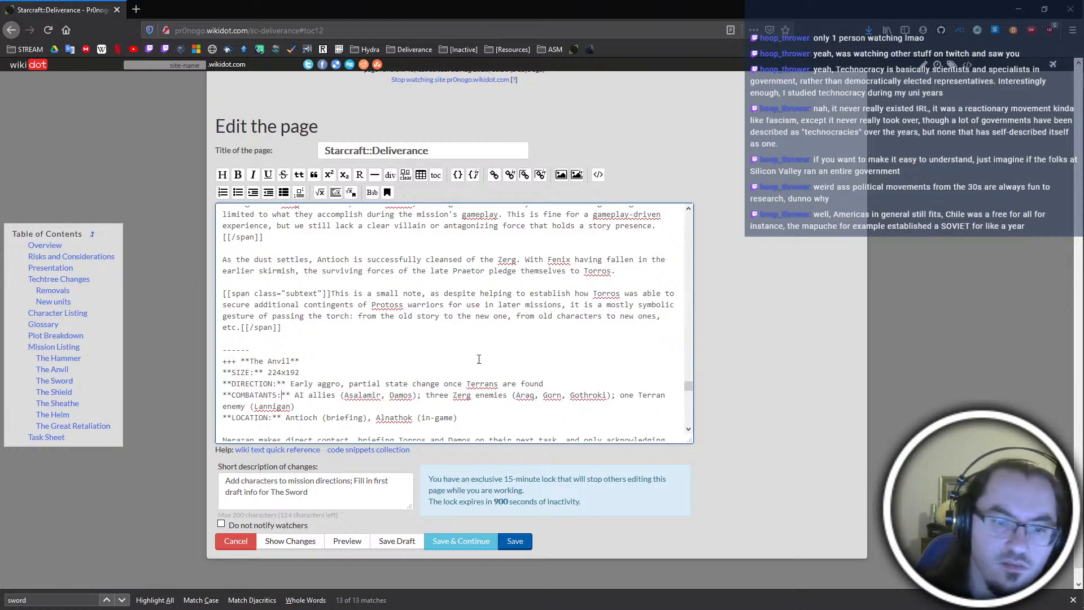
Replace "Medium Protoss macro;" in The Hammer's direction with a line break and the "**COMBATANTS:**" label copied from The Anvil
click(291, 394)
key(shift+Home)
key(ctrl+c)
click(549, 366)
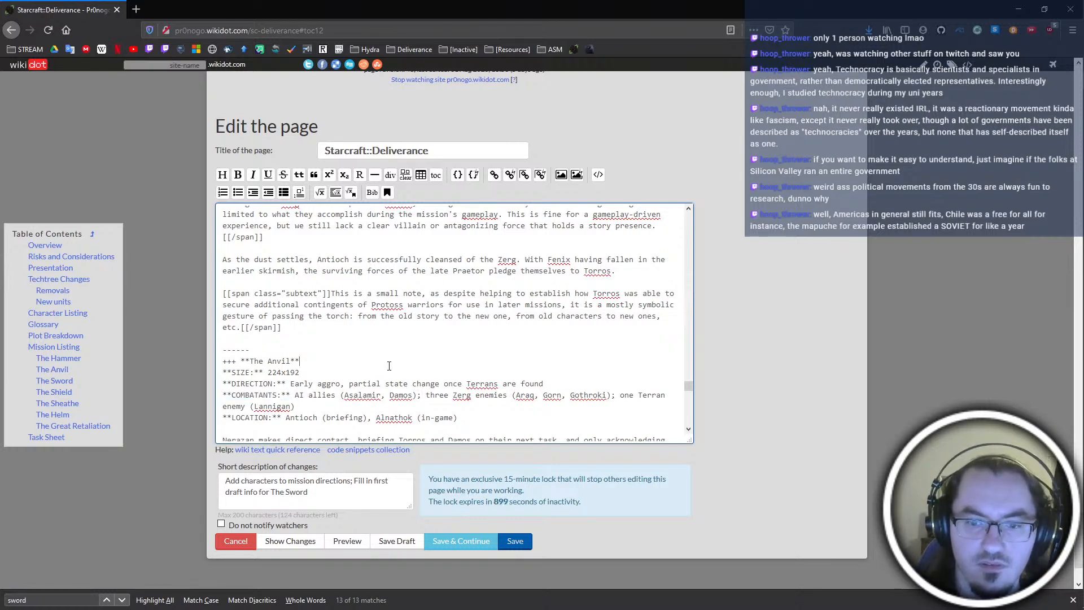
scroll(398, 373, up, 7)
scroll(280, 298, up, 10)
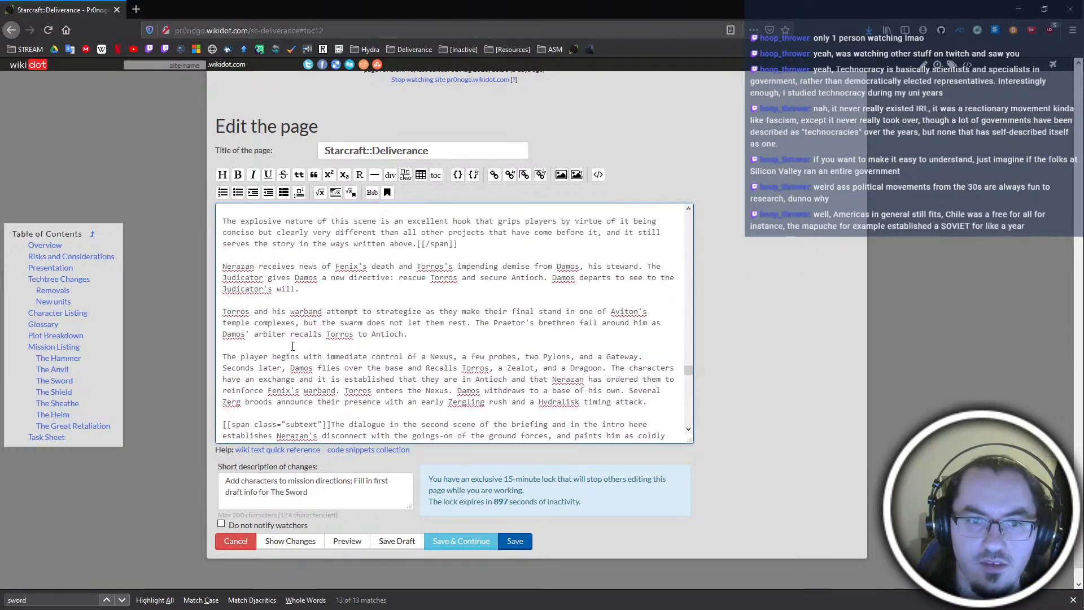
scroll(294, 359, up, 2)
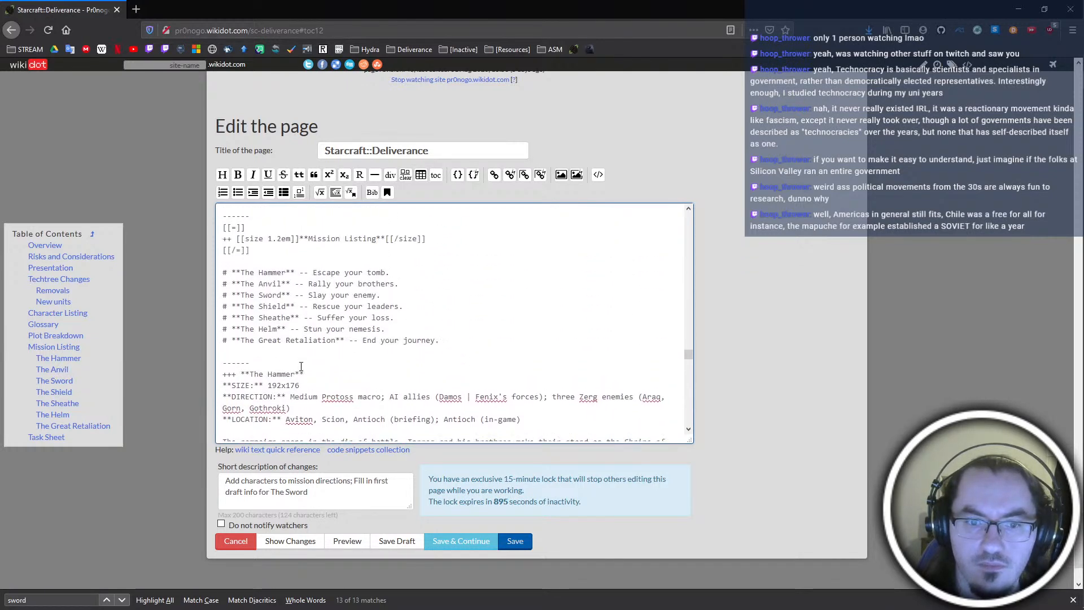
scroll(300, 329, down, 4)
drag(385, 284, 290, 283)
key(Return)
text(**COMBATANTS:**)
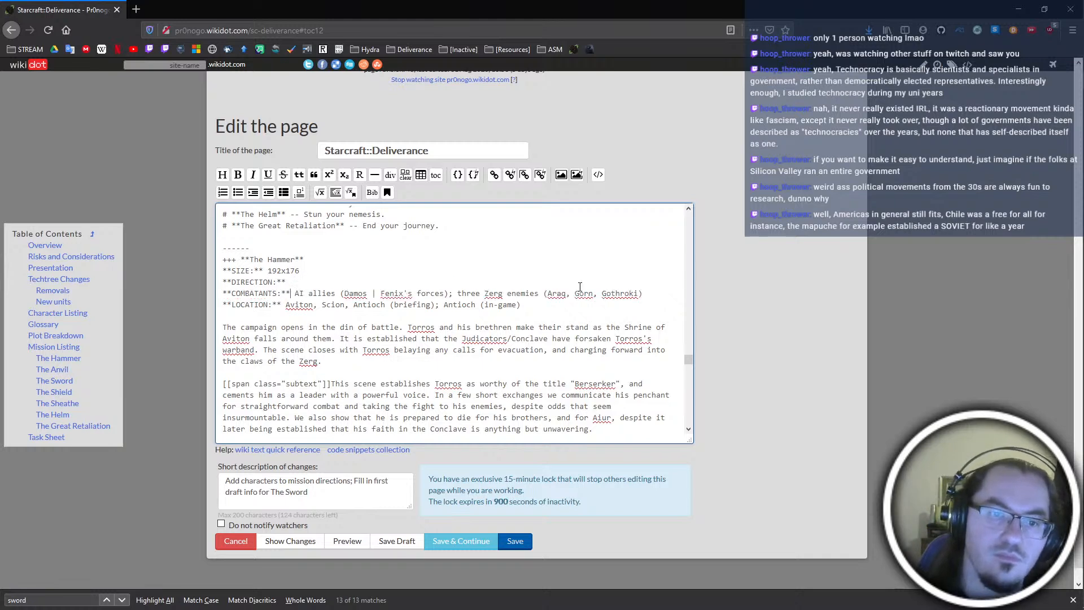
Fill in The Hammer's direction as "Introductory/slower-paced opener"
key(Up)
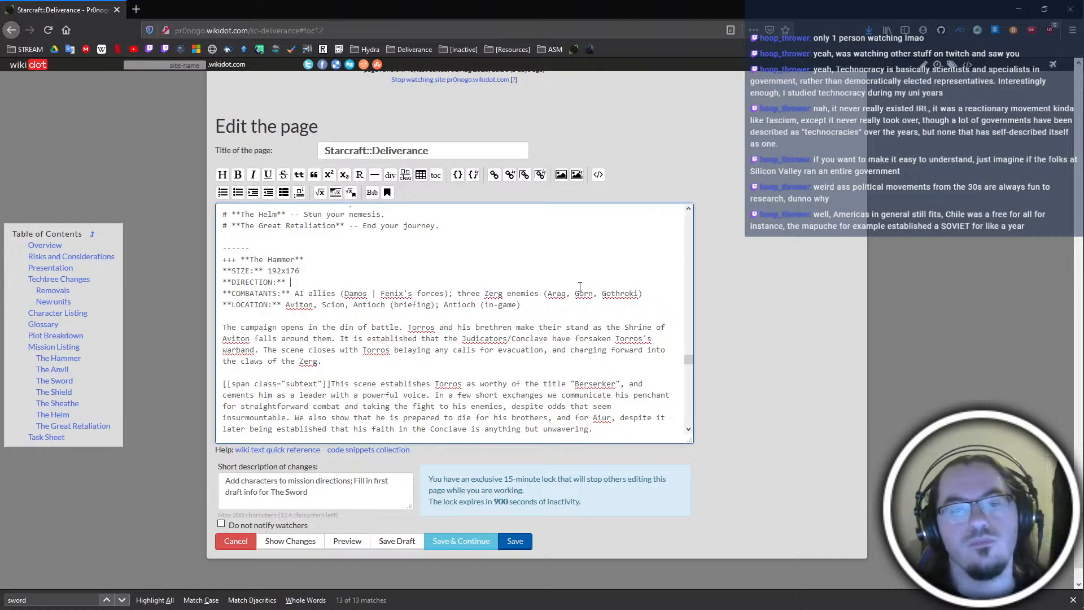
text(Introductory)
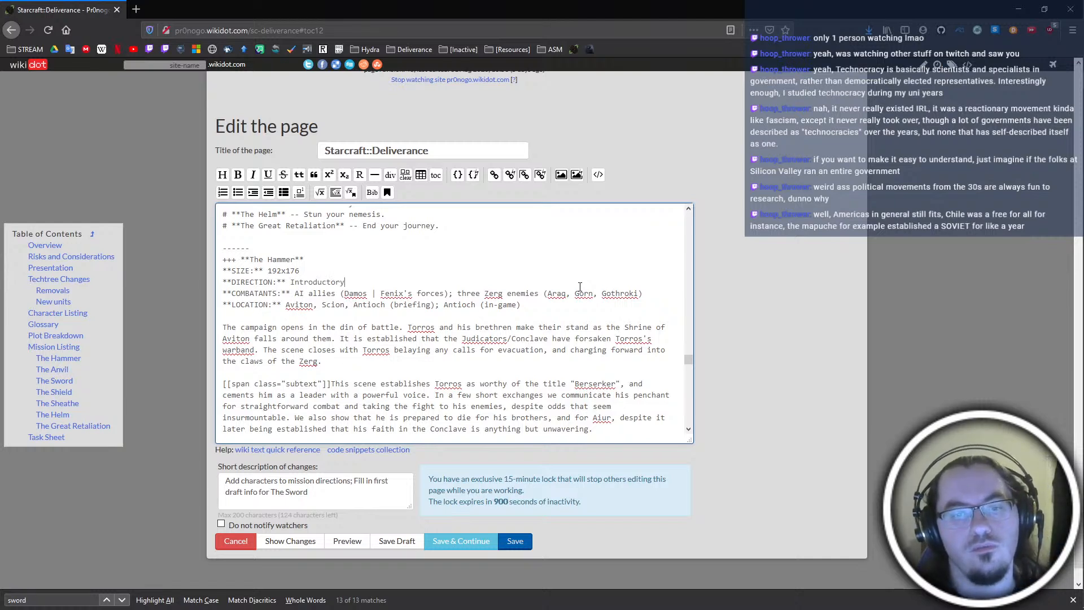
text(/slowwer-paced)
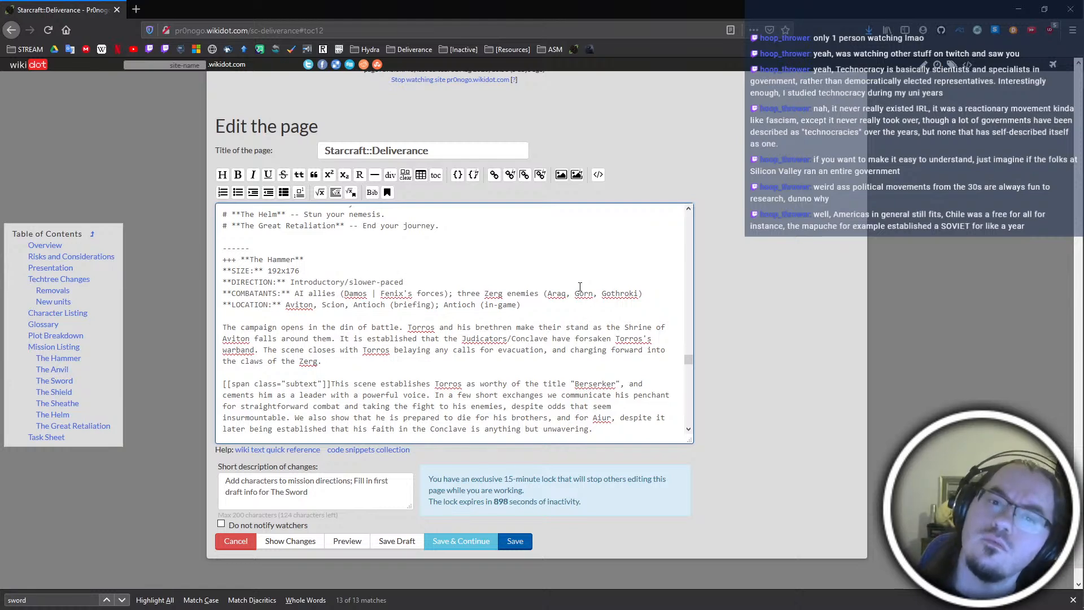
key(BackSpace)
key(BackSpace)
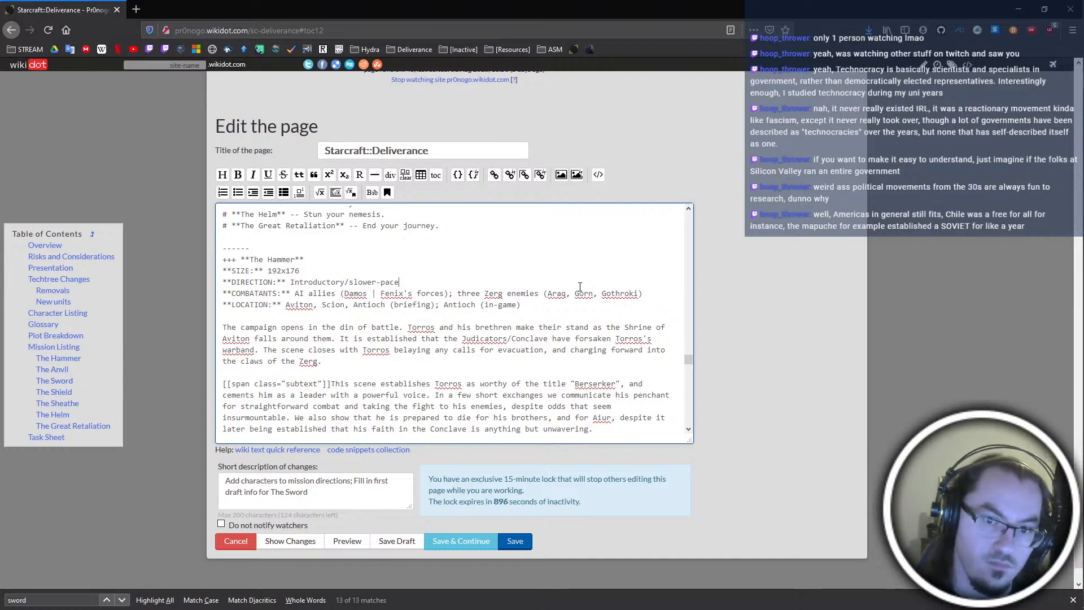
text(d opener)
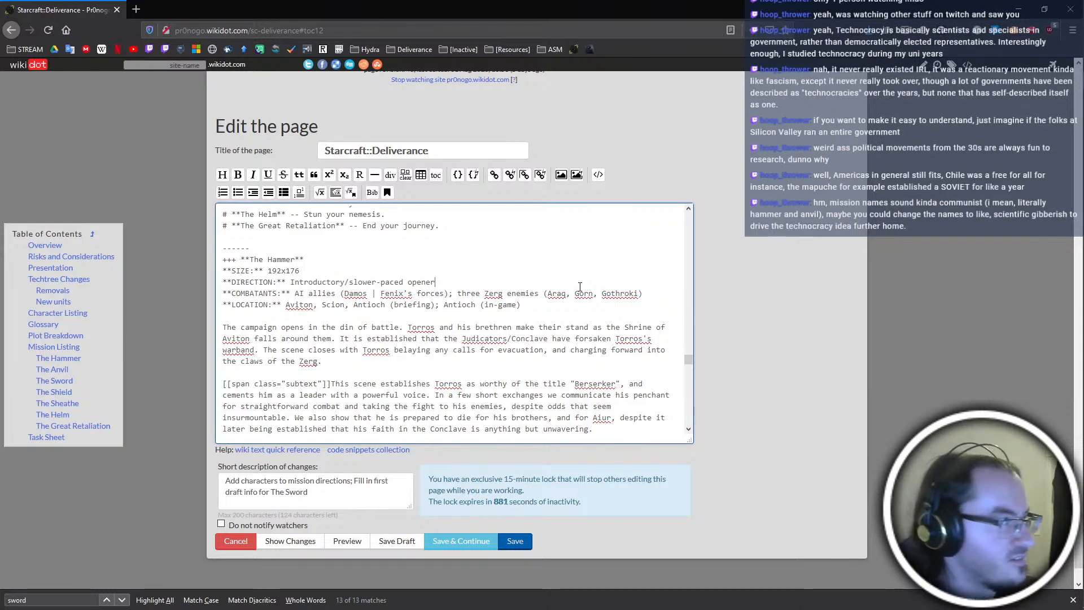
scroll(488, 320, down, 12)
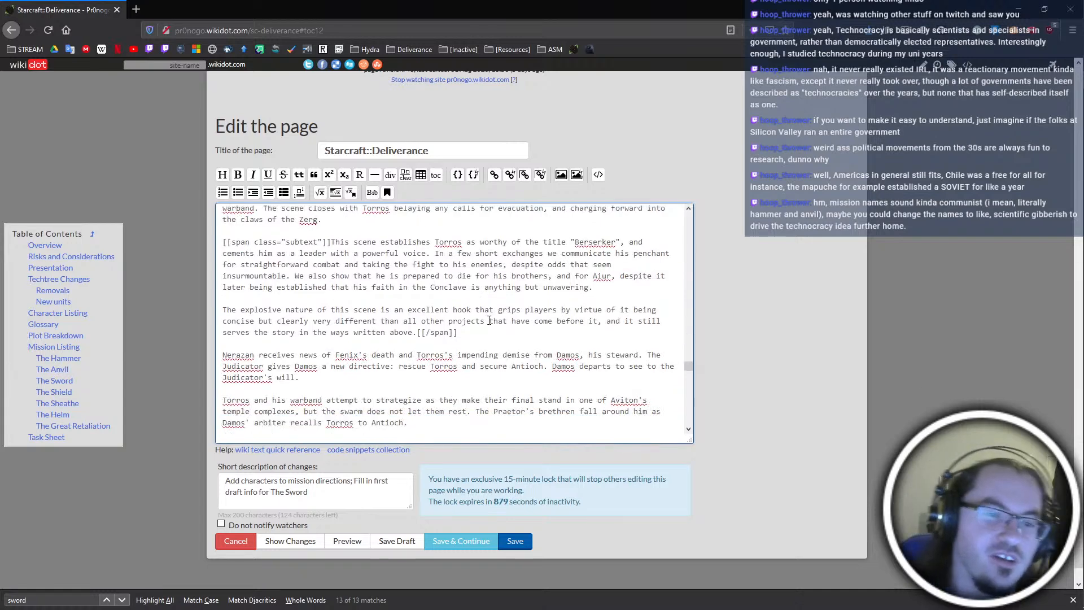
Add the bold "**COMBATANTS:**" label as its own line between direction and location in The Sword and The Shield entries
scroll(489, 320, down, 5)
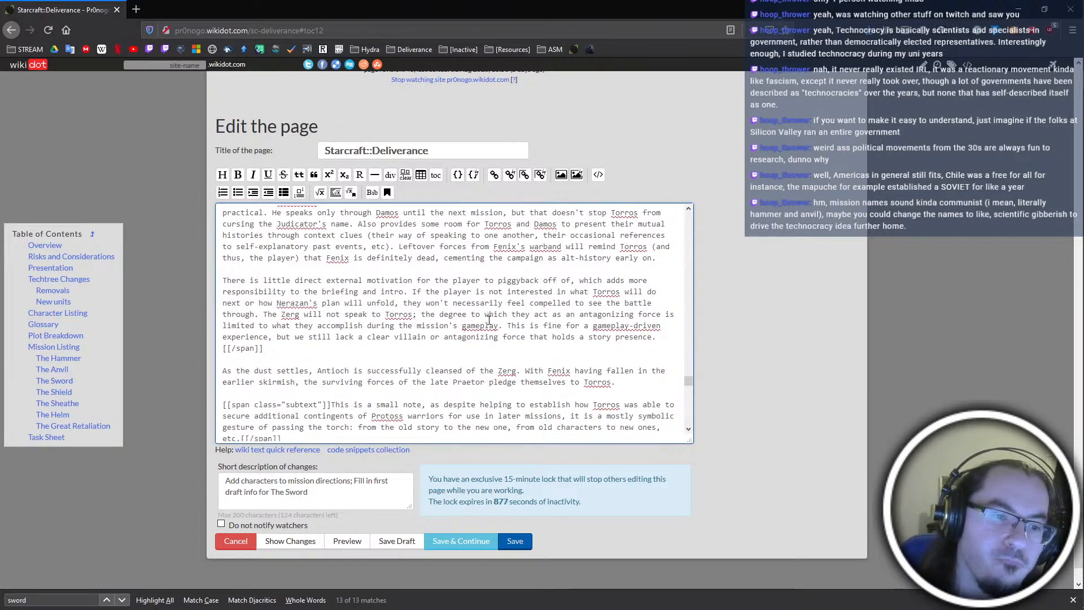
click(489, 319)
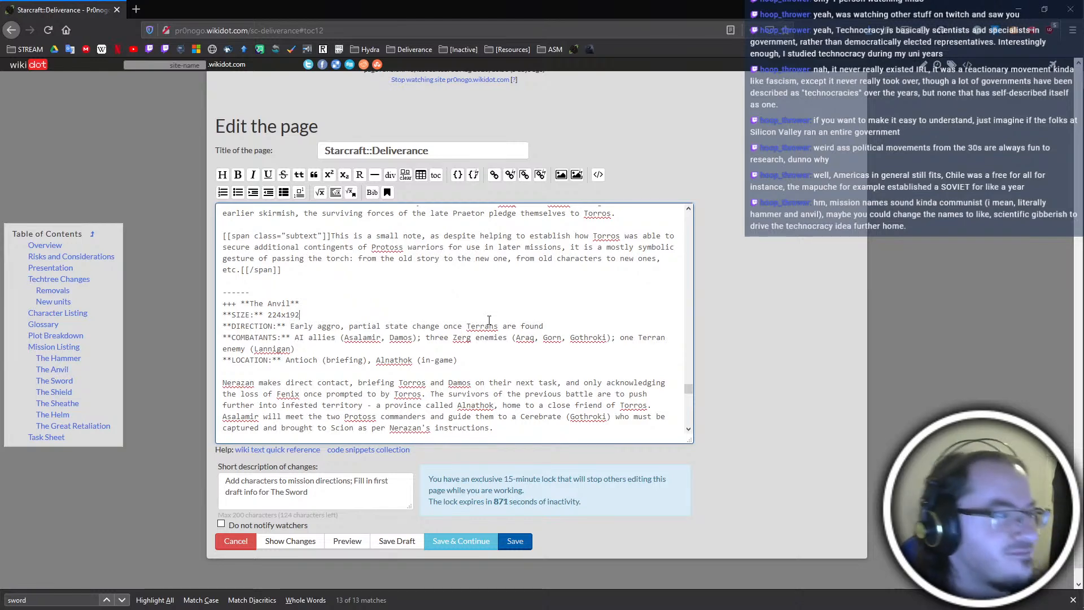
scroll(489, 319, down, 7)
scroll(489, 319, up, 3)
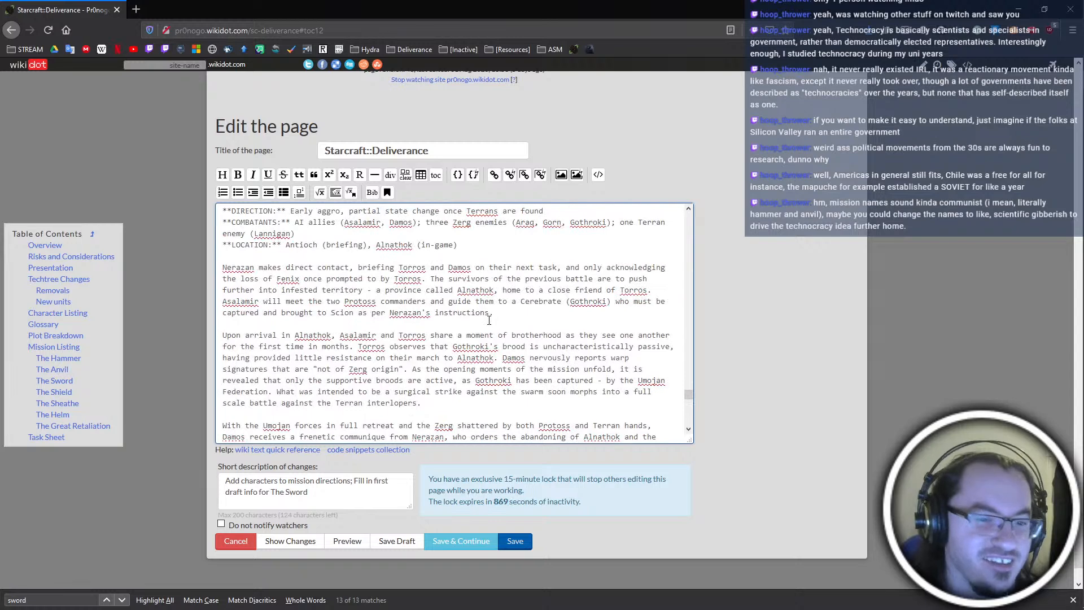
scroll(489, 320, down, 5)
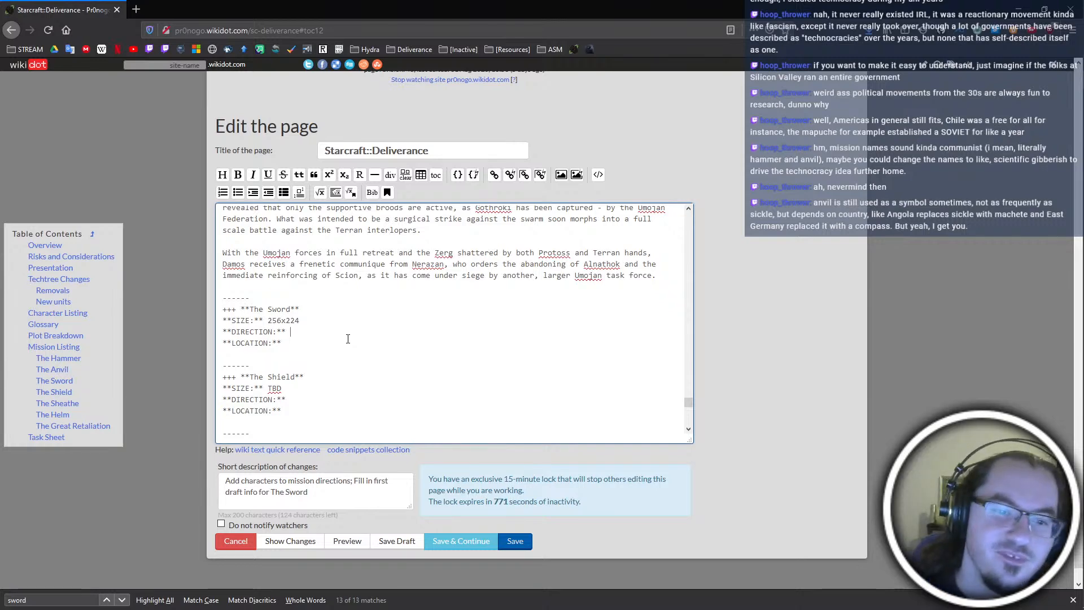
key(alt+Tab)
key(alt+Tab)
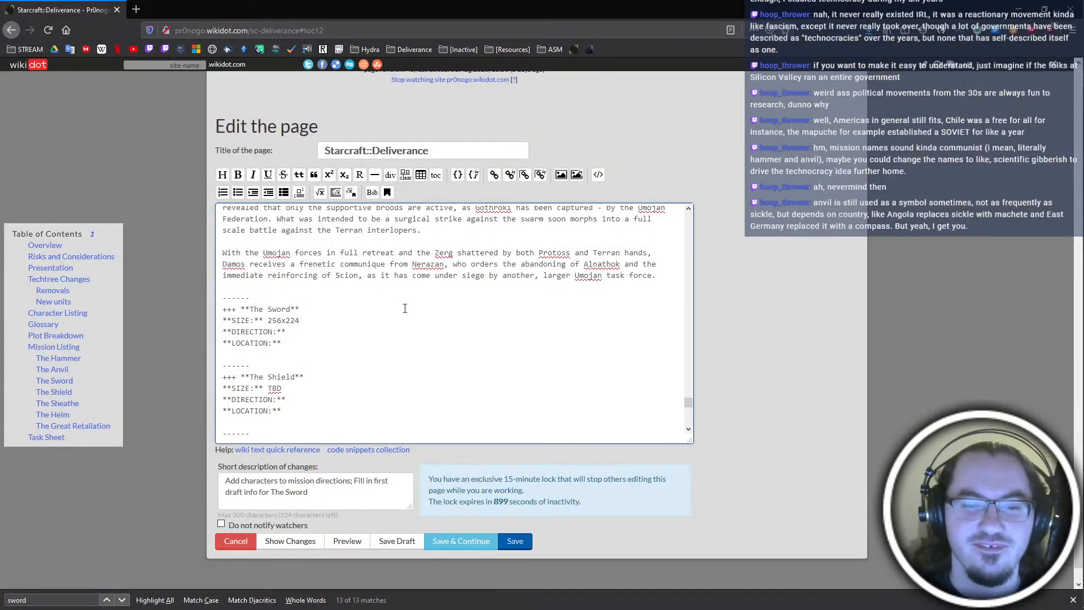
click(294, 333)
key(ctrl+v)
click(307, 411)
key(ctrl+v)
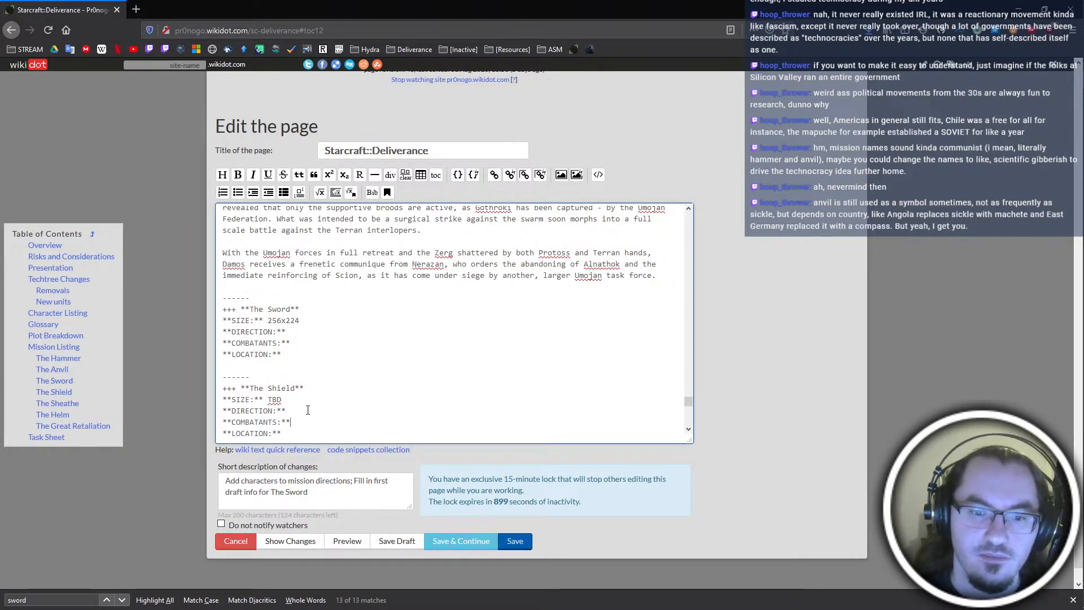
Add the same "**COMBATANTS:**" line below the direction in The Sheathe and The Helm entries
scroll(307, 411, down, 2)
click(312, 378)
key(ctrl+v)
scroll(315, 382, down, 1)
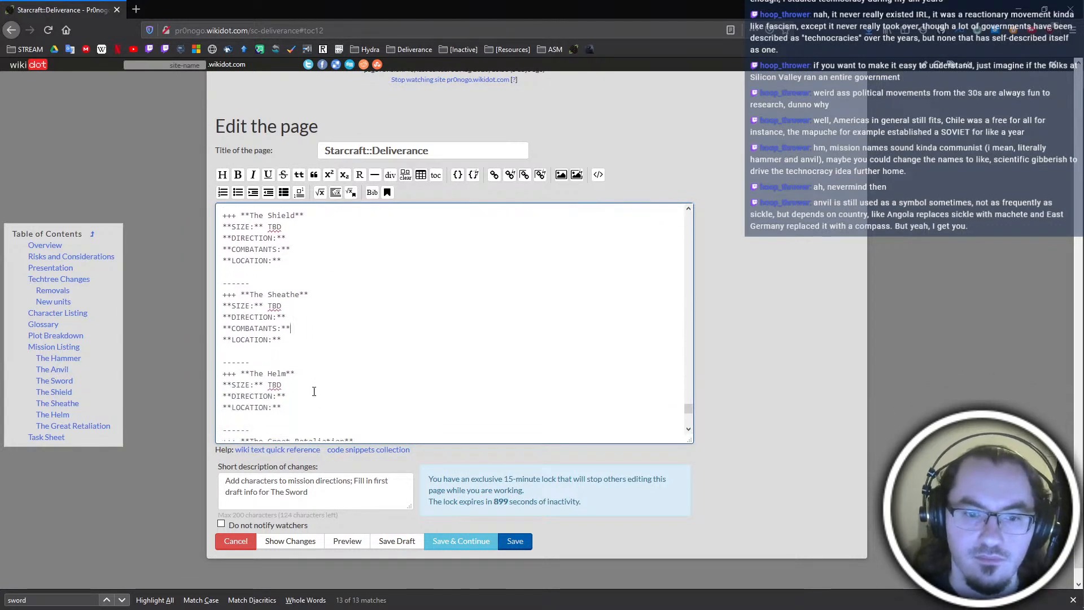
click(314, 395)
key(ctrl+v)
Reword the change description's first part as "Add combatants to mission descriptions", keeping the note about The Sword
scroll(314, 393, down, 4)
drag(351, 480, 322, 480)
key(BackSpace)
text(escriptions)
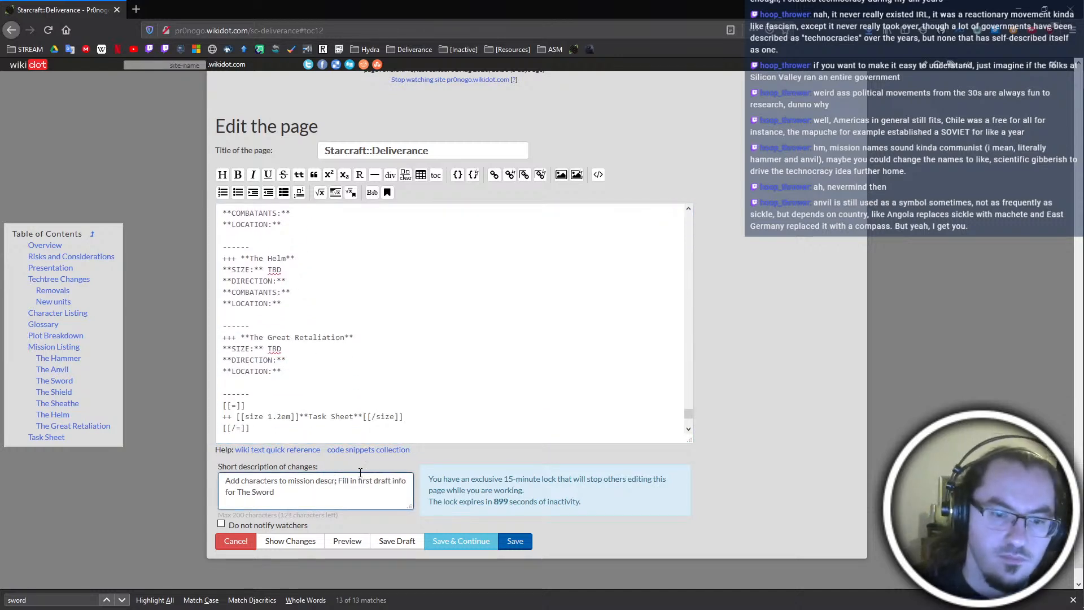
double_click(273, 480)
text(combatants)
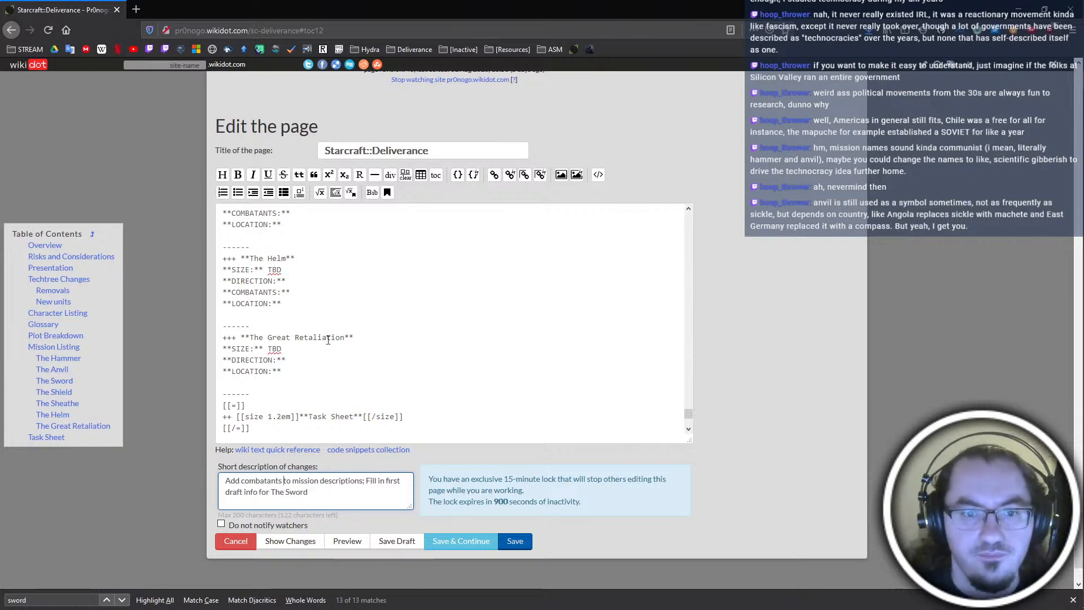
Add the "**COMBATANTS:**" line below the direction in The Great Retaliation entry
click(331, 359)
key(ctrl+v)
scroll(332, 380, up, 1)
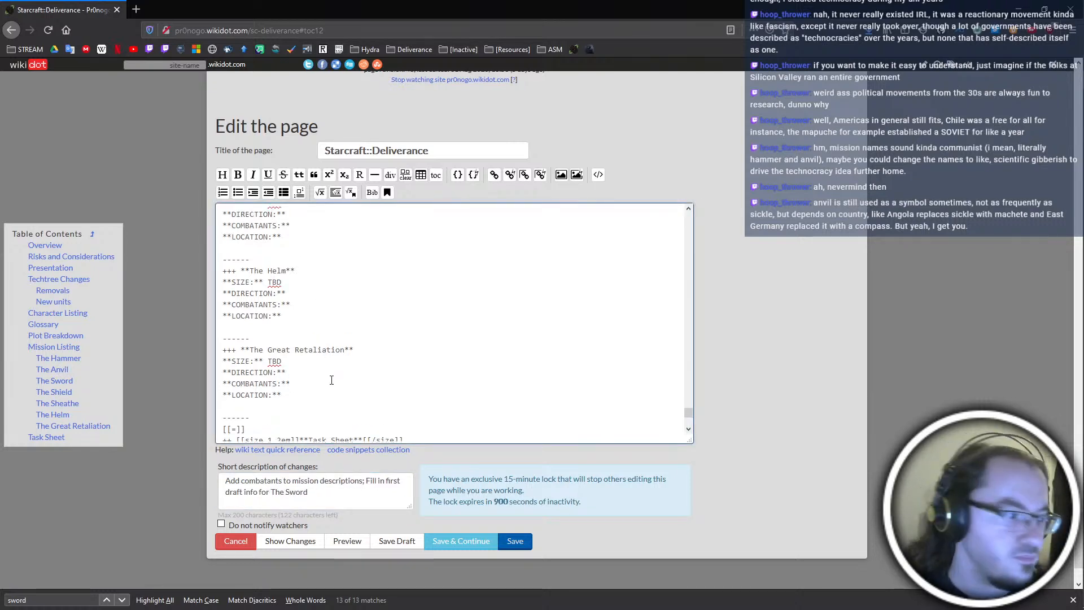
Replace the TBD size of The Shield with 256x256
scroll(332, 380, up, 2)
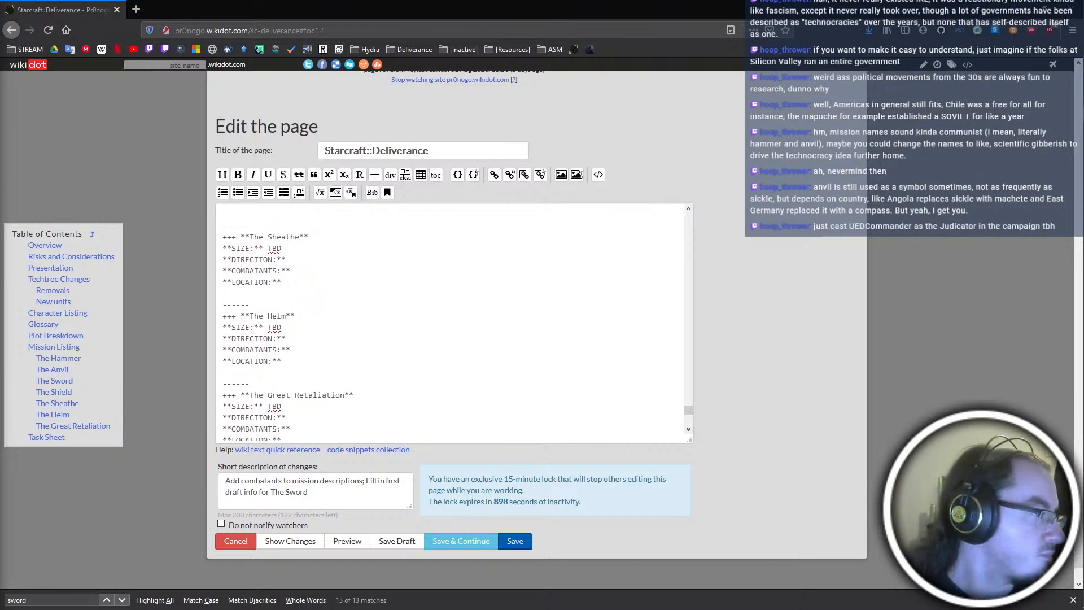
scroll(410, 334, up, 4)
click(411, 335)
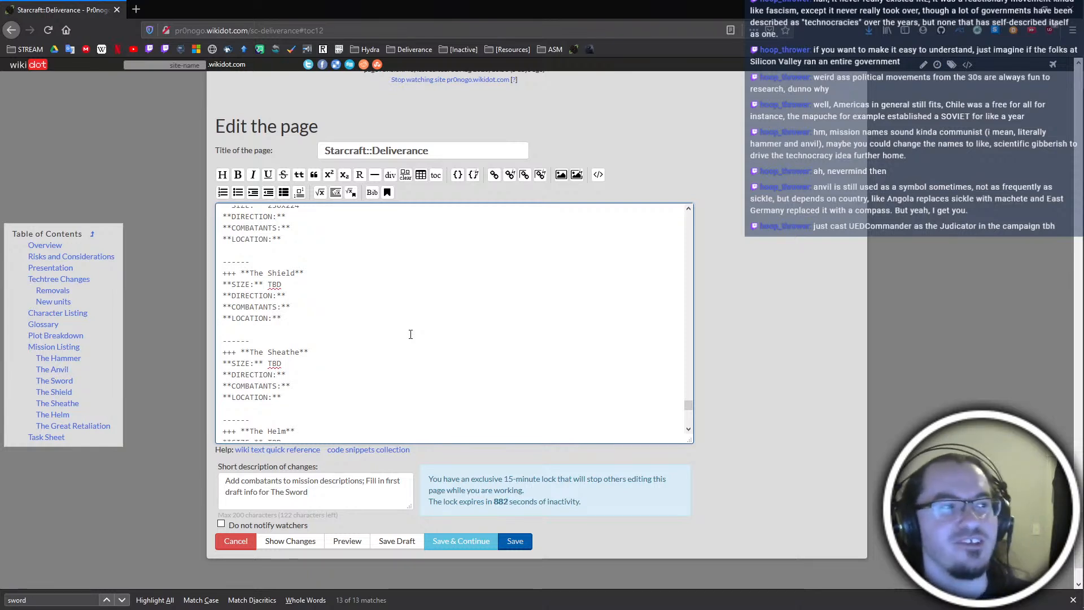
scroll(395, 333, up, 3)
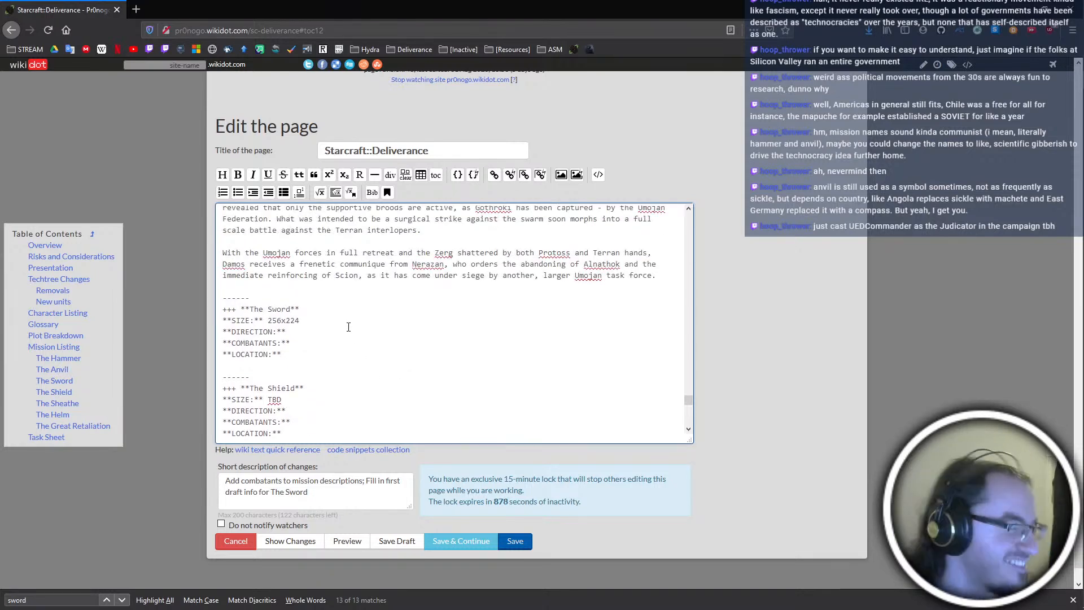
click(348, 327)
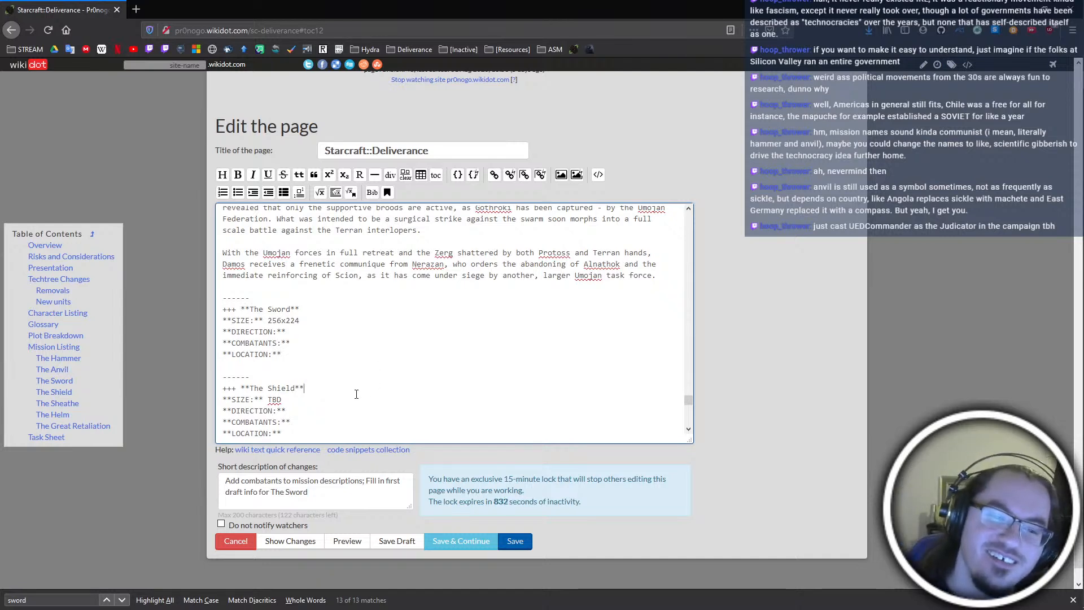
key(Down)
key(ctrl+shift+Left)
scroll(358, 395, down, 3)
text(256x256)
scroll(367, 334, up, 2)
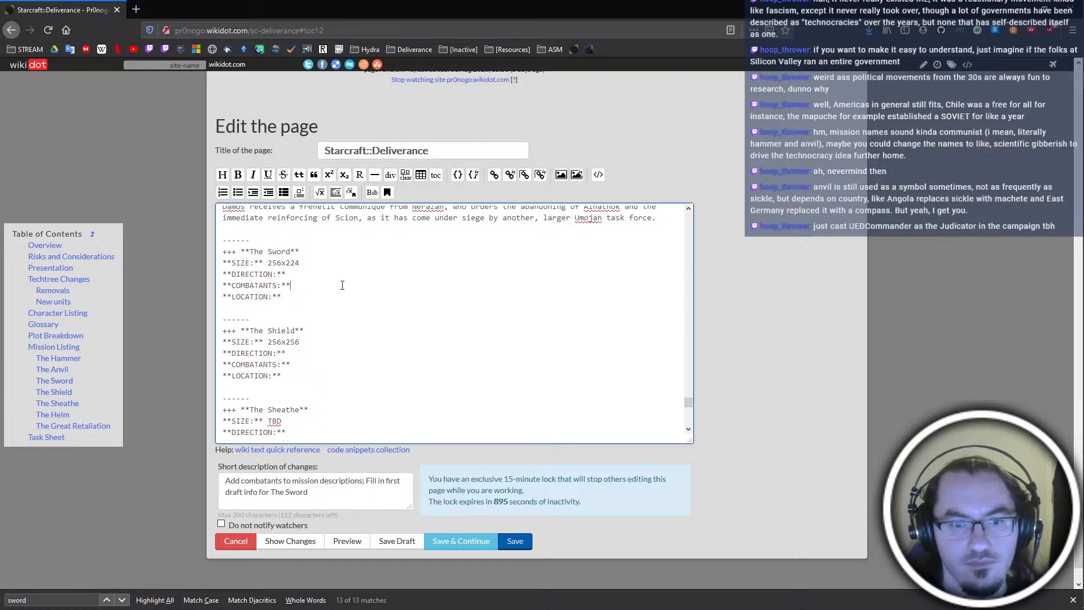
Add a trailing space after the combatants label in The Shield and the mission entries below it
click(305, 364)
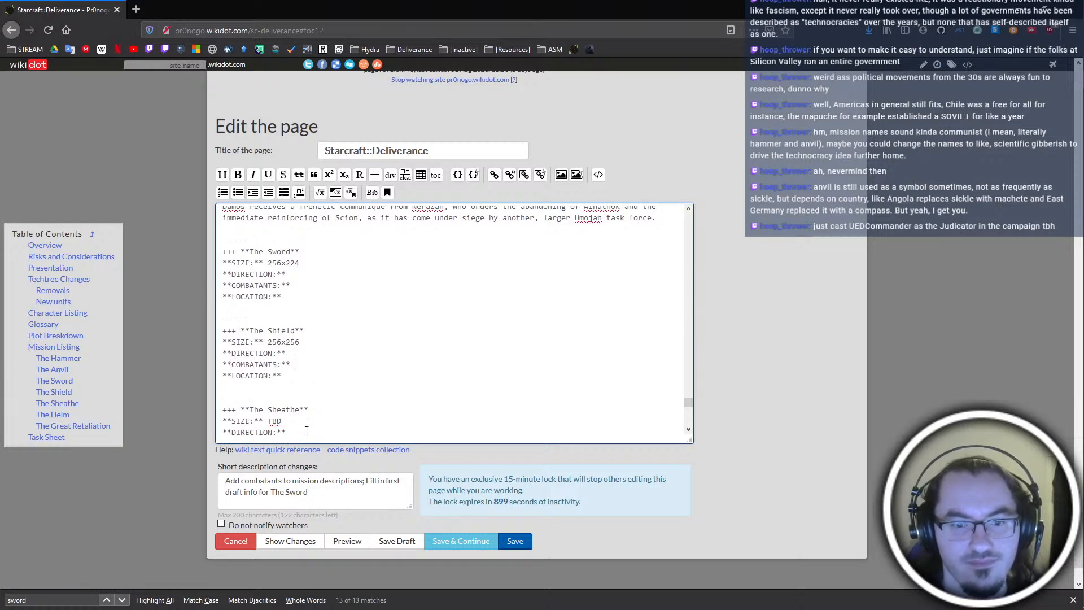
scroll(306, 431, down, 3)
click(302, 405)
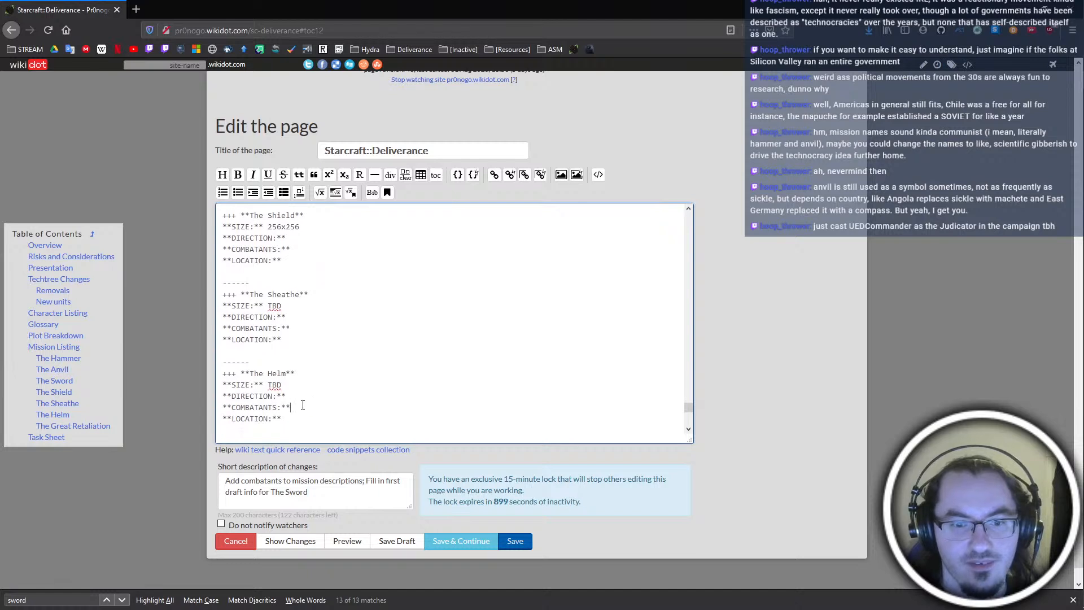
scroll(316, 341, down, 5)
scroll(307, 310, up, 7)
click(339, 295)
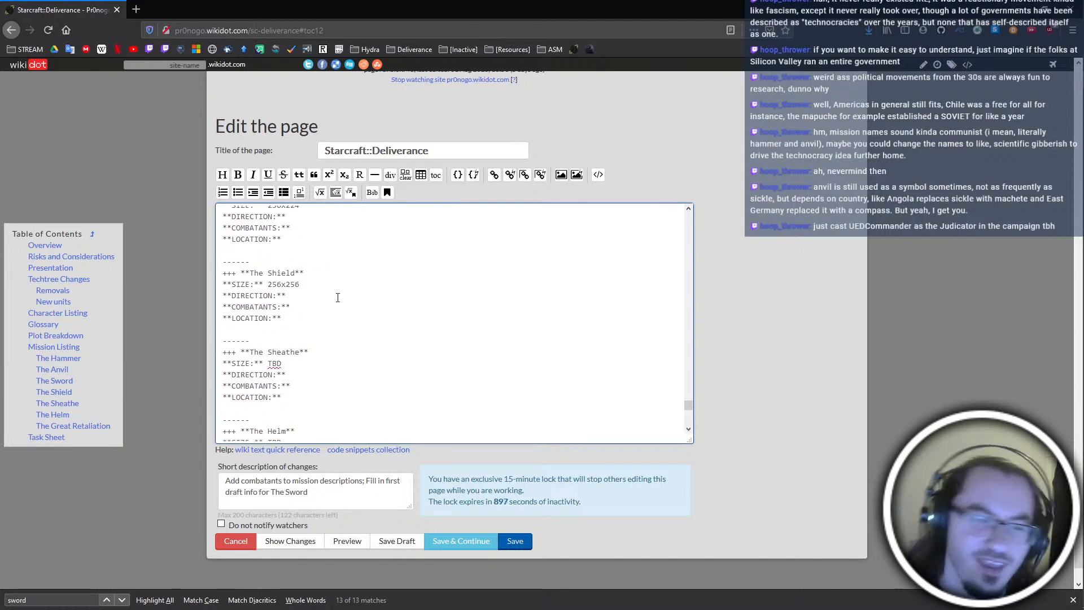
scroll(338, 298, up, 3)
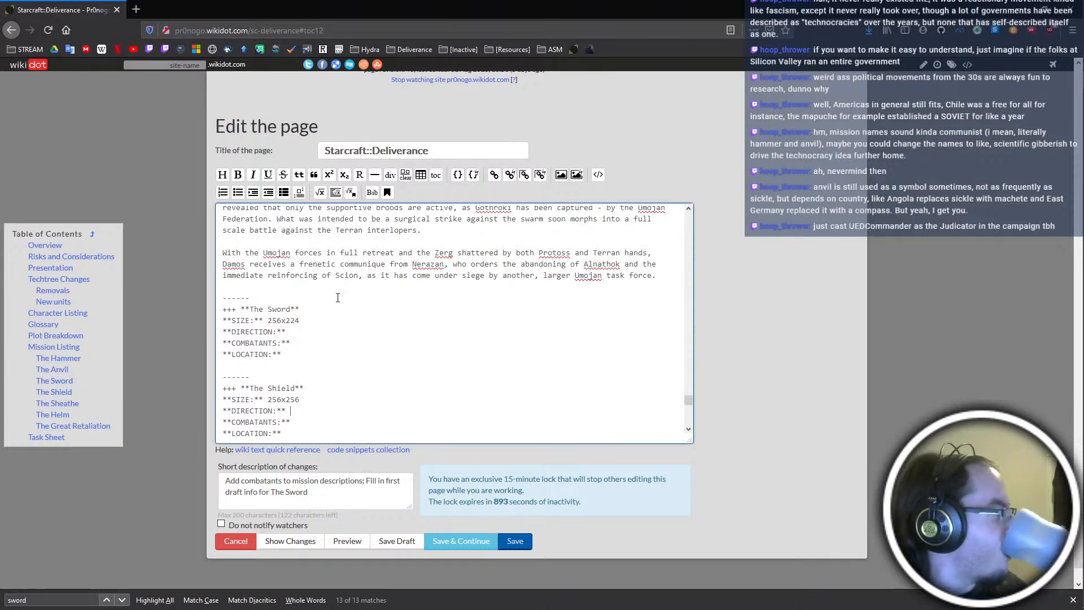
scroll(338, 297, down, 2)
click(348, 263)
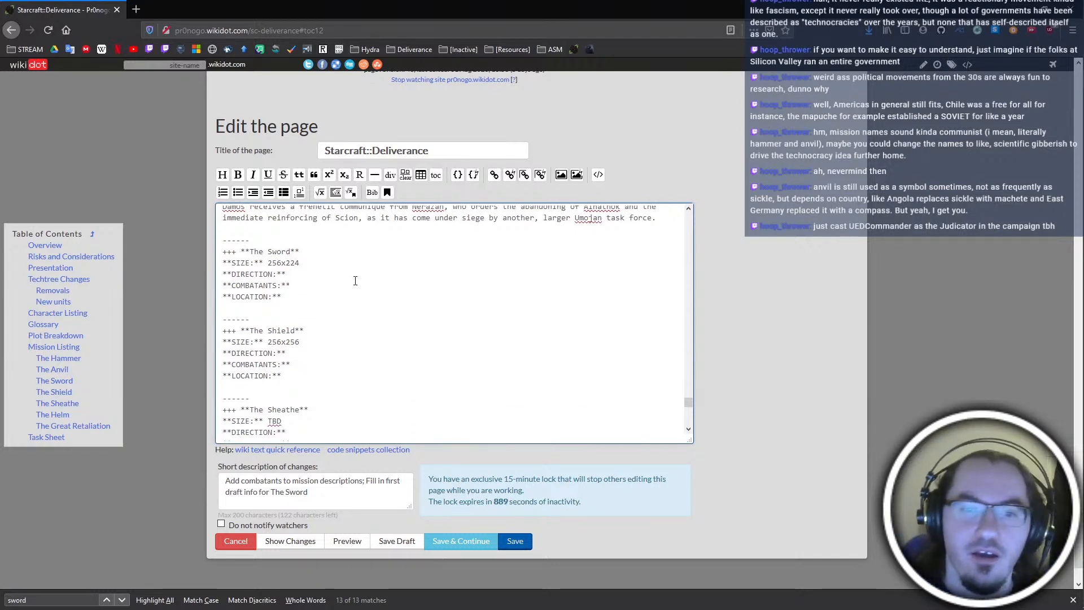
scroll(440, 301, up, 10)
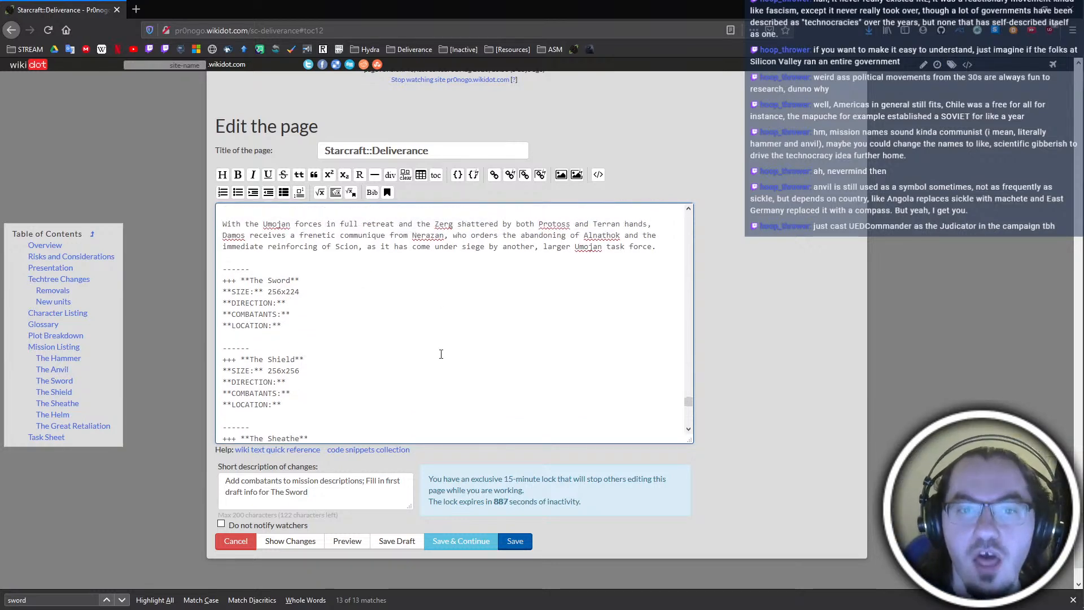
scroll(443, 390, down, 10)
scroll(444, 387, up, 1)
text(Grt)
key(BackSpace)
key(BackSpace)
key(BackSpace)
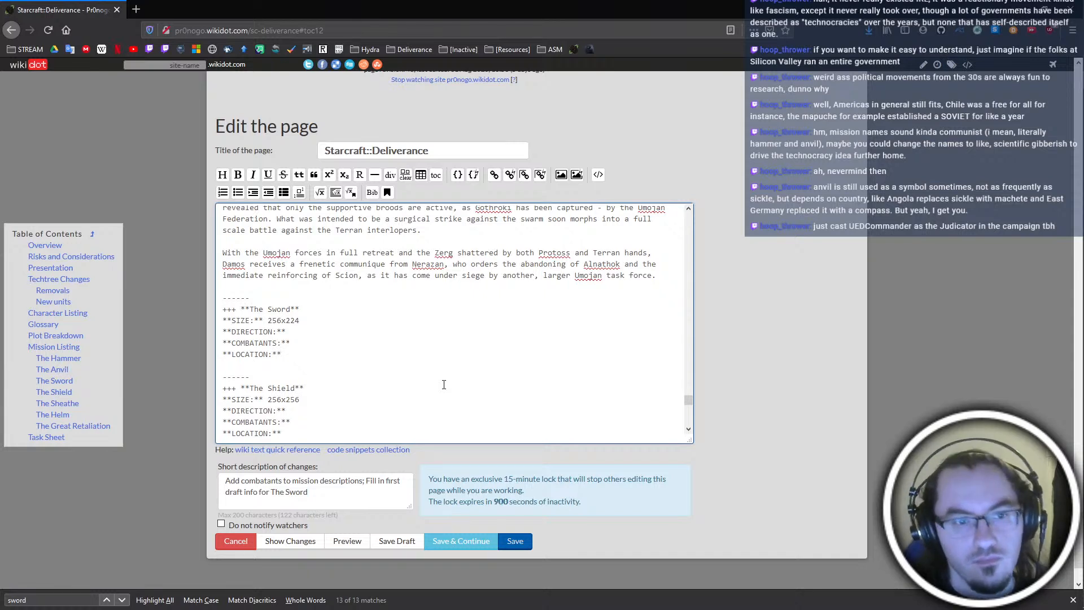
text(un)
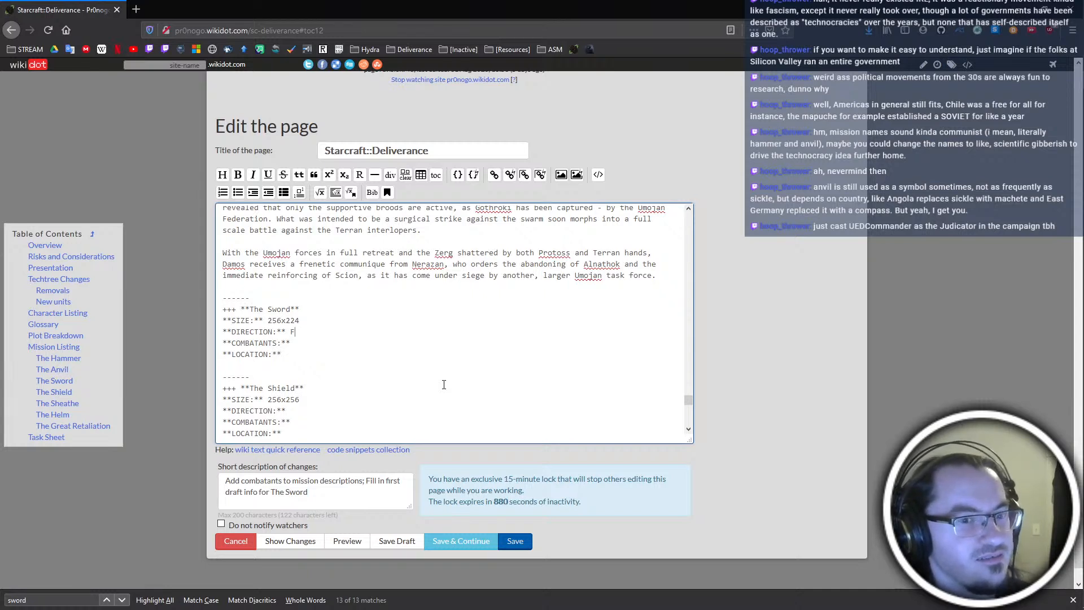
Fill in The Sword's direction as "Straightforward Protoss vs Terran"
text(Straig)
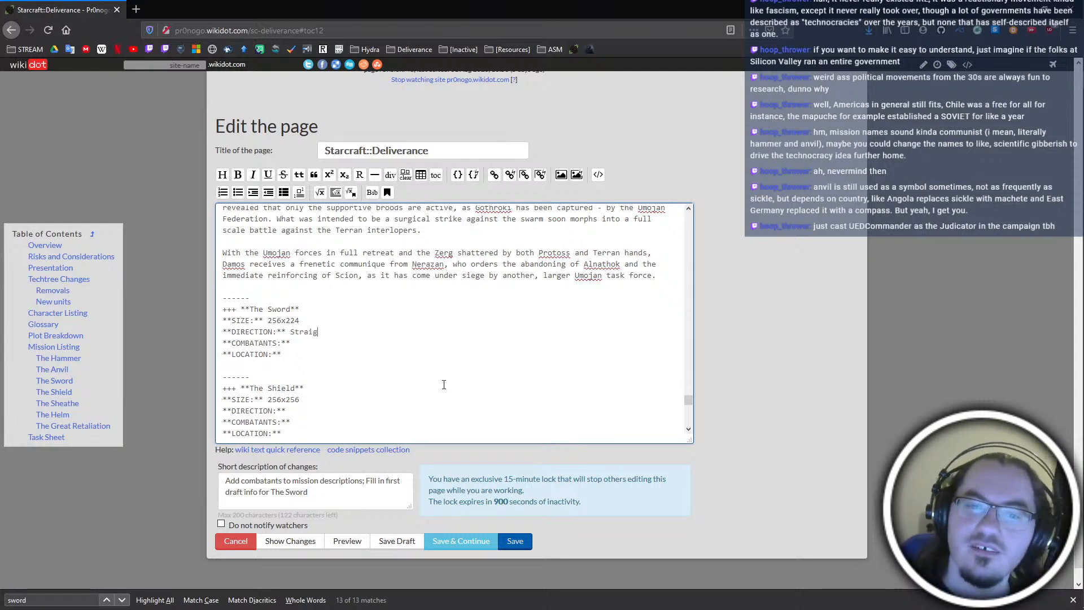
text(htforward)
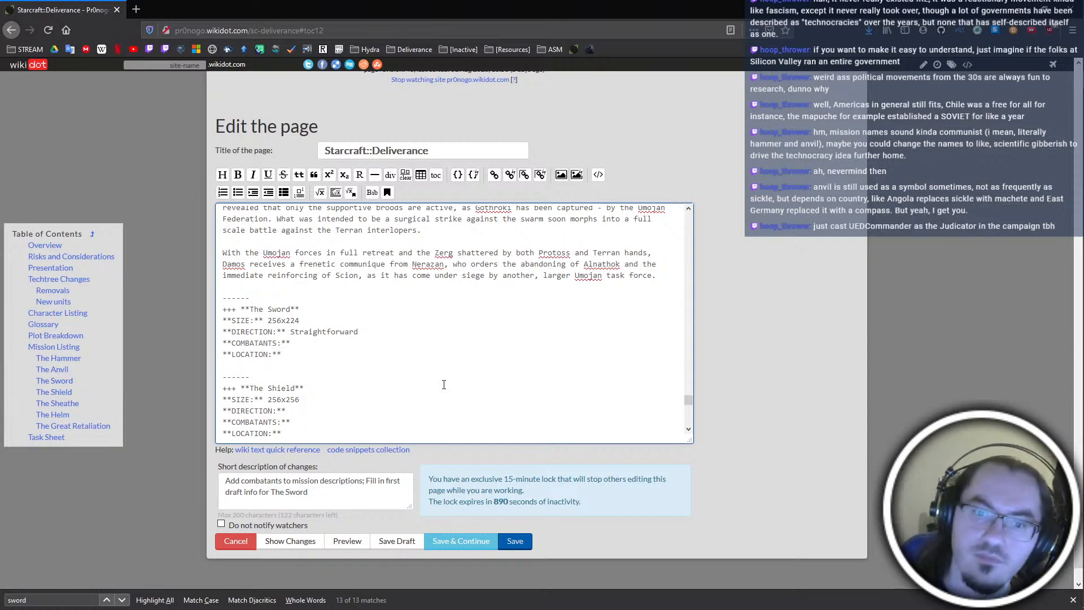
text(protoss)
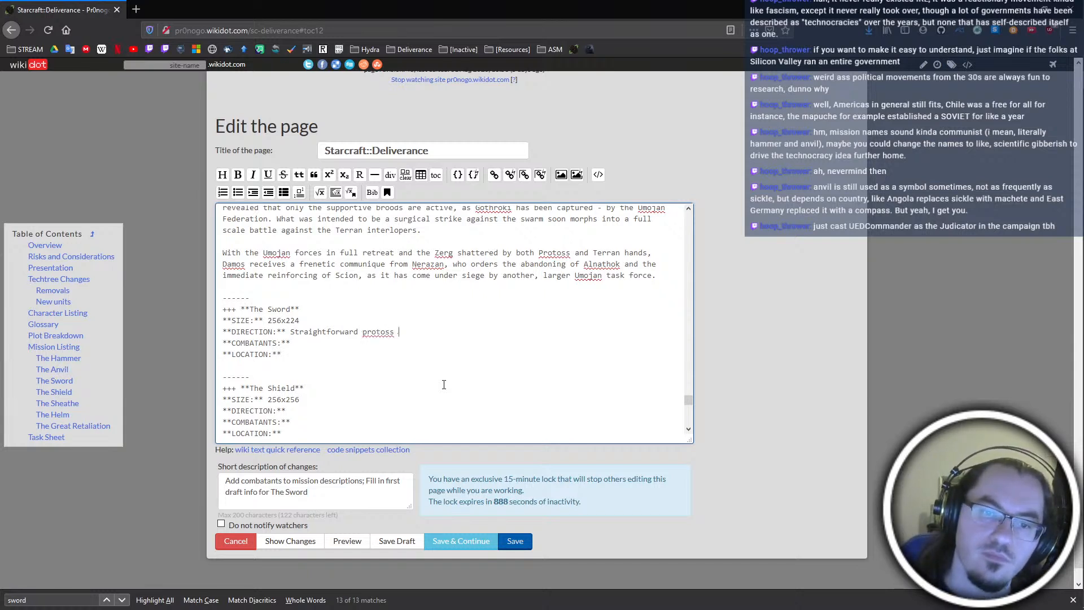
key(BackSpace)
key(BackSpace)
text(Protoss vs Terran)
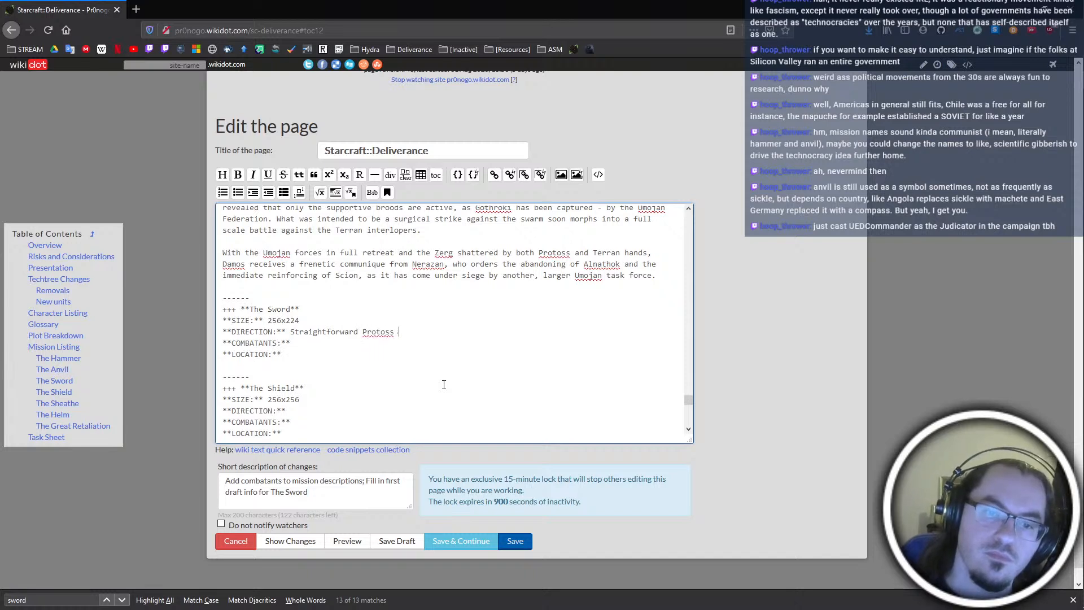
key(Down)
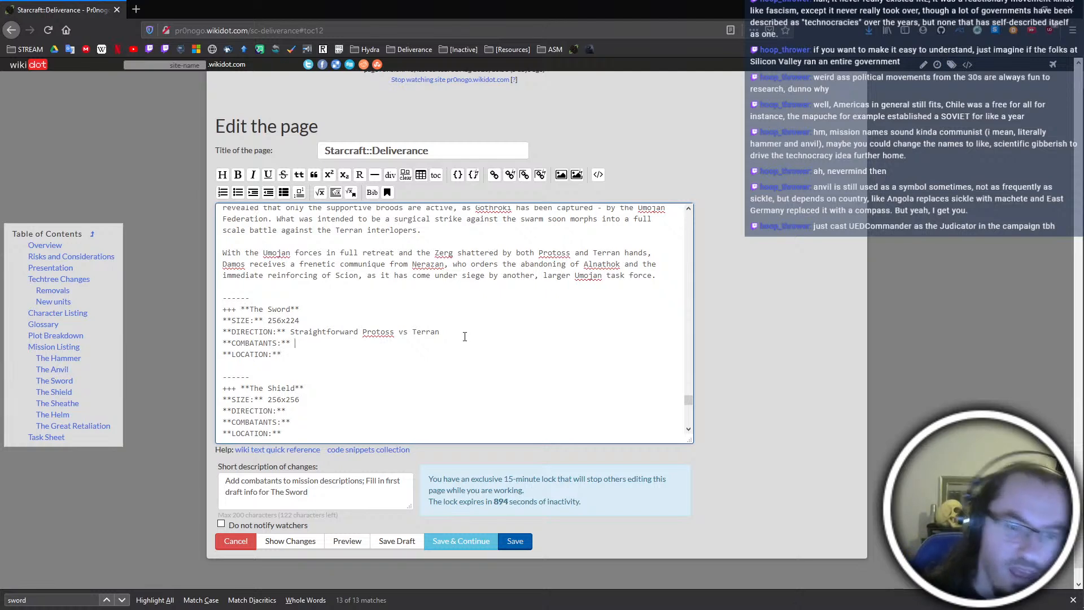
Look over The Sword's surrounding entries and its terrain map in ScmDraft, and return to the wiki editor
scroll(464, 336, up, 2)
scroll(462, 339, down, 2)
scroll(462, 339, up, 4)
scroll(462, 339, down, 6)
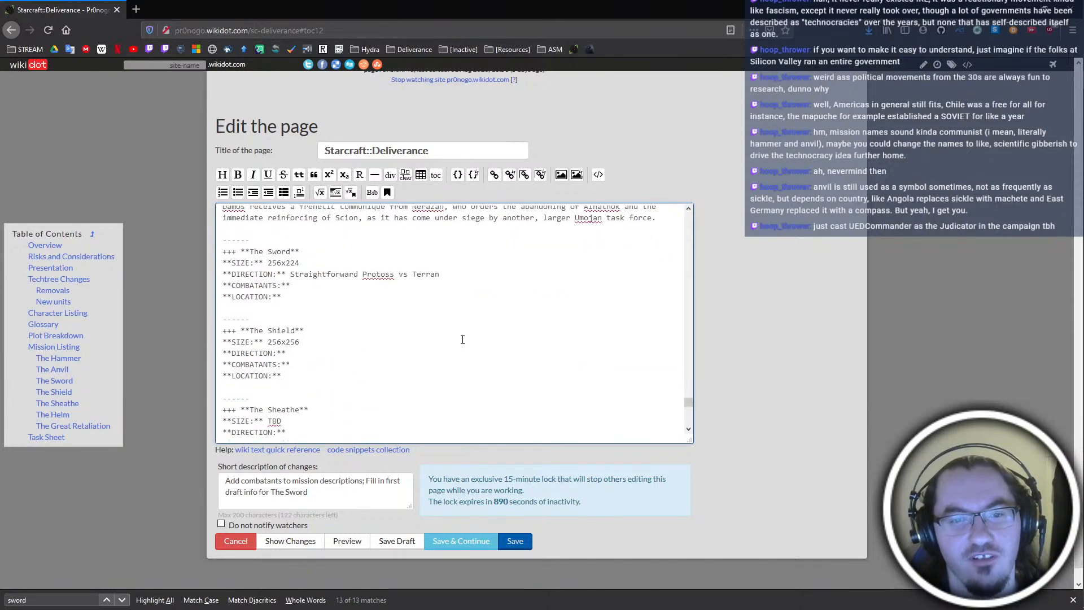
scroll(462, 339, up, 3)
scroll(464, 361, down, 2)
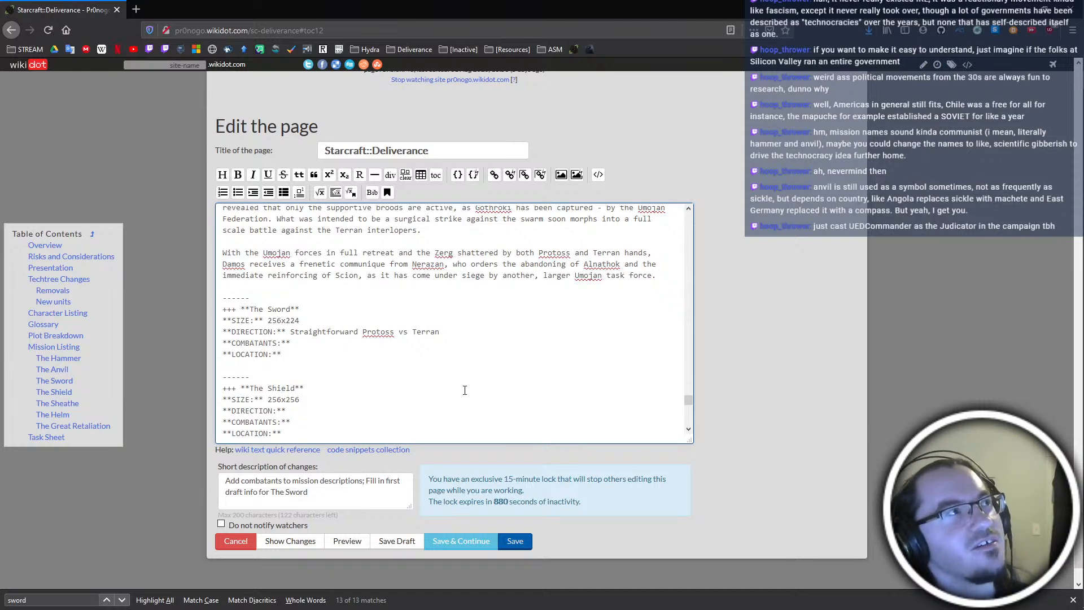
key(alt+Tab)
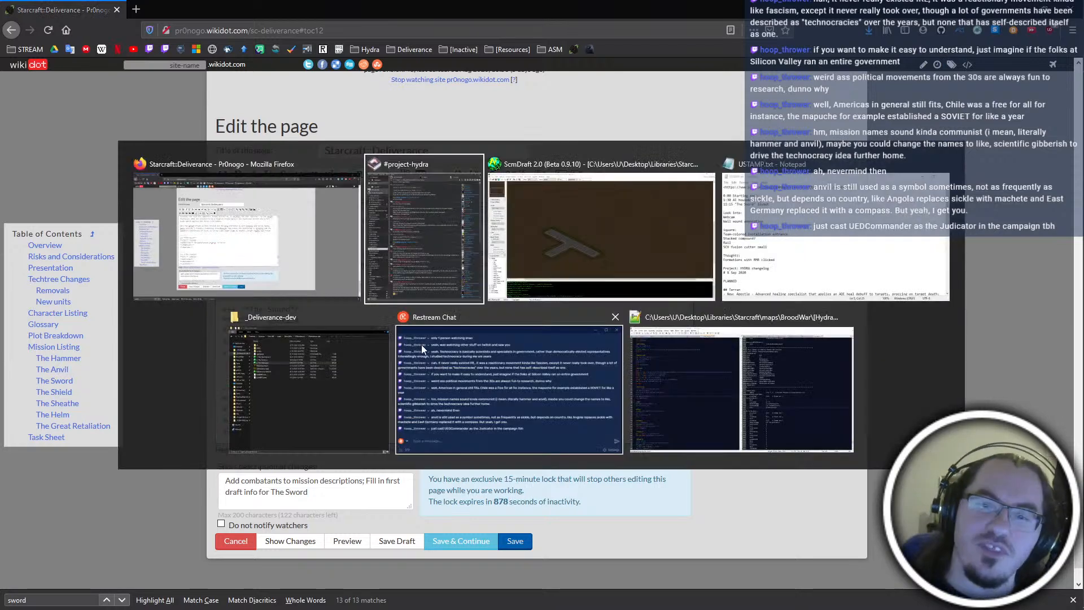
click(52, 77)
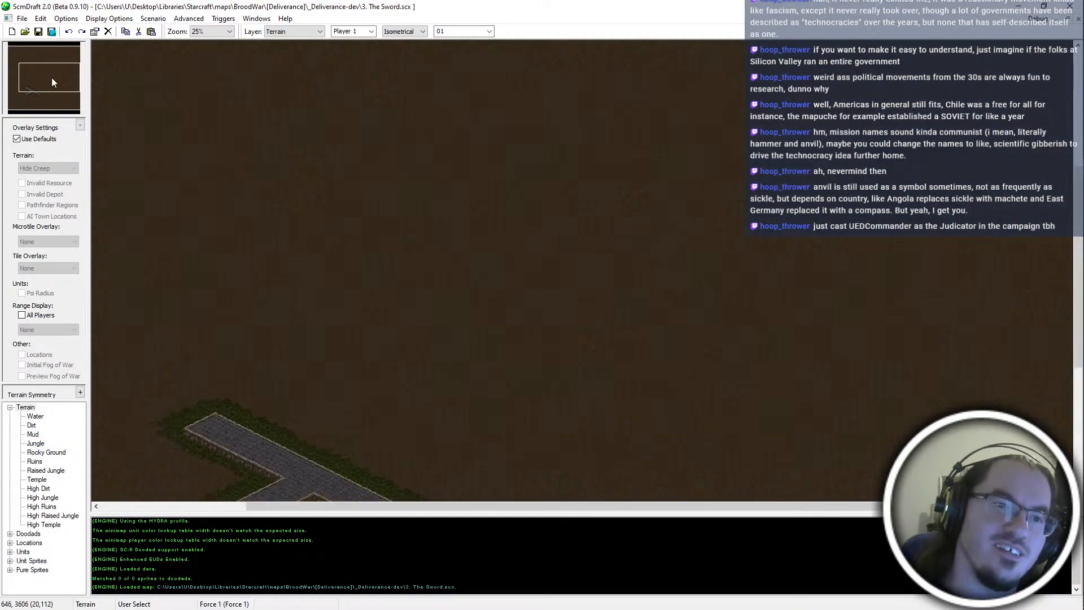
key(alt+Tab)
Extend The Sword's direction line with ", with minor Zerg involvement"
key(Up)
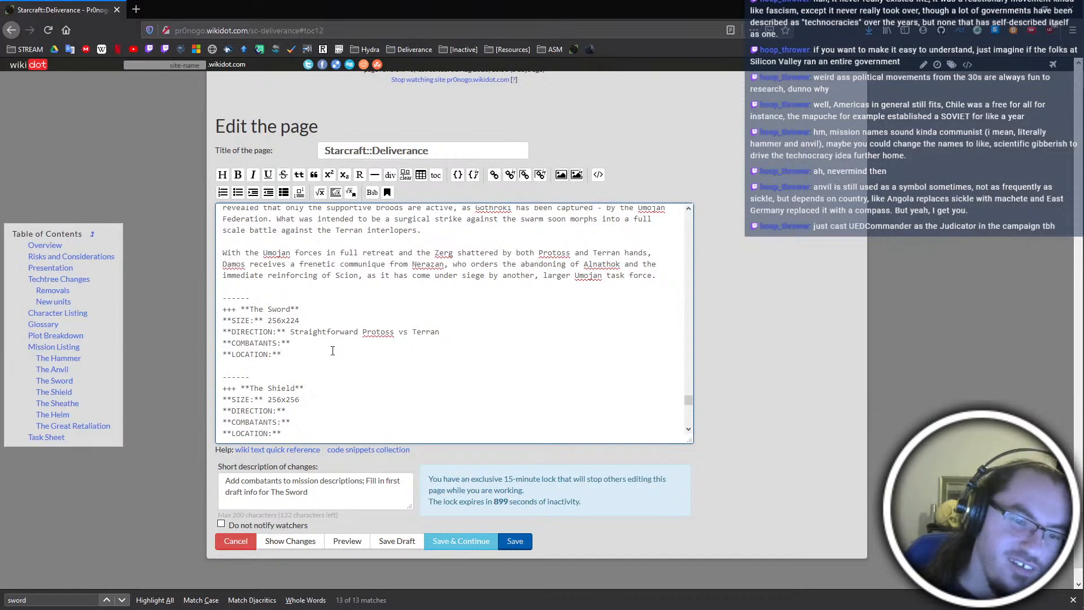
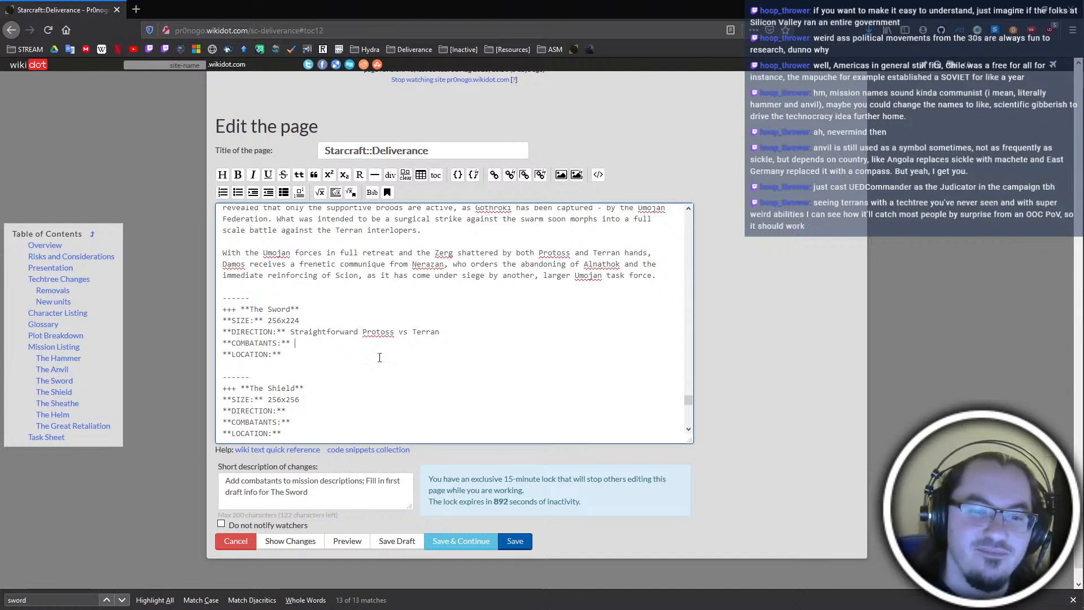
text(;)
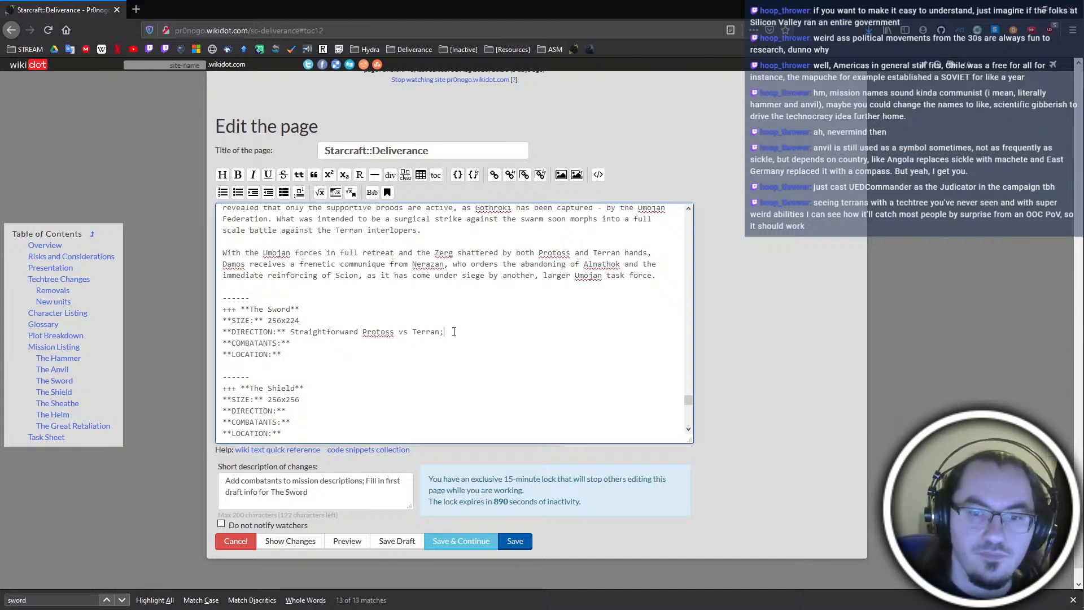
key(BackSpace)
text(, with min)
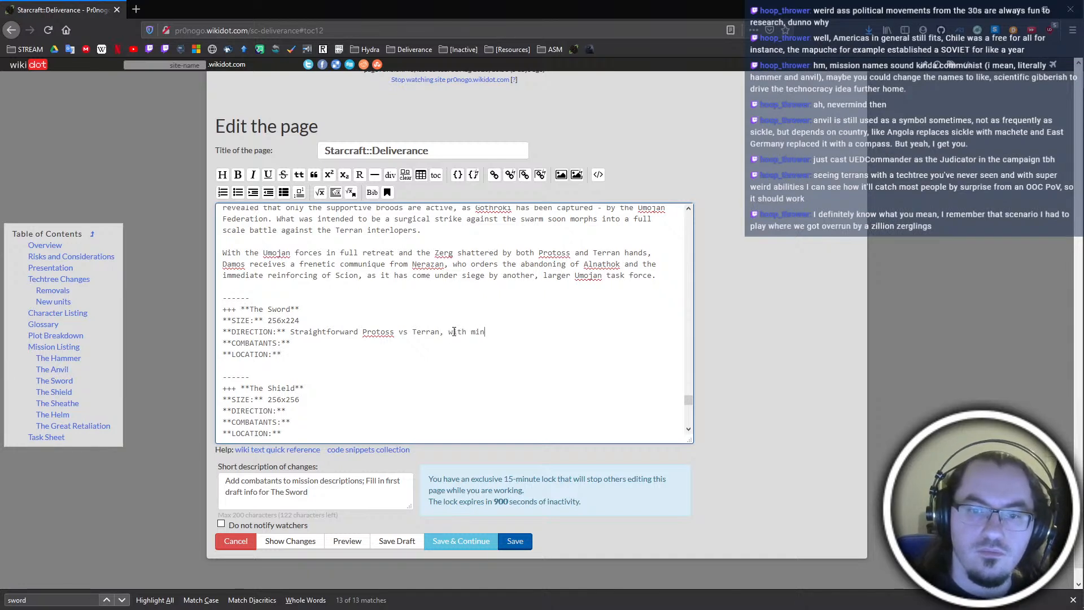
text(or Zerg involvement)
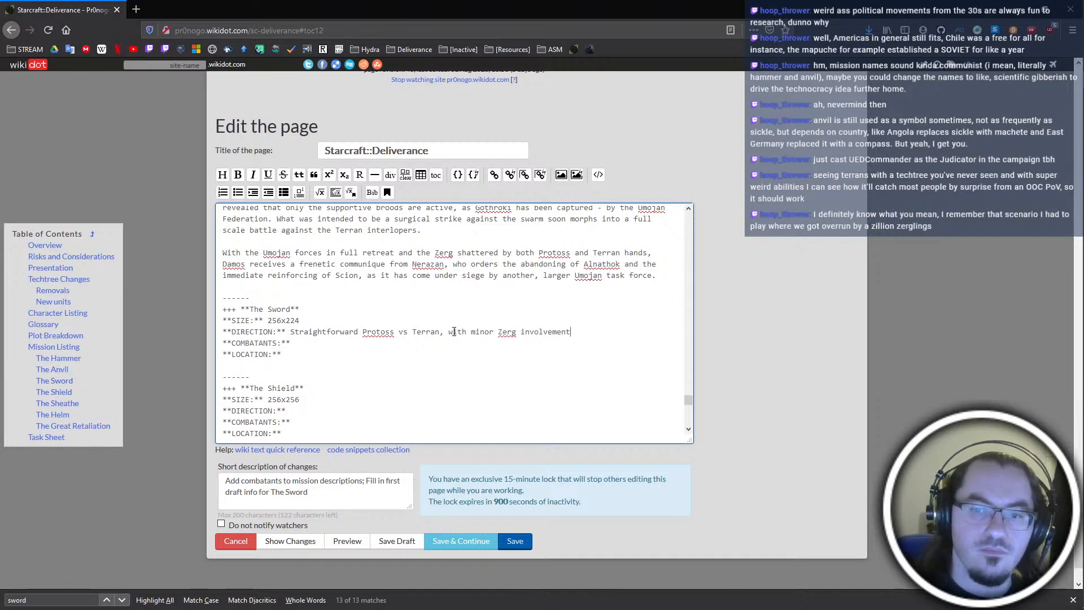
key(Down)
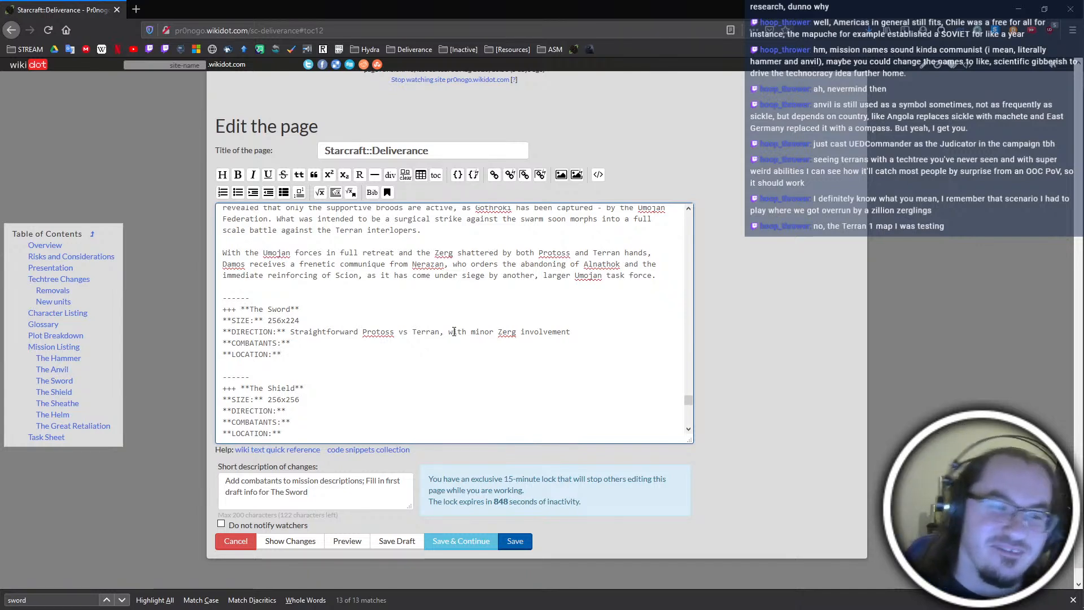
scroll(454, 332, down, 4)
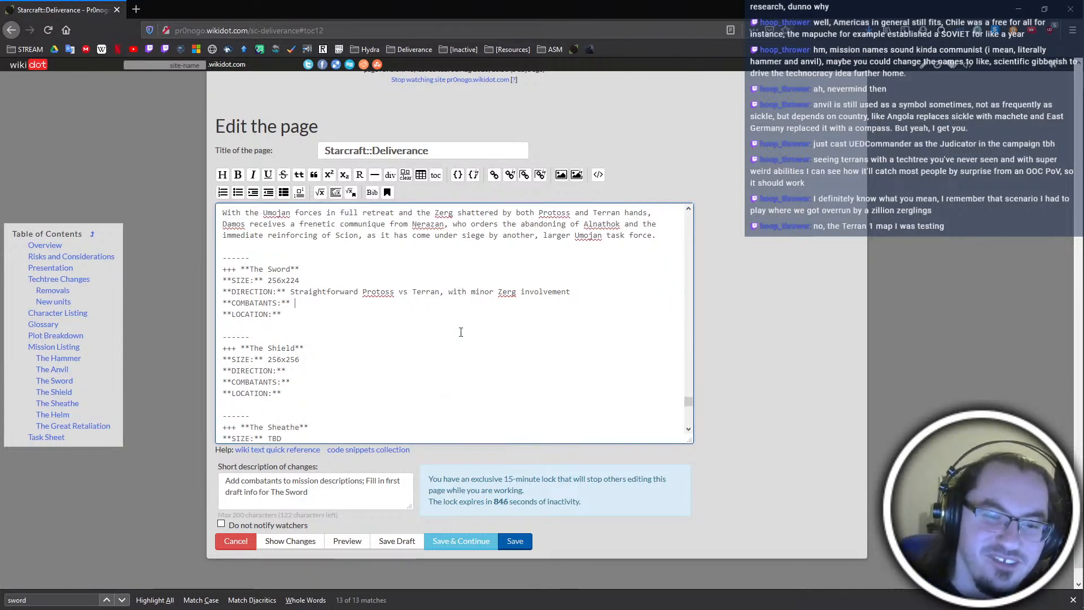
scroll(487, 337, up, 2)
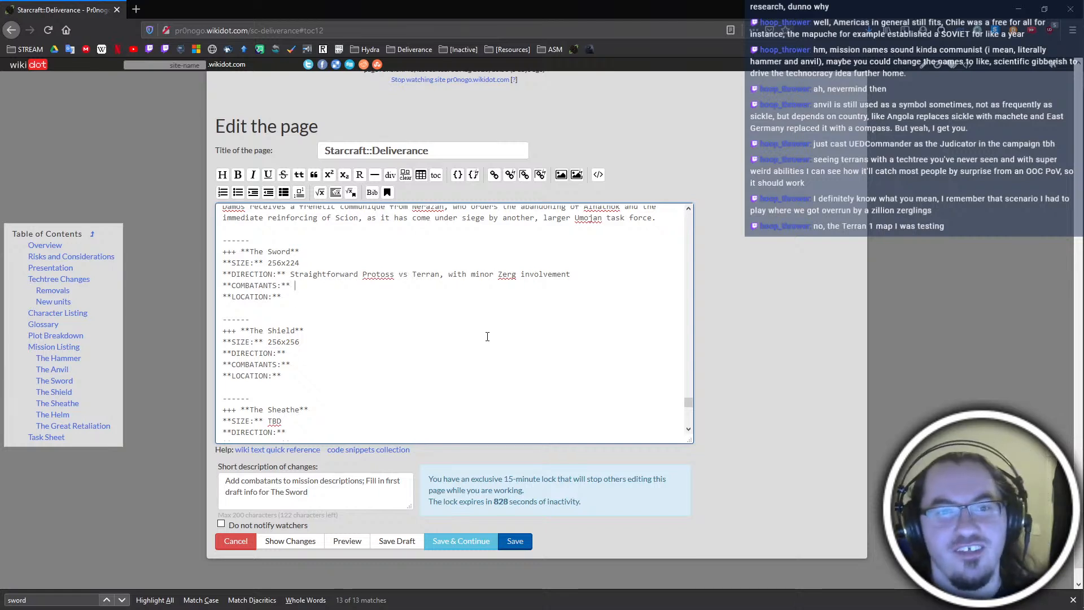
scroll(487, 337, up, 2)
scroll(487, 337, down, 3)
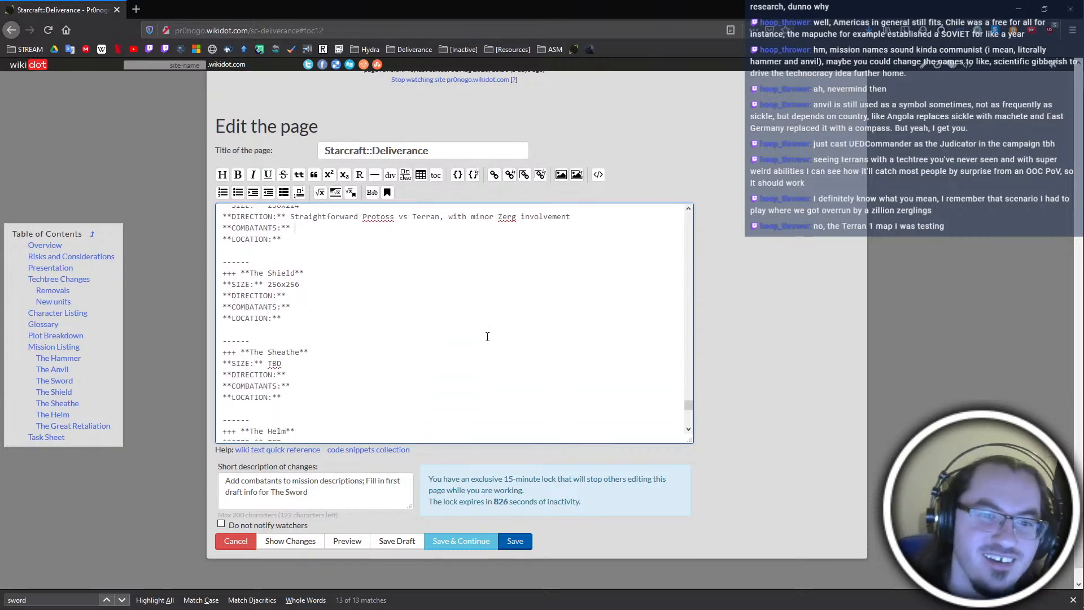
scroll(487, 337, up, 1)
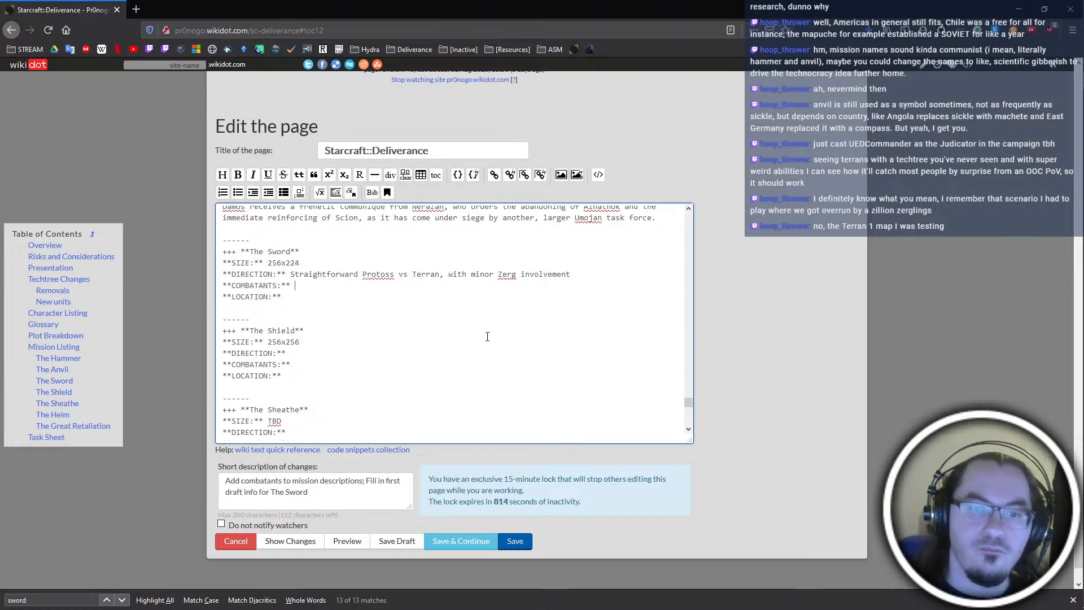
Replace "AI" with "two Protoss" before "allies" in The Anvil's combatants line
scroll(487, 337, up, 7)
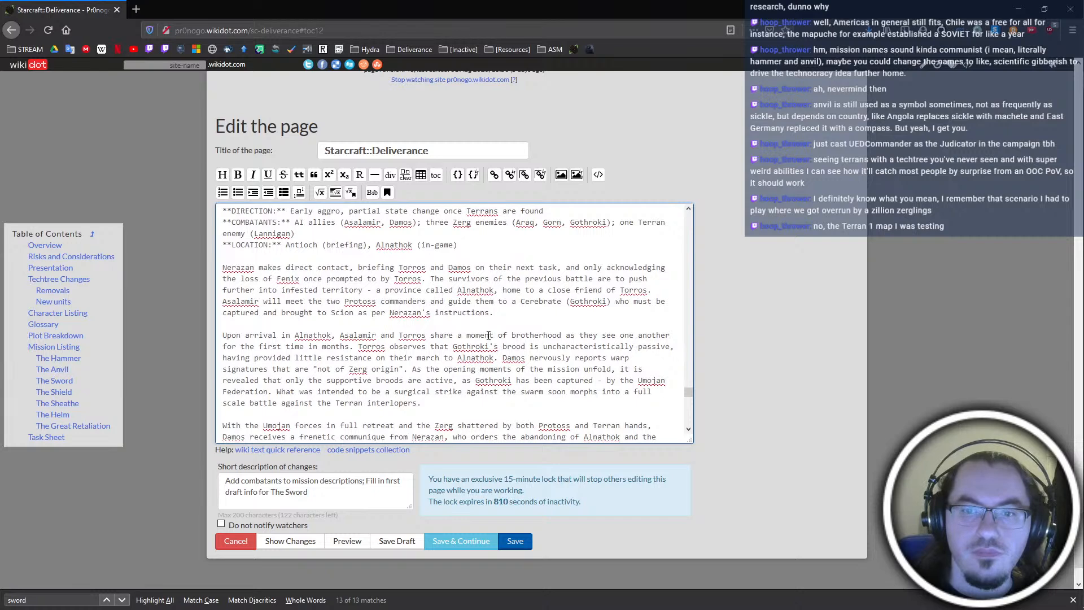
scroll(468, 221, down, 6)
scroll(339, 223, up, 6)
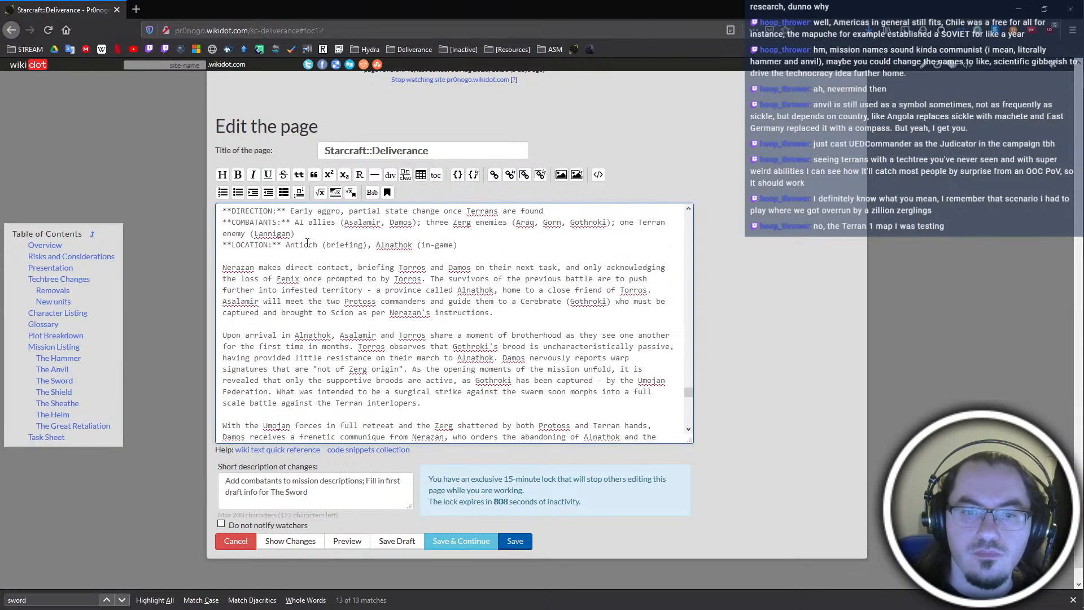
double_click(297, 223)
text(Protoss)
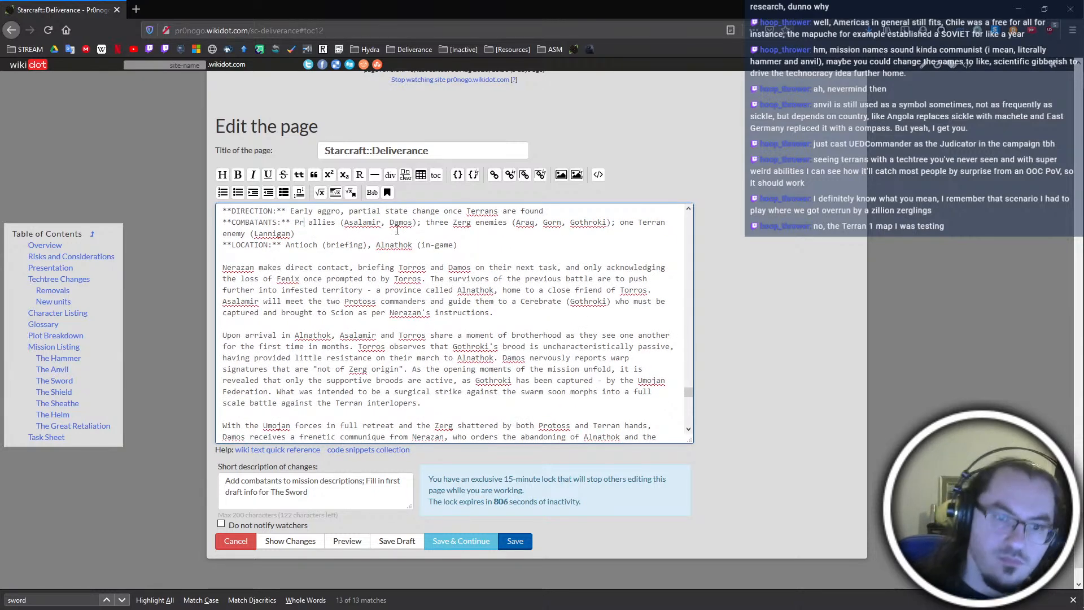
scroll(335, 354, up, 6)
scroll(335, 354, down, 1)
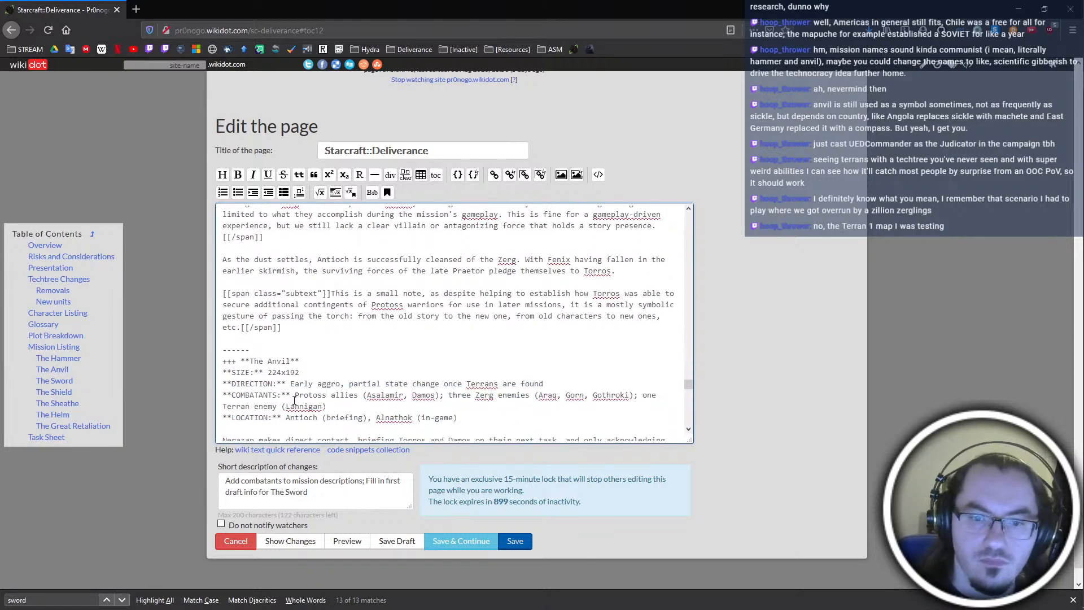
click(295, 395)
text(two)
Replace "AI" with "two Protoss" before "allies" in The Hammer's combatants line
scroll(288, 316, up, 6)
scroll(285, 290, up, 12)
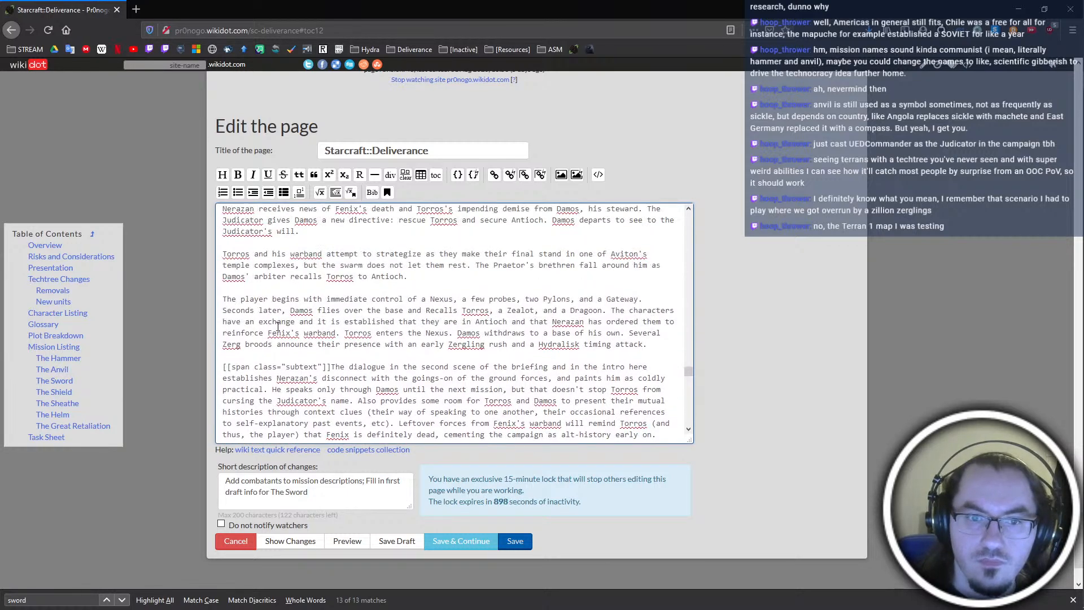
scroll(292, 321, down, 5)
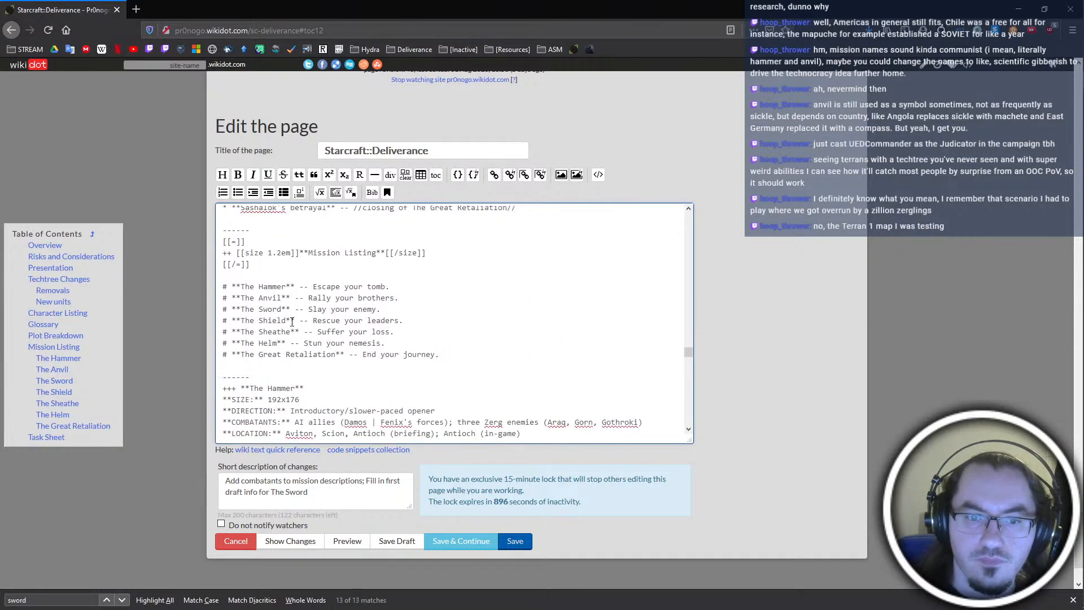
click(312, 350)
key(Left)
key(Left)
key(ctrl+shift+Left)
text(two Protoss)
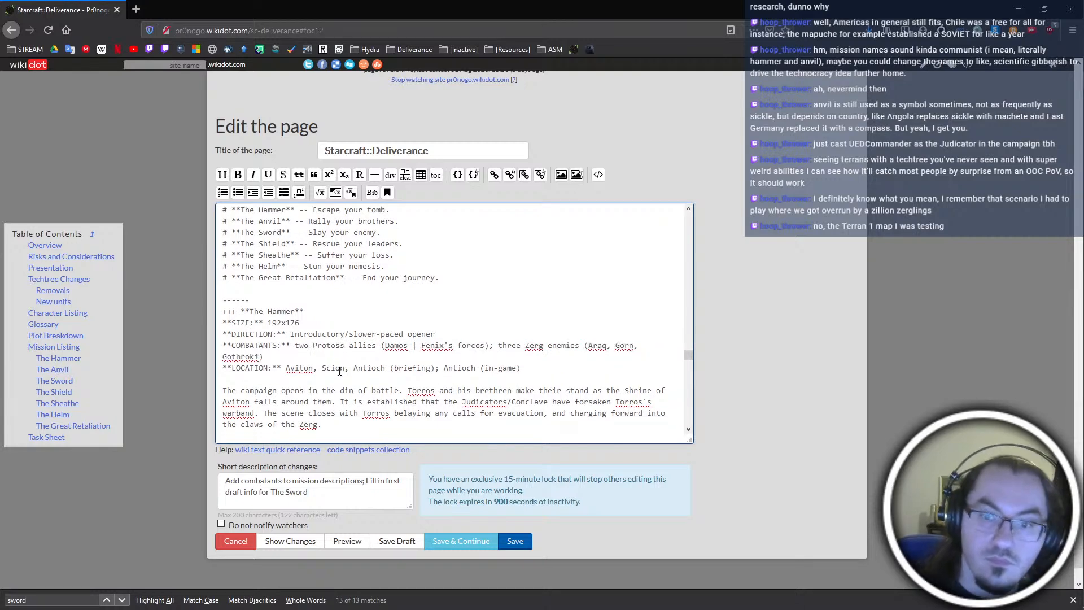
Replace the vertical bar between Damos and Fenix's forces in The Hammer's combatants line with a comma
scroll(316, 355, down, 8)
scroll(320, 360, up, 5)
scroll(339, 370, up, 2)
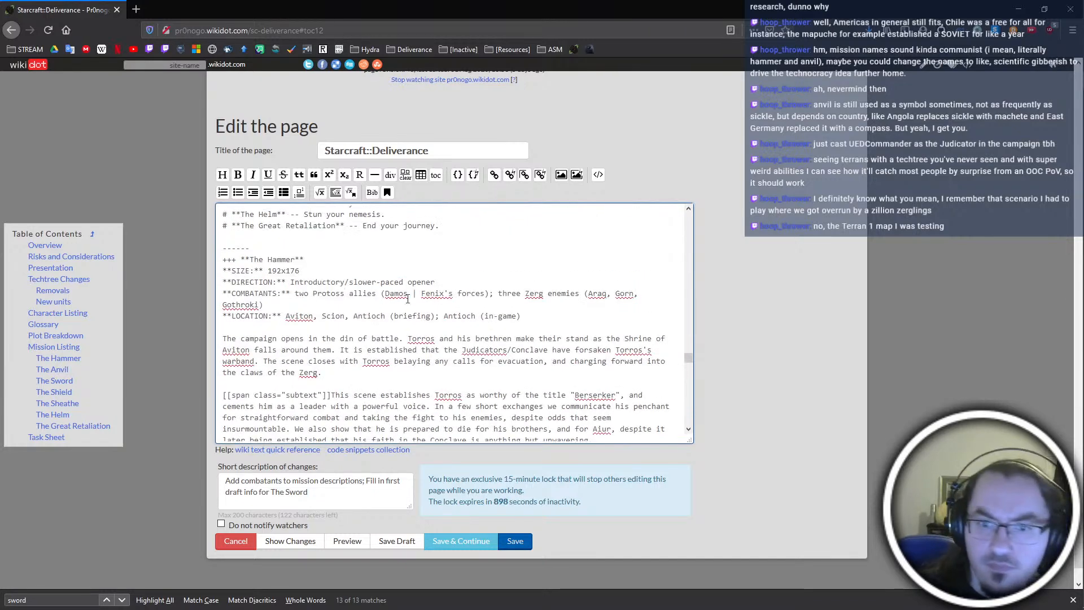
click(421, 294)
key(BackSpace)
key(BackSpace)
text(,)
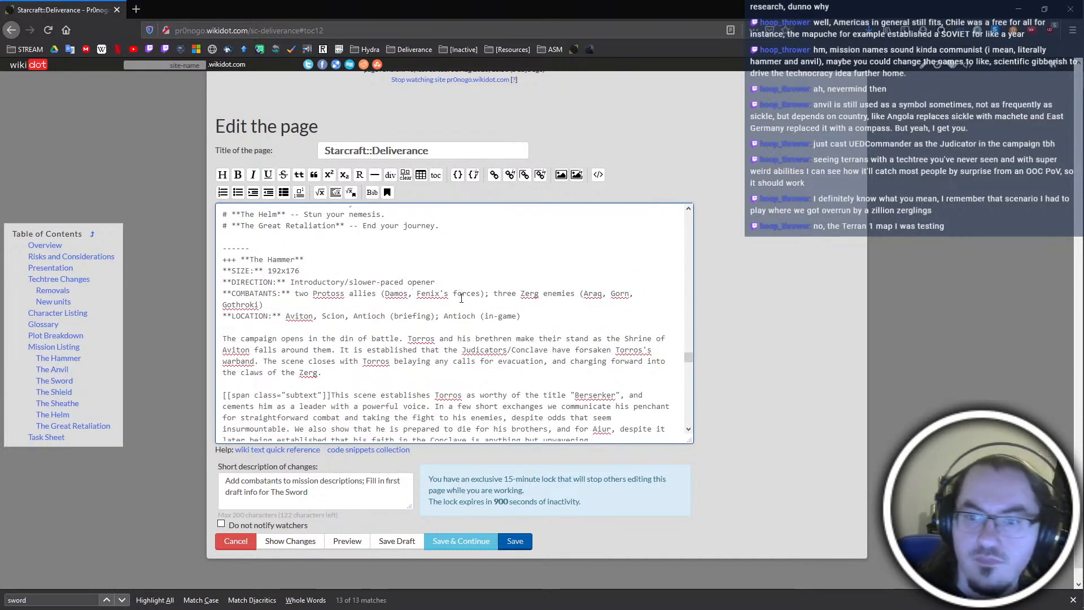
Start The Sword's combatants line with "two Protoss allies ()" and place the cursor inside the empty parentheses
scroll(456, 296, down, 5)
scroll(452, 298, down, 3)
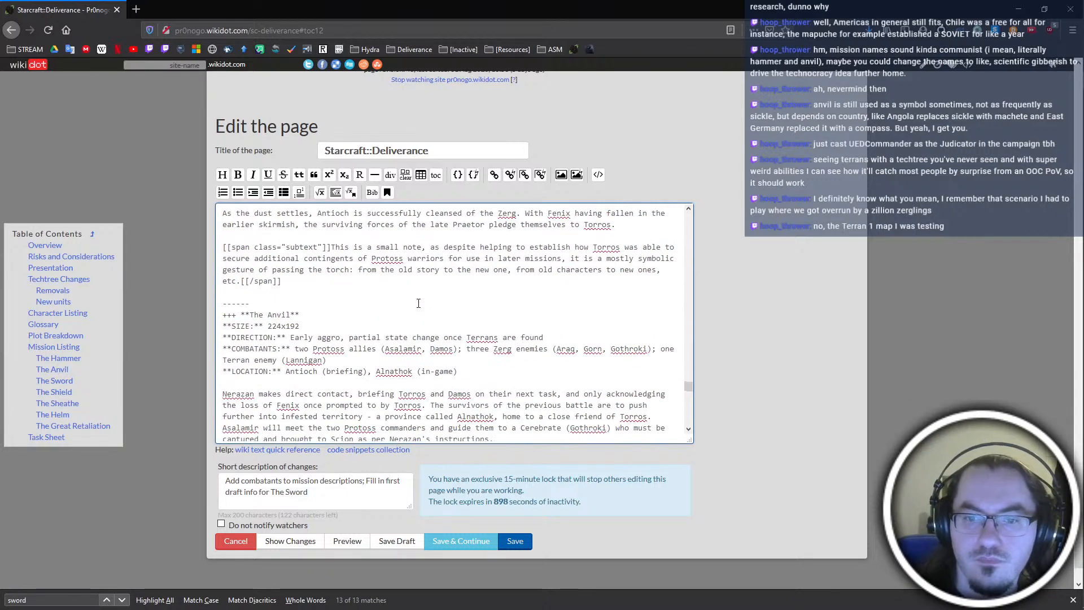
scroll(425, 352, down, 5)
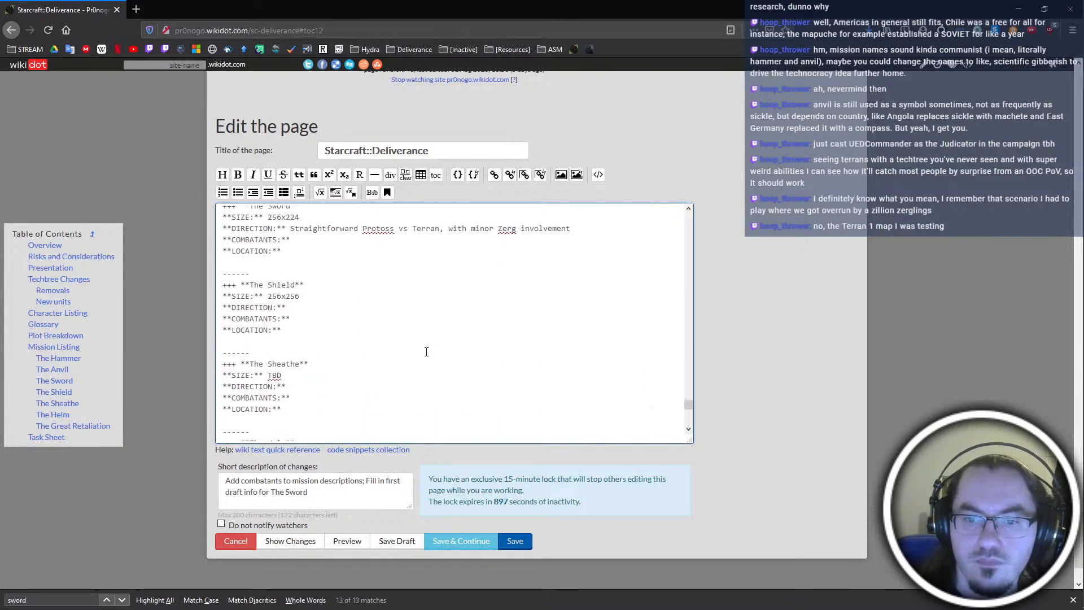
click(432, 237)
text(Protoss)
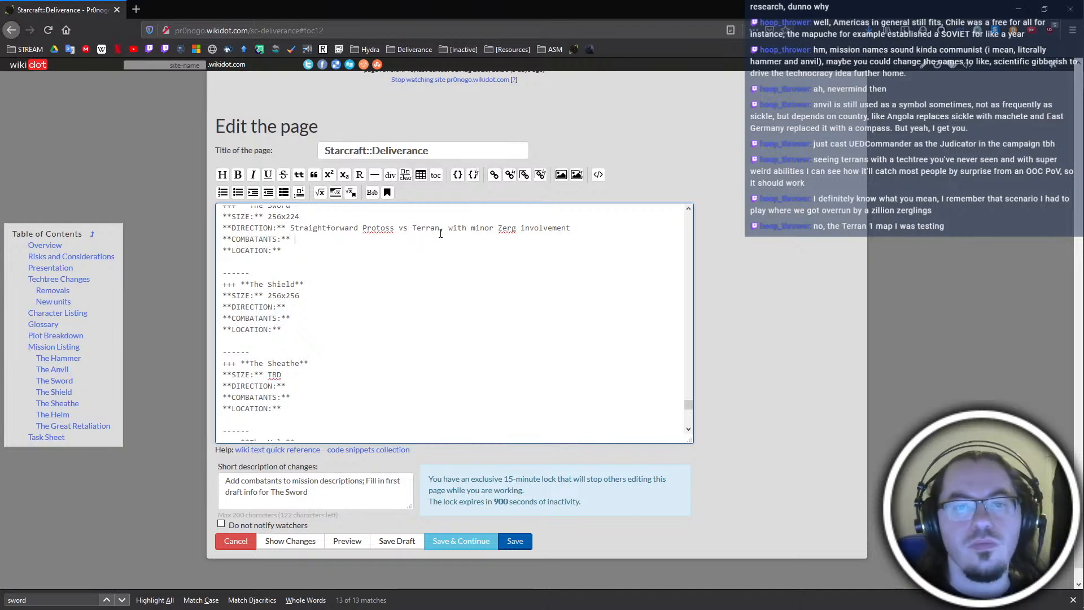
key(BackSpace)
key(BackSpace)
key(BackSpace)
key(BackSpace)
key(BackSpace)
key(BackSpace)
key(BackSpace)
text(two Protoss allies ())
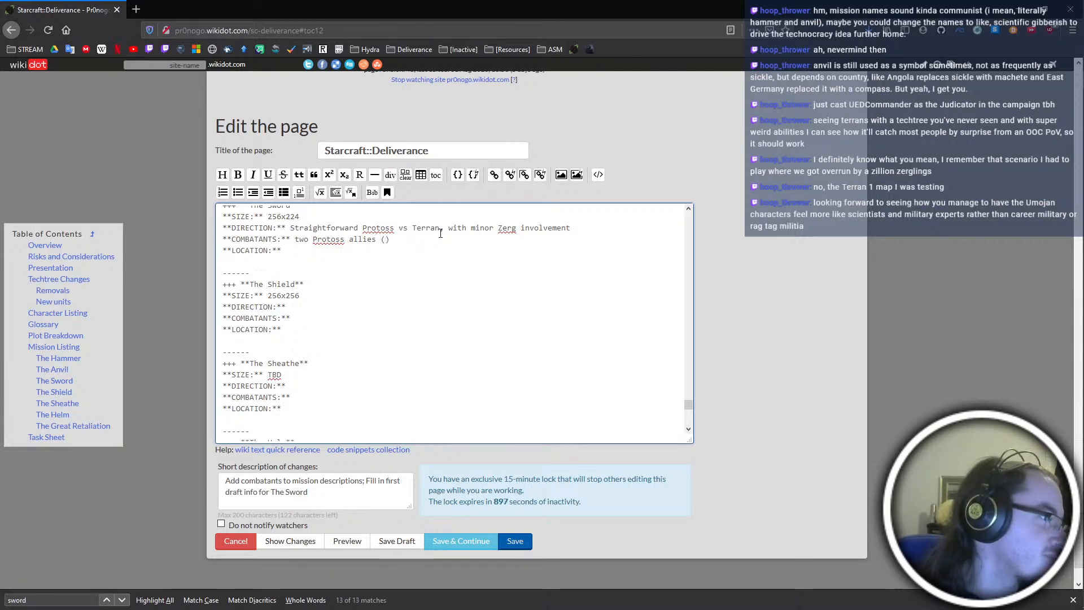
key(Left)
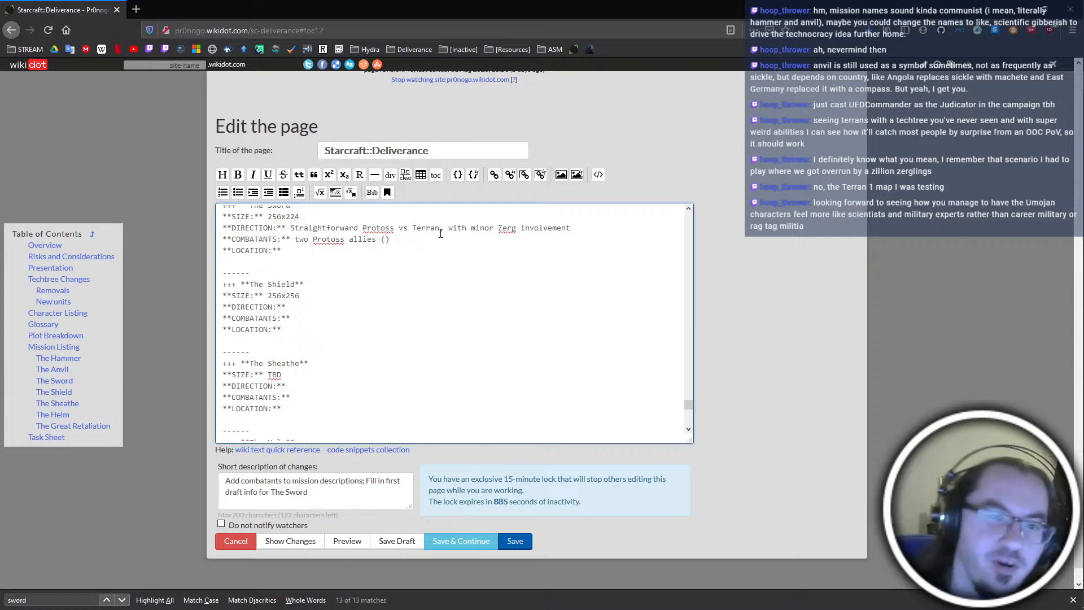
Look over the character listing, glossary and plot breakdown on the wiki page for The Sword's combatants
scroll(726, 384, up, 3)
scroll(726, 384, down, 2)
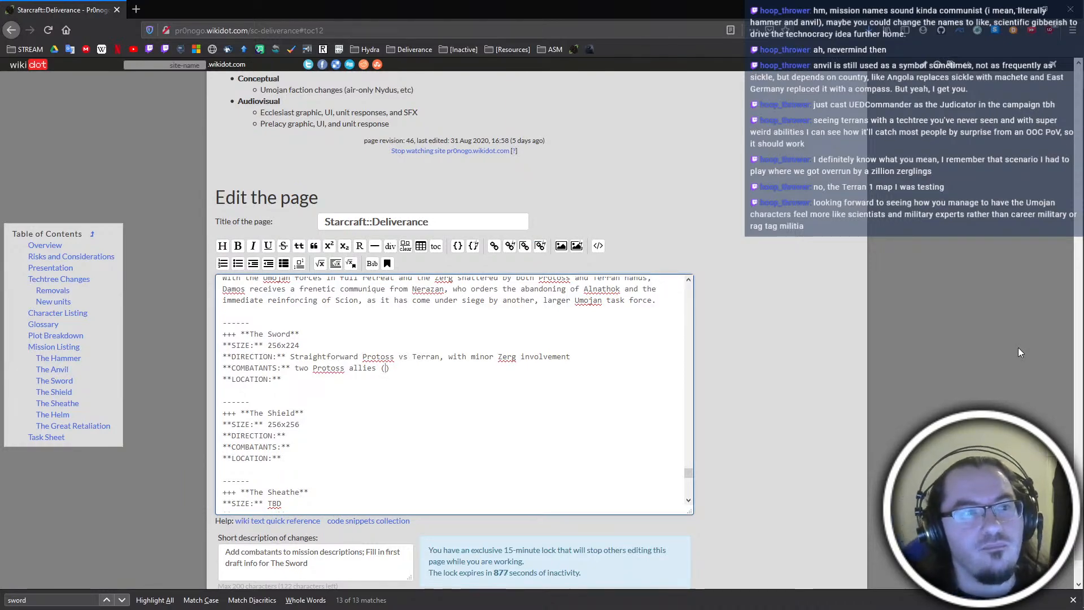
scroll(760, 468, up, 20)
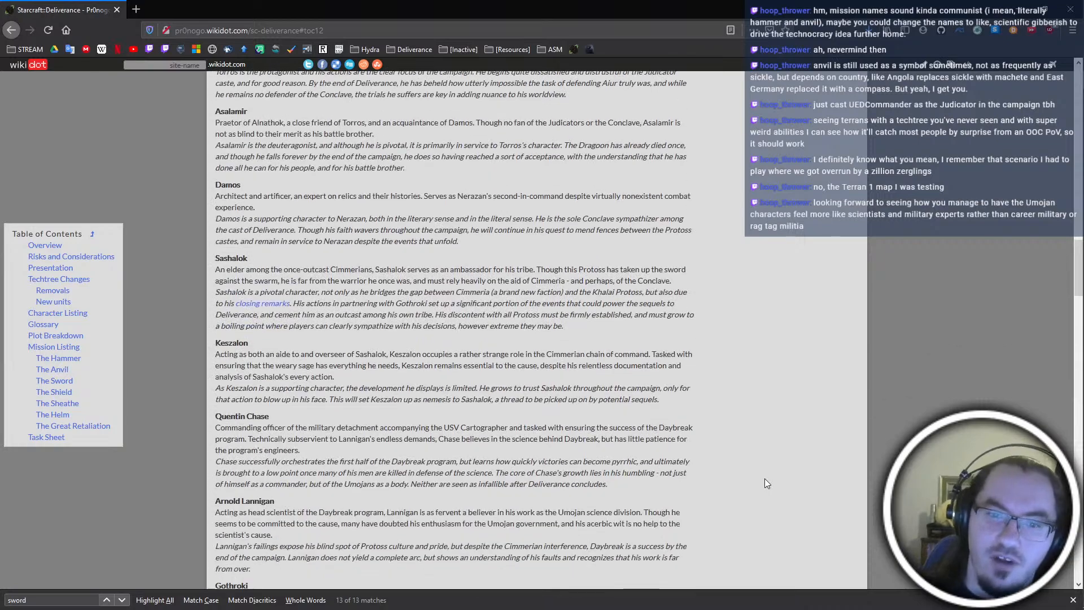
scroll(763, 480, down, 10)
scroll(313, 326, down, 3)
scroll(313, 326, down, 5)
scroll(339, 350, up, 10)
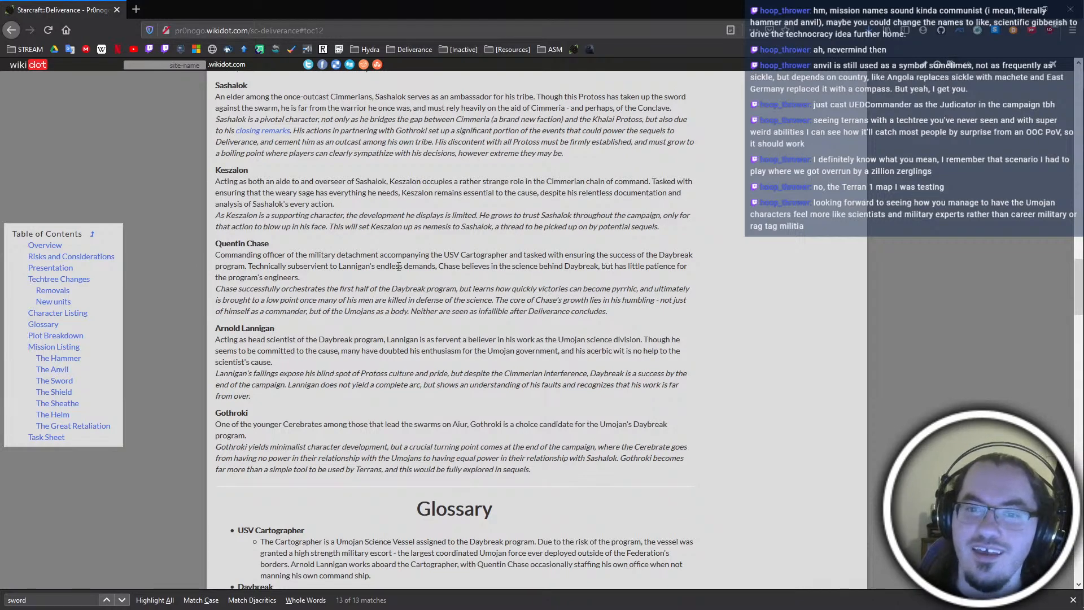
scroll(236, 258, down, 3)
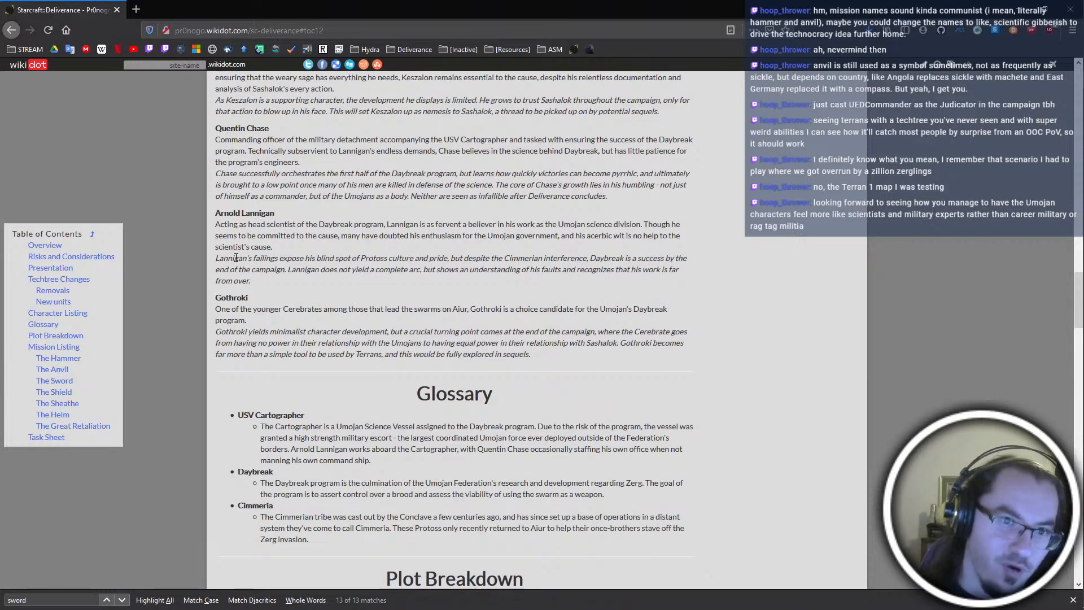
scroll(235, 258, down, 3)
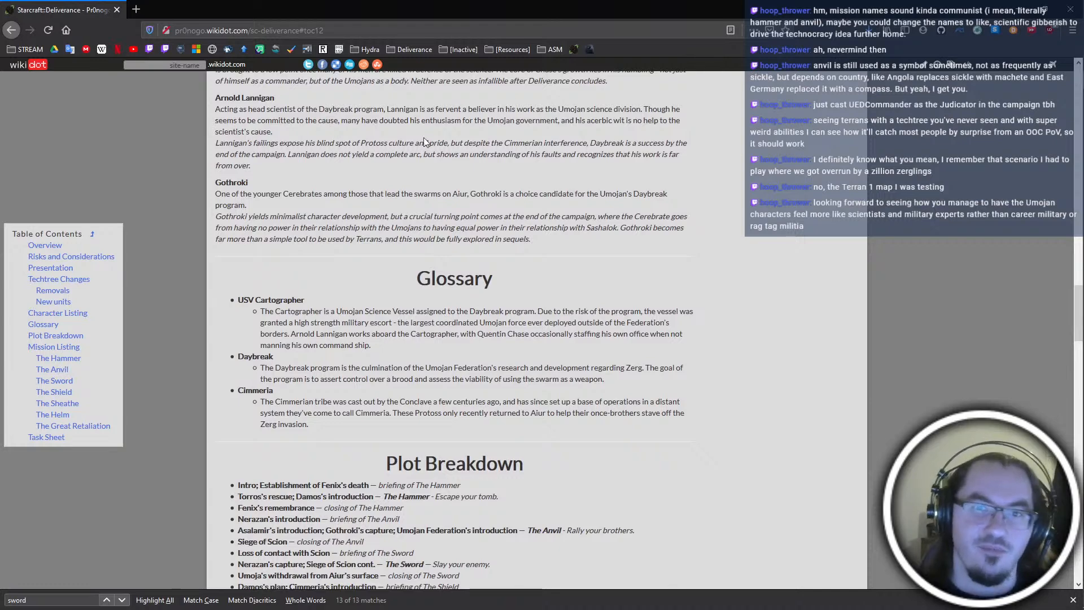
scroll(284, 158, up, 1)
scroll(503, 107, down, 3)
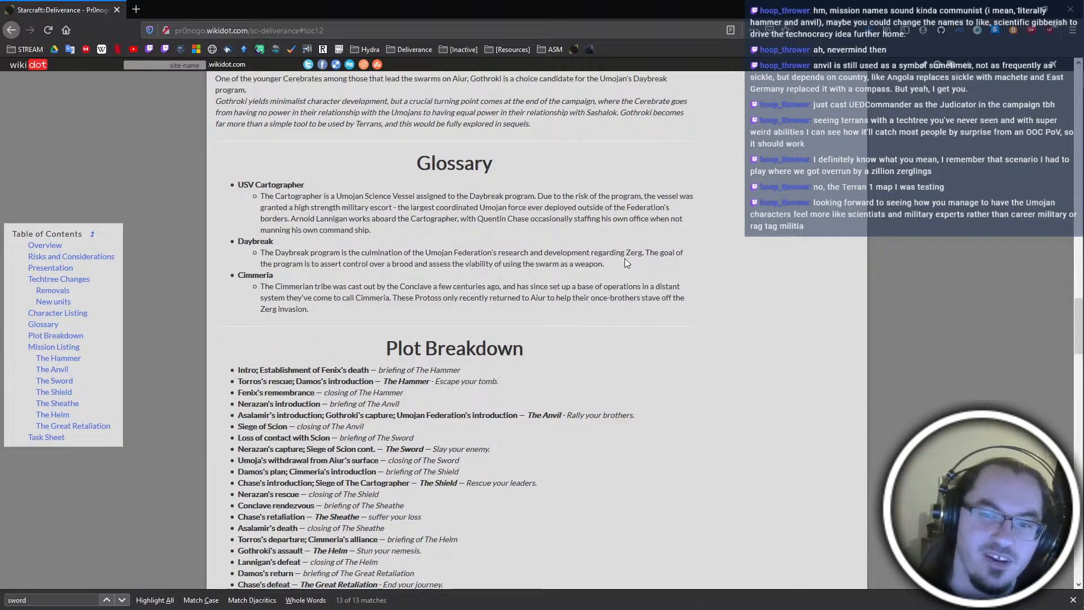
scroll(649, 251, up, 5)
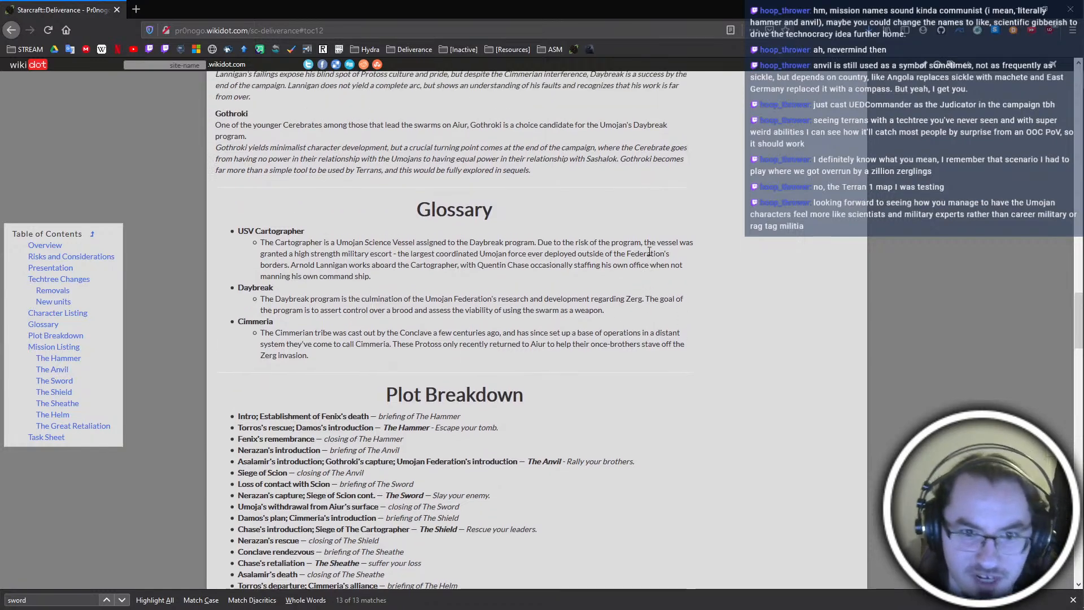
scroll(728, 323, down, 2)
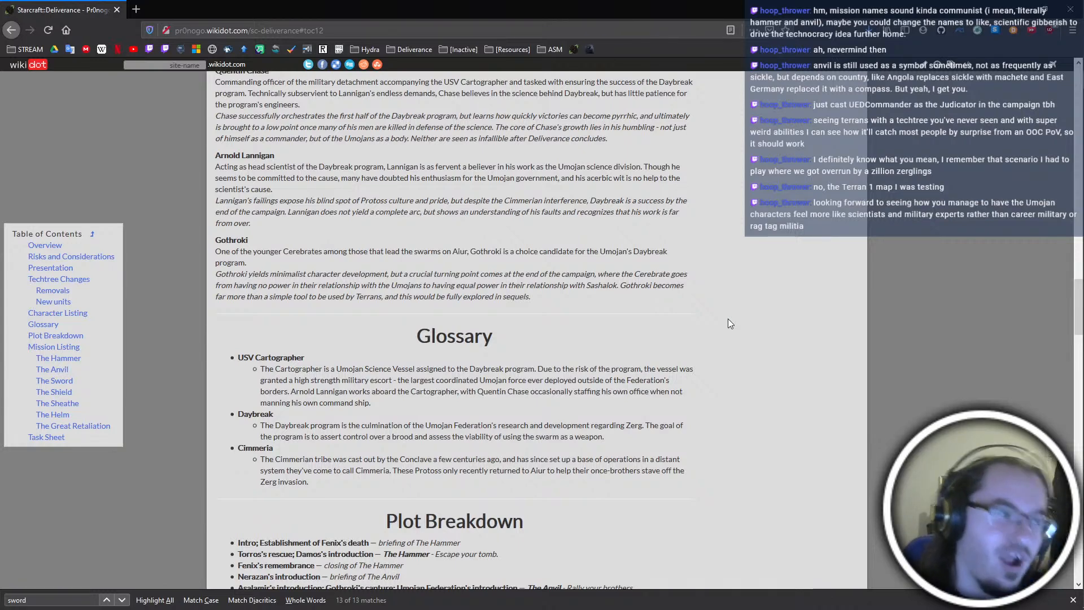
scroll(204, 195, up, 2)
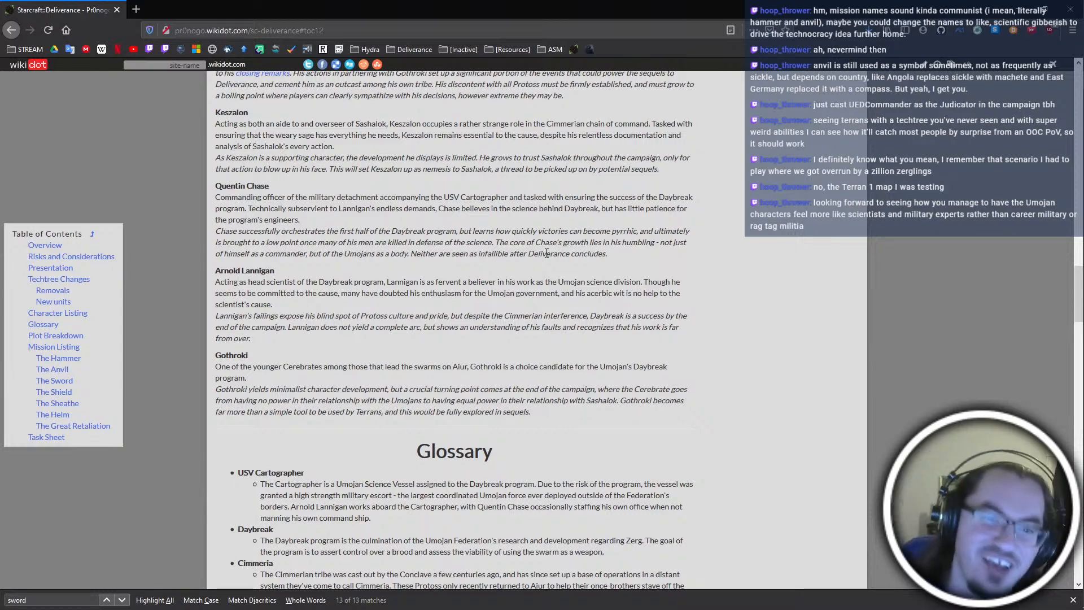
Close the page search and go back down past the mission listing toward the page editor
scroll(547, 253, down, 10)
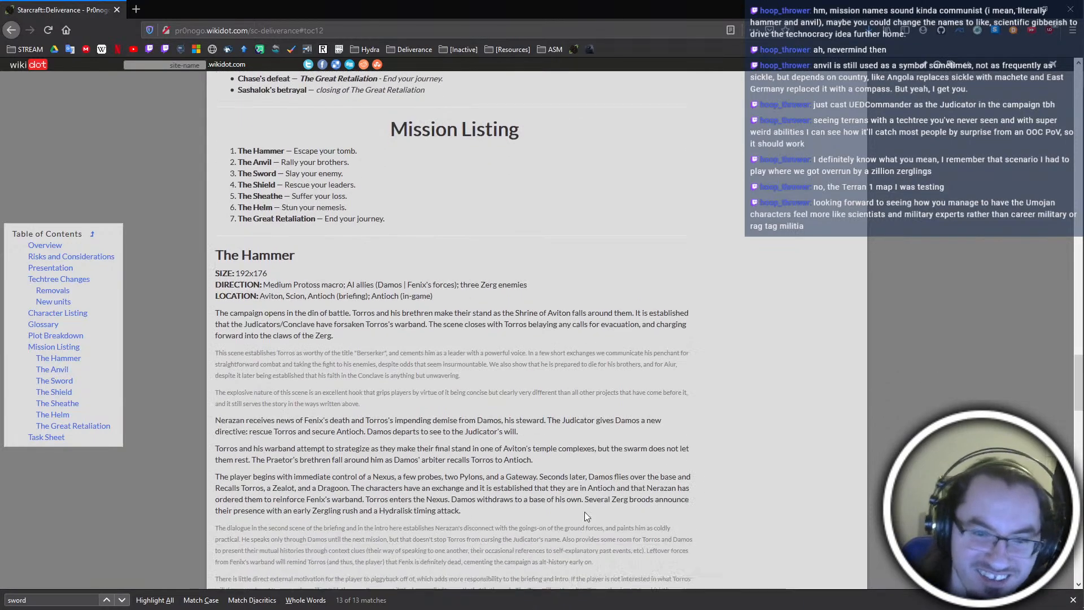
key(Escape)
scroll(569, 382, down, 15)
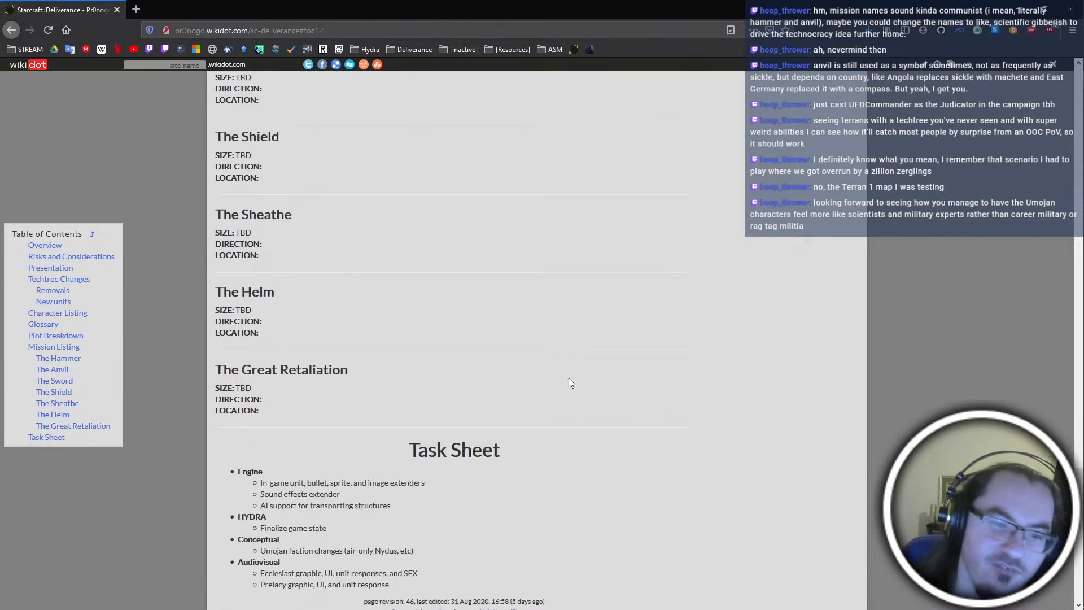
Add "; two Terran enemies (Chase)" after the Protoss allies in The Sword's combatants line
scroll(568, 378, down, 11)
click(388, 255)
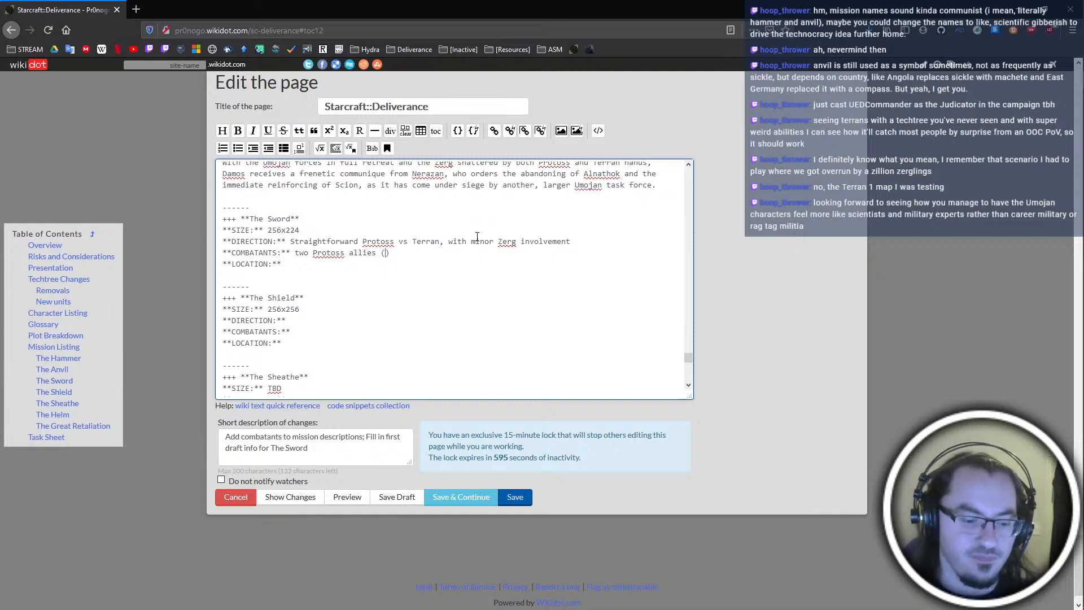
scroll(477, 237, up, 10)
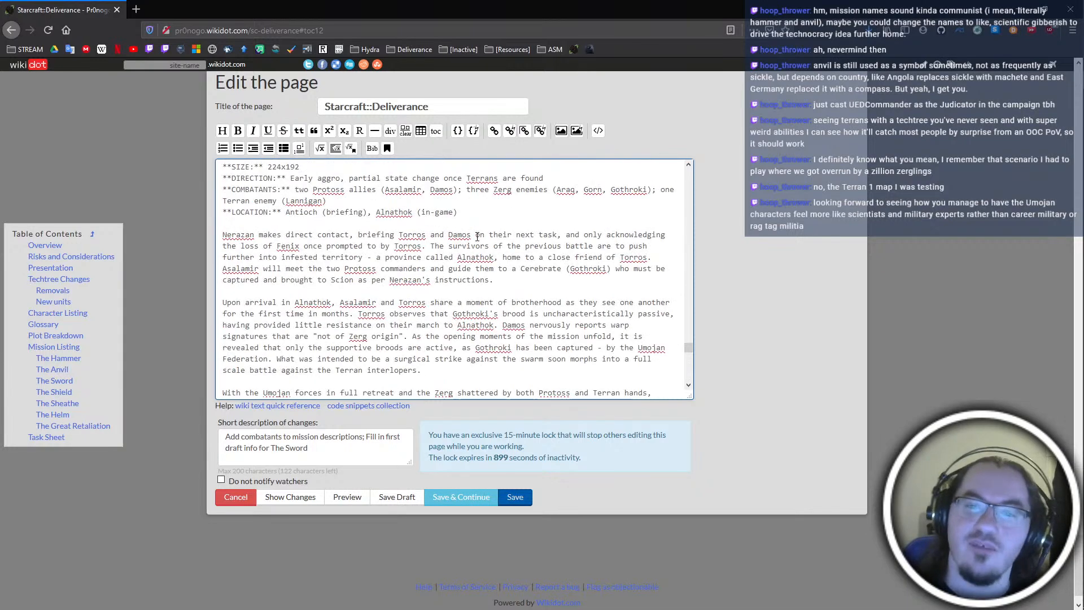
scroll(477, 237, down, 5)
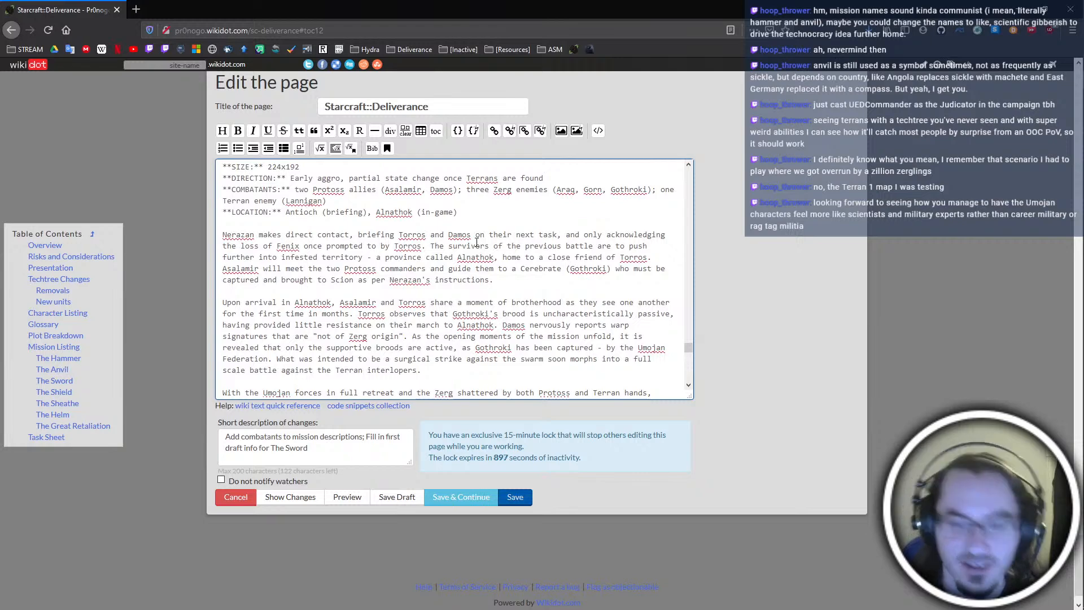
key(Right)
text(; t)
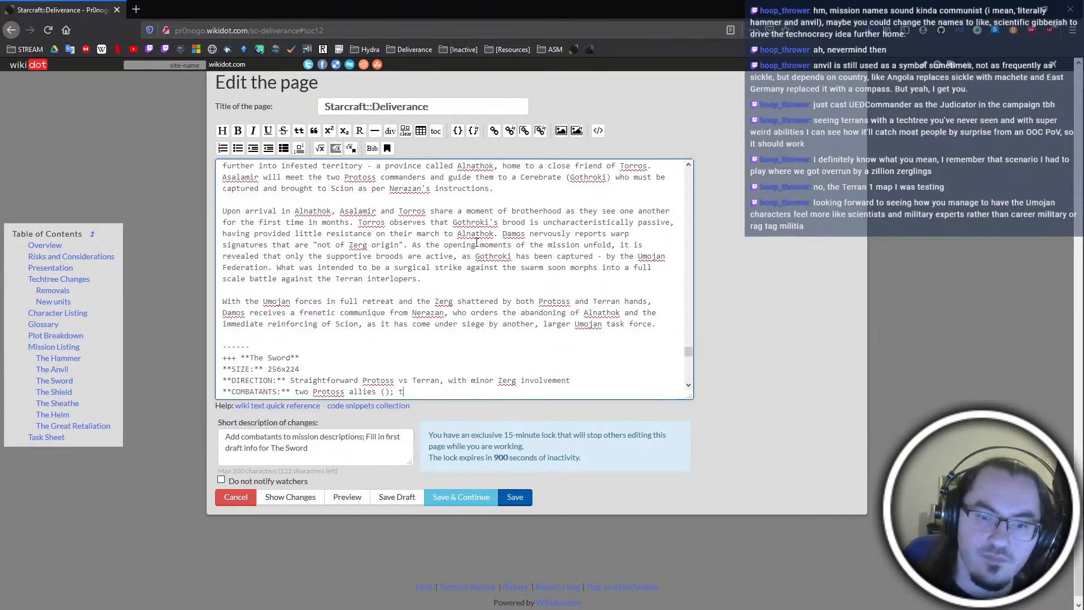
scroll(477, 243, down, 2)
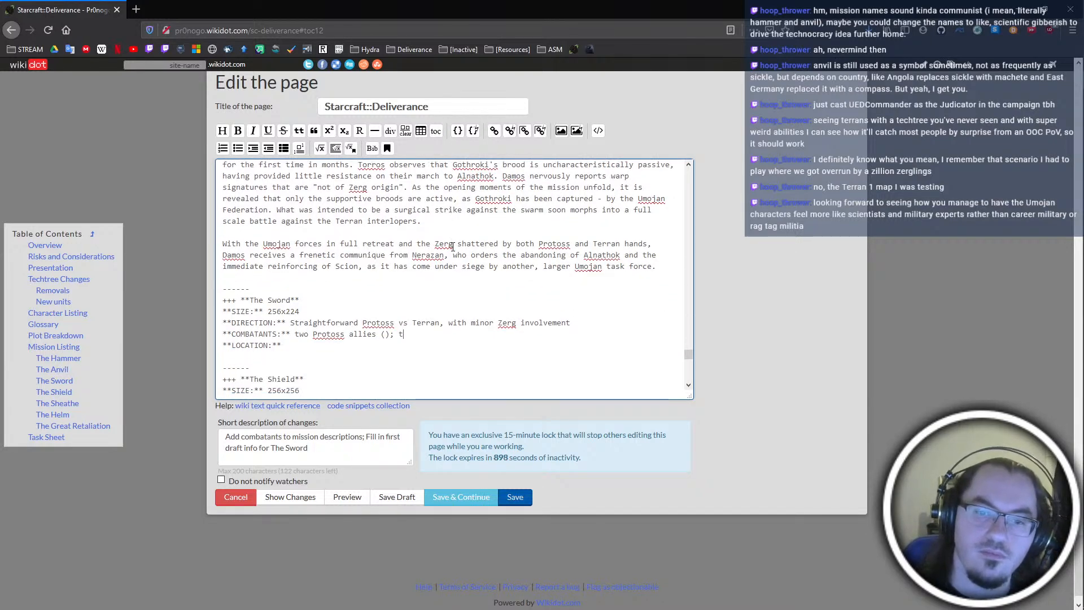
text(wo Ter)
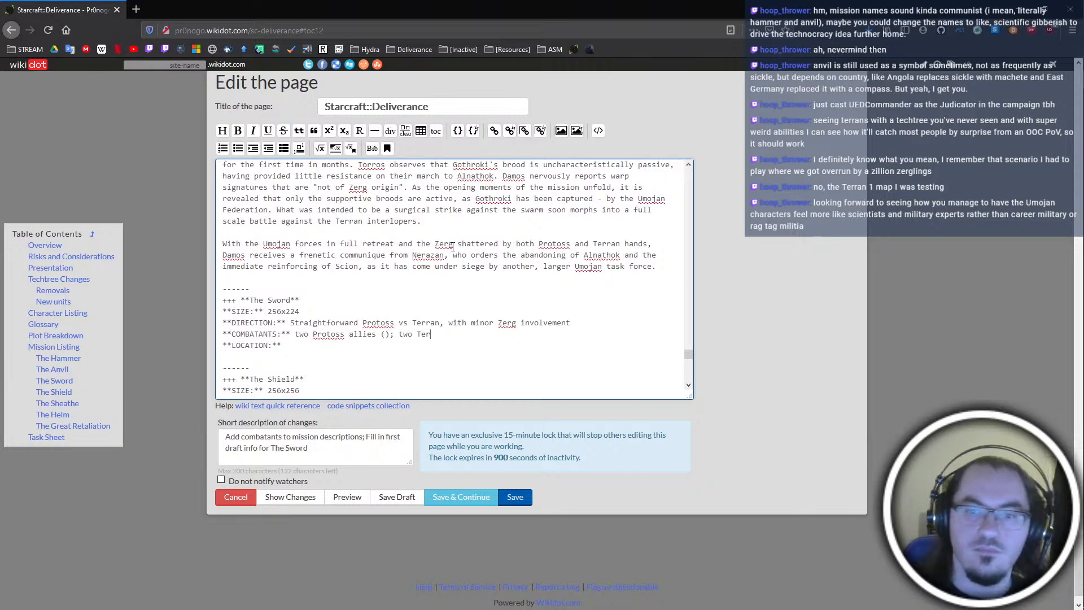
text(ran enemies (Chase))
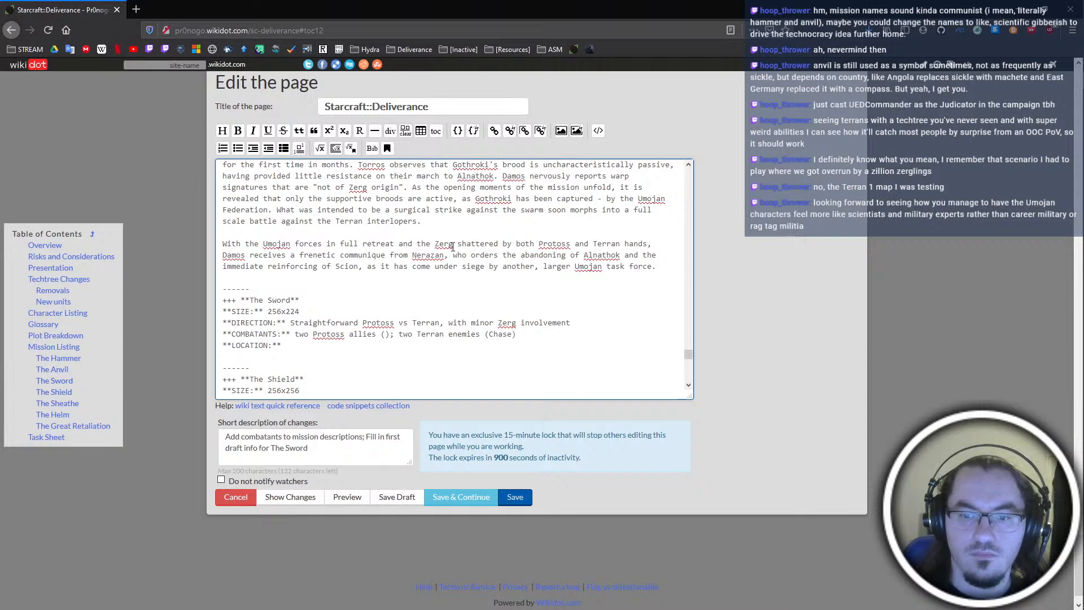
Append "; one Zerg enemy (Araq)" to the end of The Sword's combatants line
text(;)
text( one Z)
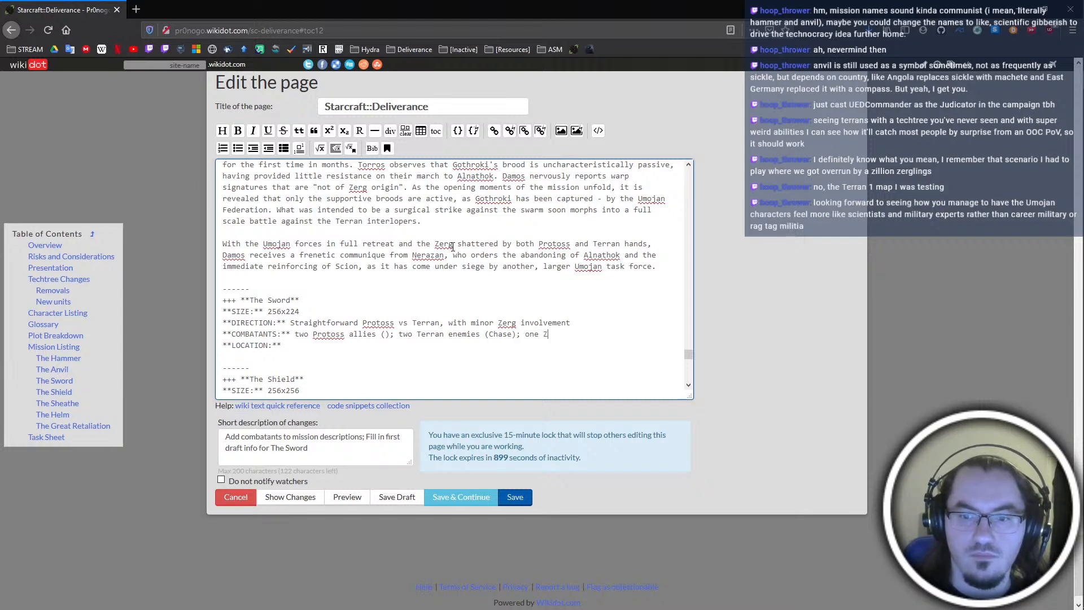
text(erg enemy ()
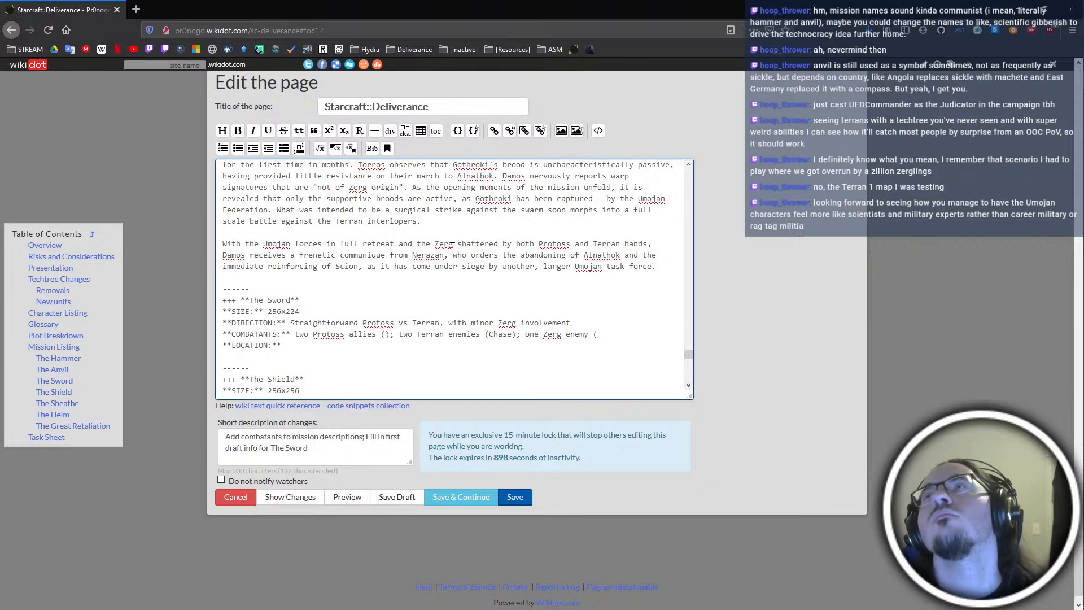
text(Arag))
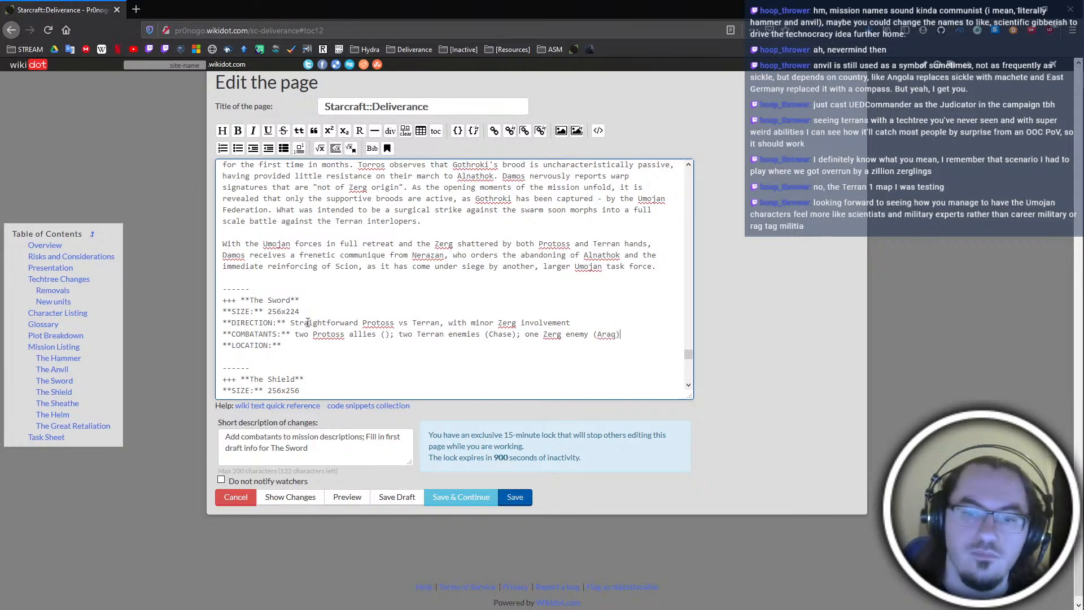
Change the Zerg entry in The Sword's combatants line to "two Zerg enemies (Araq, Gorn)"
click(412, 322)
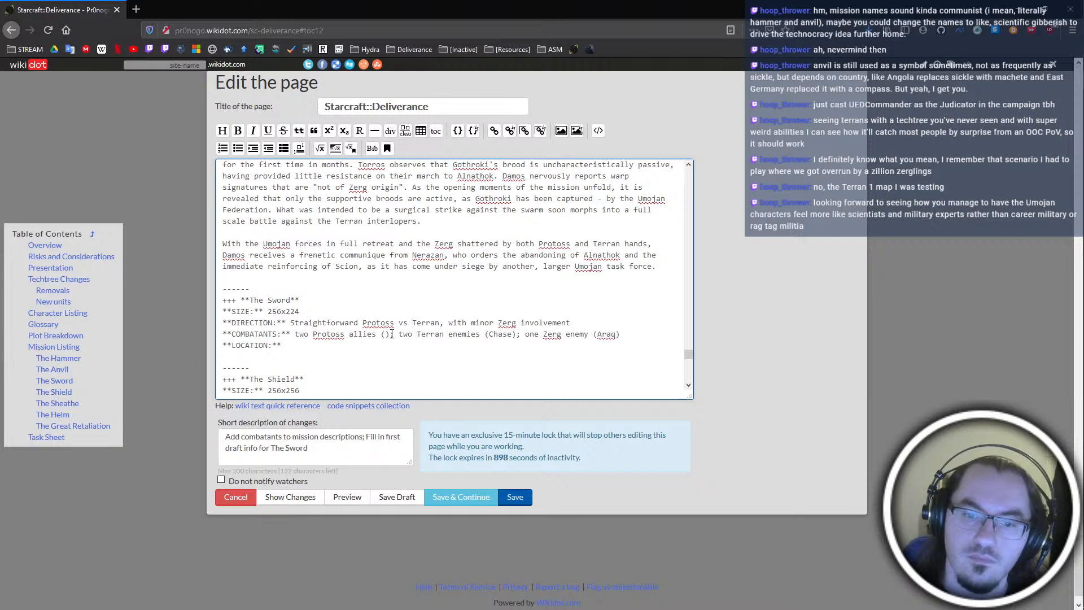
drag(539, 333, 529, 334)
text(two)
key(Delete)
text(ies (Arag)
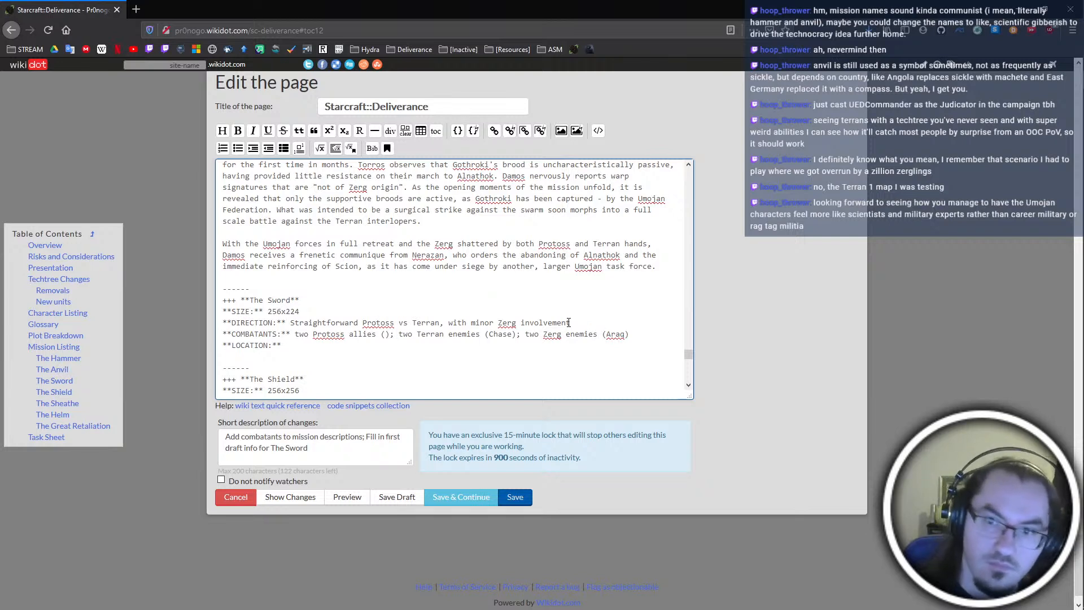
text(, Gorn)
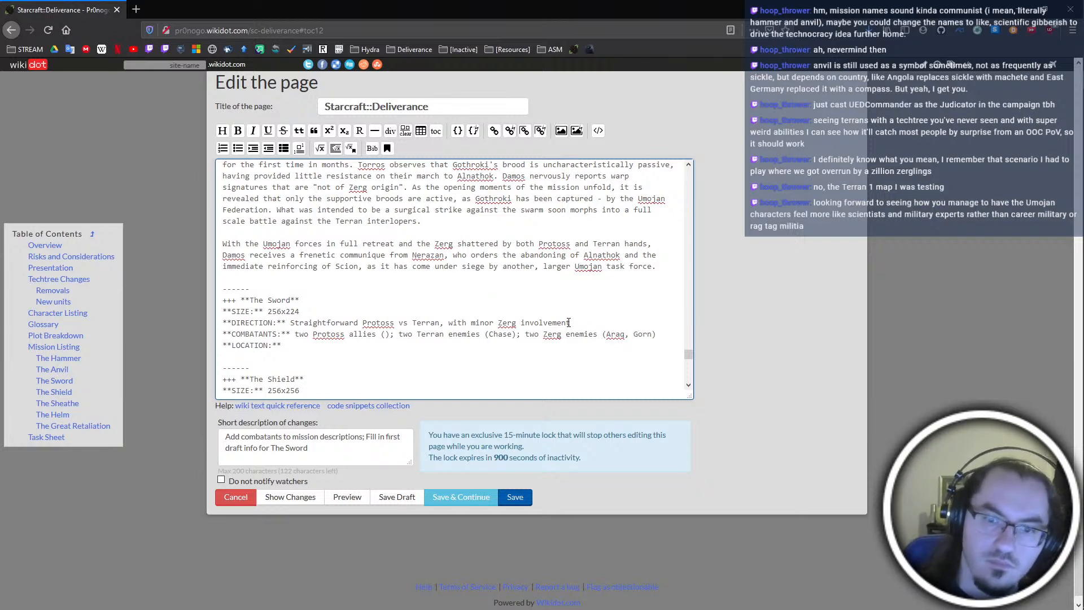
Reword the end of The Sword's direction line to "with Zerg involvement at the outskirts"
click(388, 334)
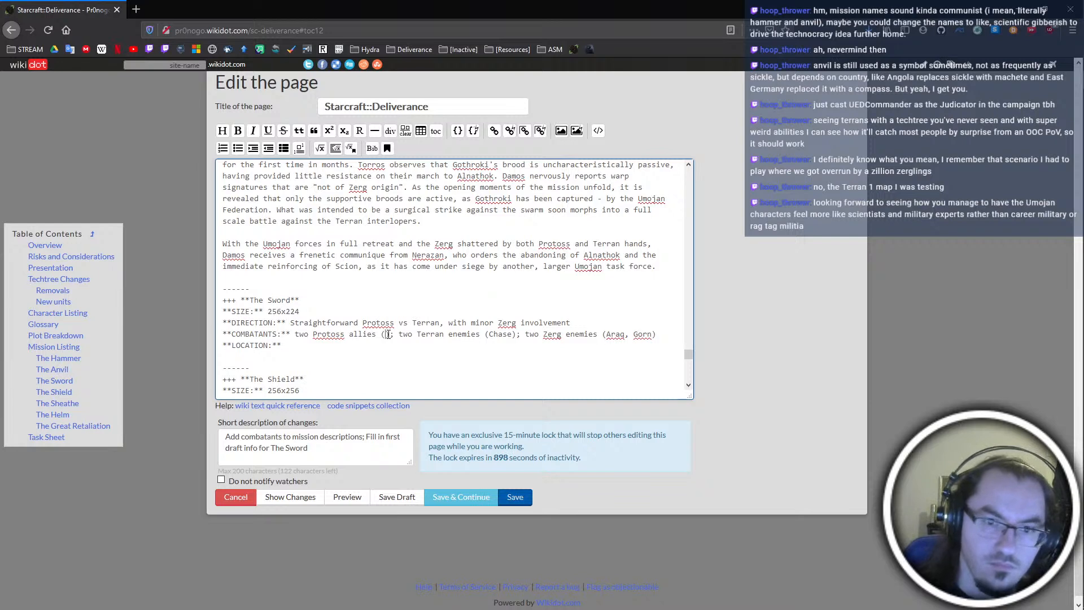
drag(493, 322, 467, 323)
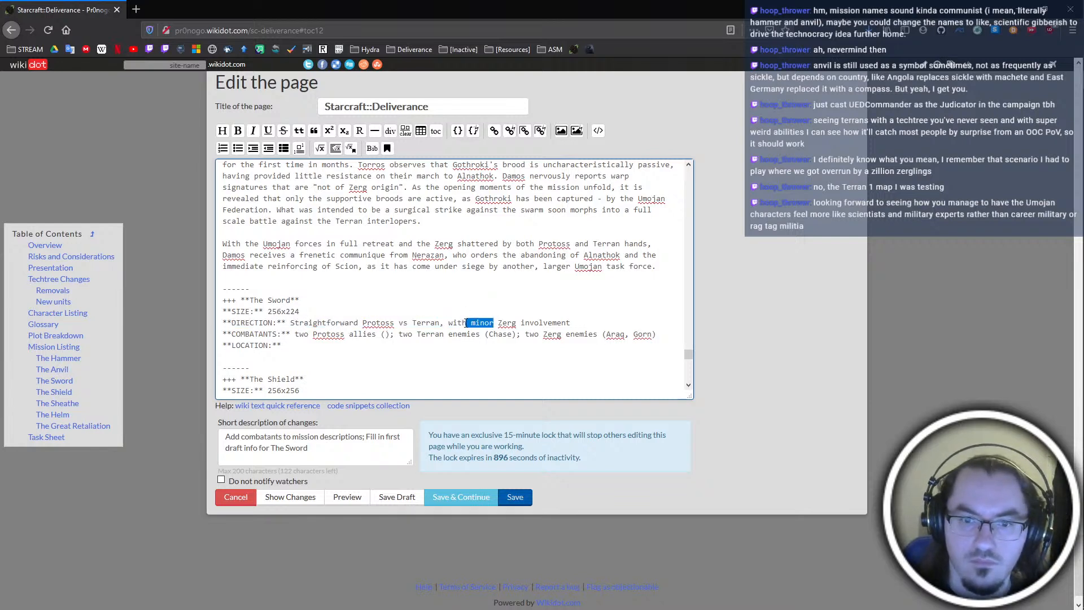
key(BackSpace)
click(384, 334)
click(541, 323)
text(at the outskirts)
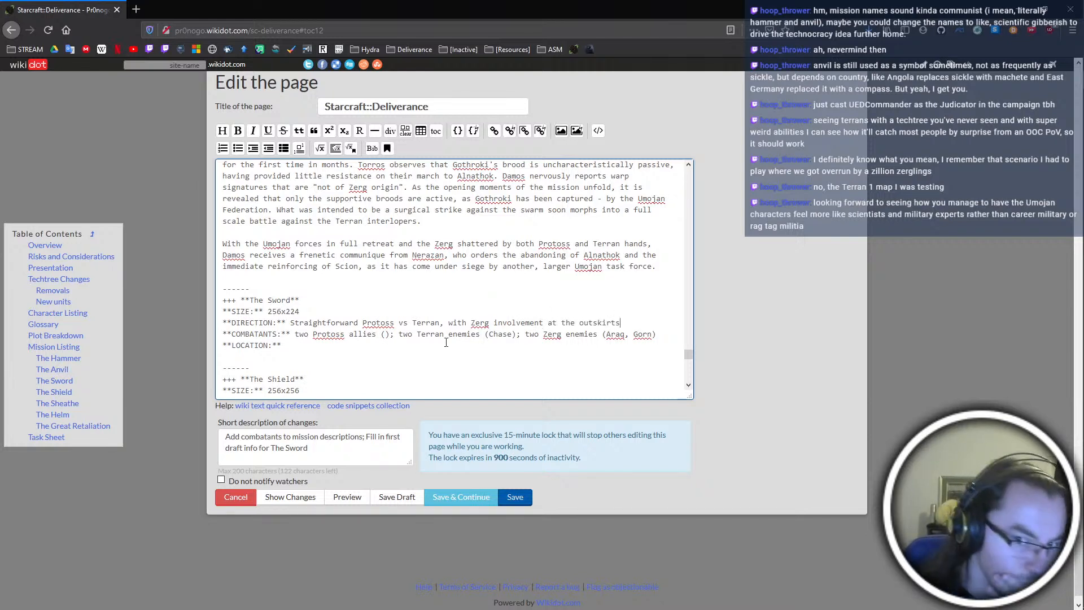
Name The Sword's two Protoss allies as "Asalamir, Damos" and set the mission's location to "Scion"
click(384, 334)
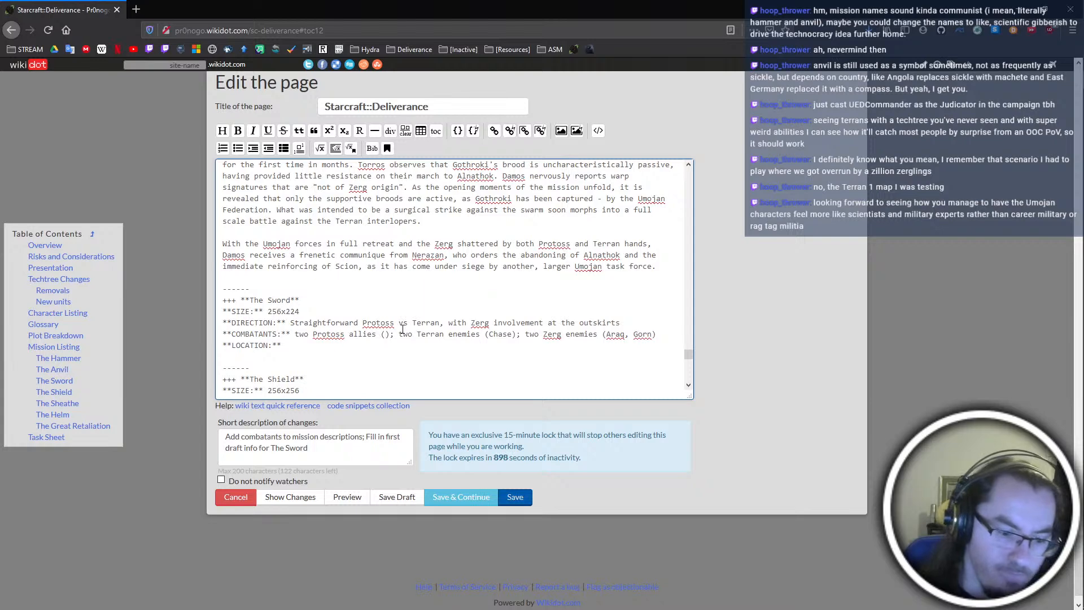
text(Asalamir, Damos)
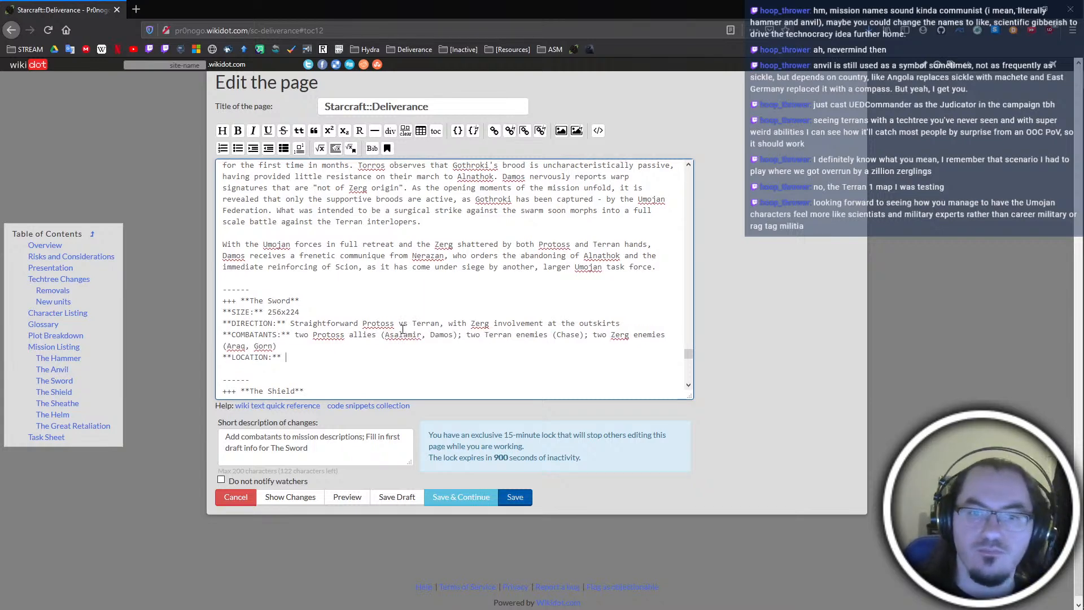
text(Scion)
scroll(402, 329, down, 5)
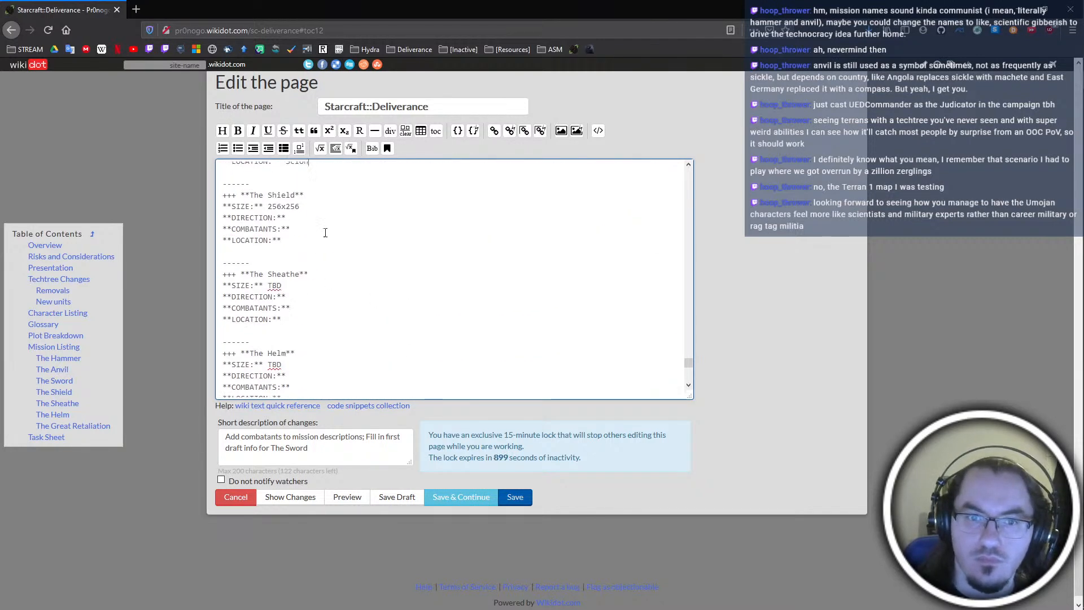
click(329, 287)
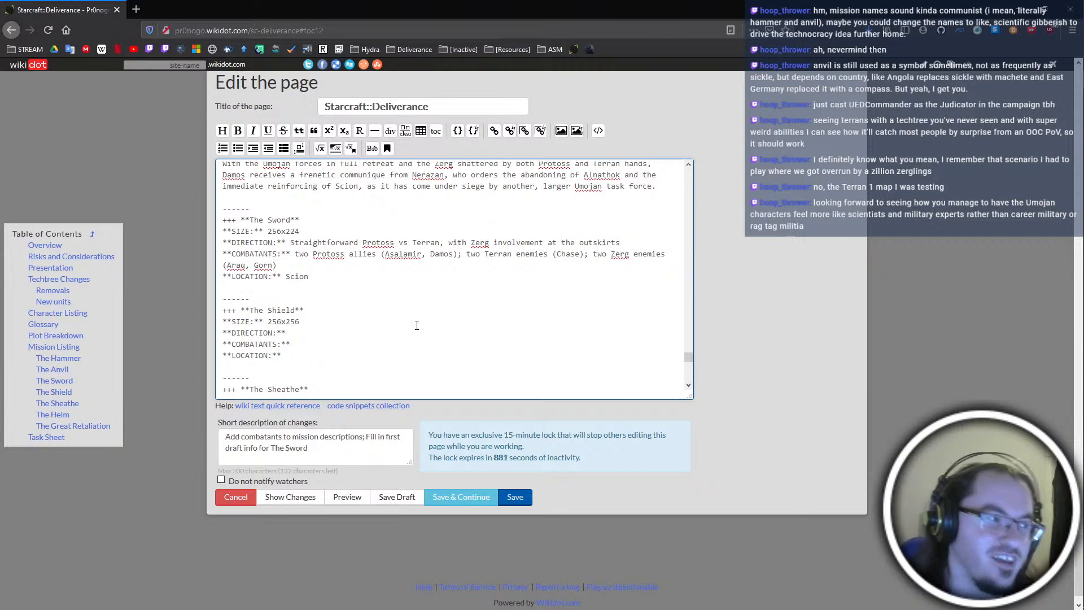
click(0, 313)
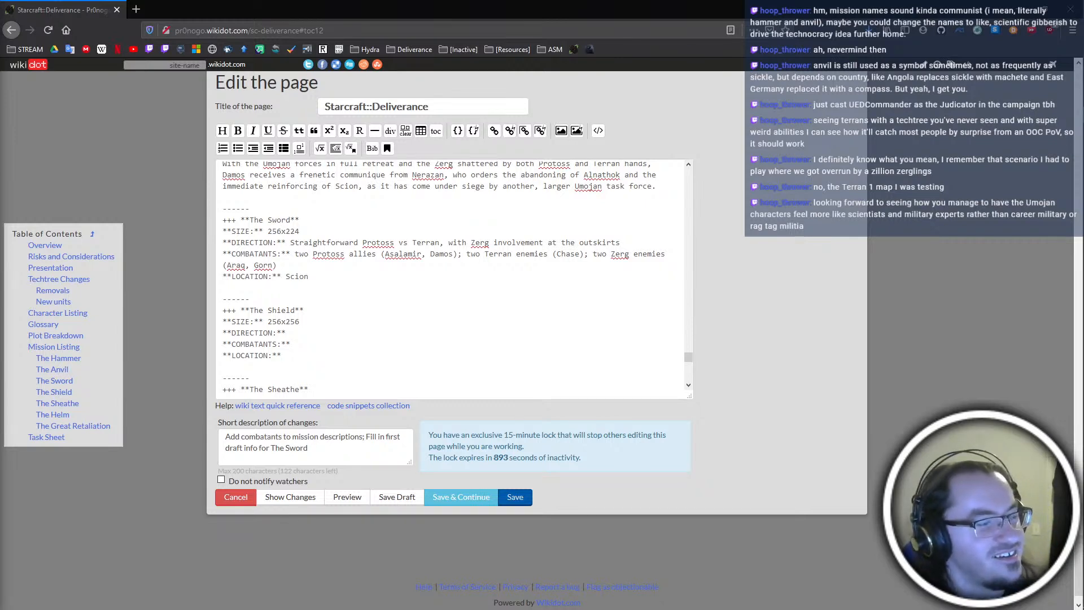
click(571, 3)
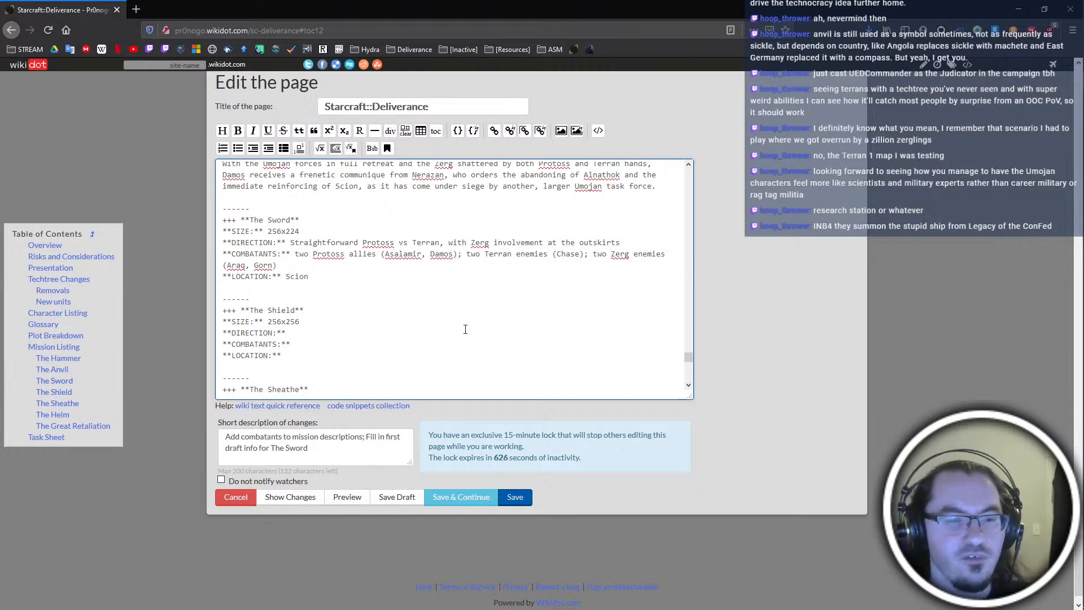
Set The Shield's direction line to "Aggressive Protoss vs Terran, with state-change to deploy Zerg"
key(Down)
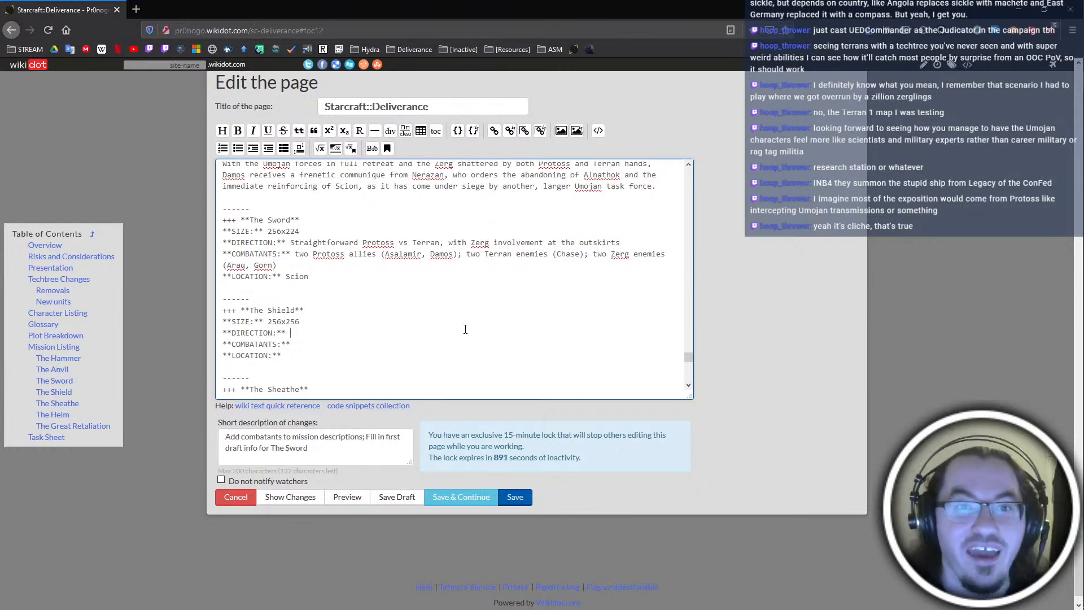
click(465, 329)
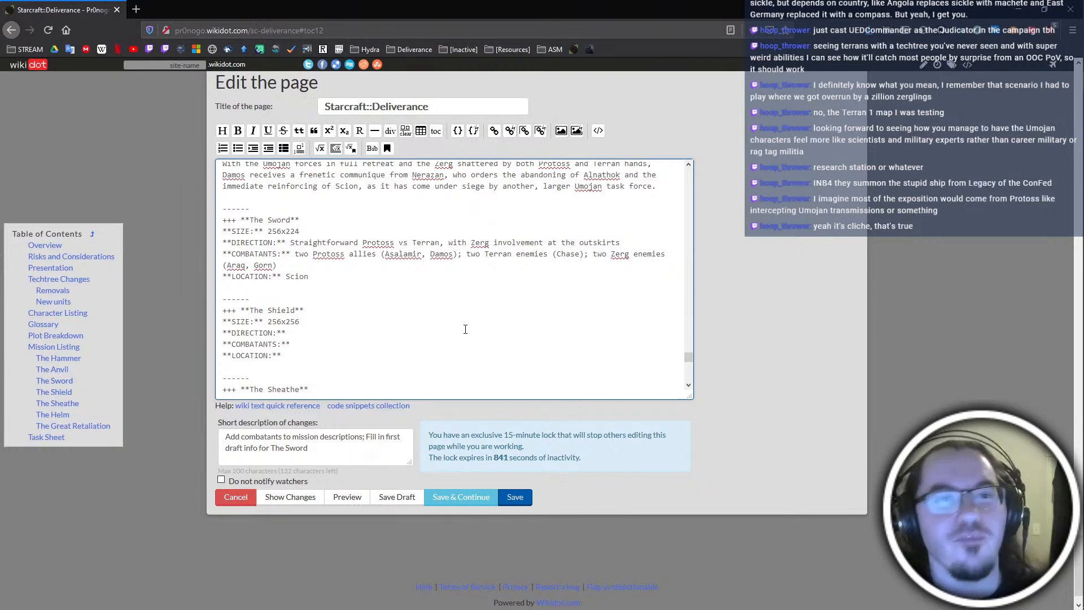
click(465, 329)
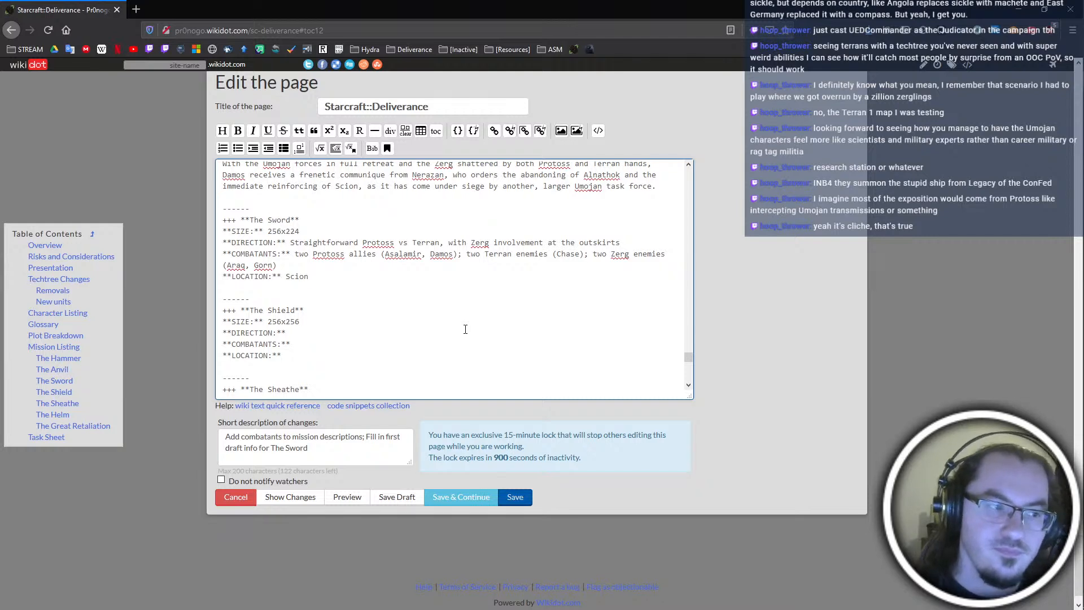
text(Ag)
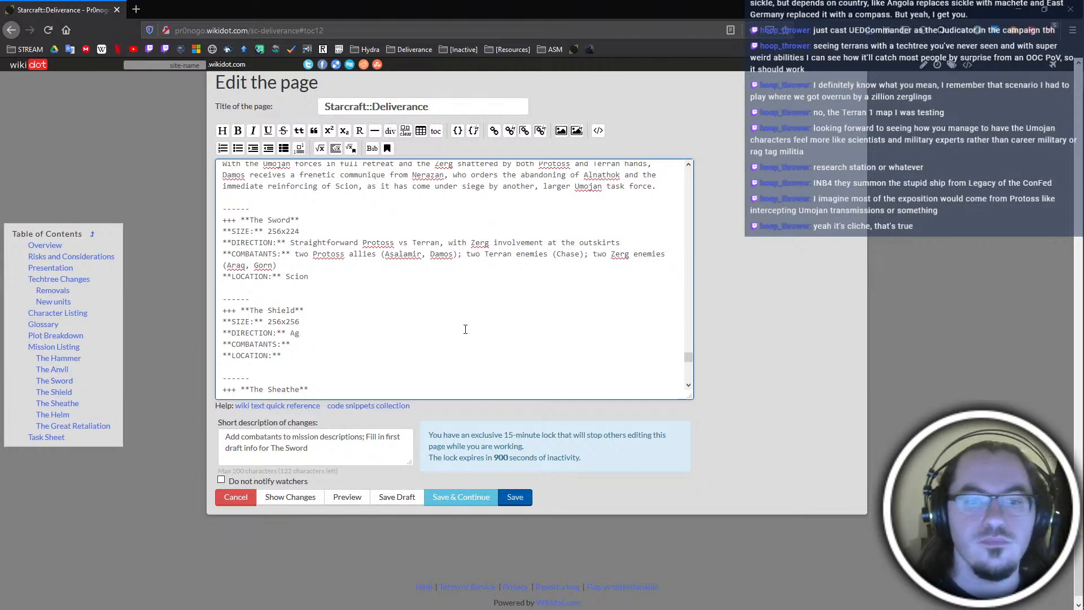
text(gressive )
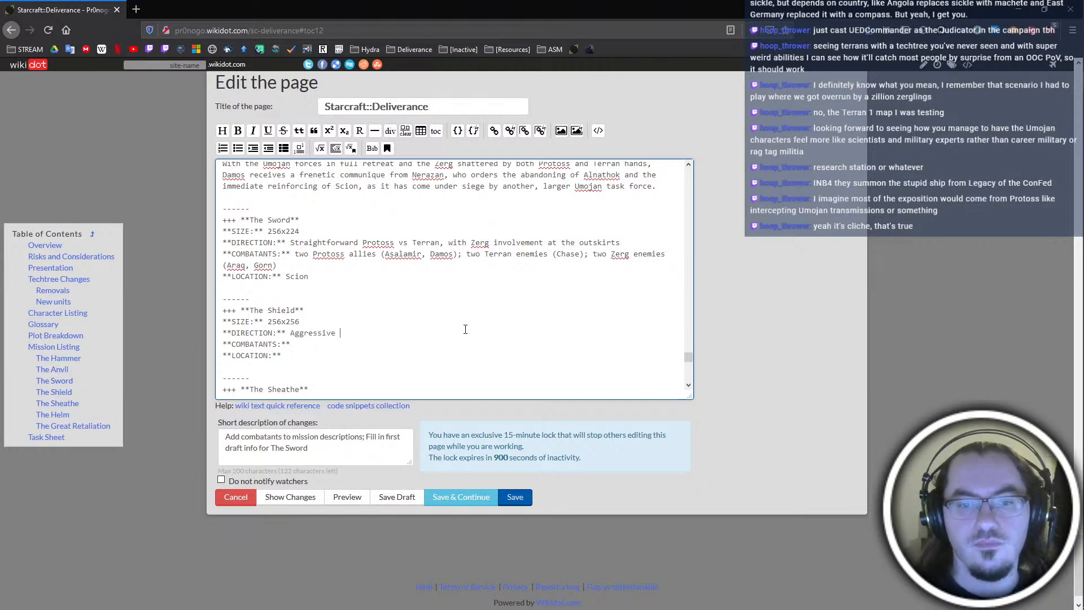
text(Protos)
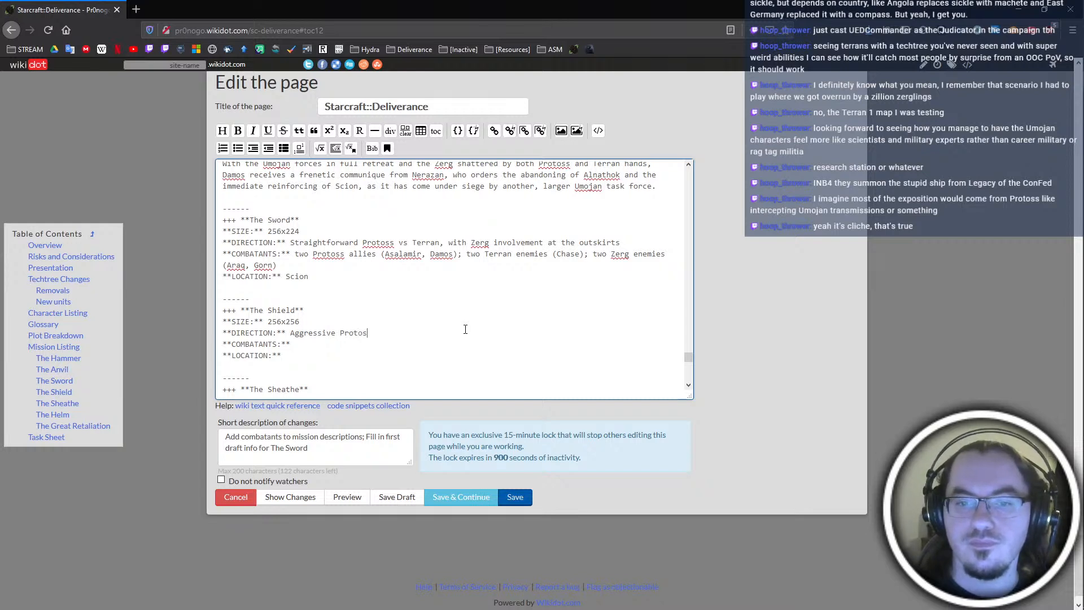
text(s vs Terran, wi)
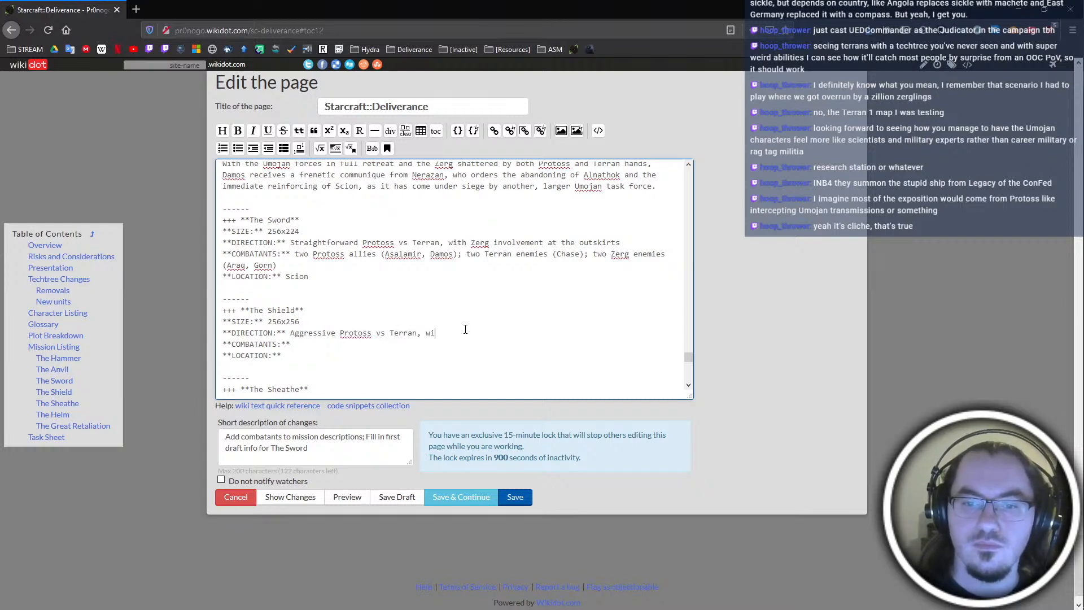
text(th state-change)
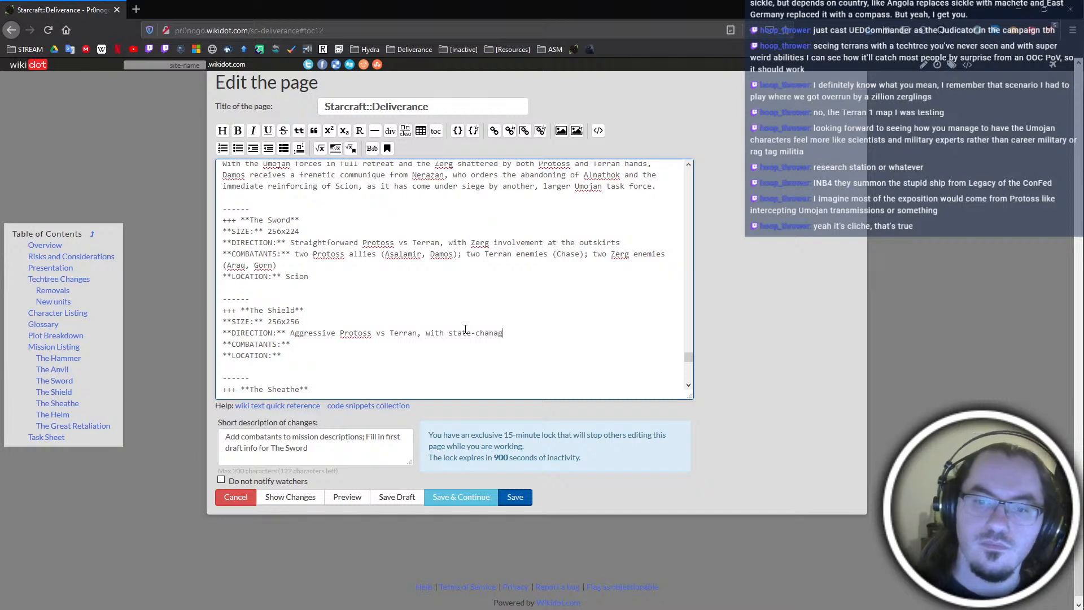
text( th)
text(o deploy Zerg)
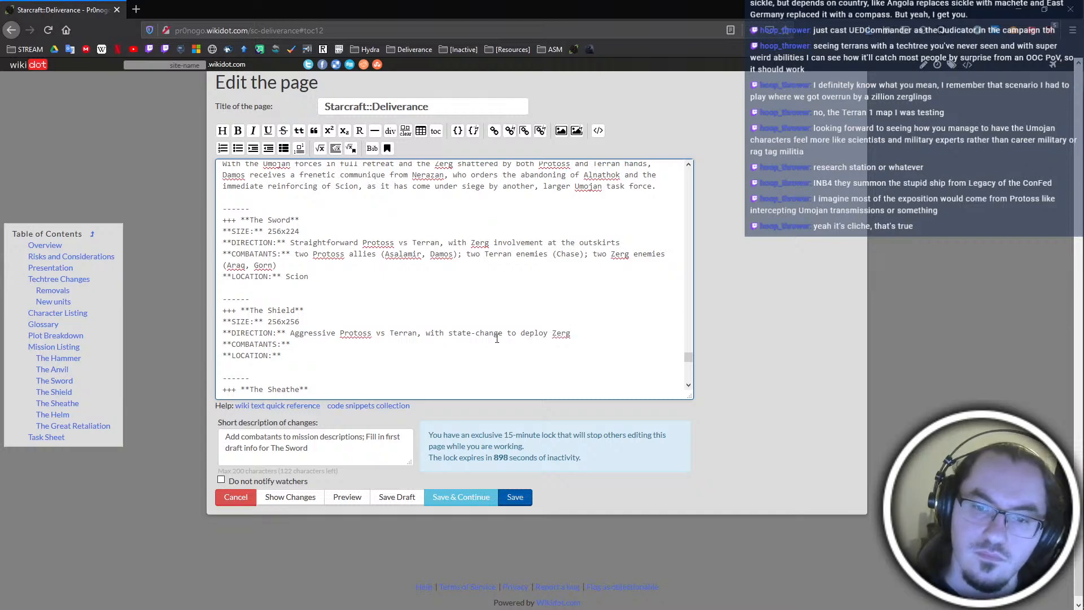
Look over the neighbouring mission entries, including The Anvil and The Sword, as reference for The Shield's combatants
scroll(551, 353, up, 5)
scroll(558, 354, down, 7)
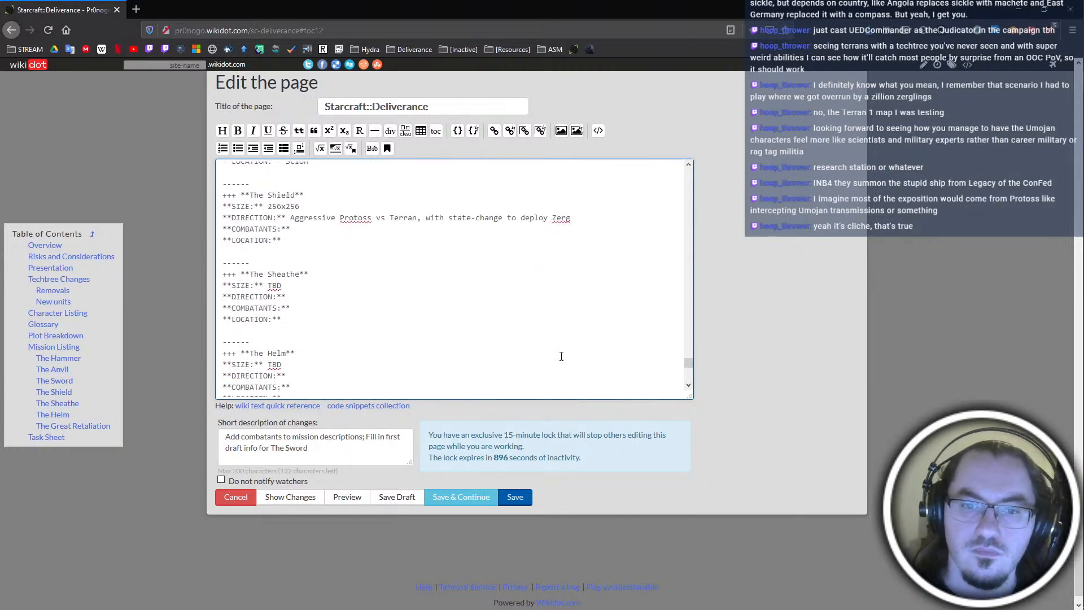
scroll(511, 339, up, 3)
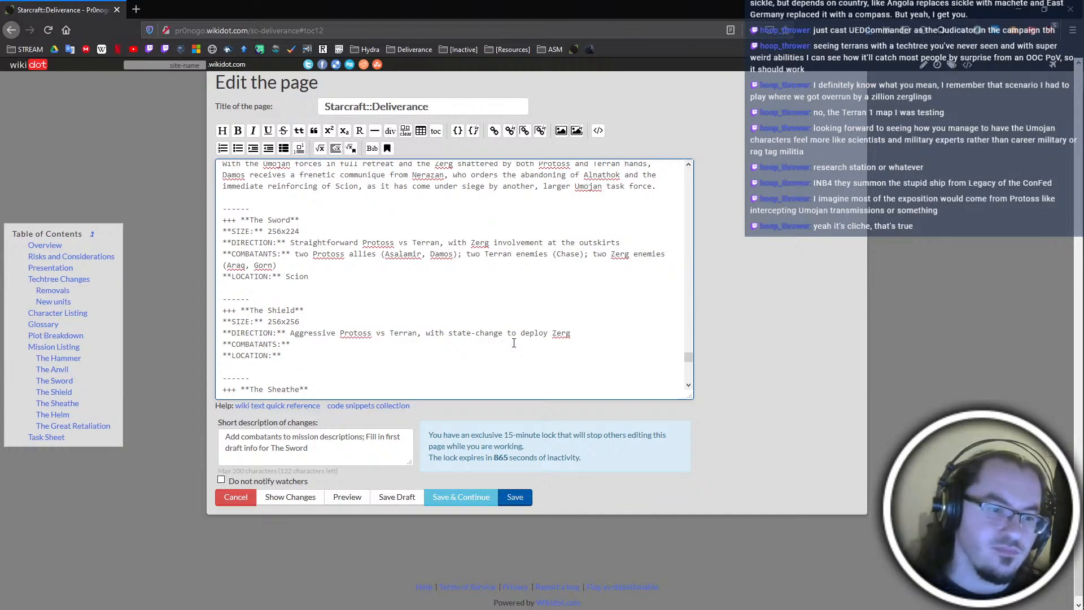
scroll(514, 343, up, 9)
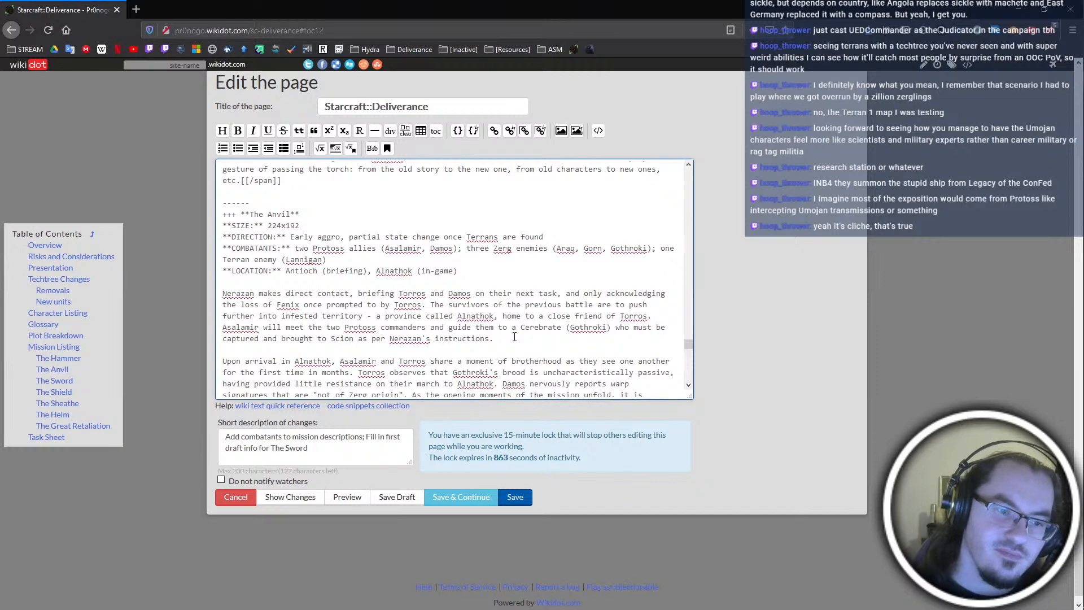
scroll(514, 336, down, 4)
scroll(514, 337, down, 5)
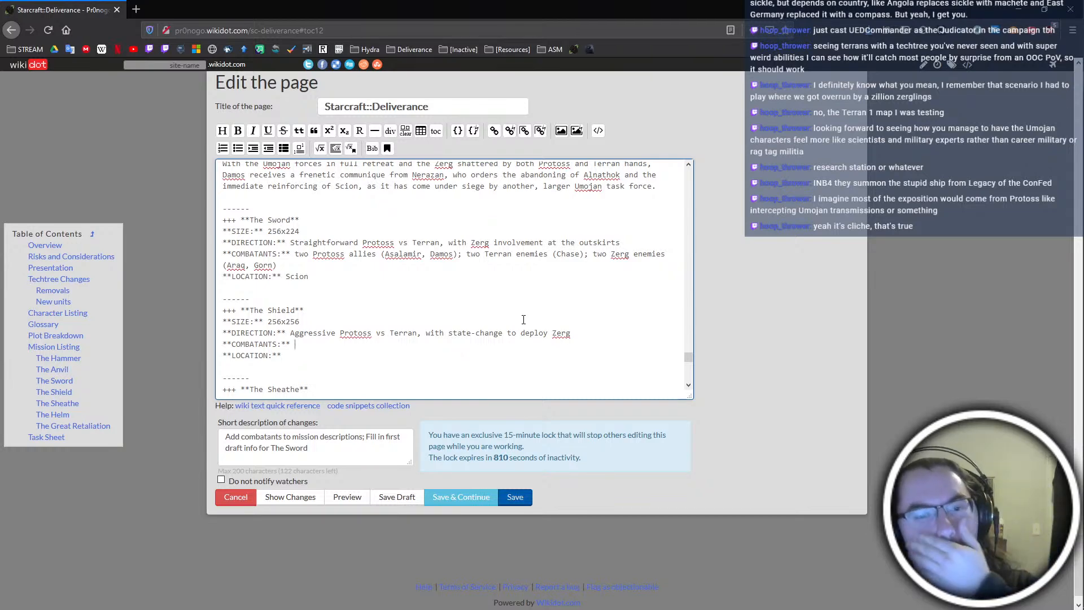
Fill The Shield's combatants line with "two Protoss allies (Asalamir, Damos); two Terran enemies (Chase, Lannigan)", consulting the plot breakdown
scroll(916, 314, up, 20)
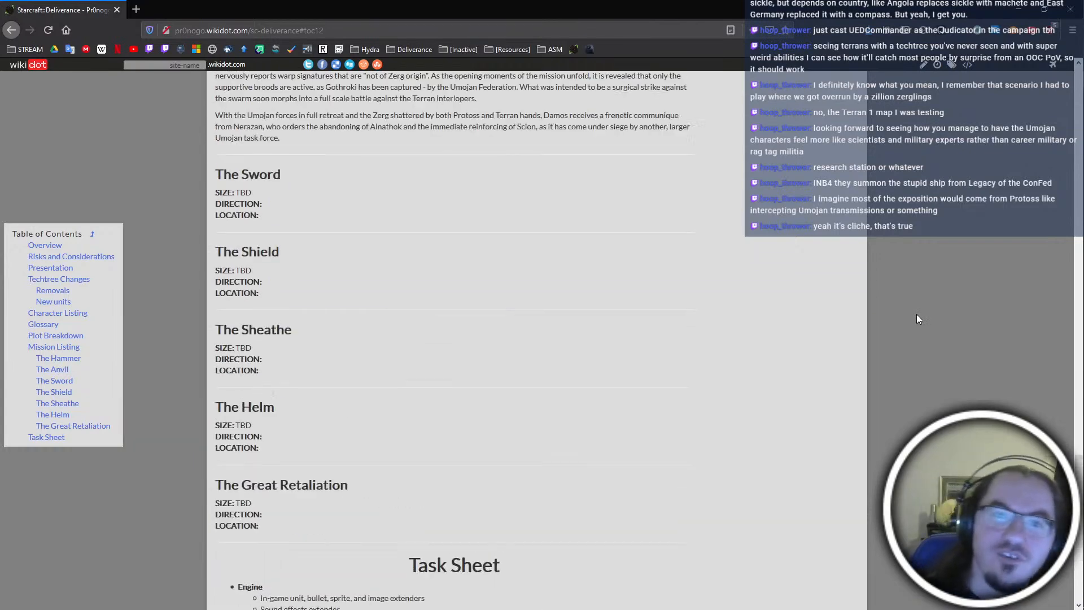
scroll(916, 314, up, 15)
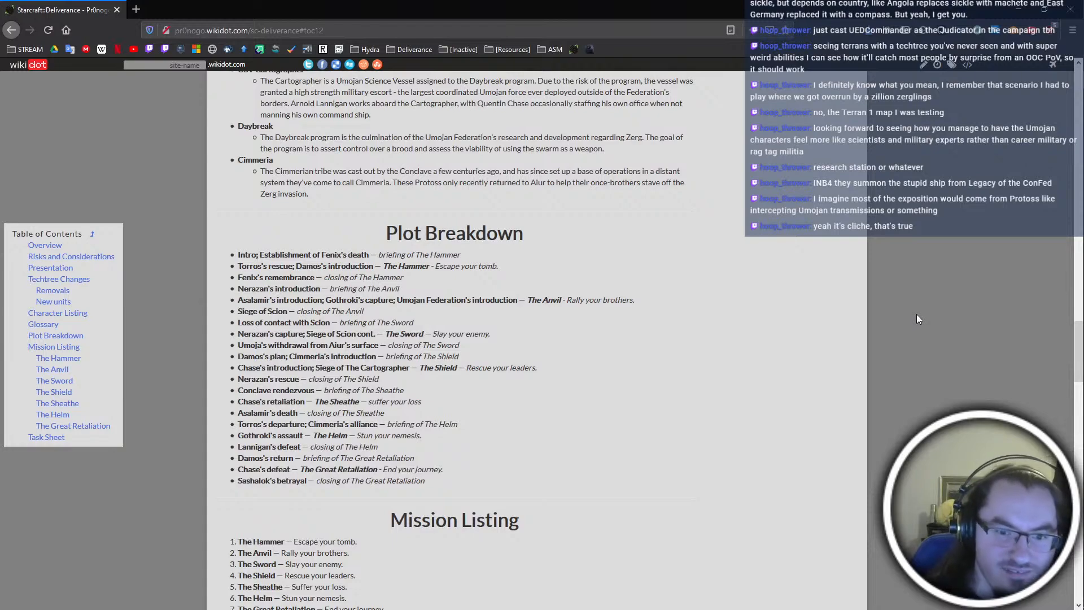
scroll(916, 314, down, 20)
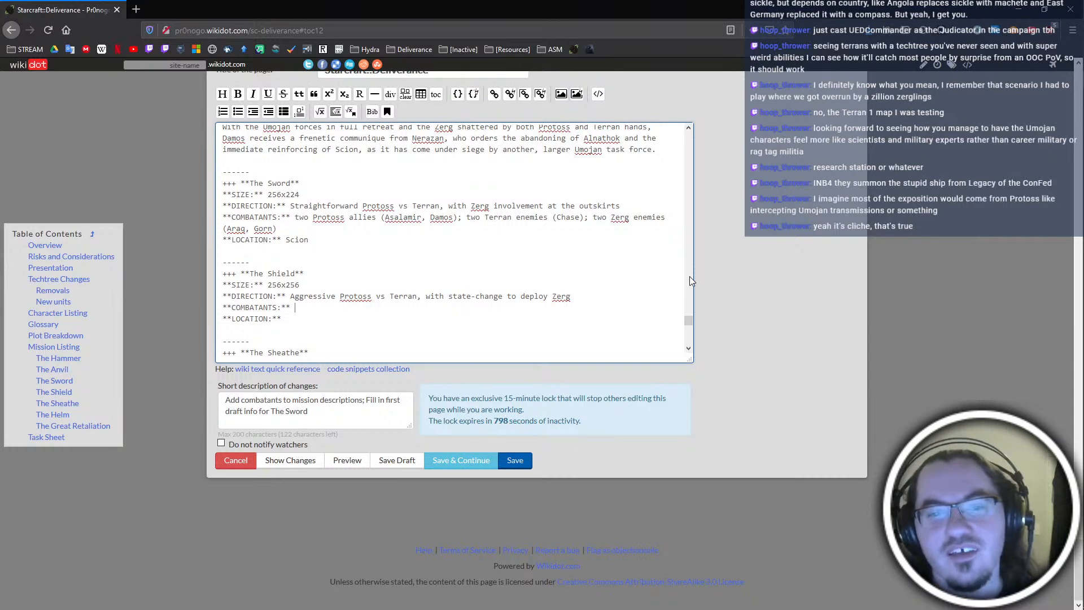
text(two)
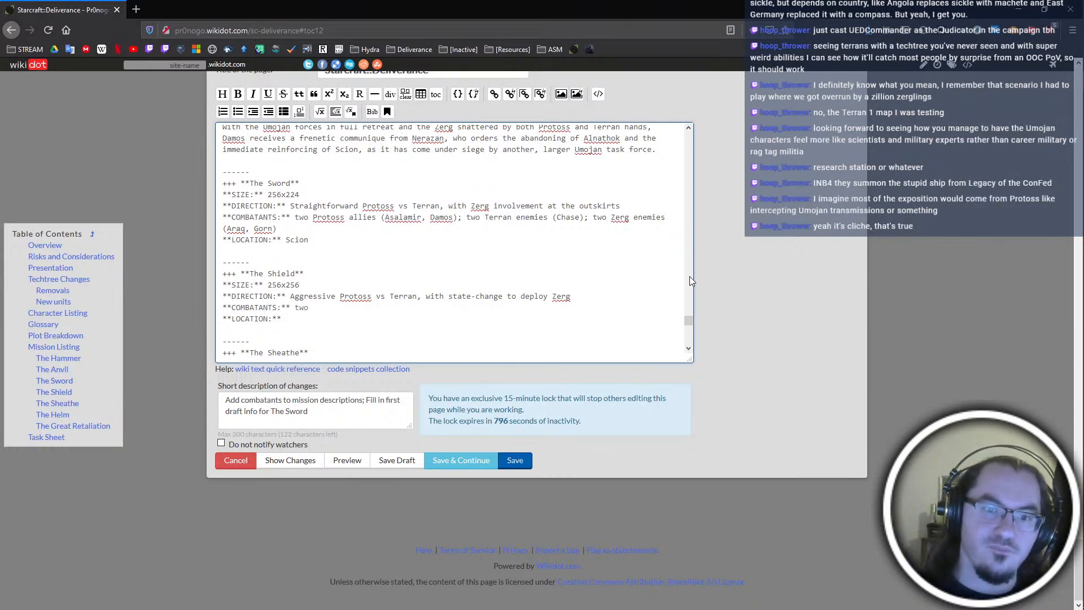
text( Protoss allies )
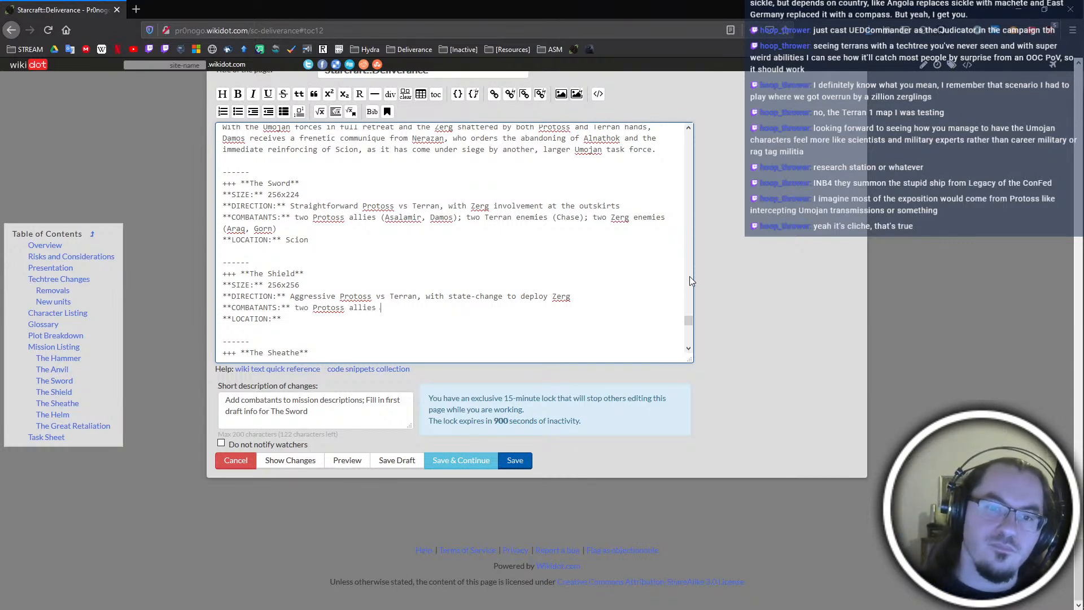
text((Asalamir, Damos); two Terran Enemie)
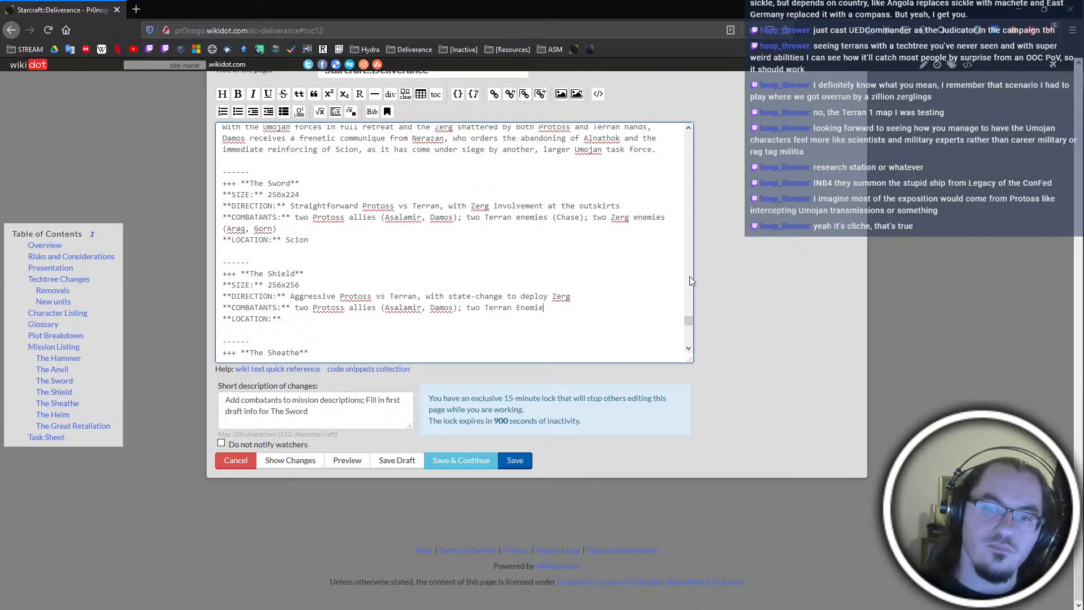
key(BackSpace)
key(BackSpace)
key(BackSpace)
key(BackSpace)
key(BackSpace)
key(BackSpace)
text(enemies ()
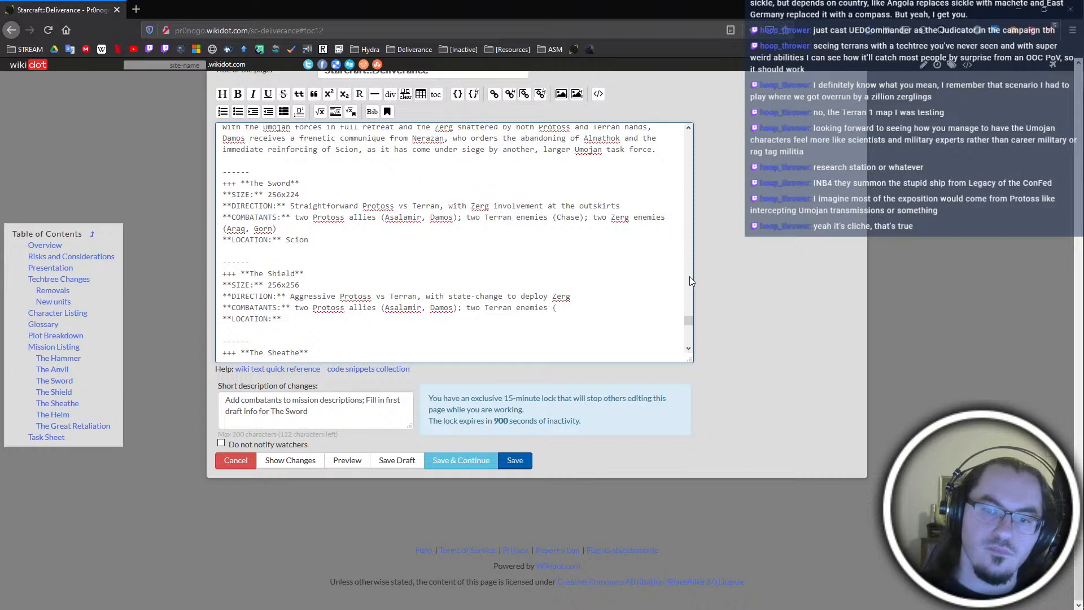
text(Chase, Lannigan)
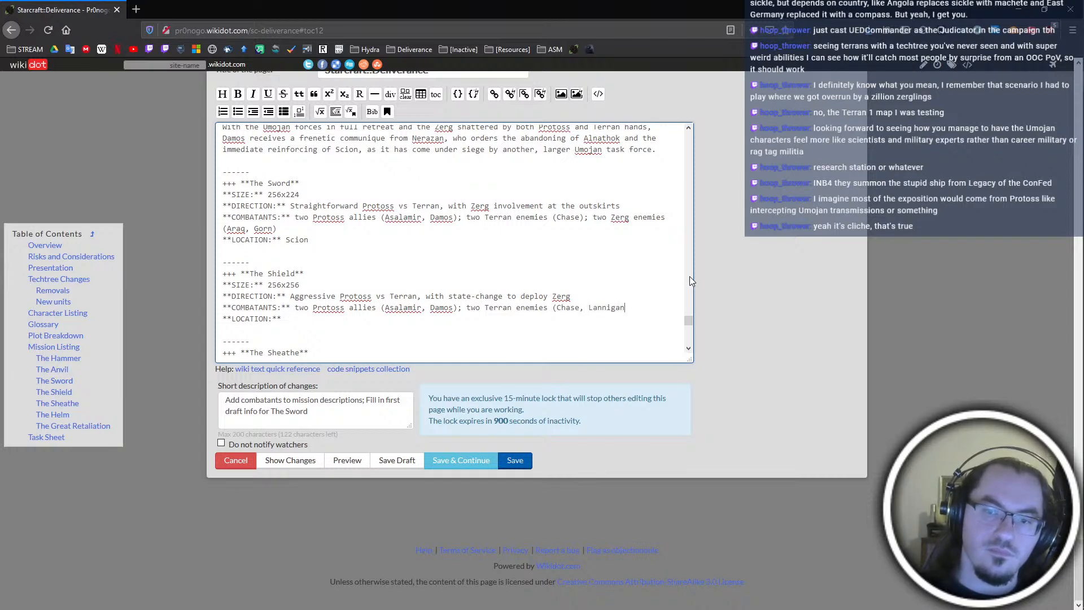
Add "one Zerg enemy (Gothroki)" to the end of The Shield's combatants line
text(); Zerg enemy)
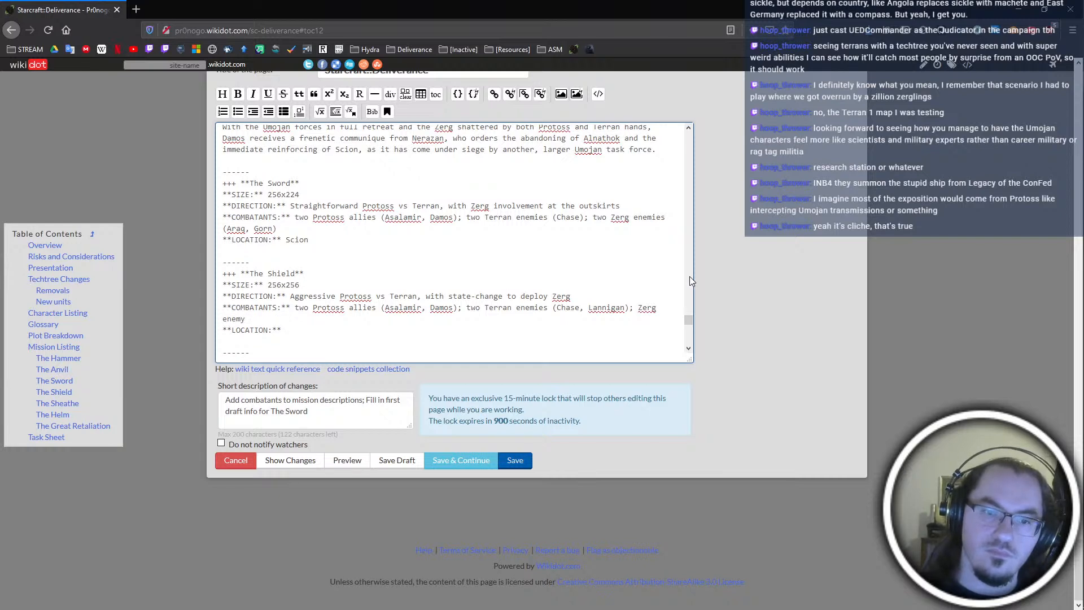
key(BackSpace)
key(BackSpace)
key(BackSpace)
key(BackSpace)
key(BackSpace)
key(BackSpace)
key(BackSpace)
key(BackSpace)
key(BackSpace)
key(BackSpace)
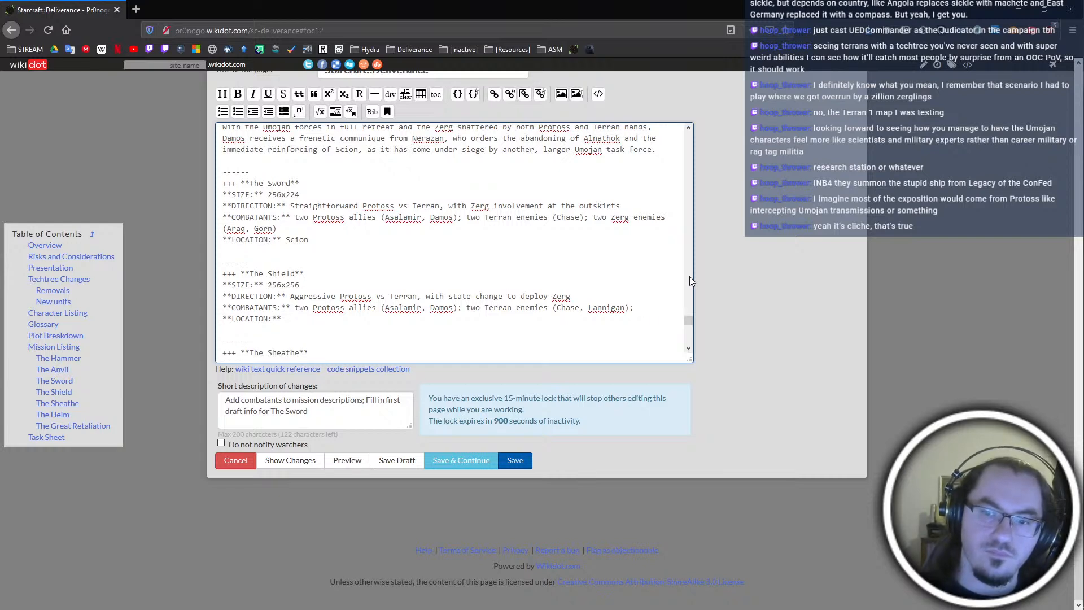
text(one Zerg ene)
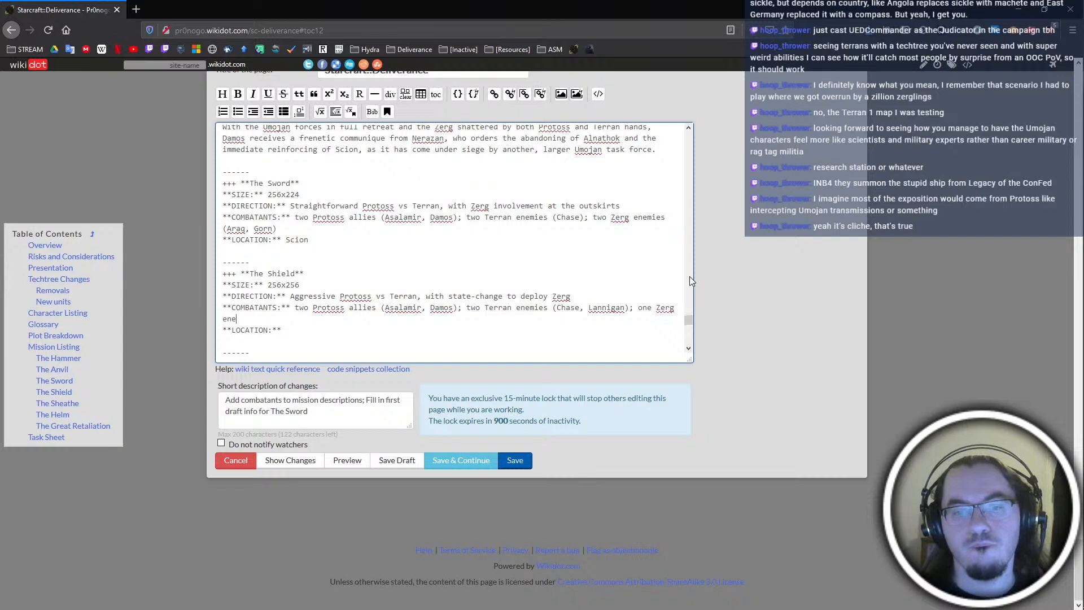
text(my (Gothroki))
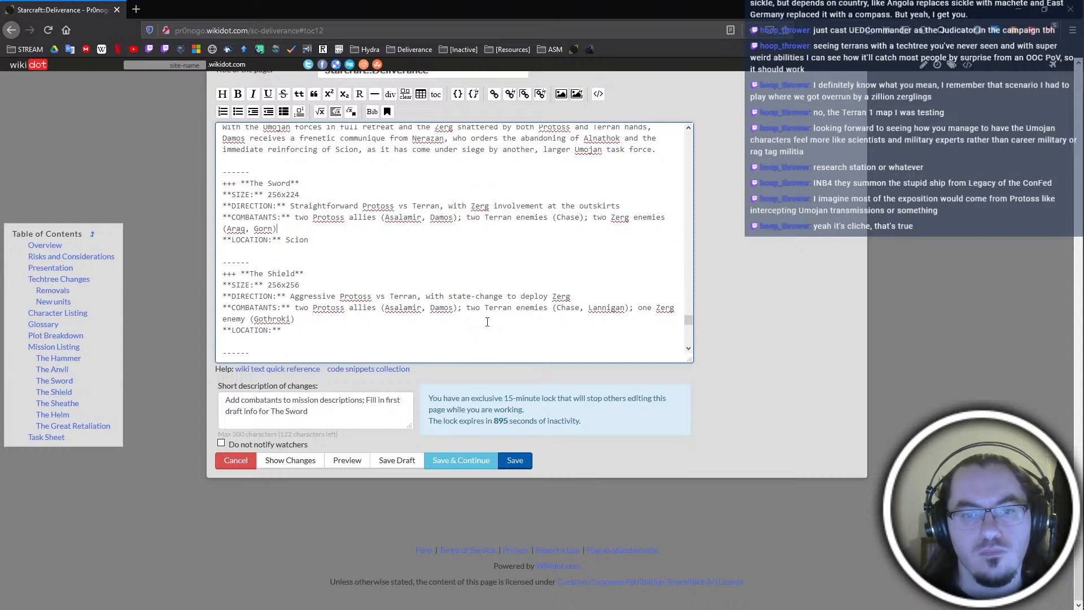
Start The Shield's location line with "Low orbit (briefing), USV Cartographer ("
click(469, 329)
scroll(469, 329, down, 2)
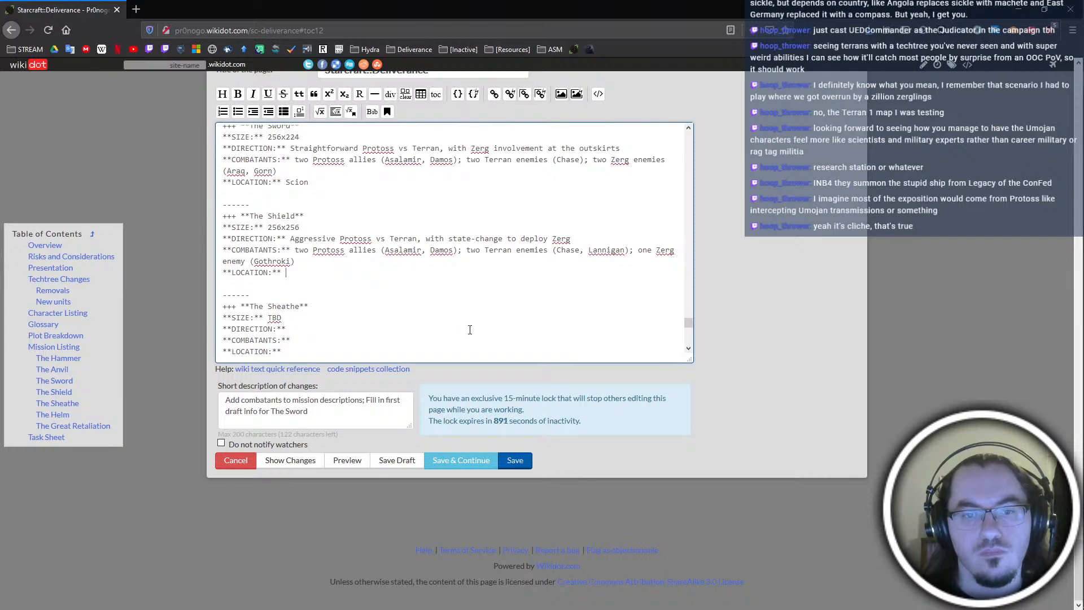
scroll(470, 330, up, 2)
scroll(470, 330, down, 2)
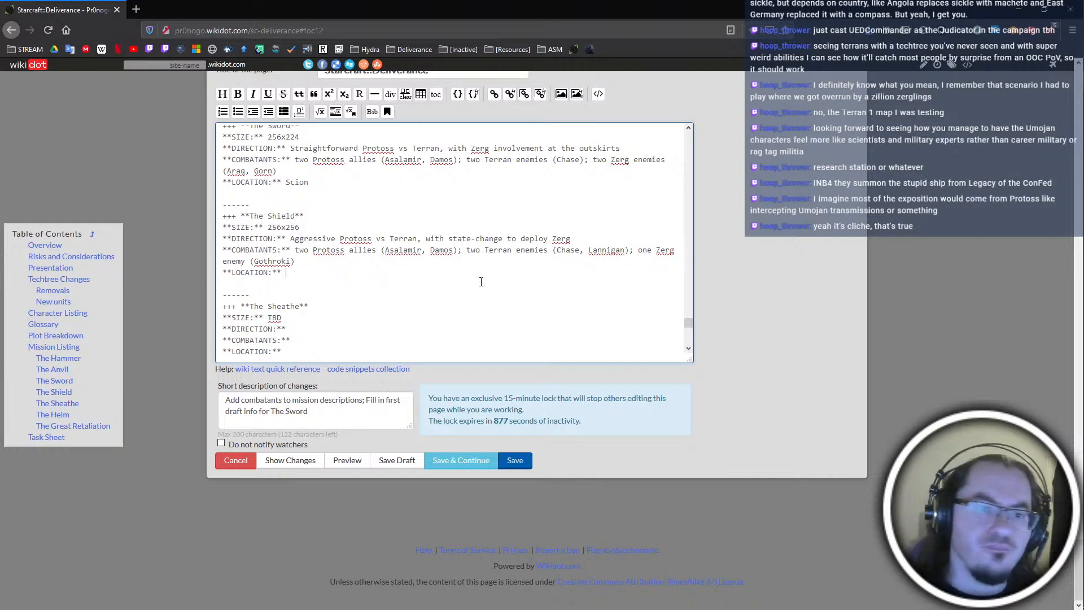
scroll(478, 281, up, 2)
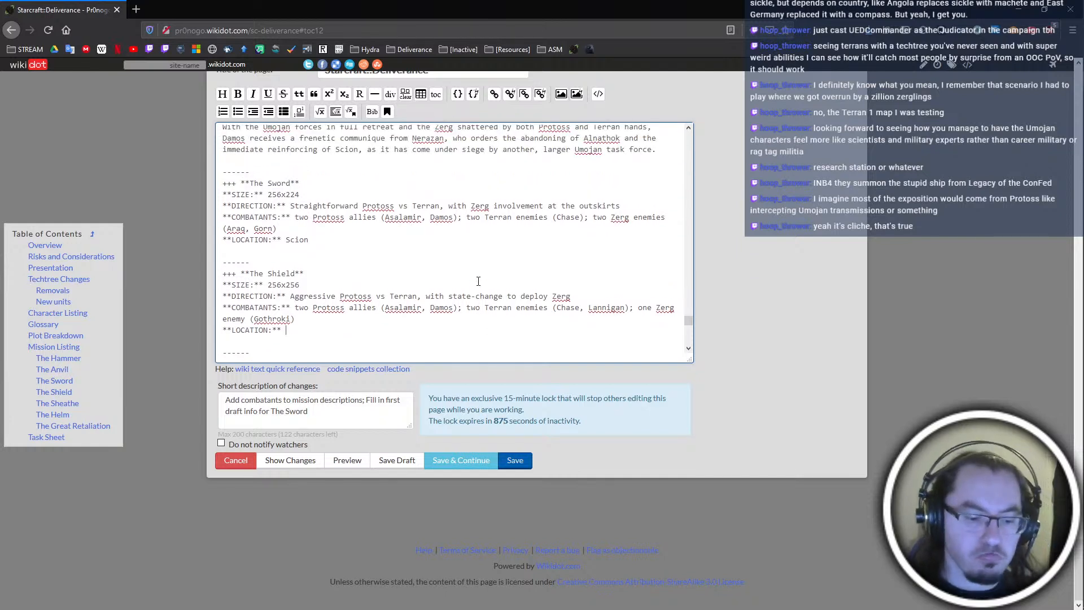
text(L)
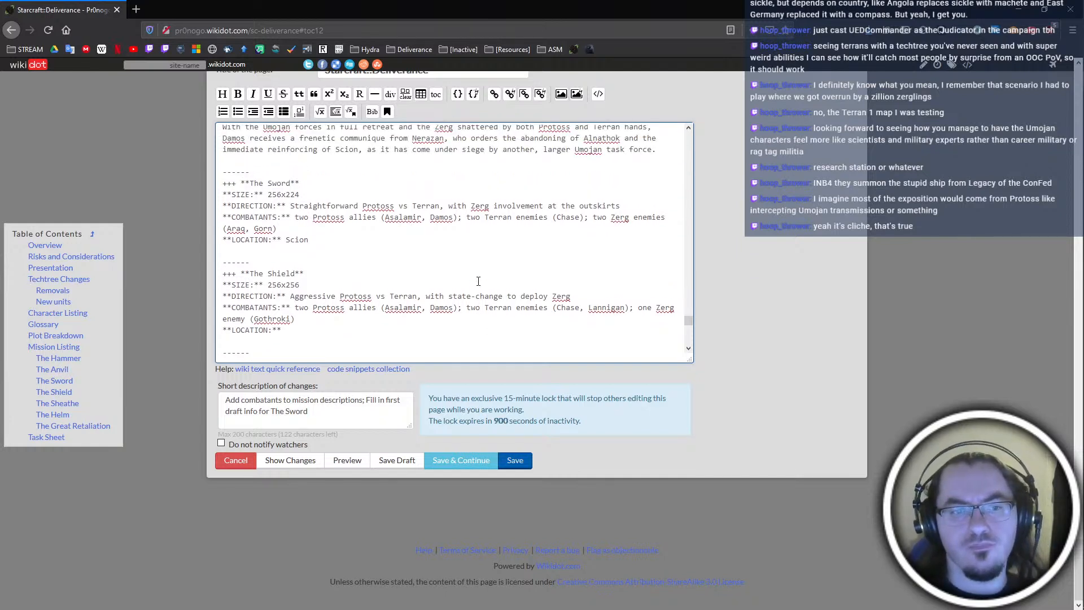
text(ow orbit (briefing), )
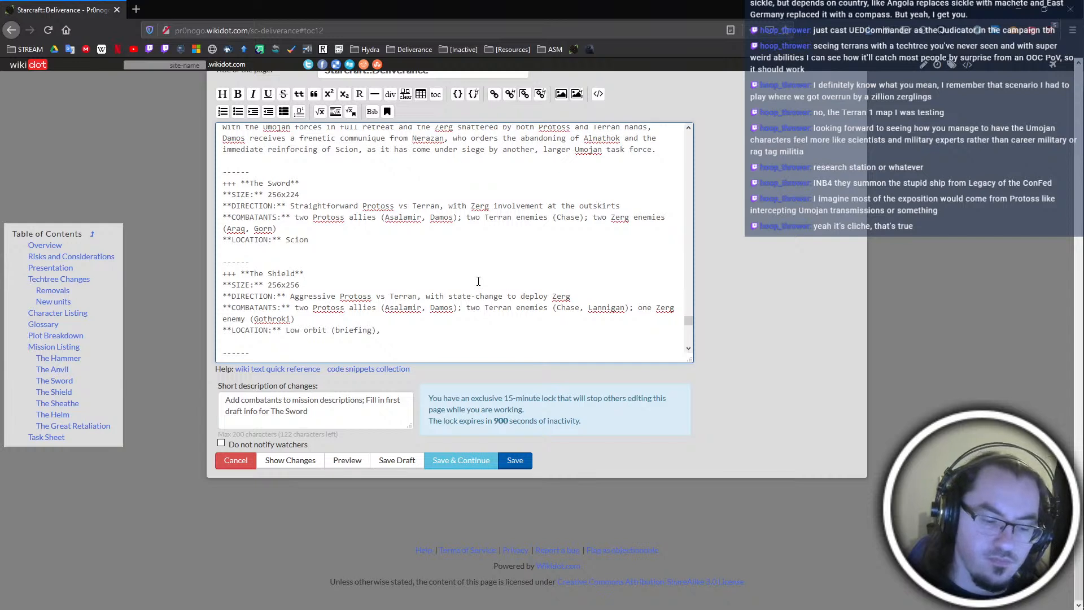
text(USV Cartog)
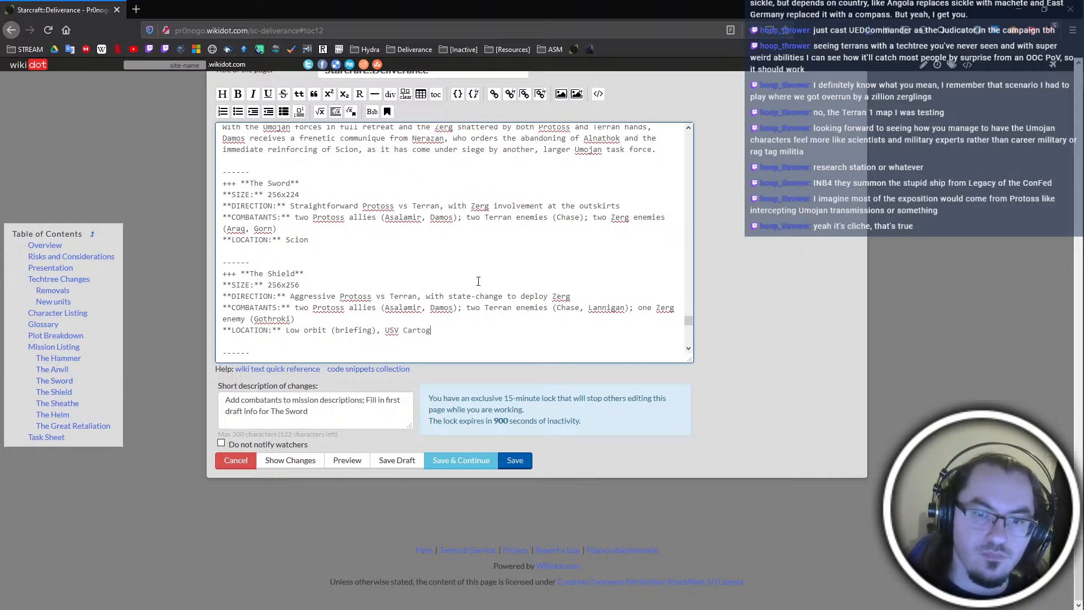
text(rapher ()
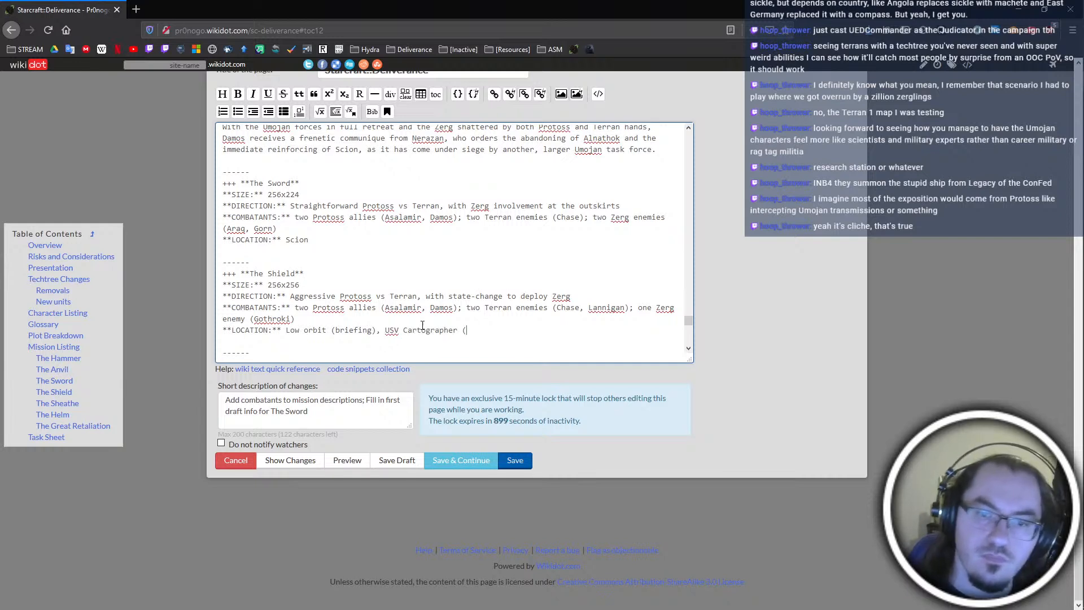
Change the Cartographer's prefix to "URS" in The Shield's location line and finish the line with "(in-game)"
drag(394, 329, 400, 330)
text(S)
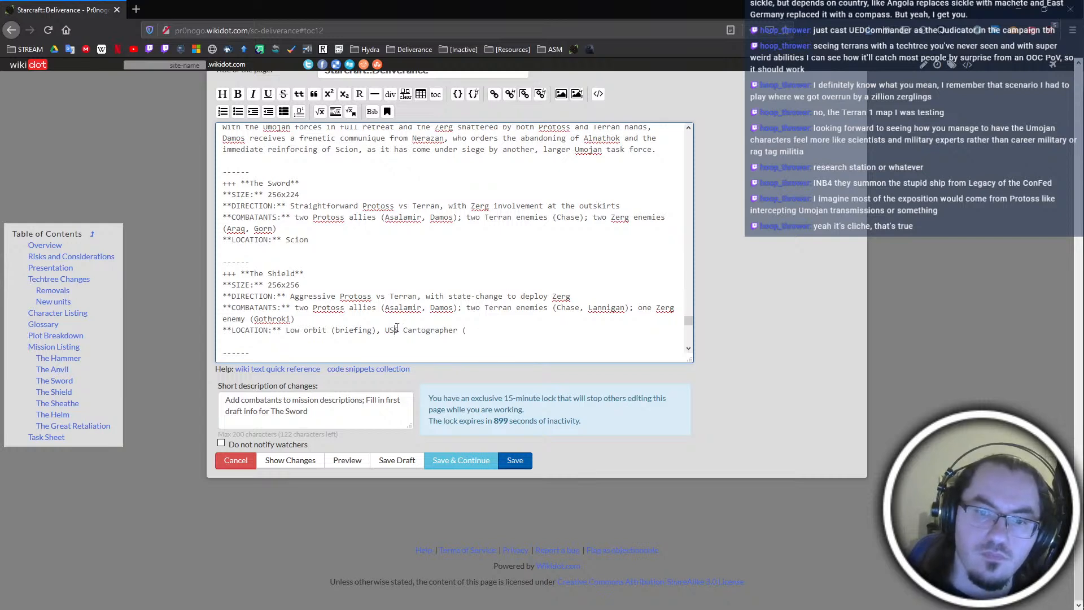
key(BackSpace)
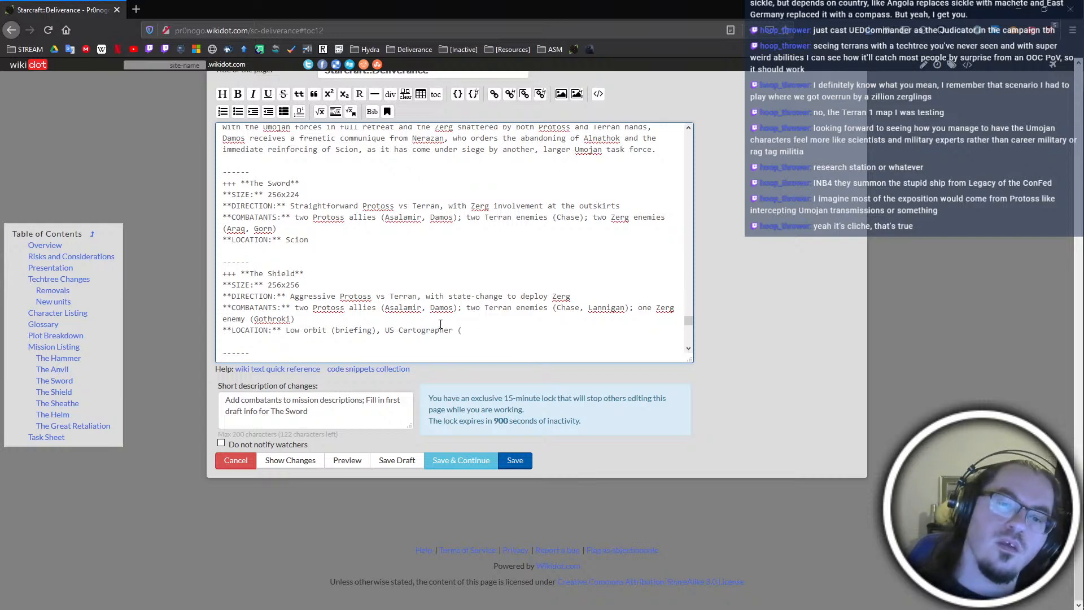
key(BackSpace)
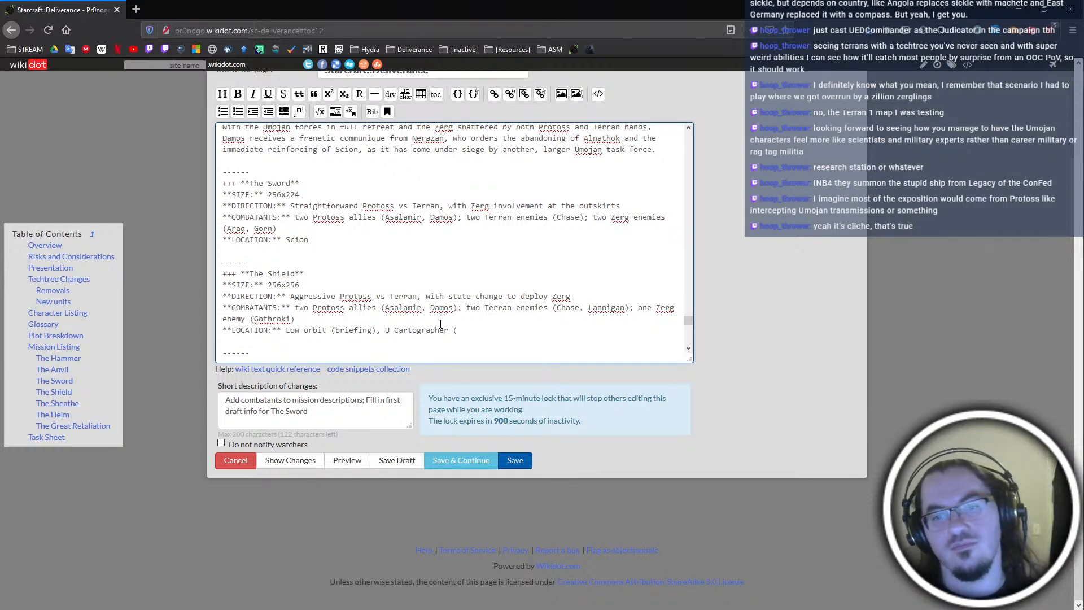
text(RS)
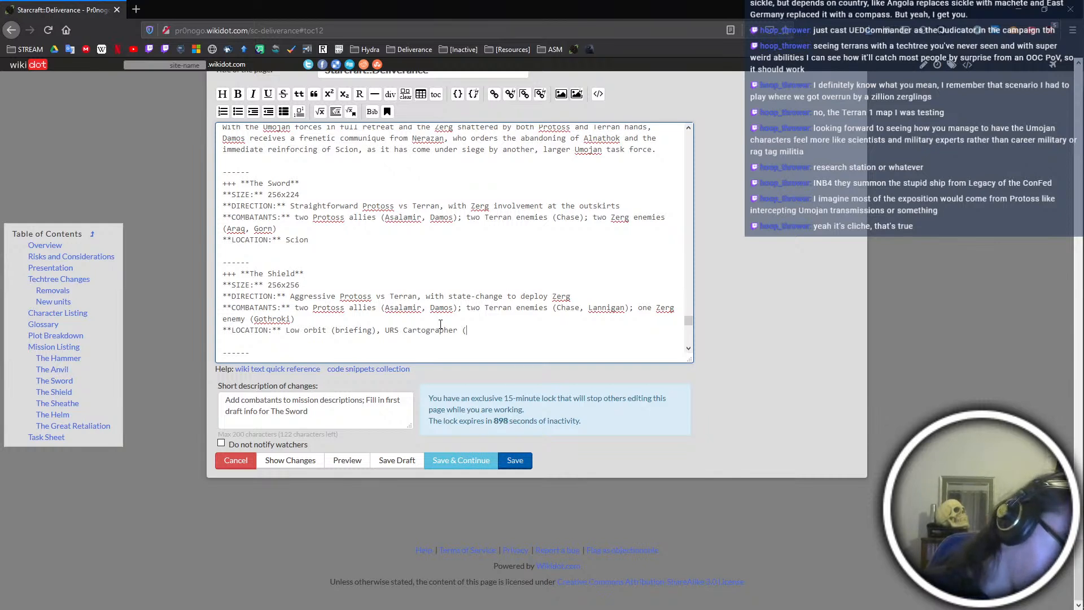
text(in-game))
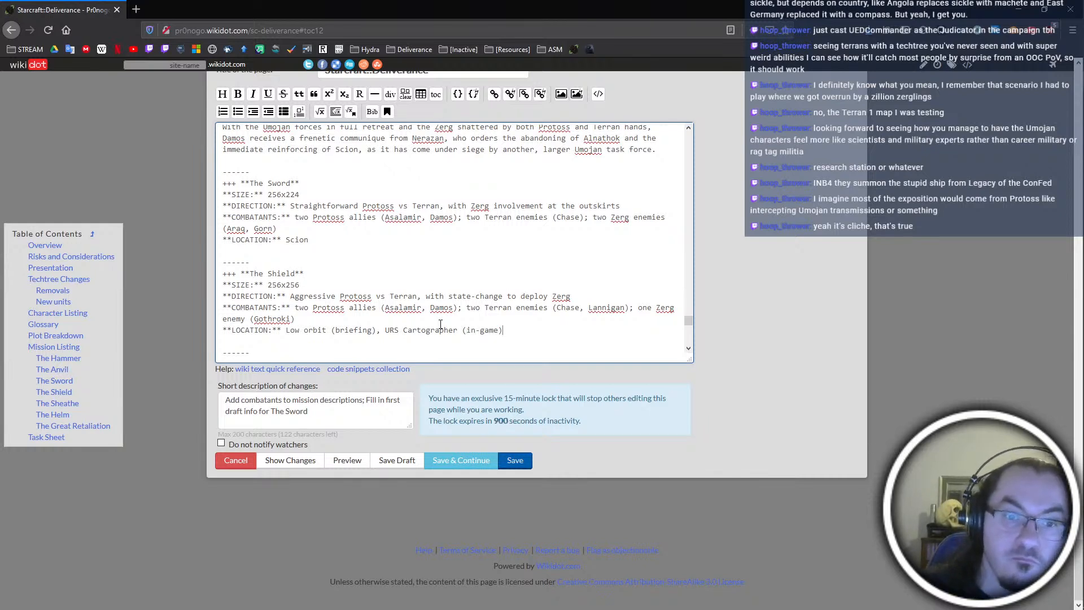
Reword the end of the change description to "Fill in some info for The Sword and The Shield"
scroll(440, 324, down, 3)
click(338, 417)
text(and The Shield)
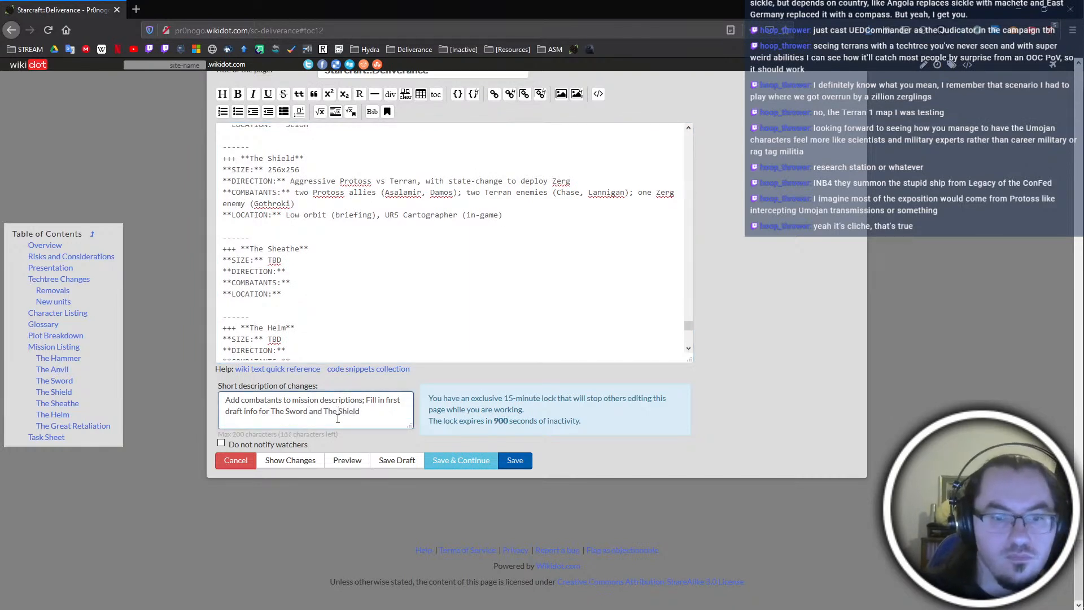
click(386, 209)
scroll(389, 238, up, 3)
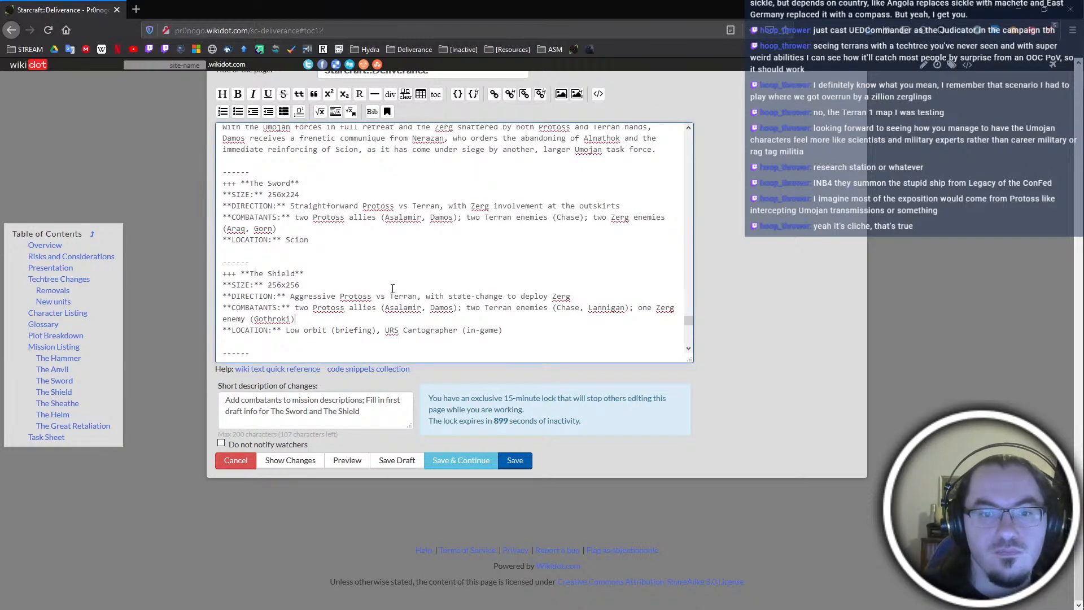
scroll(393, 288, down, 3)
scroll(373, 293, up, 8)
scroll(348, 299, up, 10)
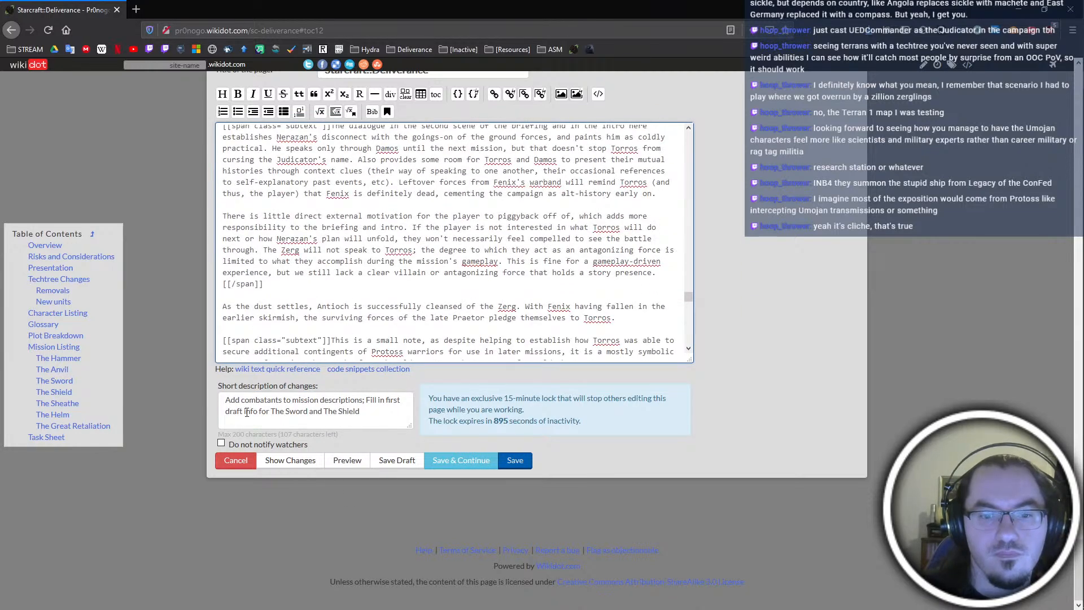
drag(247, 411, 386, 399)
text(some)
Retitle the Cartographer's glossary entry "URS Cartographer" and describe it as a Umojan "research station" instead of a Science Vessel
scroll(437, 256, up, 5)
scroll(438, 257, up, 5)
scroll(429, 271, up, 5)
scroll(423, 278, up, 5)
drag(249, 228, 245, 228)
key(shift+Right)
text(RS)
drag(430, 239, 372, 235)
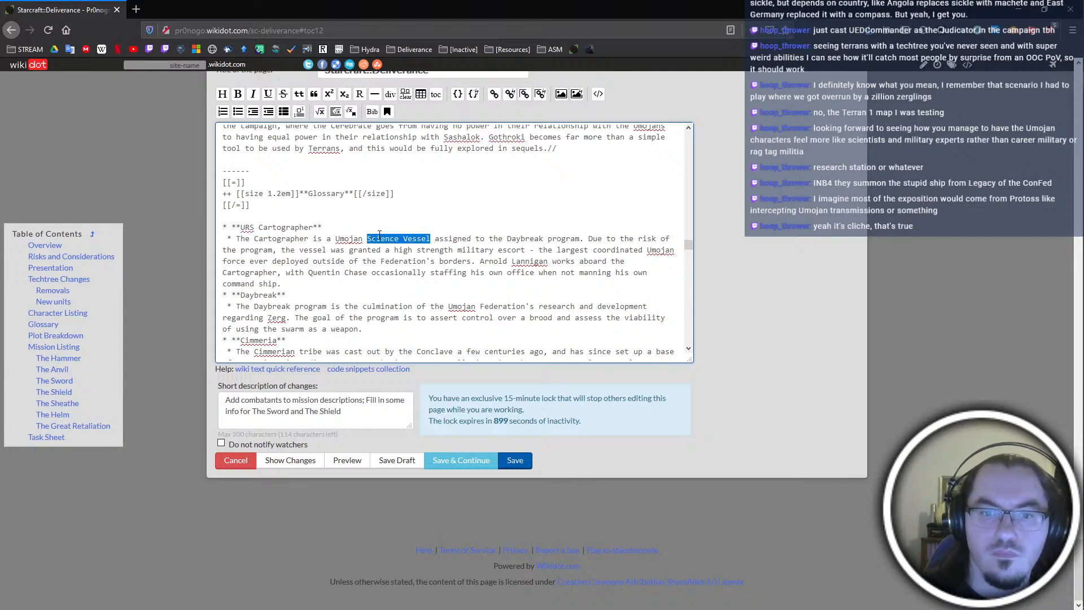
text(research station)
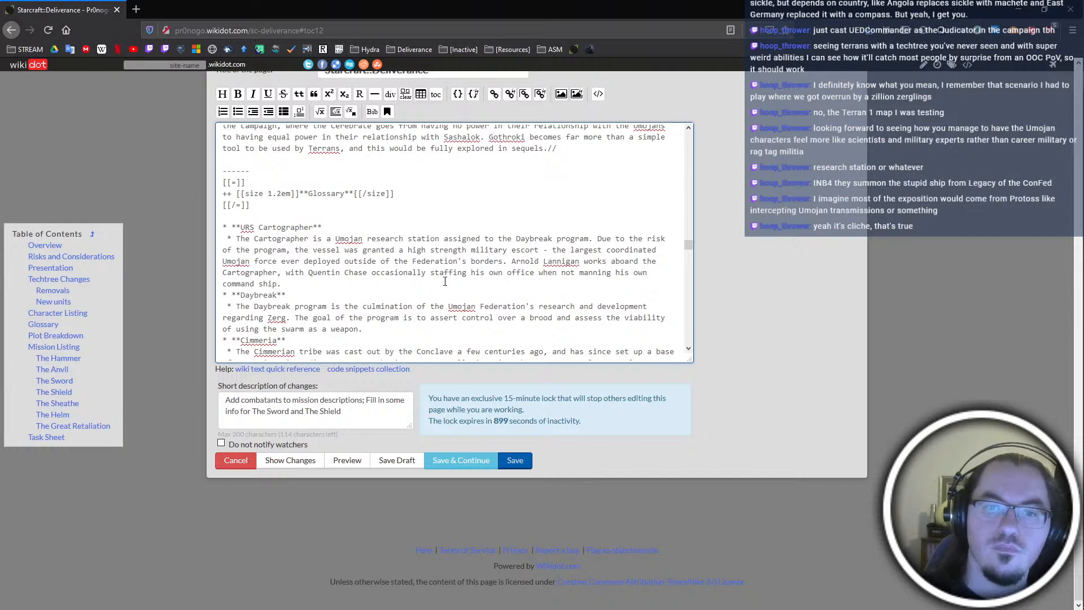
Replace "own" with "personal" before "command ship" in the URS Cartographer glossary entry
double_click(328, 250)
click(328, 250)
double_click(328, 250)
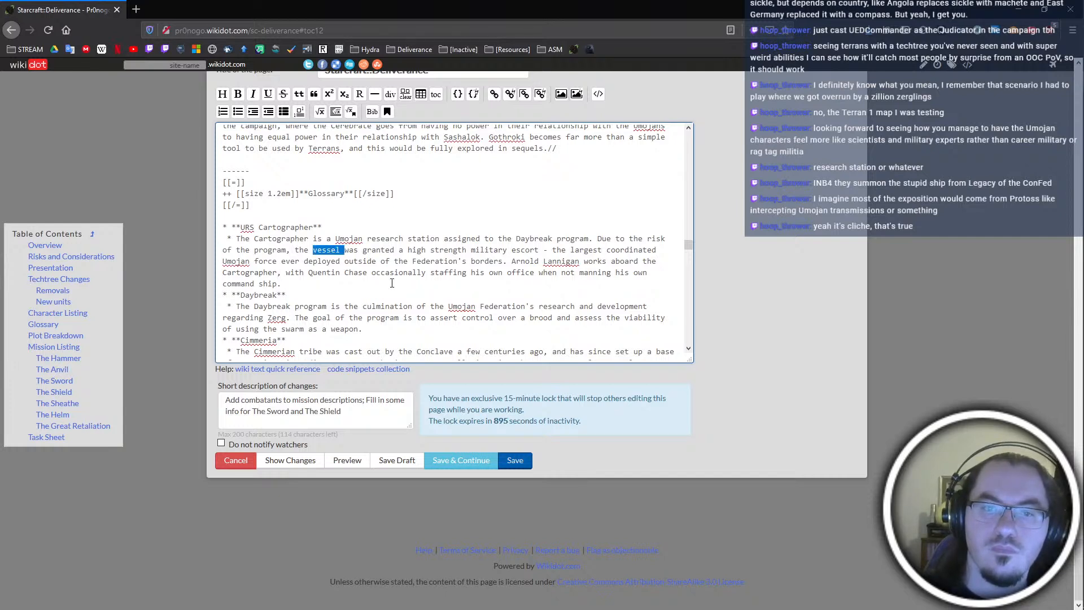
click(391, 281)
scroll(392, 281, up, 2)
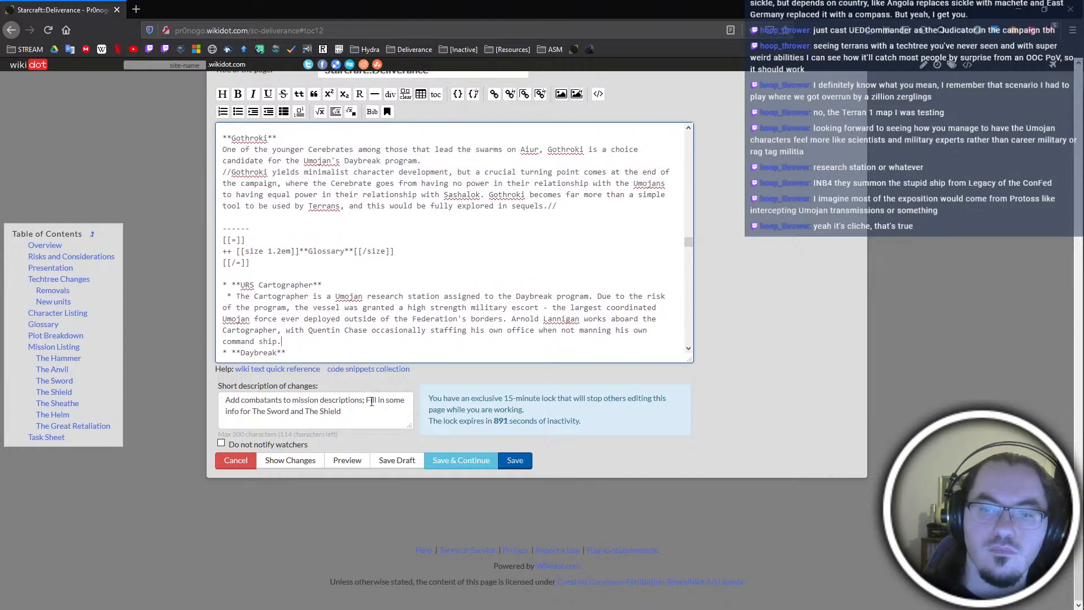
scroll(382, 348, up, 1)
scroll(508, 343, down, 1)
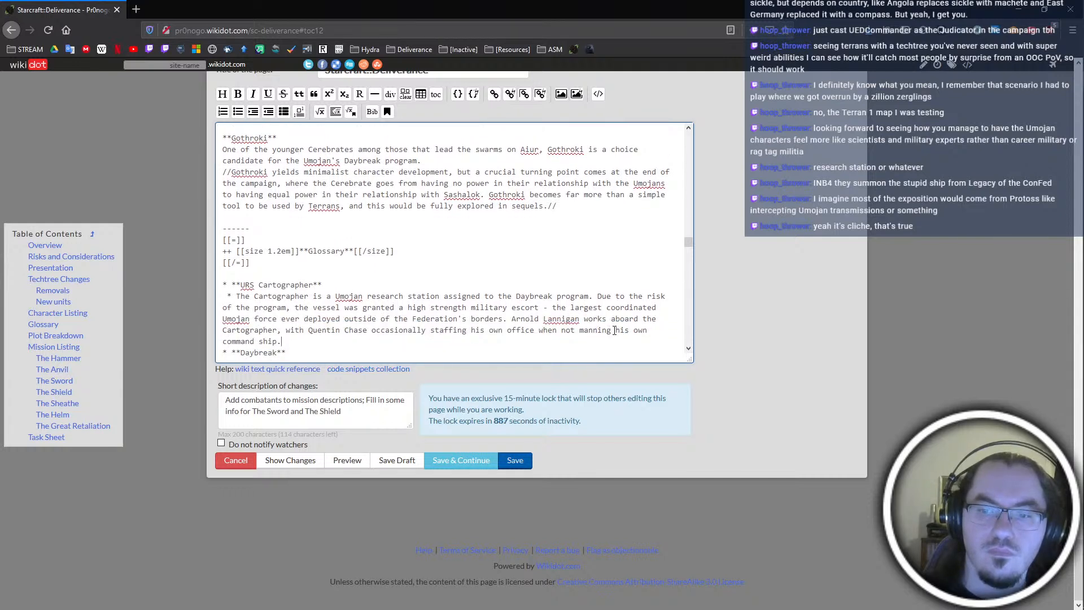
drag(507, 331, 484, 331)
click(469, 334)
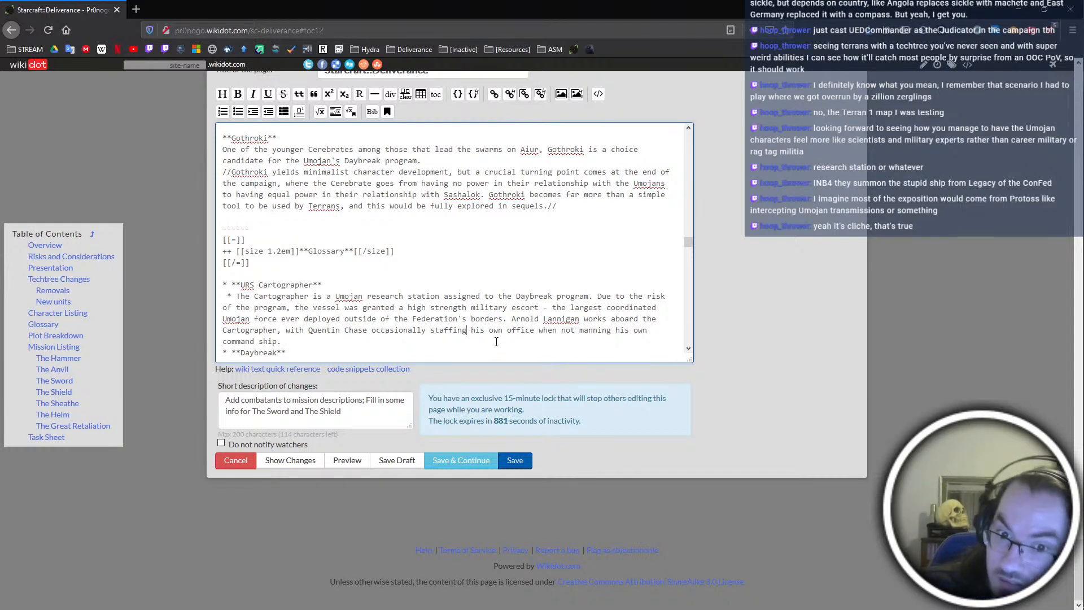
drag(633, 331, 648, 331)
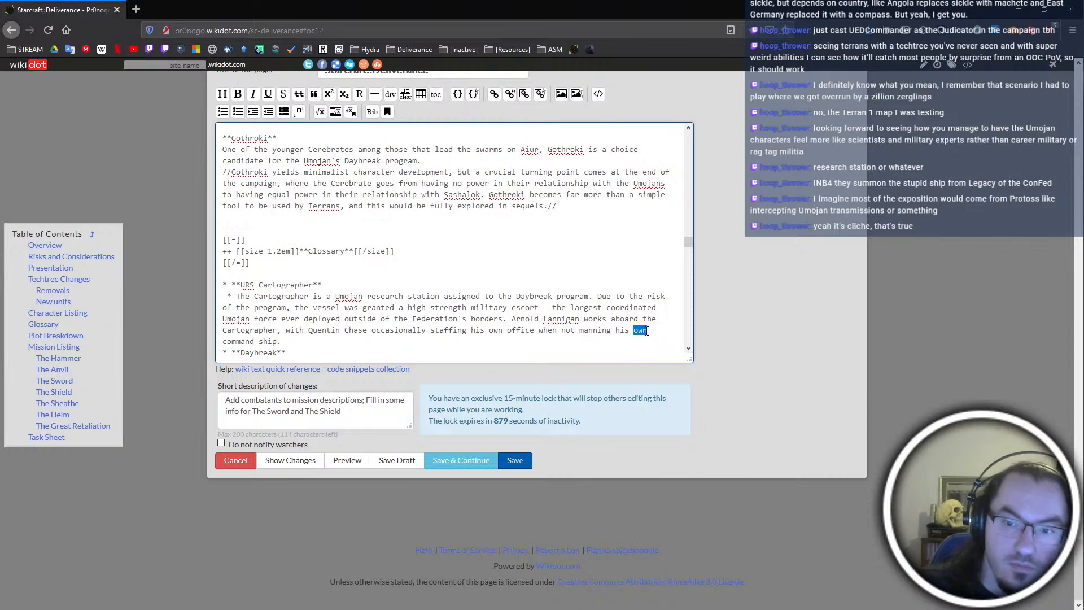
text(personal)
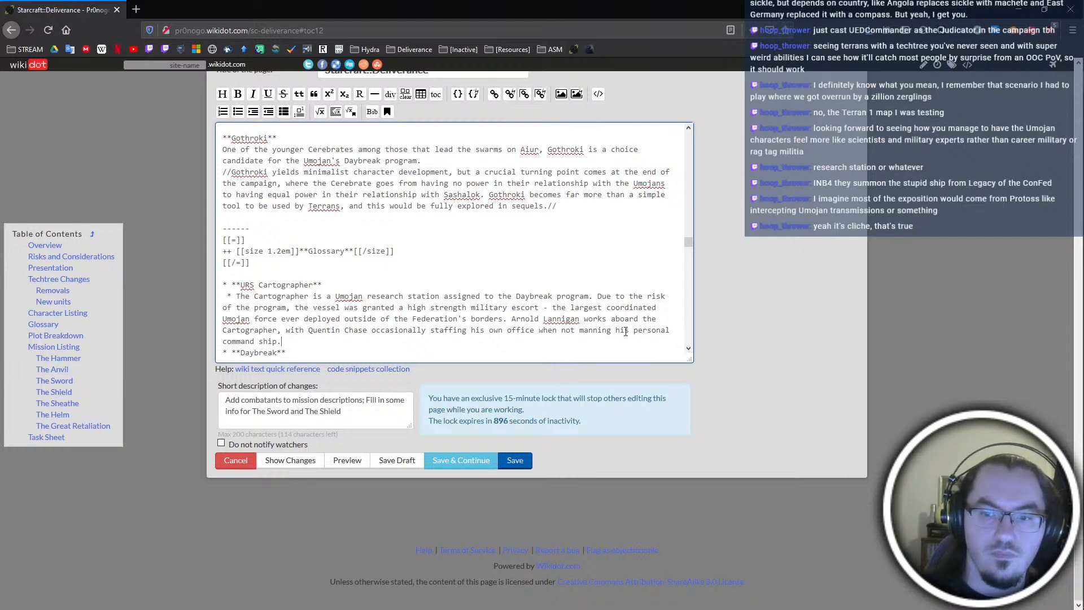
scroll(564, 334, up, 2)
scroll(508, 336, down, 2)
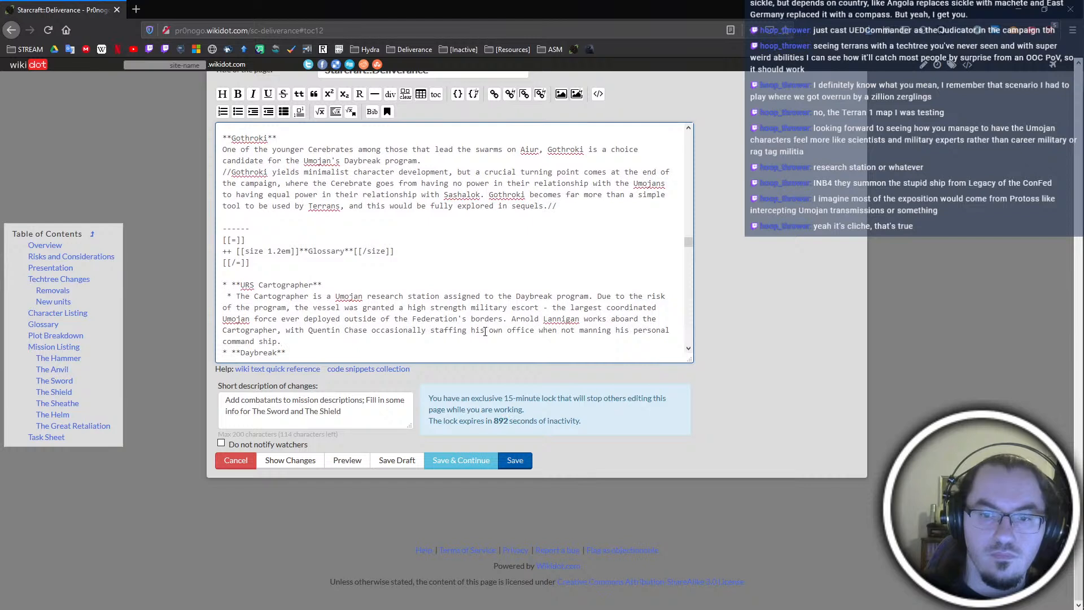
Resume editing the change description after "The Shield", checking the character entries above the glossary
scroll(482, 305, up, 2)
click(363, 410)
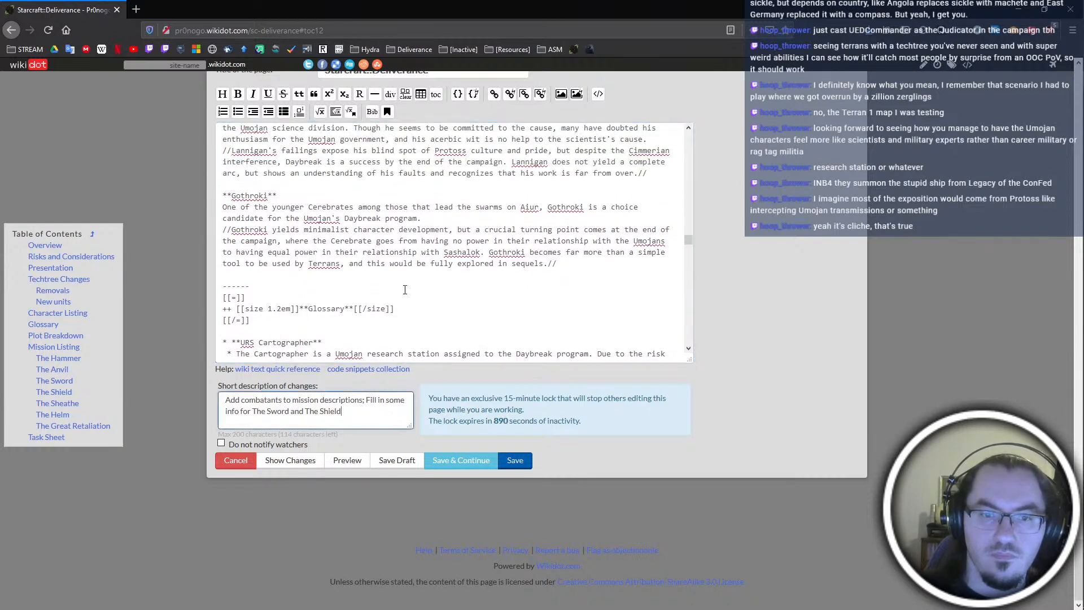
scroll(404, 305, up, 2)
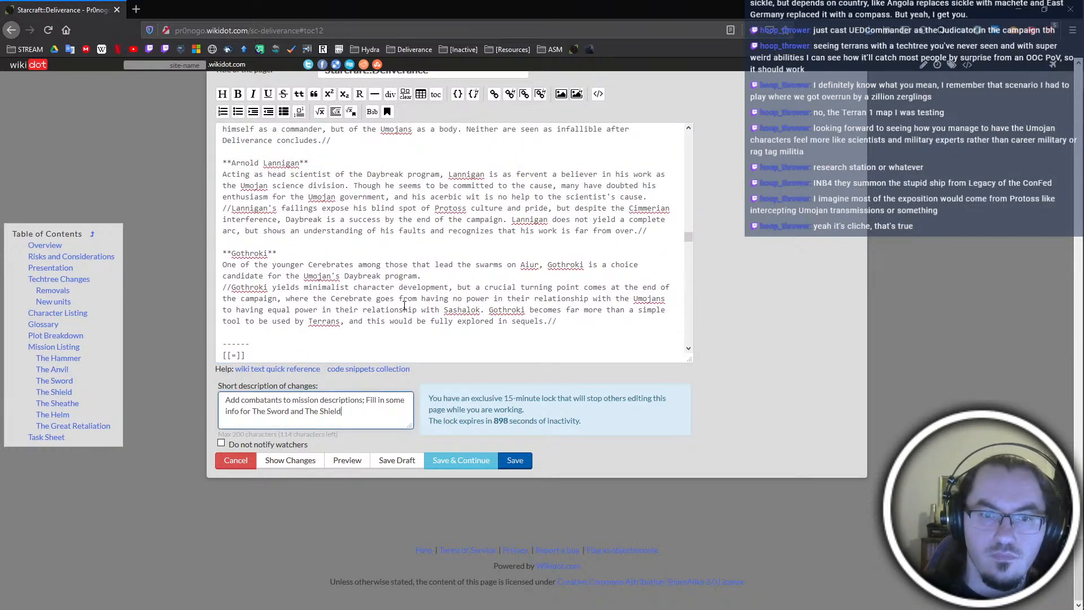
Find "USV" in the page source, change it to "URS" before "Cartographer" in the character listing, and save the page
key(ctrl+f)
text(USV)
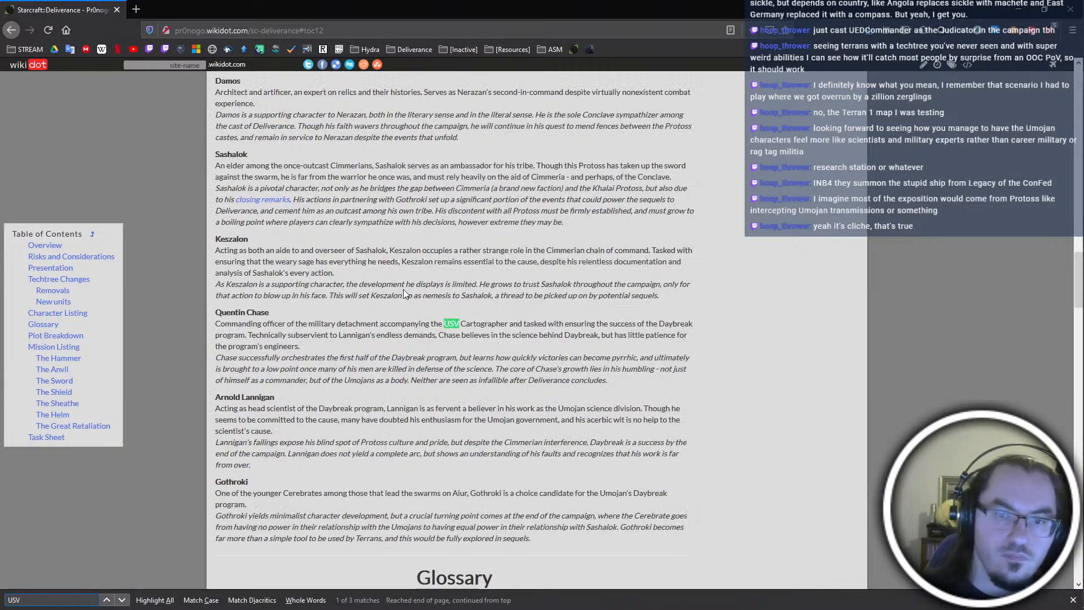
key(Return)
click(507, 334)
drag(521, 326, 507, 326)
text(URS)
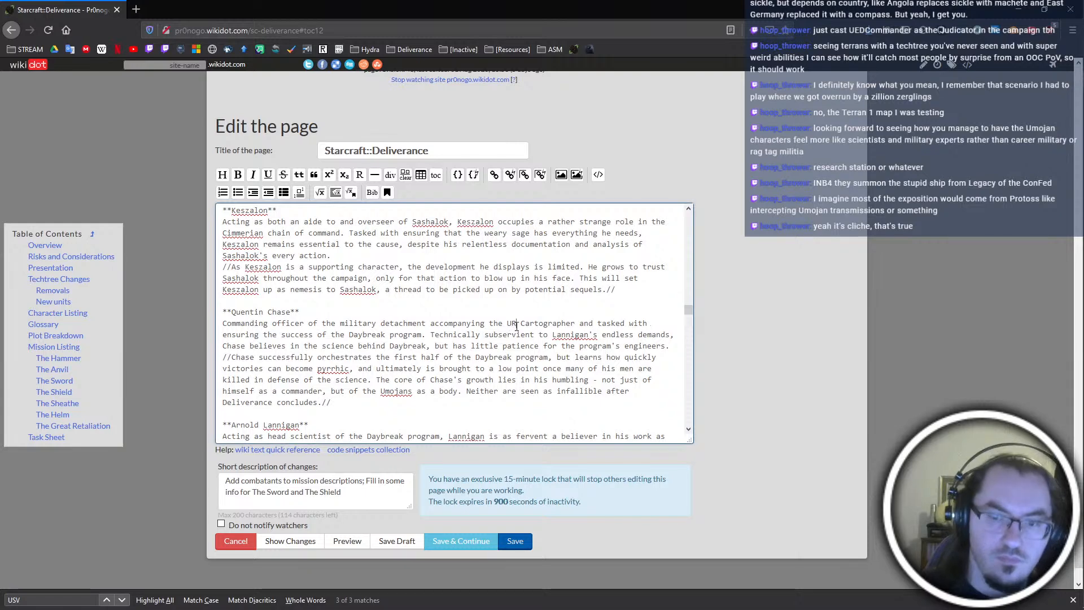
click(368, 491)
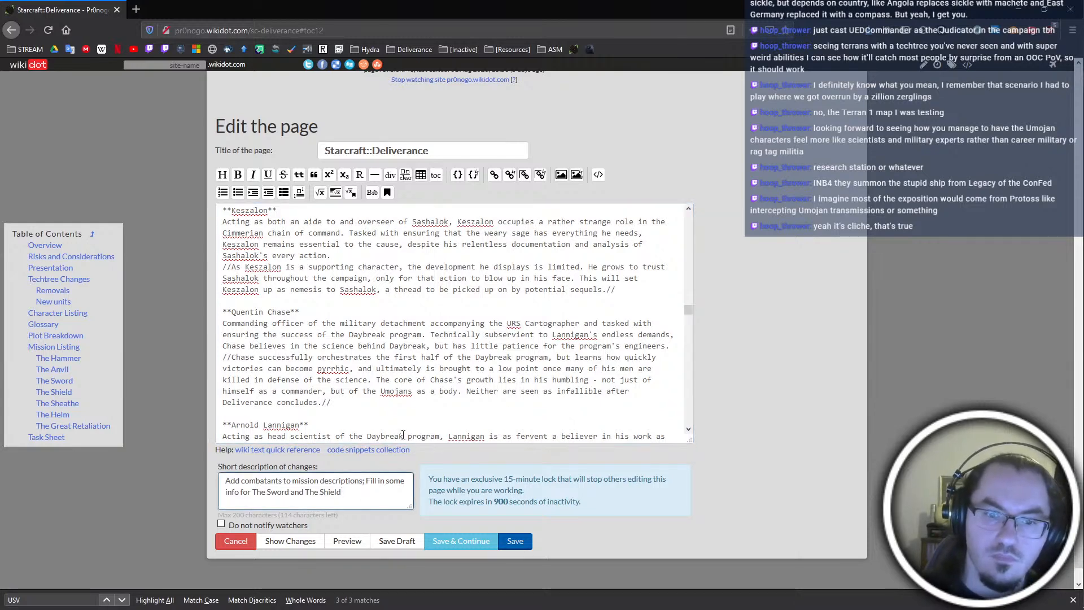
key(ctrl+s)
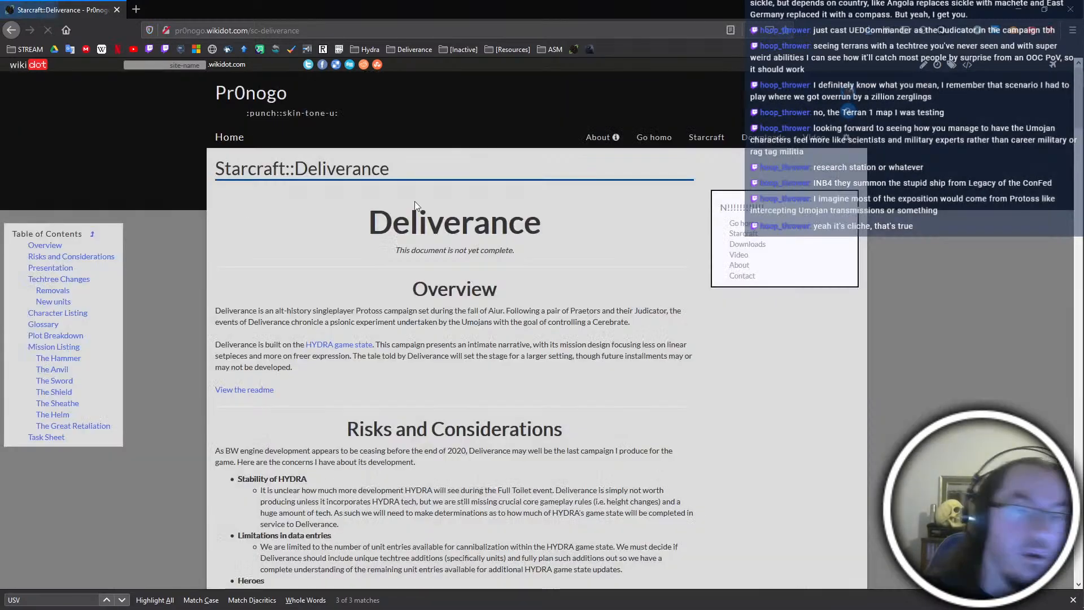
Read through the saved page from the overview through the glossary, plot breakdown and mission descriptions to the task sheet
scroll(923, 402, down, 10)
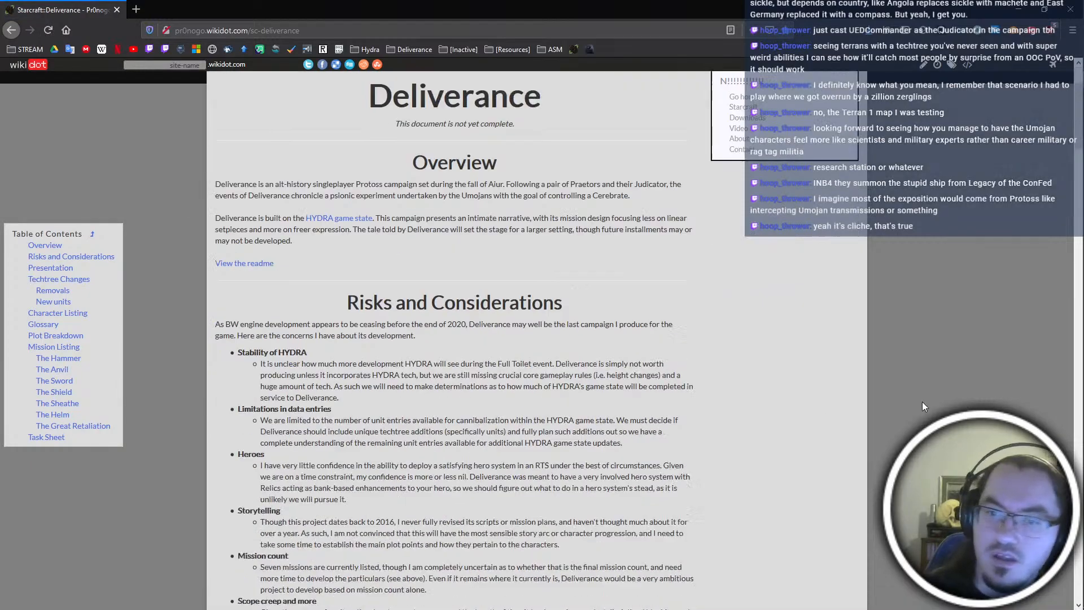
scroll(917, 404, down, 15)
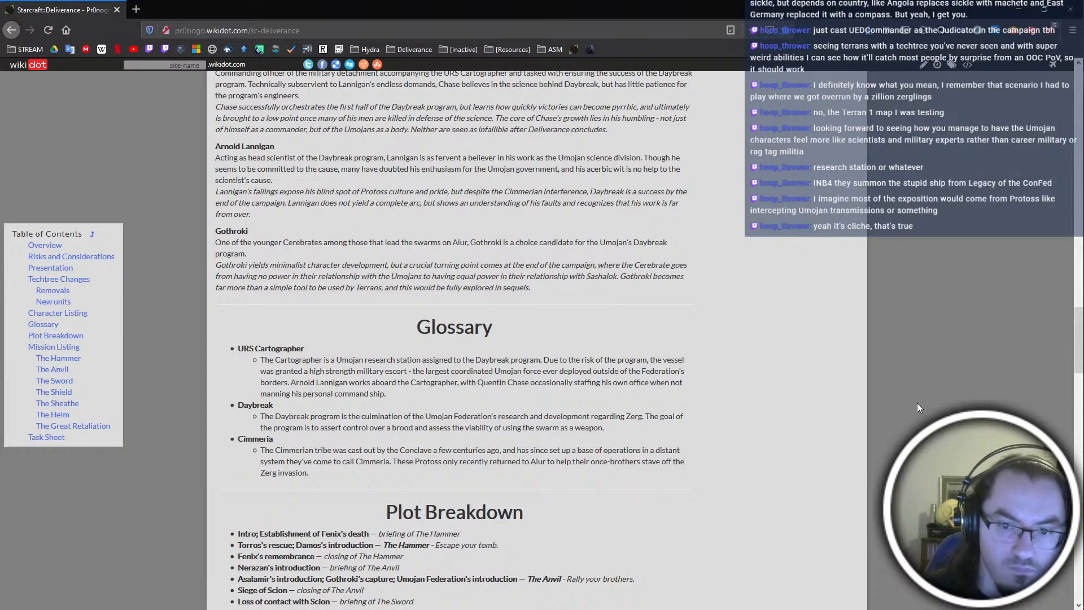
scroll(917, 401, down, 8)
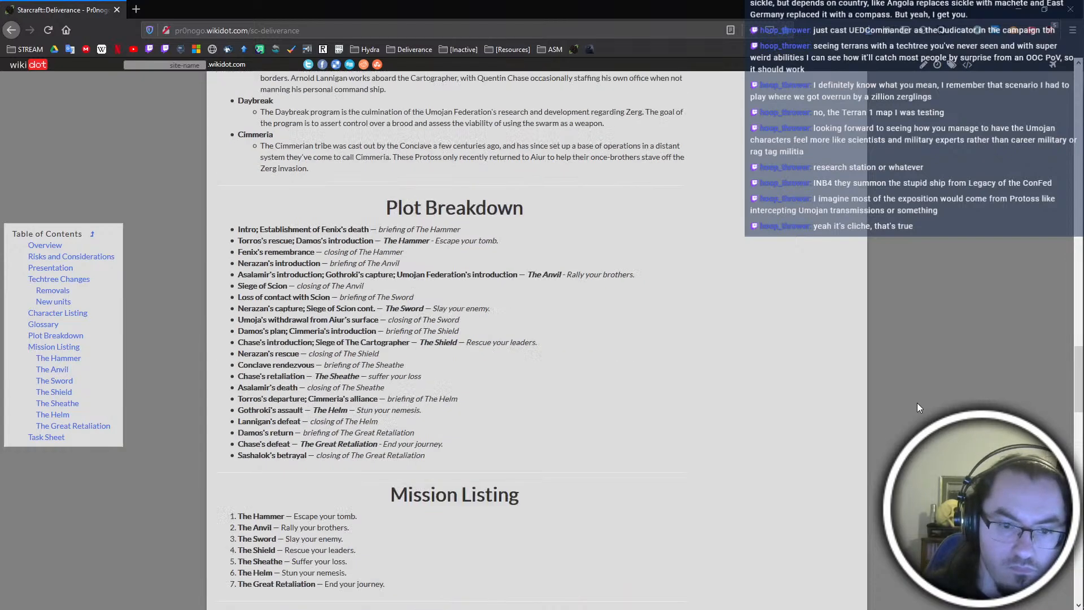
scroll(916, 402, down, 6)
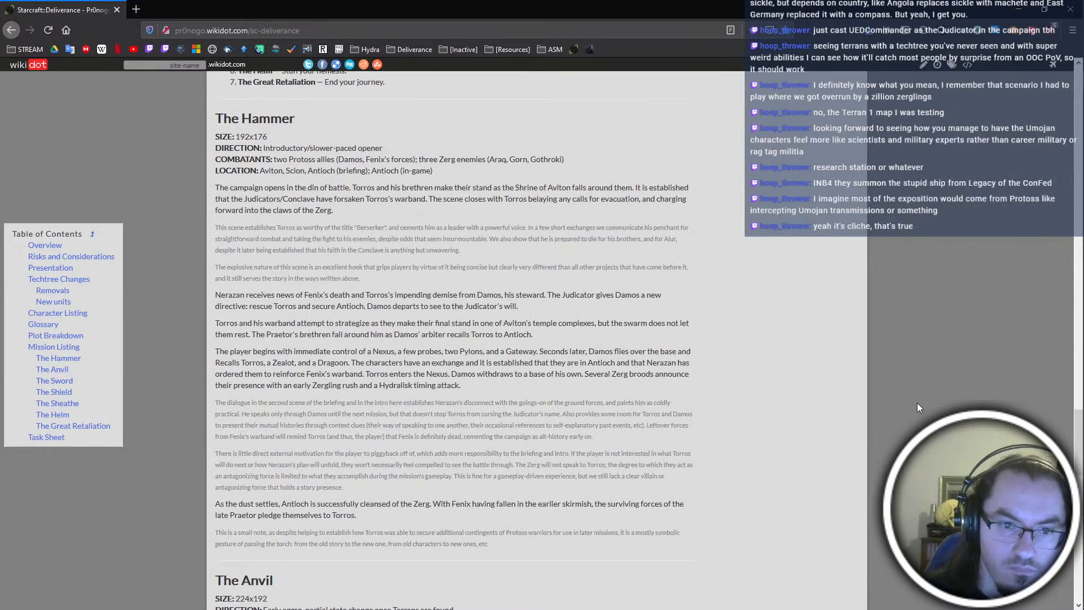
scroll(917, 402, down, 3)
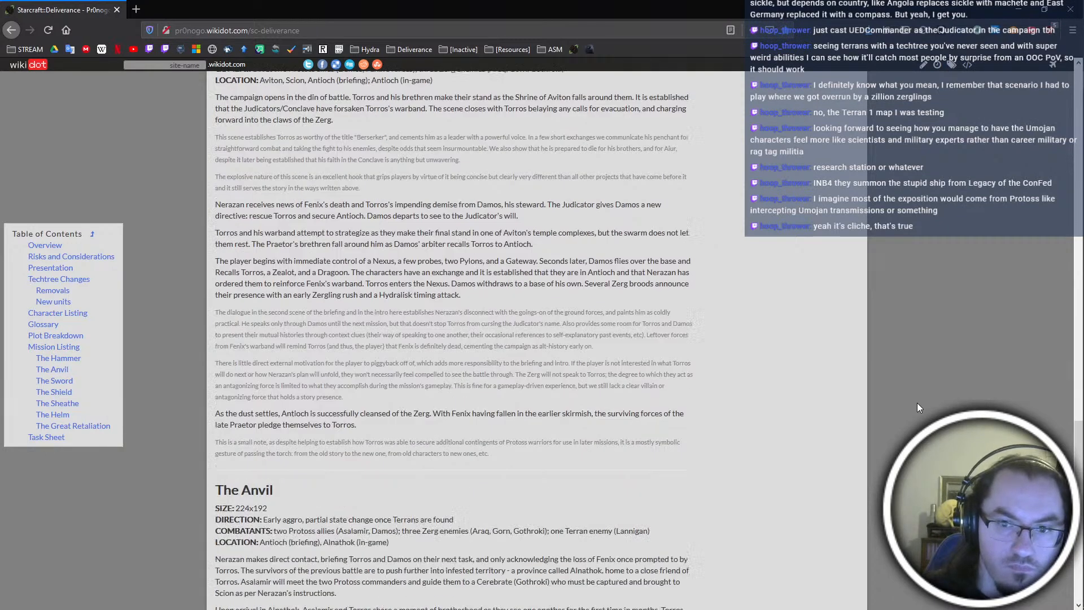
scroll(917, 402, down, 8)
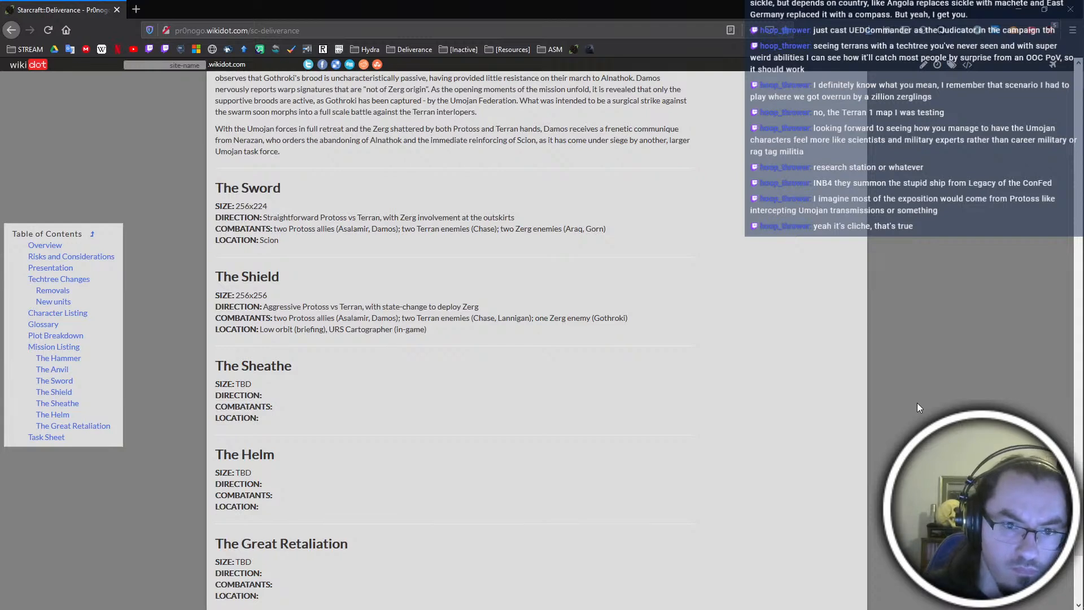
scroll(918, 403, down, 1)
scroll(917, 407, down, 2)
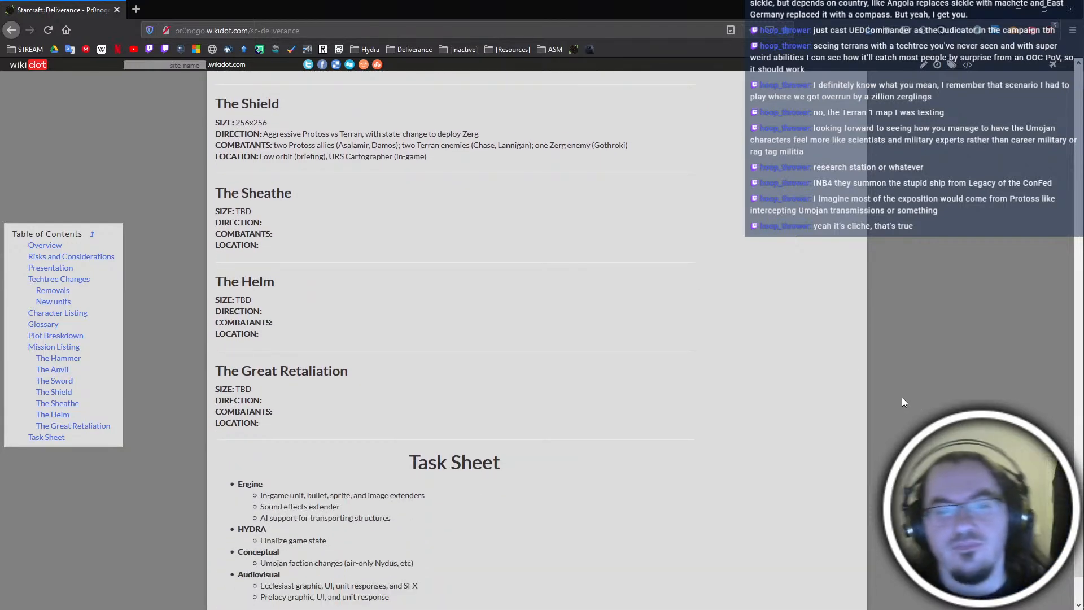
scroll(808, 364, up, 4)
scroll(801, 379, down, 1)
scroll(804, 364, up, 5)
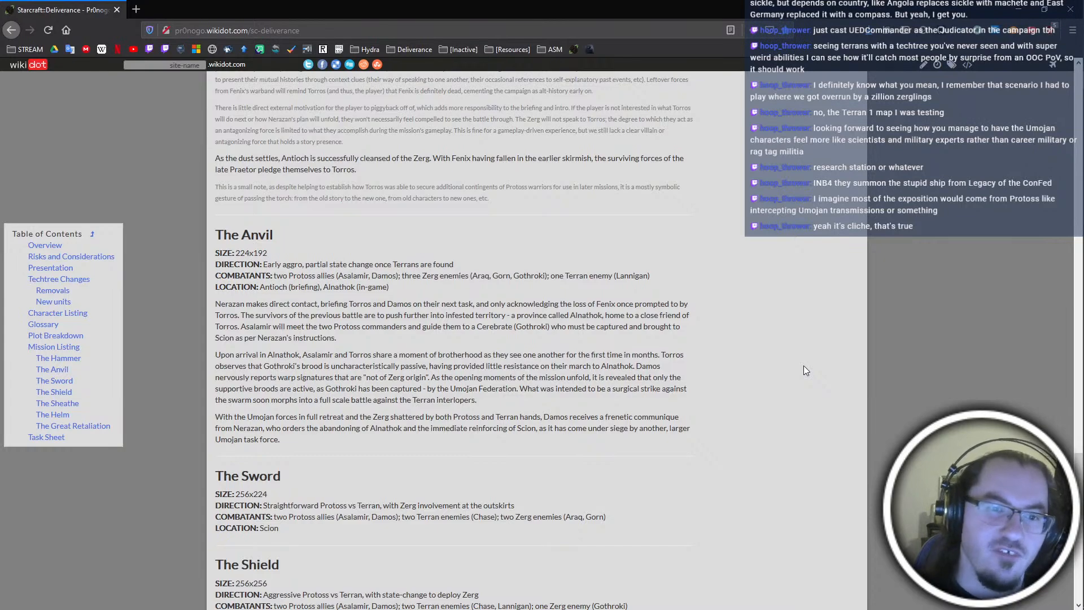
scroll(805, 367, down, 7)
scroll(803, 365, up, 8)
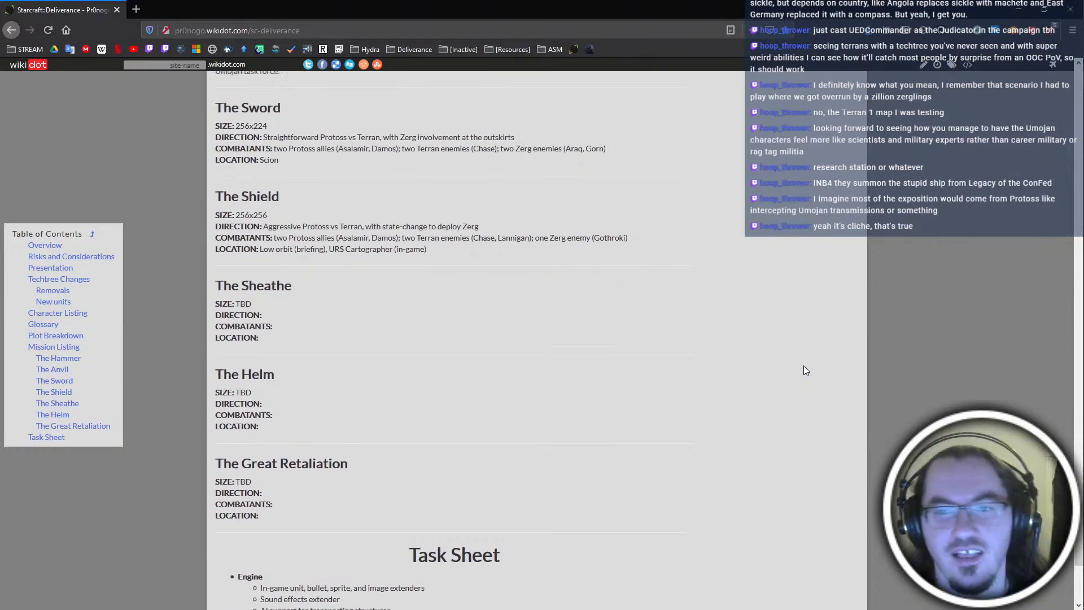
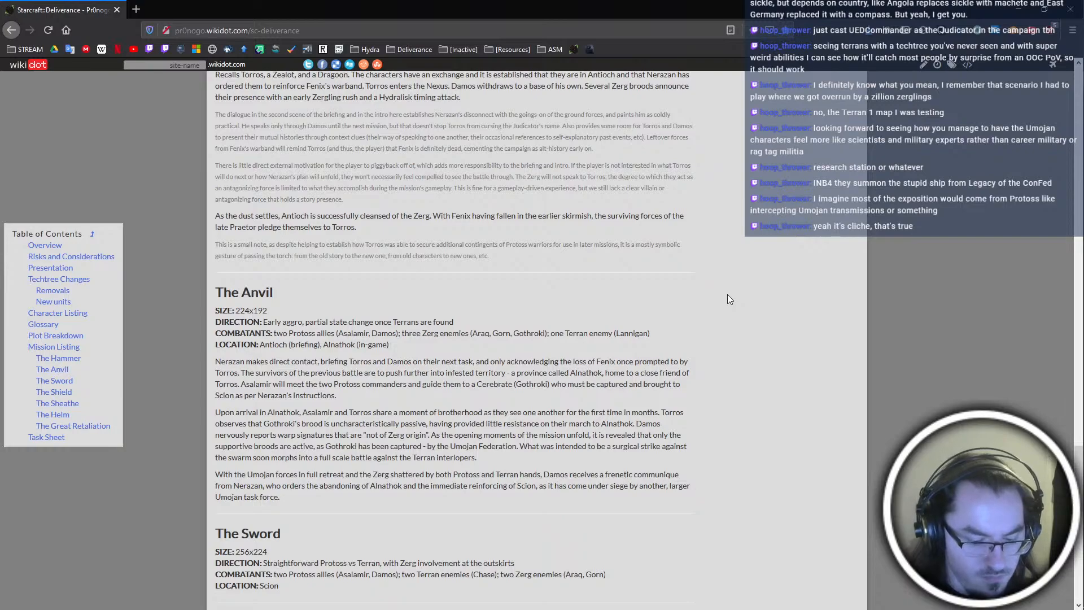
scroll(727, 293, down, 6)
scroll(727, 292, up, 12)
scroll(727, 292, down, 15)
scroll(726, 292, up, 9)
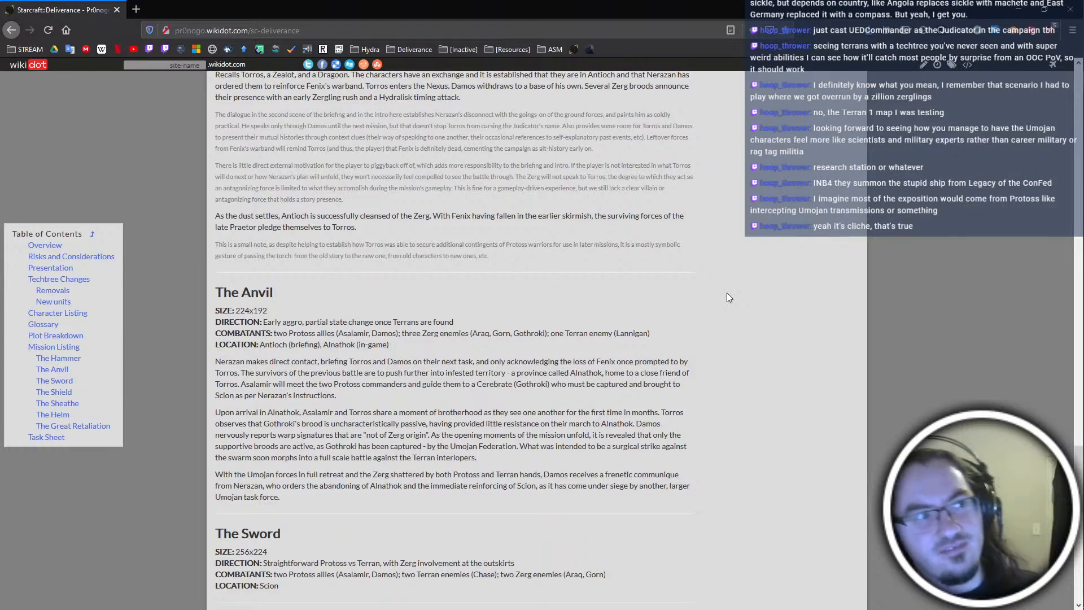
Review the plot breakdown and mission listing alongside the individual mission descriptions from The Hammer to The Helm
scroll(714, 294, up, 12)
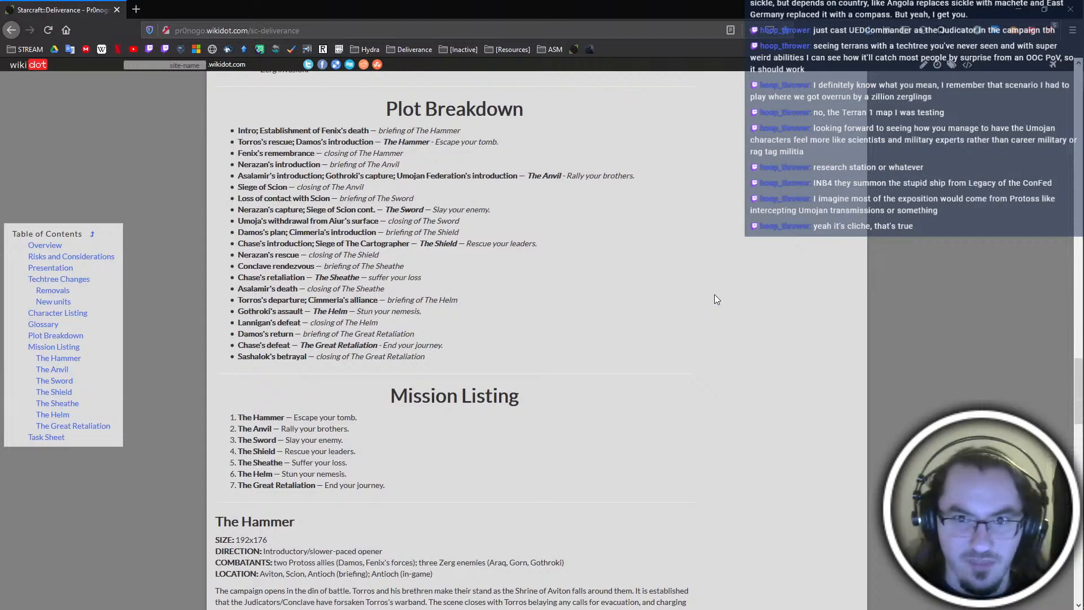
scroll(714, 299, up, 2)
scroll(714, 299, down, 4)
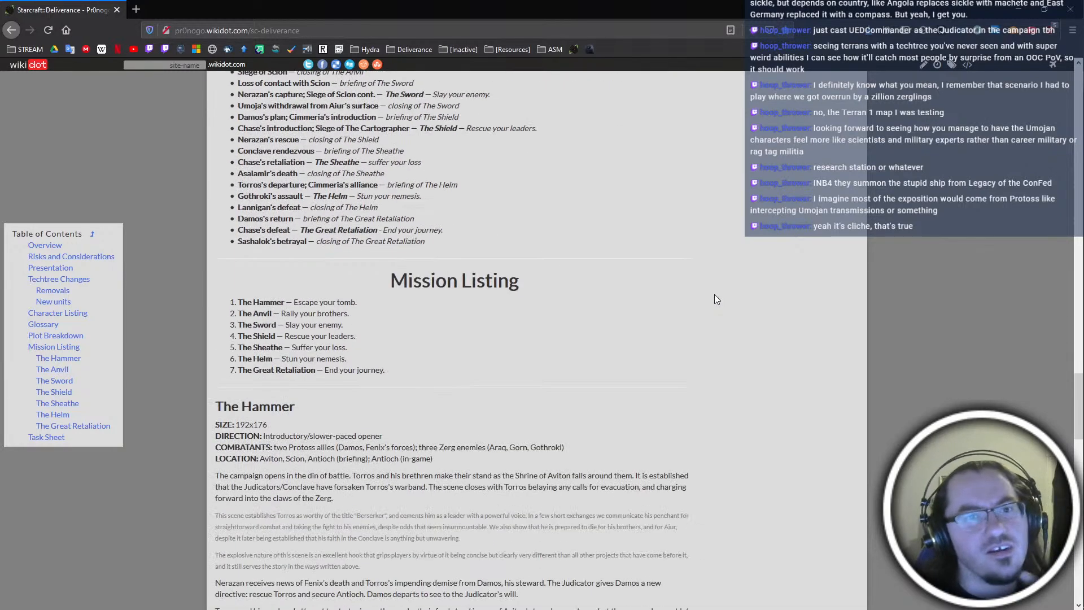
scroll(714, 299, up, 2)
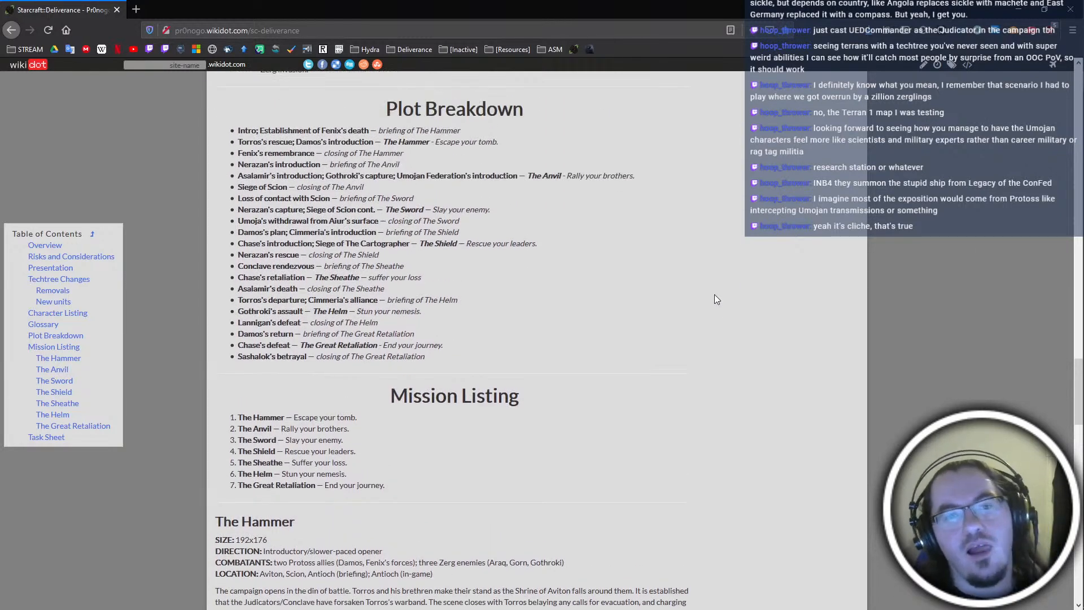
scroll(637, 322, down, 6)
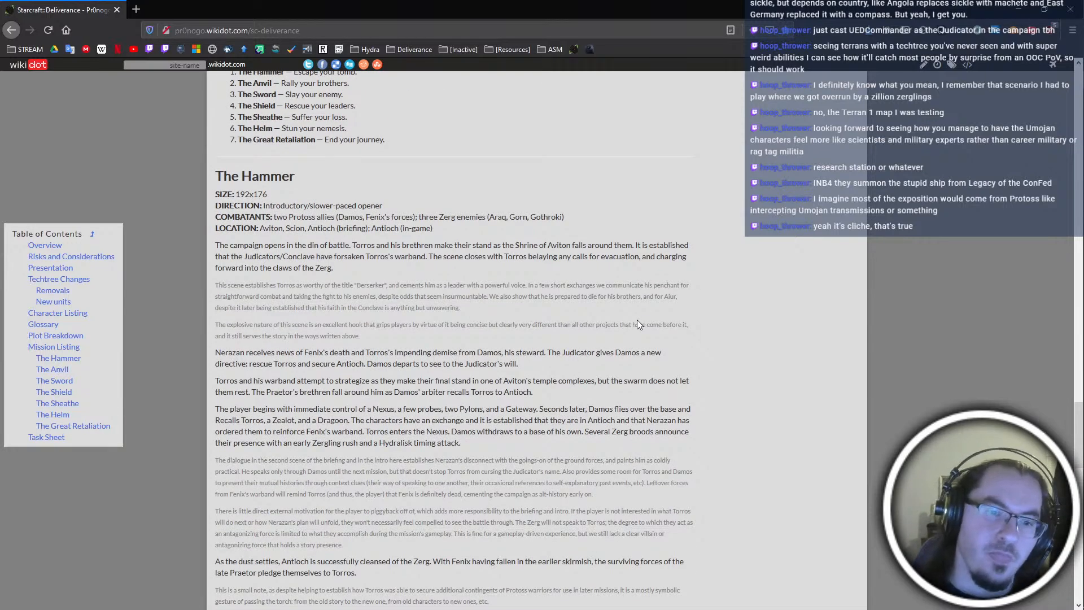
scroll(637, 319, down, 15)
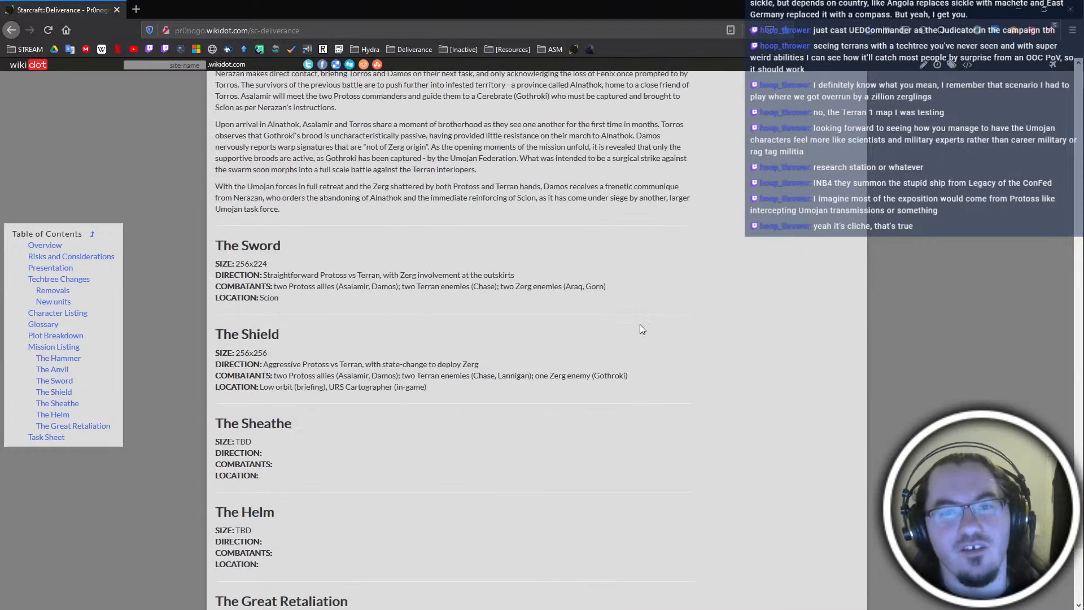
scroll(733, 318, down, 5)
scroll(743, 315, up, 7)
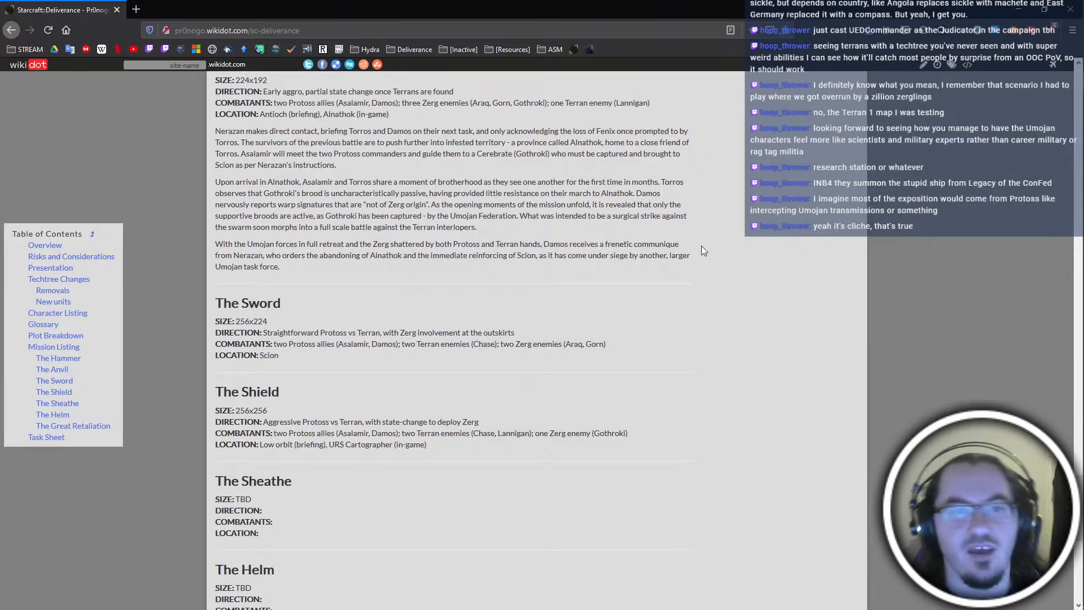
scroll(778, 271, up, 3)
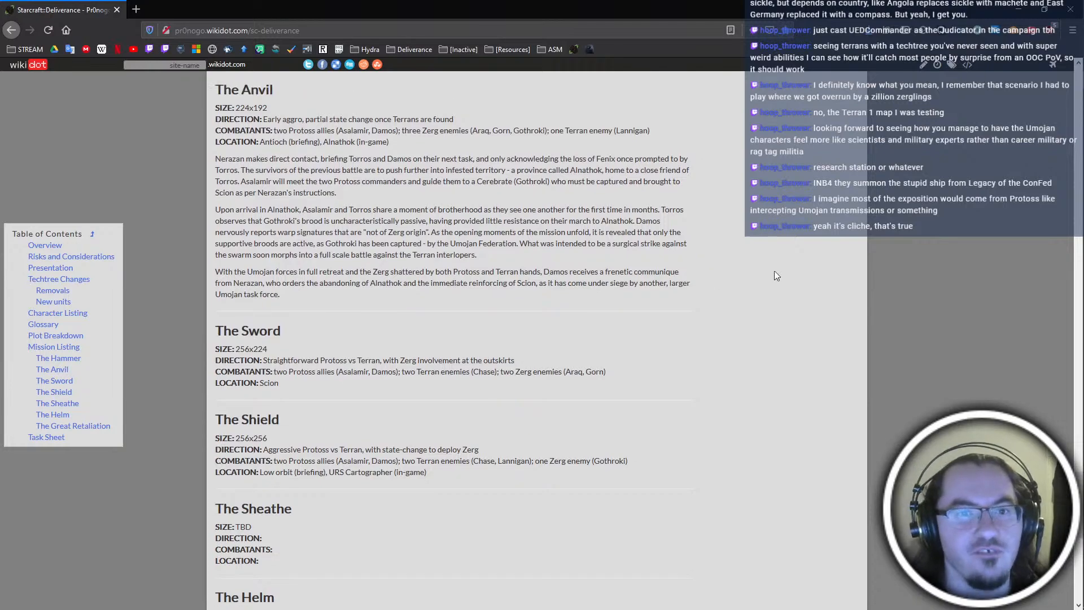
scroll(778, 274, up, 5)
scroll(778, 273, down, 12)
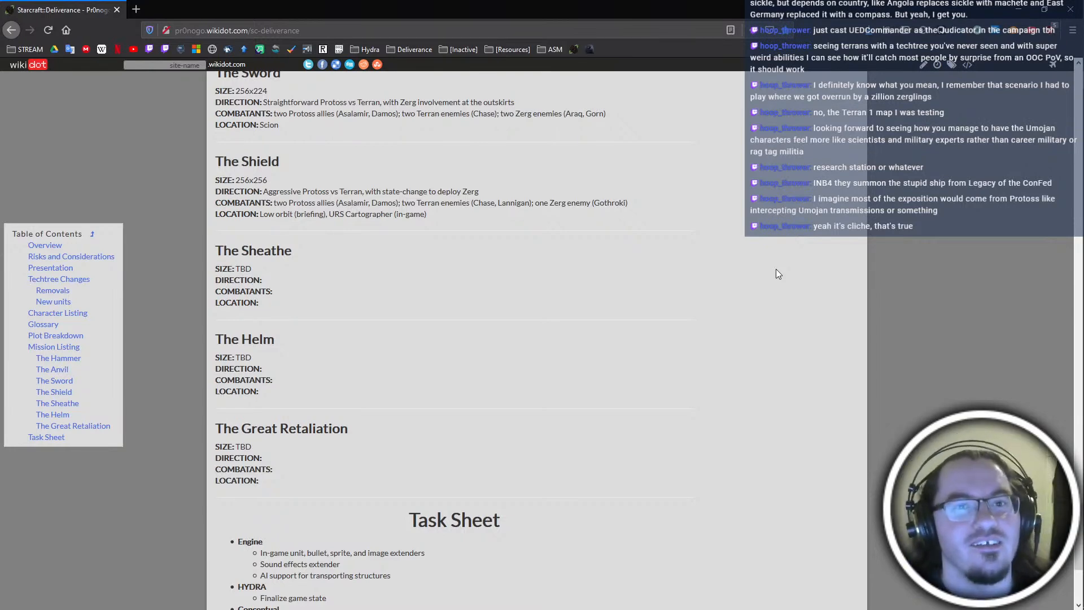
scroll(777, 237, up, 6)
scroll(784, 237, up, 5)
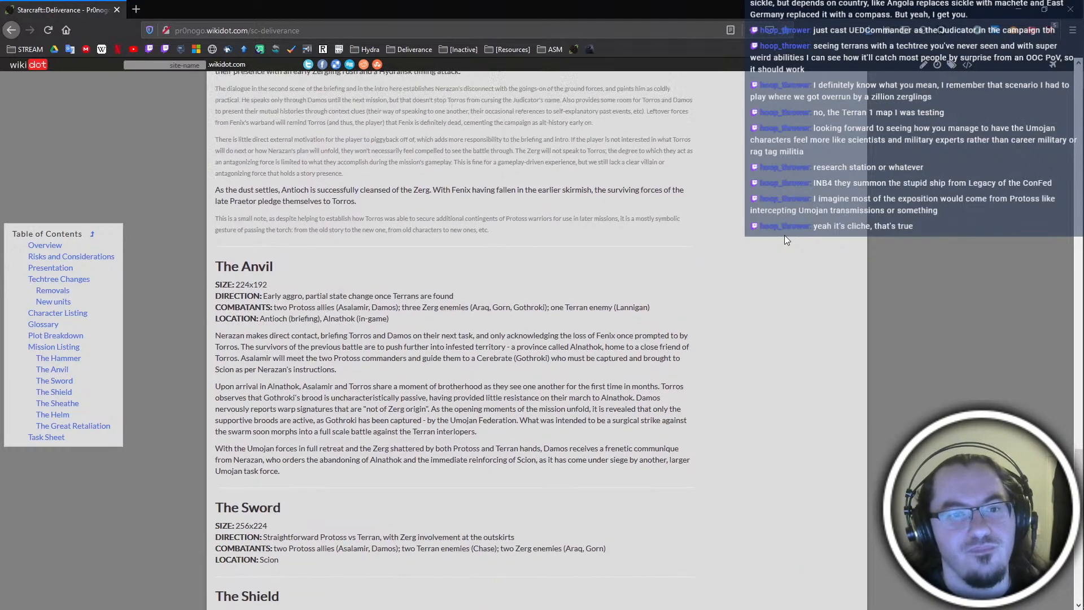
scroll(784, 238, down, 10)
scroll(784, 239, down, 2)
scroll(784, 239, up, 10)
scroll(786, 239, up, 4)
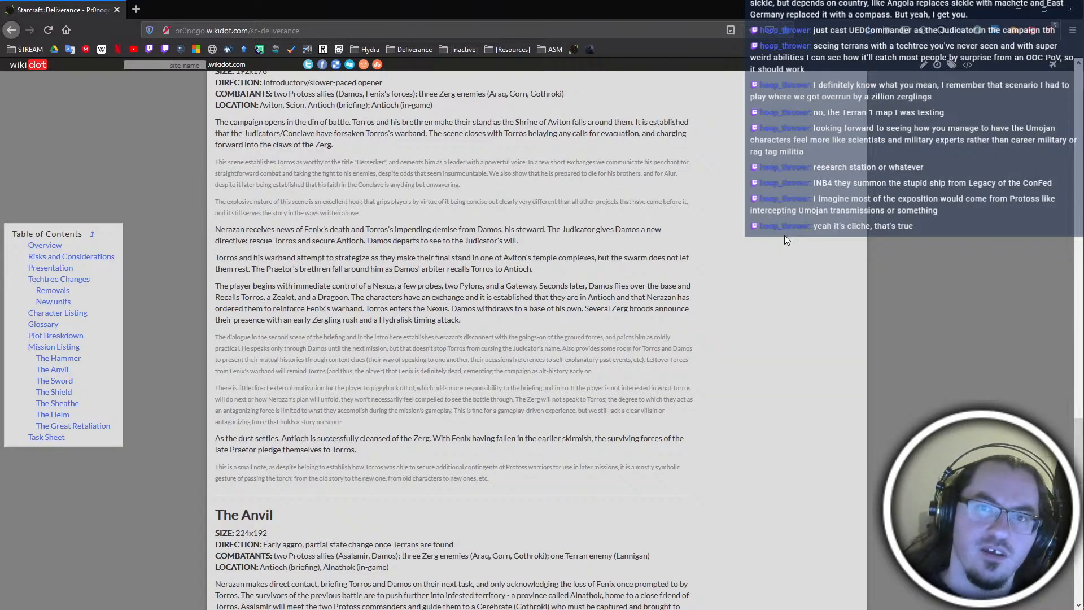
scroll(786, 240, up, 4)
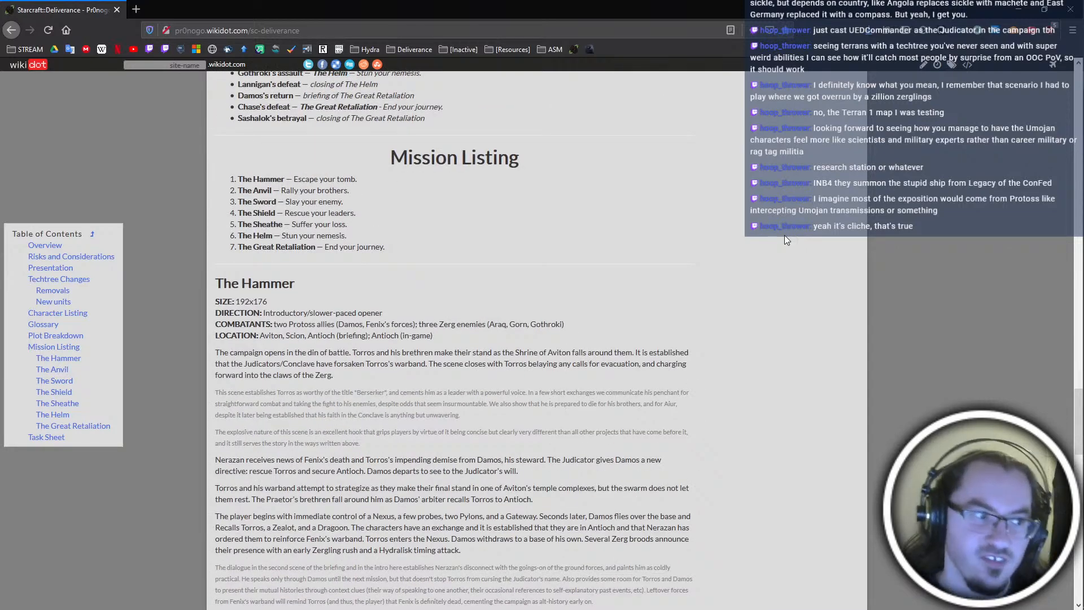
scroll(784, 239, down, 5)
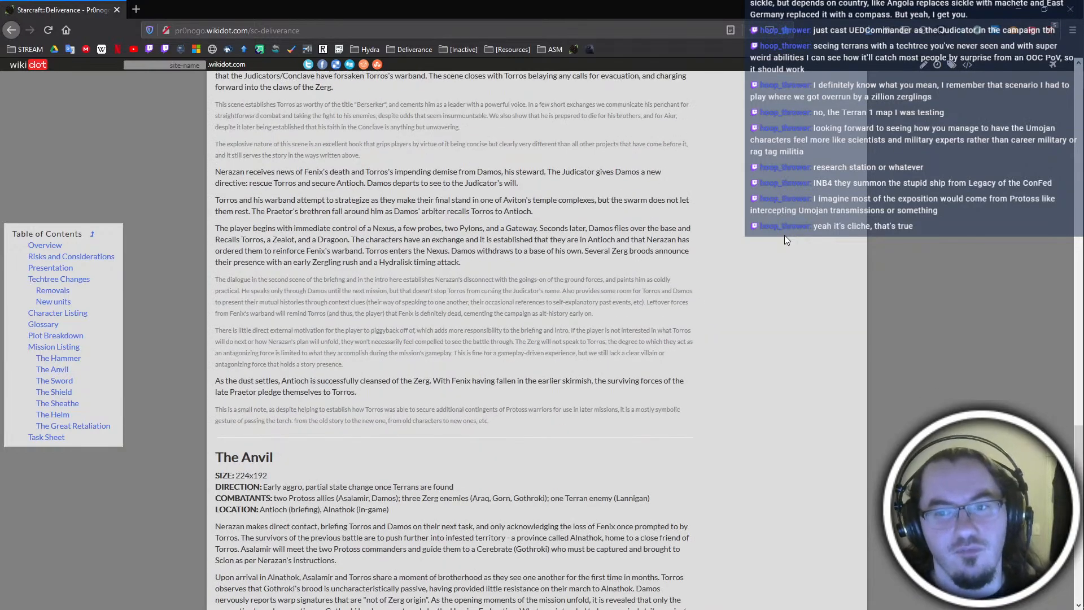
scroll(784, 239, down, 8)
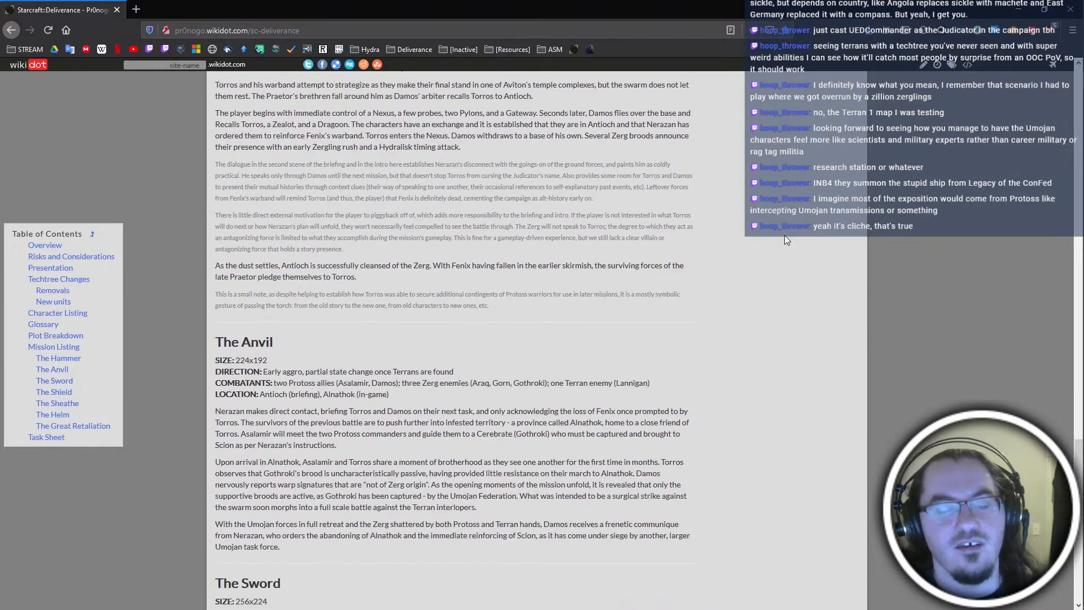
scroll(785, 237, up, 3)
scroll(784, 237, up, 15)
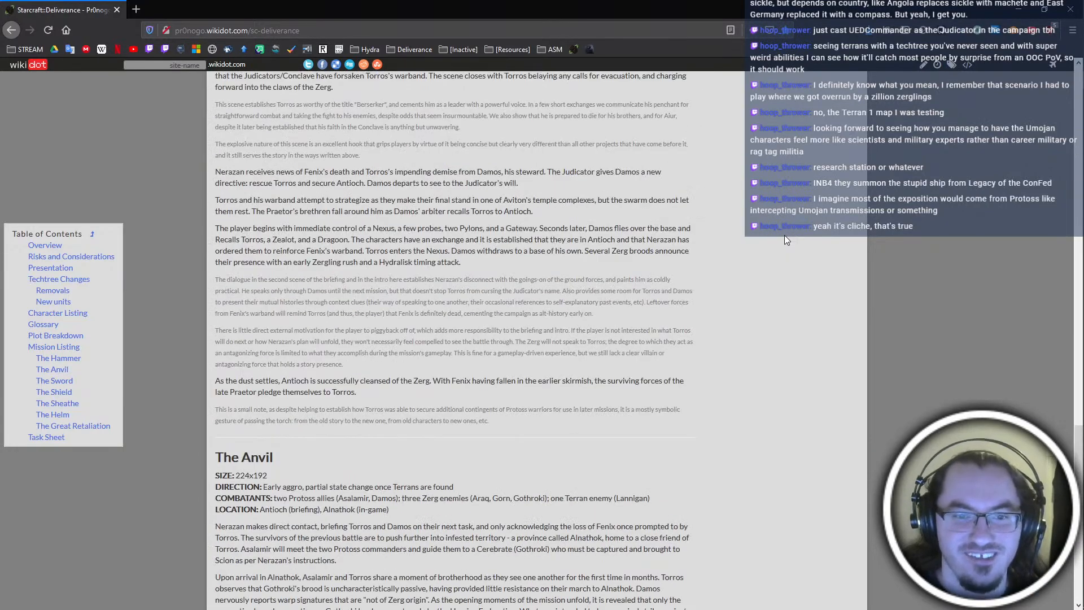
scroll(785, 329, down, 2)
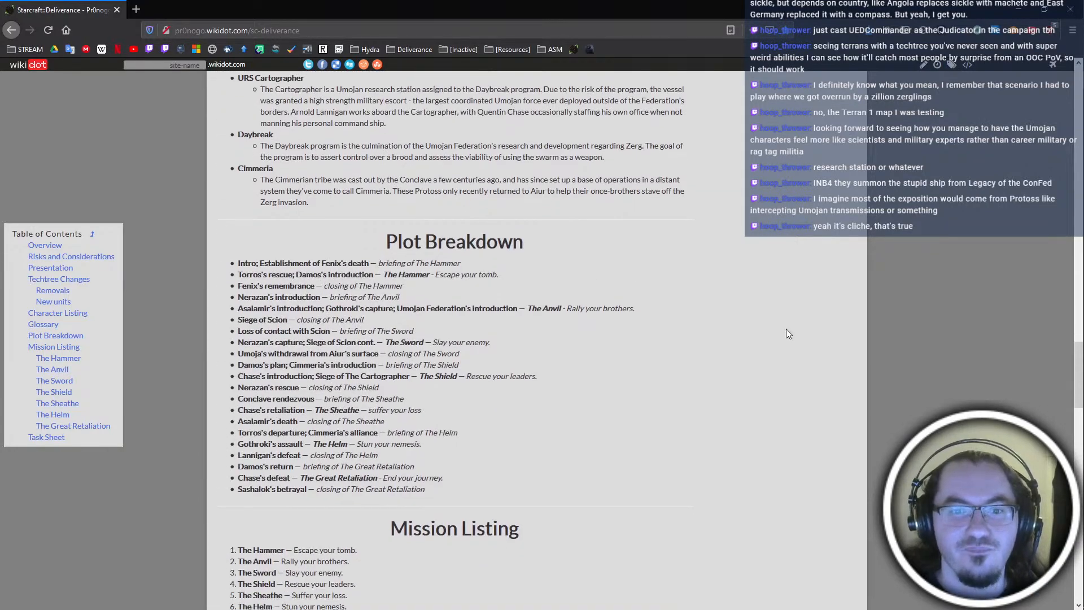
scroll(786, 329, down, 14)
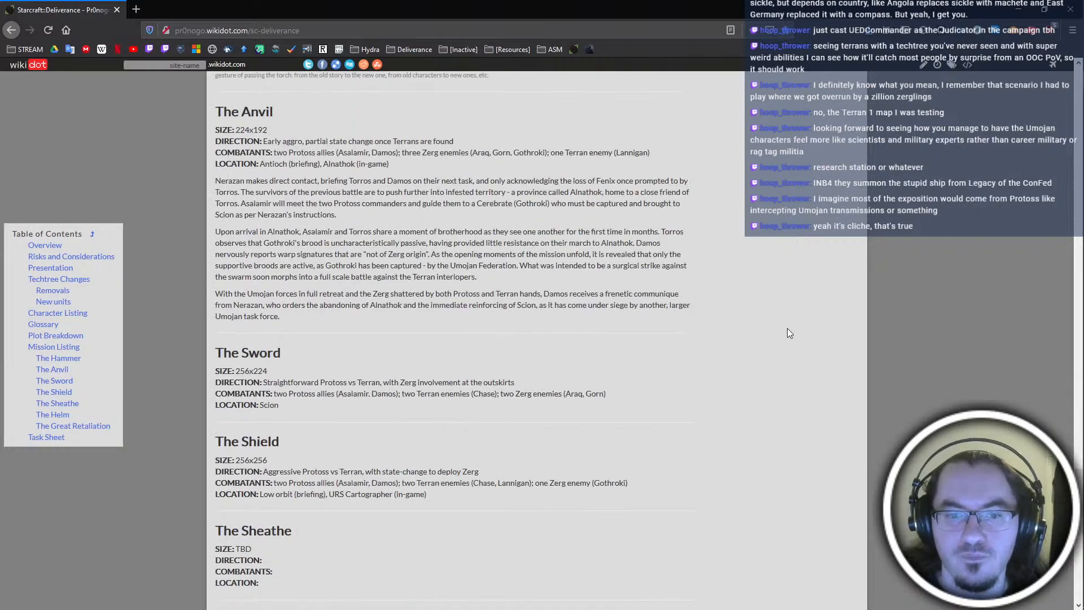
scroll(789, 333, up, 7)
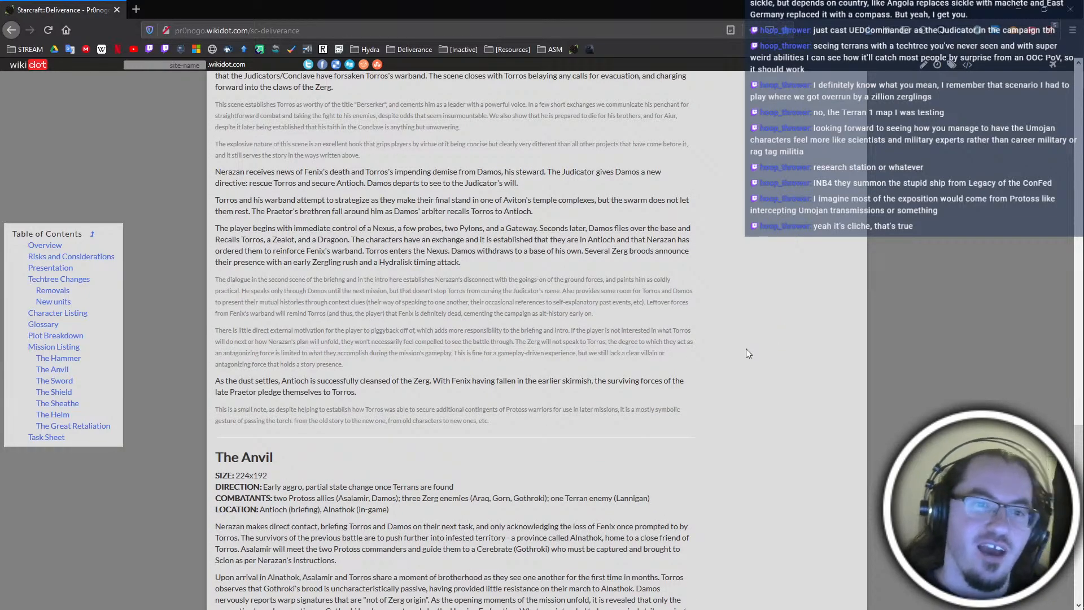
scroll(746, 349, down, 10)
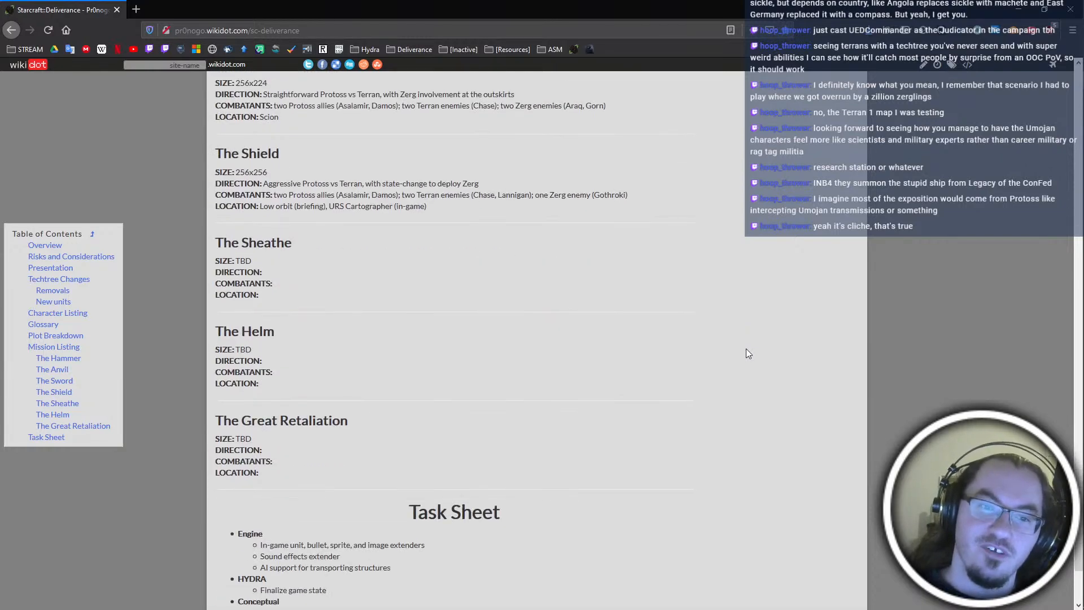
scroll(747, 353, up, 4)
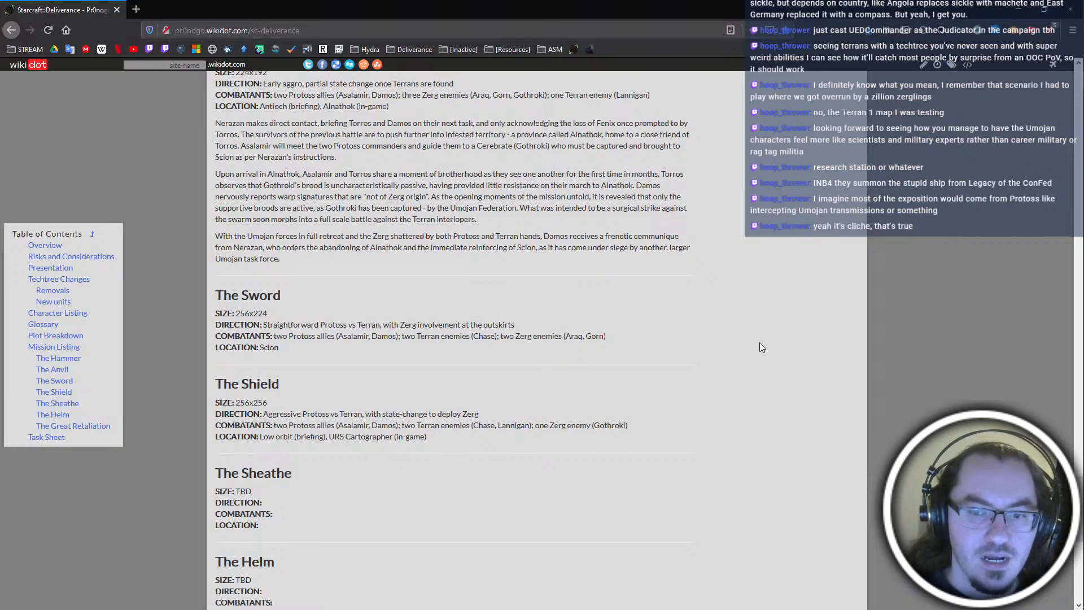
scroll(760, 342, up, 5)
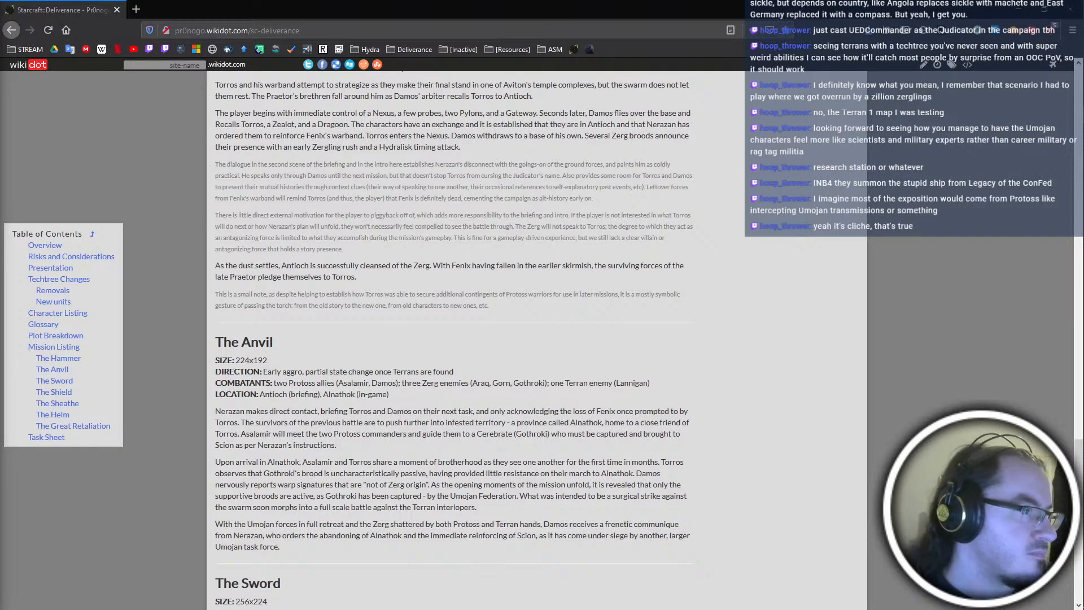
Check the entries for The Sword and The Shield against the glossary, plot breakdown and mission listing
mouse_move(1077, 545)
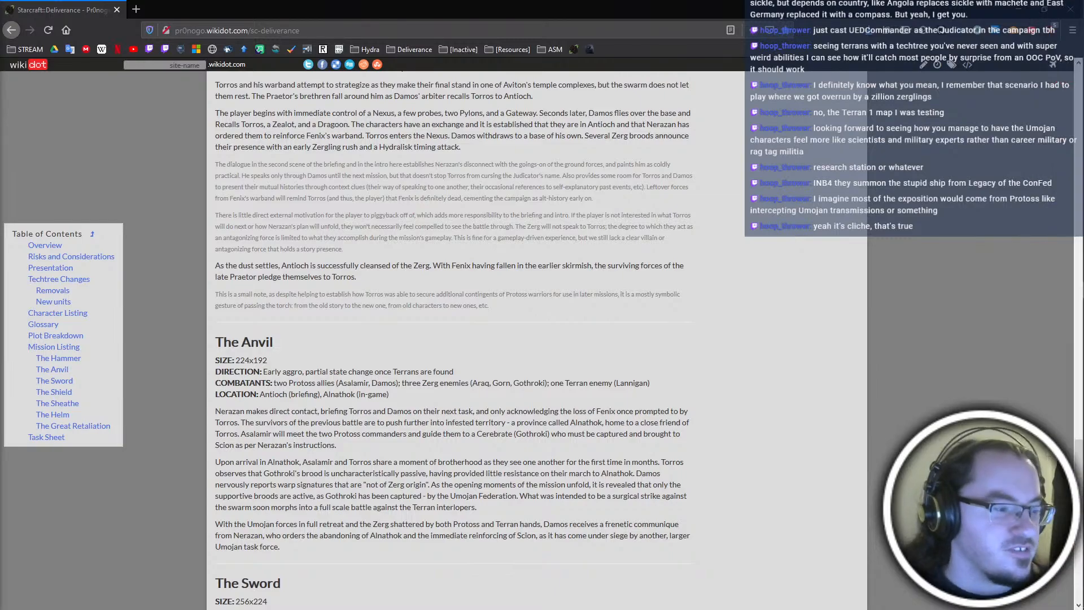
scroll(259, 277, down, 8)
scroll(259, 276, up, 5)
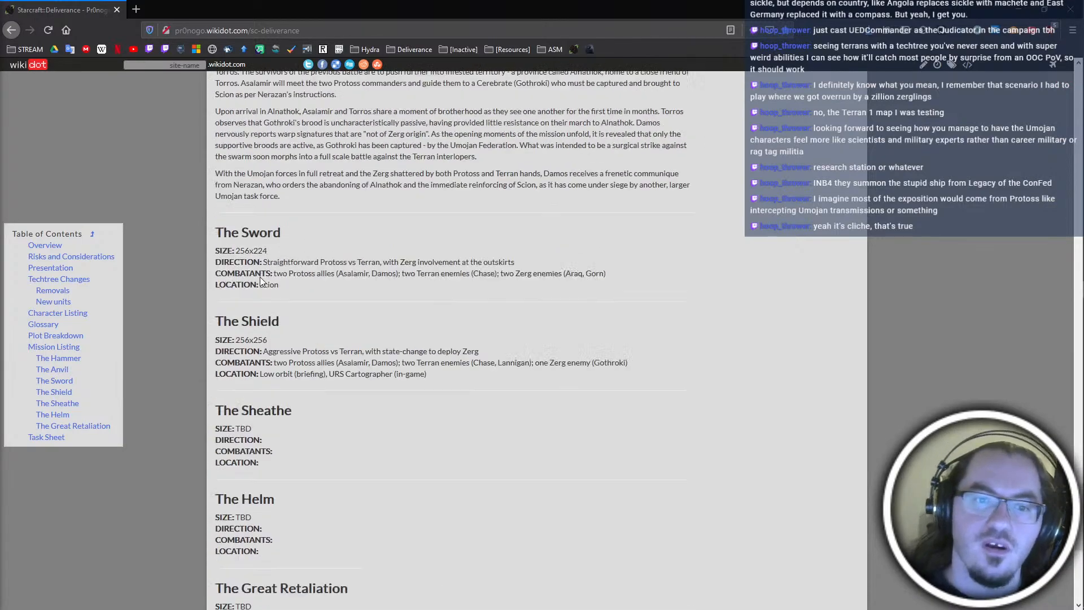
scroll(259, 277, up, 12)
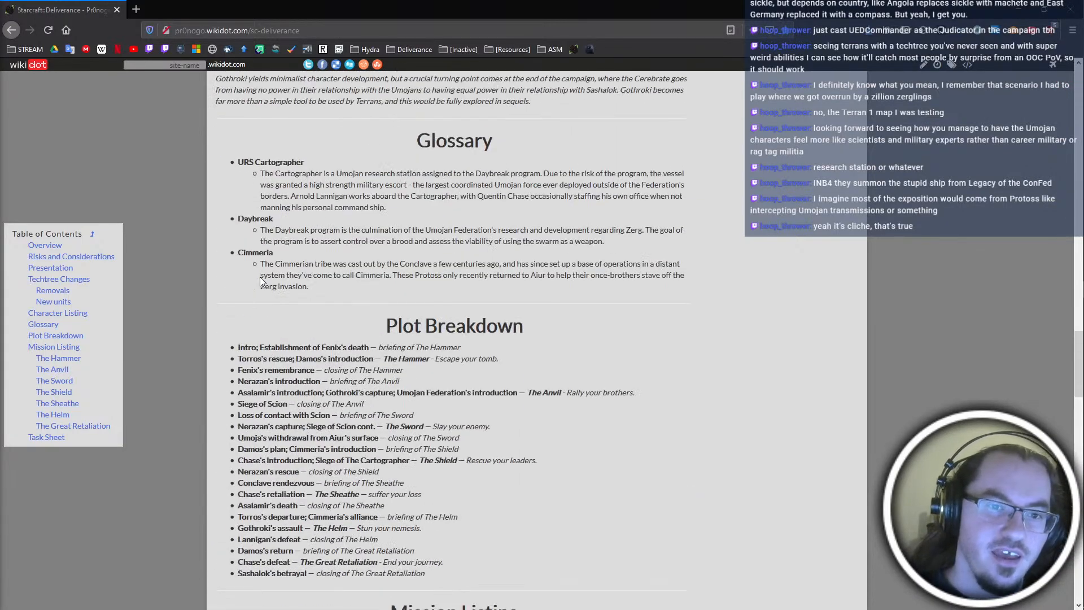
scroll(261, 280, down, 5)
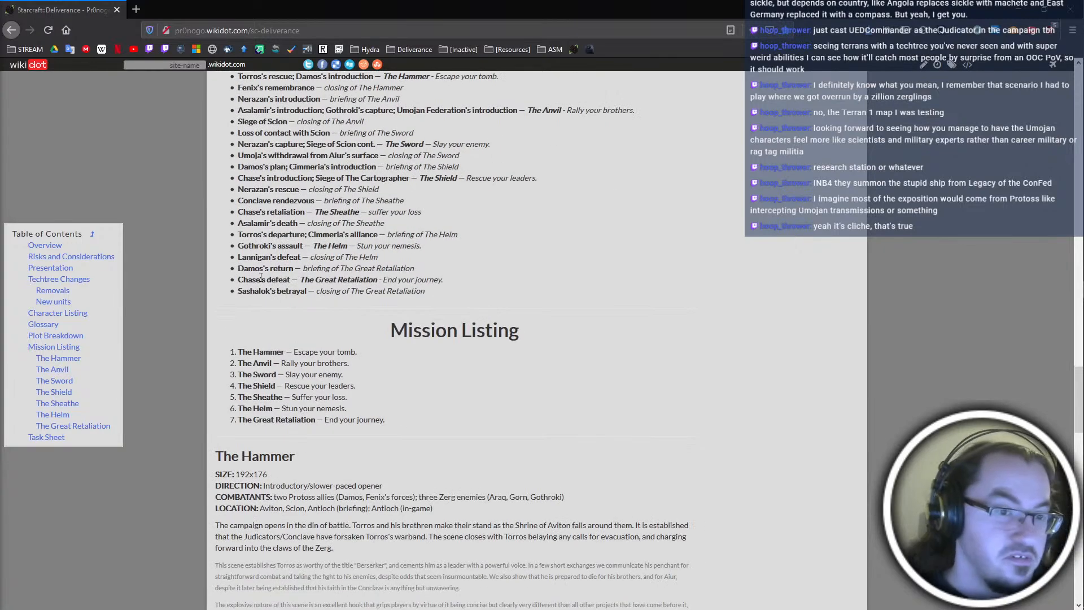
scroll(260, 277, down, 5)
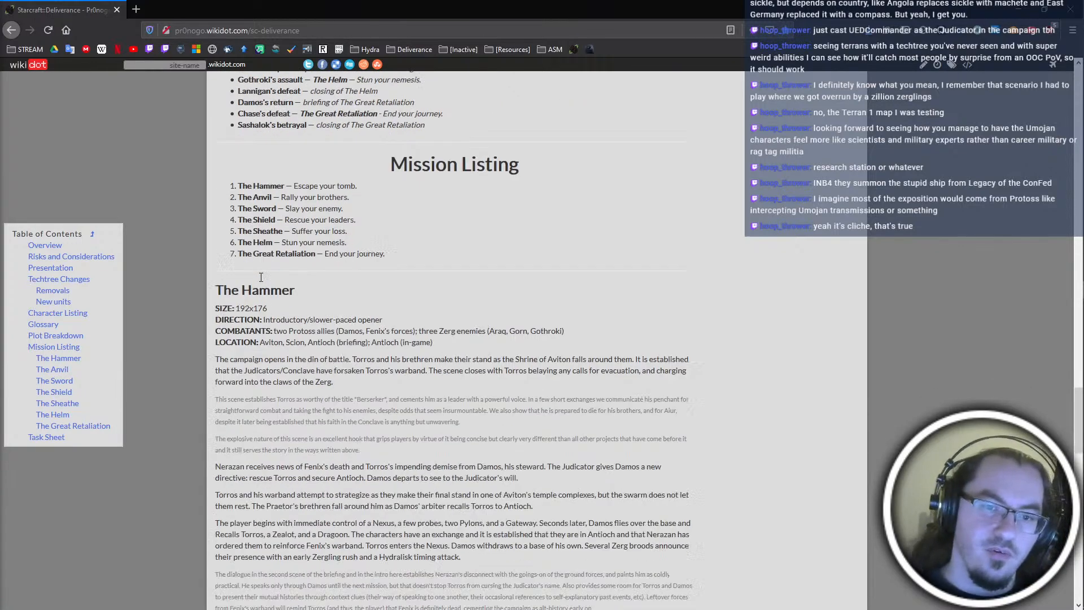
scroll(261, 277, up, 12)
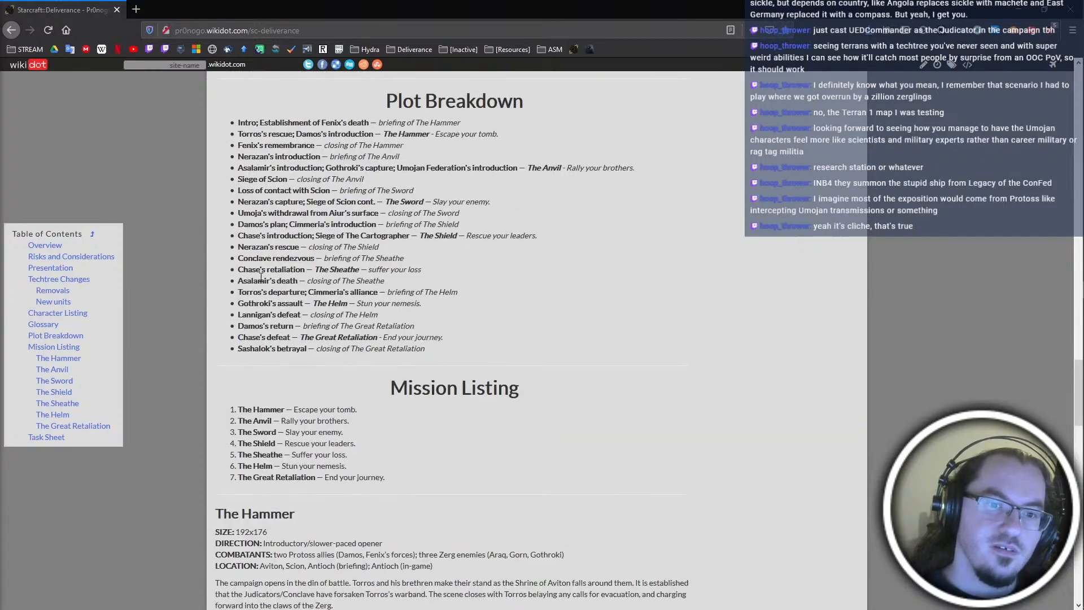
scroll(261, 277, down, 10)
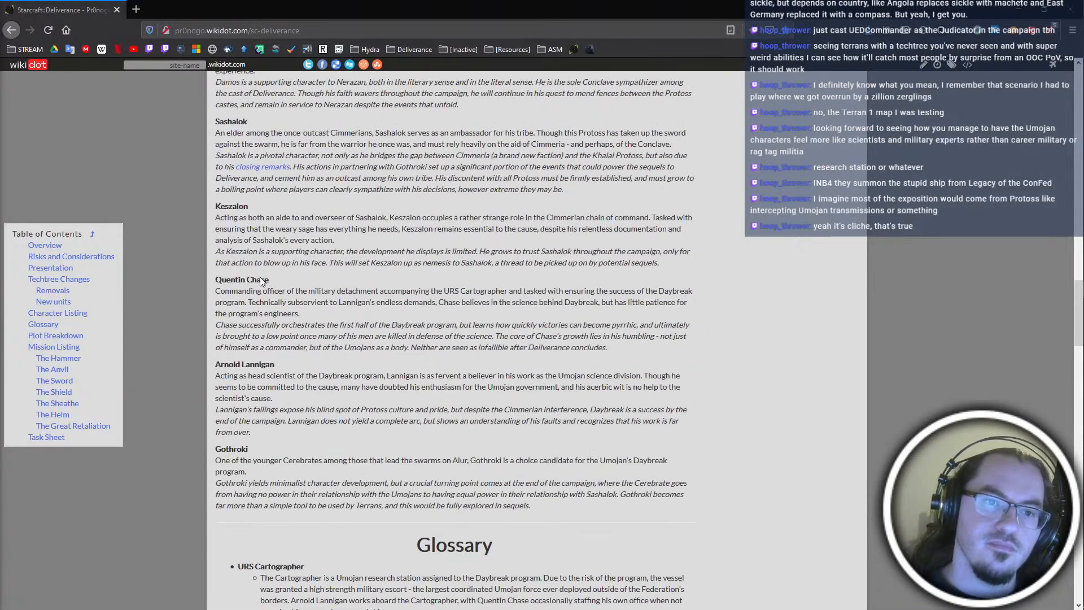
Reread the mission descriptions of The Hammer and The Anvil and the remaining mission entries down to the task sheet
scroll(261, 276, down, 8)
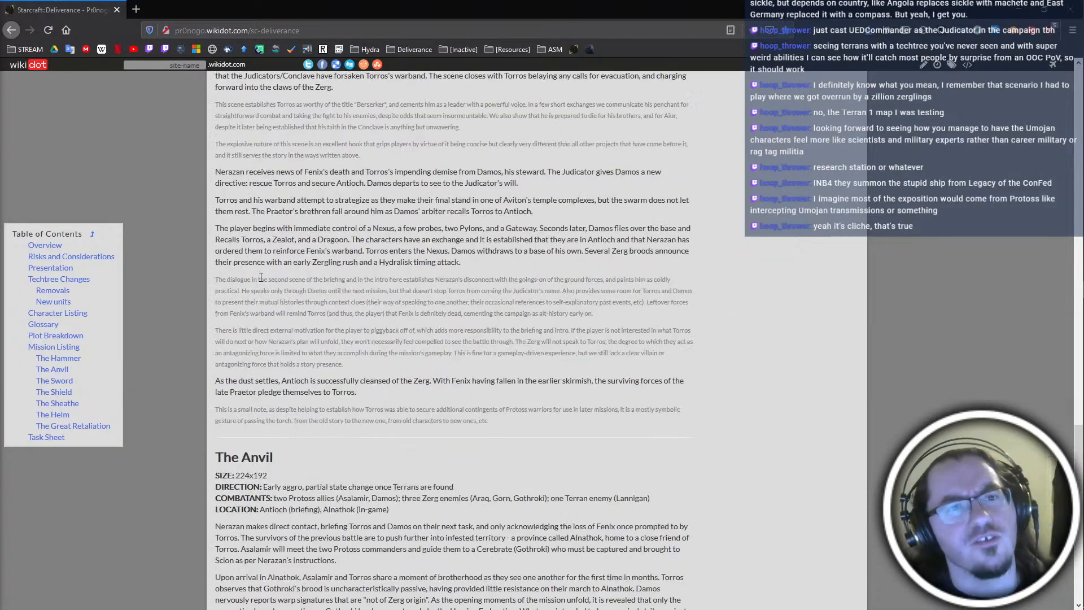
scroll(261, 276, down, 6)
scroll(260, 276, up, 8)
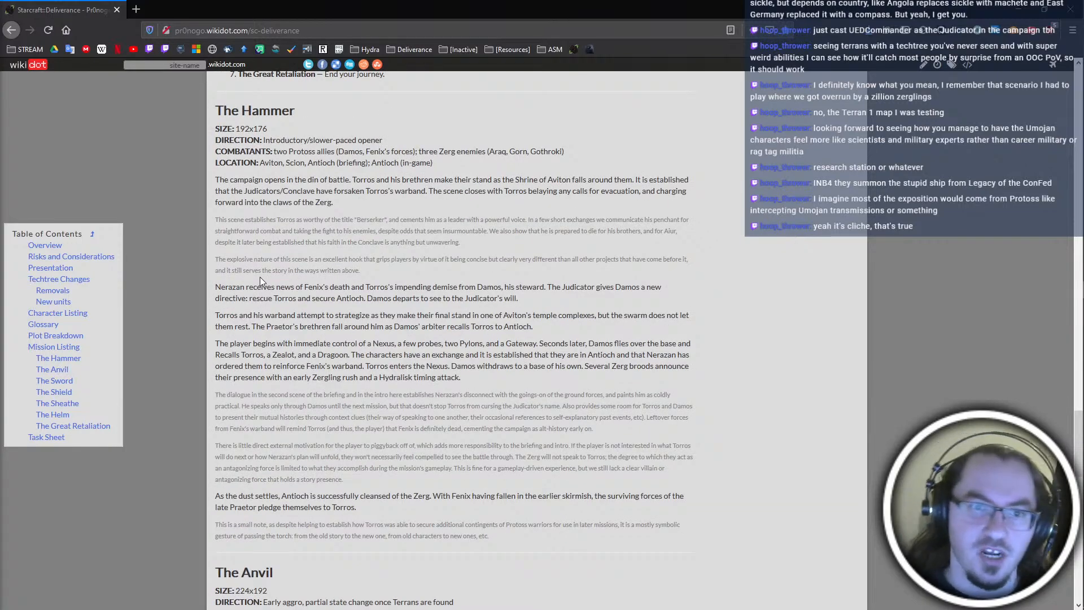
scroll(261, 278, down, 13)
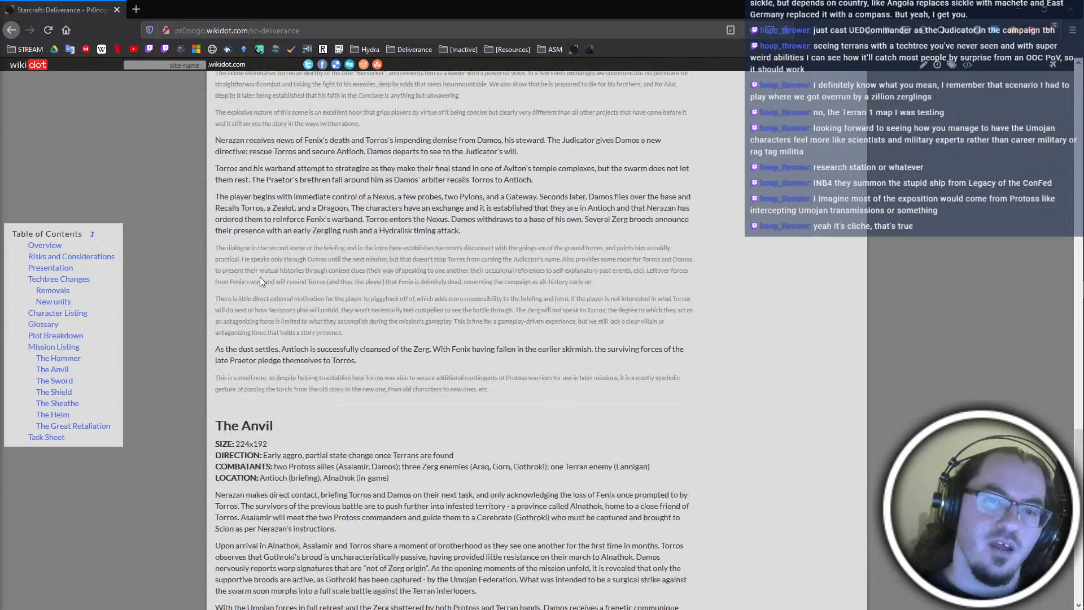
scroll(260, 278, down, 5)
scroll(261, 278, up, 8)
scroll(261, 277, up, 10)
scroll(261, 277, down, 11)
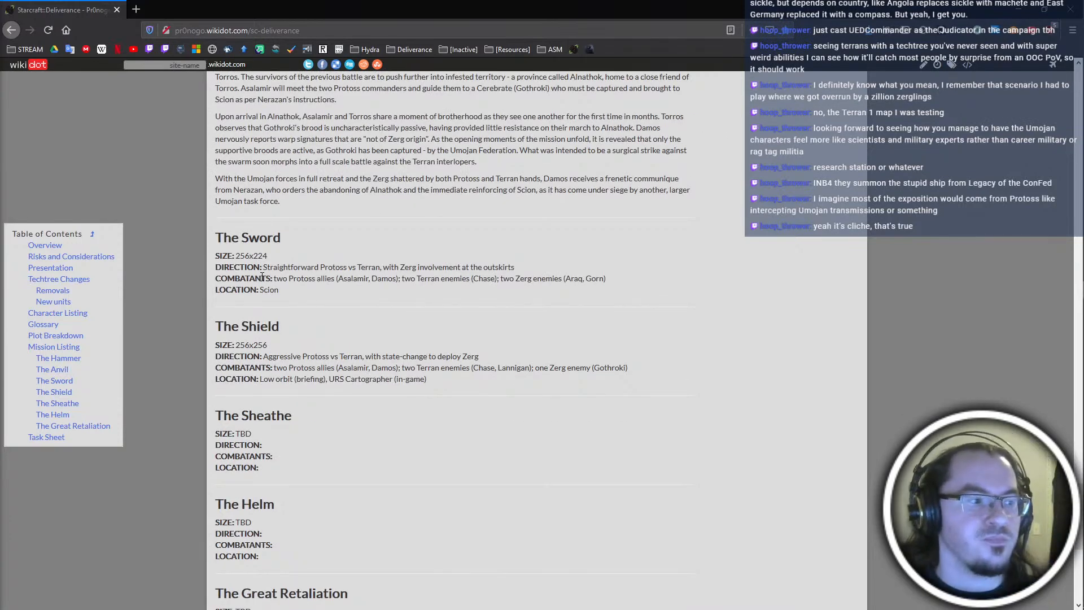
scroll(262, 276, down, 5)
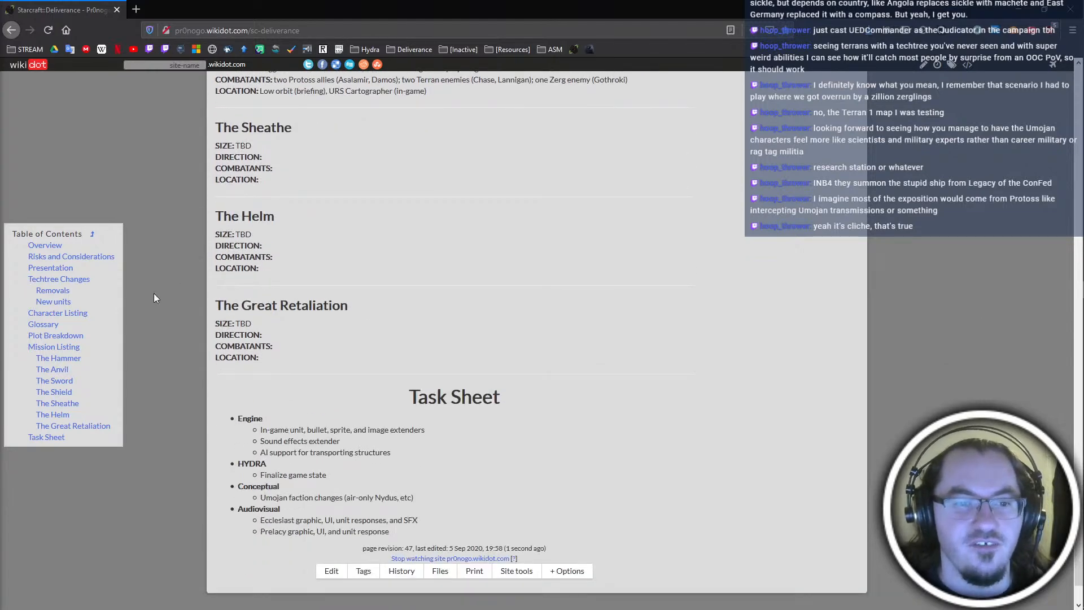
scroll(198, 313, up, 8)
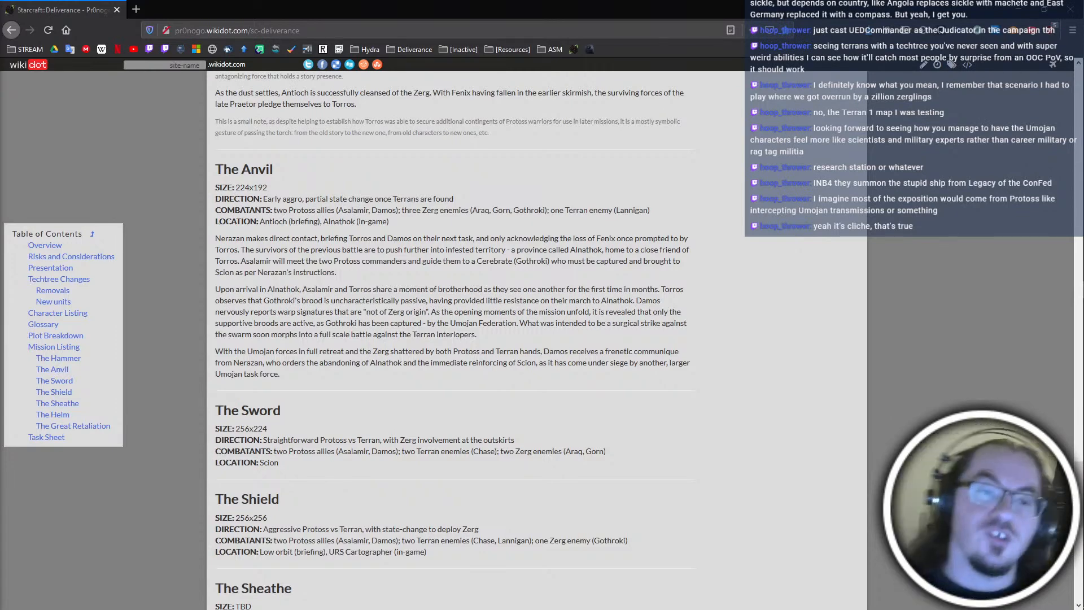
Switch to ScmDraft, open the map settings of 3. The Sword.scx and set the map title to "3. The Sword"
mouse_move(1079, 309)
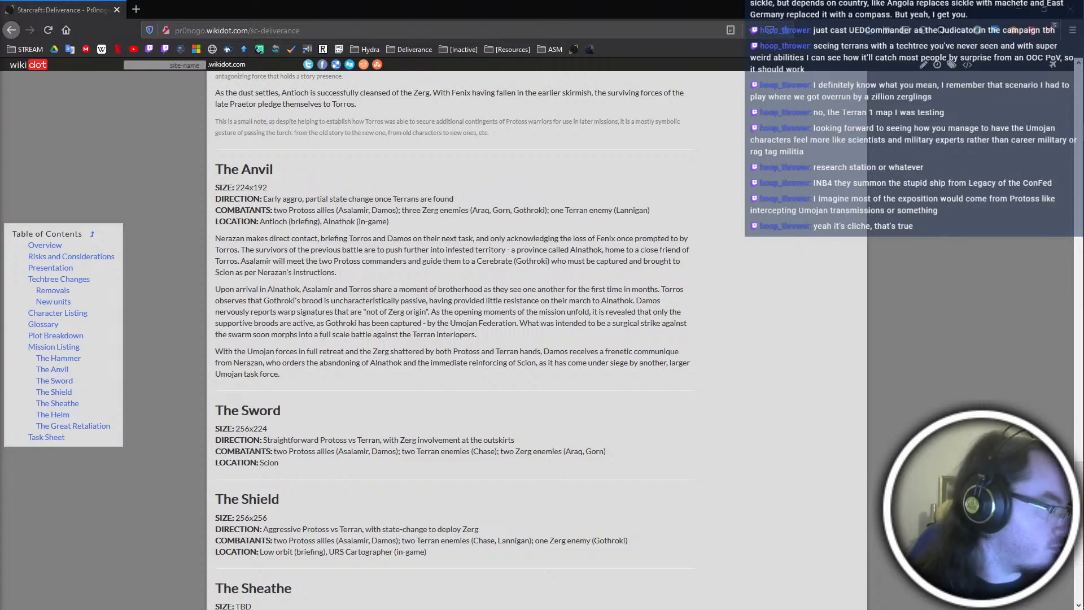
click(1017, 8)
click(38, 87)
key(Return)
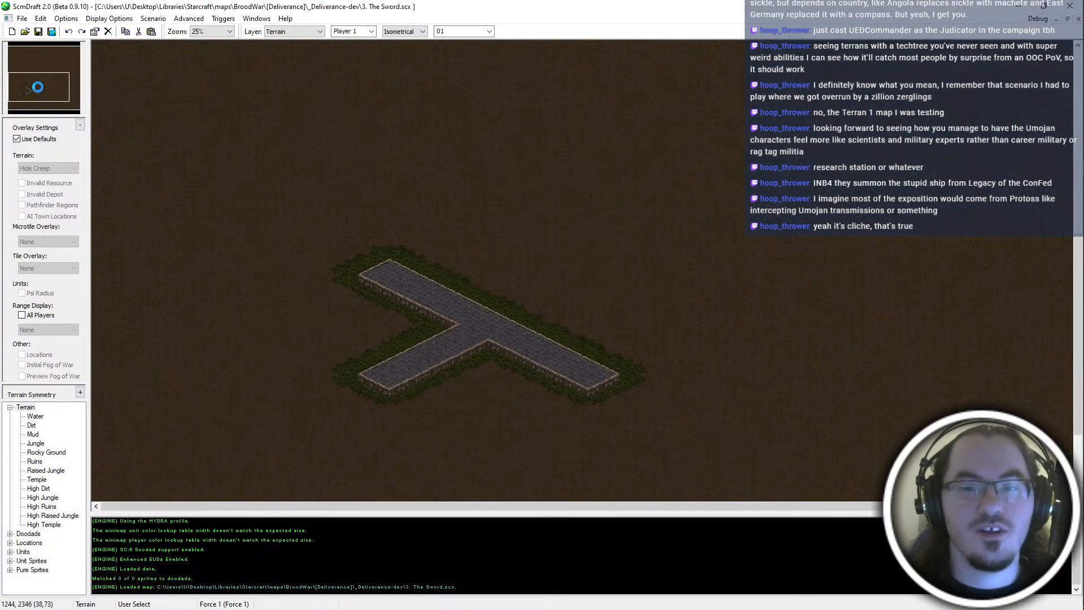
key(alt+Tab)
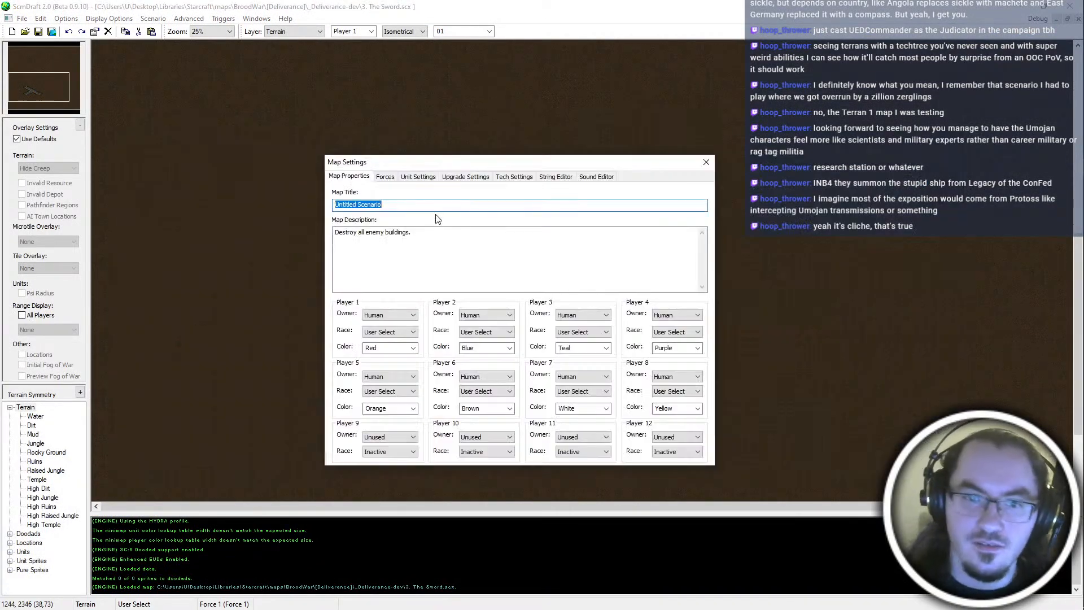
text(3. The Sword)
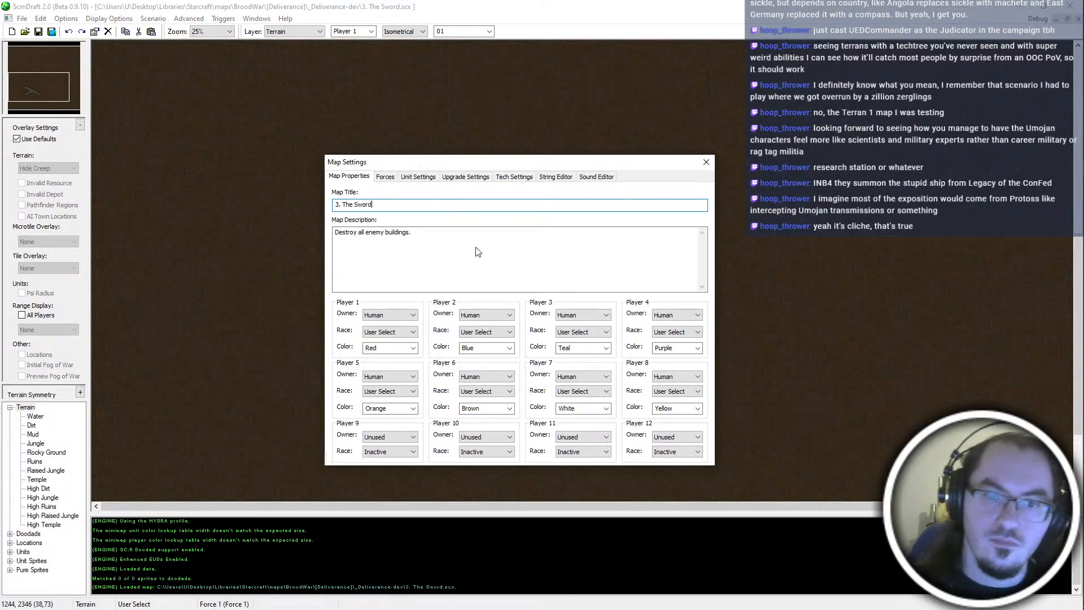
Consult the mission listing and replace the map description with "Slay your enemy."
key(Tab)
key(alt+Tab)
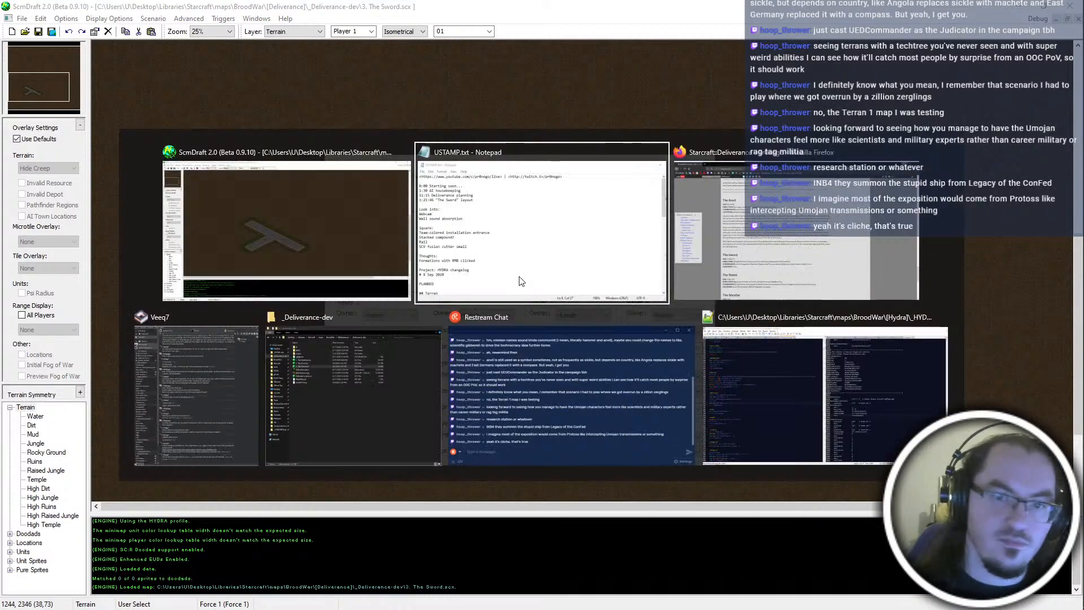
click(682, 232)
key(alt+Tab)
text(Slay your)
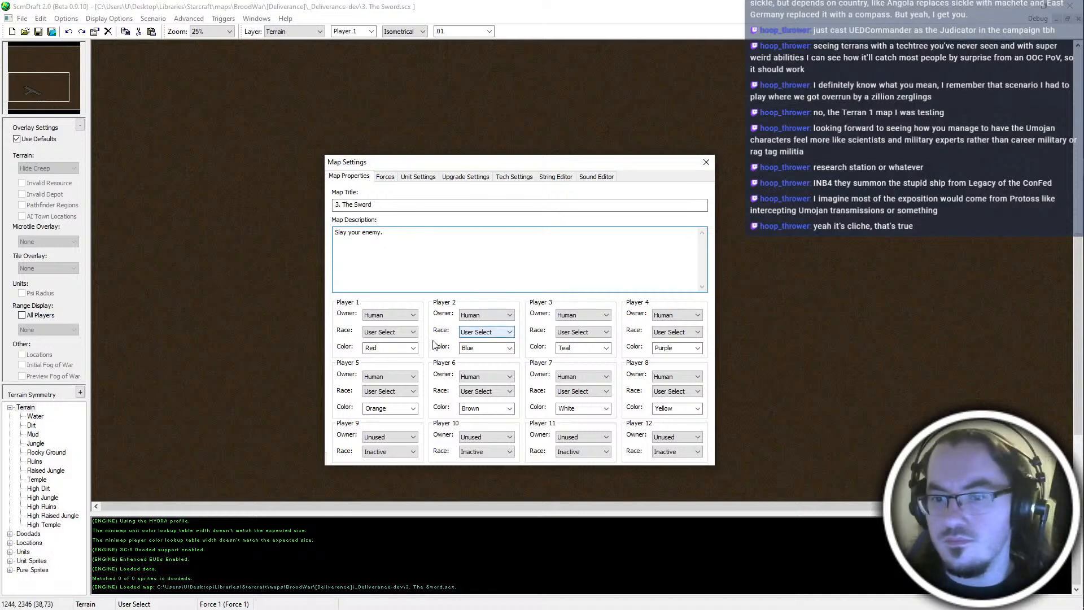
Set the race of Players 1, 2 and 3 to Protoss
click(409, 334)
key(p)
click(509, 332)
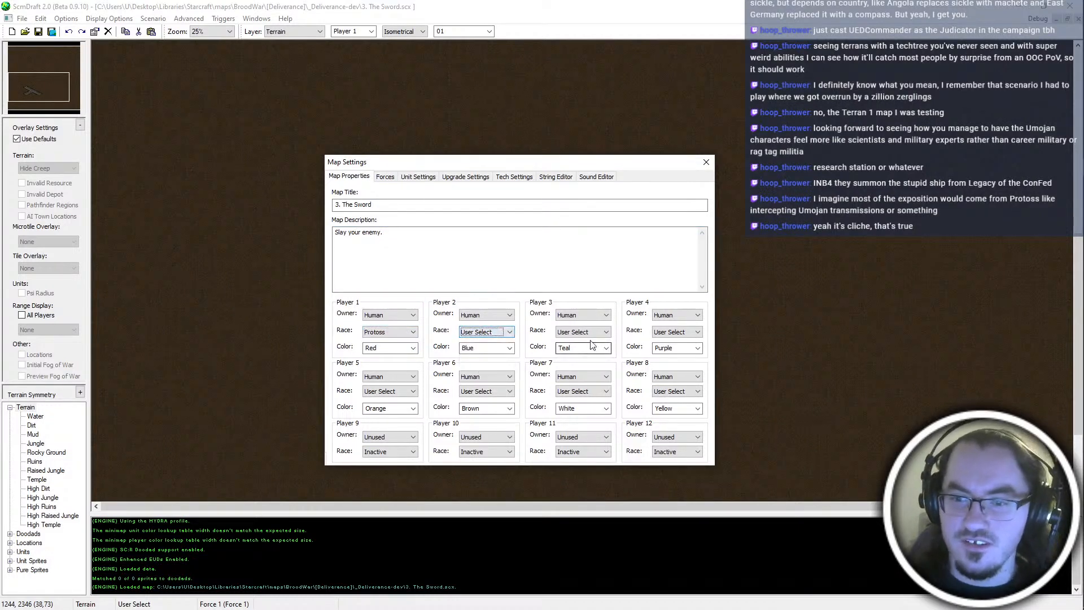
key(p)
click(589, 335)
click(590, 335)
key(p)
click(686, 332)
click(677, 335)
key(t)
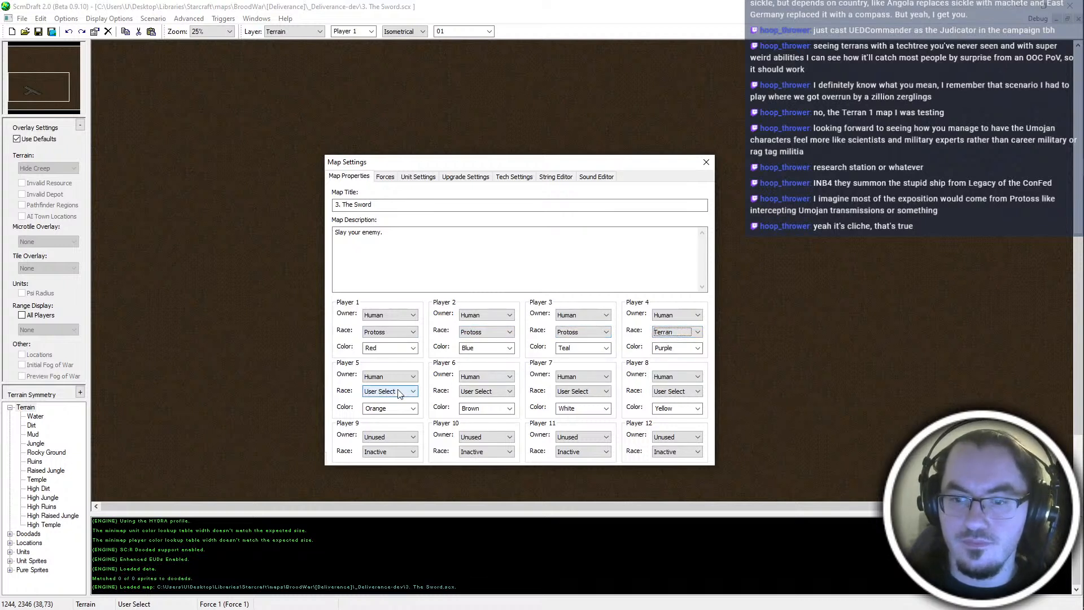
Set the race of Players 4 and 5 to Zerg
click(690, 333)
click(687, 334)
key(z)
click(400, 392)
click(400, 392)
key(z)
Set the race of Players 6 and 7 to Terran
click(495, 392)
click(495, 392)
key(t)
click(566, 391)
click(566, 391)
key(t)
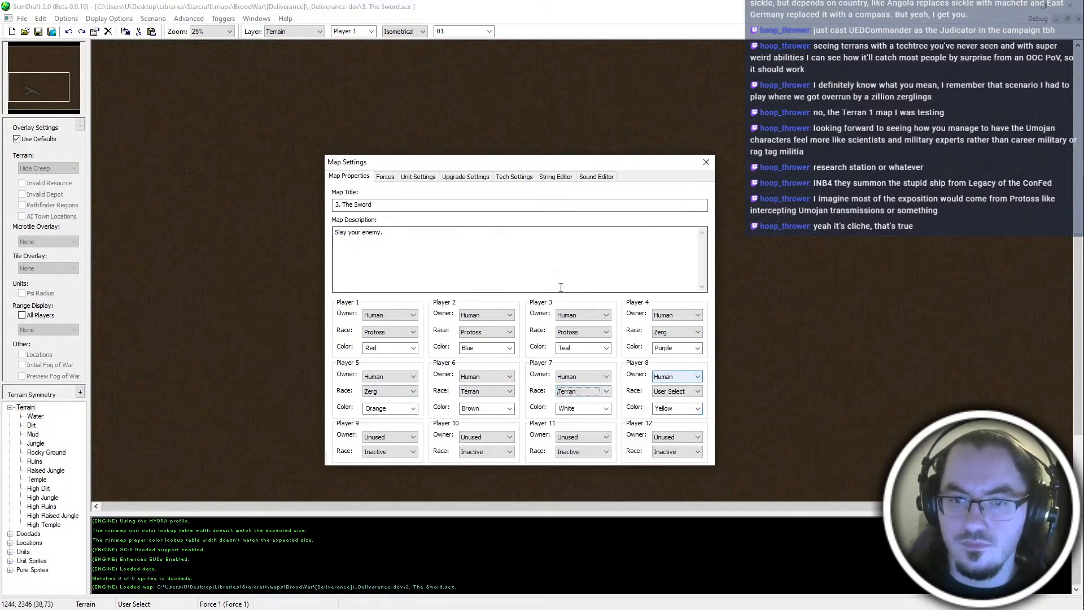
Assign Players 4 and 5 to Force 2, 6 and 7 to Force 3, and 8 to Force 4 named "u", disabling randomized start locations
click(386, 177)
drag(401, 284, 566, 348)
text(u)
click(642, 438)
drag(410, 269, 547, 251)
drag(435, 256, 666, 261)
click(450, 308)
click(615, 308)
click(423, 441)
Name Force 1 "Servants of Nerazan", Force 2 "Zerg Swarm" and Force 3 "Umojan Task Force"
drag(406, 216, 374, 215)
text(Servants of Nerza)
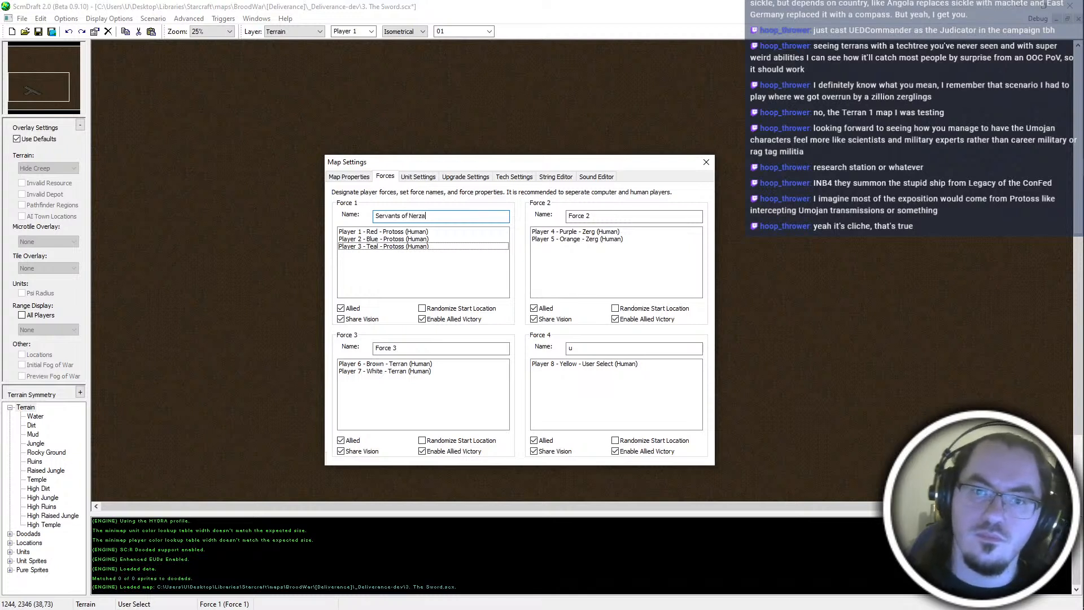
drag(605, 217, 478, 224)
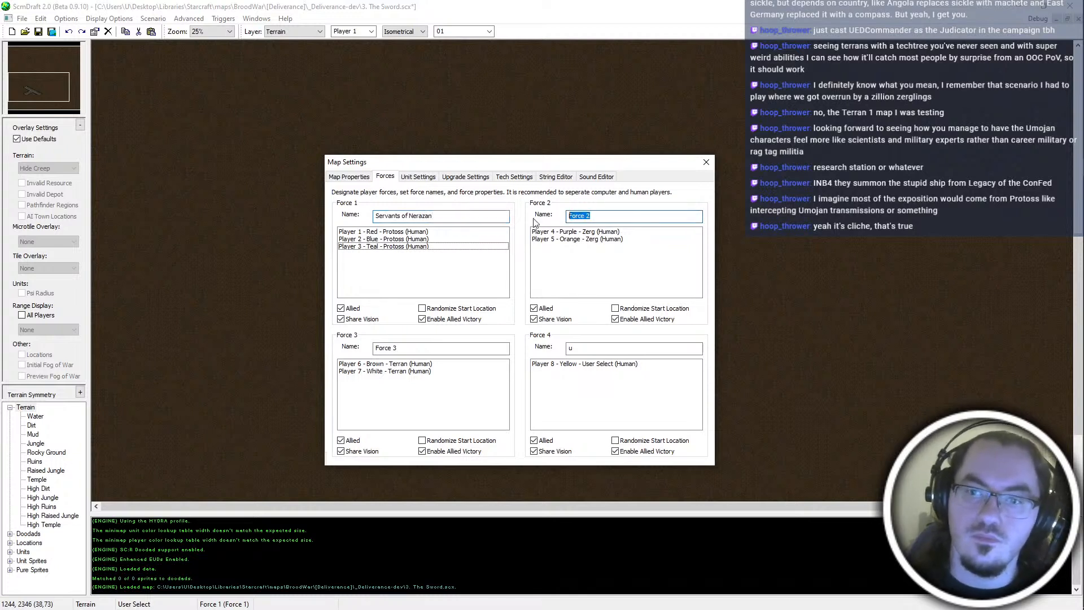
key(BackSpace)
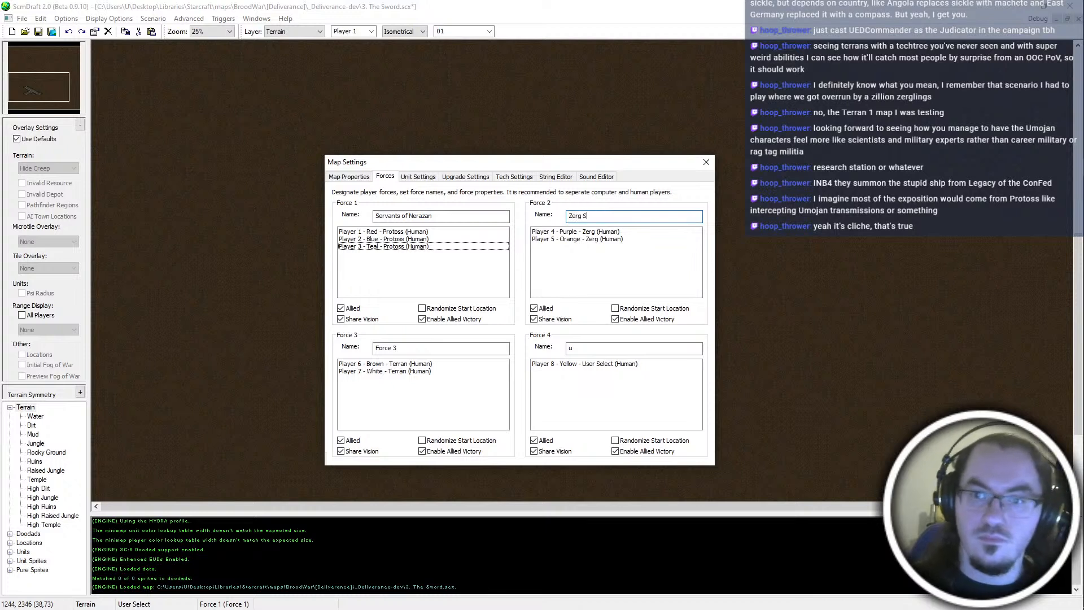
drag(463, 349, 374, 349)
key(BackSpace)
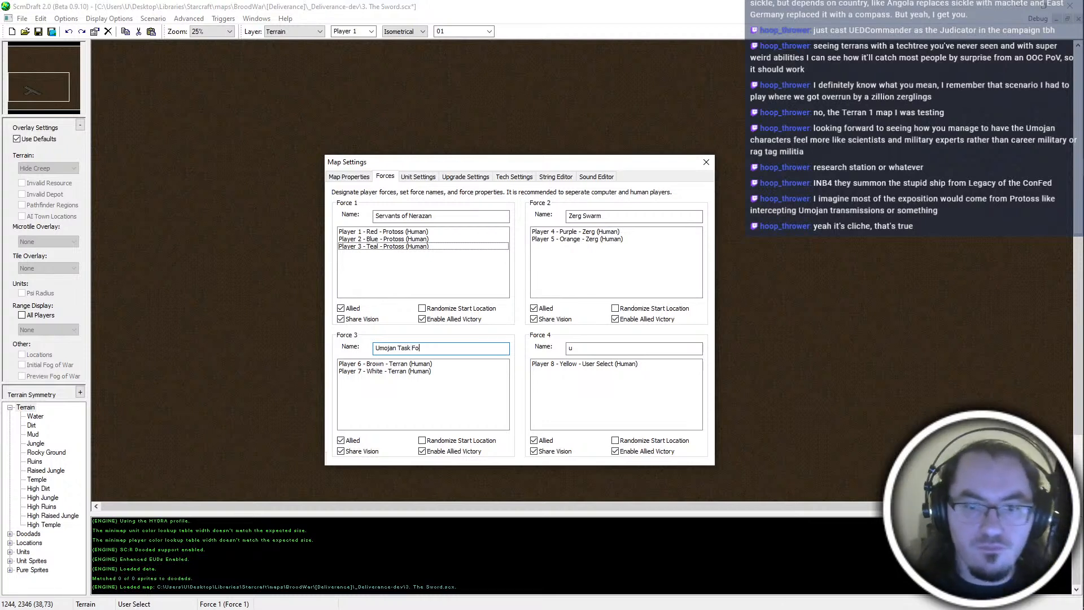
Open 2. The Anvil.scx from the _Deliverance-dev folder and bring up its map settings
key(alt+Tab)
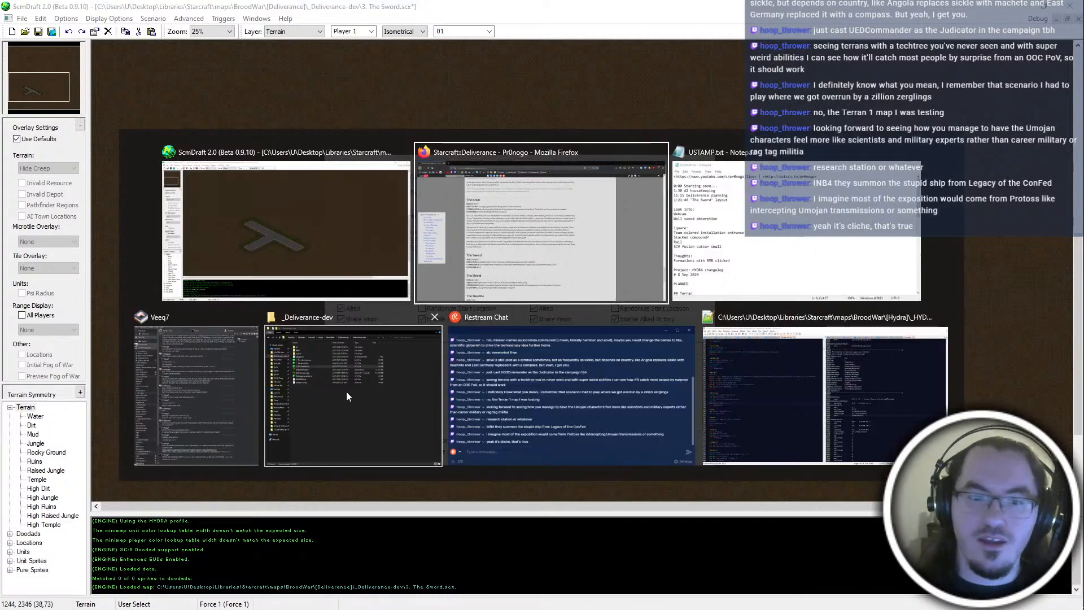
click(328, 398)
double_click(429, 160)
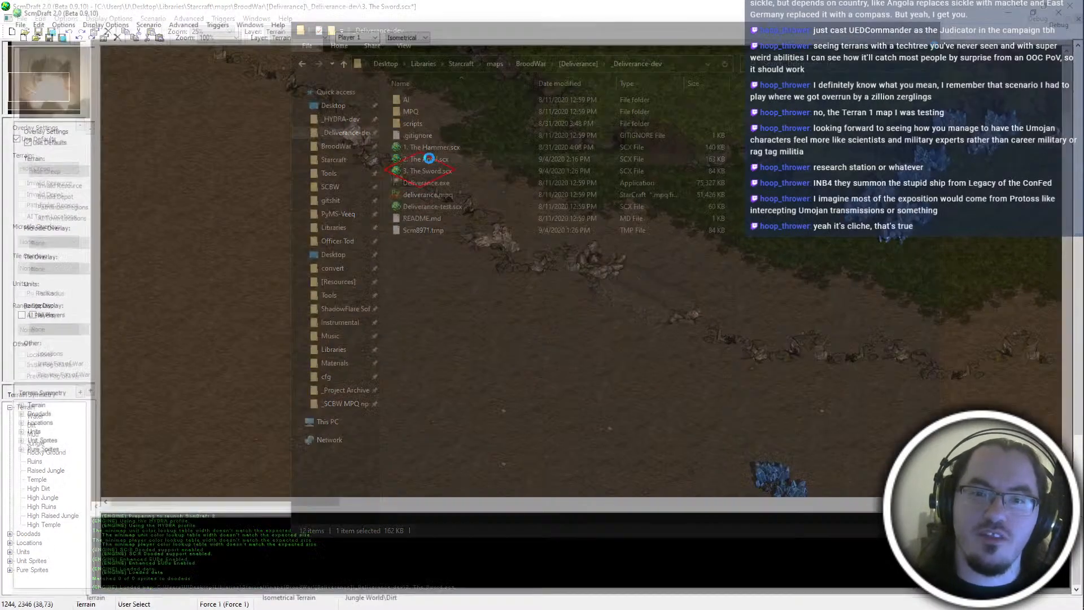
key(Return)
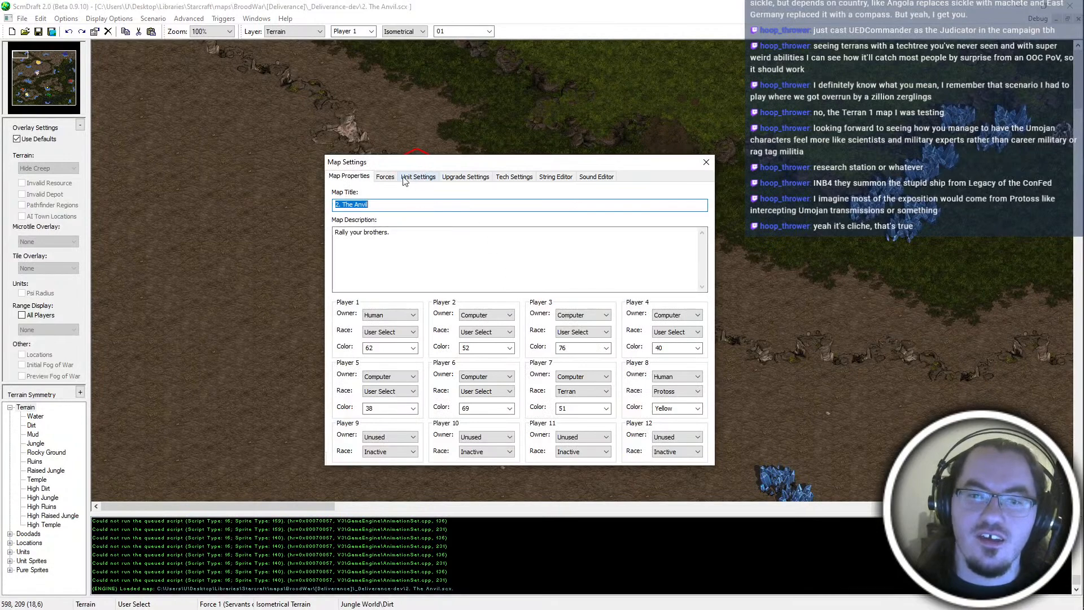
Rename Force 4 of The Anvil to "Umojan Strike Team", save the map and close it
click(388, 177)
drag(700, 349, 587, 348)
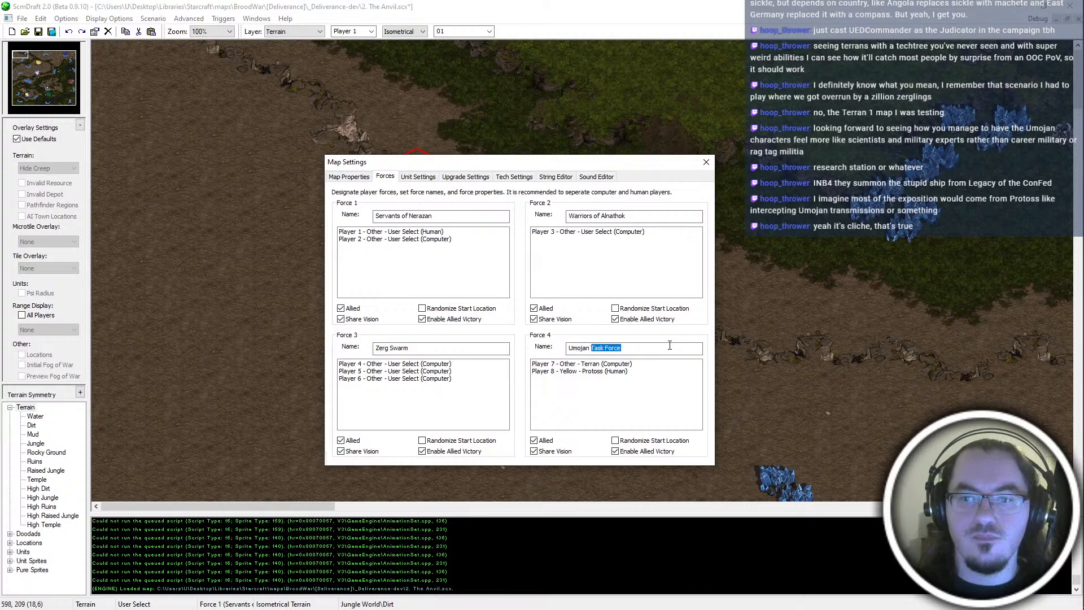
text(Strike Team)
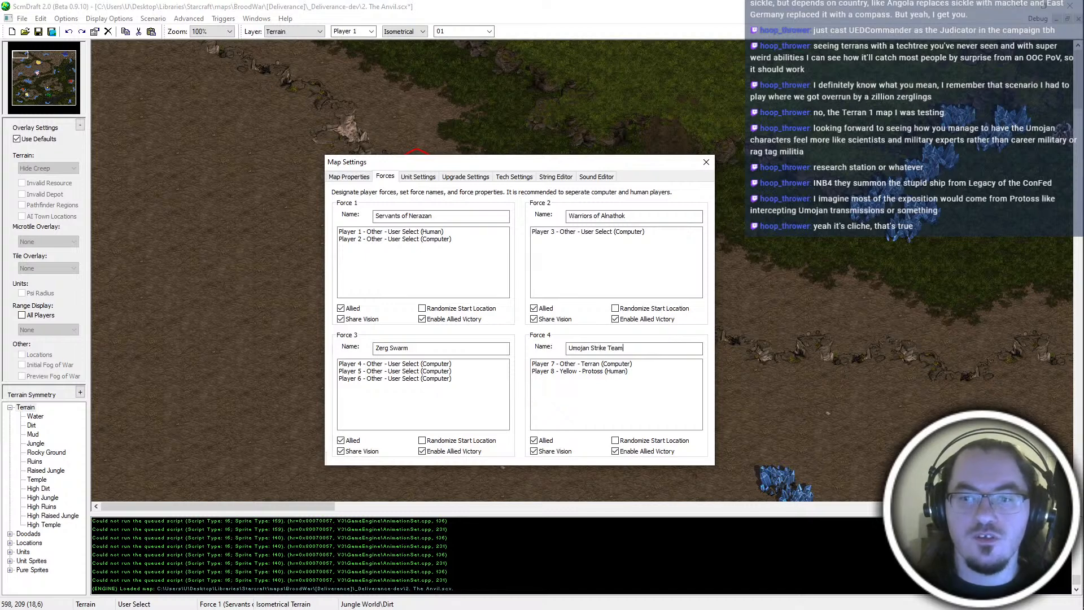
click(705, 162)
key(ctrl+s)
click(1077, 19)
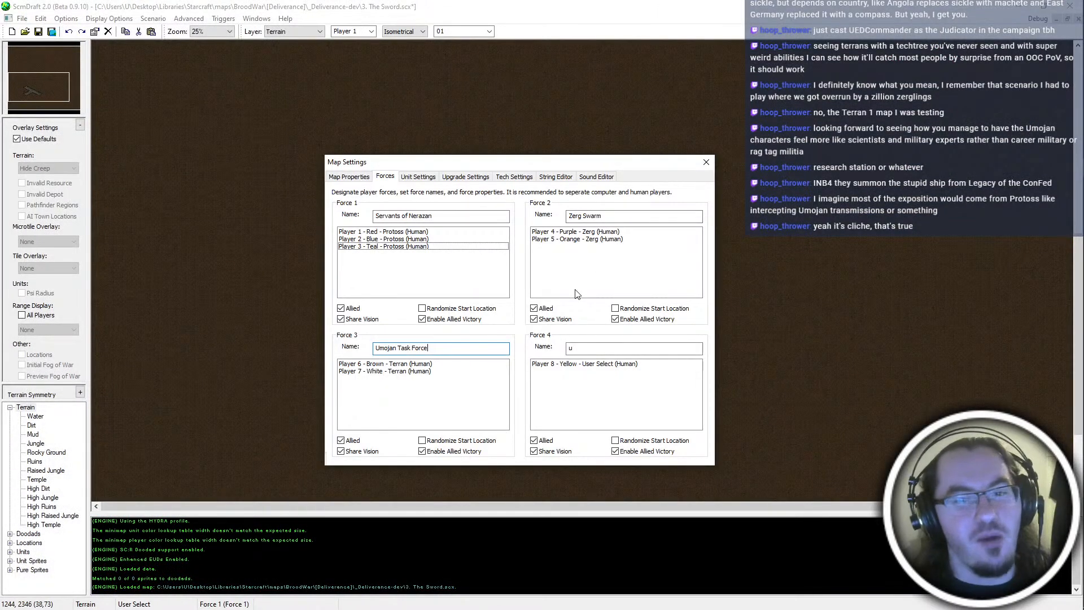
Open 2. The Anvil.scx from the _Deliverance-dev folder and check the player colors in its map properties
click(364, 176)
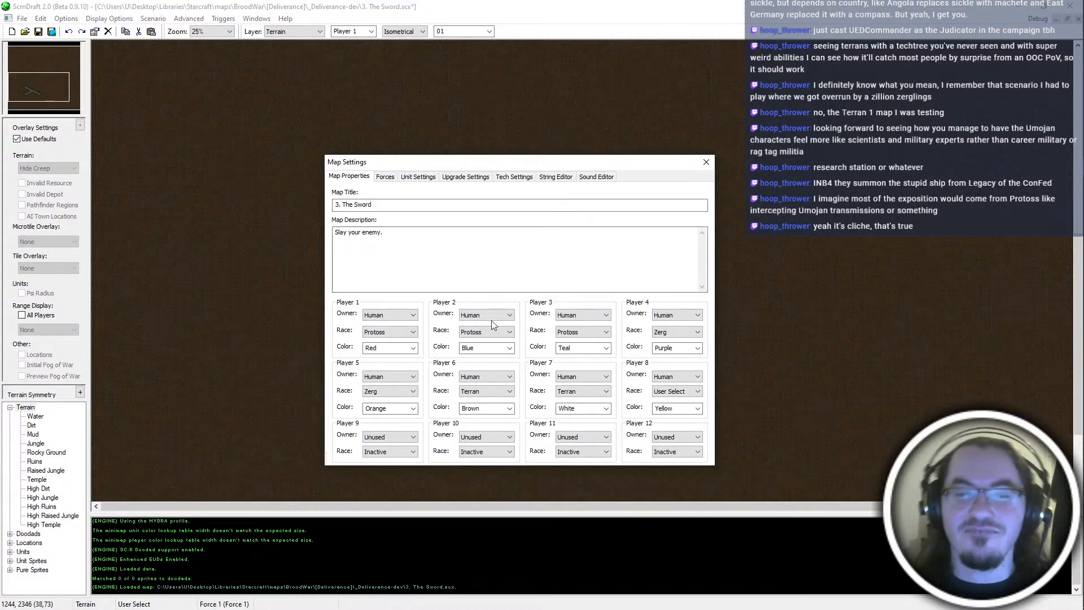
key(alt+Tab)
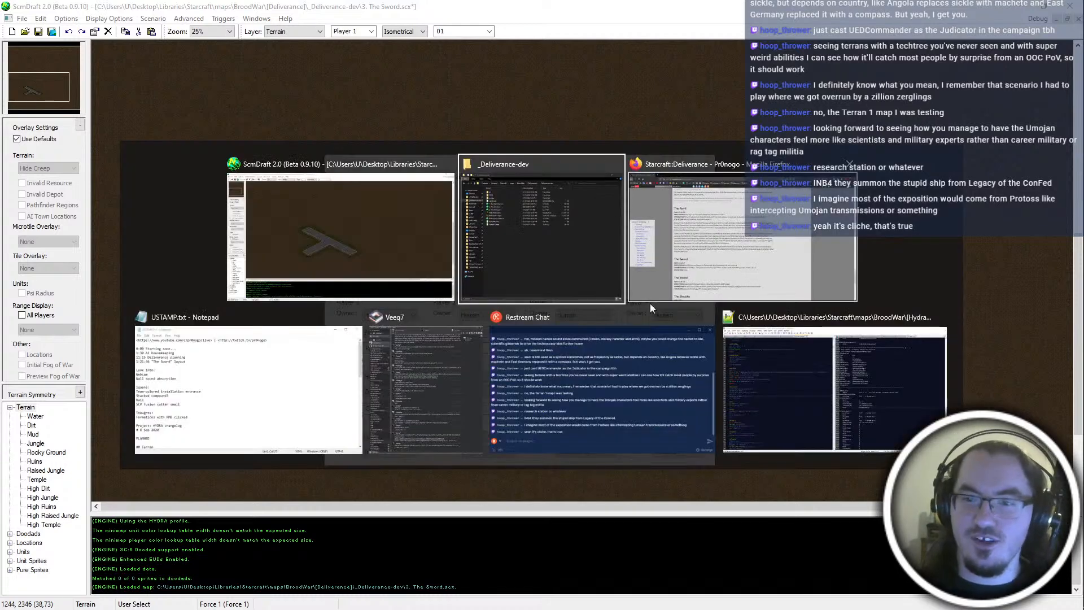
key(alt+Tab)
key(alt+Tab)
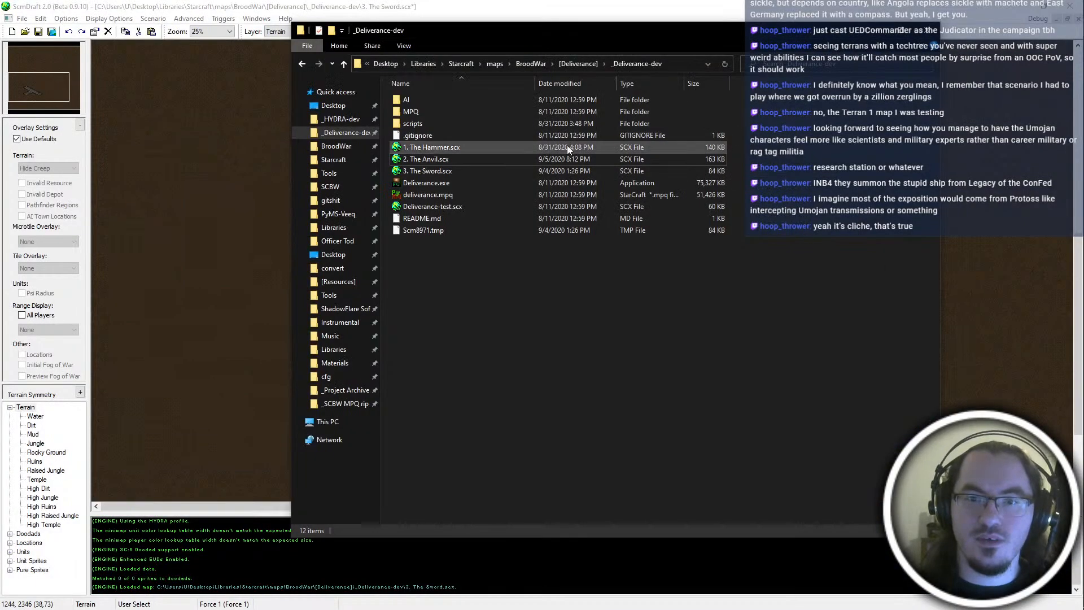
double_click(566, 159)
key(Return)
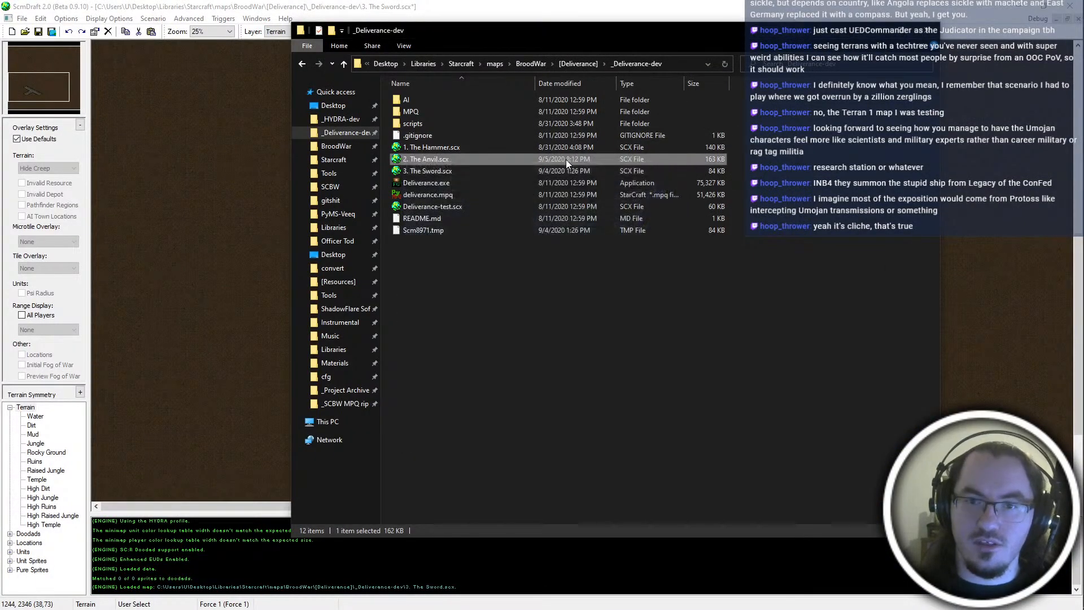
key(ctrl+m)
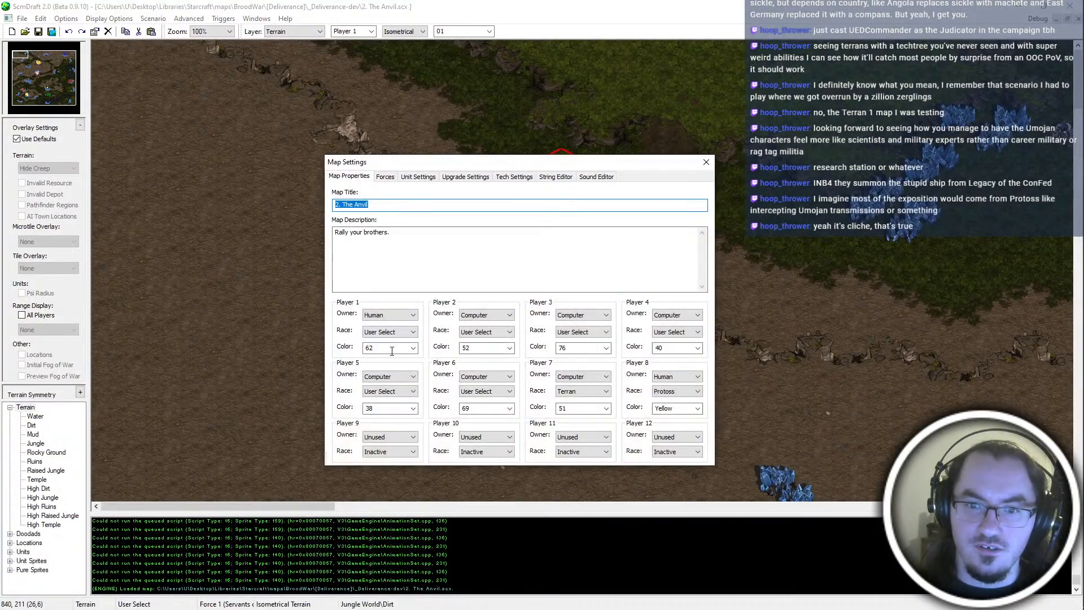
key(alt+Tab)
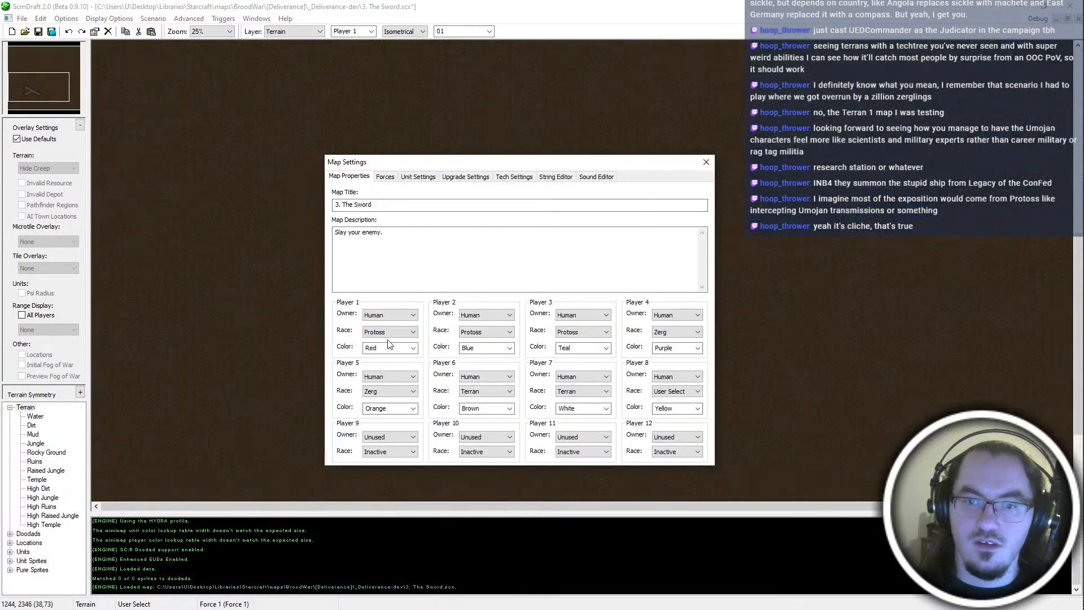
In The Sword's map properties, set Player 1's color to 62, Player 2's to 52 and Player 3's to 76
click(390, 347)
text(62)
click(500, 347)
text(52)
click(589, 347)
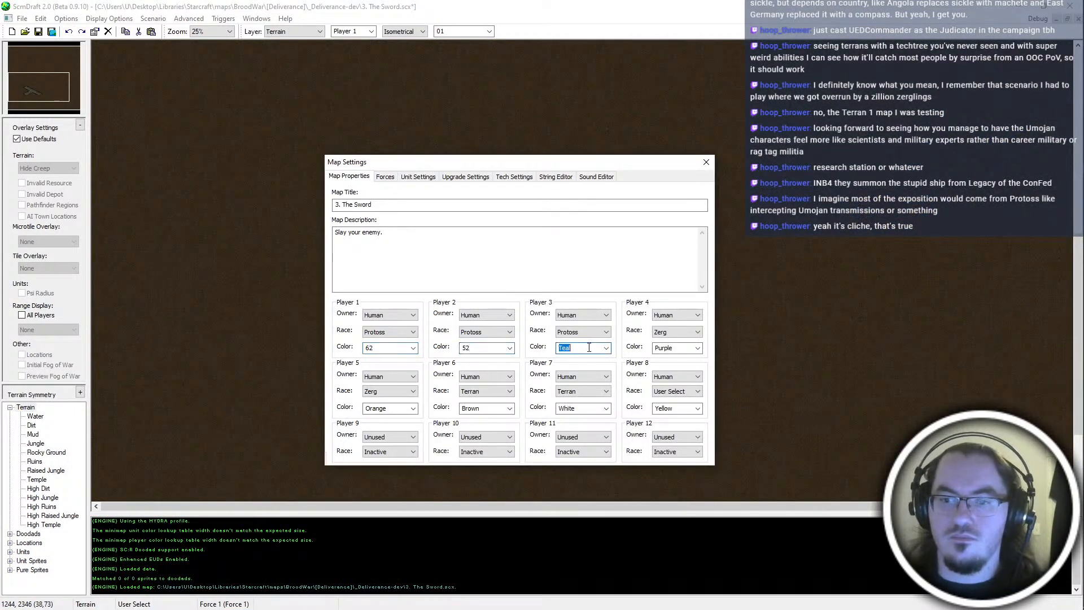
click(550, 274)
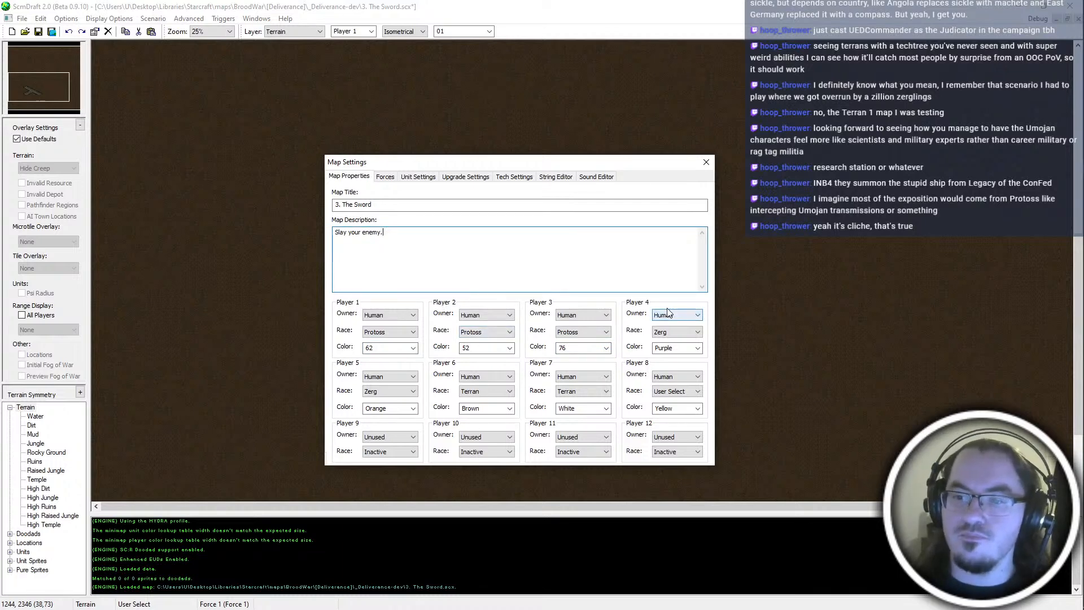
Check The Anvil's colors again, setting Player 4's color to 40 and Player 5's to 38 in The Sword
key(alt+Tab)
key(alt+Tab)
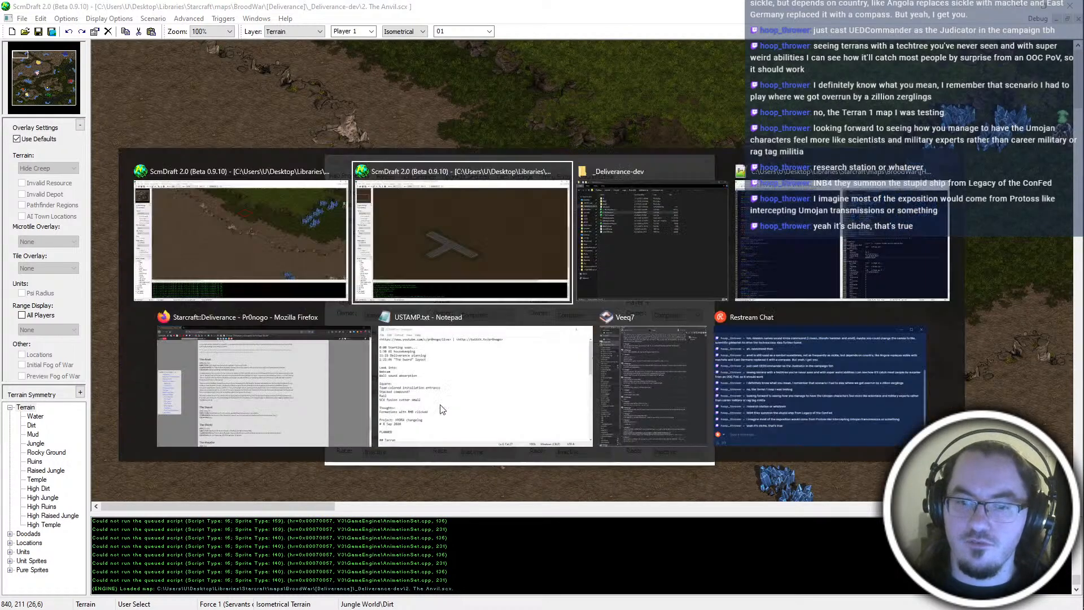
double_click(668, 347)
text(40)
double_click(378, 408)
text(38)
Set the owner of Players 2 through 7 in The Sword to Computer
click(412, 378)
click(411, 387)
click(468, 319)
click(467, 325)
click(598, 319)
click(599, 325)
click(662, 317)
click(660, 325)
click(570, 377)
click(568, 386)
click(500, 379)
Consult The Anvil's player colors and set Player 6's color in The Sword to 51
key(alt+Tab)
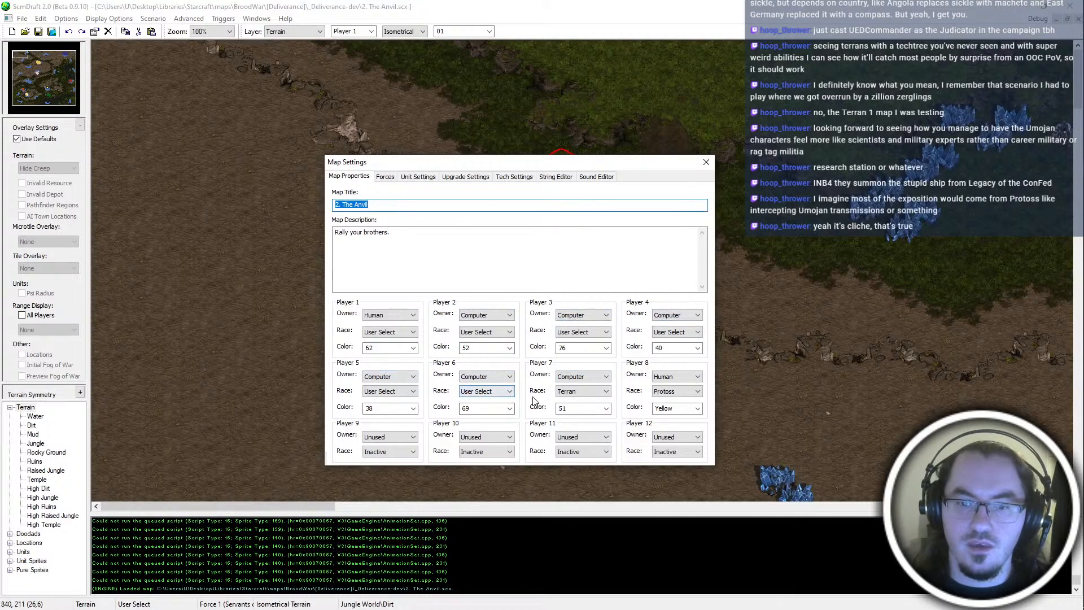
key(alt+Tab)
drag(491, 412, 460, 408)
text(51)
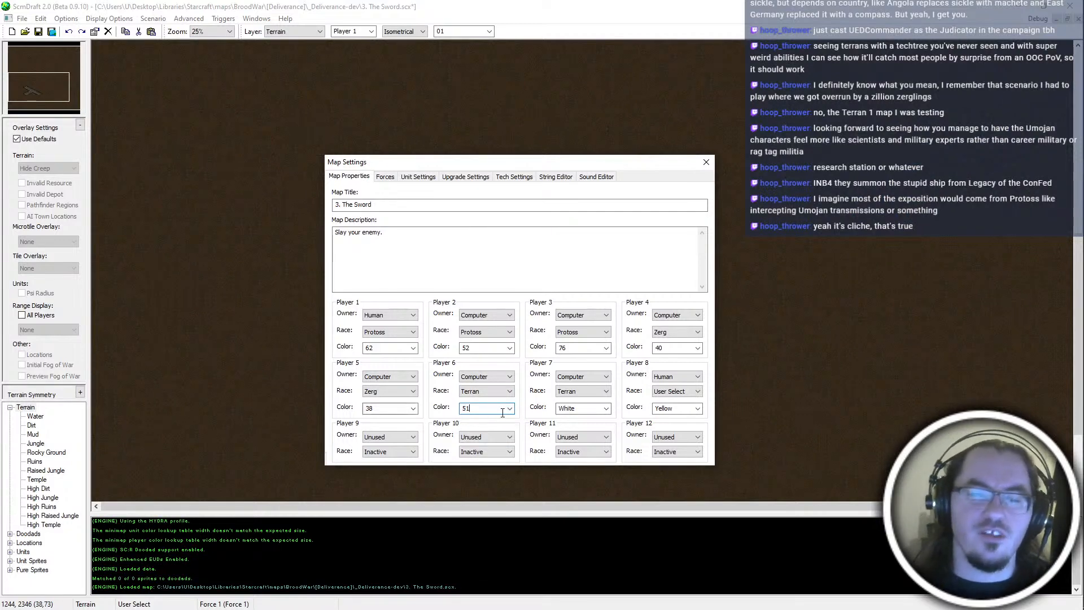
Recheck both maps' player settings and look up the numbered color names in colorlist.txt in Notepad++
key(alt+Tab)
key(alt+Tab)
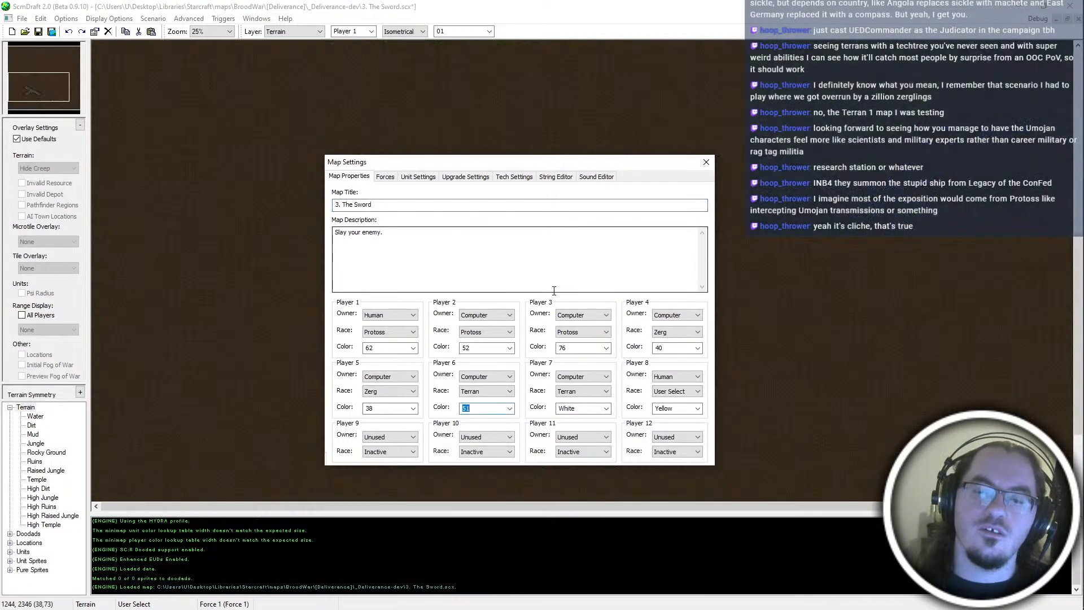
key(alt+Tab)
click(796, 230)
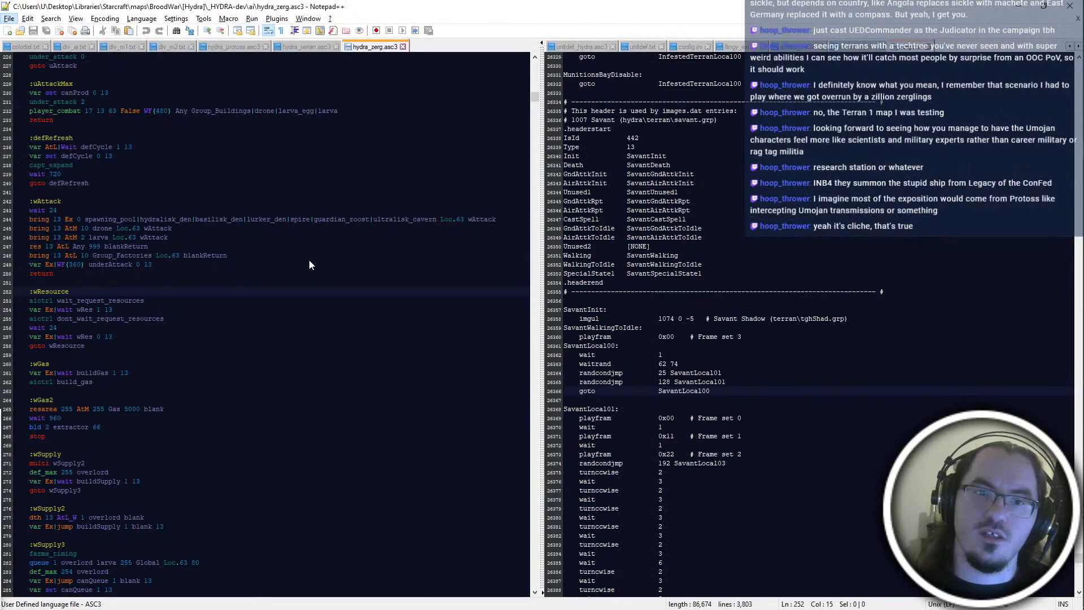
key(alt+Tab)
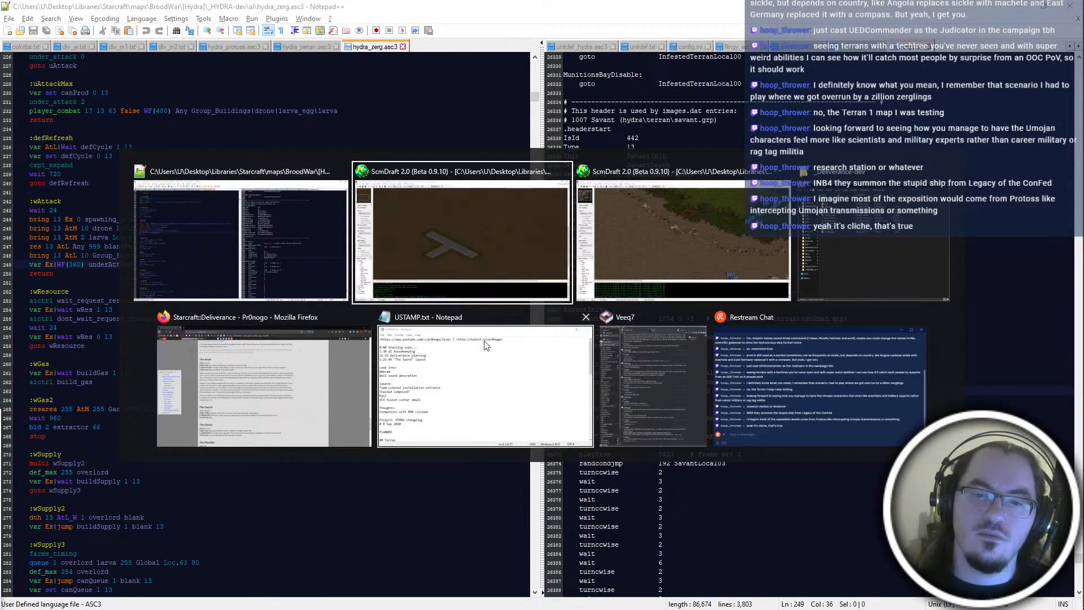
click(26, 46)
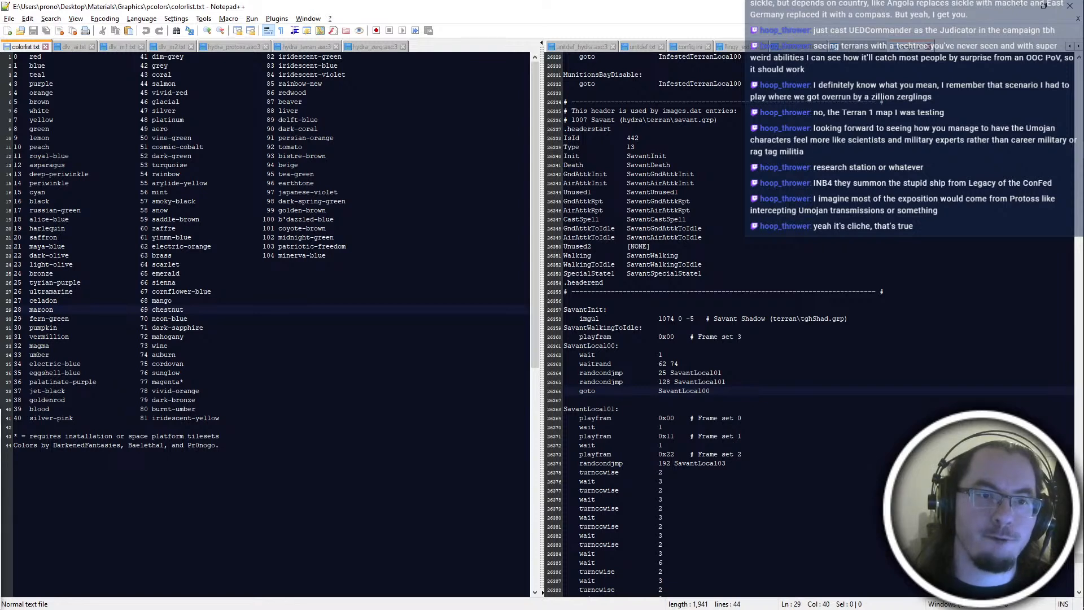
Switch to Firefox and open the bookmarked Player Colors resource page in a new tab, showing its Colors list
key(alt+Tab)
click(265, 384)
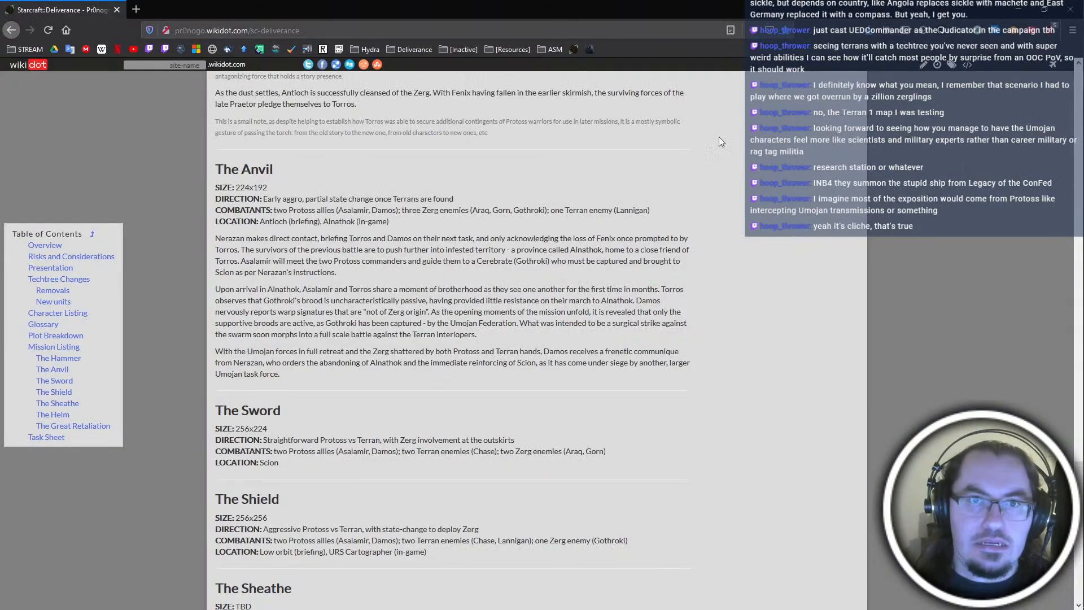
key(ctrl+t)
click(507, 50)
mouse_move(541, 76)
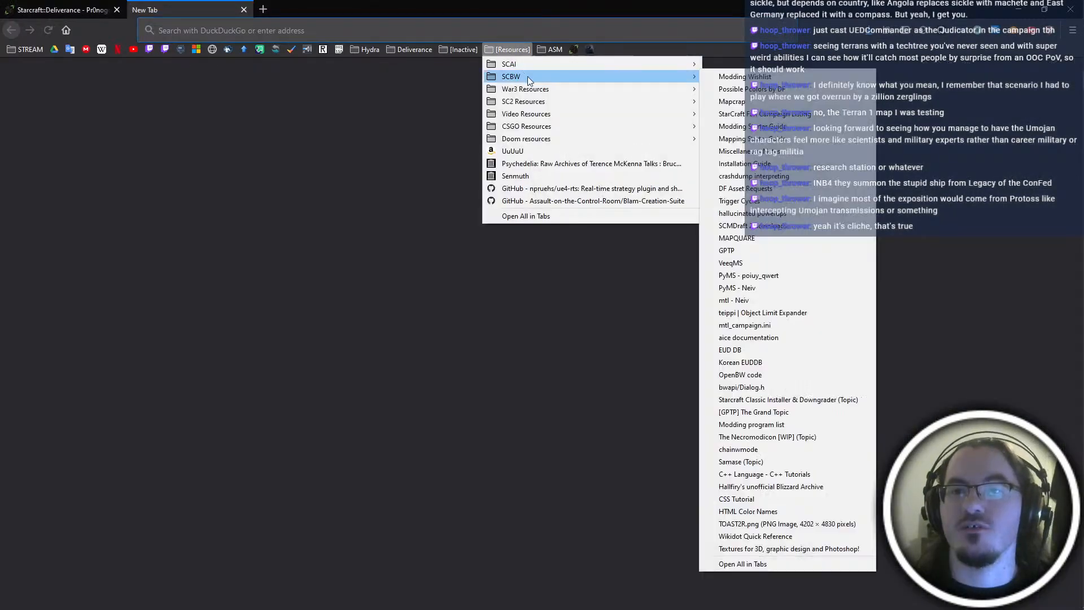
click(745, 89)
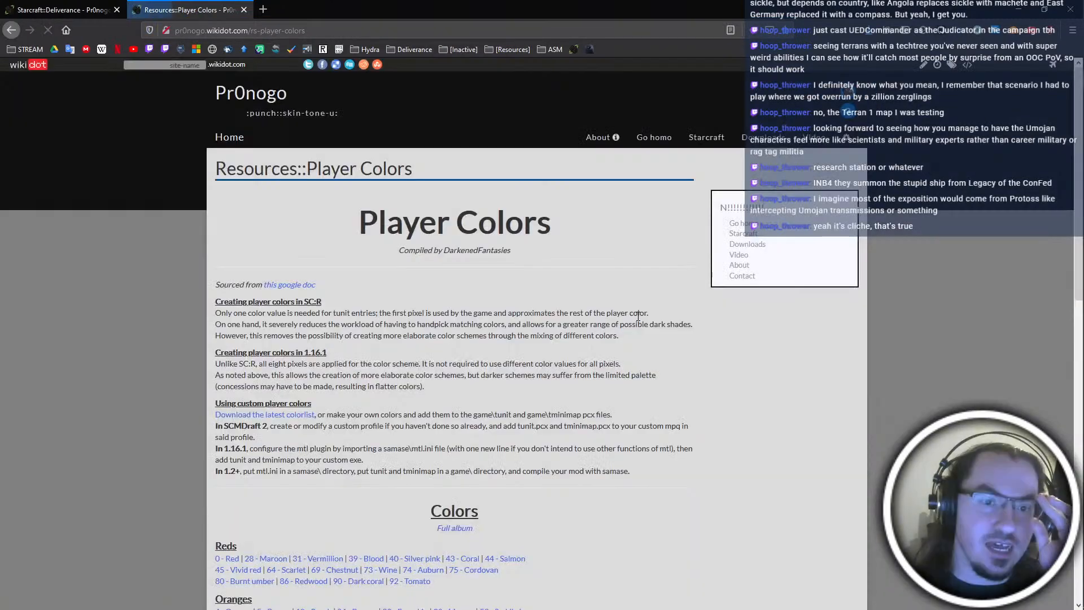
scroll(500, 265, down, 7)
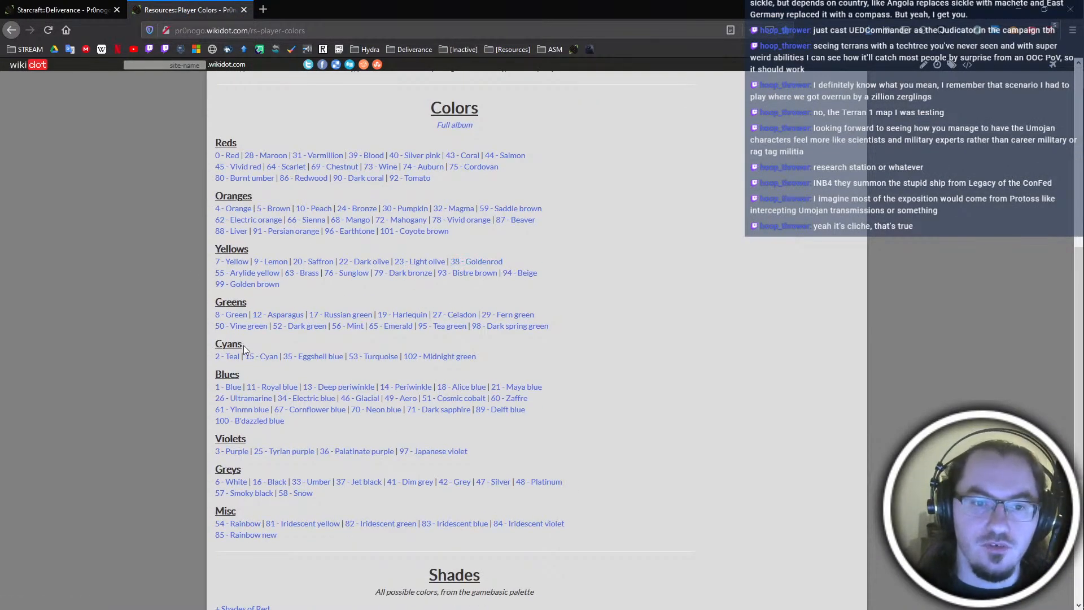
scroll(245, 399, down, 1)
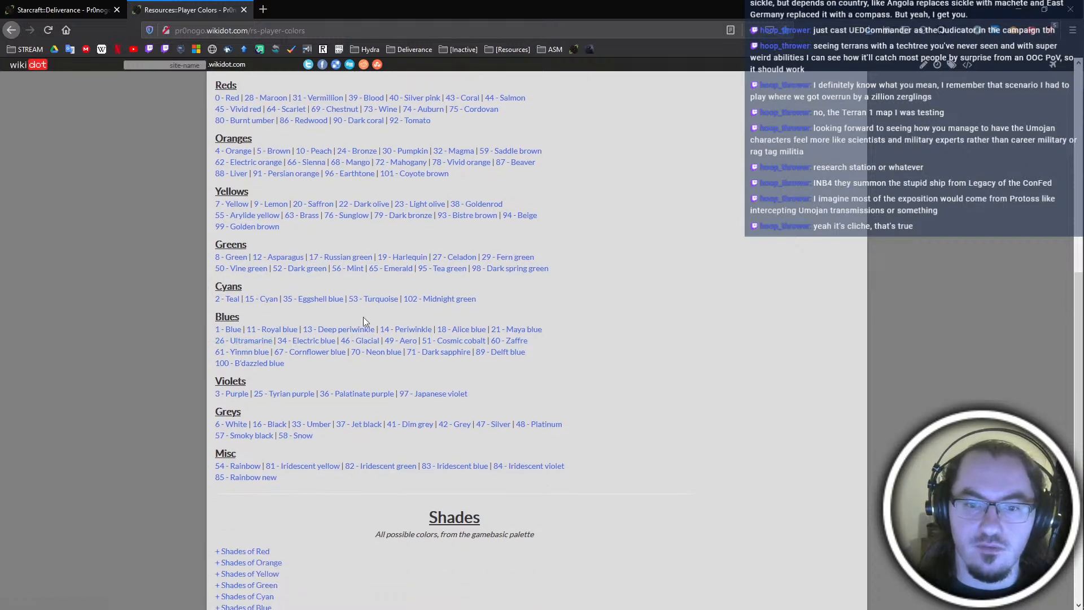
Open the samples for 51 Cosmic cobalt, 34 Electric blue, 70 Neon blue, 46 Glacial and 71 Dark sapphire in background tabs
middle_click(453, 341)
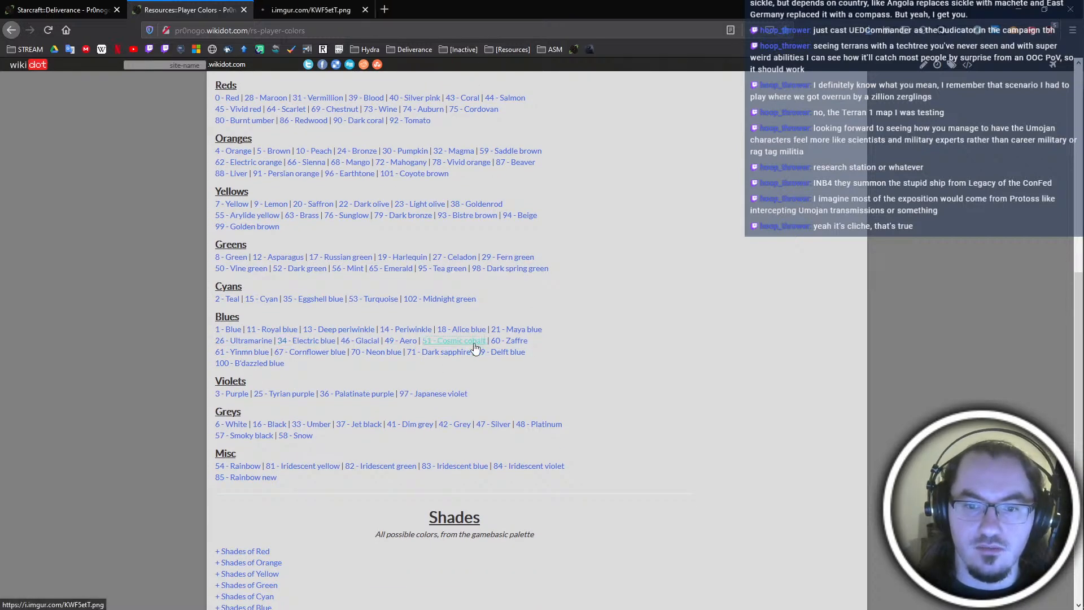
middle_click(307, 341)
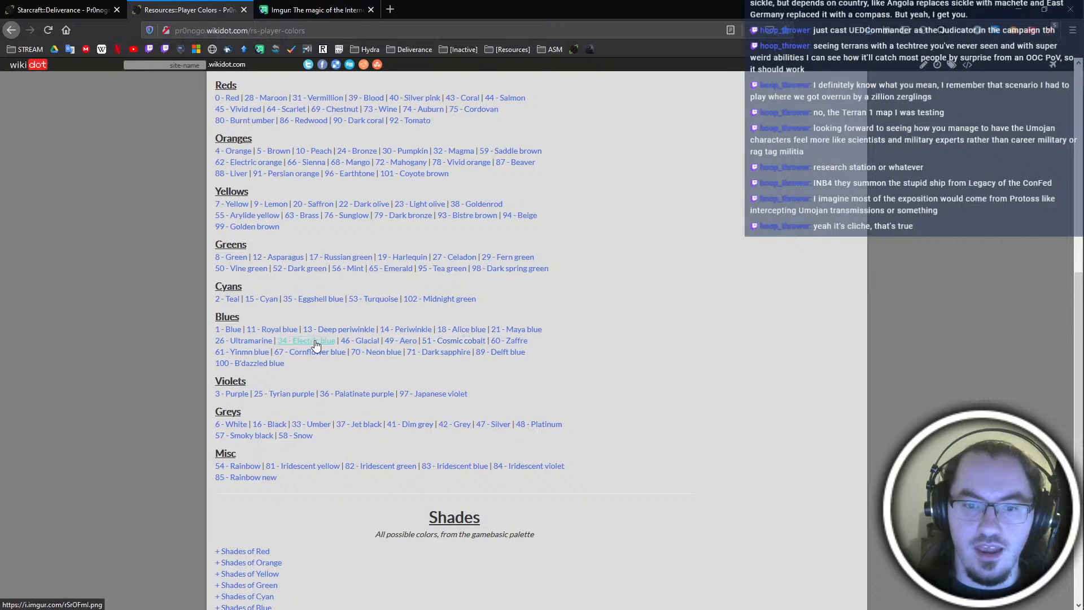
middle_click(373, 354)
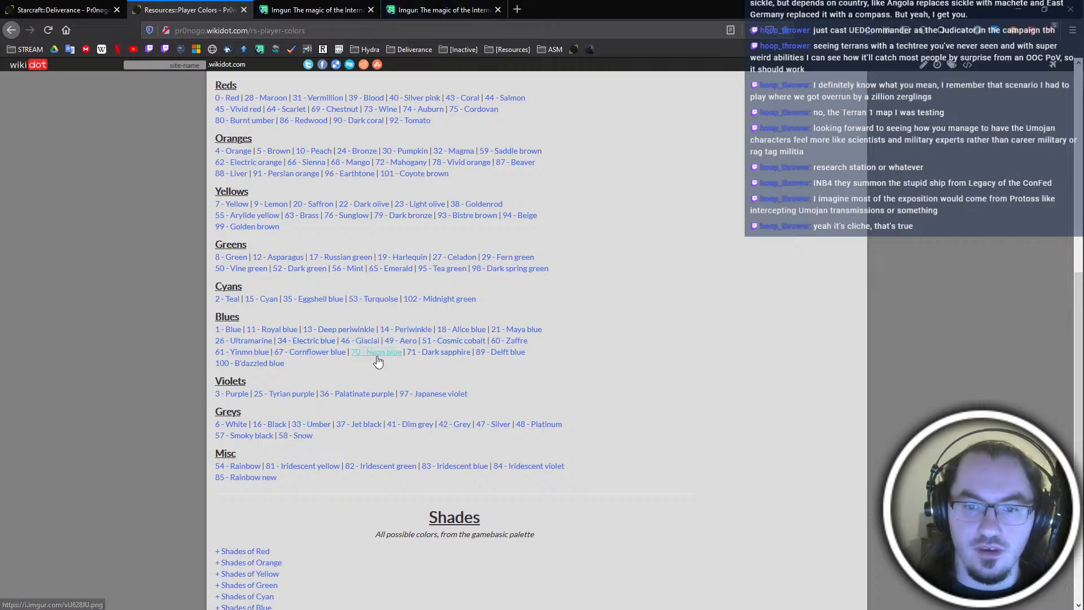
middle_click(363, 343)
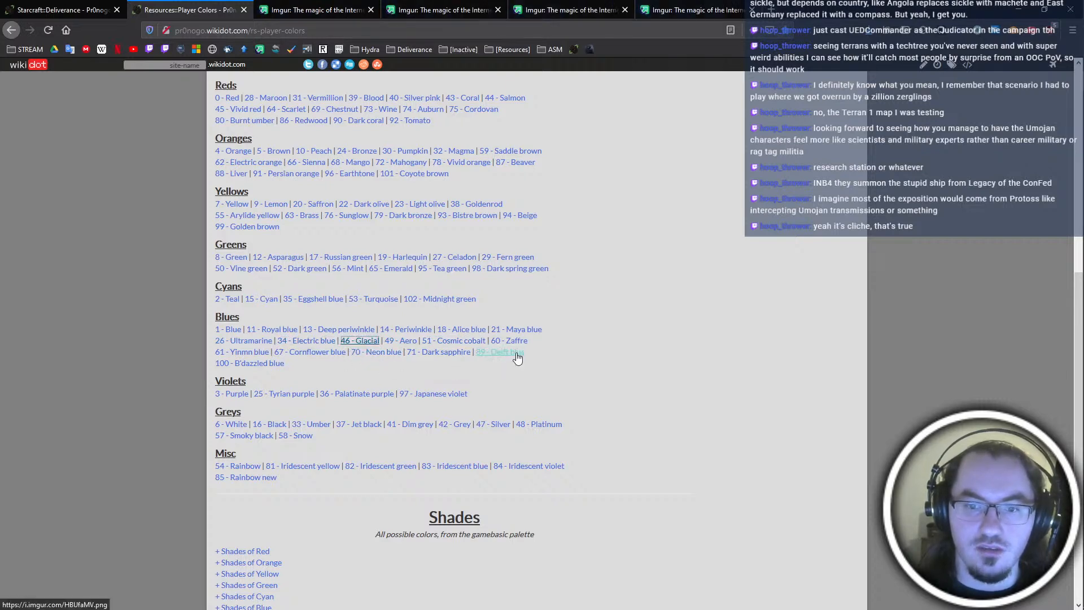
middle_click(443, 355)
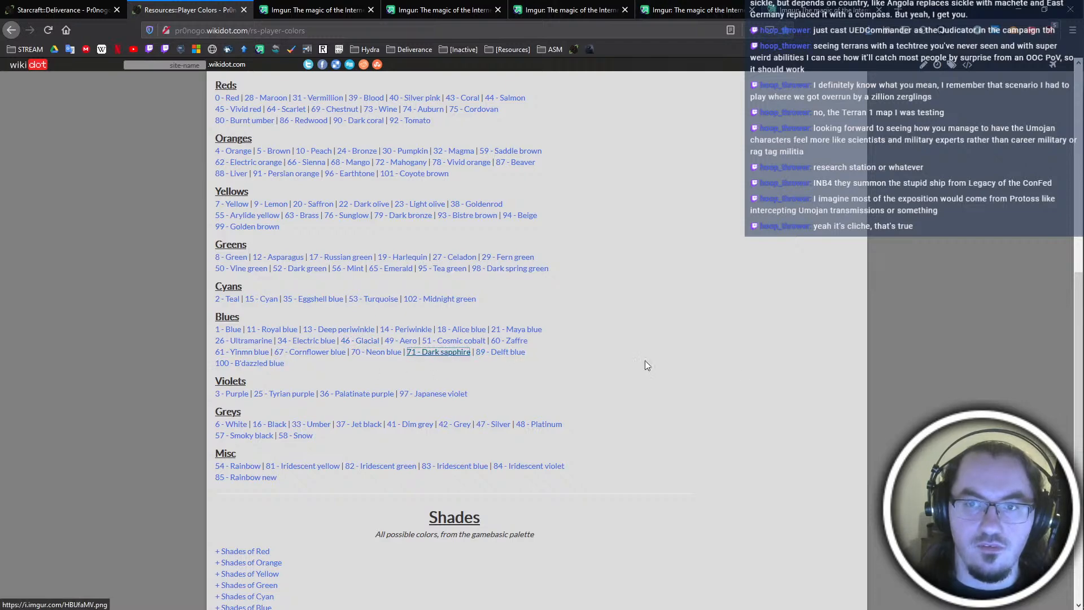
Examine how units and buildings look in the Cosmic cobalt and Electric blue samples
click(402, 7)
click(350, 10)
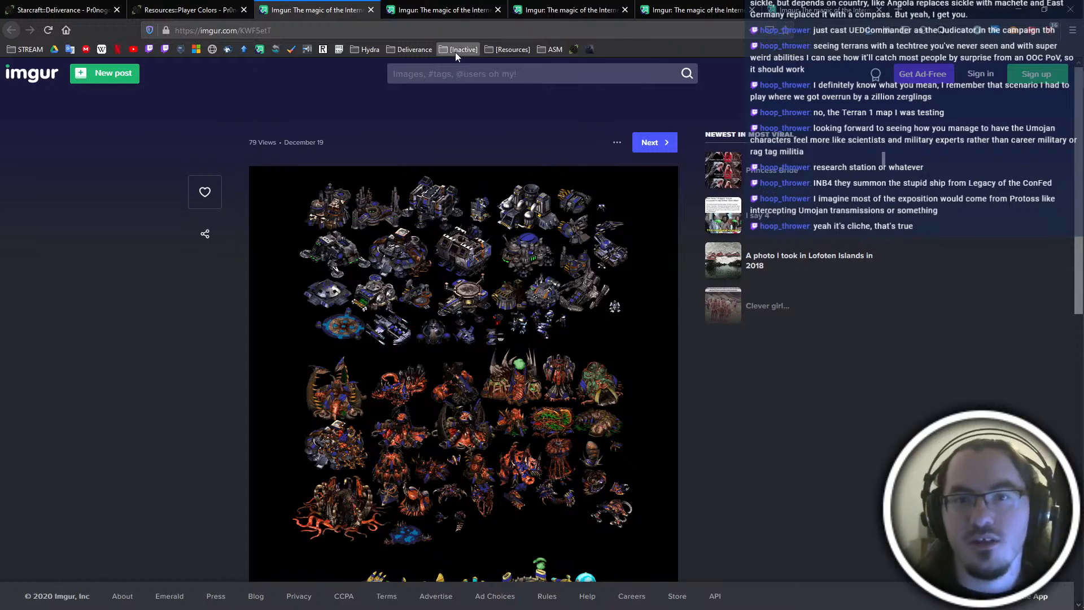
click(456, 5)
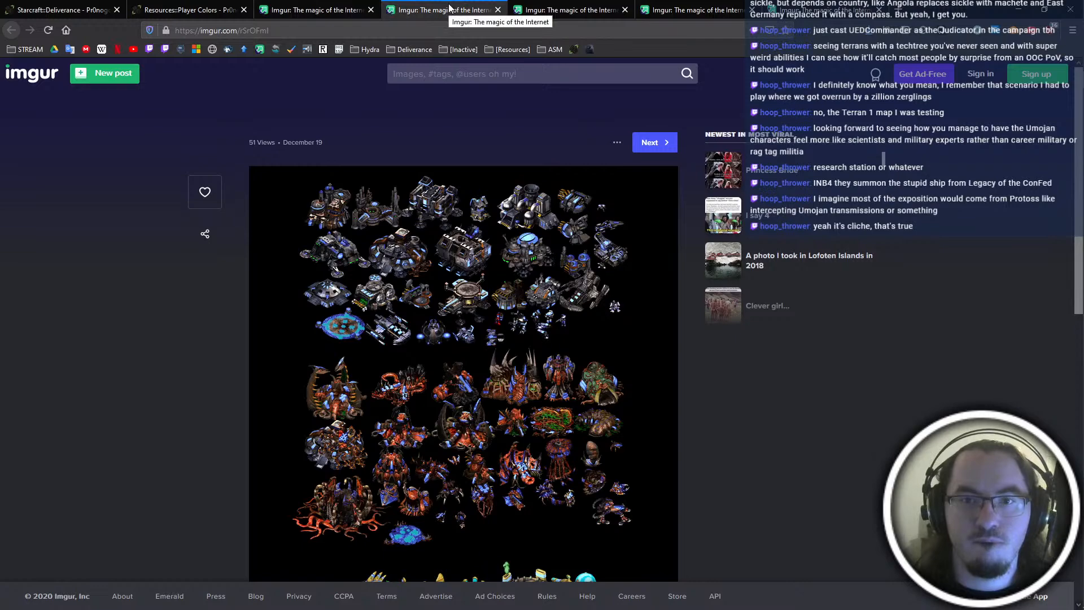
scroll(143, 279, down, 5)
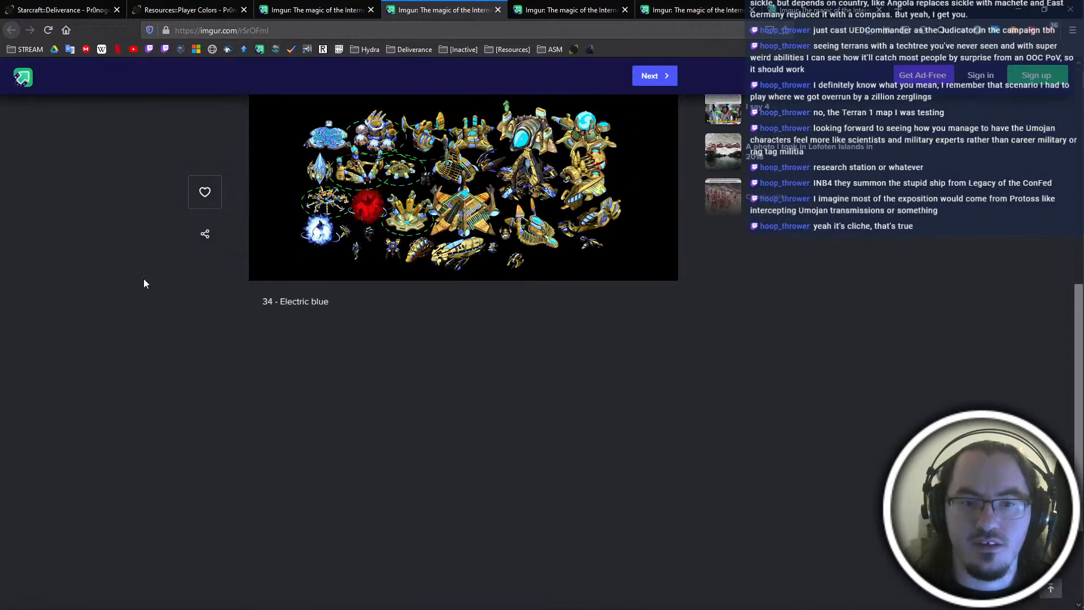
scroll(143, 279, up, 5)
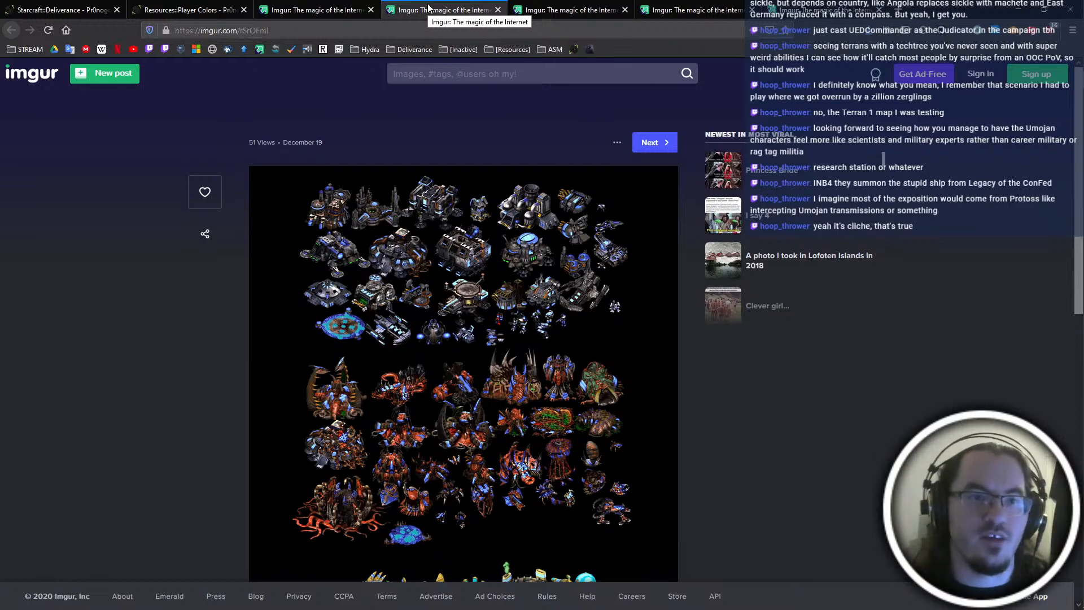
Compare the Neon blue sample repeatedly with the Cosmic cobalt sample
click(543, 5)
click(489, 4)
click(523, 4)
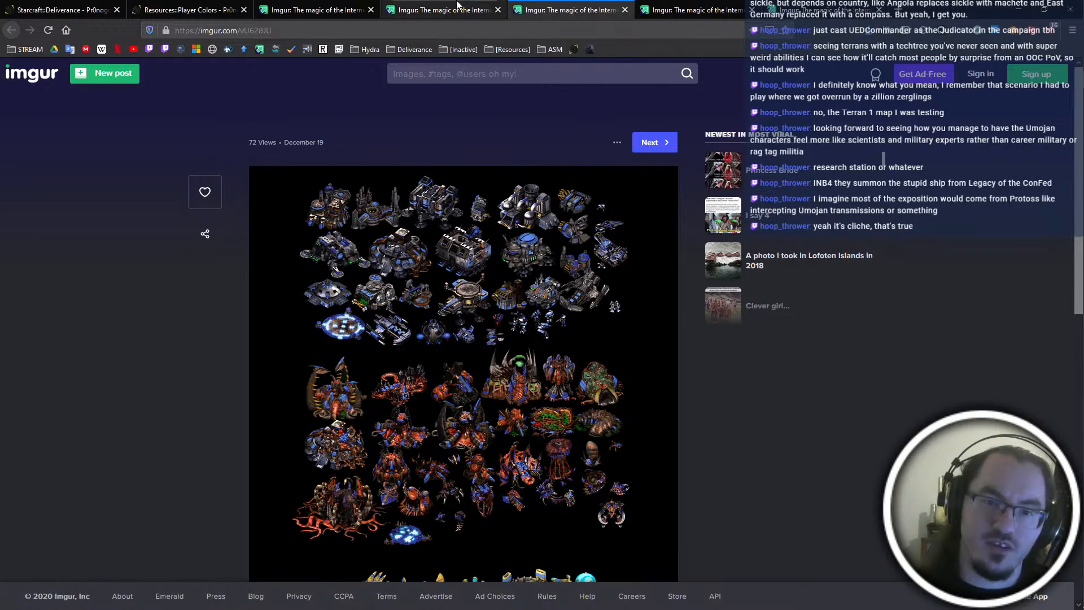
click(337, 4)
click(529, 5)
click(351, 4)
click(534, 4)
click(351, 4)
click(543, 5)
click(351, 4)
click(514, 5)
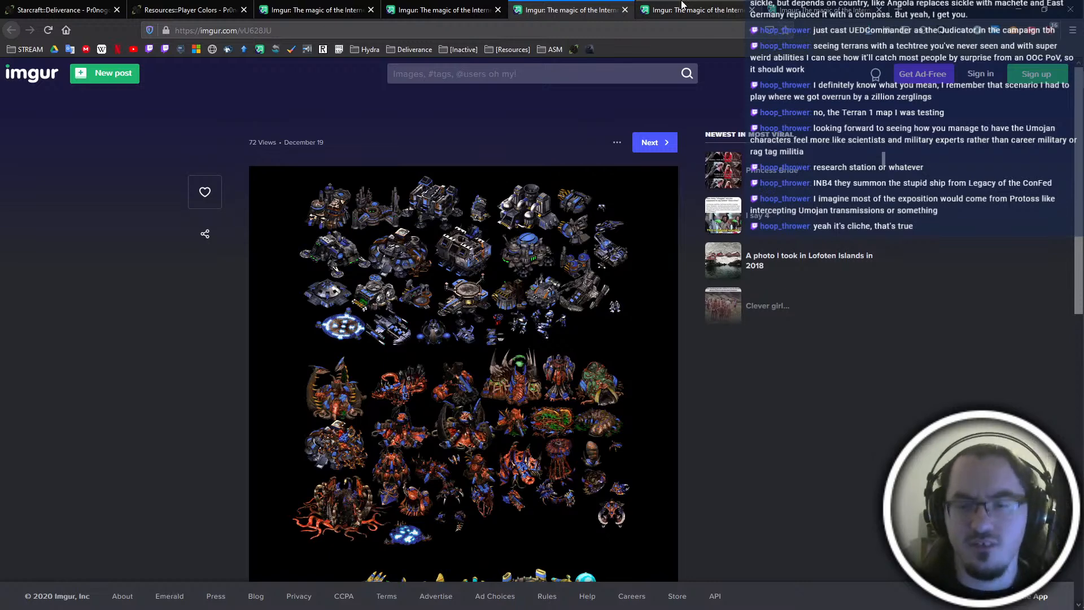
Compare the Cosmic cobalt sample with Electric blue and Neon blue, and view the Glacial sample
click(328, 5)
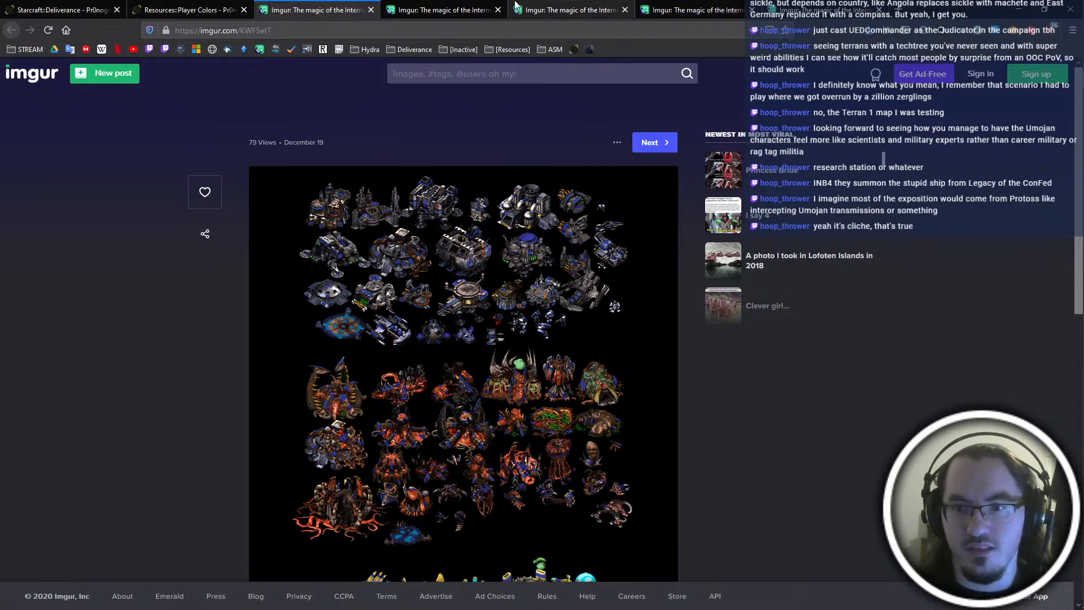
click(319, 6)
click(485, 5)
click(353, 6)
click(486, 7)
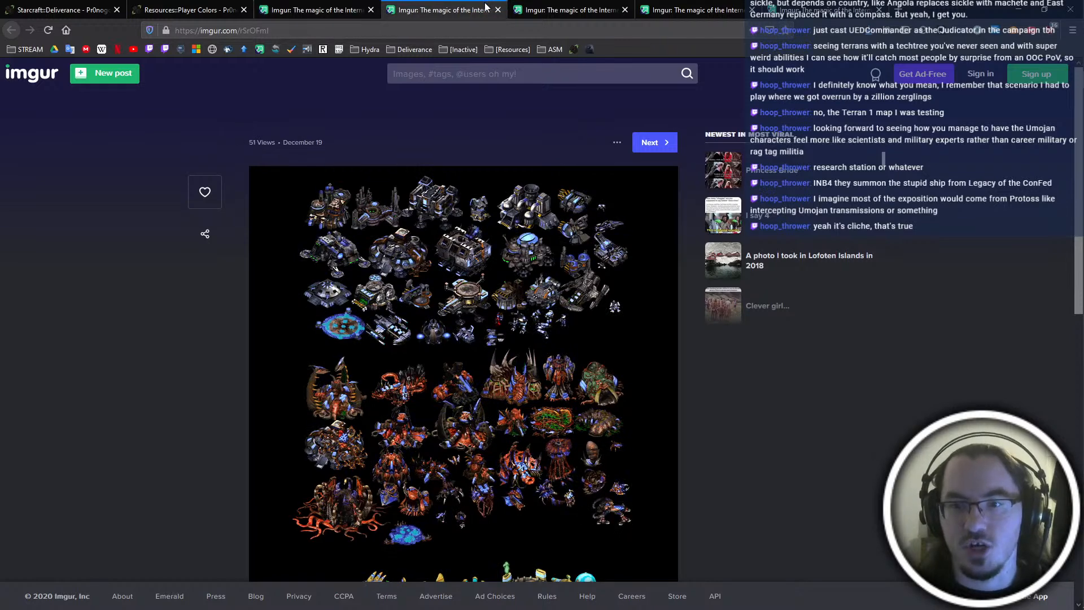
click(347, 5)
click(524, 5)
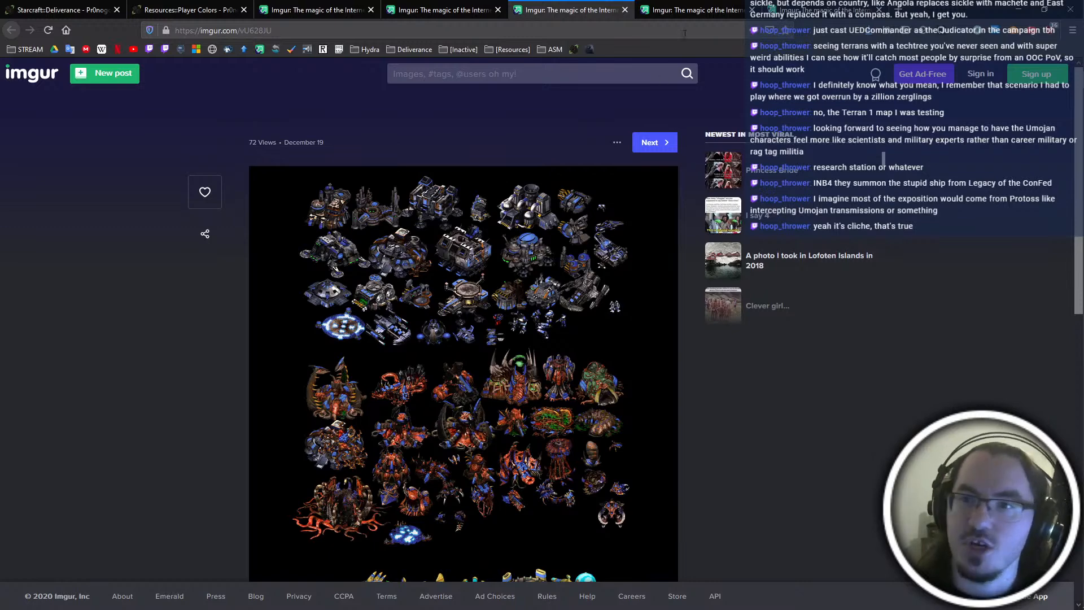
click(706, 11)
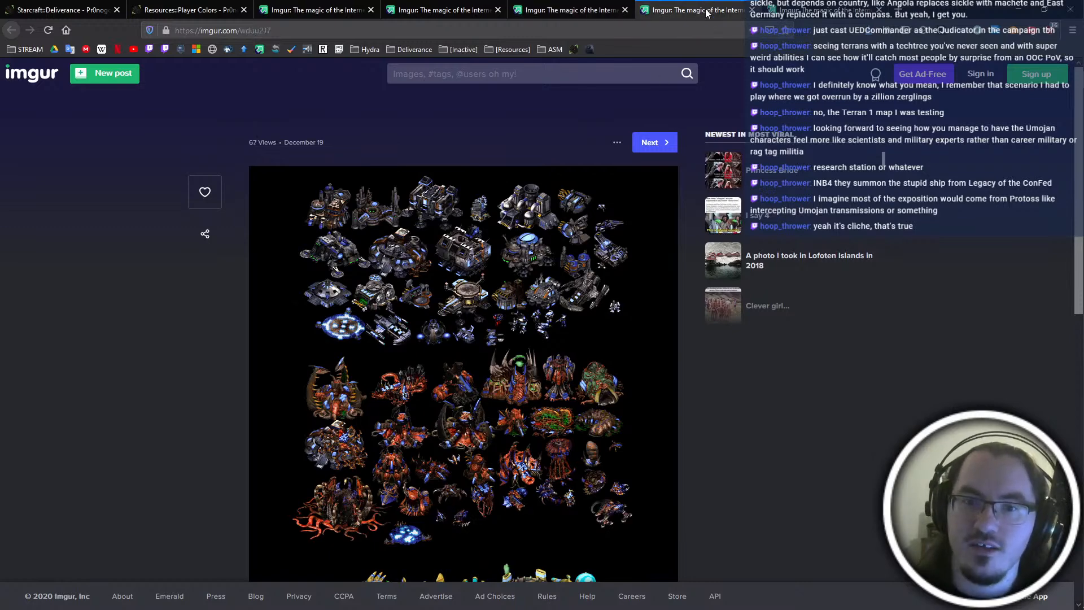
Compare the Glacial sample repeatedly with the Electric blue and Neon blue samples
click(458, 3)
click(663, 4)
click(457, 2)
click(662, 2)
click(490, 2)
click(623, 1)
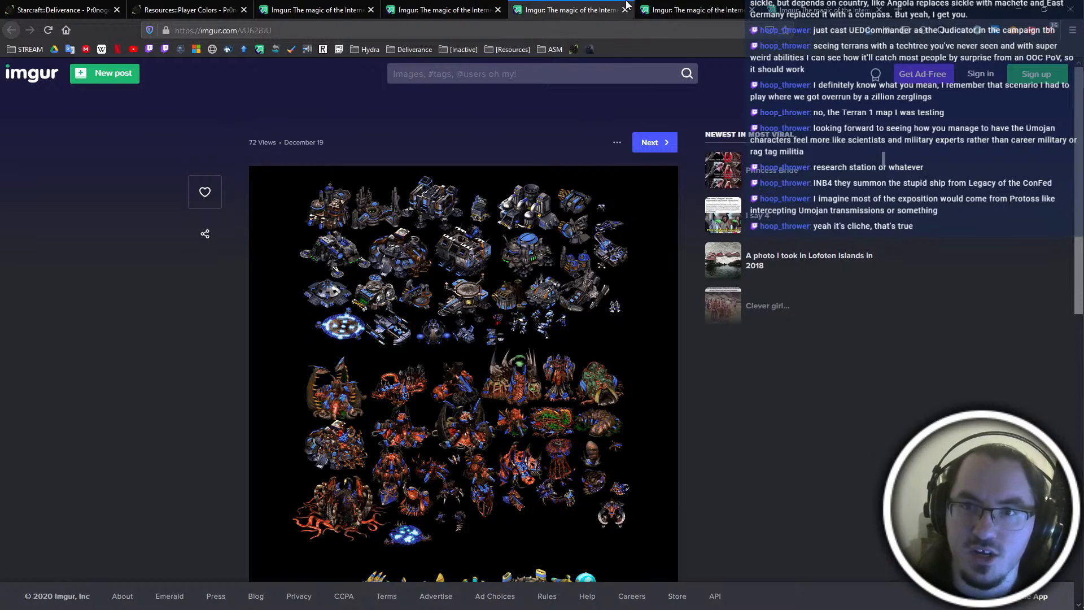
click(679, 2)
drag(682, 2, 556, 2)
click(499, 2)
click(525, 2)
click(456, 3)
click(517, 3)
click(490, 3)
click(581, 3)
click(697, 5)
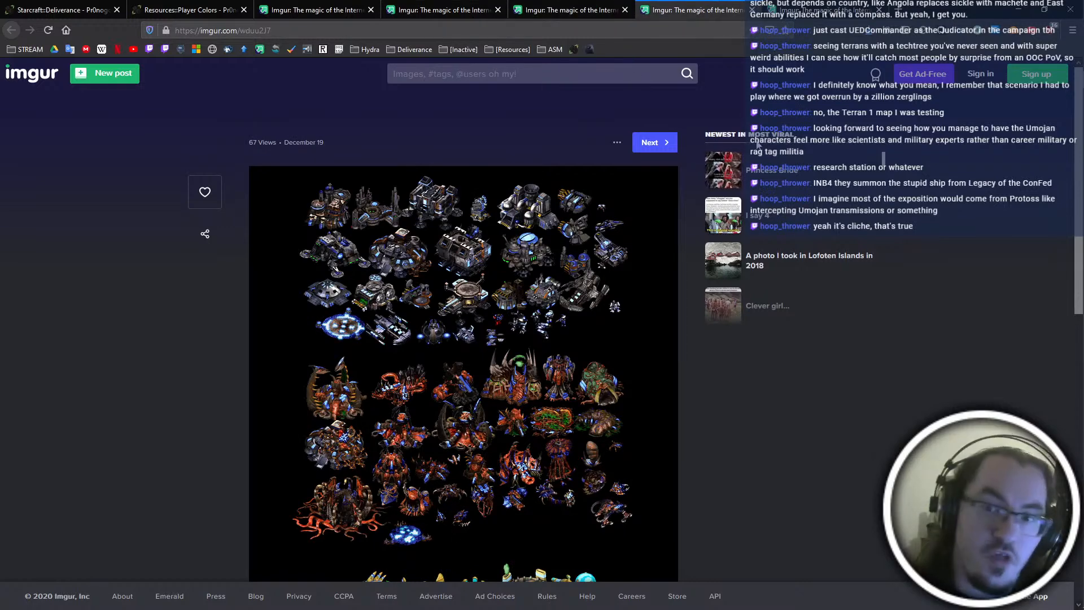
Examine the full Glacial sample across all three races and compare it with Electric blue and Cosmic cobalt
scroll(517, 361, down, 10)
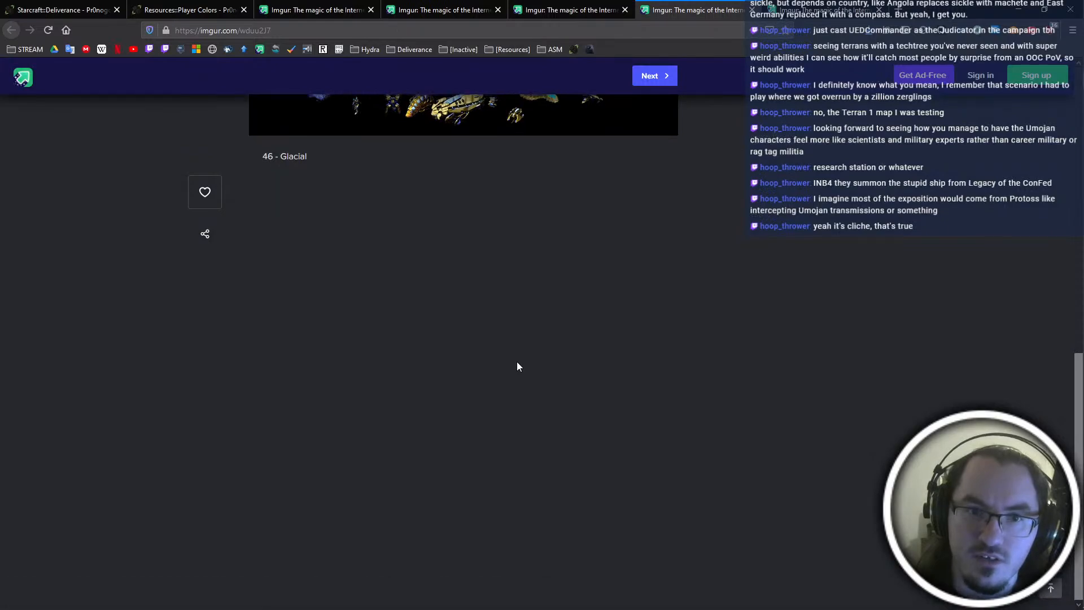
scroll(516, 362, up, 10)
click(466, 4)
scroll(452, 339, down, 5)
scroll(452, 339, up, 5)
click(731, 4)
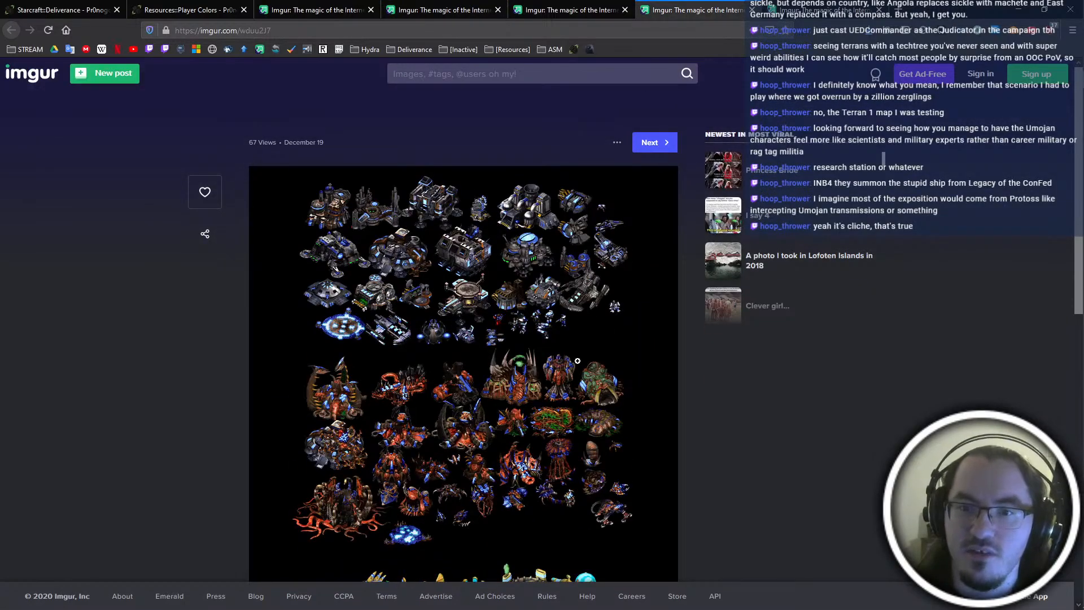
click(460, 6)
click(691, 5)
click(477, 6)
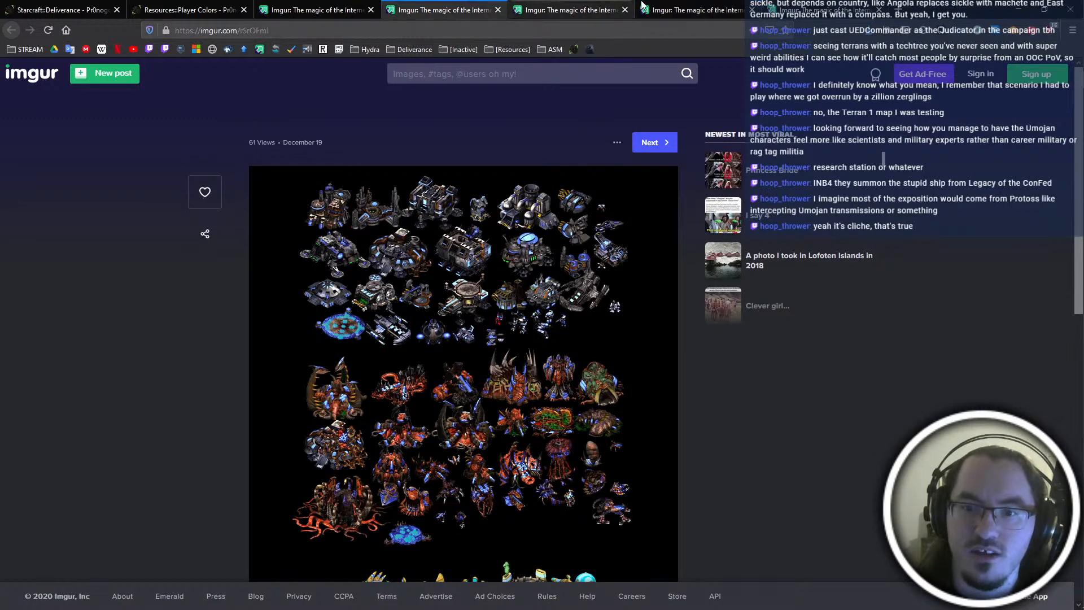
click(691, 7)
click(295, 5)
click(703, 5)
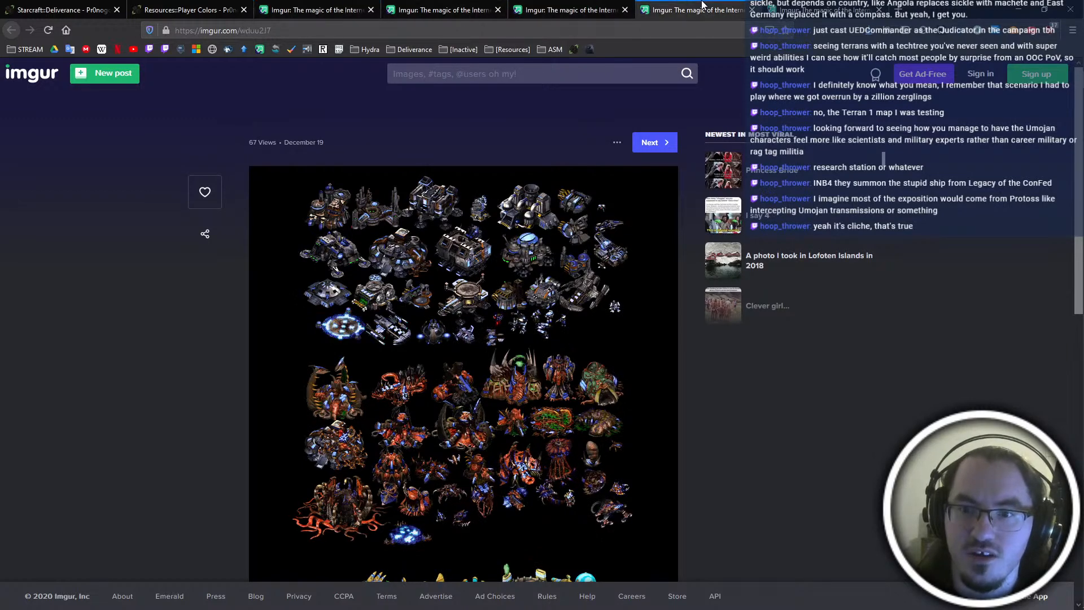
scroll(570, 320, down, 3)
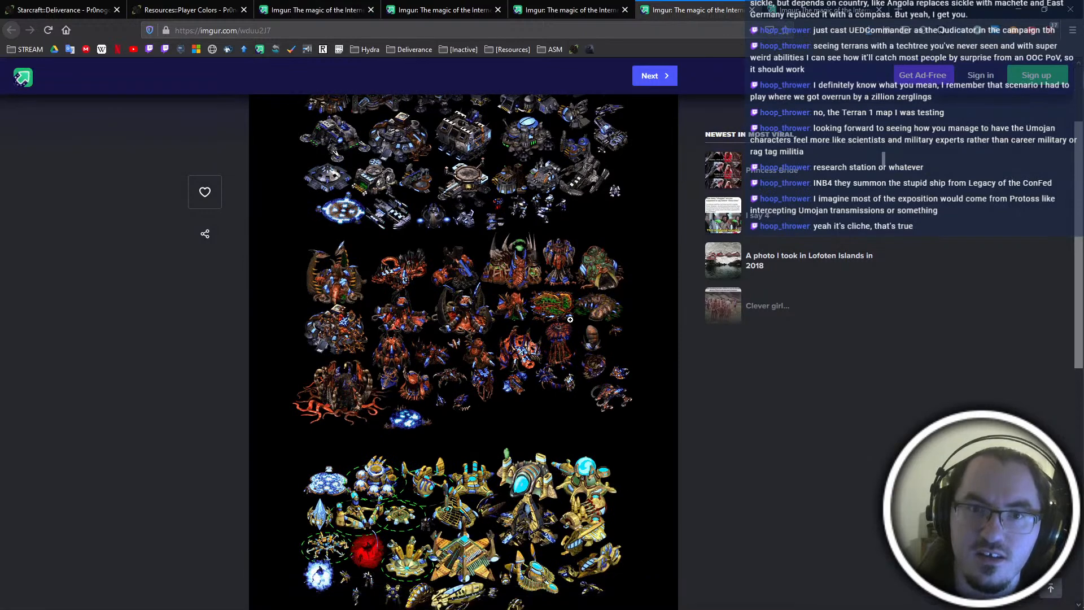
scroll(544, 325, up, 3)
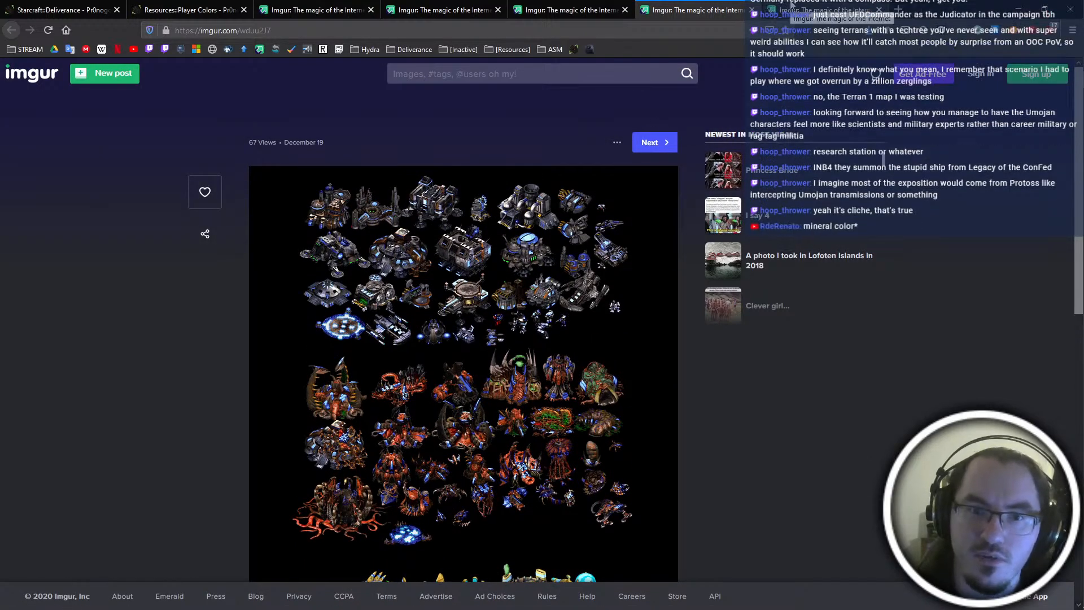
Examine the Dark sapphire sample and compare it with Cosmic cobalt
click(791, 4)
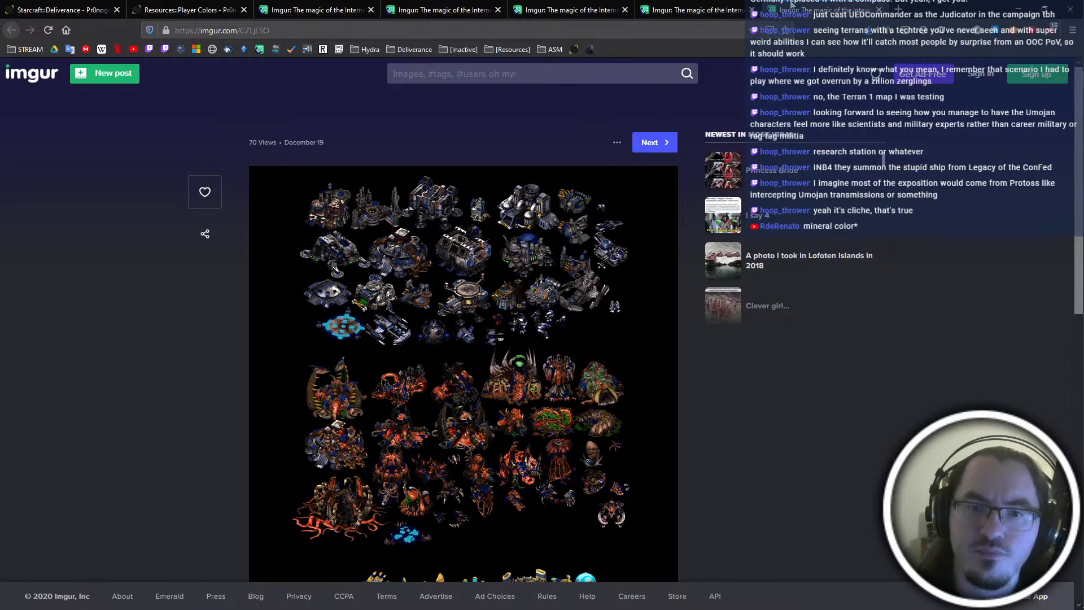
scroll(578, 444, down, 5)
scroll(561, 453, up, 5)
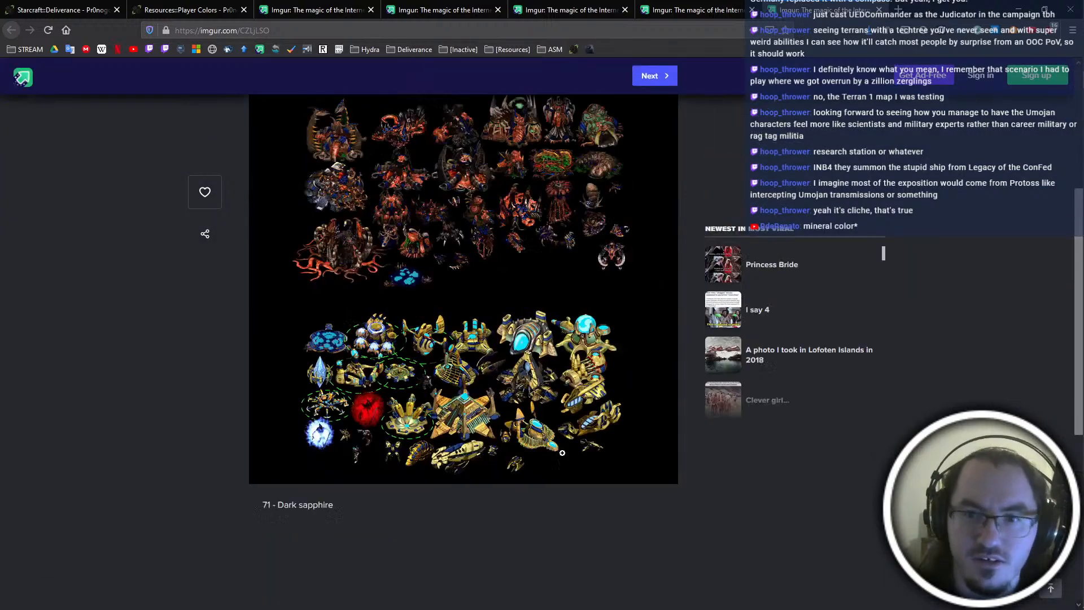
click(297, 7)
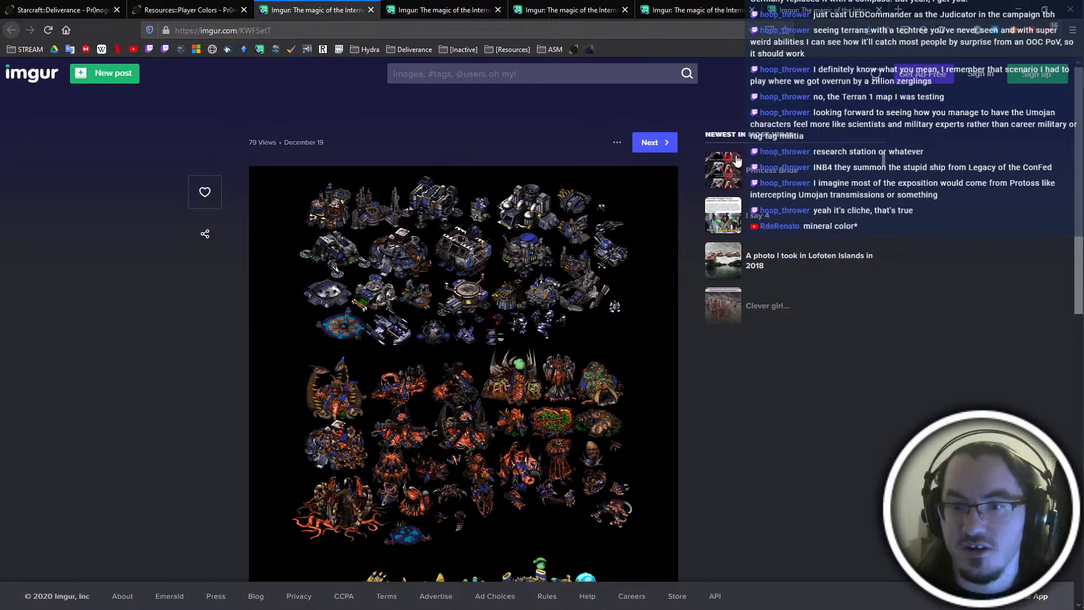
click(815, 6)
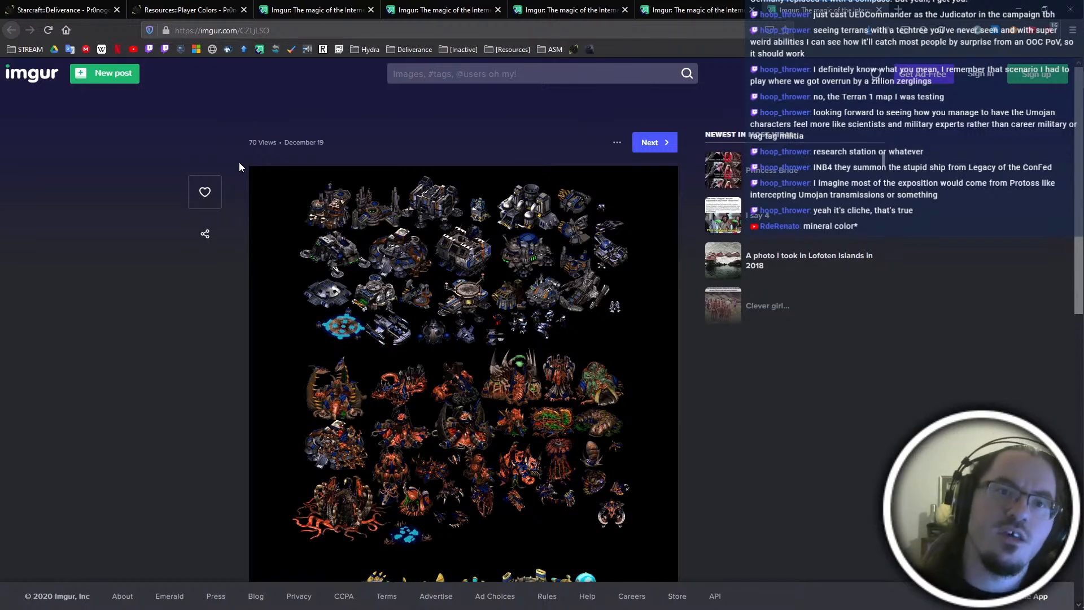
Open the 48 Platinum sample from the player color list, view it, and return to the list
click(217, 9)
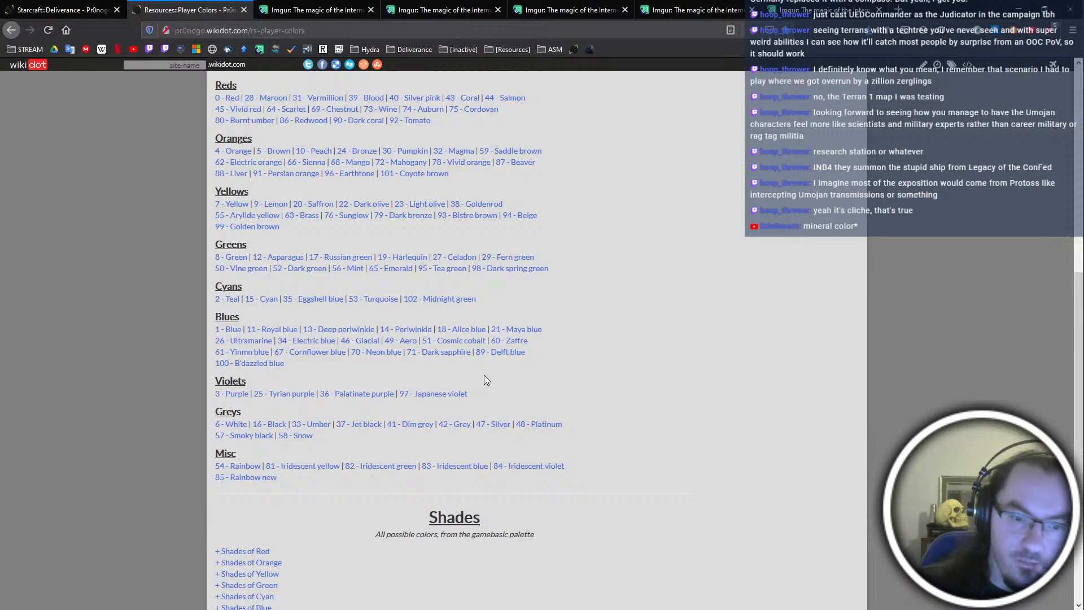
middle_click(539, 424)
click(270, 8)
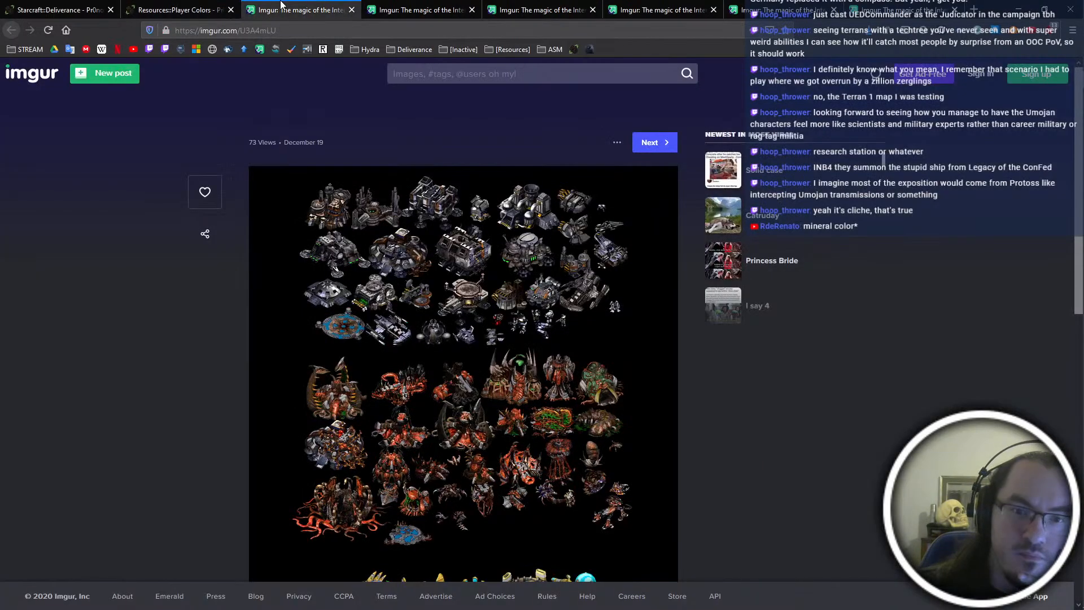
key(ctrl+shift+Tab)
Open the 58 Snow sample and compare its units and buildings with the Glacial sample
middle_click(297, 394)
click(270, 7)
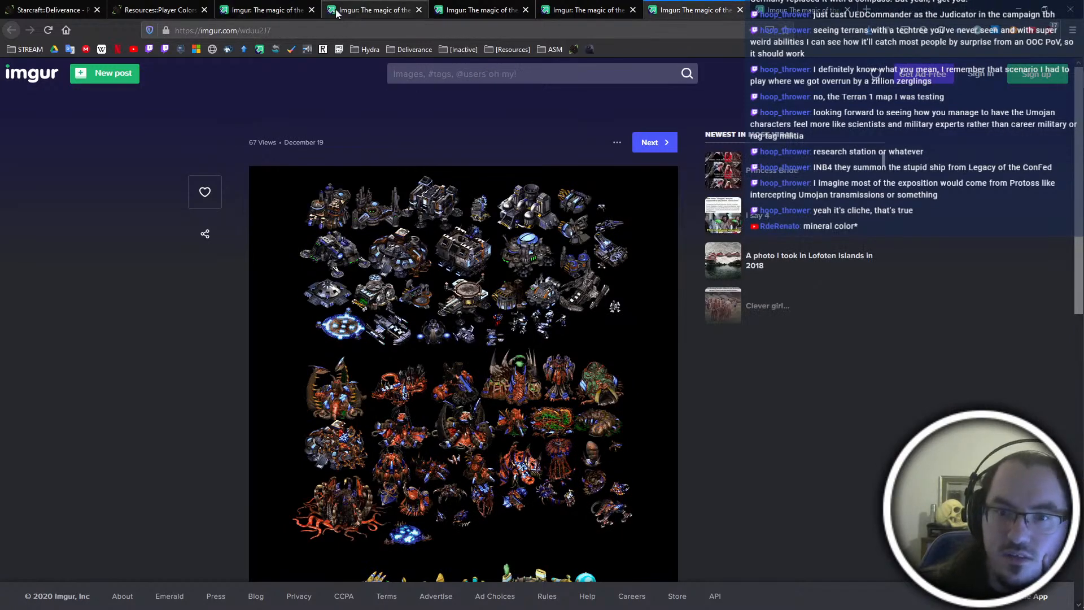
click(686, 5)
click(277, 5)
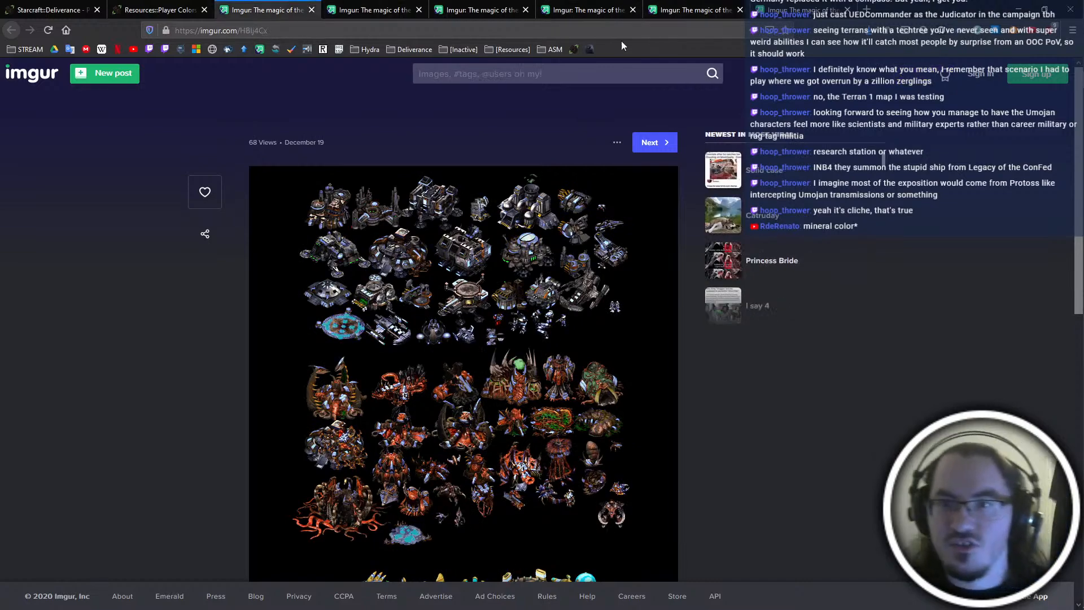
click(686, 10)
scroll(582, 372, down, 3)
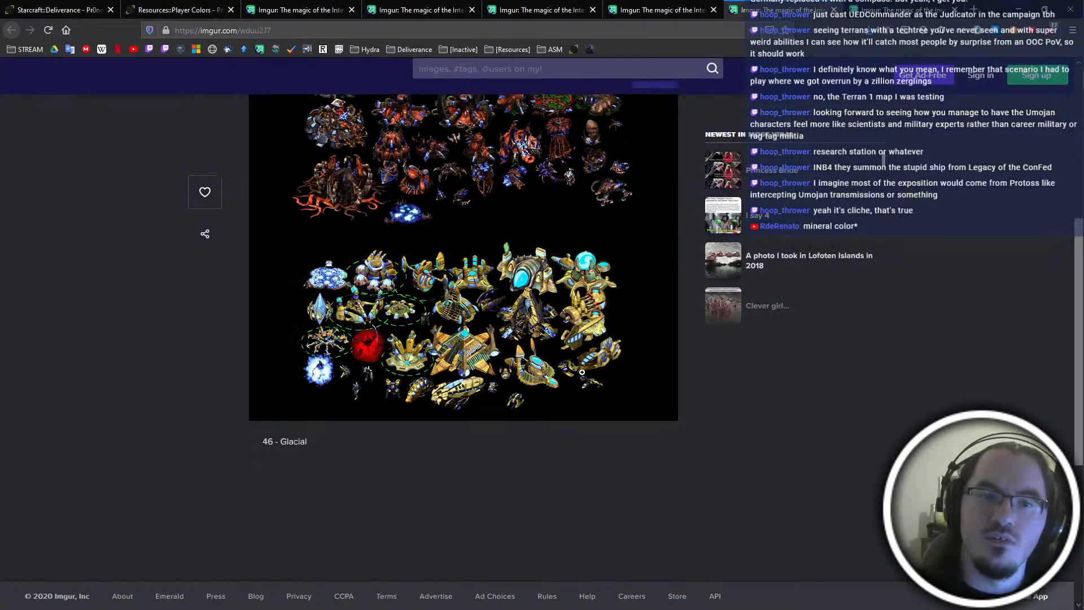
scroll(582, 373, down, 5)
click(294, 10)
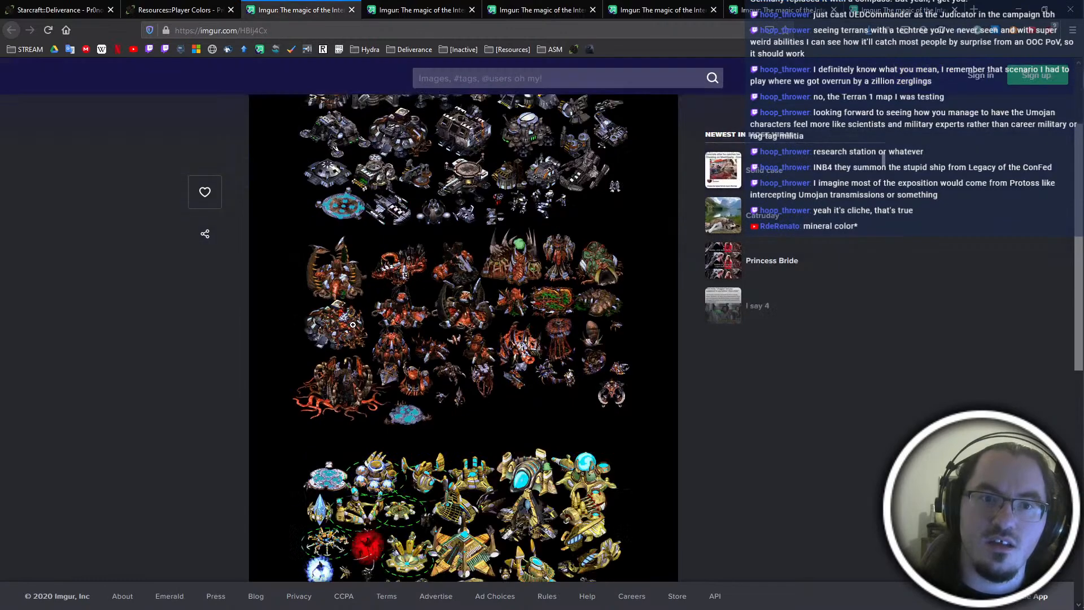
scroll(354, 325, down, 10)
scroll(354, 325, up, 10)
Close the open color sample tabs in the browser and return to the map settings in ScmDraft
key(alt+Tab)
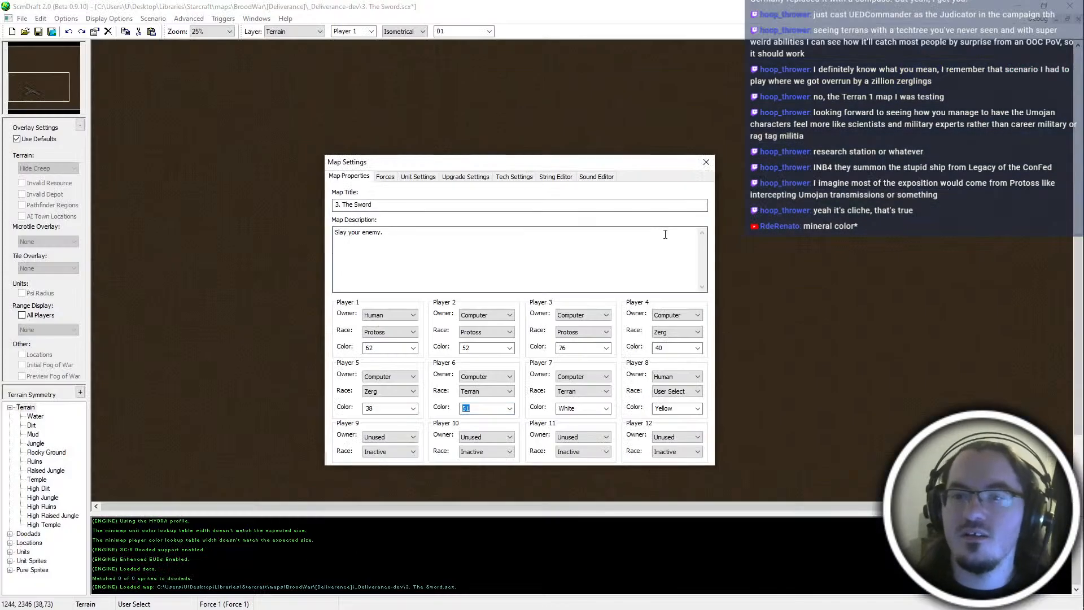
click(497, 235)
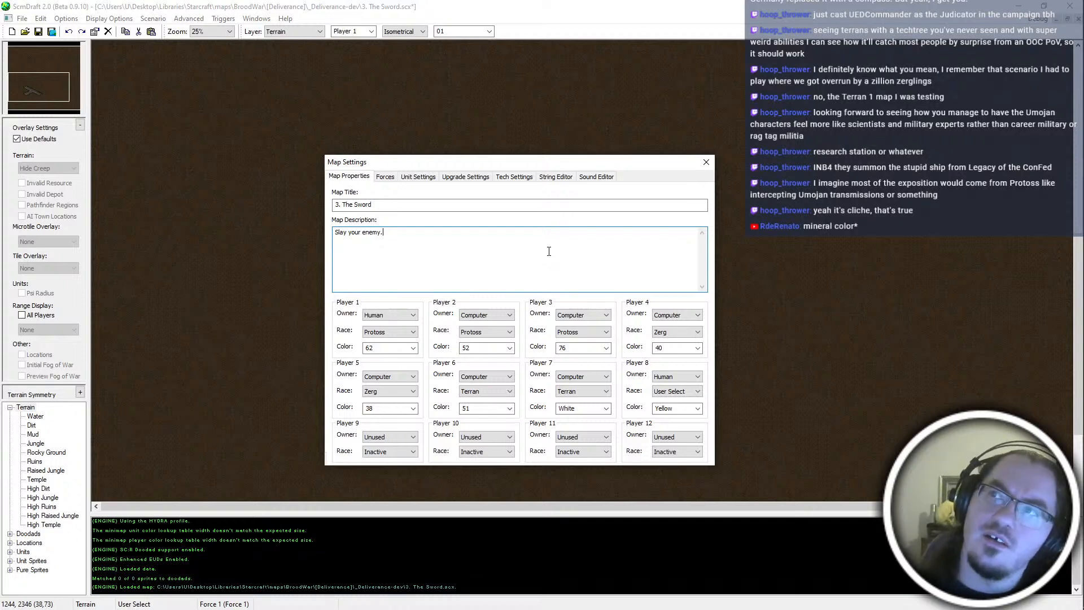
key(alt+Tab)
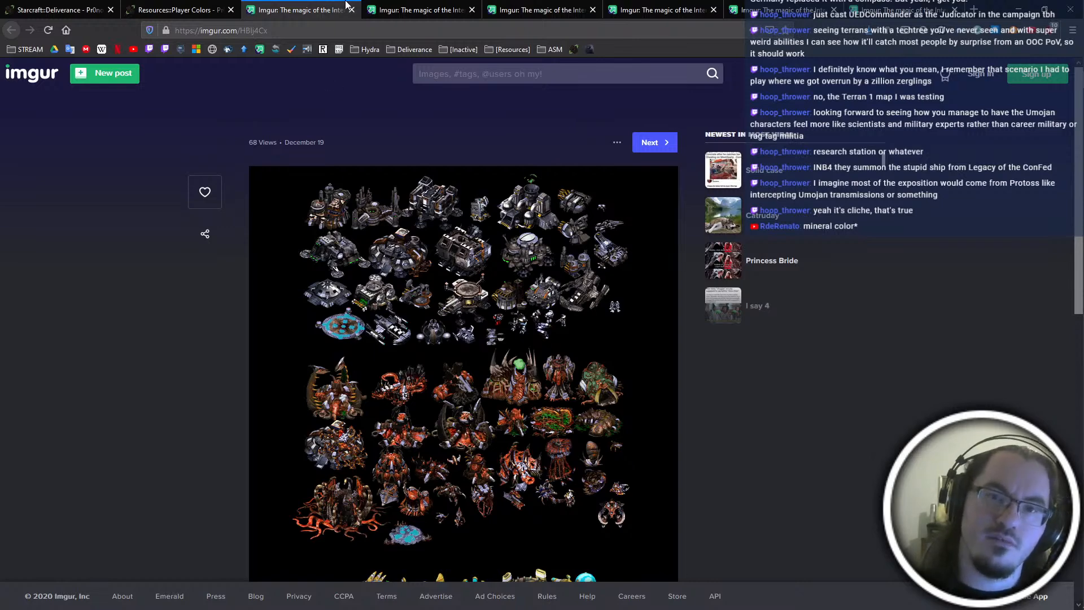
middle_click(345, 3)
middle_click(345, 3)
middle_click(344, 3)
middle_click(344, 3)
middle_click(343, 3)
middle_click(342, 3)
key(alt+Tab)
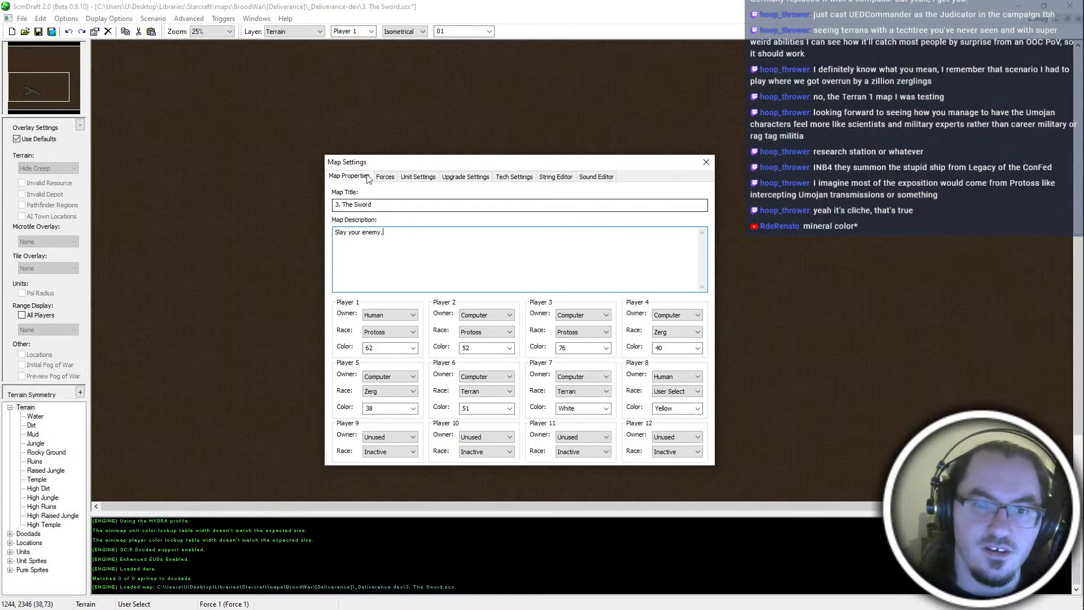
Check the shade numbers in colorlist.txt, and set Player 7's color to 58 and Player 6's to 46
key(alt+Tab)
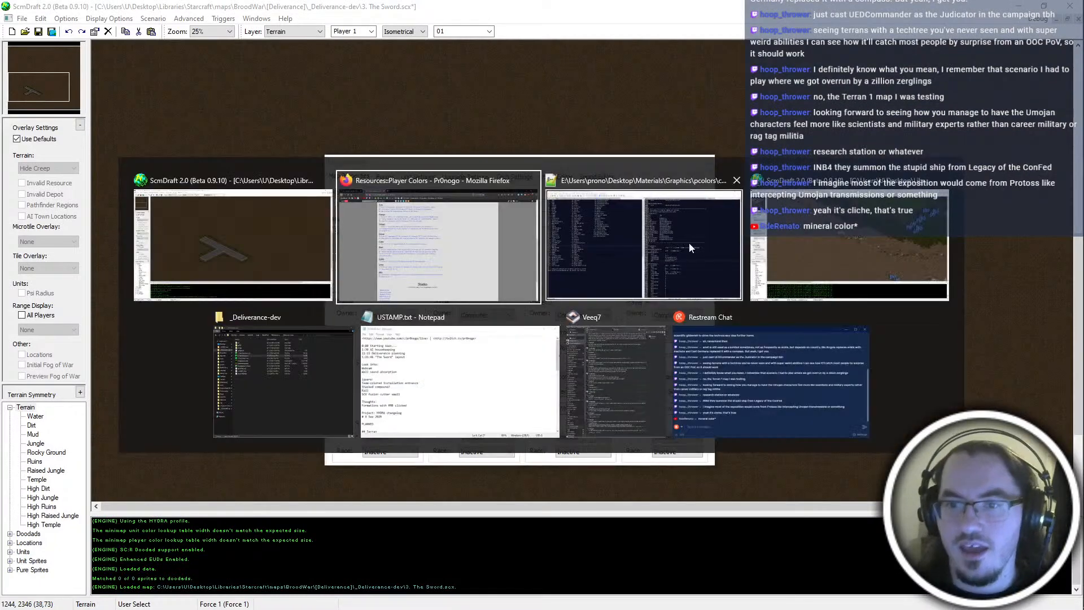
key(alt+Tab)
double_click(568, 408)
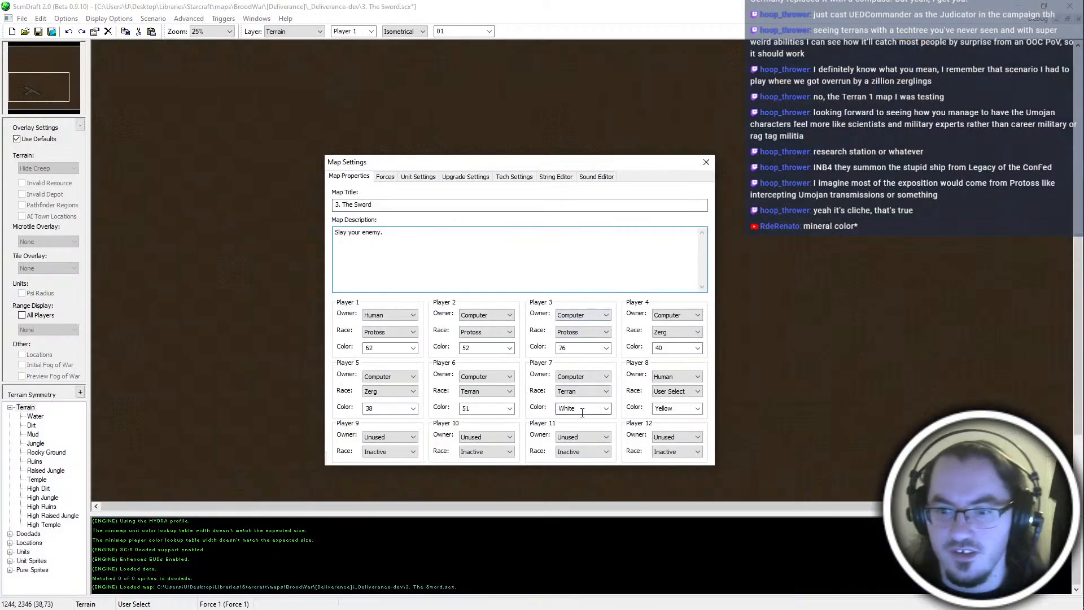
key(alt+Tab)
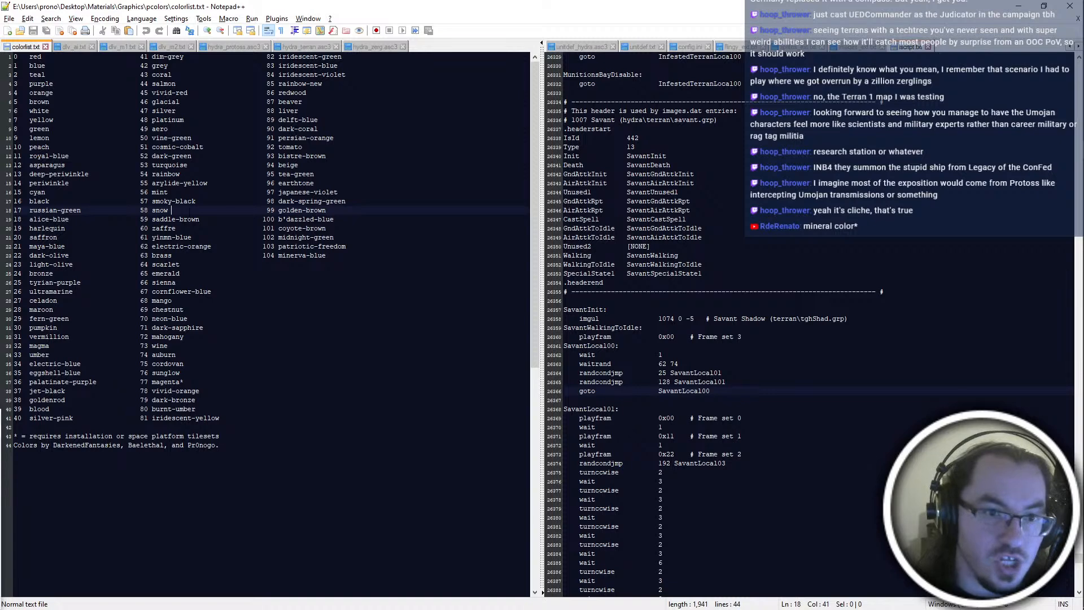
key(alt+Tab)
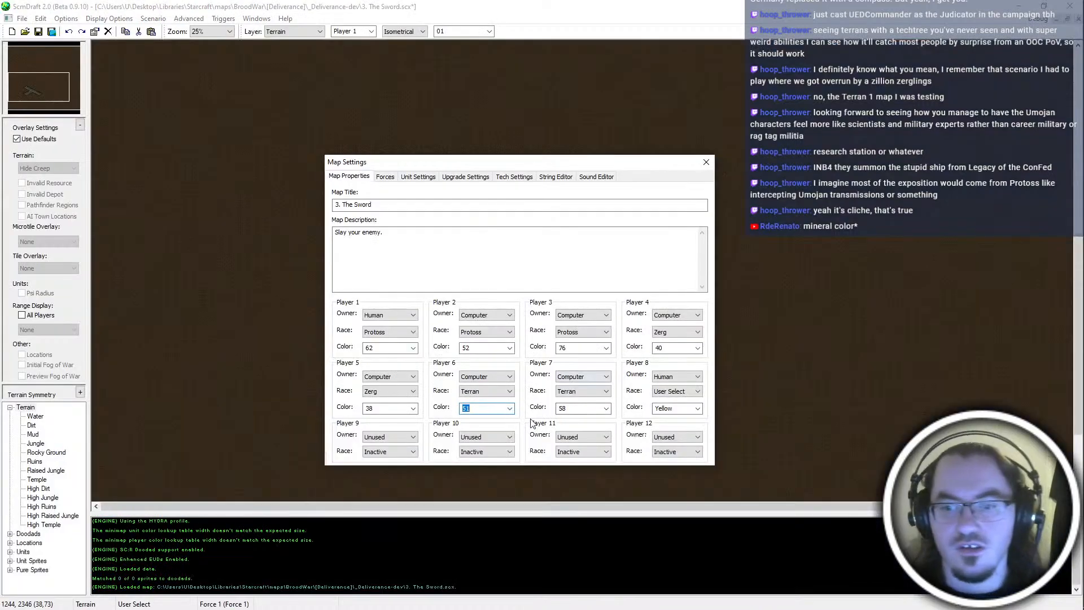
Review the force assignments, close the map settings and save the map
click(385, 176)
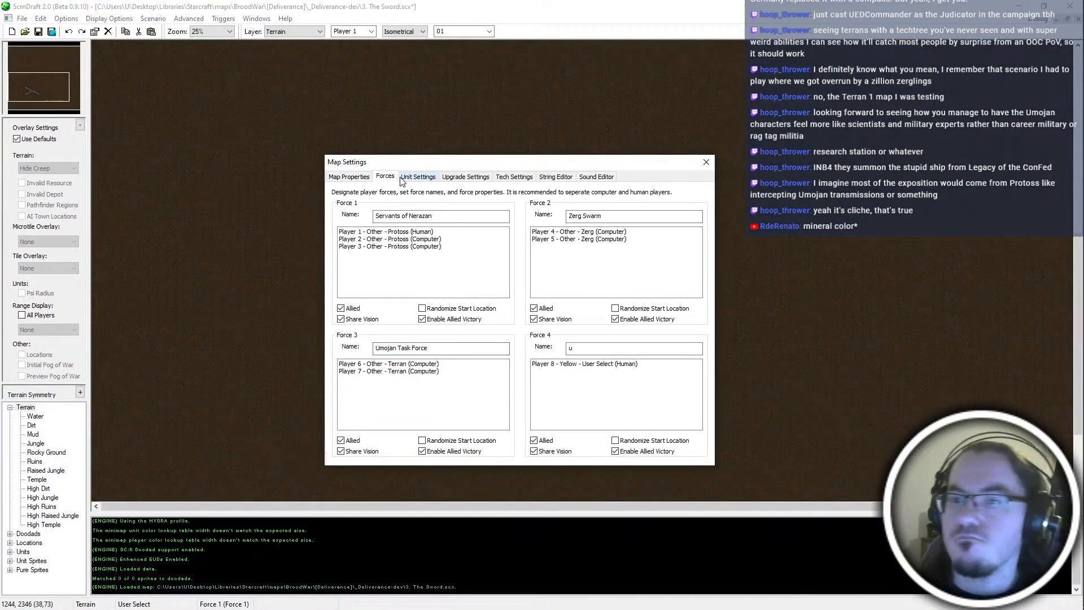
click(351, 173)
click(705, 162)
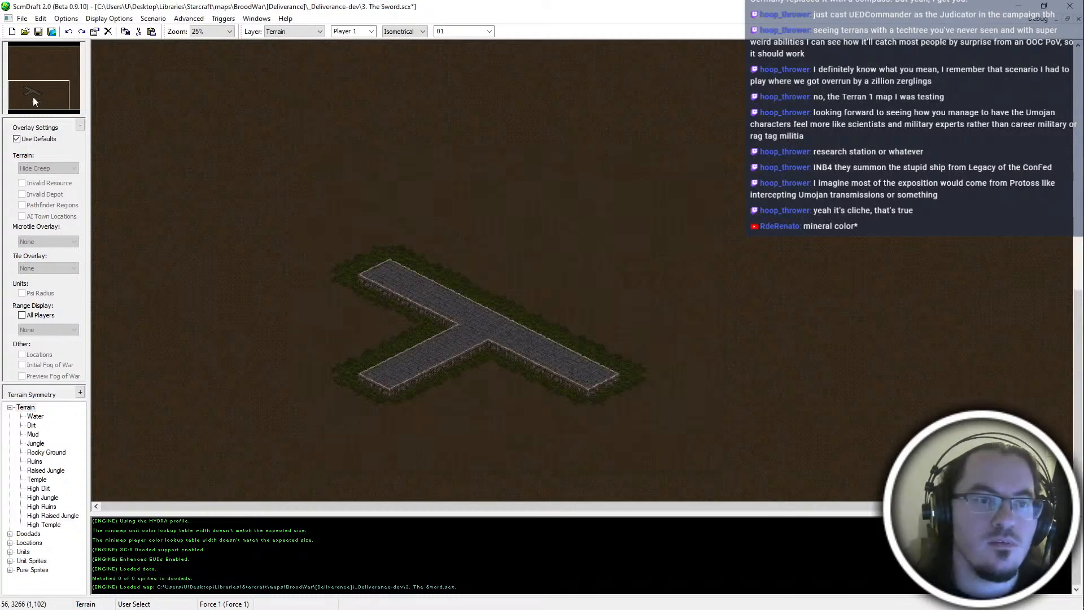
drag(36, 90, 43, 81)
key(ctrl+s)
Reopen the map settings, look through the unit, upgrade and tech settings, and close the dialog
click(109, 18)
click(154, 33)
click(622, 190)
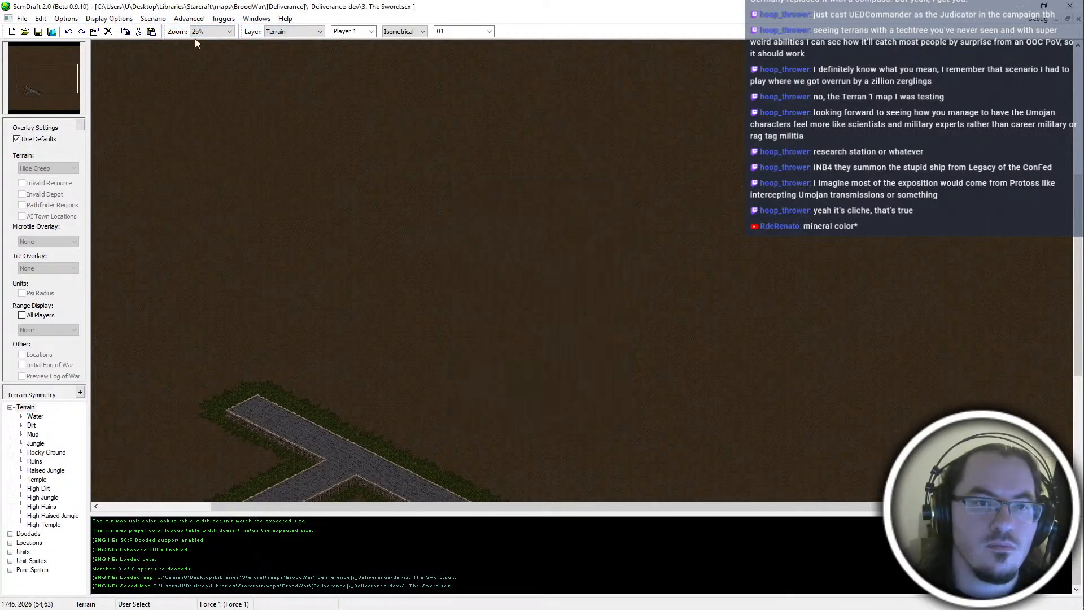
key(ctrl+m)
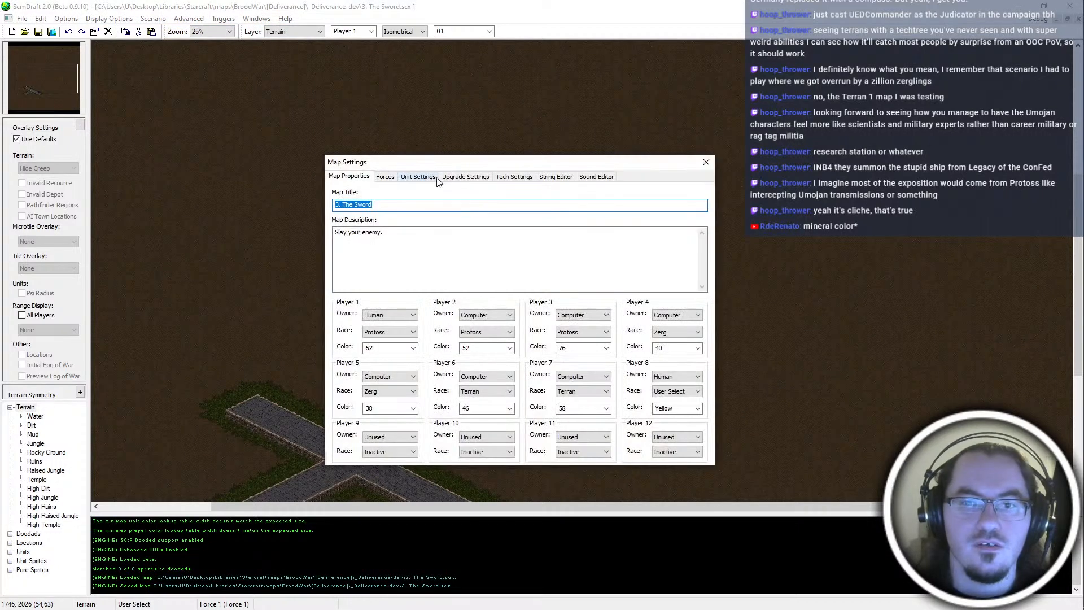
click(430, 178)
click(468, 177)
click(512, 177)
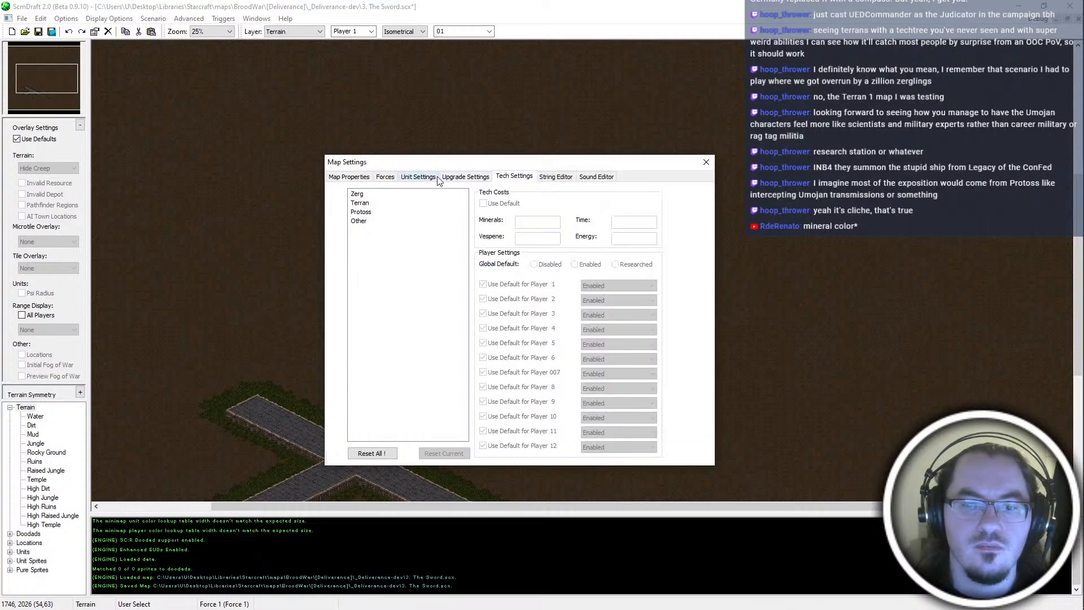
click(366, 178)
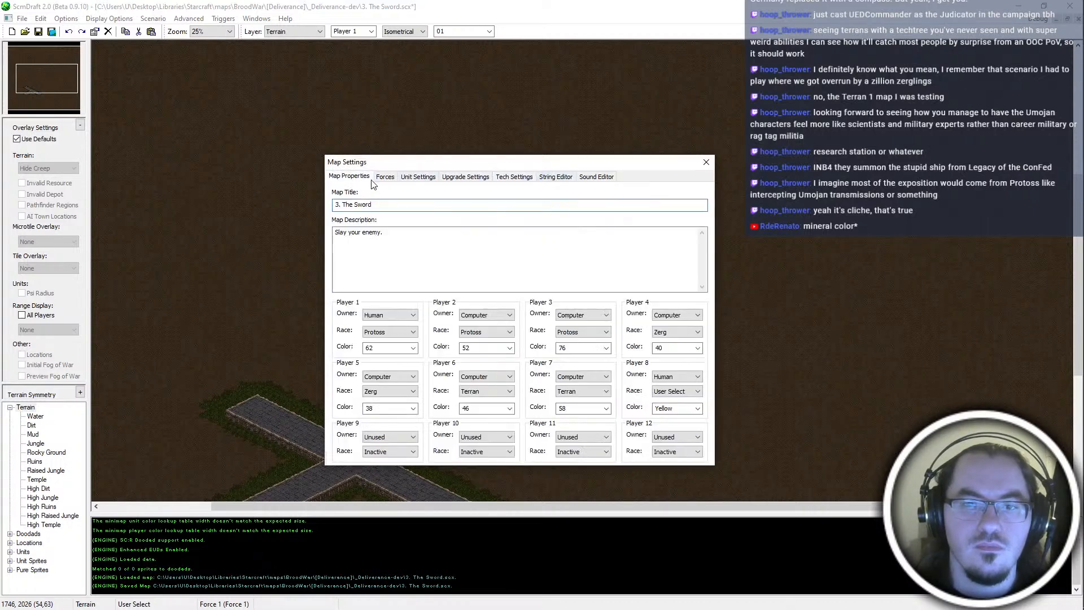
click(706, 163)
Save The Sword map again
right_click(354, 227)
drag(43, 88, 42, 88)
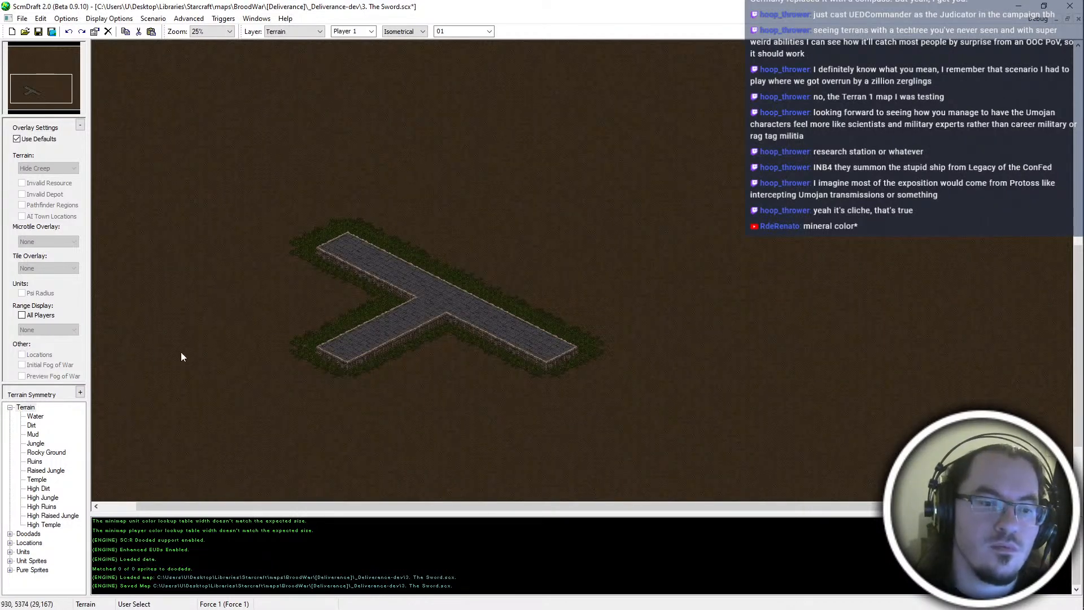
click(45, 83)
key(ctrl+s)
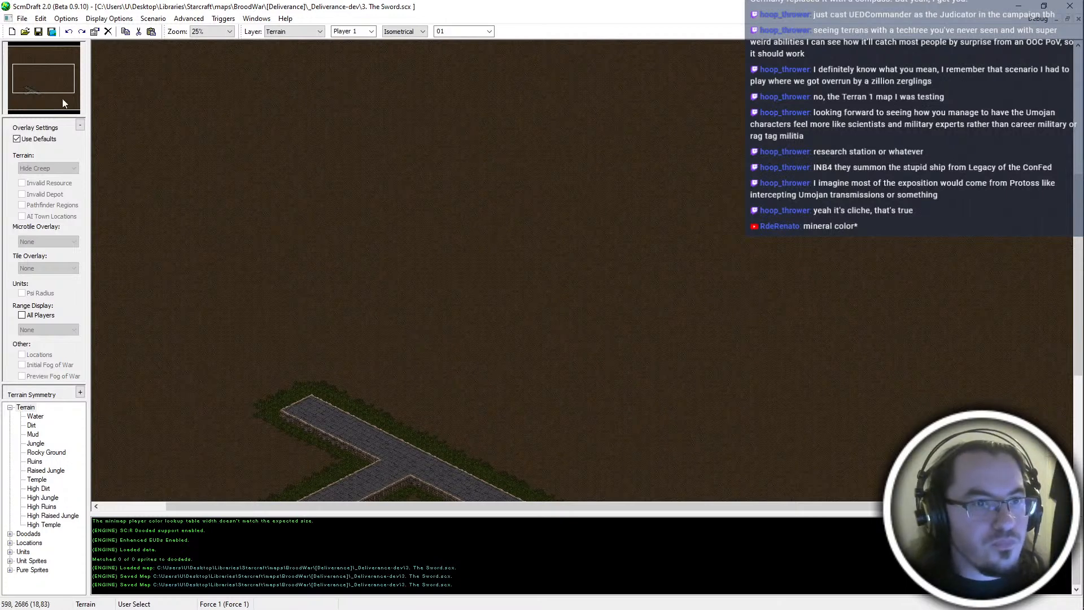
click(34, 89)
click(10, 552)
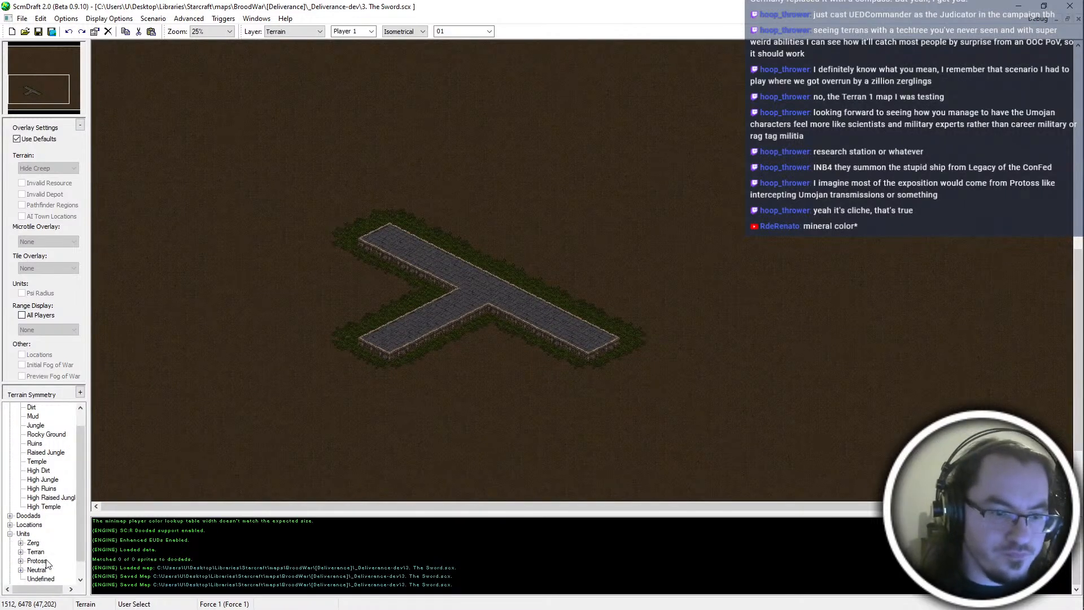
click(20, 552)
click(20, 506)
click(21, 552)
click(32, 569)
click(59, 578)
key(3)
key(2)
key(2)
key(1)
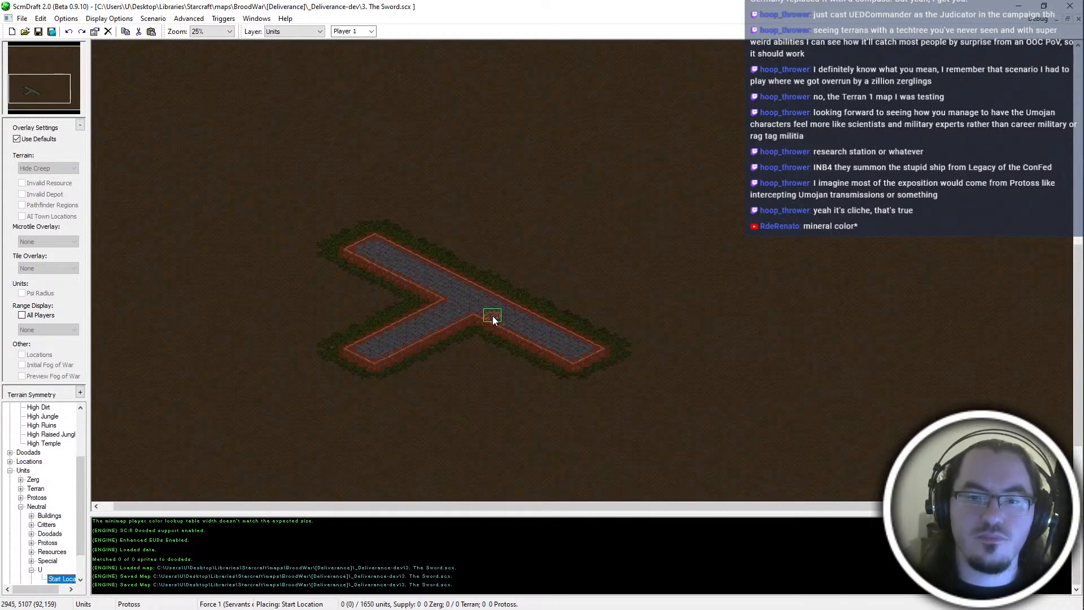
middle_drag(642, 114, 594, 140)
key(Escape)
Look over the stone platform and the empty ground around it across the map
middle_drag(496, 334, 390, 481)
drag(39, 66, 49, 82)
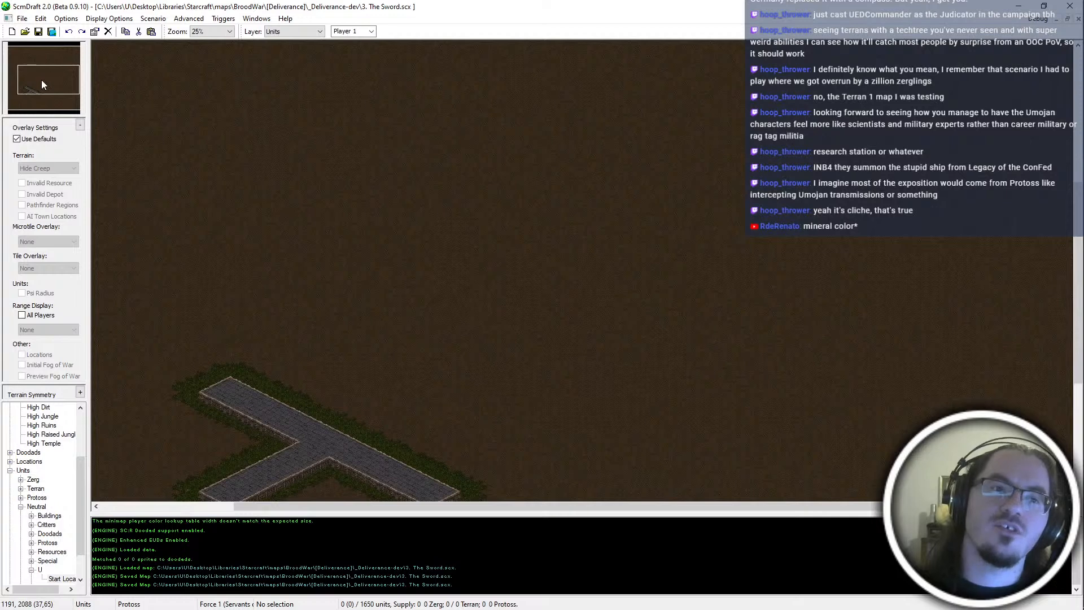
drag(40, 81, 45, 88)
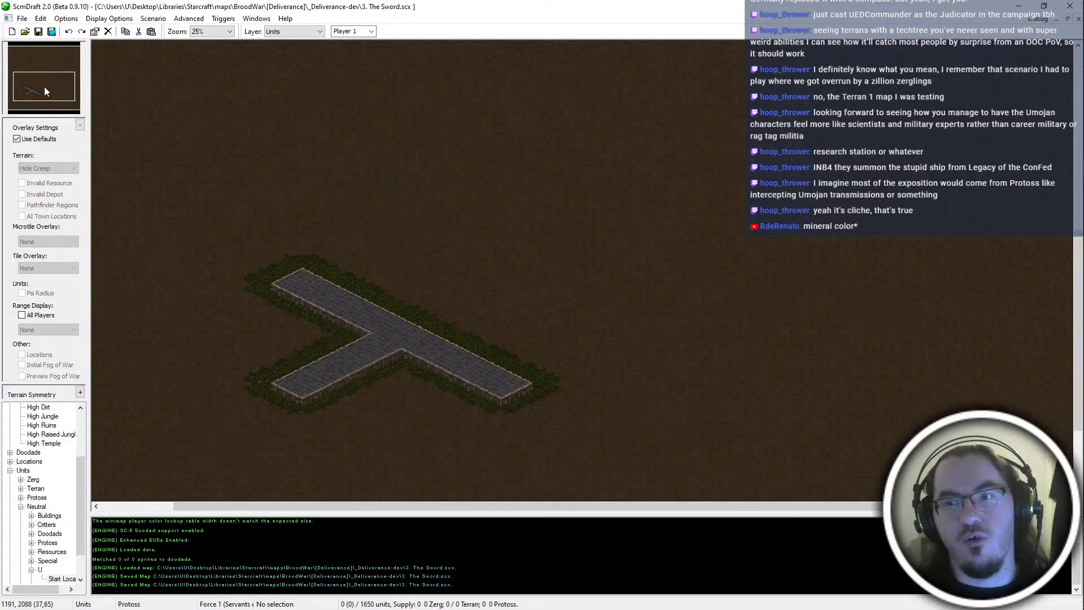
drag(44, 88, 43, 69)
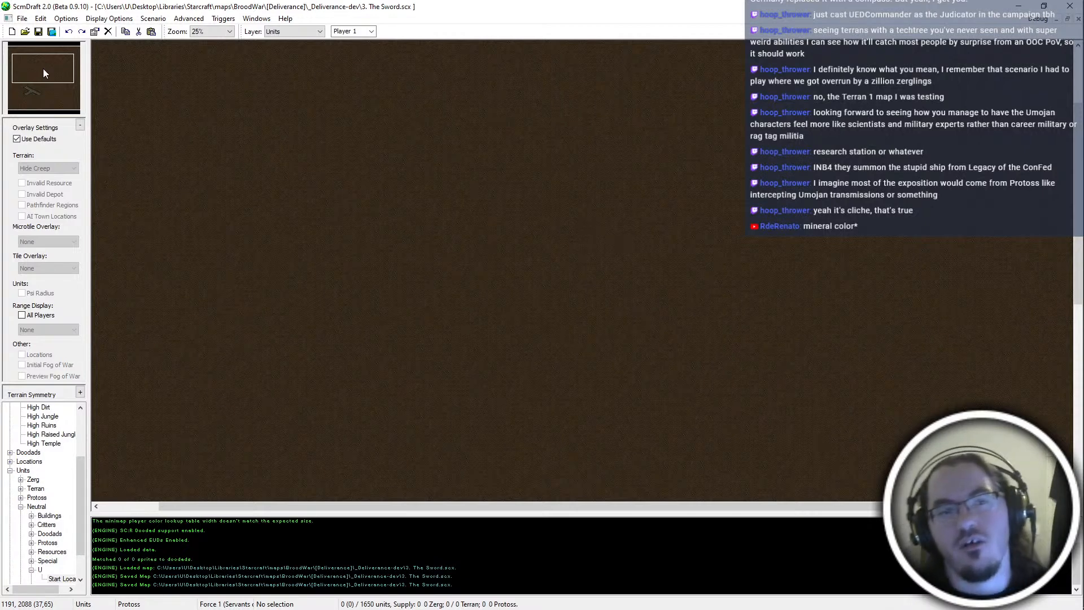
click(46, 100)
drag(38, 107, 46, 96)
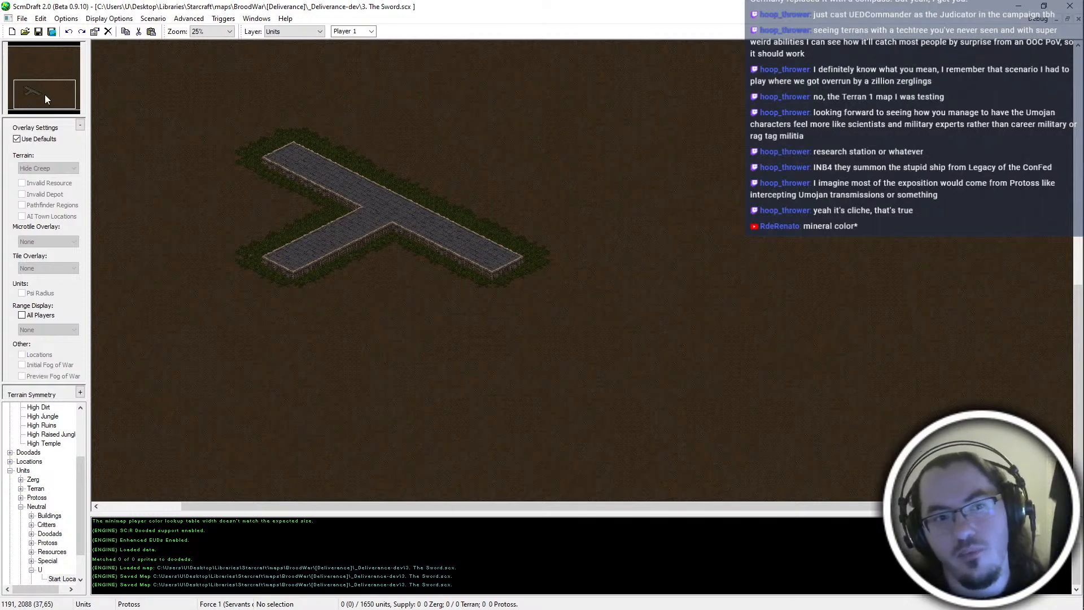
drag(46, 93, 46, 86)
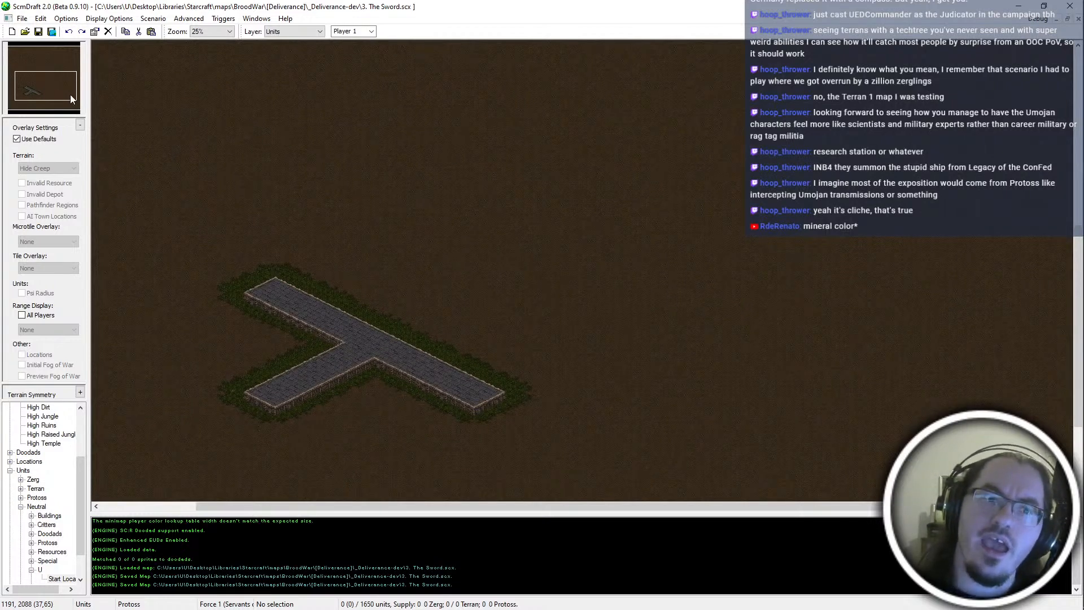
click(46, 100)
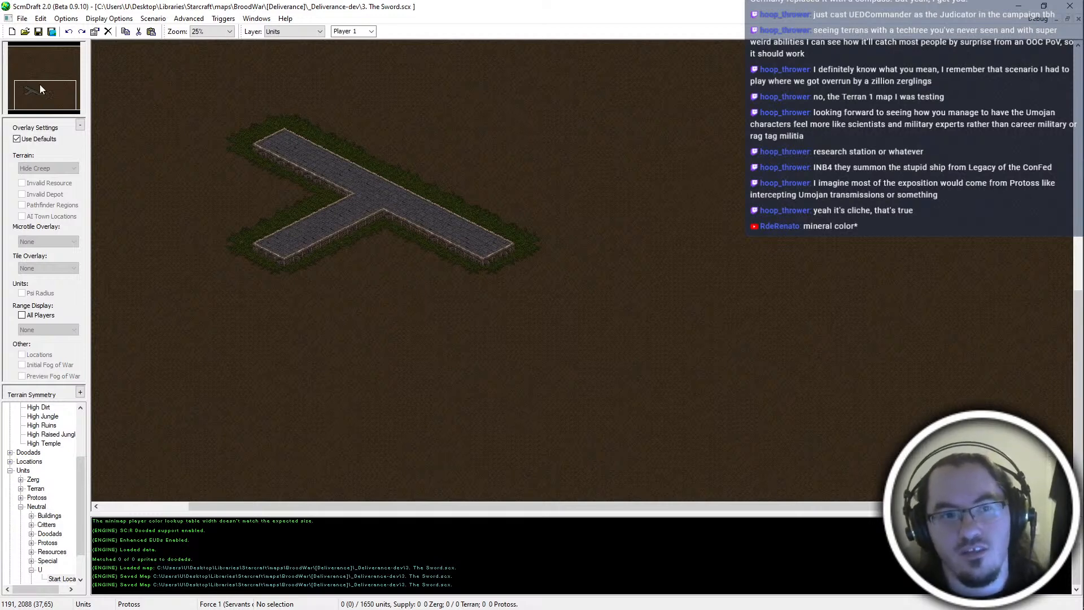
click(36, 81)
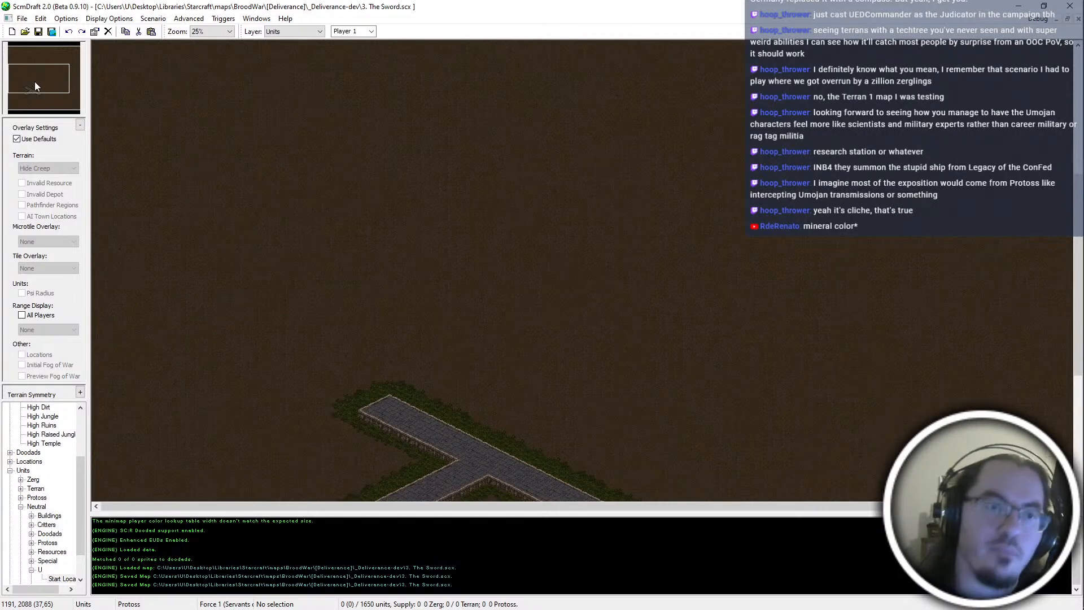
drag(36, 80, 54, 88)
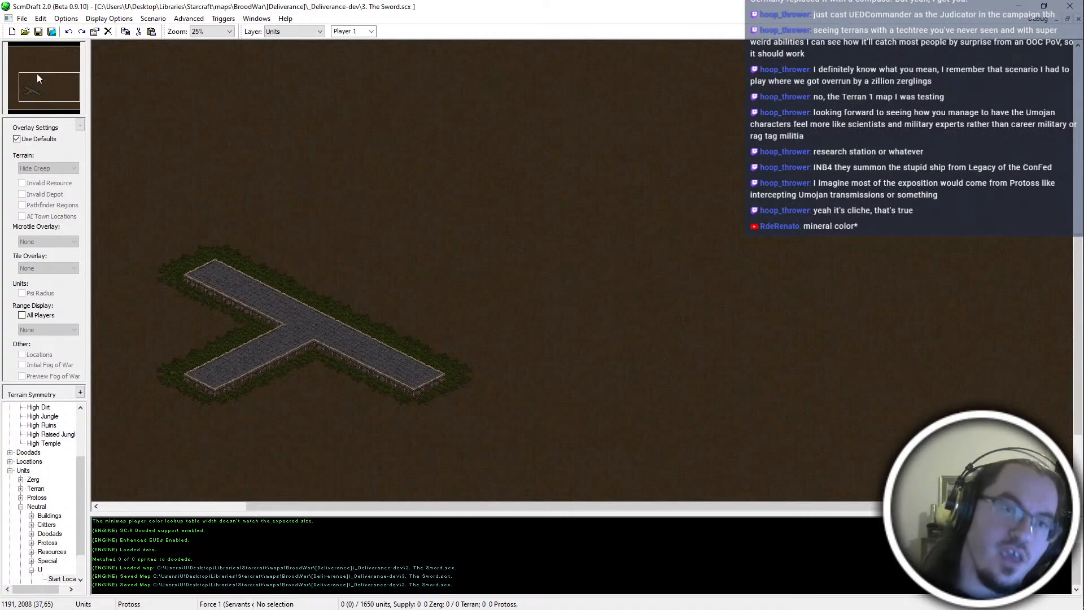
drag(36, 73, 54, 67)
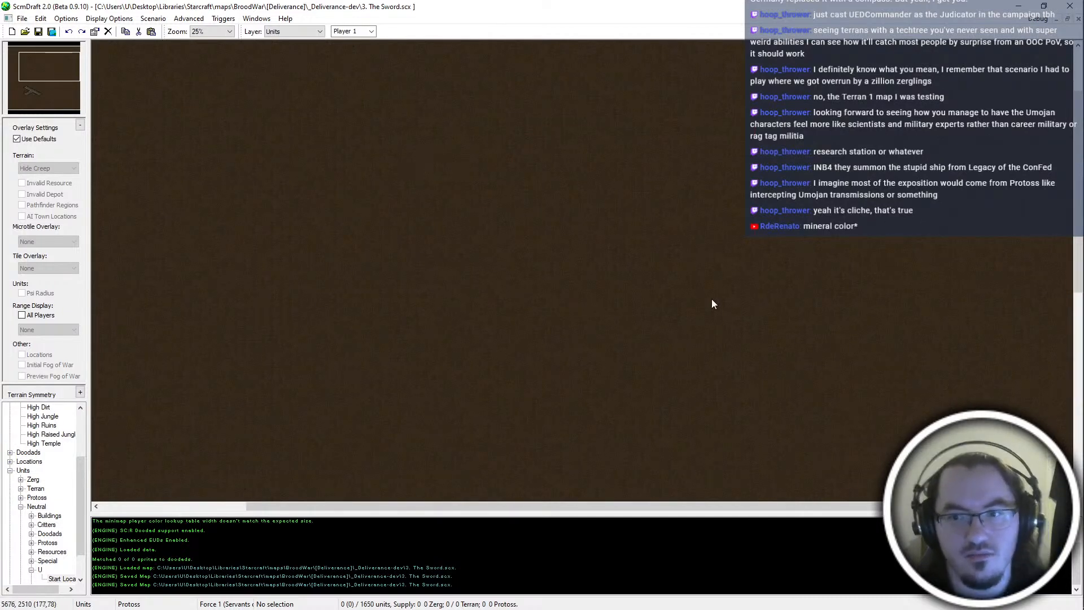
On the Terrain layer, paint a High Dirt plateau northeast of the stone platform with brush size 07
key(t)
drag(527, 188, 827, 386)
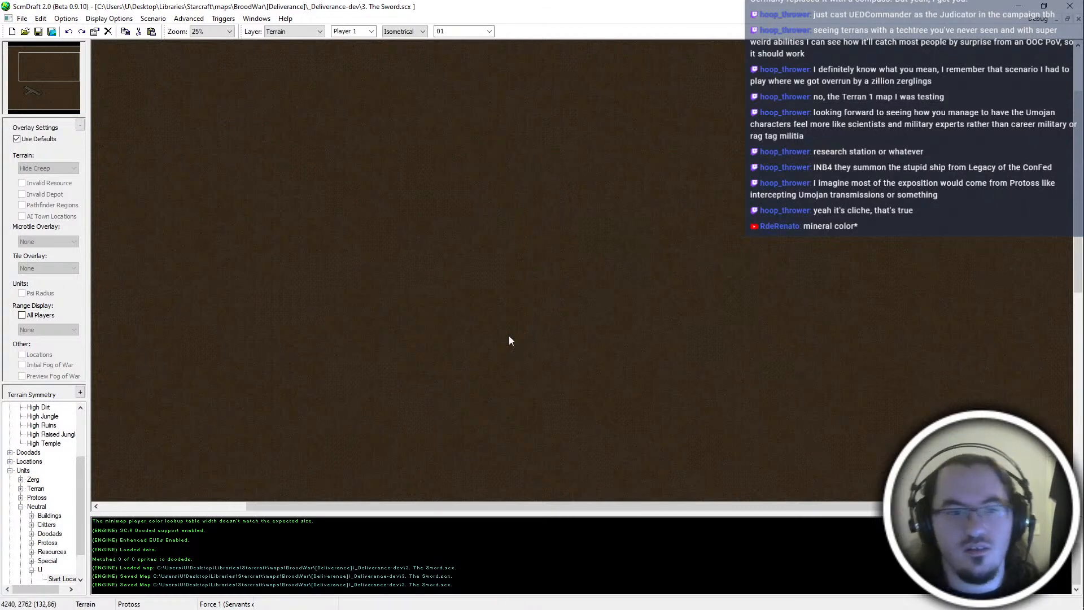
click(47, 434)
click(44, 417)
click(42, 408)
scroll(472, 34, down, 6)
click(682, 240)
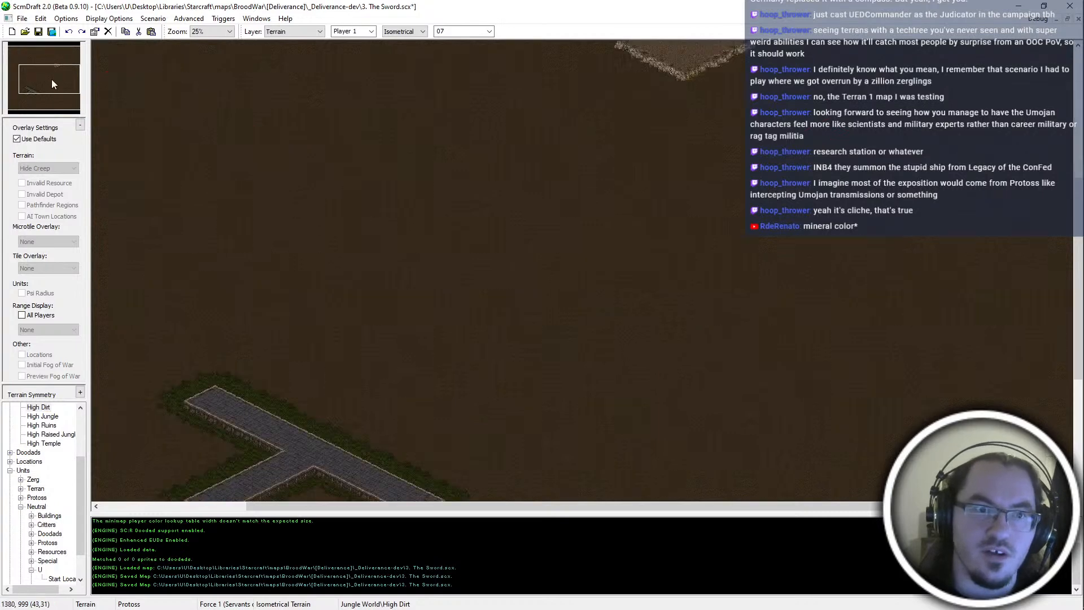
mouse_move(606, 233)
mouse_down()
mouse_move(649, 215)
mouse_move(632, 255)
mouse_up()
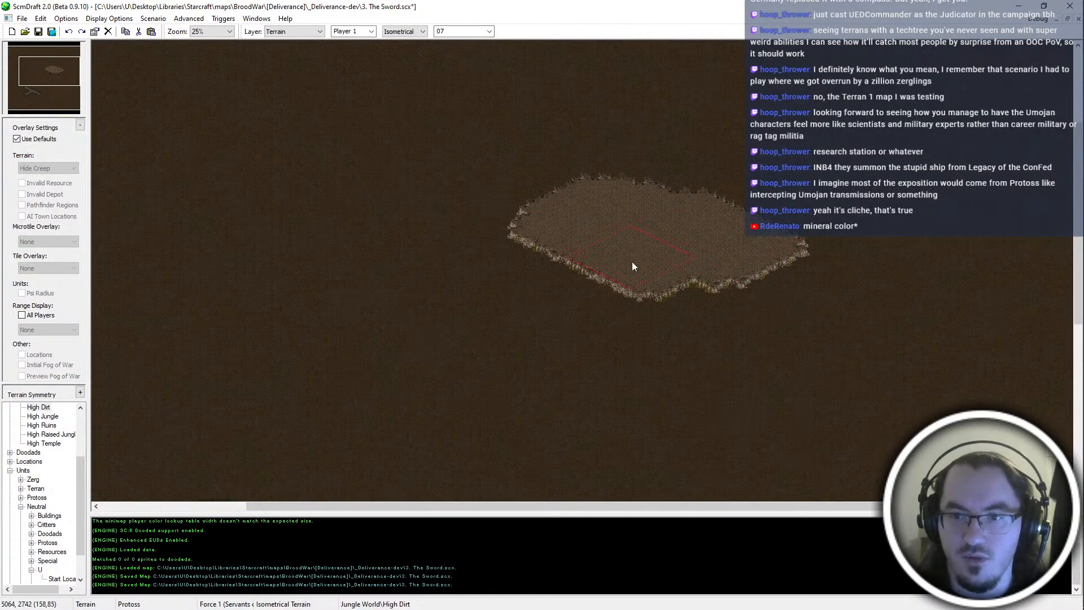
key(Down)
key(Left)
key(Right)
key(Up)
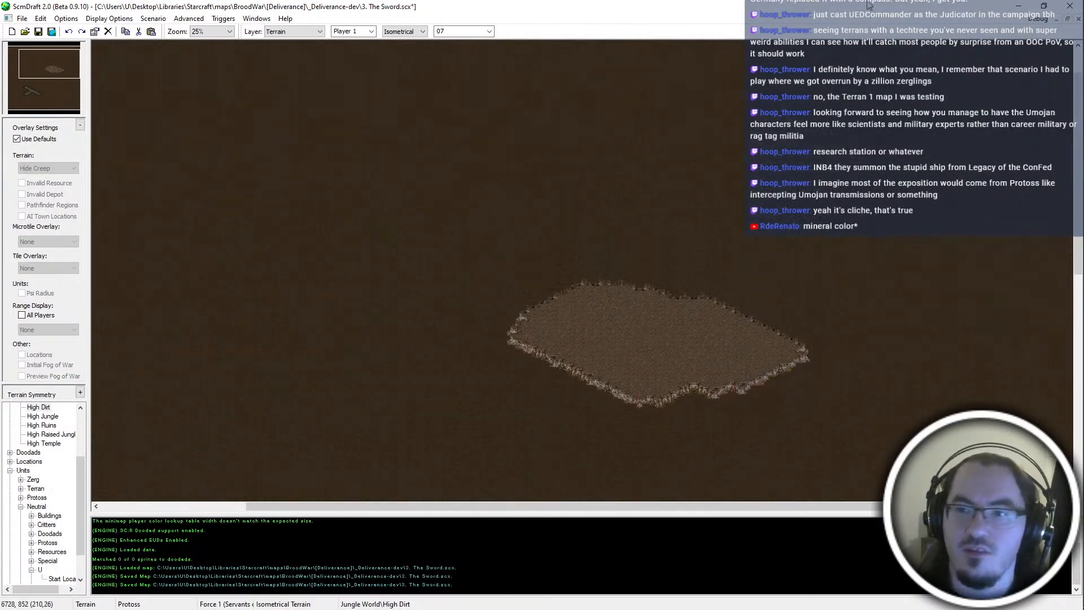
Undo the first stroke beside the northeastern plateau, and paint a second, longer High Dirt plateau above it toward the map's northeast corner
drag(960, 261, 754, 215)
key(ctrl+z)
mouse_move(628, 418)
mouse_down()
mouse_move(712, 405)
mouse_move(683, 416)
mouse_move(602, 370)
mouse_up()
mouse_move(678, 170)
mouse_down()
mouse_move(935, 281)
mouse_move(807, 187)
mouse_move(693, 152)
mouse_move(983, 270)
mouse_up()
key(Left)
key(Down)
key(Down)
key(Right)
drag(19, 99, 60, 70)
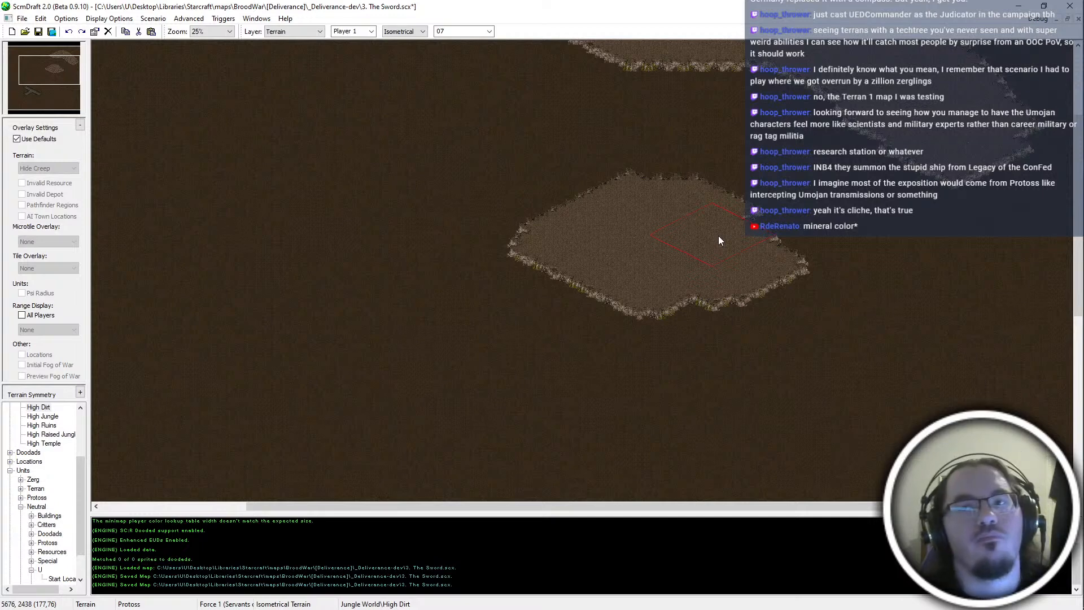
Paint a wide High Dirt plateau at the map's western edge, northwest of the stone platform
key(Up)
key(Up)
key(Up)
key(Up)
key(Up)
key(Up)
key(Up)
key(Up)
key(Up)
key(Up)
key(Up)
key(Up)
key(Up)
key(Up)
key(Up)
key(Up)
key(Up)
key(Up)
key(Up)
key(Up)
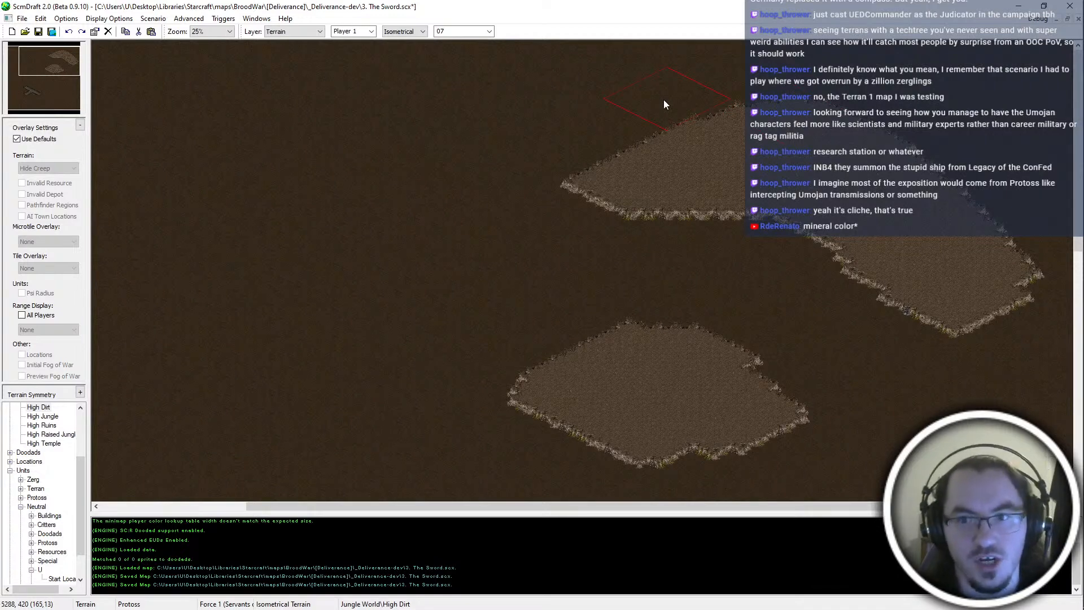
key(Left)
key(Left)
key(Left)
key(Left)
key(Left)
key(Left)
key(Left)
key(Left)
key(Left)
key(Left)
key(Left)
key(Left)
key(Left)
key(Left)
key(Left)
key(Left)
key(Left)
key(Left)
key(Left)
key(Left)
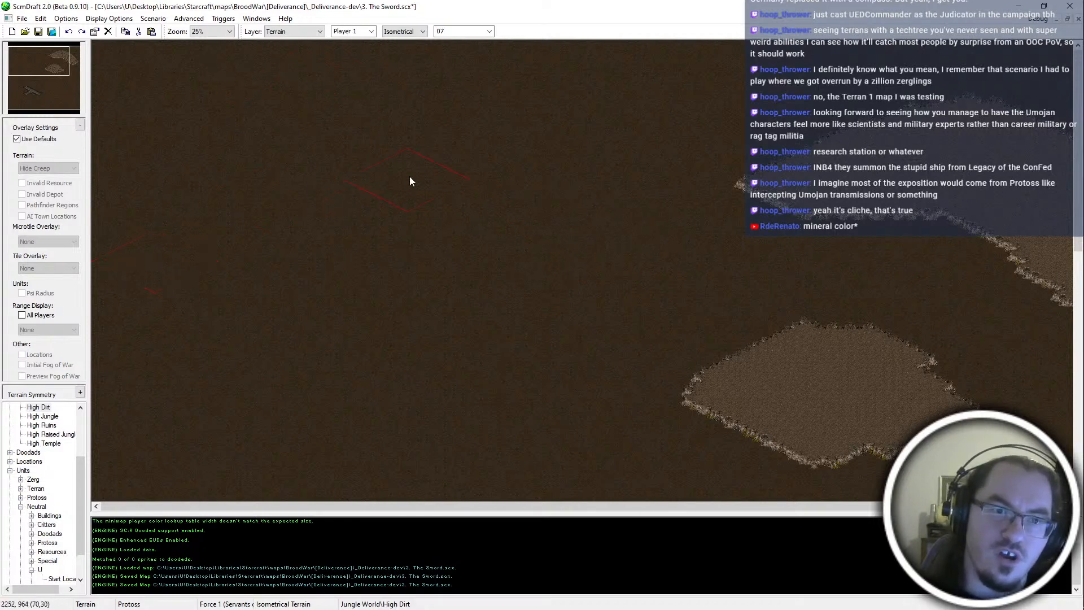
key(Down)
key(Down)
key(Down)
key(Down)
key(Down)
key(Down)
key(Down)
key(Down)
key(Down)
key(Down)
key(Down)
key(Down)
key(Down)
key(Down)
key(Down)
key(Down)
key(Down)
key(Down)
key(Down)
key(Down)
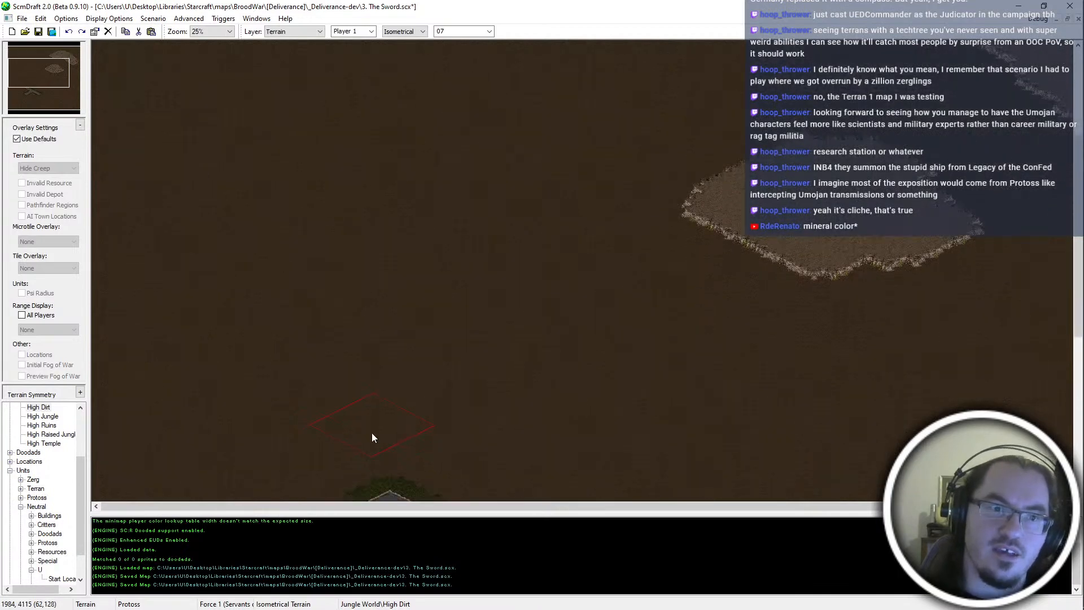
key(Down)
key(Down)
key(Down)
key(Down)
key(Down)
mouse_move(269, 280)
mouse_down()
mouse_move(330, 276)
mouse_move(197, 252)
mouse_move(201, 313)
mouse_move(138, 265)
mouse_up()
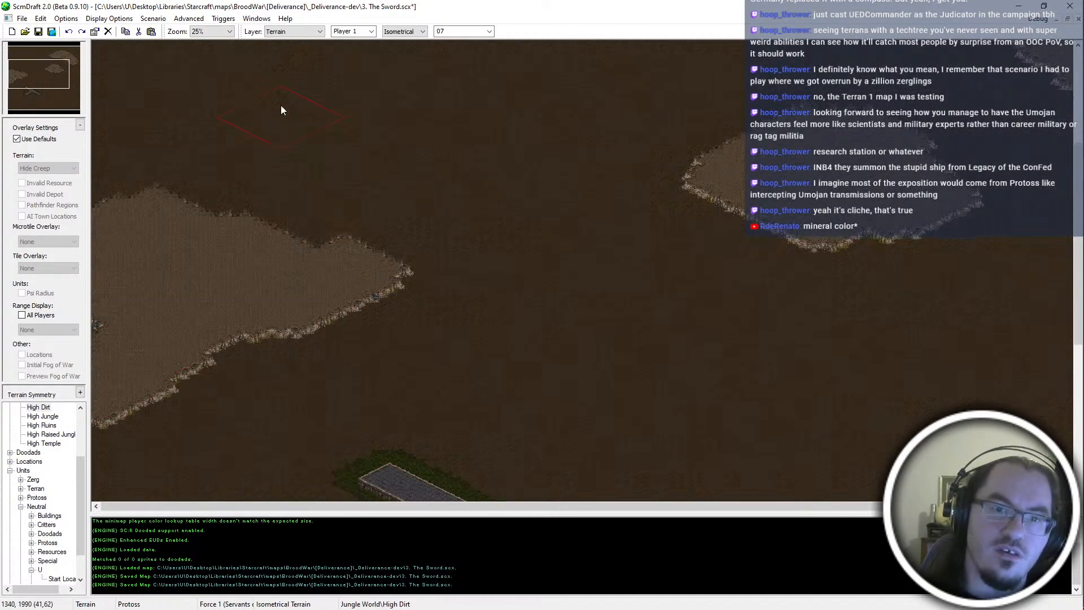
Paint another High Dirt plateau north of the western one, near the map's northwest corner
key(Up)
key(Up)
key(Up)
key(Up)
key(Up)
key(Up)
key(Up)
key(Up)
key(Up)
key(Up)
key(Up)
key(Up)
mouse_move(328, 160)
mouse_down()
mouse_move(299, 103)
mouse_move(375, 121)
mouse_move(317, 145)
mouse_up()
Paint two neighbouring High Dirt plateaus separated by a narrow gap, southeast of the stone platform
drag(41, 68, 59, 94)
key(Up)
key(Up)
key(Up)
key(Up)
key(Up)
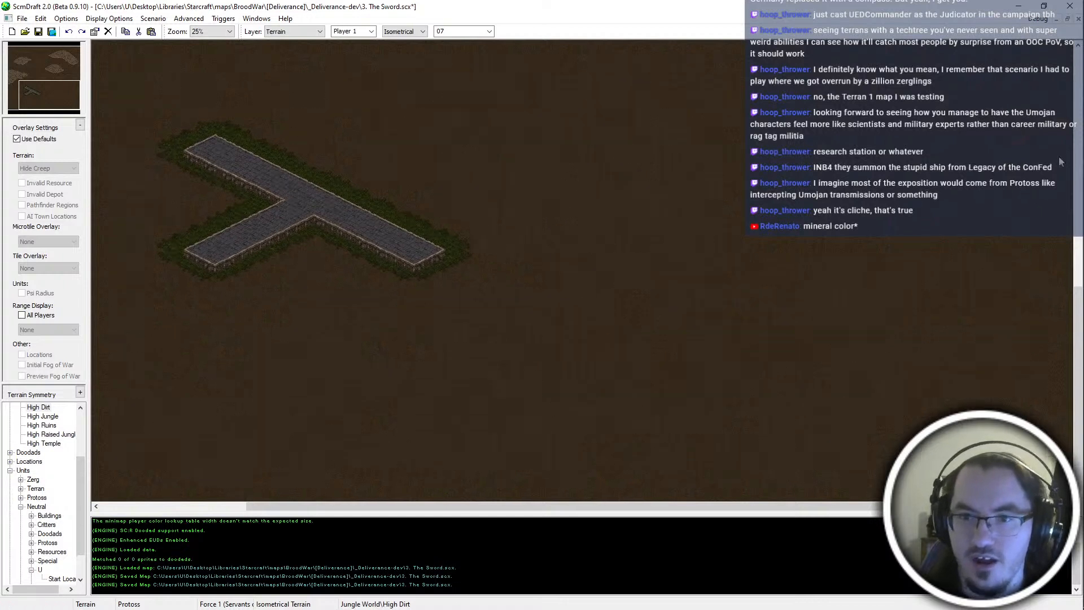
mouse_move(726, 370)
mouse_down()
mouse_move(744, 338)
mouse_move(805, 314)
mouse_move(727, 390)
mouse_move(711, 336)
mouse_up()
key(Down)
key(Down)
key(Down)
key(Down)
key(Down)
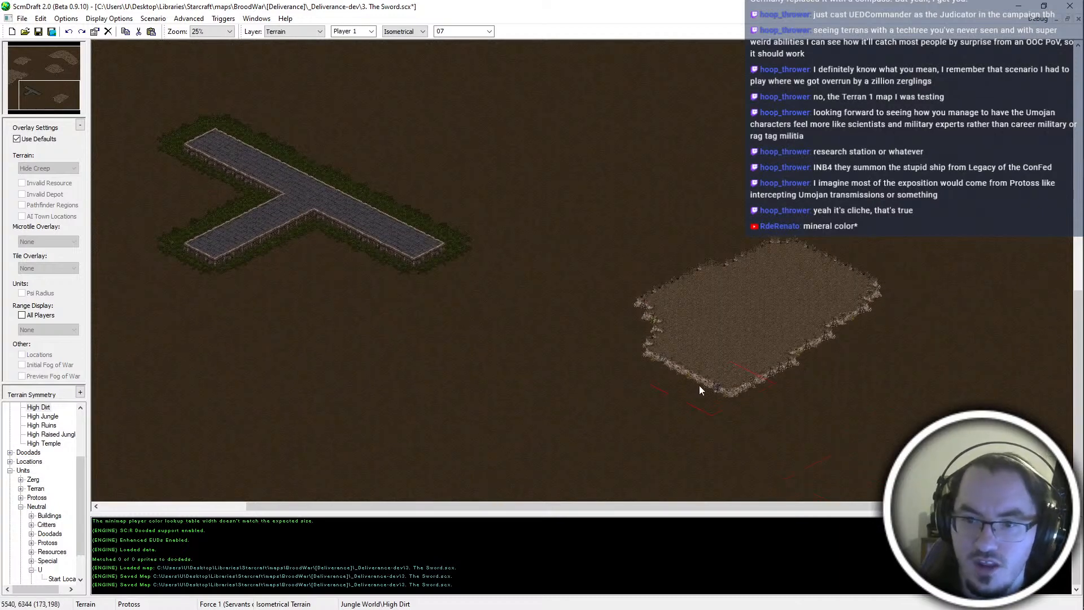
mouse_move(911, 356)
mouse_down()
mouse_move(919, 350)
mouse_move(856, 396)
mouse_move(946, 390)
mouse_up()
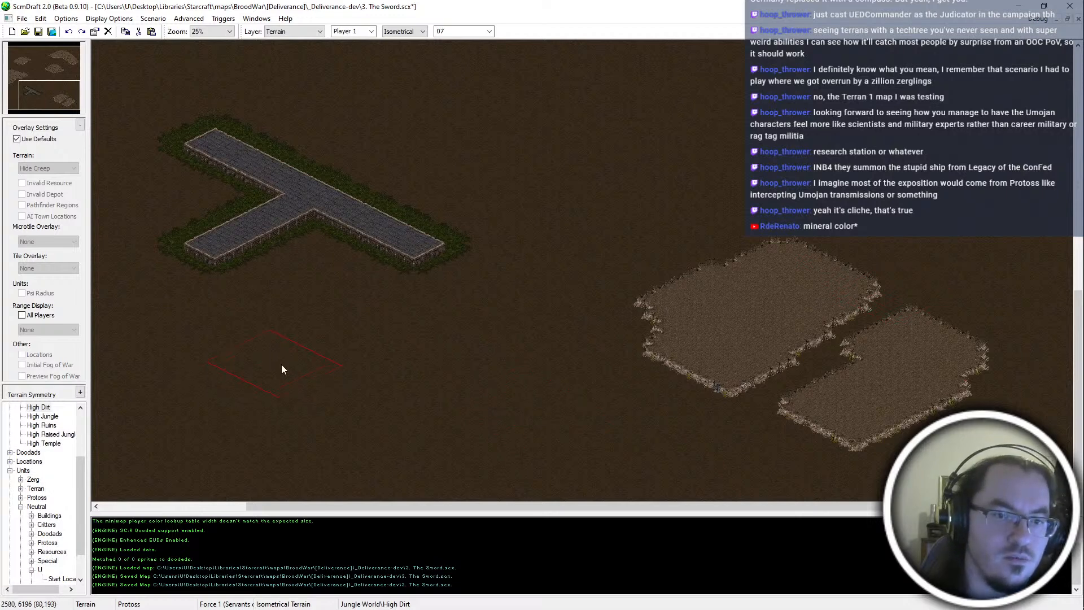
Undo the first stroke south of the stone platform and repaint a more compact High Dirt plateau there
mouse_move(454, 399)
mouse_down()
mouse_move(431, 412)
mouse_move(330, 397)
mouse_up()
key(ctrl+z)
mouse_move(407, 377)
mouse_down()
mouse_move(350, 369)
mouse_move(357, 354)
mouse_move(369, 405)
mouse_move(439, 372)
mouse_up()
scroll(785, 93, up, 1)
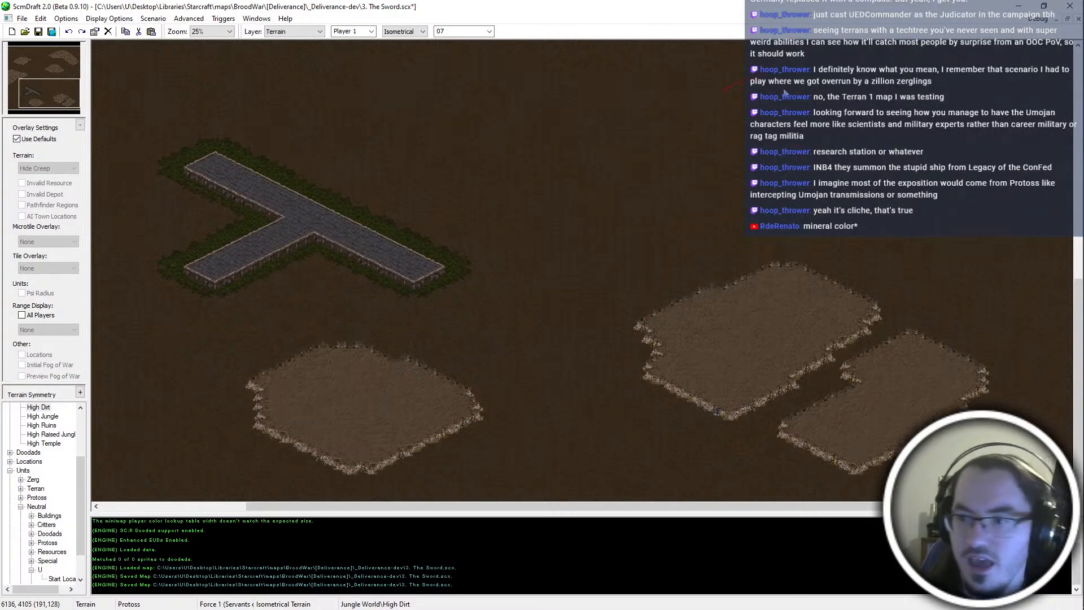
Check the new plateaus around the stone platform and save the map
drag(42, 68, 70, 98)
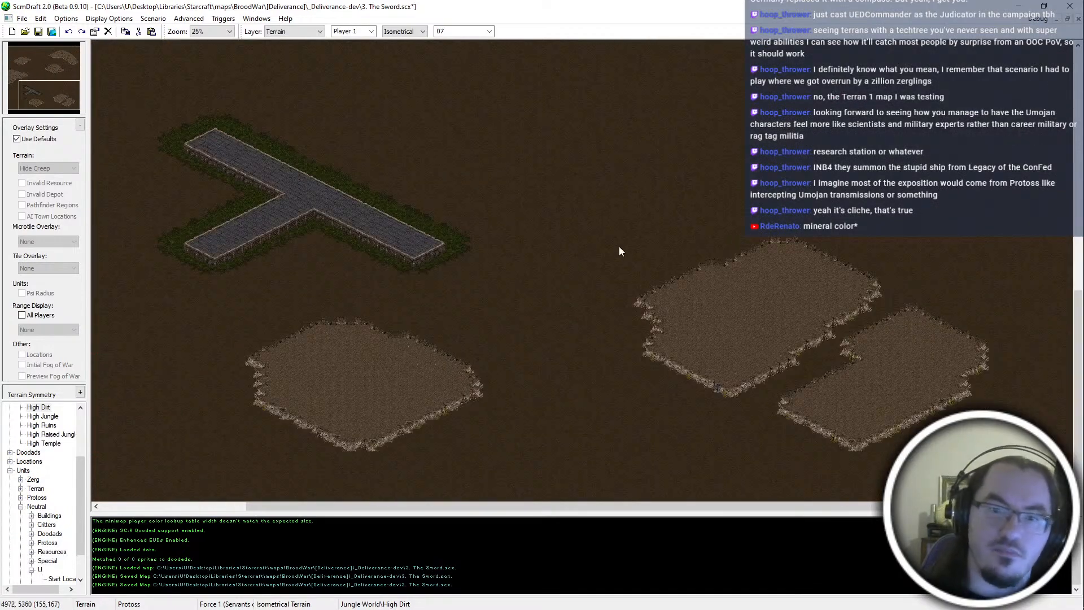
scroll(923, 5, up, 5)
scroll(824, 335, up, 5)
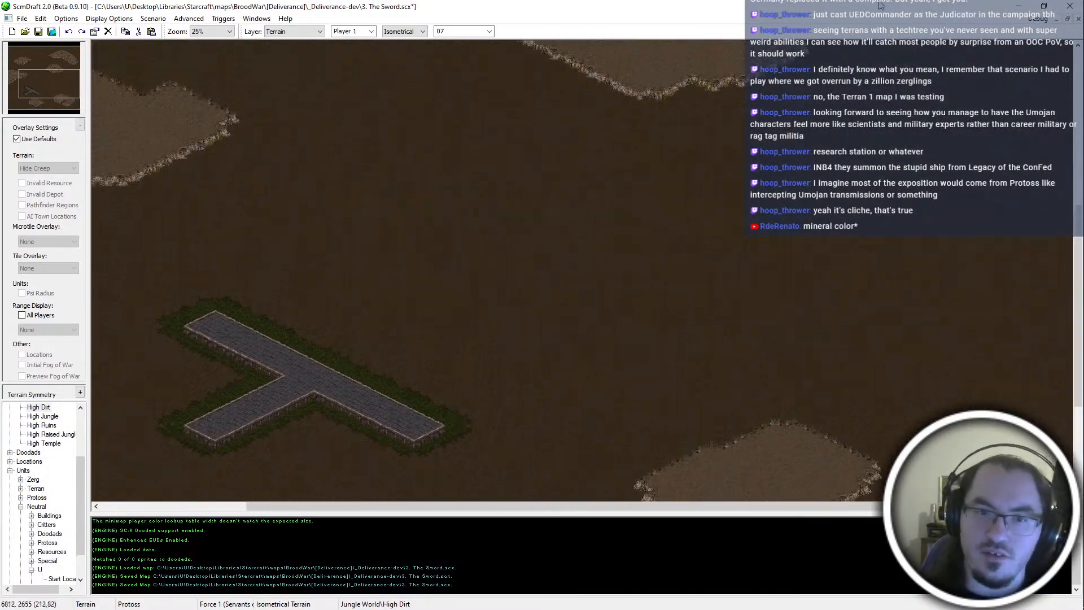
mouse_move(40, 82)
mouse_down()
mouse_move(70, 89)
mouse_move(22, 83)
mouse_move(56, 66)
mouse_move(56, 83)
mouse_up()
key(ctrl+s)
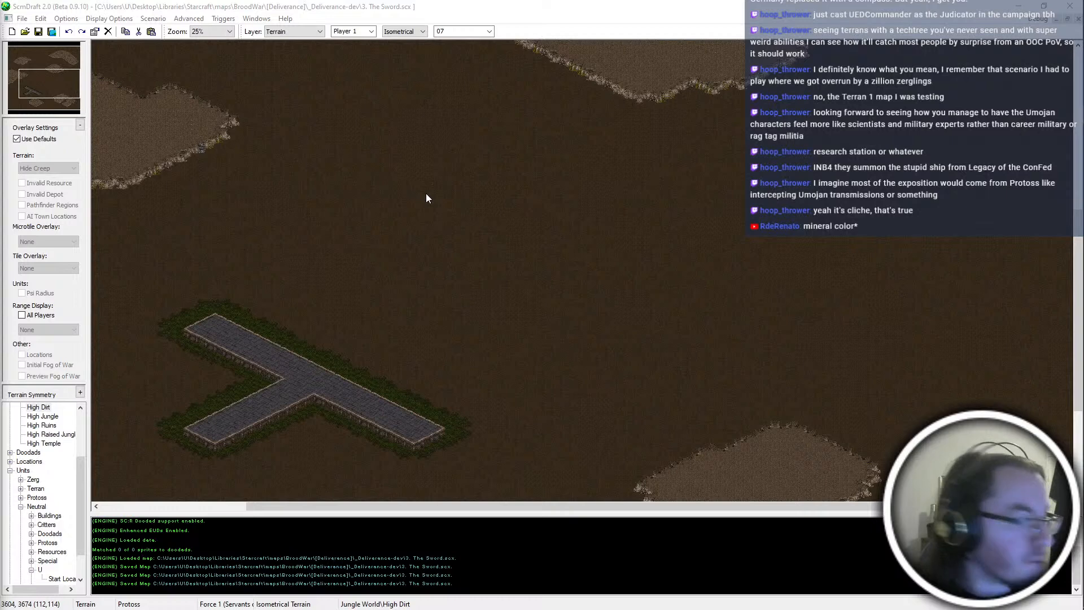
Examine the stone platform and the two neighbouring High Dirt plateaus southeast of it
drag(25, 81, 48, 96)
scroll(472, 286, up, 3)
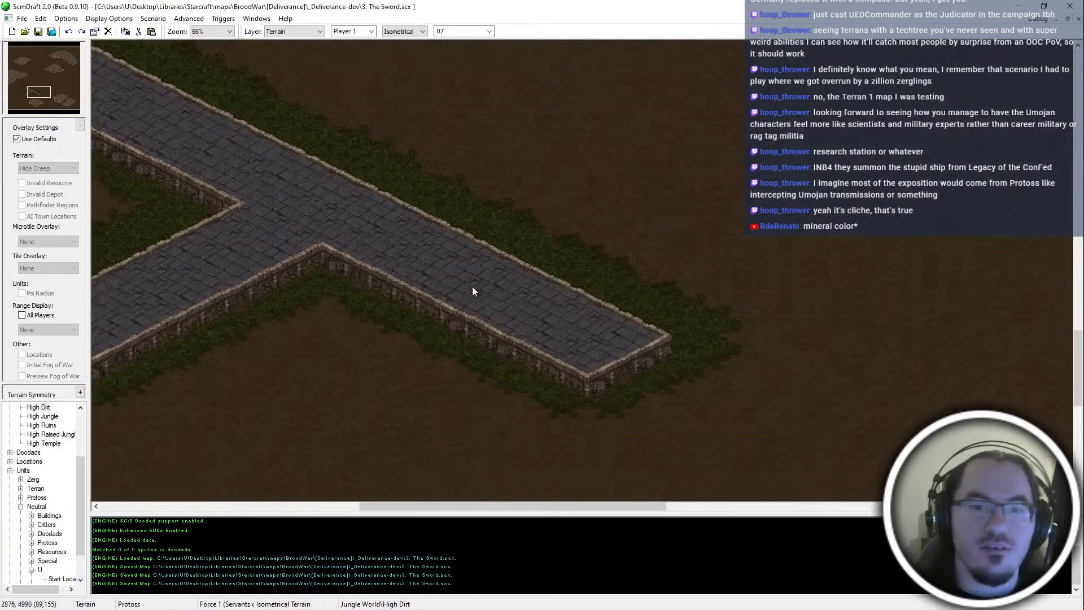
middle_drag(258, 383, 964, 251)
scroll(374, 273, down, 2)
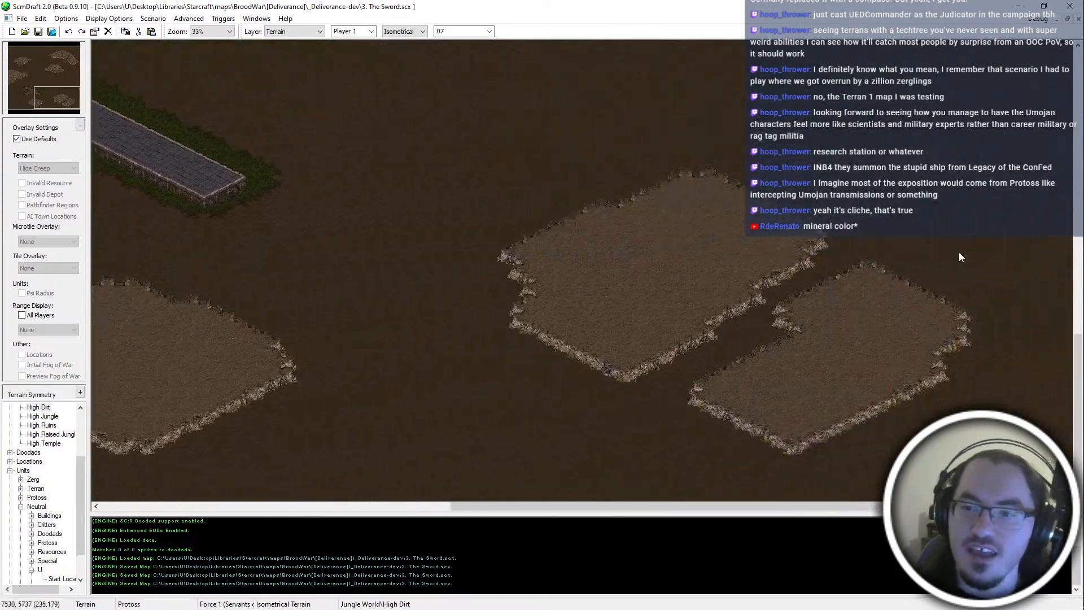
scroll(949, 253, up, 2)
scroll(542, 304, down, 1)
mouse_move(621, 272)
middle_down()
mouse_move(288, 276)
mouse_move(427, 295)
middle_up()
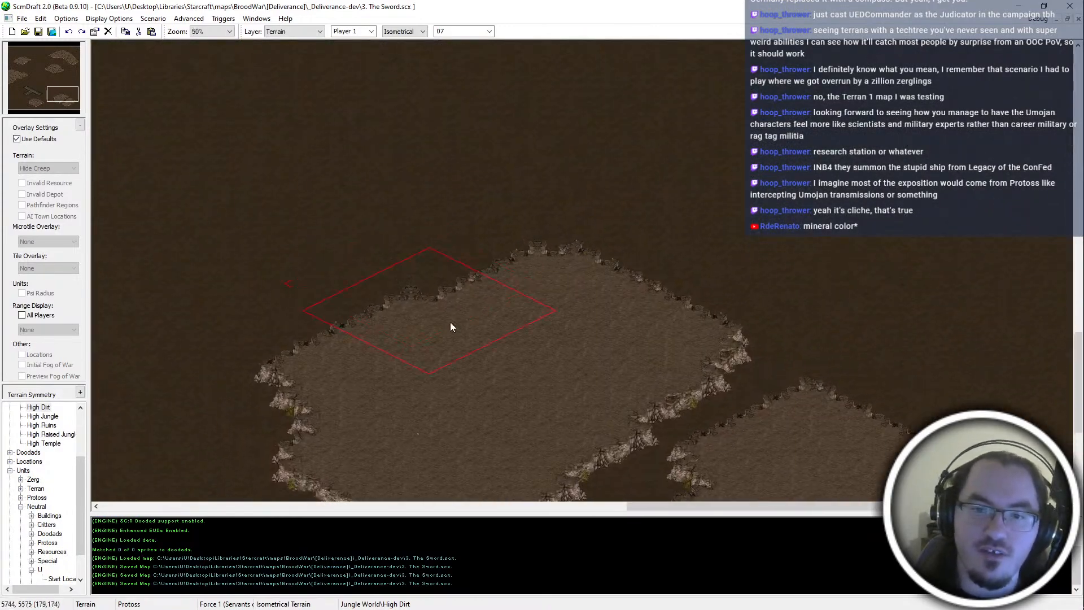
middle_drag(269, 370, 223, 401)
scroll(52, 459, down, 1)
Choose the neutral Start Location unit and place Player 1's on the larger plateau southeast of the stone platform
click(32, 542)
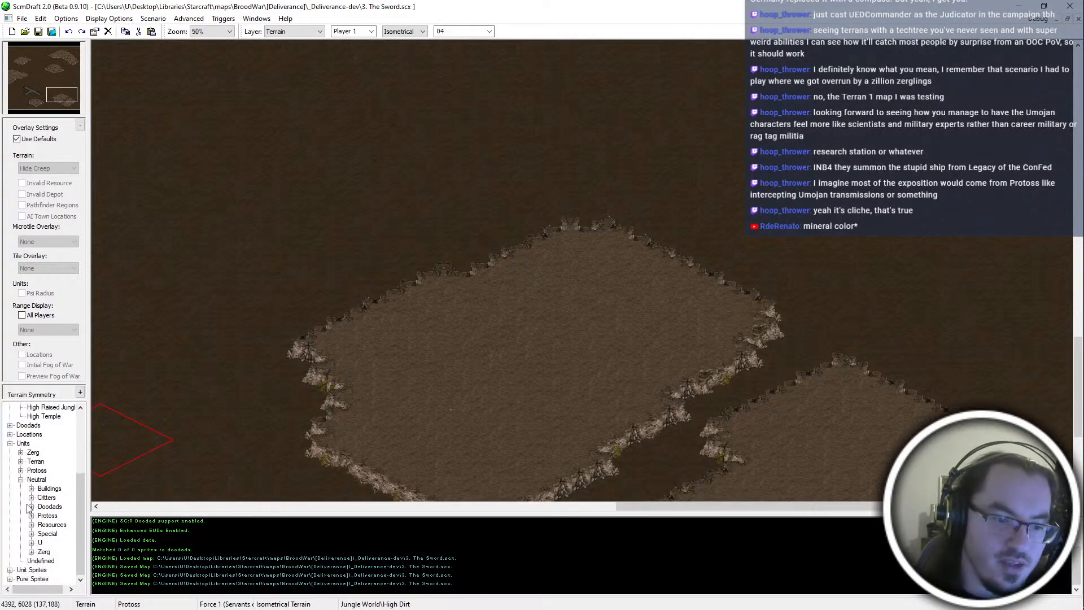
click(31, 542)
click(61, 551)
click(557, 378)
Place Start Locations for Players 2 and 3 on the remaining plateaus in the south of the map
middle_drag(668, 379, 157, 229)
key(2)
click(716, 326)
key(2)
Place Player 4's Start Location on the western plateau and Player 5's on the northwestern one
key(4)
drag(43, 89, 26, 83)
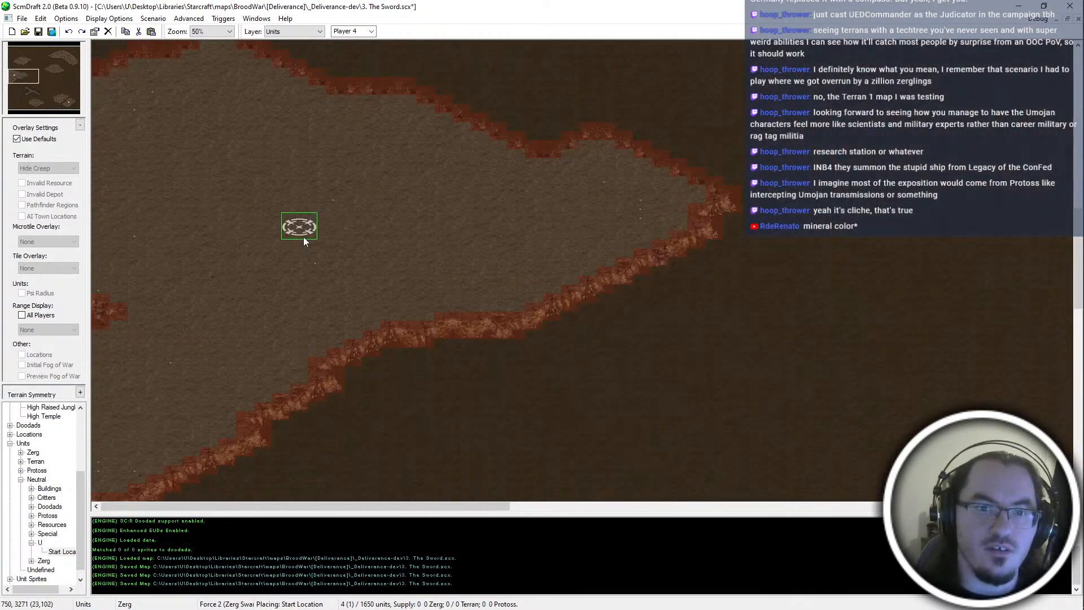
click(23, 62)
click(543, 215)
key(5)
Place Player 7's Start Location on the plateau north of the map's centre and Player 6's on the northeastern one
drag(47, 71, 56, 69)
key(6)
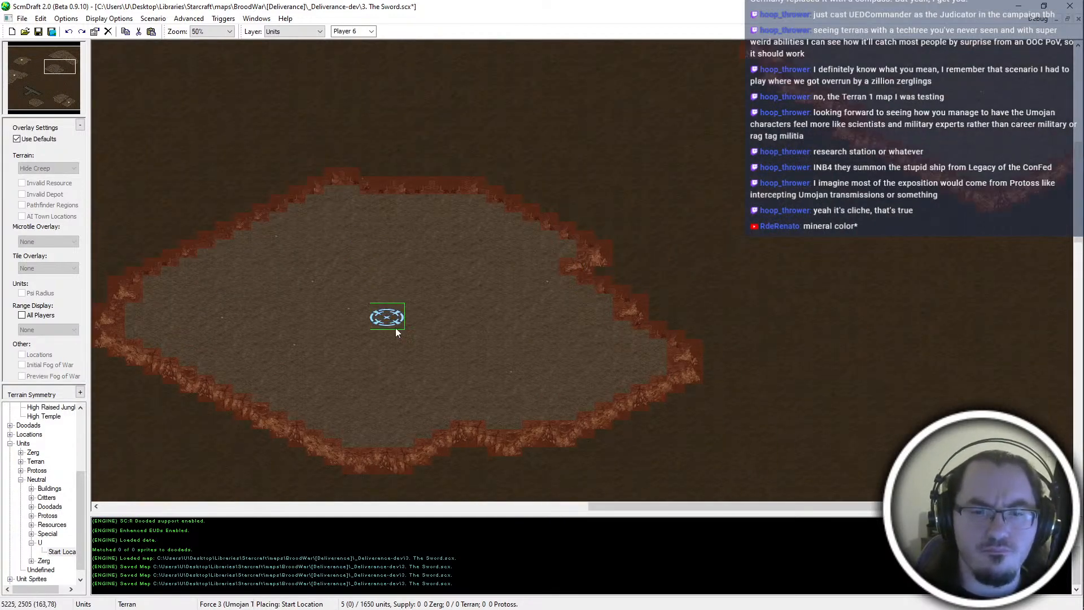
click(255, 401)
key(7)
key(6)
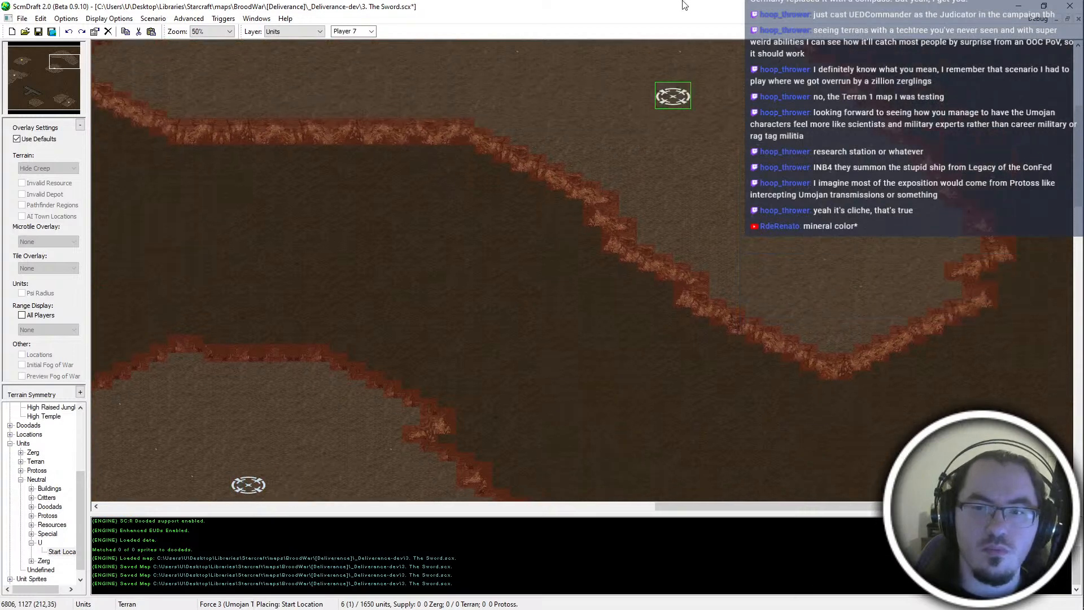
click(627, 80)
right_click(588, 223)
key(ctrl+s)
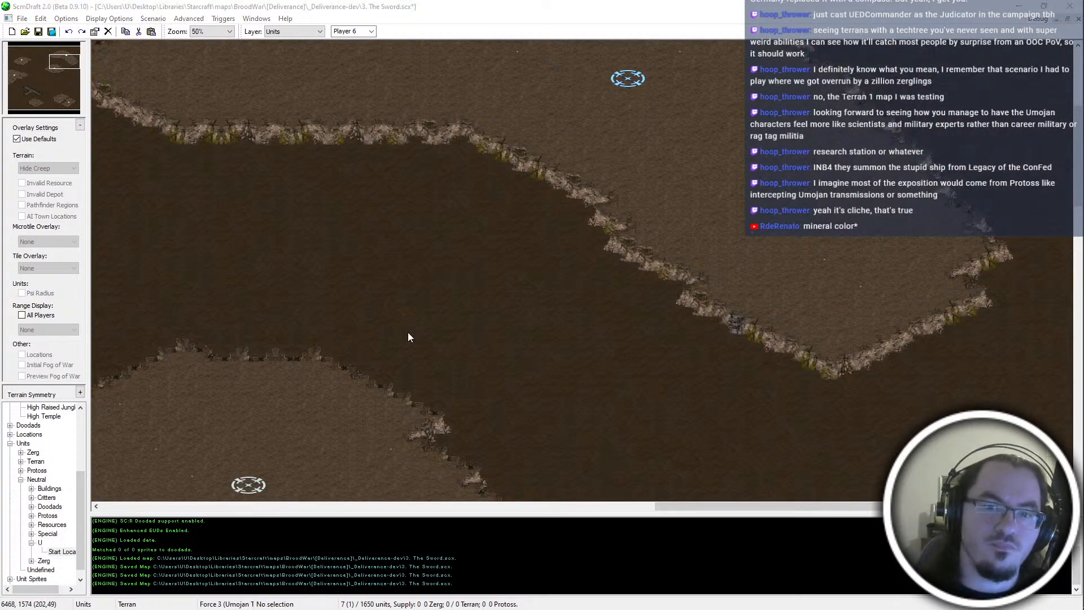
Switch to Notepad++ and look up player colour numbers in colorlist.txt
key(alt+Tab)
click(199, 417)
click(177, 355)
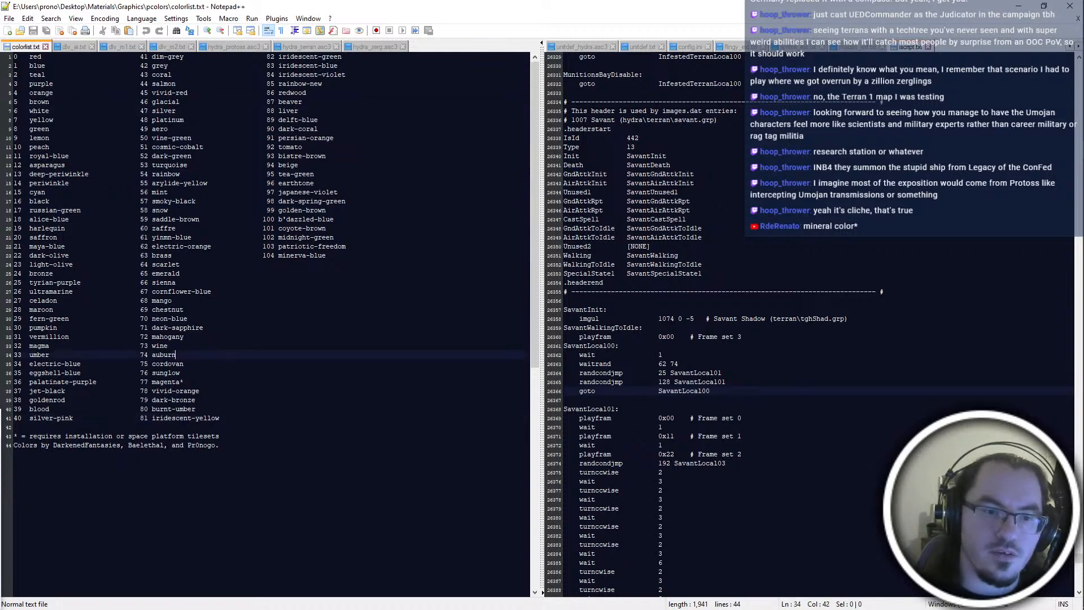
double_click(164, 354)
key(alt+Tab)
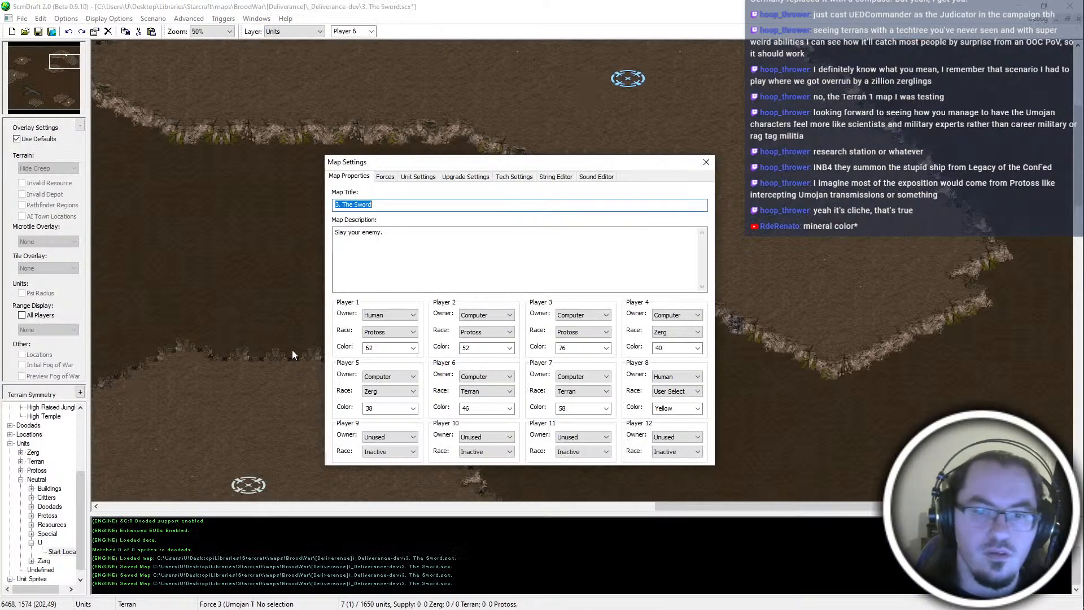
Set Player 5's colour to 69 in the Map Settings and save the map
double_click(488, 405)
double_click(579, 348)
double_click(673, 346)
double_click(386, 409)
key(Escape)
key(f)
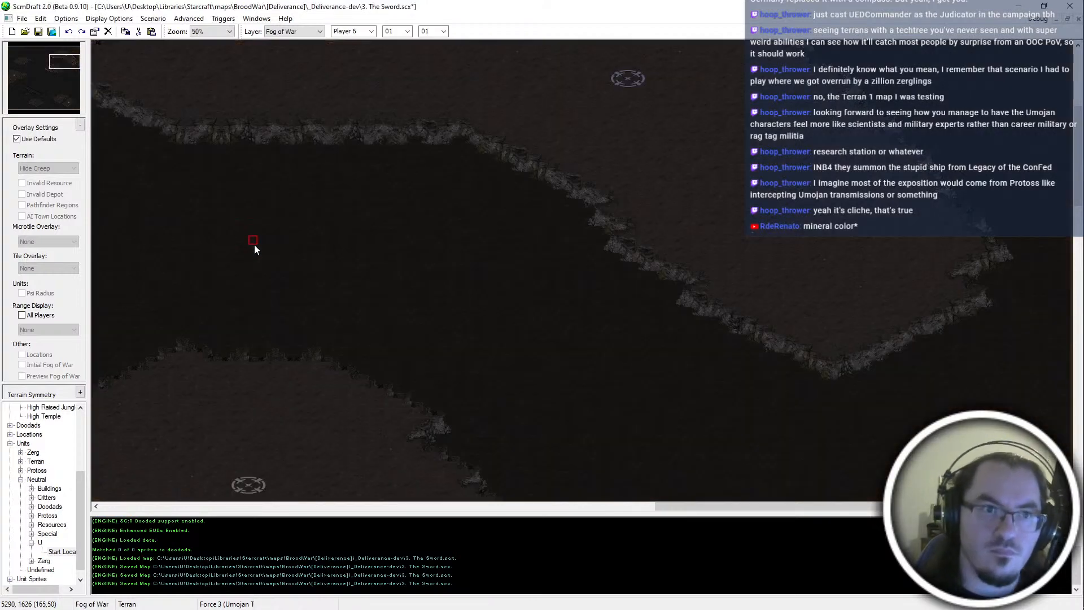
key(u)
key(ctrl+s)
Review the placed Start Locations on the plateaus and the player colours in the Map Settings
click(56, 82)
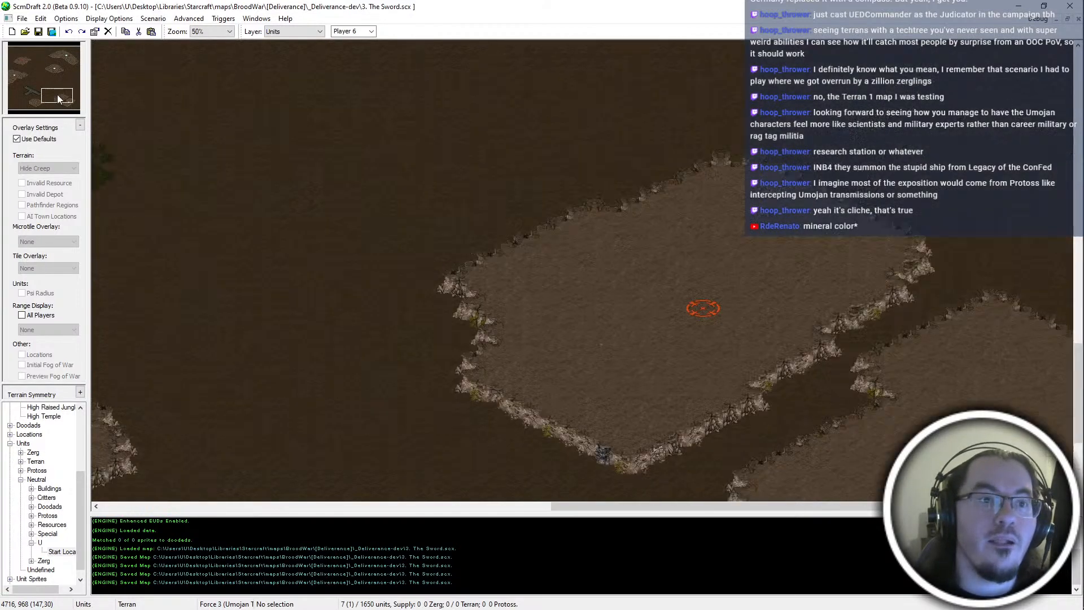
drag(56, 83, 65, 56)
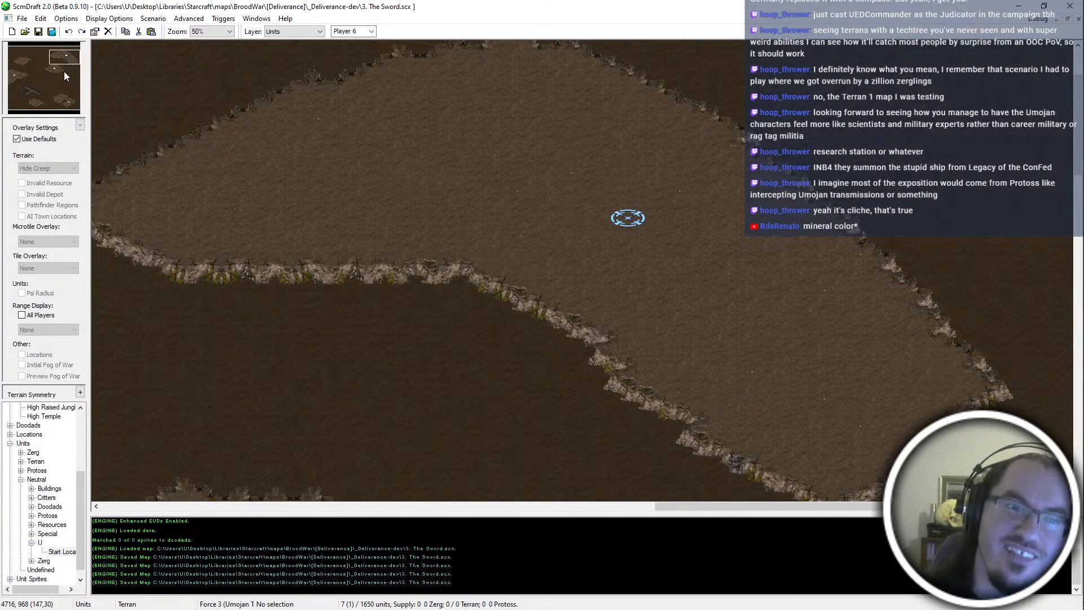
click(51, 101)
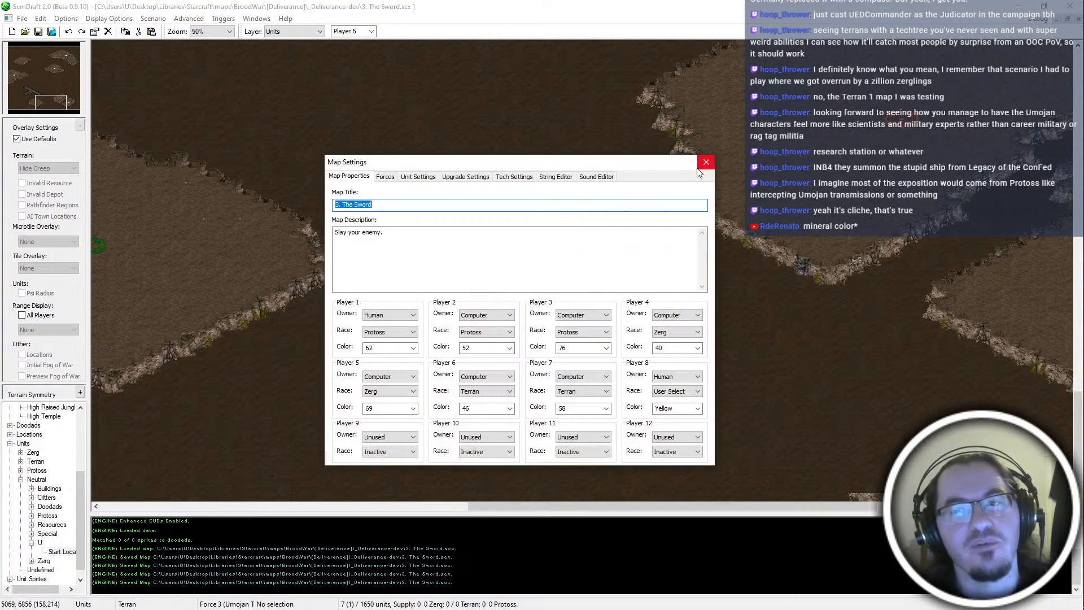
click(705, 162)
Return to the Terrain layer and choose the Temple terrain for painting near the stone platform
drag(59, 83, 44, 79)
ctrl+scroll(434, 226, down, 1)
key(ctrl+t)
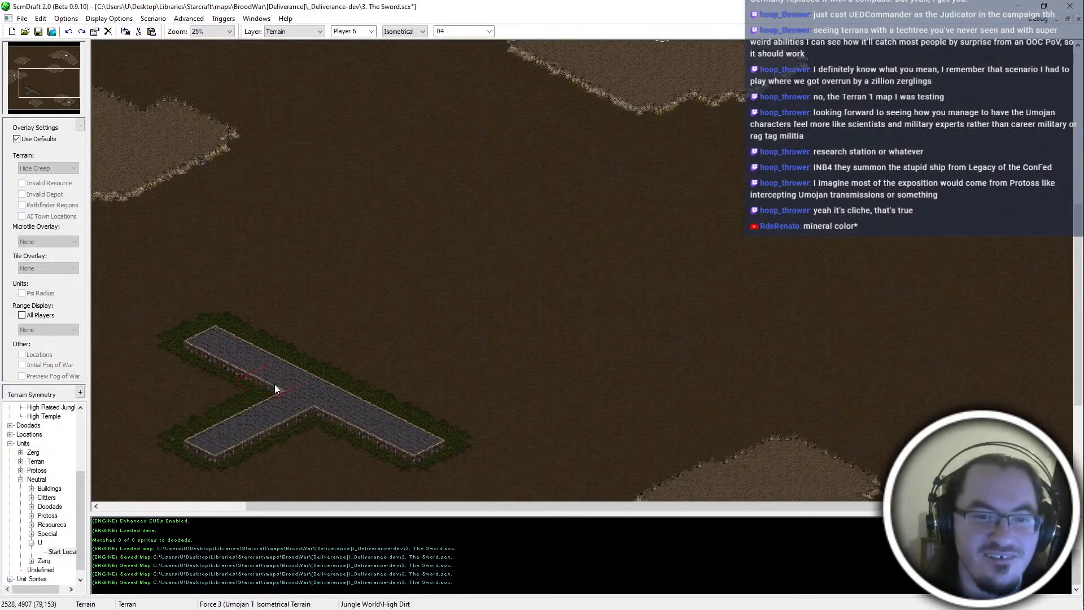
scroll(314, 388, up, 1)
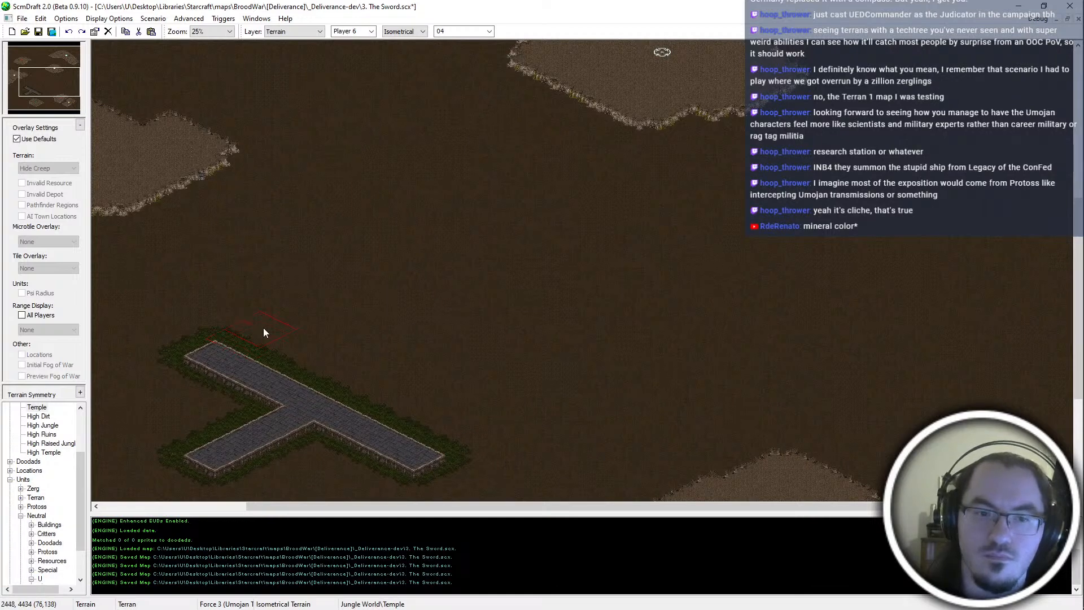
Try painting a diagonal row of four Temple blocks running northeast from the stone platform's northern arm
click(332, 302)
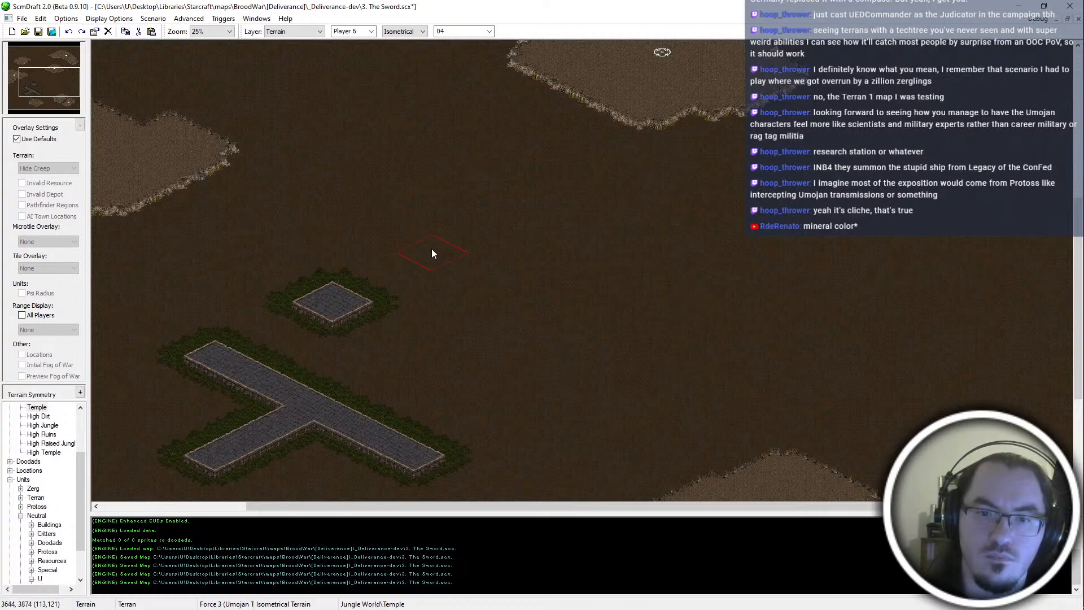
middle_drag(432, 254, 323, 307)
click(517, 2)
middle_drag(591, 185, 440, 404)
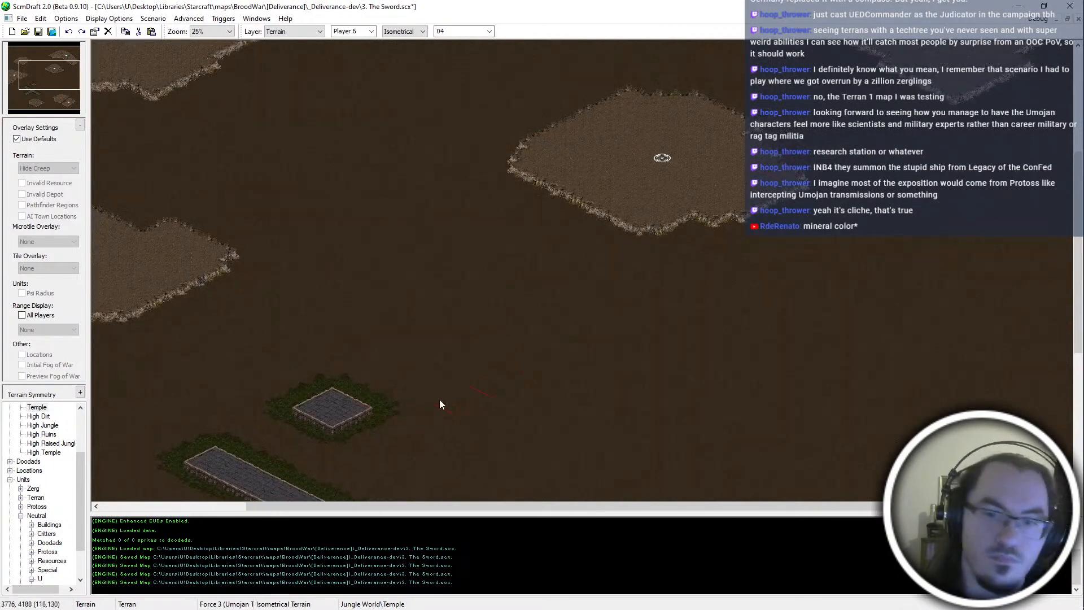
click(430, 364)
click(500, 327)
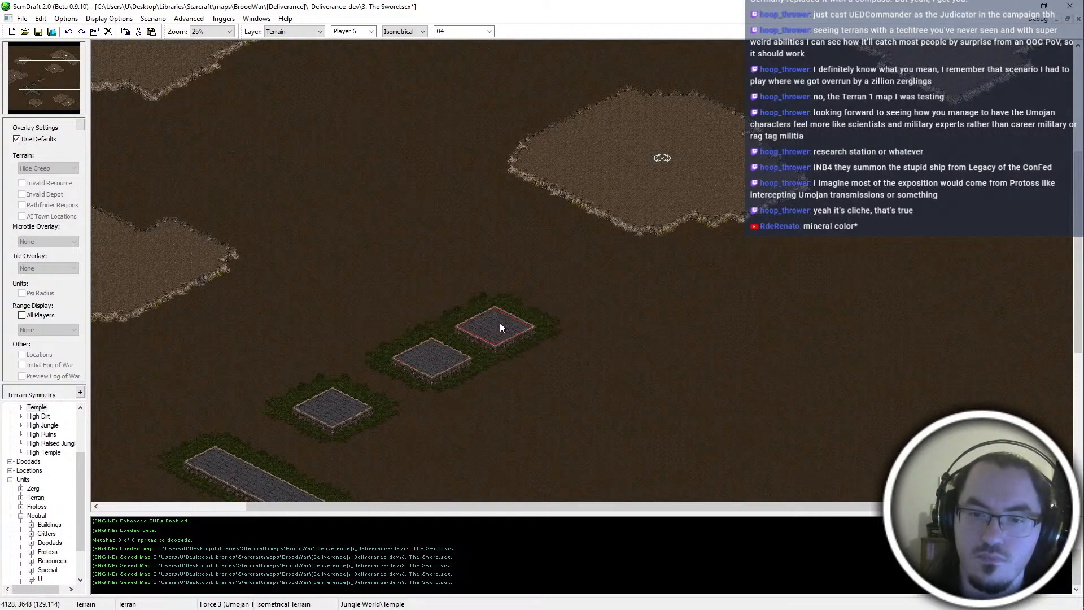
click(551, 295)
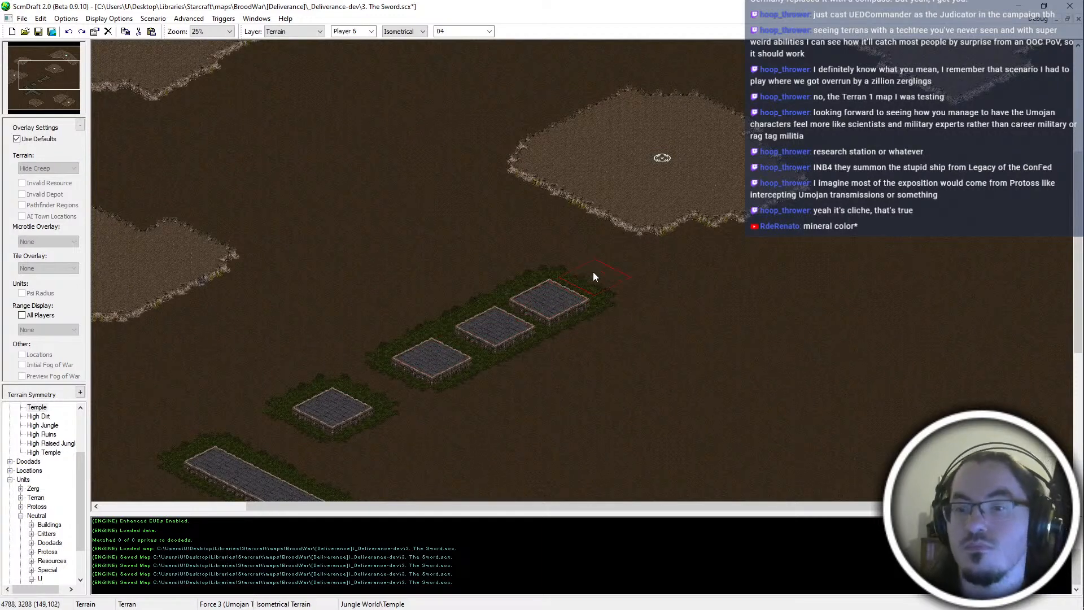
scroll(593, 272, down, 5)
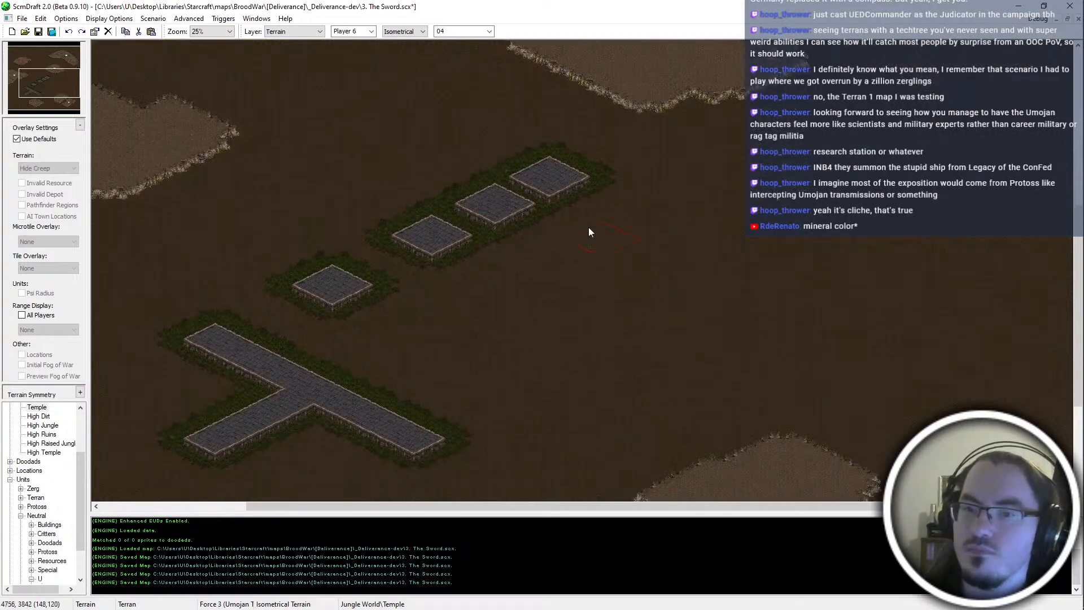
Undo the four Temple blocks north of the stone platform
key(ctrl+z)
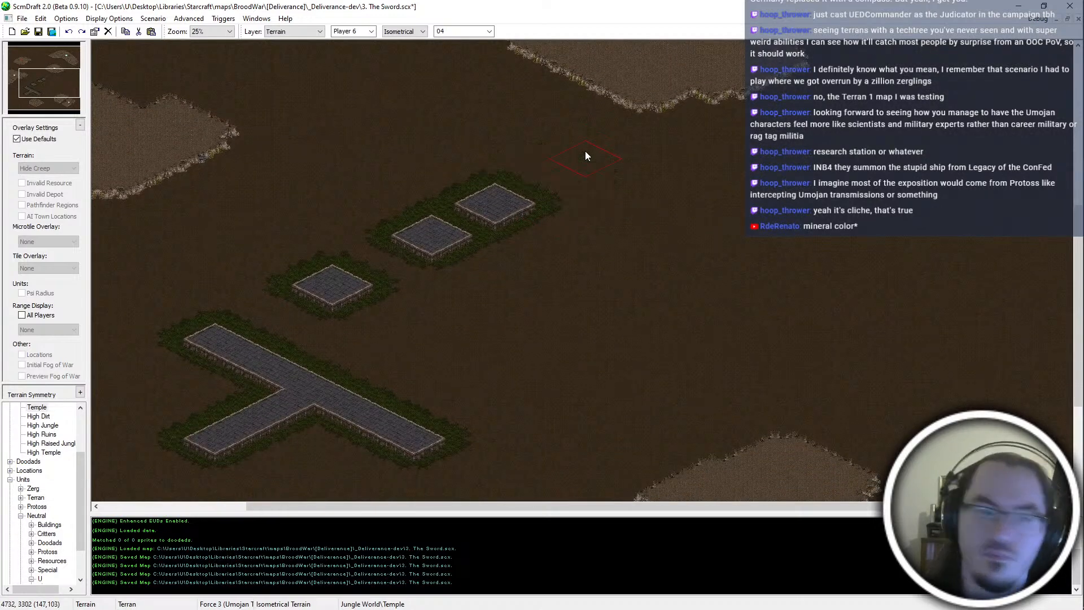
key(ctrl+z)
key(ctrl+z)
key(ctrl+z)
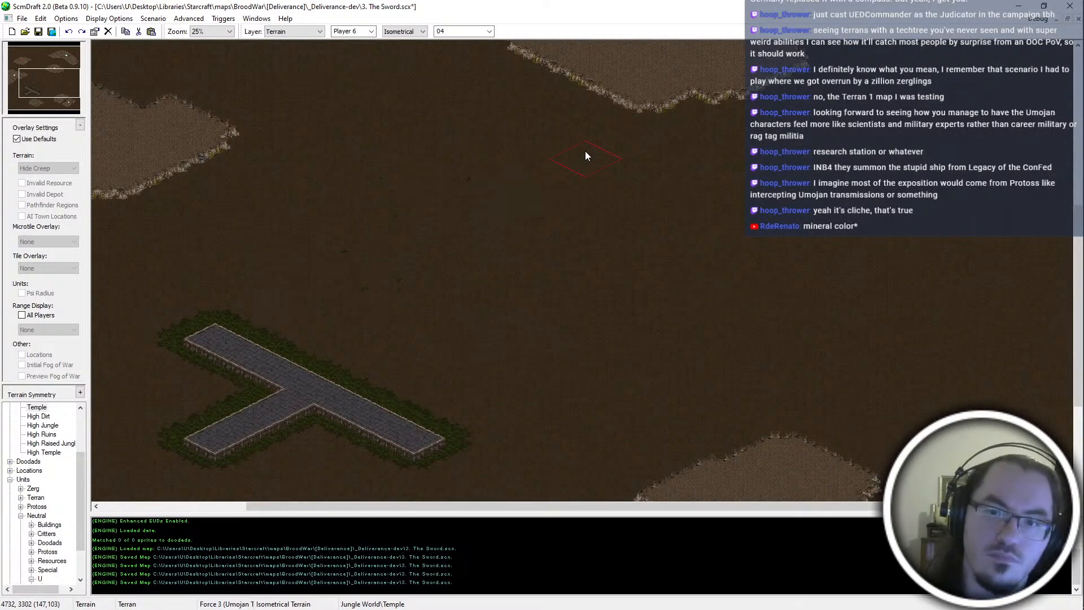
Paint an L-shaped Temple platform of three joined blocks just south of the north-central plateau, its corner pointing north
click(585, 153)
click(547, 175)
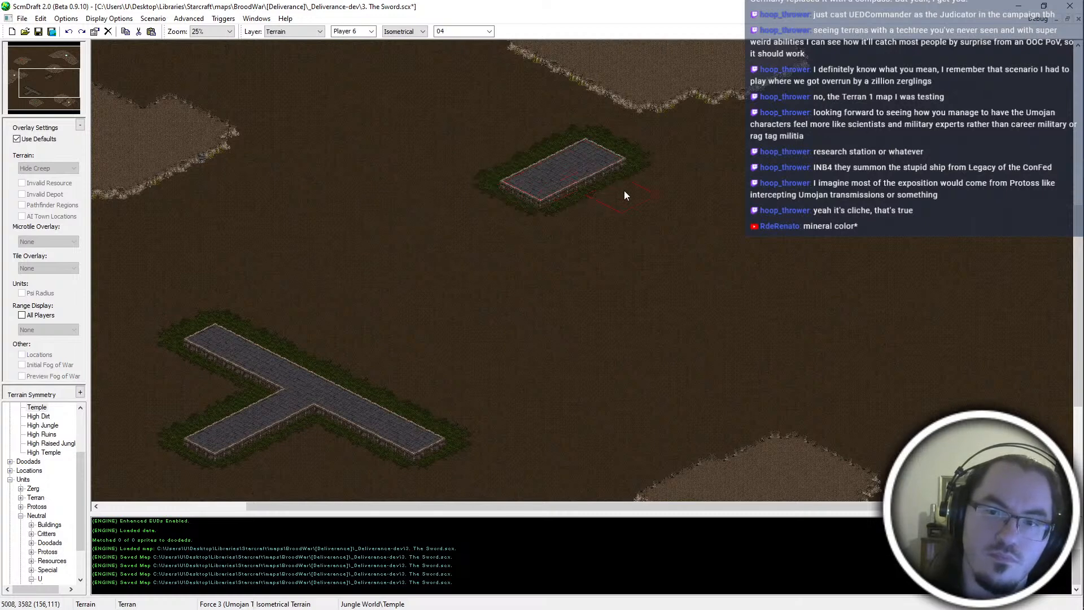
click(634, 177)
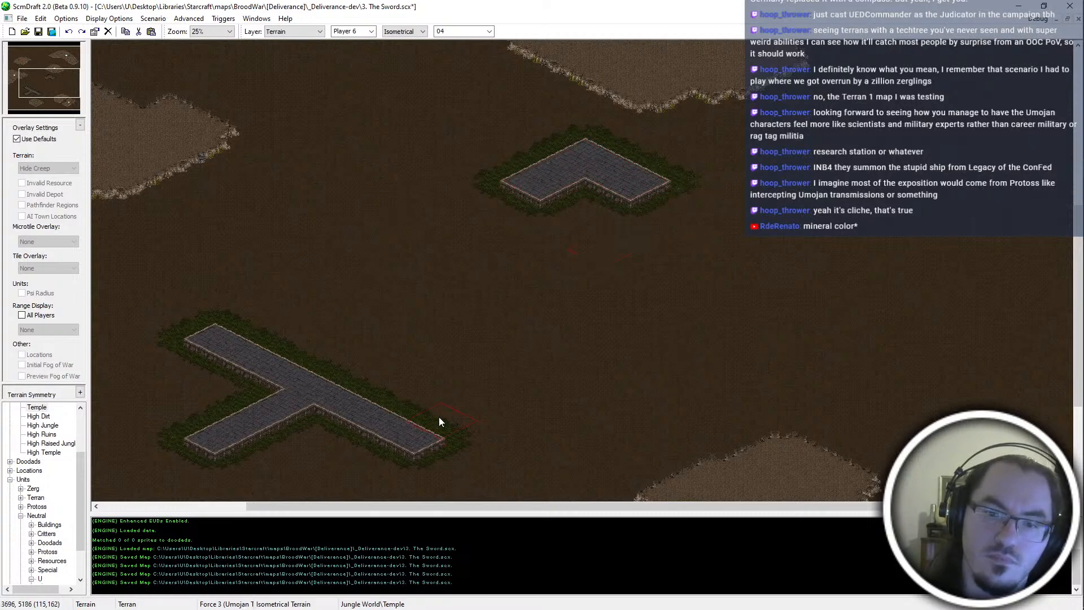
Try painting a diagonal row of separate Temple blocks northeast from the stone platform's eastern end
click(475, 402)
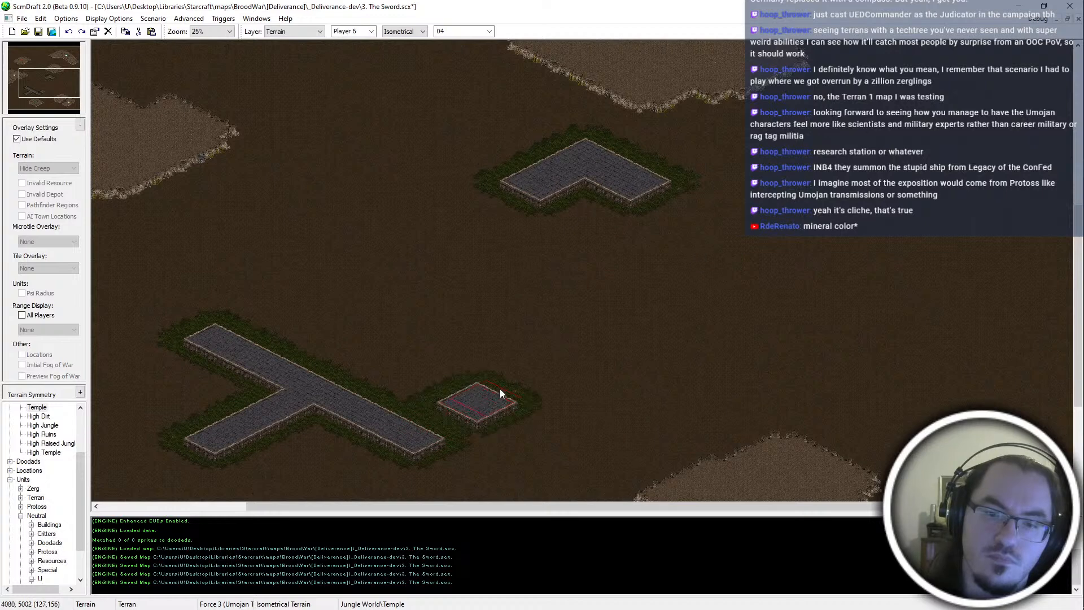
click(530, 374)
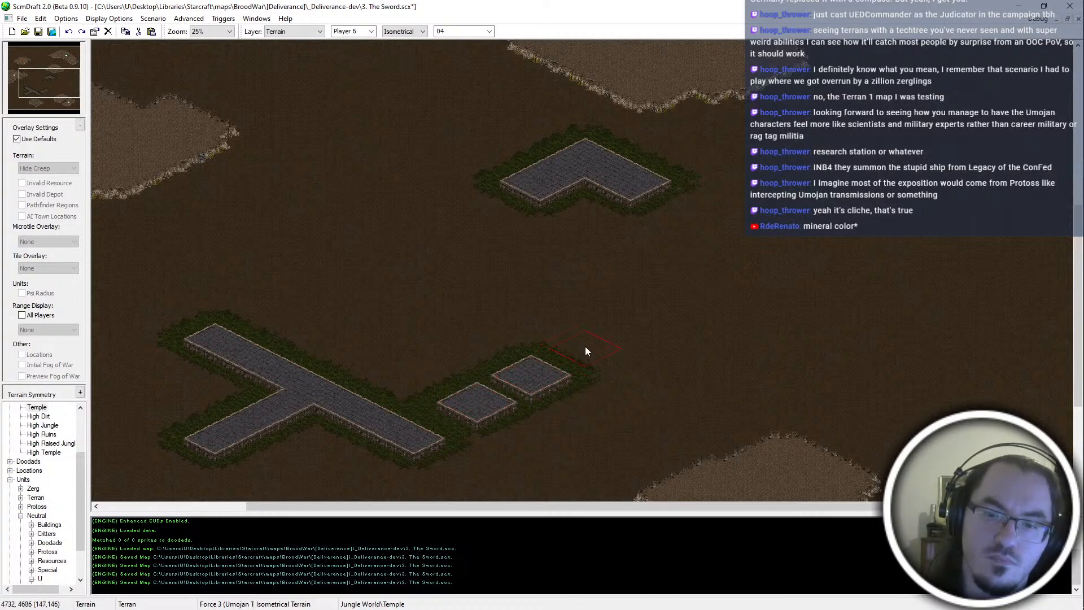
click(585, 347)
click(645, 319)
click(693, 291)
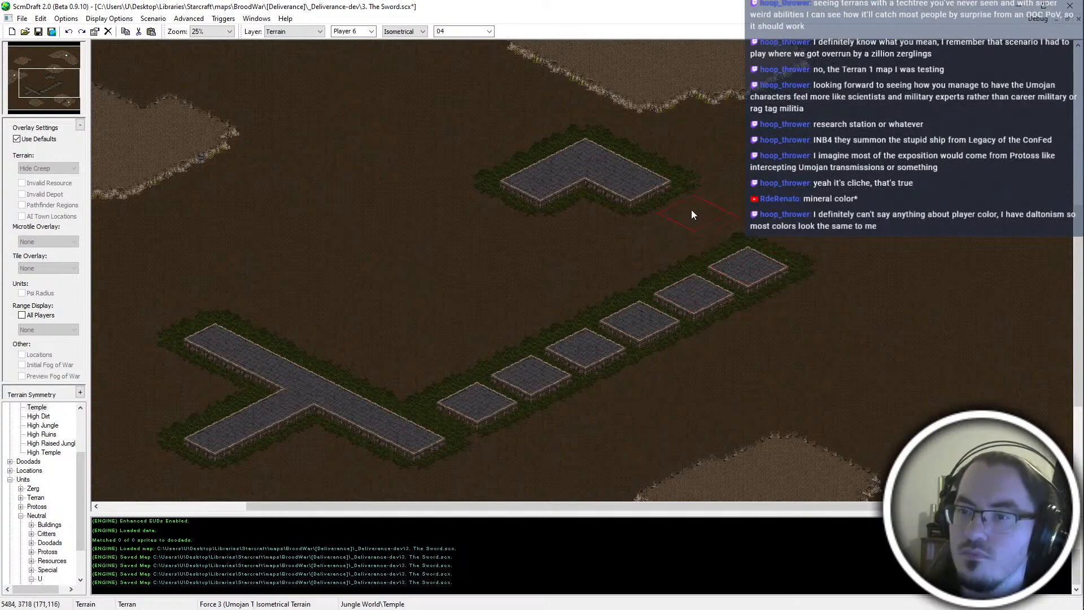
click(777, 250)
Undo the diagonal row of Temple blocks east of the stone platform
key(ctrl+z)
key(ctrl+z)
key(ctrl+z)
key(ctrl+z)
key(ctrl+z)
Paint a second L-shaped Temple platform of three joined blocks southeast of the first, its corner pointing east
click(777, 250)
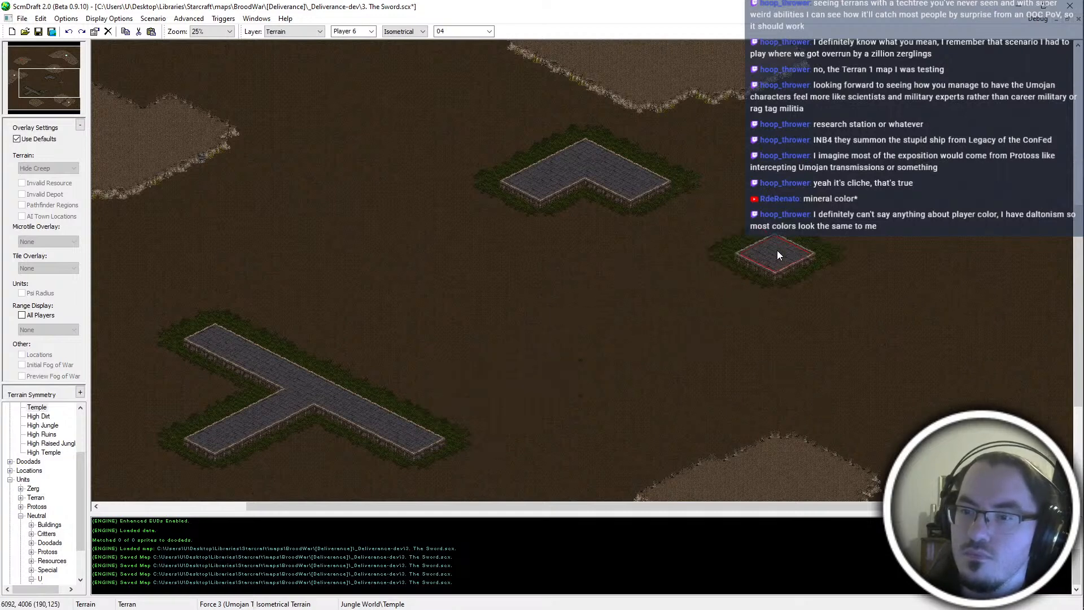
click(732, 226)
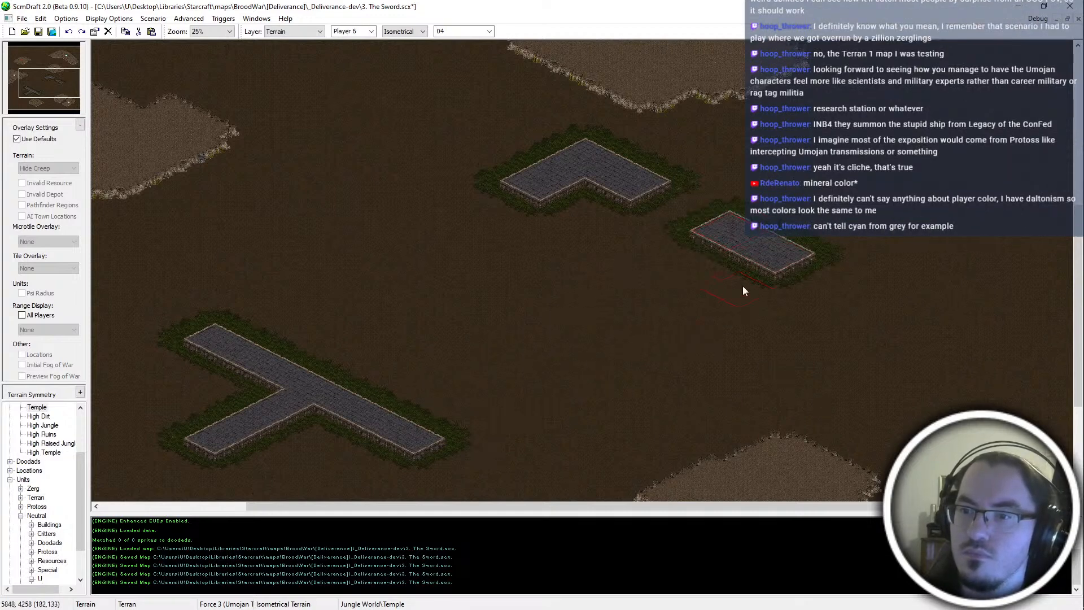
click(731, 278)
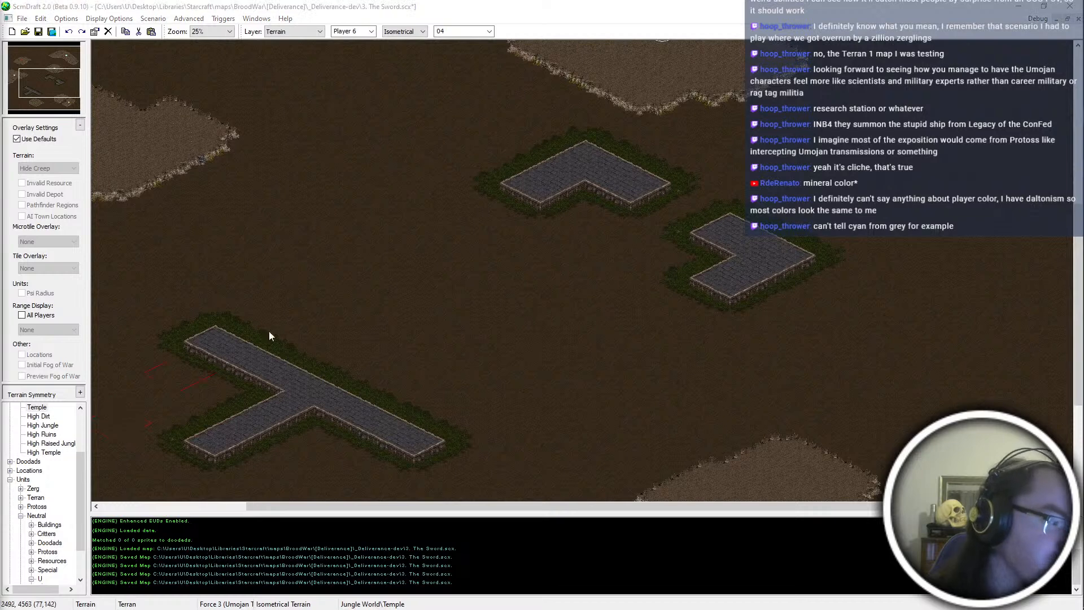
Examine the new Temple platforms, the ground between them and the stone platform, and the north-central plateau
key(Down)
key(Down)
key(Down)
key(Down)
key(Down)
key(Down)
key(Down)
key(Down)
key(Down)
key(Left)
key(Left)
key(Left)
key(Left)
key(Left)
key(Left)
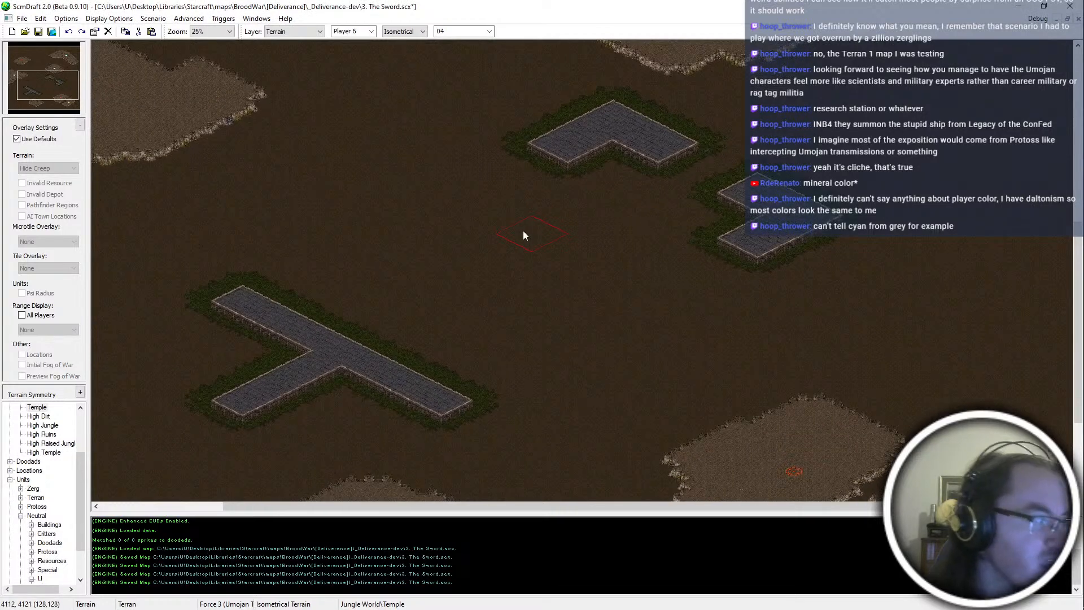
key(Up)
key(Up)
key(Up)
key(Up)
key(Up)
key(Right)
key(Right)
key(Right)
key(Right)
key(Right)
ctrl+scroll(688, 192, up, 2)
key(Up)
key(Up)
key(Up)
key(Up)
key(Up)
key(Right)
key(Right)
key(Right)
key(Right)
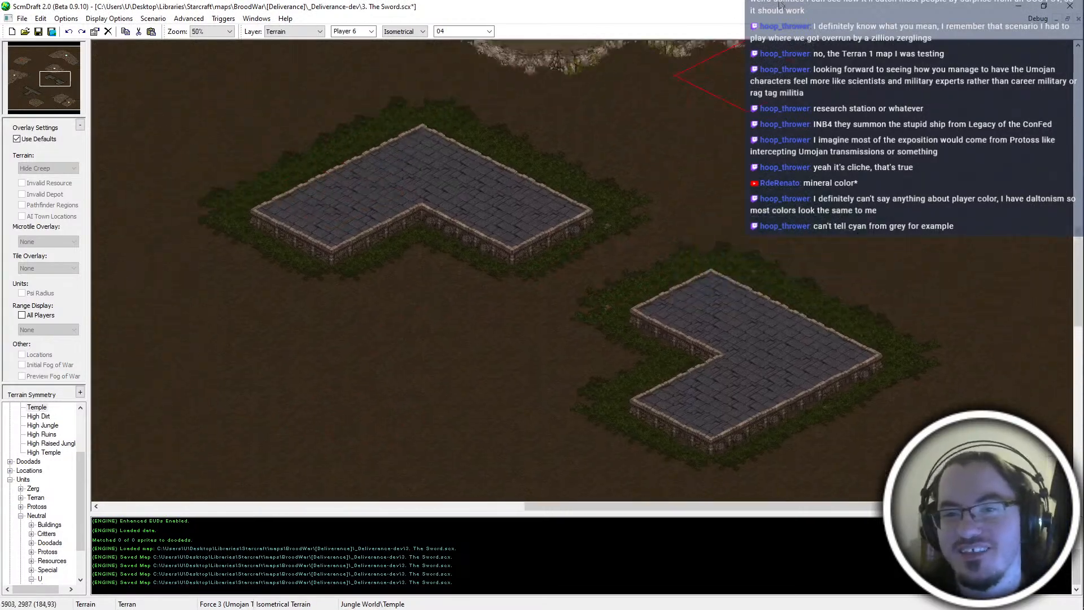
key(Up)
key(Up)
key(Up)
key(Up)
key(Up)
key(Up)
key(Up)
key(Up)
key(Up)
key(Up)
key(Up)
key(Up)
key(Up)
key(Up)
key(Up)
key(Up)
key(Up)
key(Up)
key(Up)
key(Up)
key(Left)
key(Left)
key(Left)
key(Left)
key(Left)
key(Left)
key(Left)
key(Left)
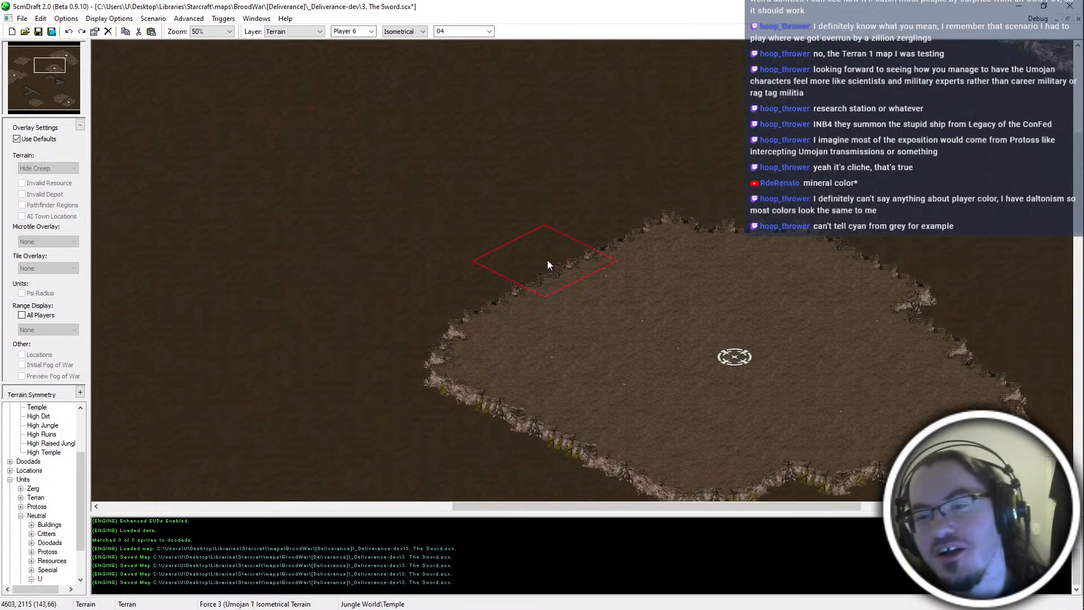
drag(62, 80, 49, 84)
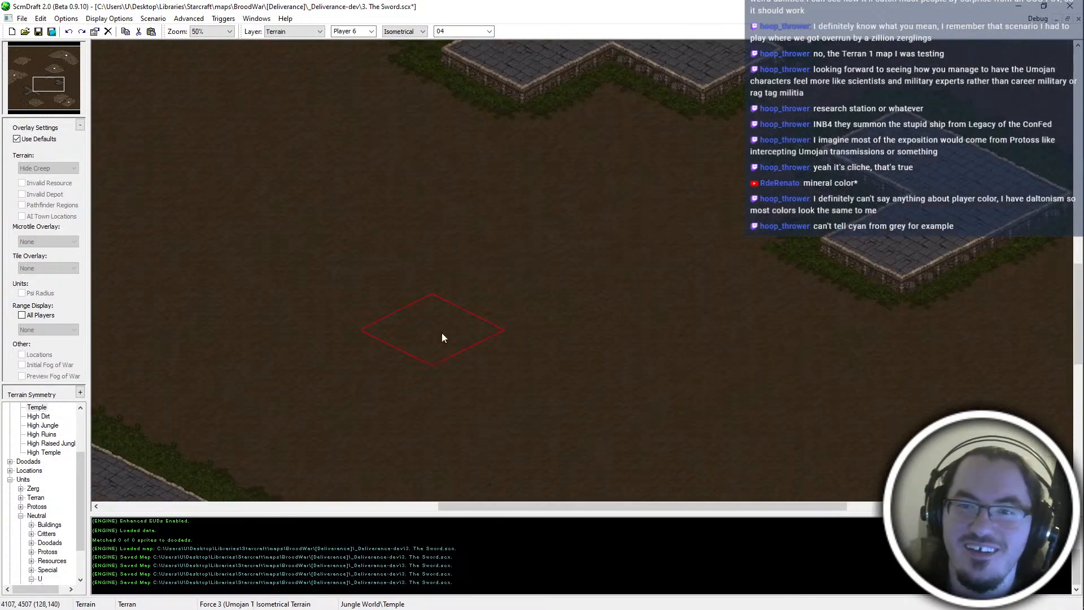
Paint a single Temple block on the open ground between the T-shaped stone platform and the first L-shaped platform
ctrl+scroll(401, 203, down, 1)
key(Up)
key(Right)
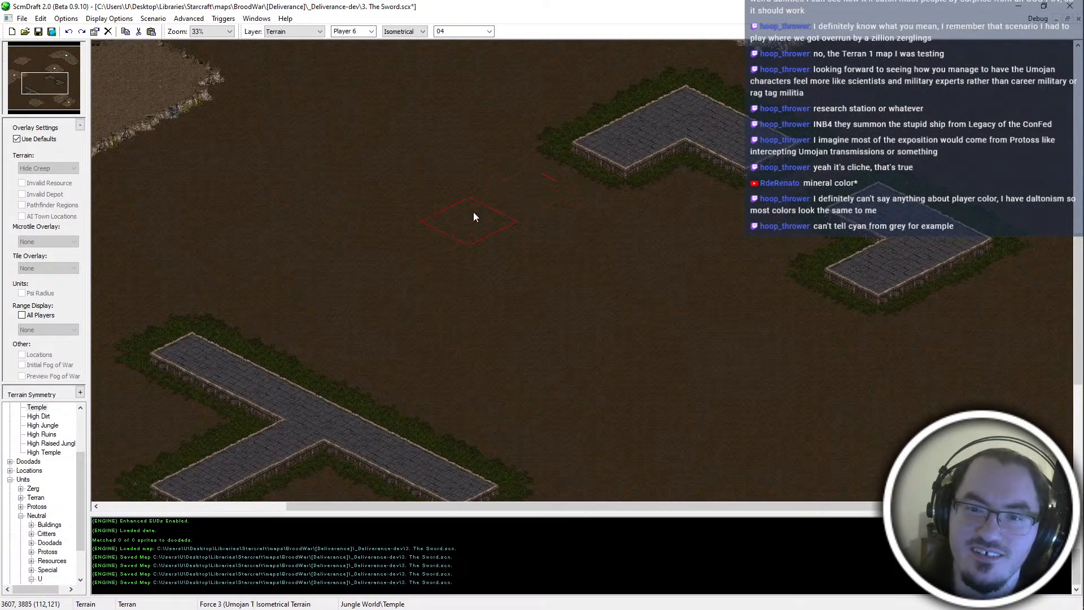
click(408, 253)
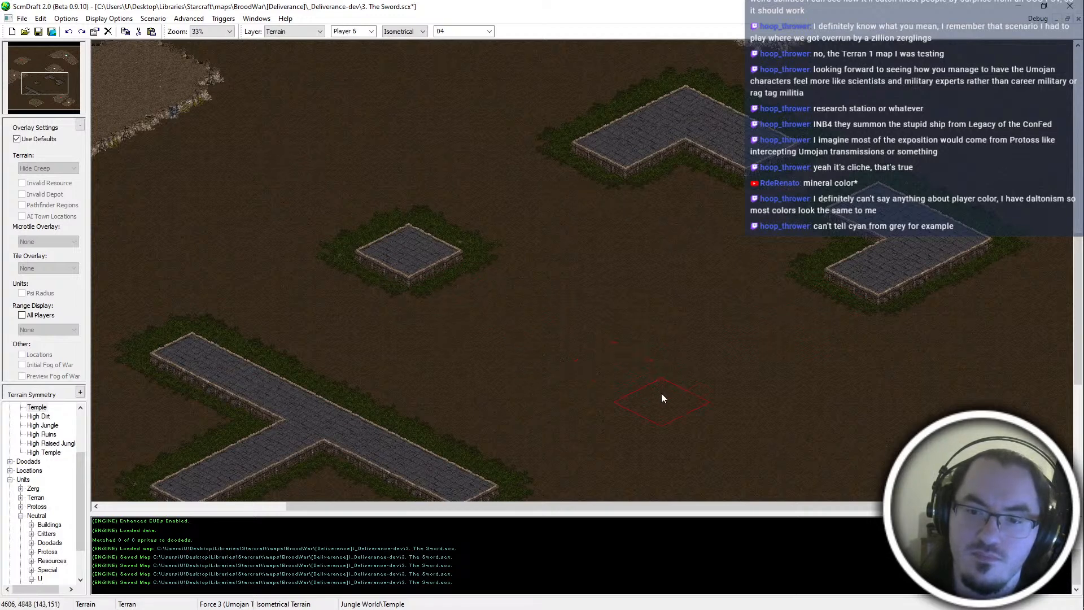
Try painting long diagonal Temple strips across the ground between the stone platform's eastern end and the second L-shaped platform
drag(523, 456, 802, 314)
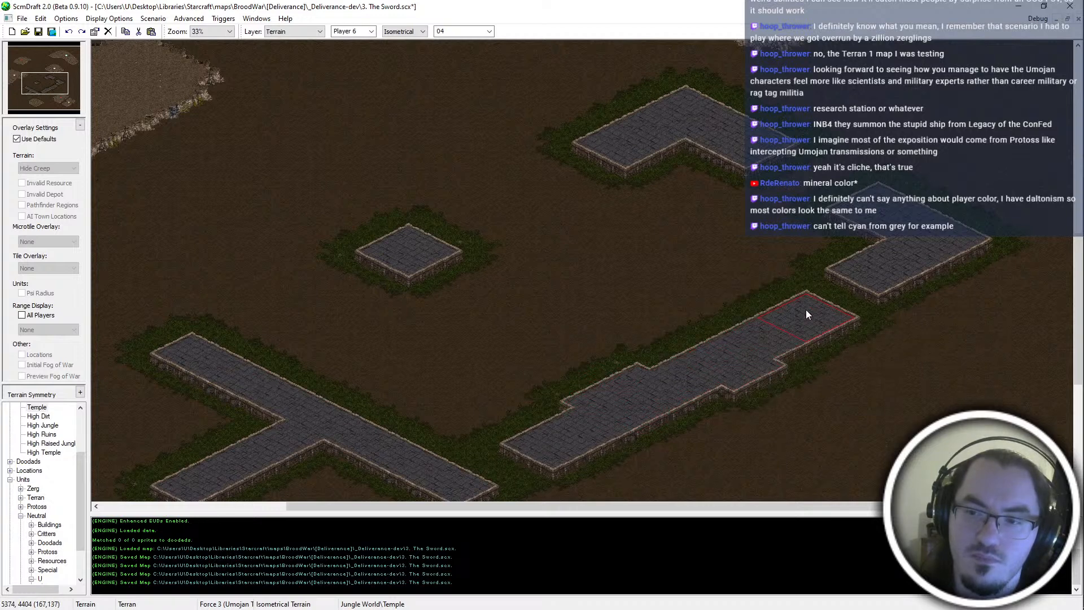
key(ctrl+z)
drag(806, 300, 519, 448)
drag(465, 275, 647, 366)
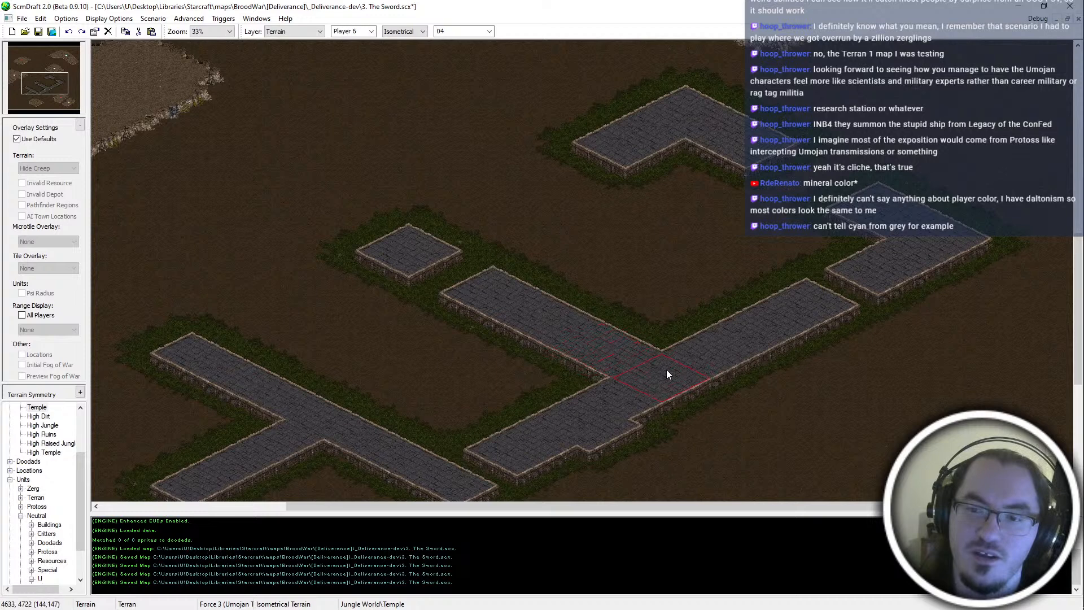
Undo the diagonal Temple strips and paint a separate single Temple block southeast of the first single block
key(ctrl+z)
key(ctrl+z)
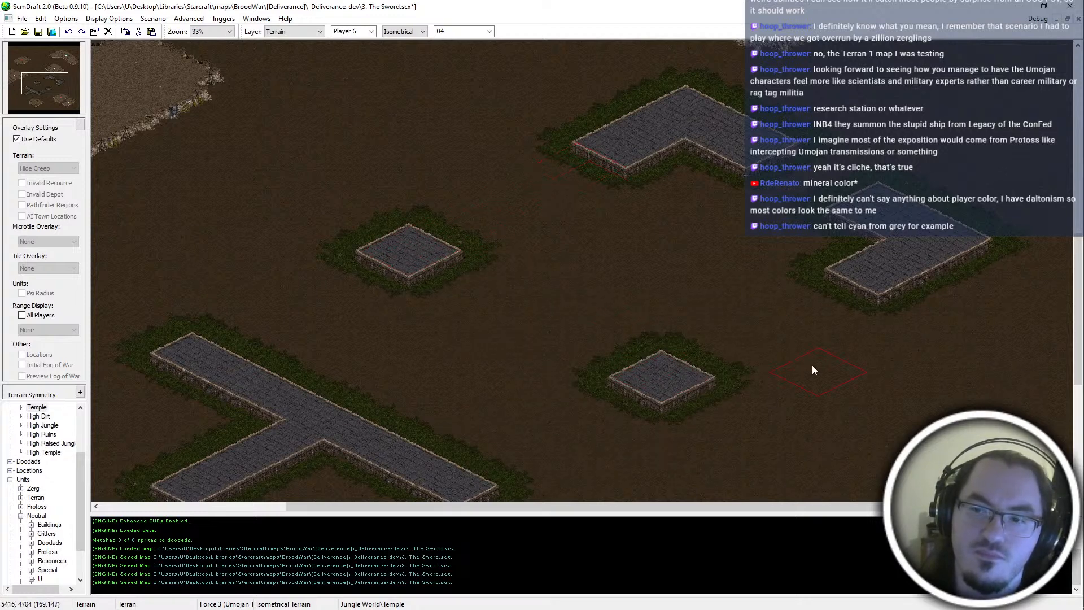
Try adding another Temple block just northeast of the northern single block, and undo it
middle_drag(735, 352, 722, 339)
ctrl+scroll(721, 338, down, 1)
middle_drag(924, 126, 818, 252)
ctrl+scroll(818, 252, up, 1)
middle_drag(512, 374, 573, 258)
click(364, 279)
middle_drag(363, 276, 394, 225)
middle_drag(410, 364, 466, 319)
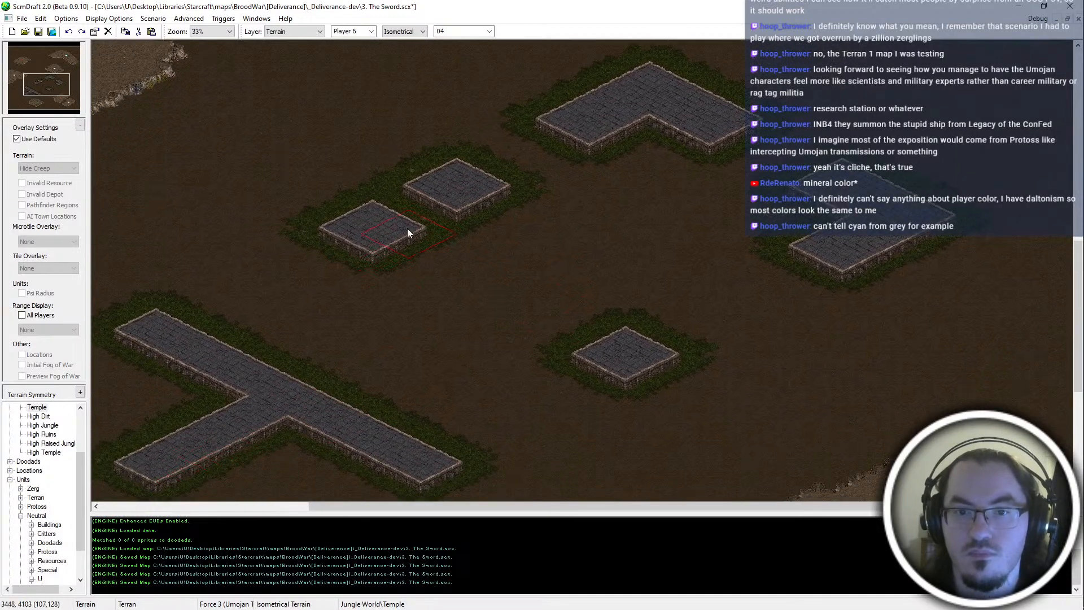
key(ctrl+z)
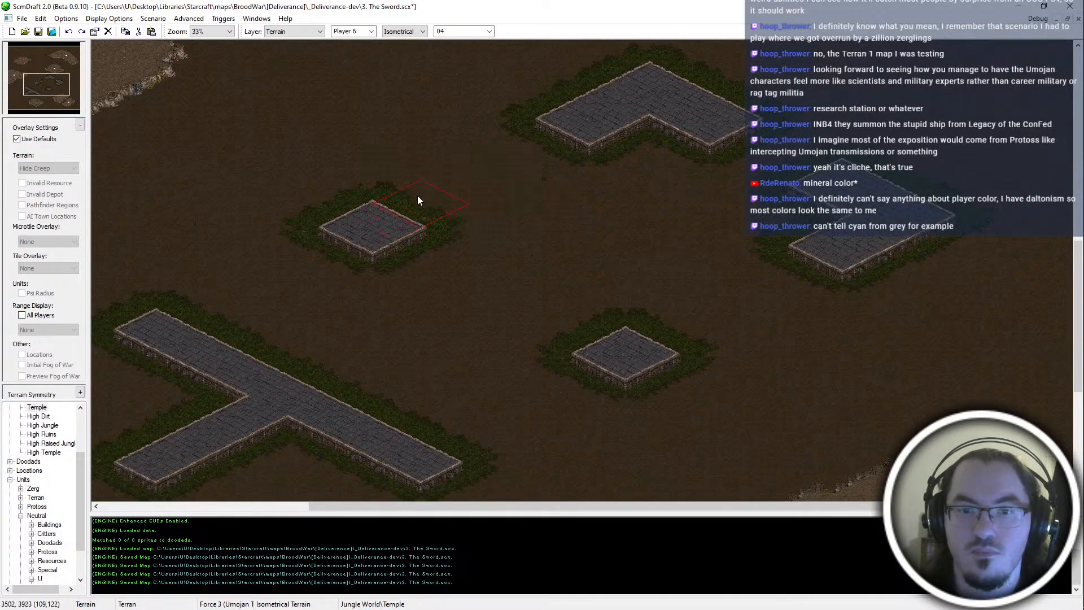
Try bridging the stone platform's northern end and the northern single block with Temple blocks, and undo them
click(217, 309)
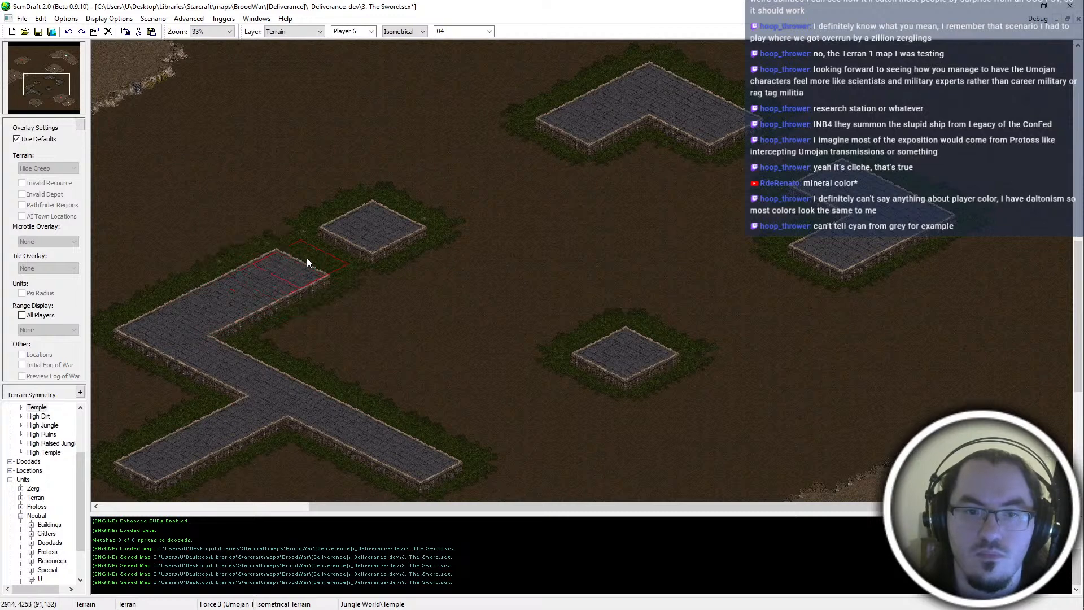
key(ctrl+z)
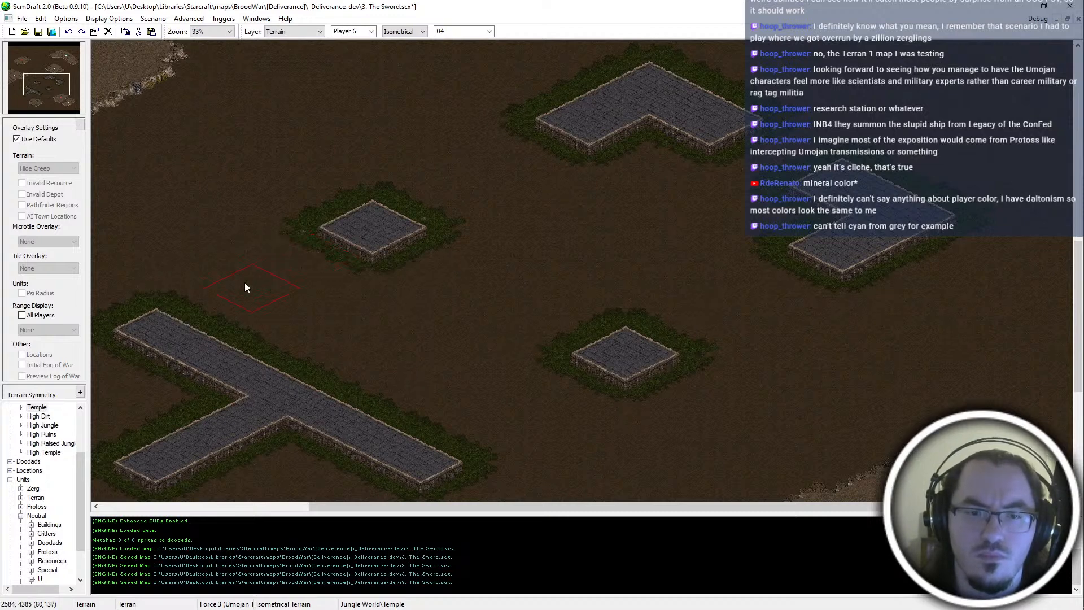
click(221, 296)
click(306, 257)
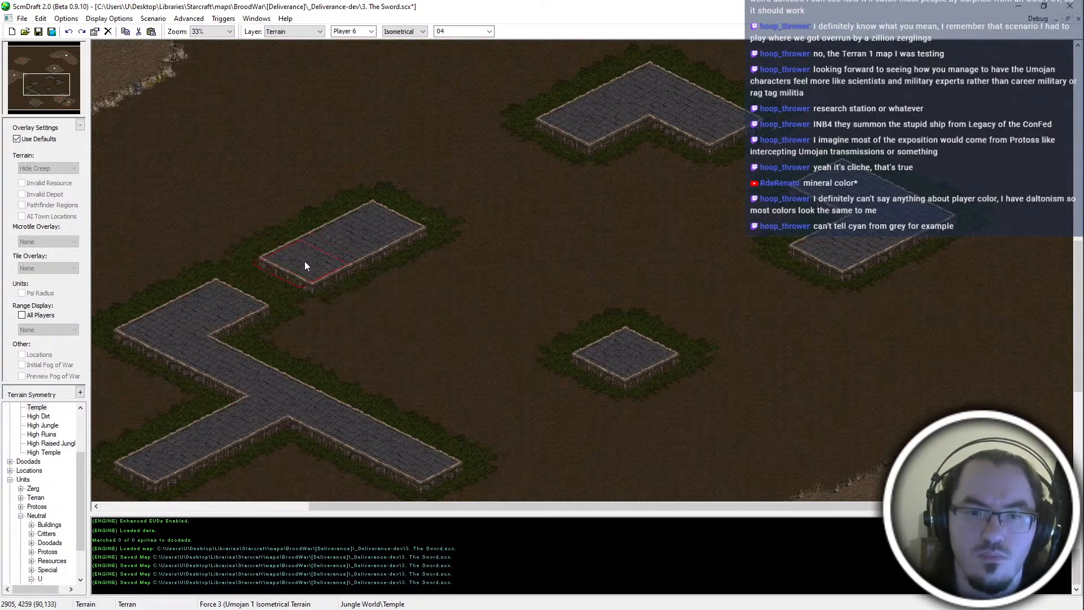
key(ctrl+z)
key(ctrl+z)
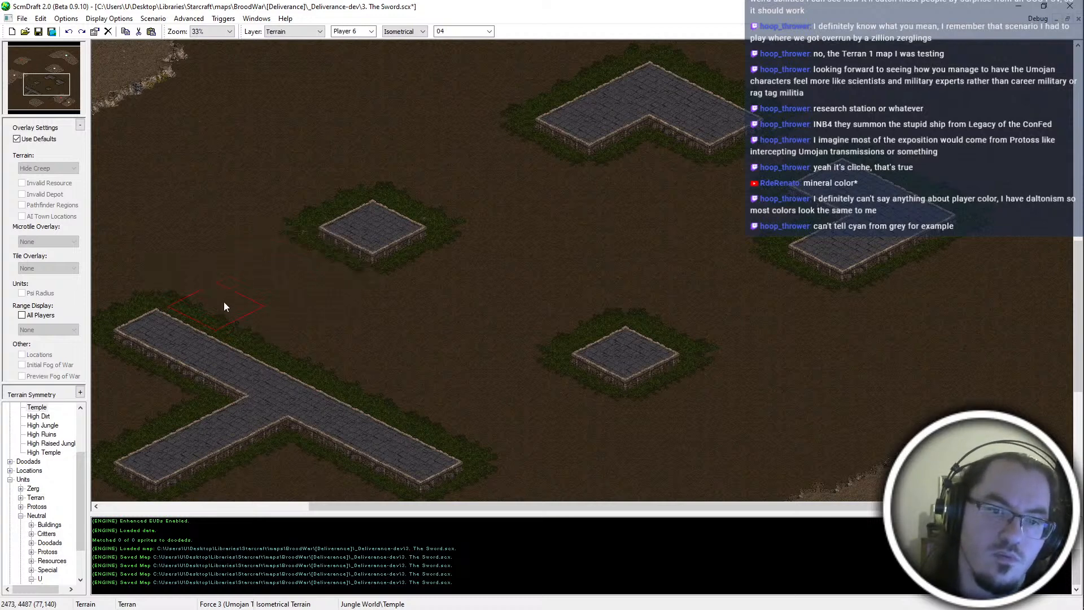
Try painting a thin Temple strip with brush size 01 northeast from the stone platform's northern end, and undo it
ctrl+scroll(161, 307, up, 3)
middle_drag(691, 330, 473, 262)
scroll(488, 32, up, 1)
scroll(489, 32, up, 2)
middle_drag(759, 182, 699, 198)
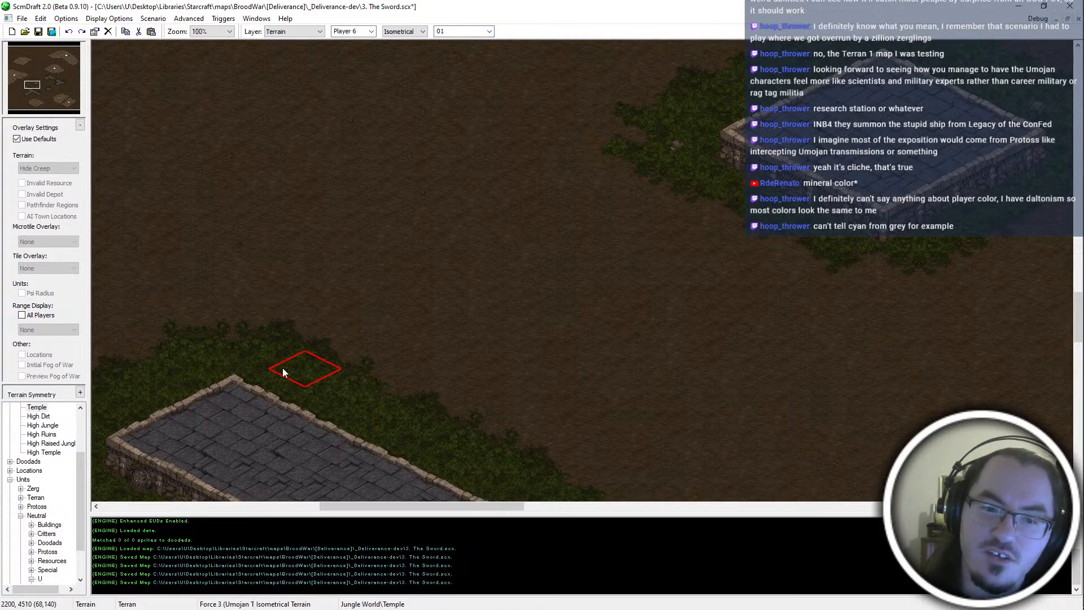
mouse_move(279, 374)
mouse_down()
mouse_move(344, 351)
mouse_move(437, 288)
mouse_move(692, 163)
mouse_up()
key(ctrl+z)
Try a thin Temple walkway with brush size 01 running southwest from the northern single block, and undo it
middle_drag(435, 283, 1005, 95)
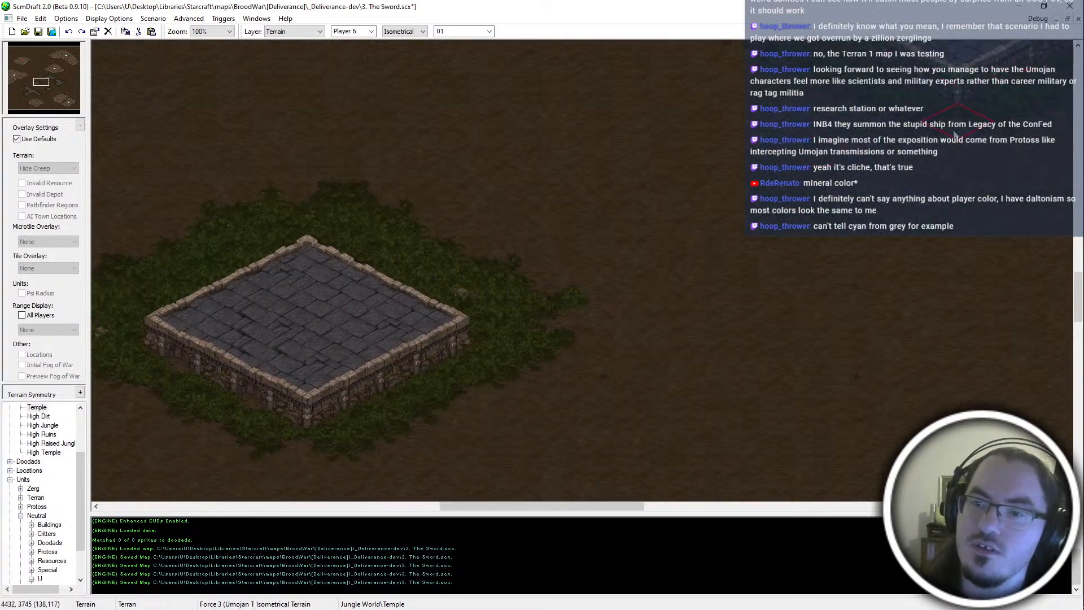
click(157, 331)
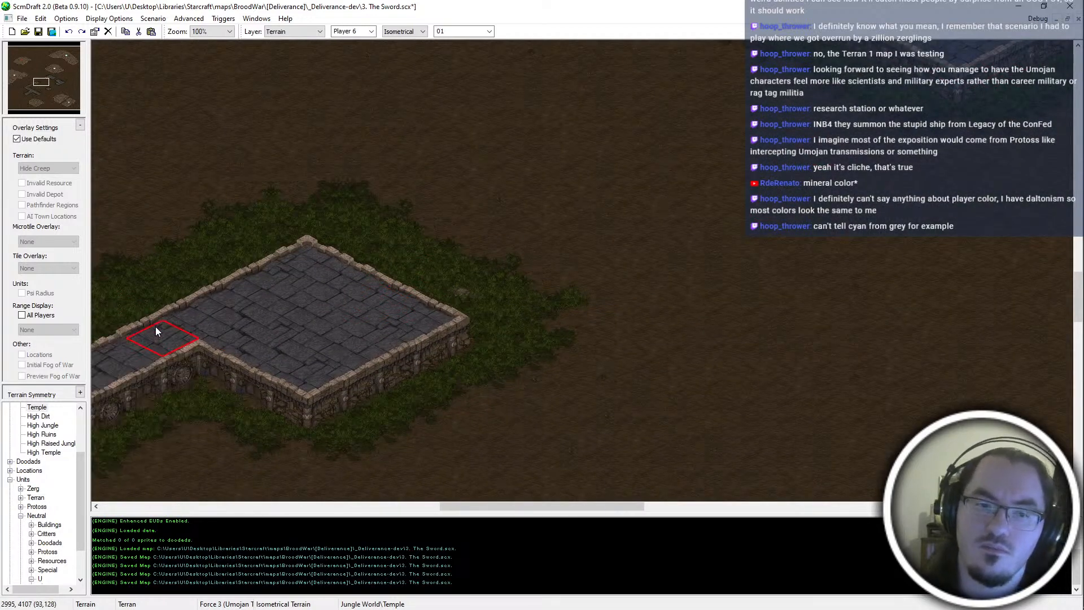
middle_drag(127, 361, 313, 238)
key(ctrl+z)
middle_drag(564, 180, 258, 369)
middle_drag(734, 45, 592, 110)
mouse_move(252, 317)
mouse_down()
mouse_move(542, 159)
mouse_move(614, 140)
mouse_move(695, 93)
mouse_up()
Extend both single Temple blocks into parallel rectangular platforms running southwest to northeast, using brush size 04 for the main blocks
scroll(632, 236, down, 2)
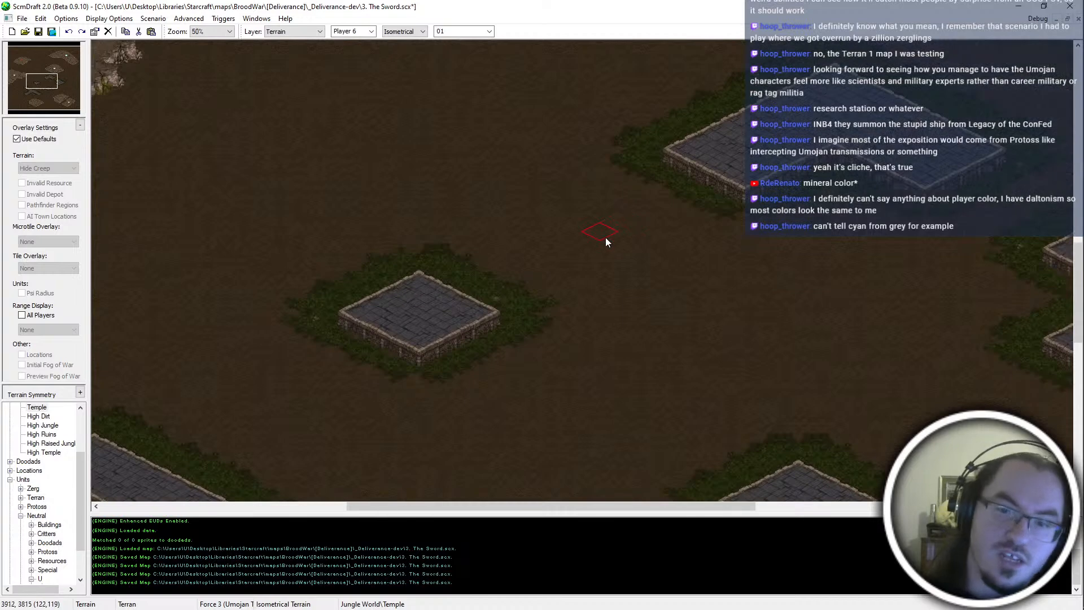
scroll(679, 265, up, 3)
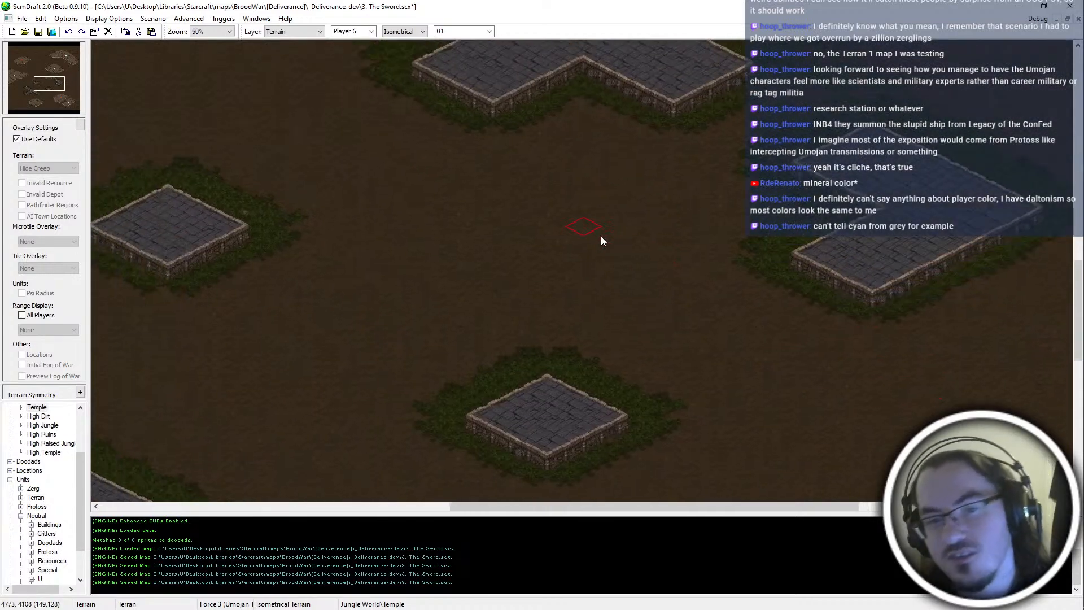
middle_drag(569, 341, 577, 349)
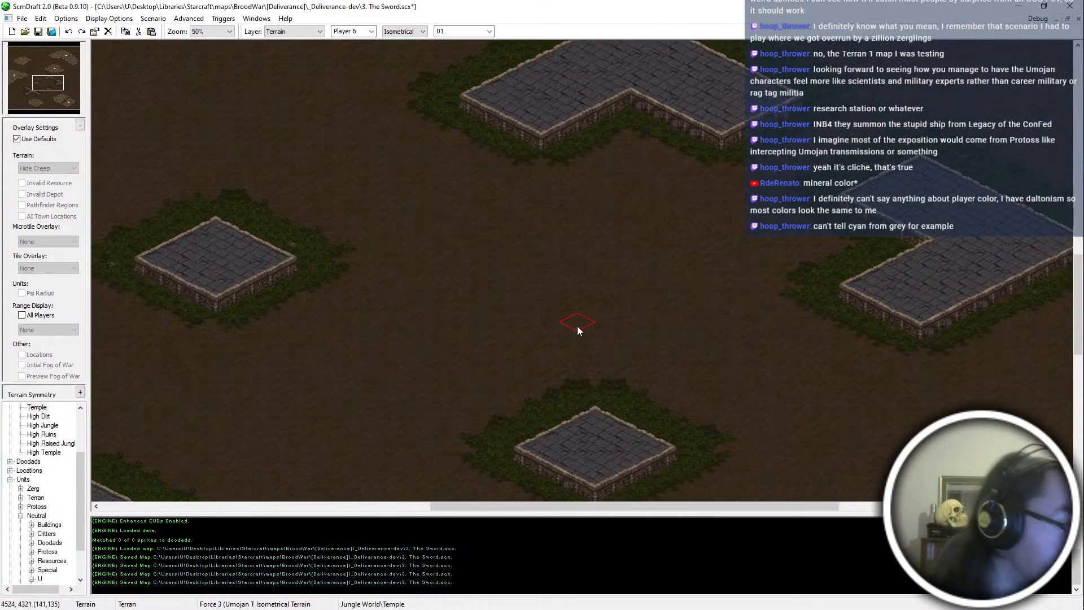
middle_drag(316, 475, 547, 420)
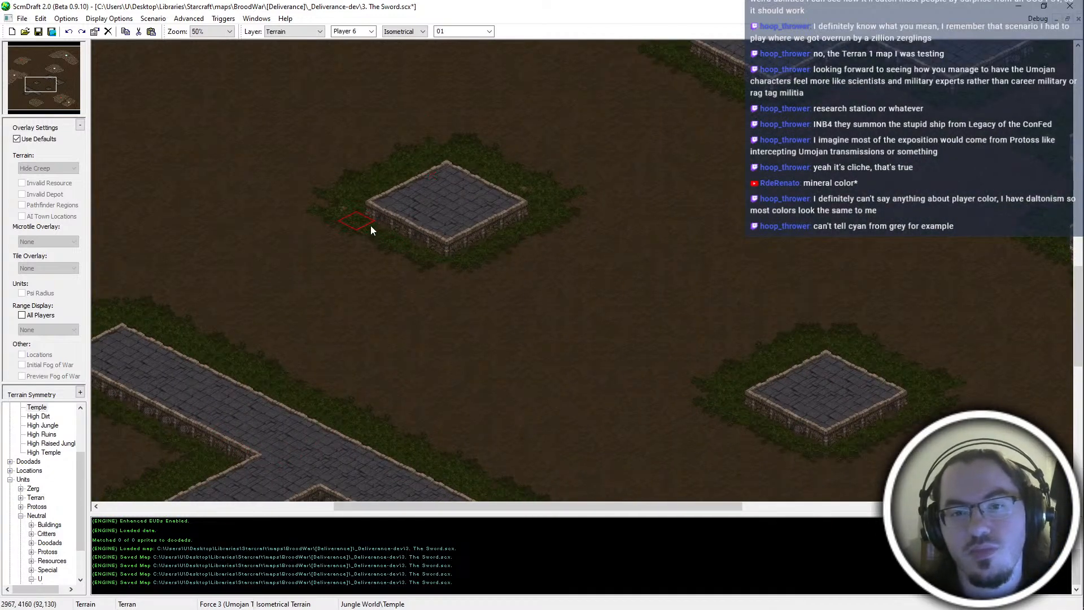
drag(385, 213, 344, 230)
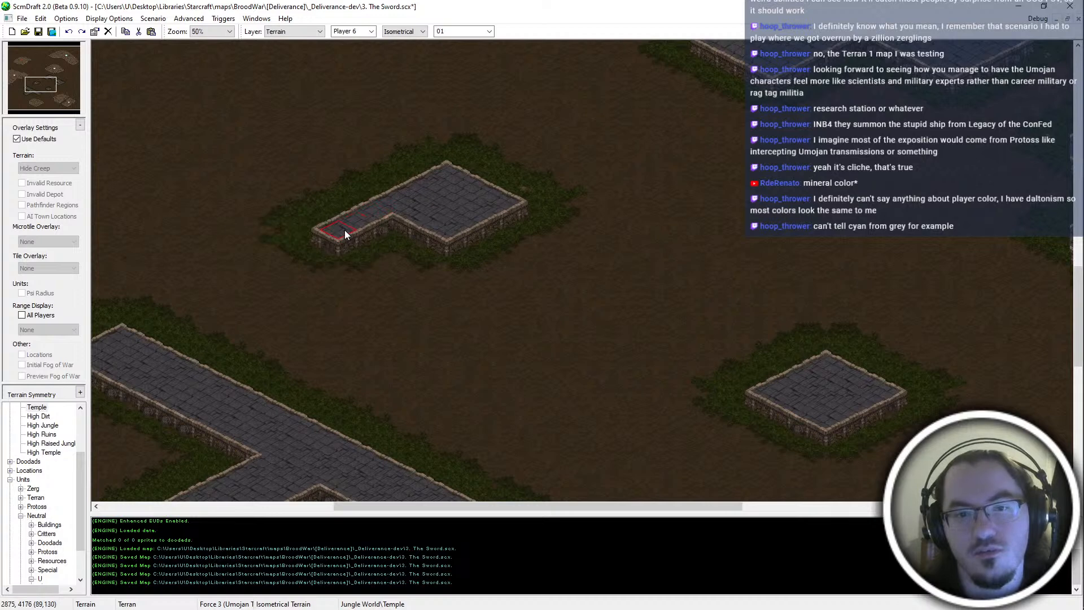
mouse_move(450, 173)
mouse_down()
mouse_move(501, 153)
mouse_move(439, 208)
mouse_up()
scroll(469, 32, down, 2)
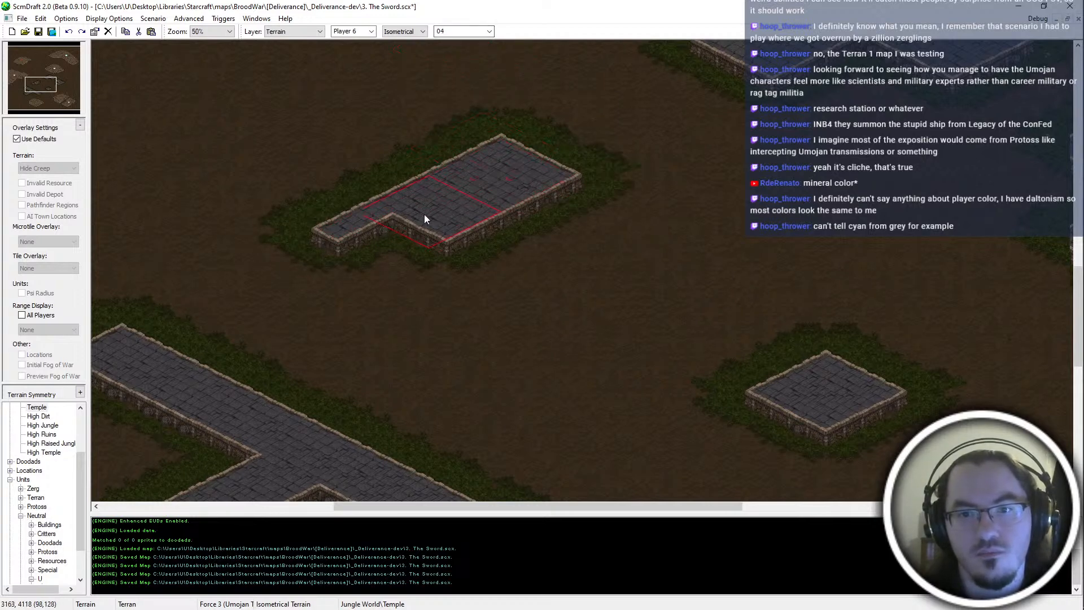
click(402, 232)
middle_drag(600, 284, 791, 414)
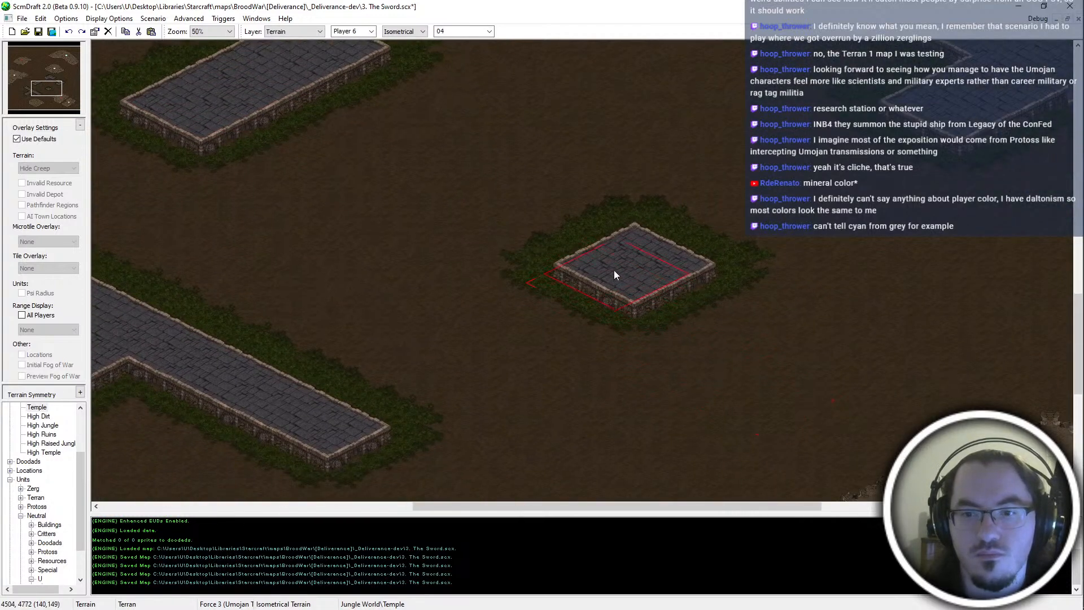
click(585, 283)
middle_drag(617, 309, 570, 180)
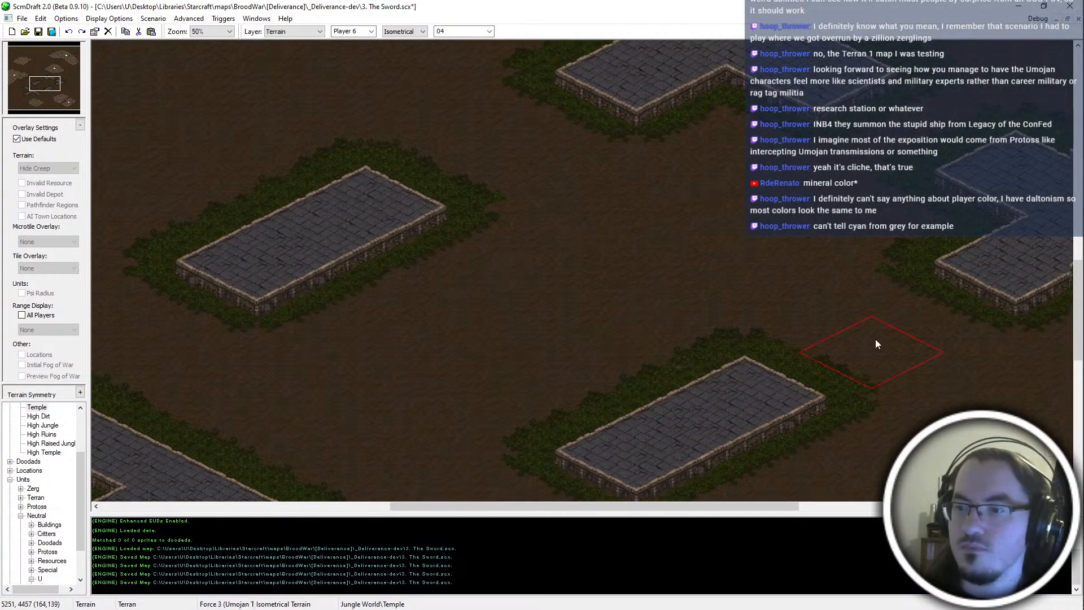
With brush size 02, thicken both ends of the two rectangular Temple platforms on the sides facing each other
ctrl+scroll(779, 355, down, 1)
ctrl+scroll(607, 286, up, 1)
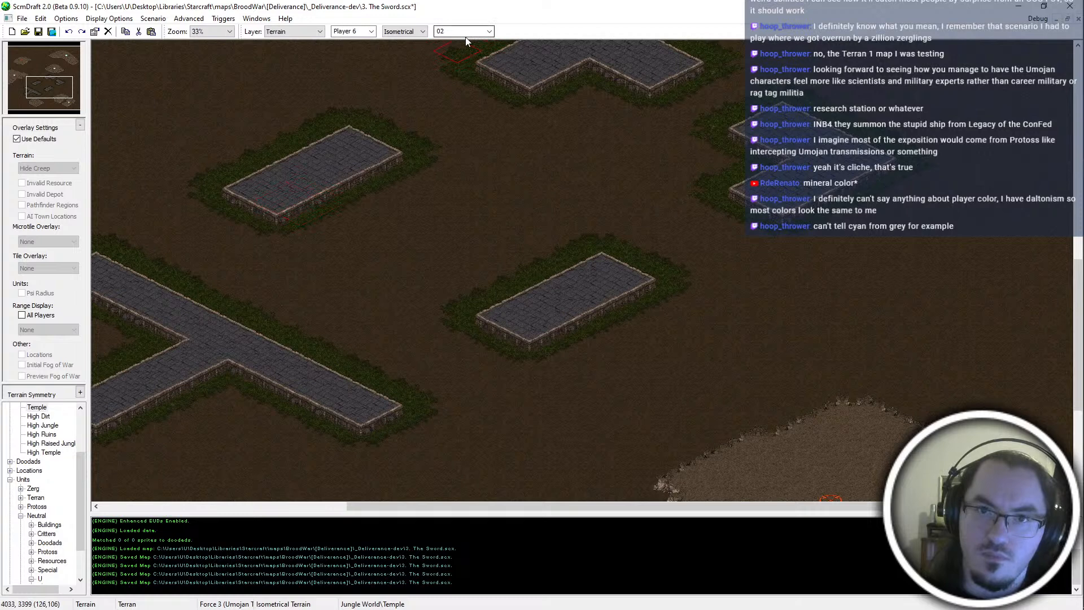
scroll(466, 35, up, 1)
click(288, 206)
click(386, 159)
click(599, 265)
click(493, 306)
middle_drag(548, 370, 601, 394)
ctrl+scroll(568, 281, up, 1)
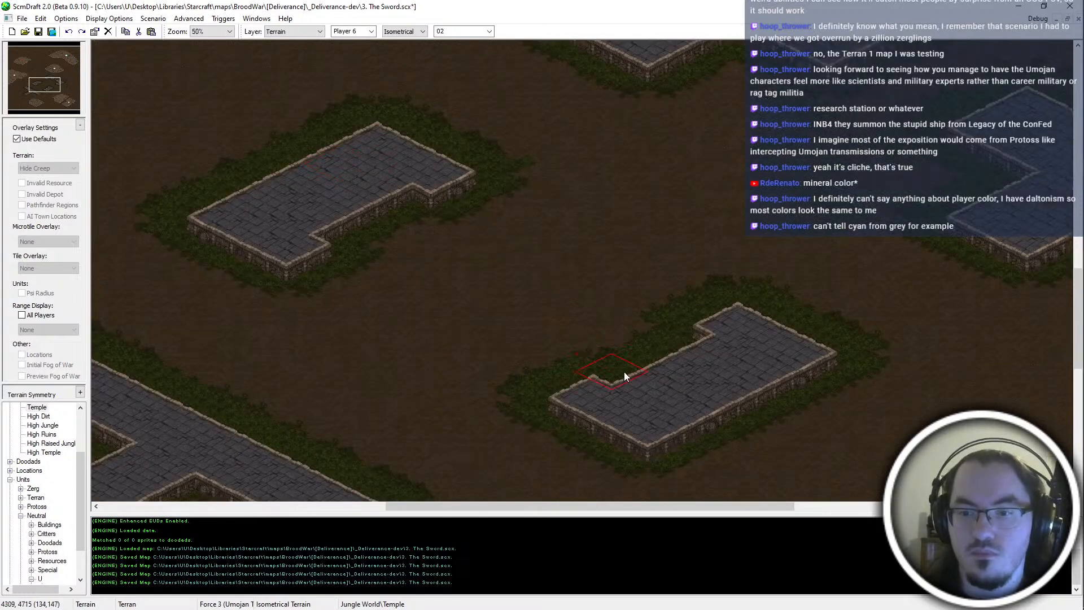
With brush size 01, add small Temple steps at both ends of the two rectangular platforms on their outer sides
middle_drag(319, 445, 424, 397)
middle_drag(751, 47, 735, 64)
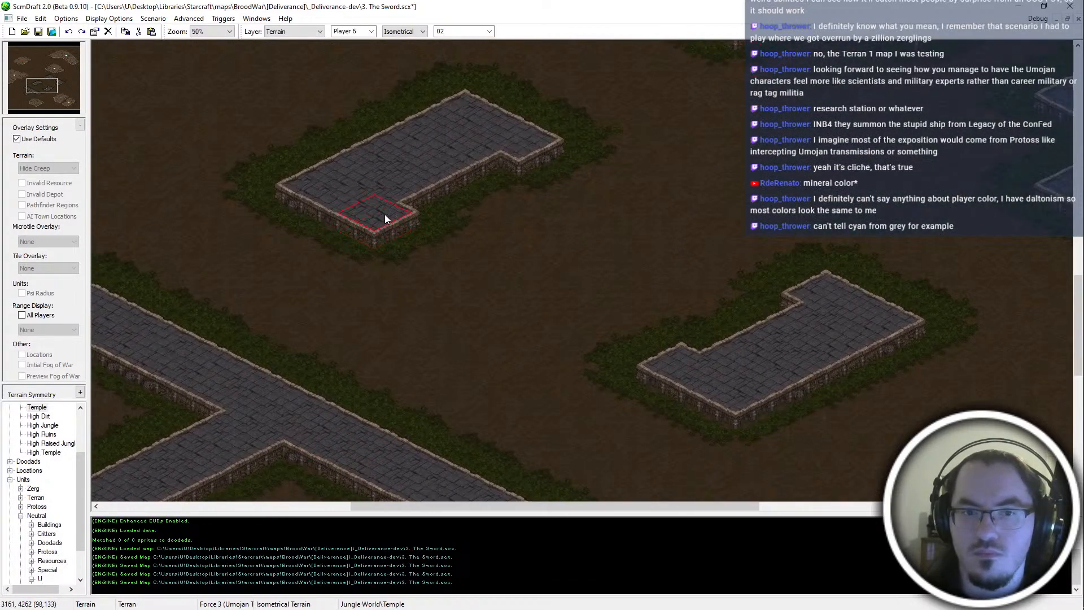
click(456, 32)
click(453, 42)
click(293, 210)
click(289, 204)
click(496, 105)
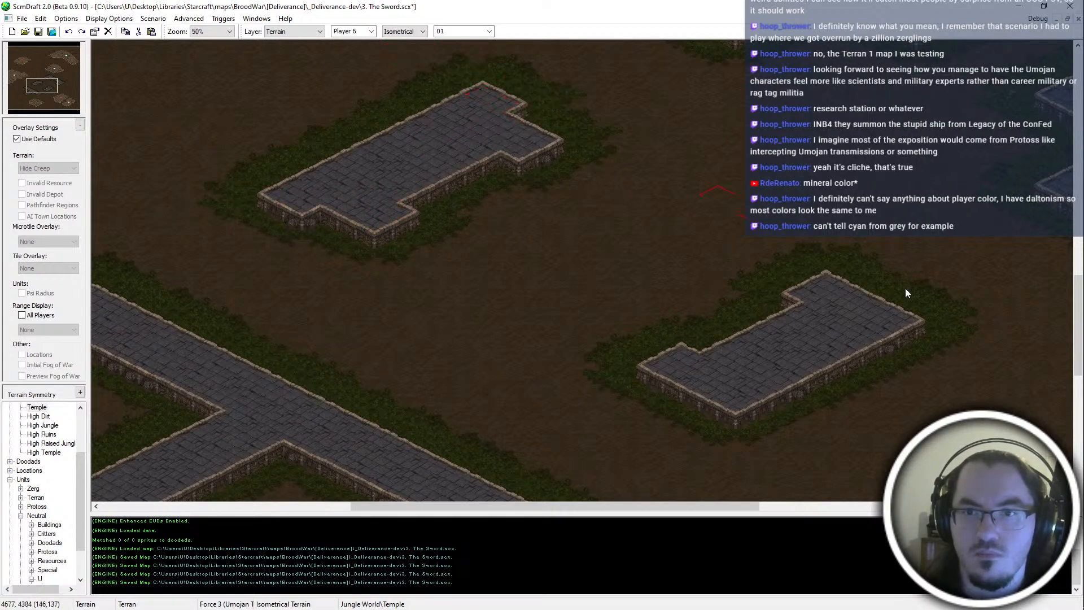
click(916, 313)
click(709, 409)
Add small brush-size 01 Temple steps to the outer sides of both ends of the first L-shaped platform
middle_drag(661, 324, 644, 348)
middle_drag(1015, 244, 820, 295)
ctrl+scroll(583, 313, down, 1)
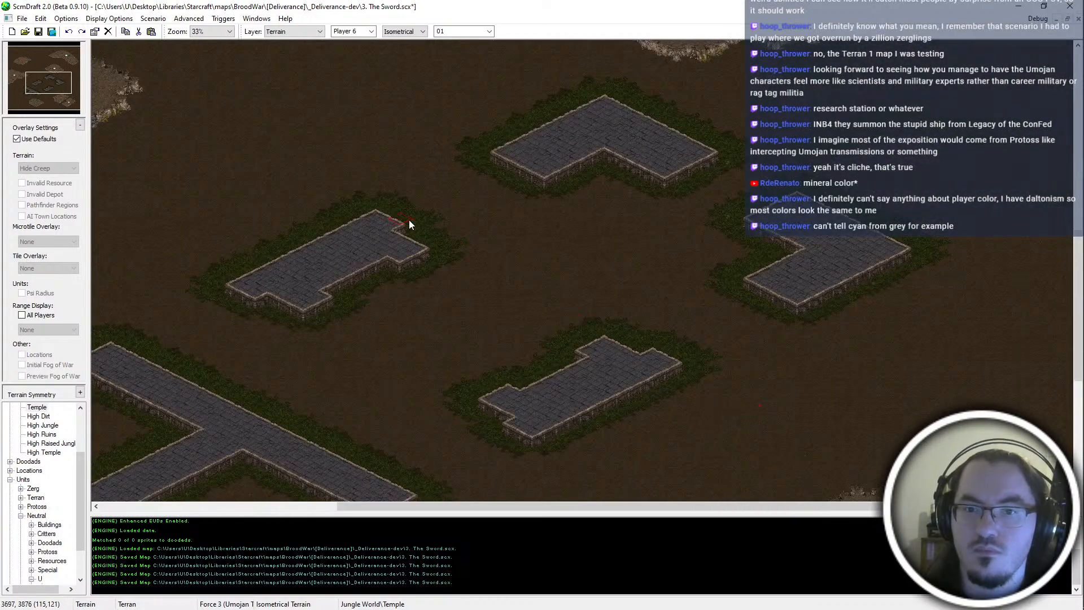
click(714, 166)
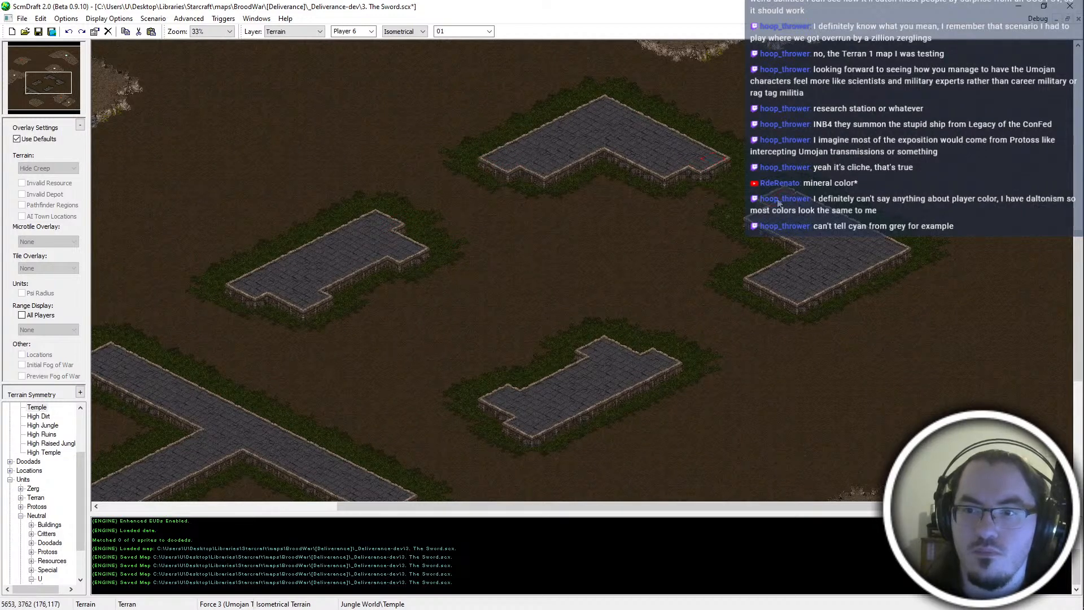
Widen the three arm ends of the T-shaped stone platform with small Temple steps on both sides
middle_drag(753, 313, 551, 417)
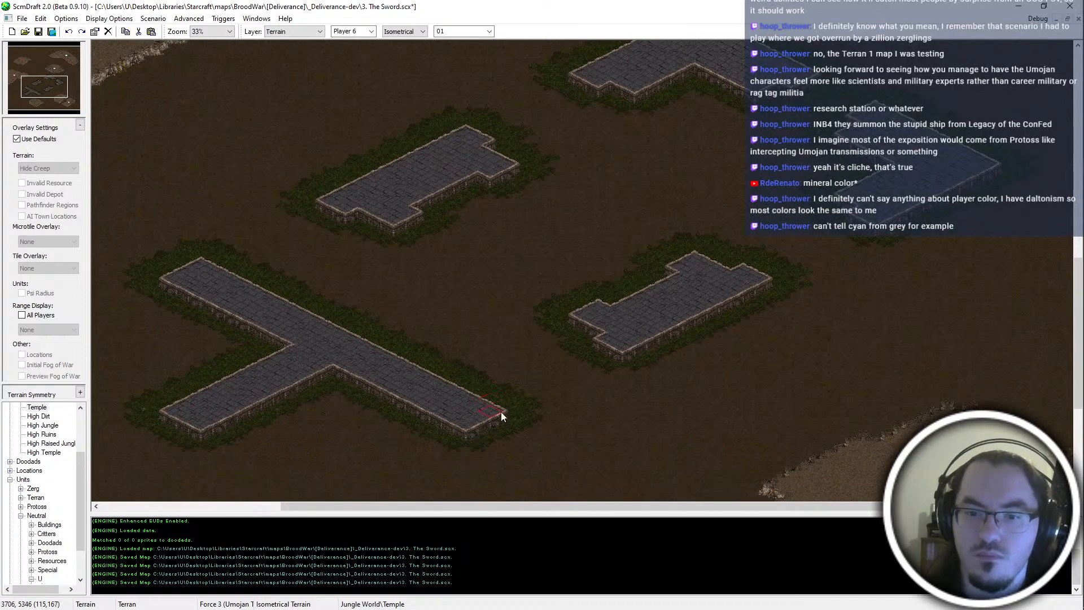
middle_drag(495, 395, 444, 344)
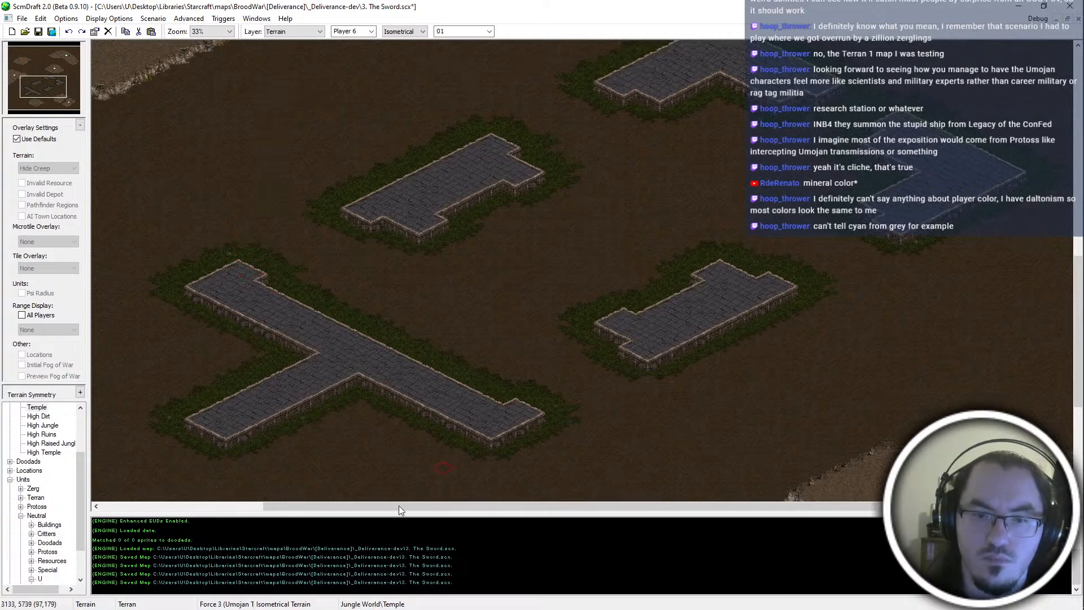
middle_drag(445, 476, 490, 426)
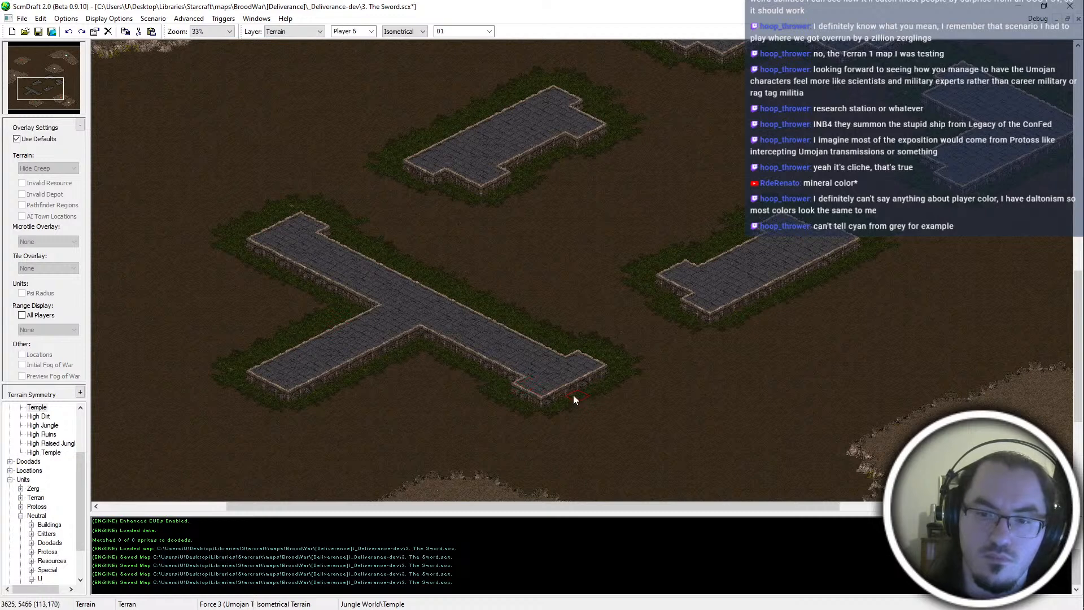
click(253, 249)
click(263, 367)
click(309, 387)
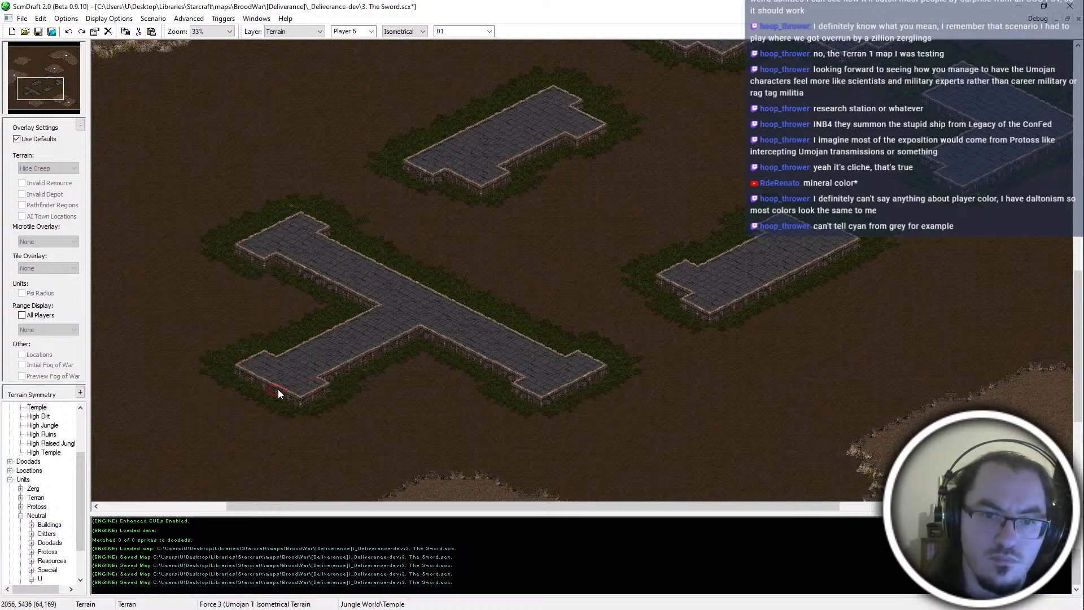
Widen the T-shaped stone platform's junction along its northeast side with small Temple pieces
middle_drag(380, 428, 466, 374)
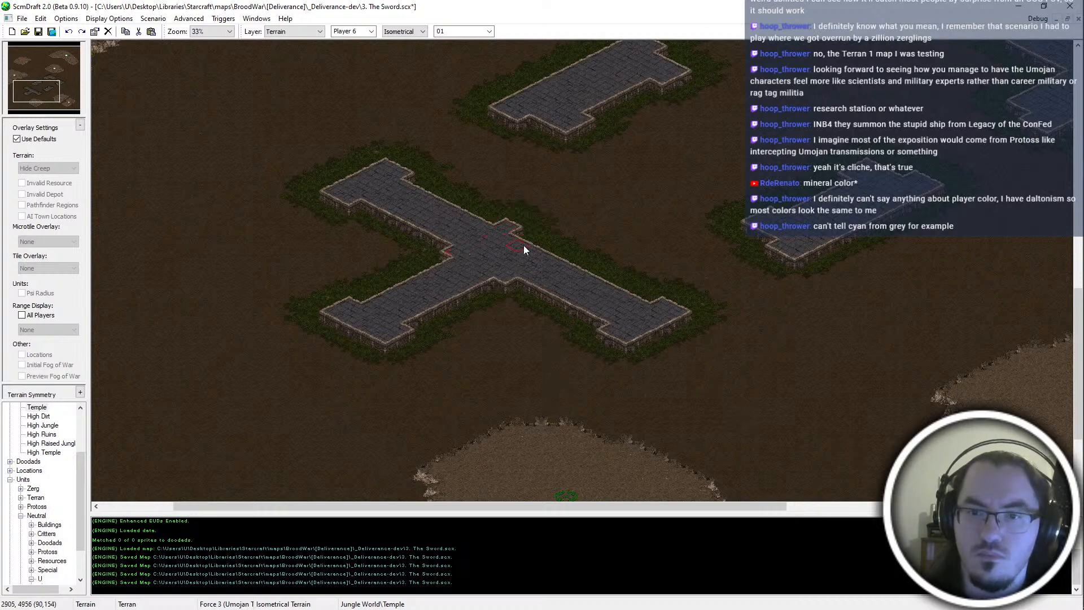
click(550, 255)
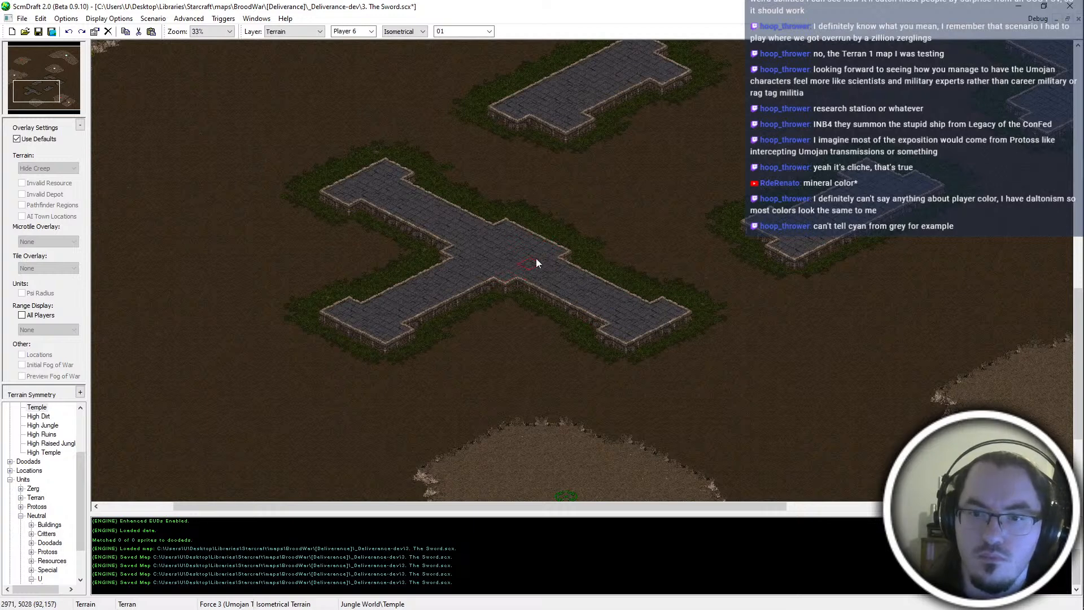
middle_drag(638, 194, 547, 251)
scroll(547, 252, down, 1)
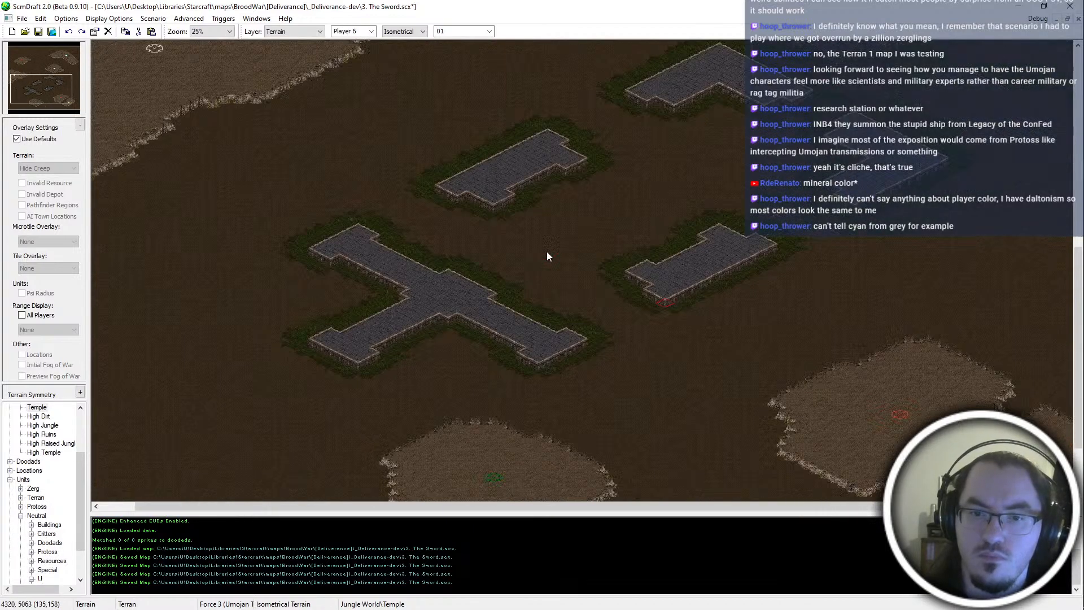
Save the map
key(ctrl+s)
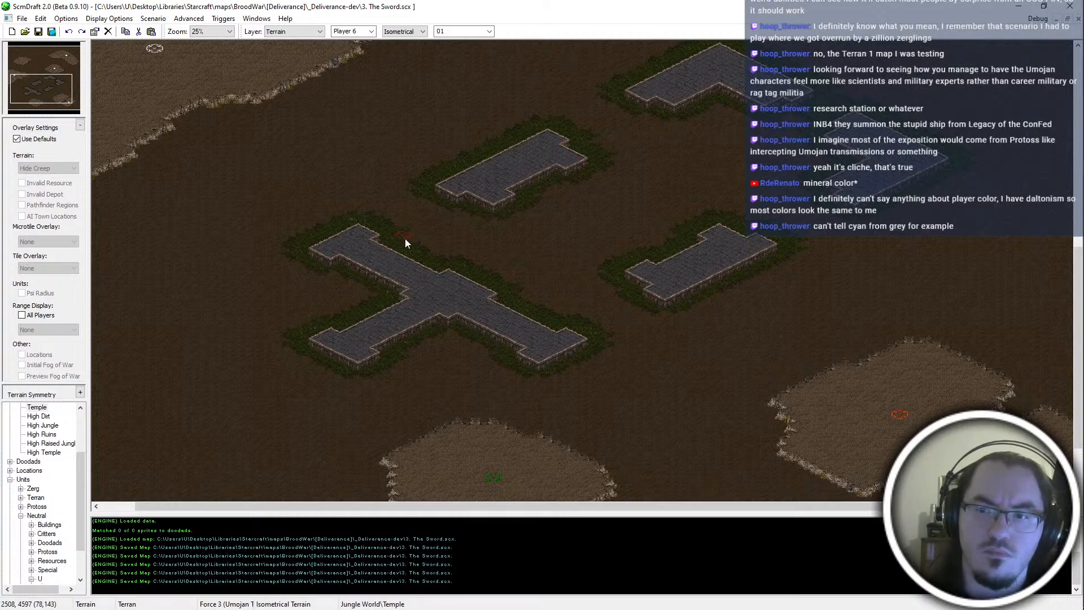
Examine the Start Location plateaus and the open ground around the central stone platforms across the map
drag(23, 82, 64, 88)
middle_drag(406, 334, 365, 371)
middle_drag(349, 187, 309, 317)
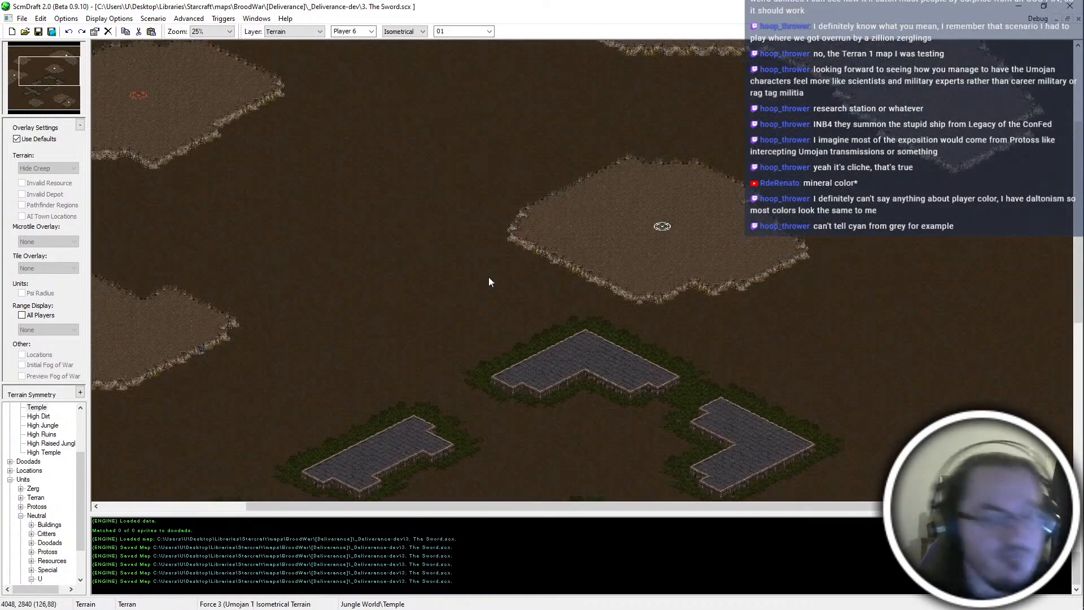
middle_drag(846, 85, 842, 93)
ctrl+scroll(733, 144, up, 1)
middle_drag(548, 86, 702, 221)
middle_drag(1044, 197, 809, 295)
ctrl+scroll(809, 295, down, 1)
middle_drag(818, 345, 780, 276)
middle_drag(567, 435, 708, 372)
middle_drag(287, 455, 305, 445)
right_click(406, 212)
mouse_move(404, 308)
middle_down()
mouse_move(433, 5)
mouse_move(434, 17)
middle_up()
drag(34, 51, 360, 148)
scroll(547, 392, up, 2)
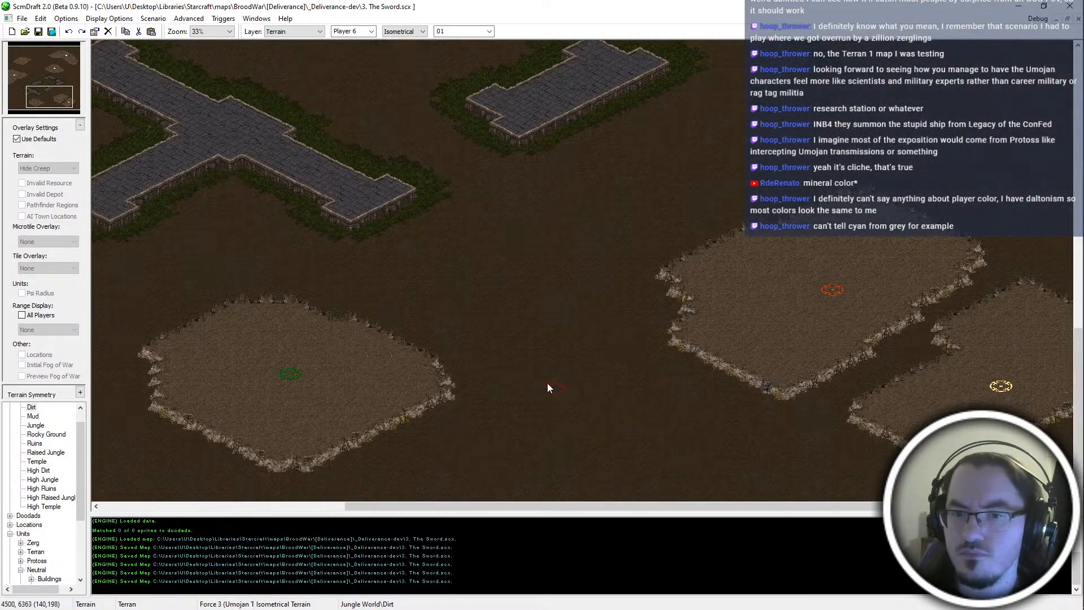
middle_drag(506, 316, 91, 145)
scroll(705, 243, down, 1)
middle_drag(735, 232, 356, 292)
scroll(366, 283, down, 1)
right_click(486, 371)
scroll(486, 371, up, 2)
mouse_move(484, 369)
middle_down()
mouse_move(215, 197)
mouse_move(423, 303)
mouse_move(443, 82)
middle_up()
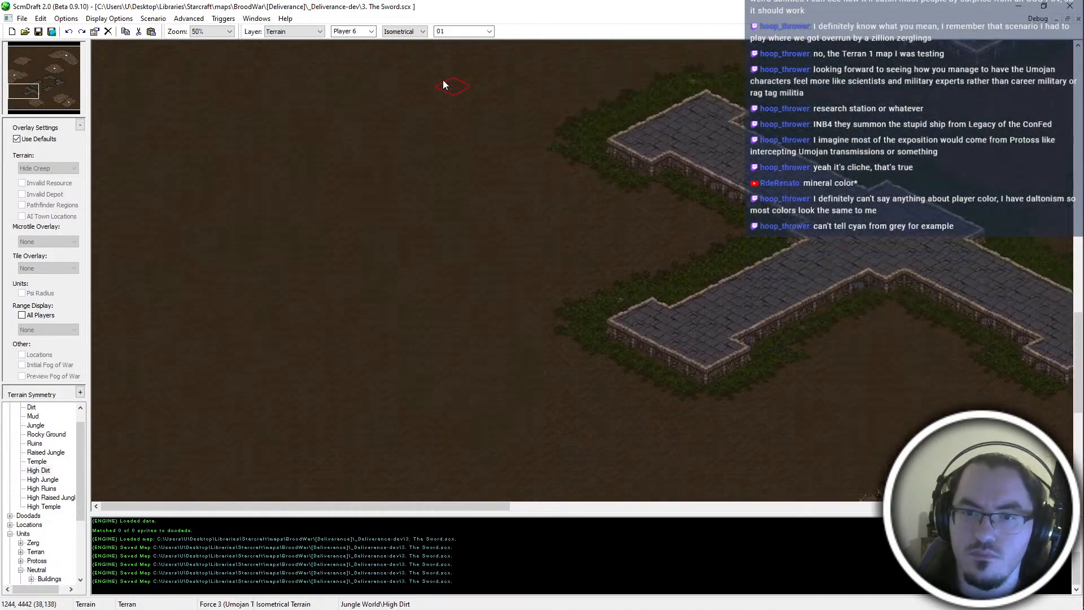
scroll(638, 317, down, 2)
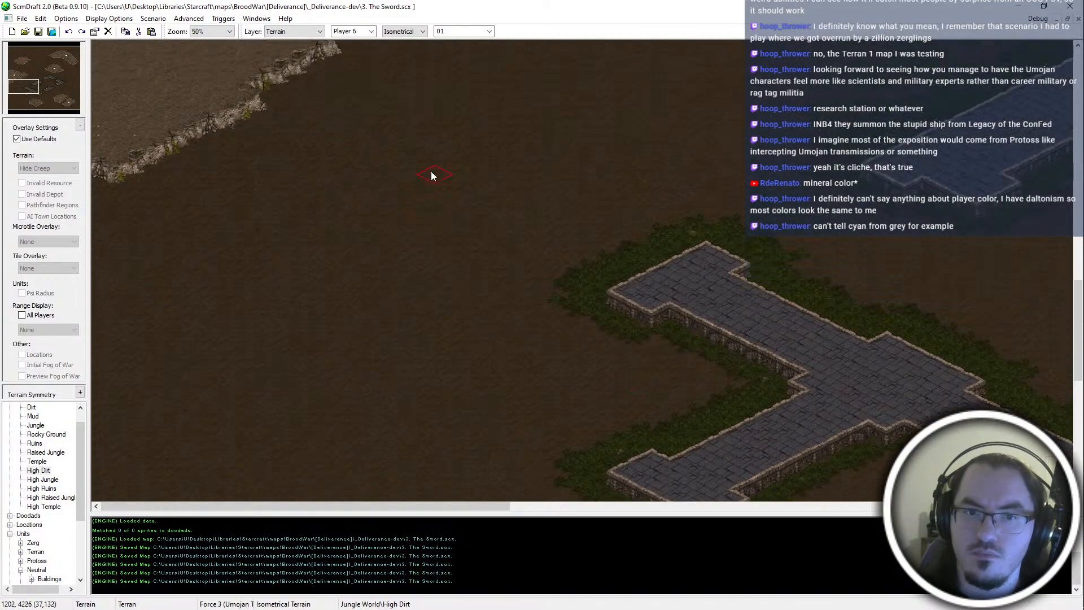
right_click(530, 223)
middle_drag(530, 223, 979, 15)
scroll(756, 251, up, 1)
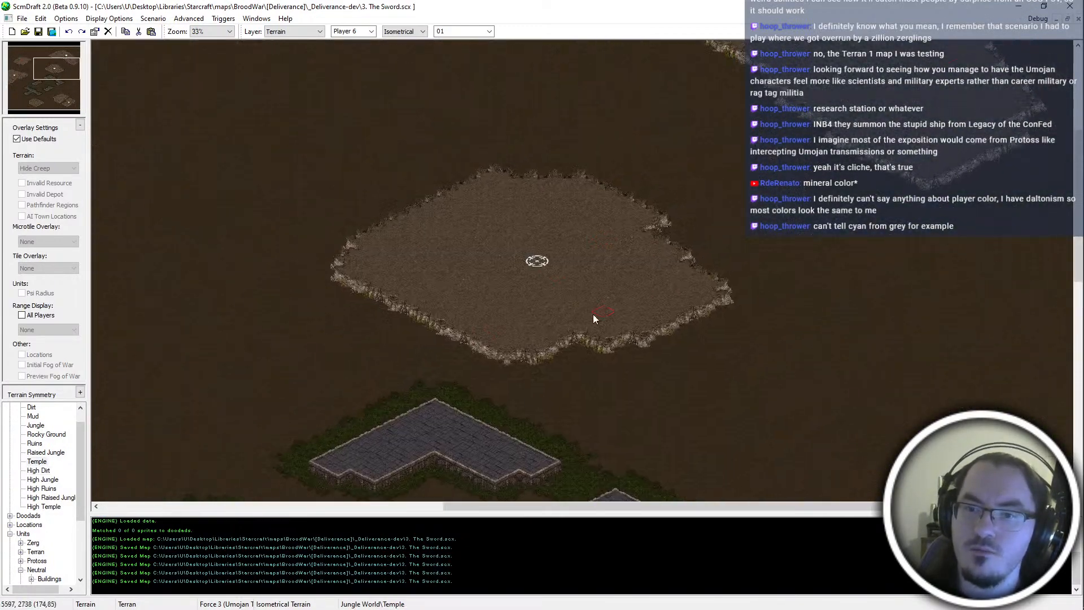
With brush size 01, paint a Temple wall along the southeast, northeast and northwest sides of the white Start Location's plateau
scroll(567, 329, up, 1)
middle_drag(397, 446, 407, 421)
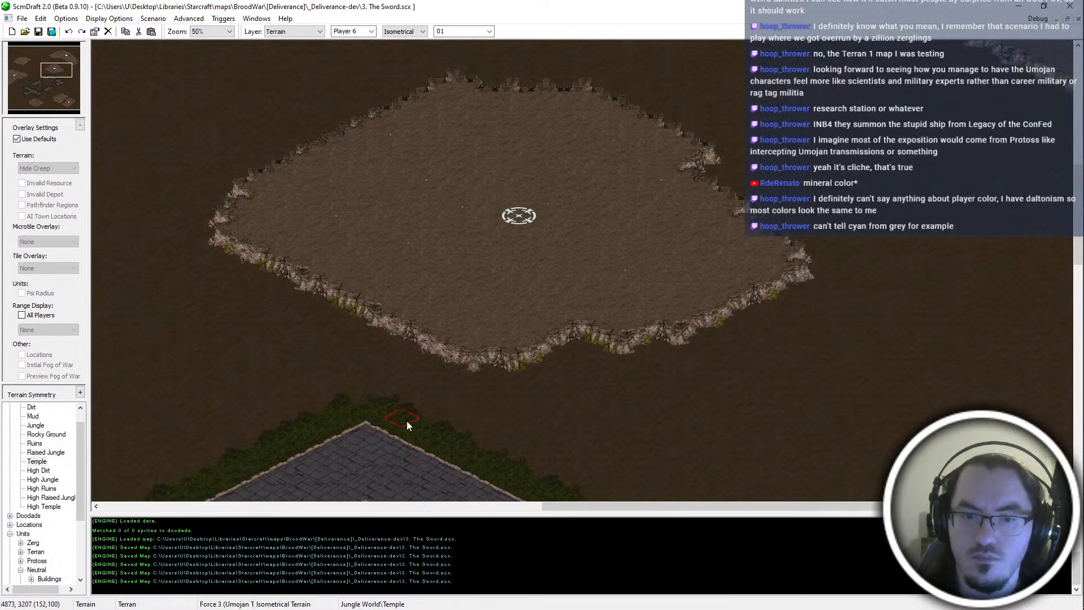
click(516, 367)
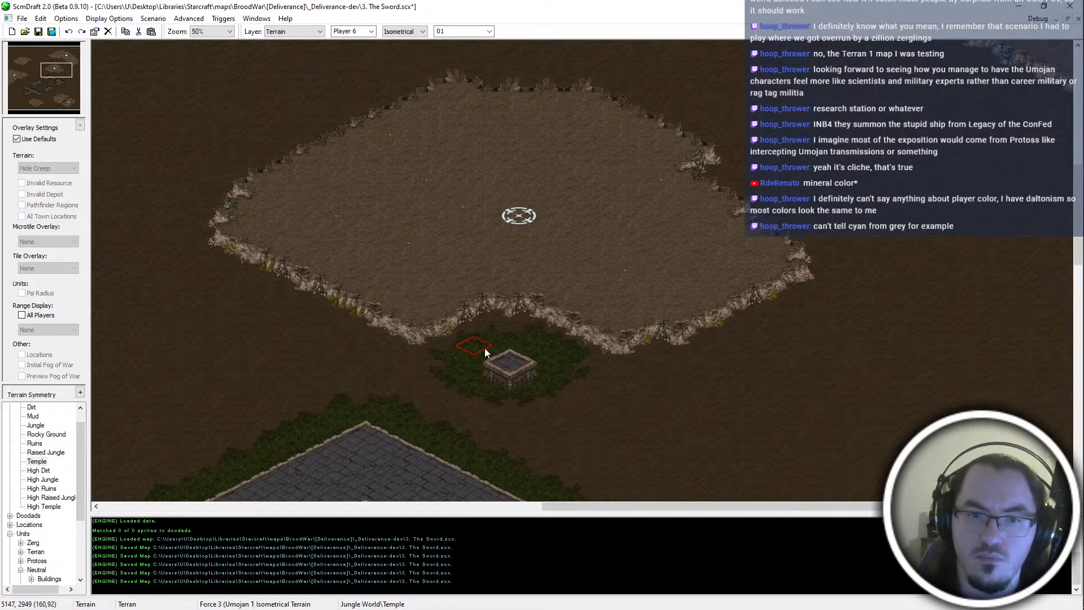
drag(545, 346, 725, 257)
middle_drag(660, 364, 627, 420)
scroll(677, 306, down, 2)
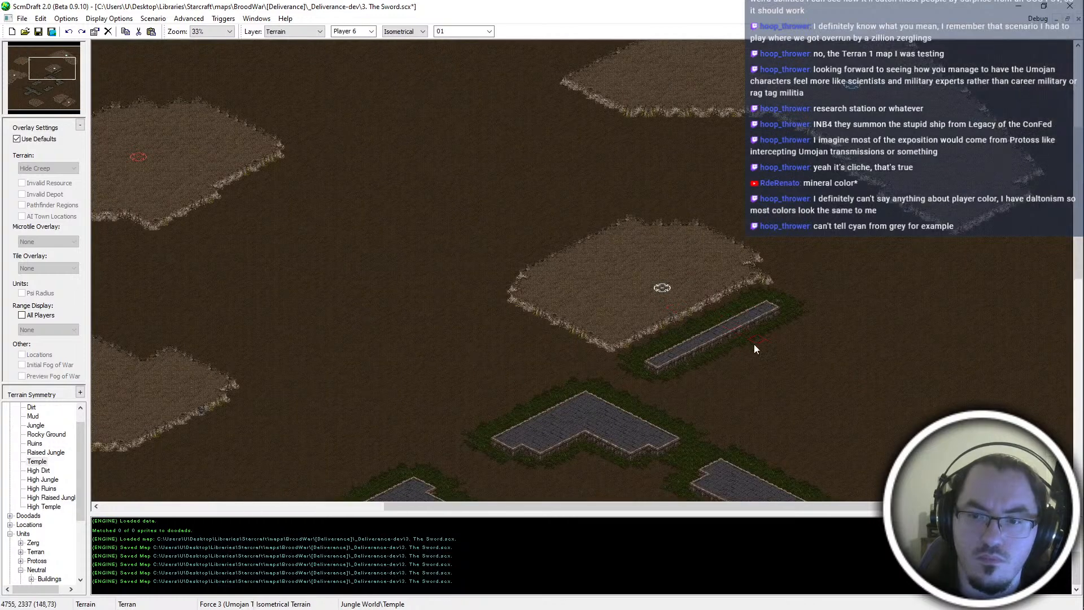
scroll(754, 344, up, 1)
mouse_move(784, 289)
mouse_down()
mouse_move(823, 273)
mouse_move(618, 171)
mouse_move(438, 269)
mouse_up()
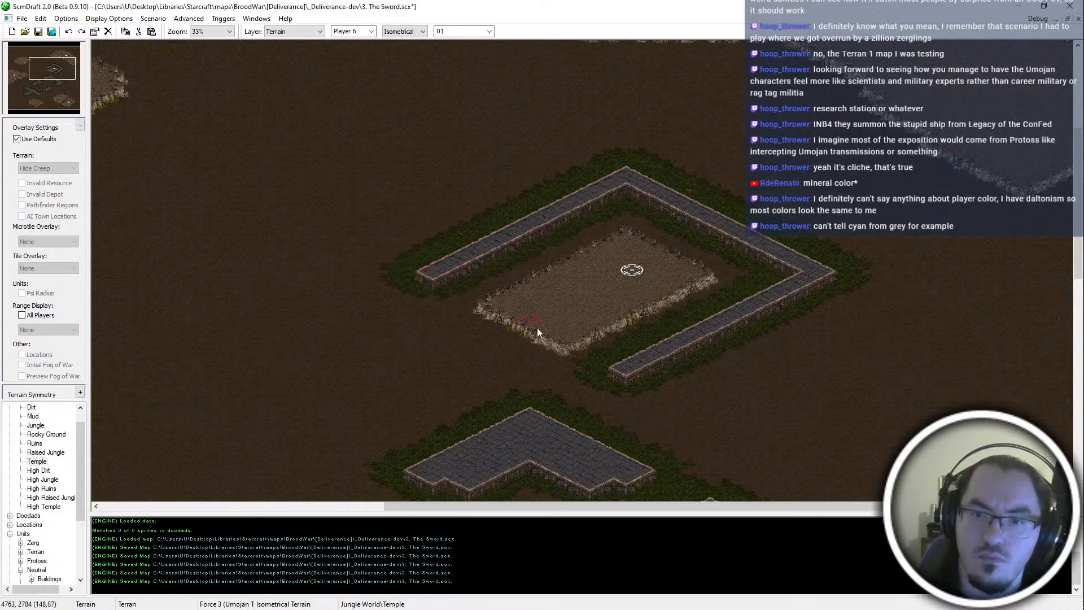
Undo a trial Temple wall on the southwest side and replace the High Dirt around the white Start Location with Dirt
drag(616, 370, 589, 353)
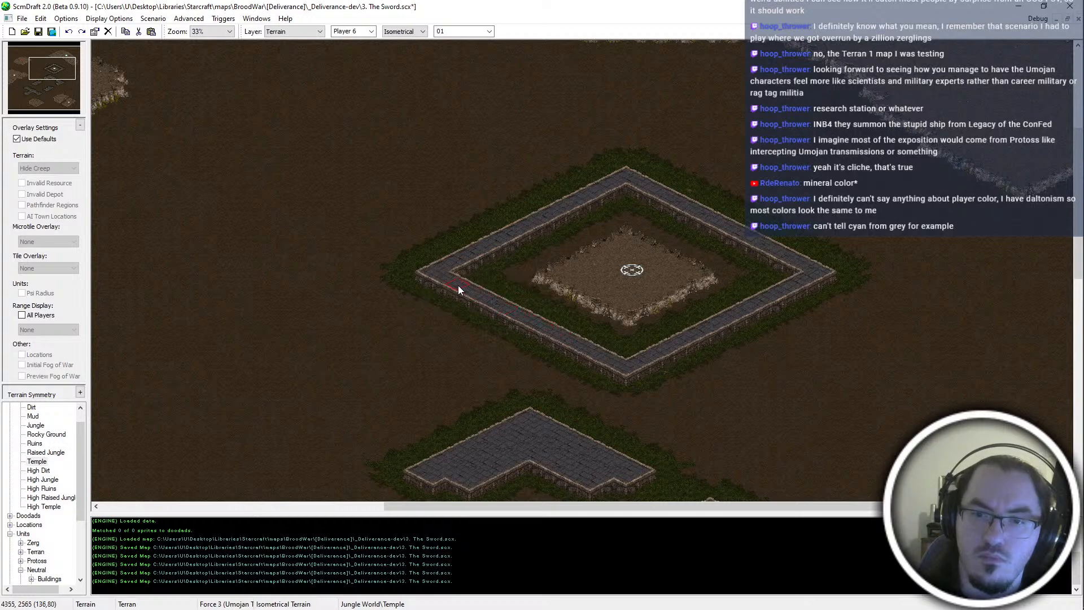
key(ctrl+z)
right_click(520, 319)
mouse_move(508, 311)
mouse_down()
mouse_move(495, 302)
mouse_move(615, 246)
mouse_move(673, 269)
mouse_up()
mouse_move(550, 335)
mouse_down()
mouse_move(609, 279)
mouse_move(614, 259)
mouse_move(574, 309)
mouse_up()
middle_drag(417, 364, 858, 544)
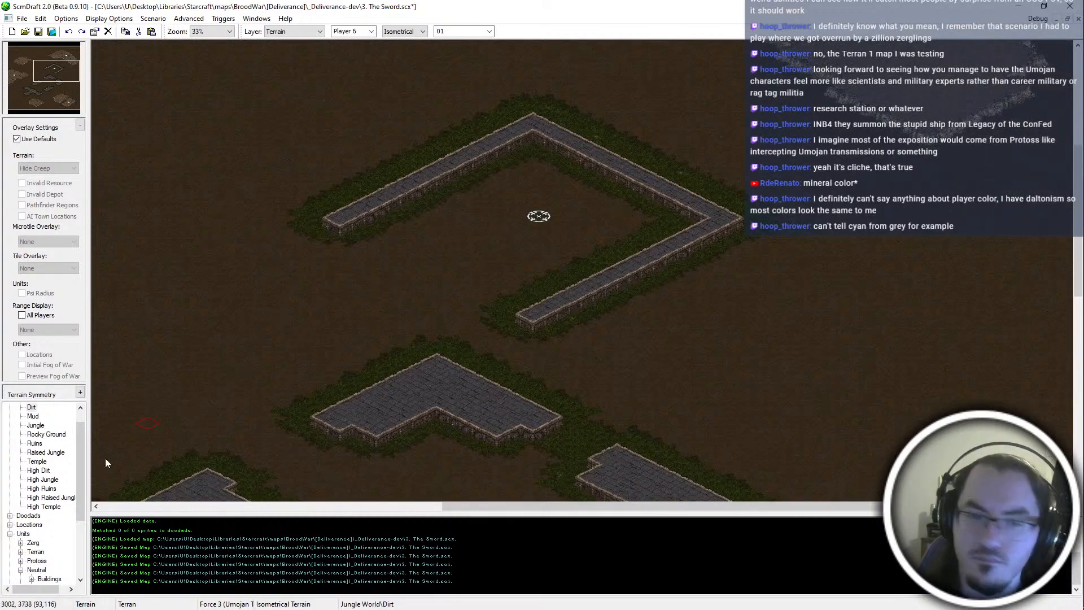
With brush size 05, paint Jungle inside the Temple wall and over the ground to its west and northwest
click(43, 489)
click(39, 470)
click(40, 480)
click(33, 451)
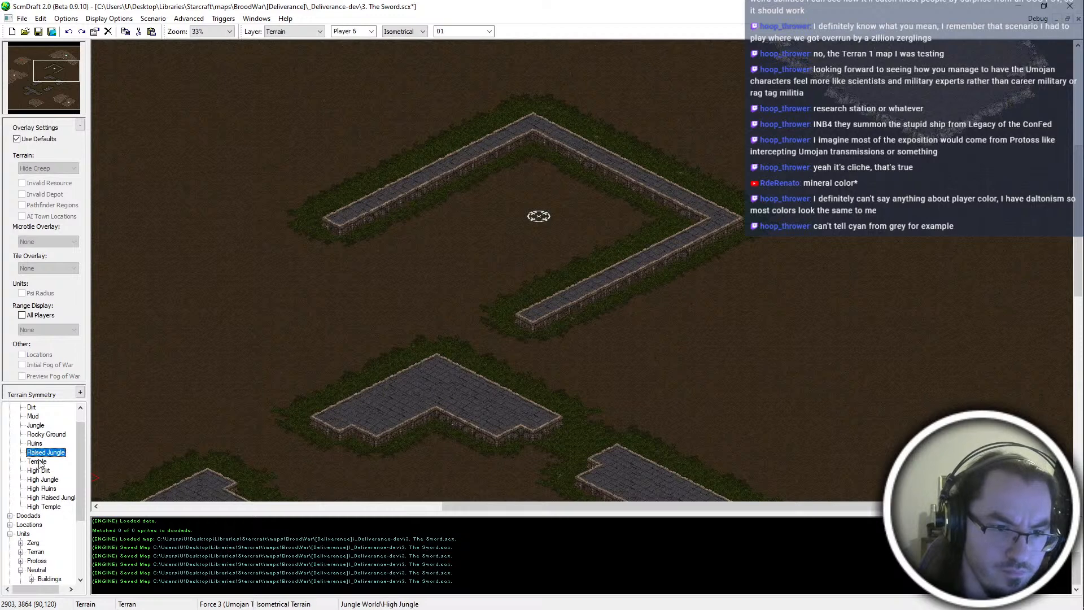
click(40, 425)
scroll(683, 150, up, 1)
middle_drag(635, 343, 498, 259)
click(464, 31)
click(456, 71)
mouse_move(272, 358)
mouse_down()
mouse_move(351, 427)
mouse_move(430, 367)
mouse_move(580, 295)
mouse_move(404, 307)
mouse_up()
scroll(364, 325, down, 2)
mouse_move(486, 355)
mouse_down()
mouse_move(425, 273)
mouse_move(459, 284)
mouse_move(541, 234)
mouse_move(543, 244)
mouse_up()
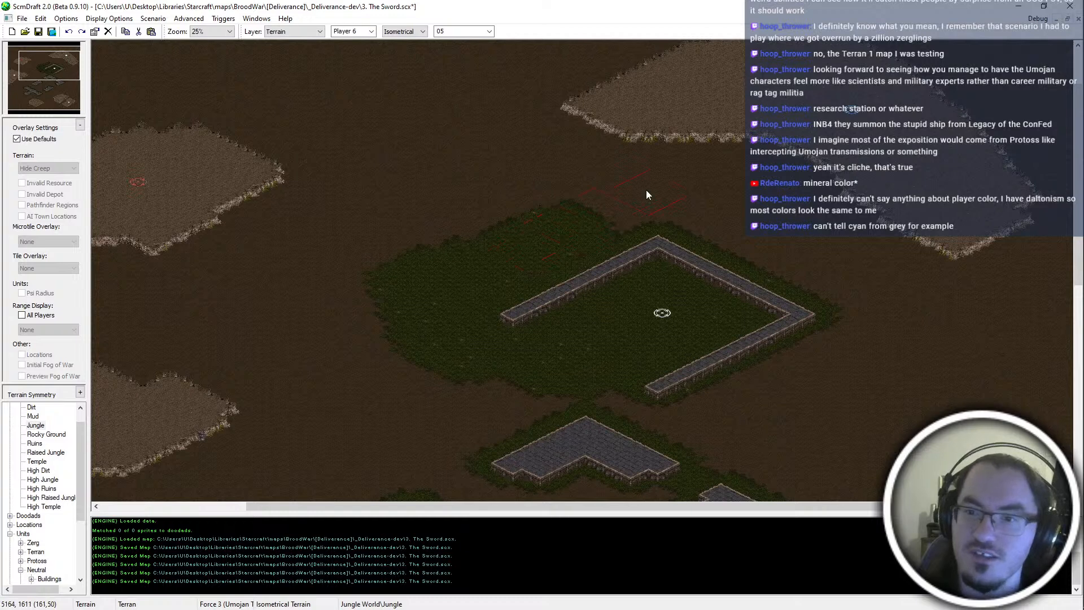
Extend the Jungle around the north, east and south of the Temple wall, filling the small southern gap with brush size 02
drag(647, 194, 609, 209)
mouse_move(697, 202)
mouse_down()
mouse_move(848, 296)
mouse_move(910, 359)
mouse_move(733, 402)
mouse_move(707, 421)
mouse_move(737, 452)
mouse_move(856, 429)
mouse_move(826, 420)
mouse_up()
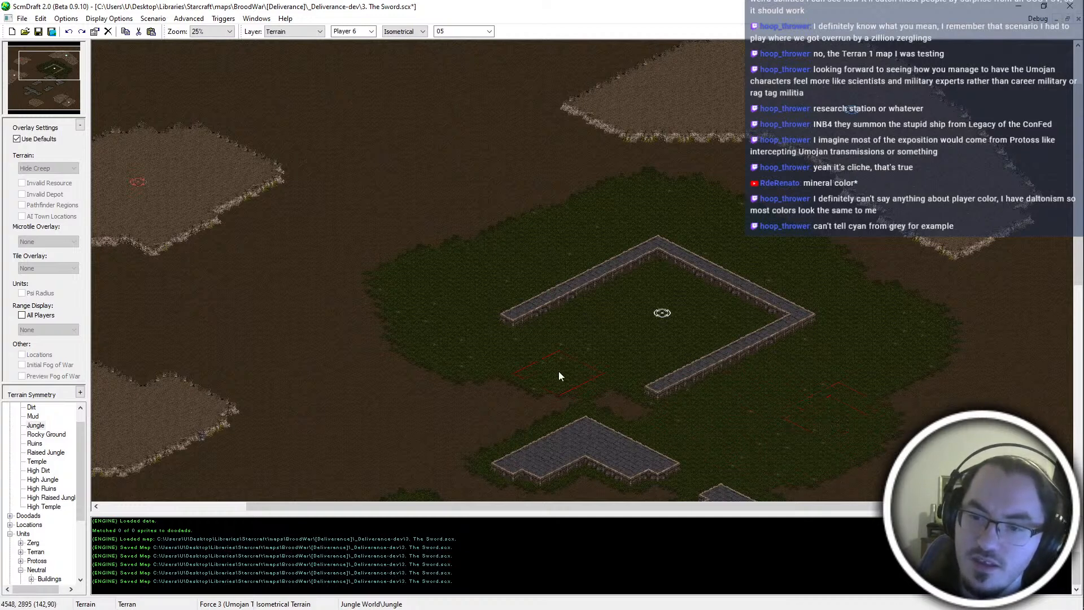
mouse_move(437, 441)
mouse_down()
mouse_move(449, 444)
mouse_move(348, 370)
mouse_up()
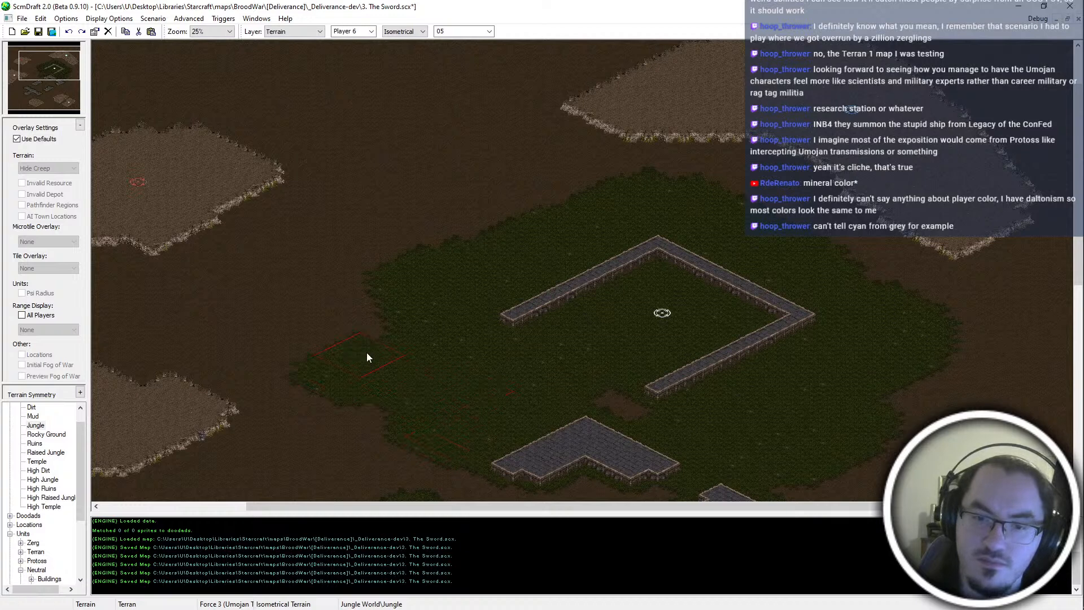
click(489, 31)
click(464, 50)
drag(628, 426, 598, 389)
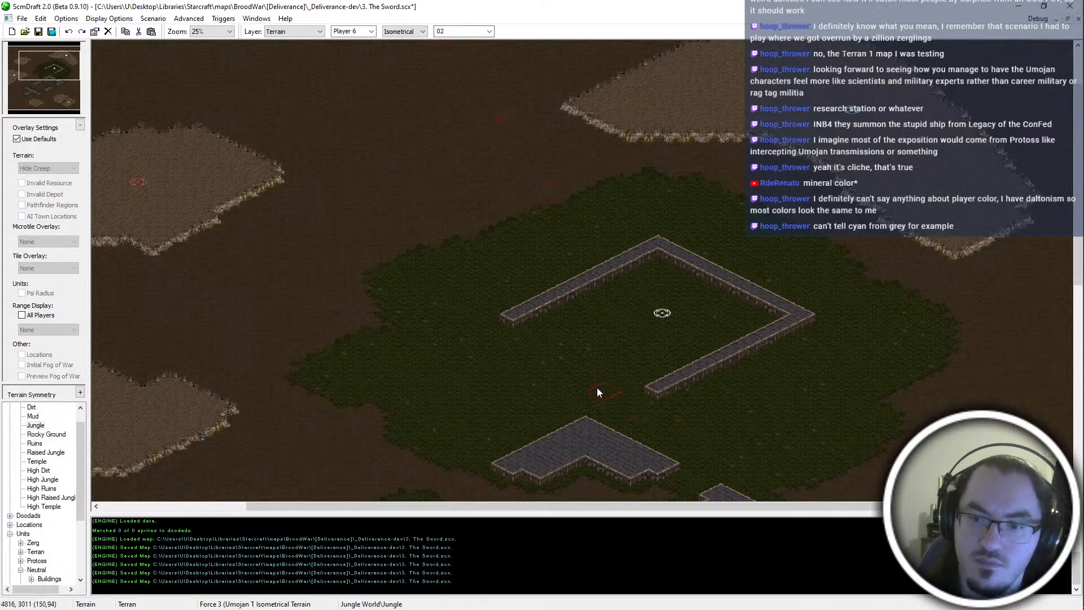
Paint Jungle over the Temple wall with brush size 02, leaving only the short V-shaped section at its north corner
scroll(505, 295, down, 1)
scroll(839, 361, down, 1)
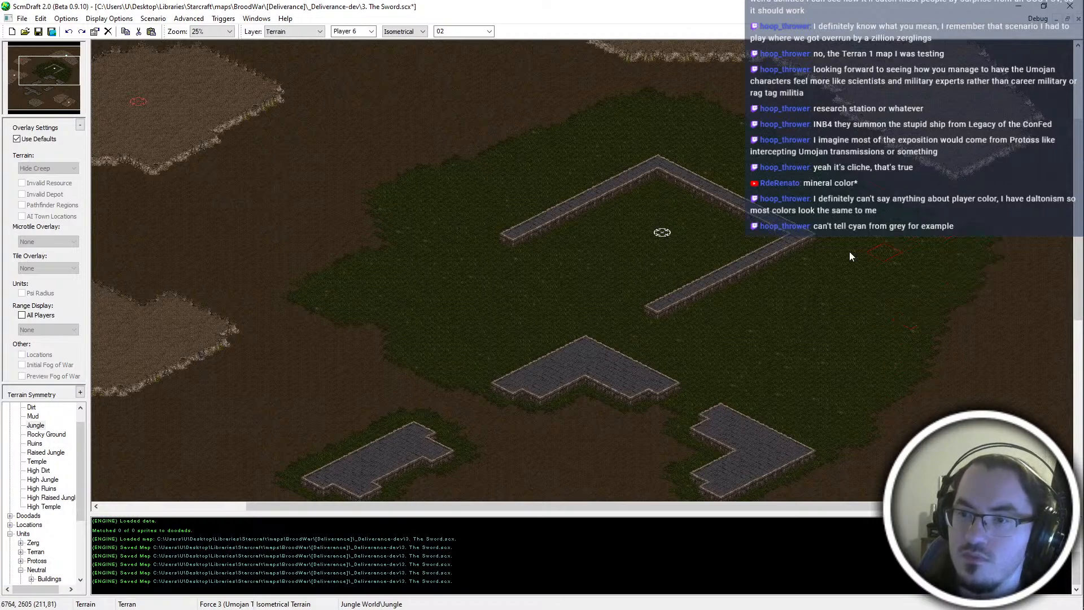
ctrl+scroll(791, 254, up, 1)
ctrl+scroll(808, 285, up, 1)
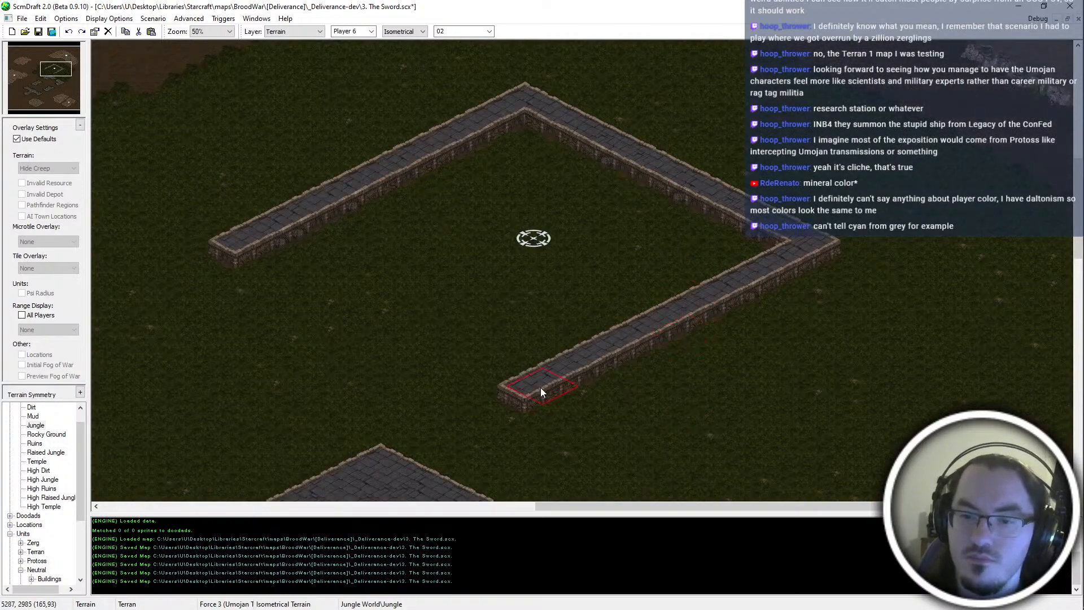
scroll(552, 349, down, 1)
ctrl+scroll(620, 435, up, 1)
scroll(626, 443, down, 1)
key(Up)
key(Up)
key(Up)
key(Up)
key(Up)
key(Up)
key(Up)
key(Left)
key(Left)
key(Left)
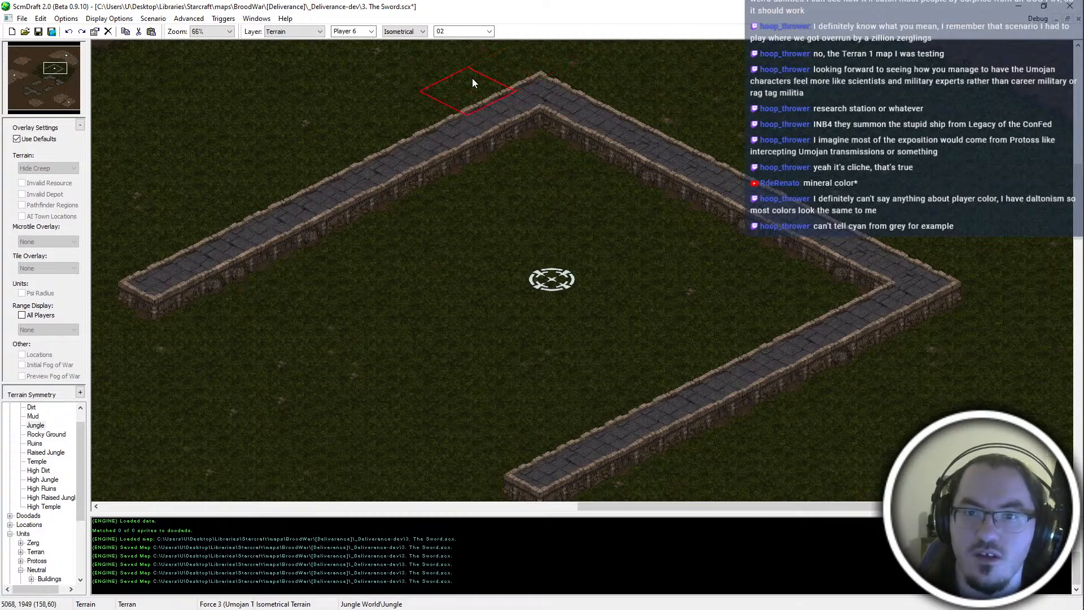
click(386, 163)
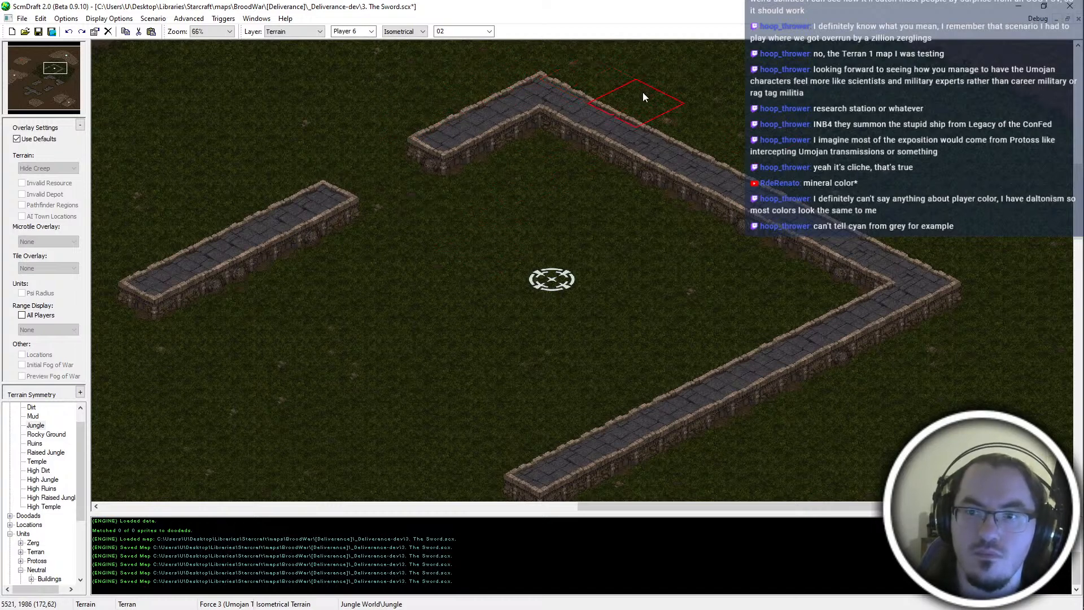
mouse_move(680, 165)
mouse_down()
mouse_move(723, 223)
mouse_move(679, 388)
mouse_move(545, 458)
mouse_move(275, 233)
mouse_move(355, 181)
mouse_up()
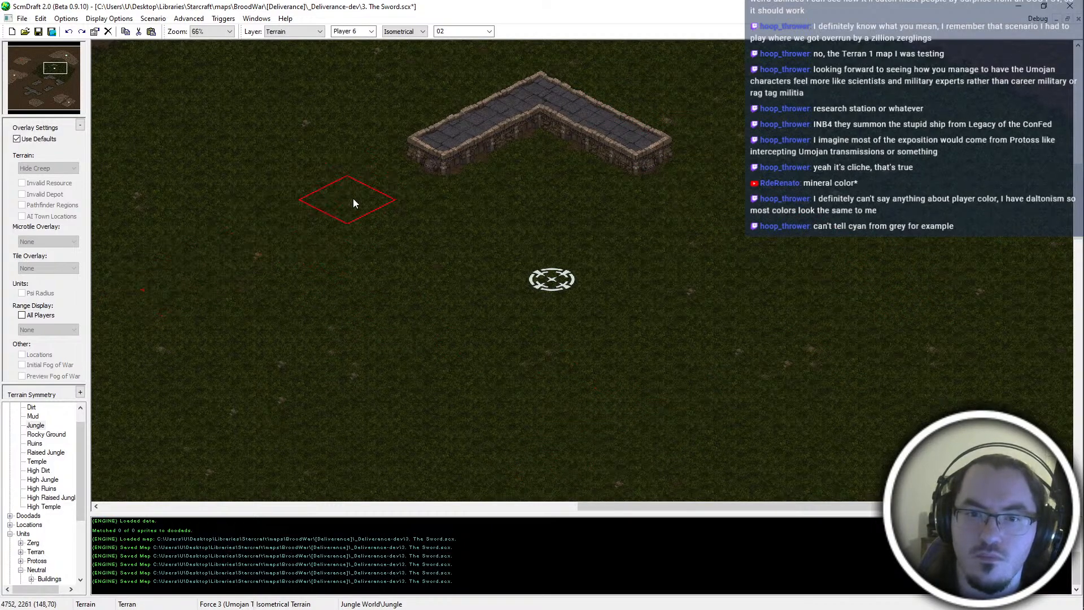
Examine the Jungle field around the white Start Location and the stone platforms south of it
ctrl+scroll(569, 315, down, 3)
ctrl+scroll(622, 280, up, 2)
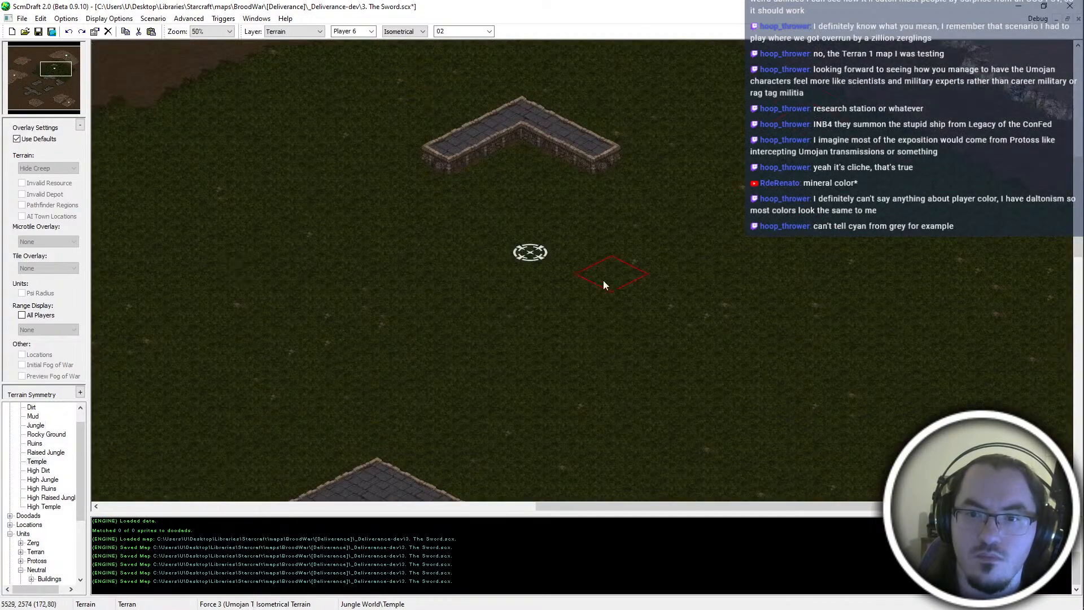
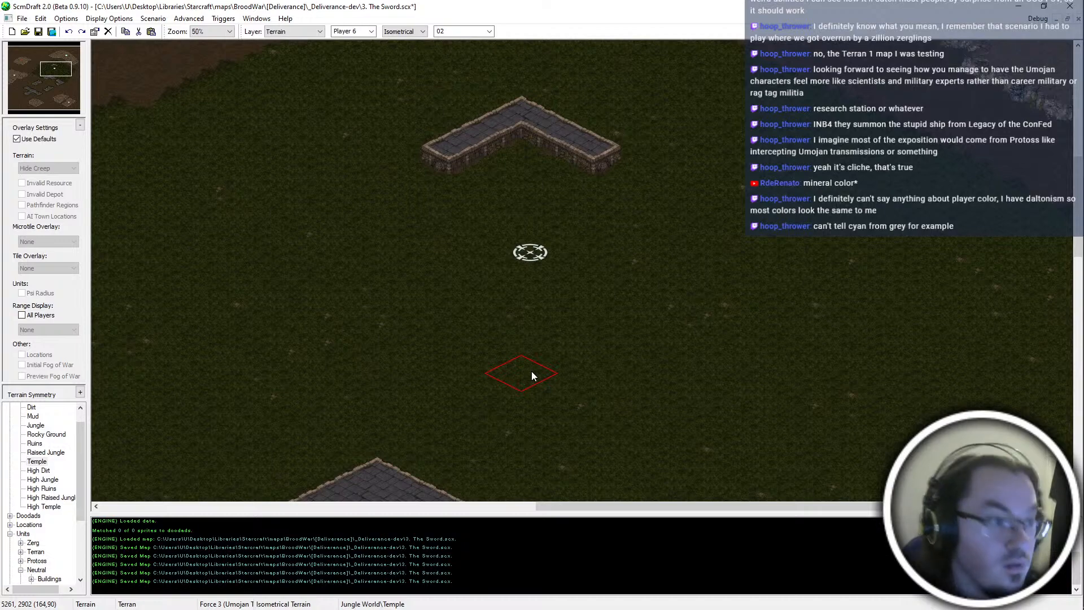
ctrl+scroll(551, 238, down, 2)
ctrl+scroll(667, 209, up, 1)
middle_drag(901, 44, 776, 181)
ctrl+scroll(555, 265, down, 1)
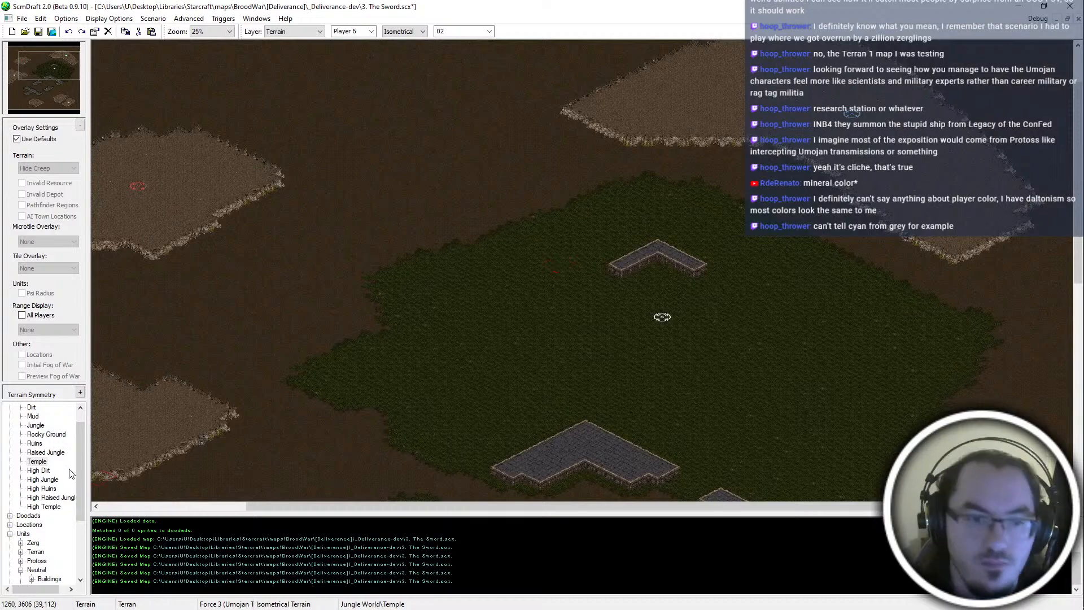
drag(69, 84, 62, 69)
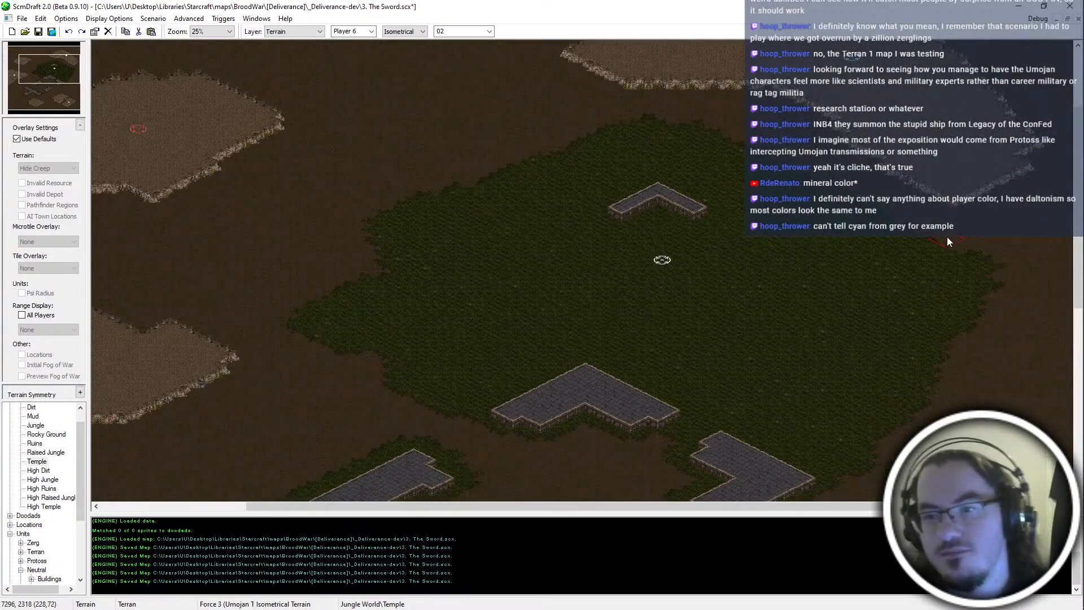
scroll(840, 540, down, 4)
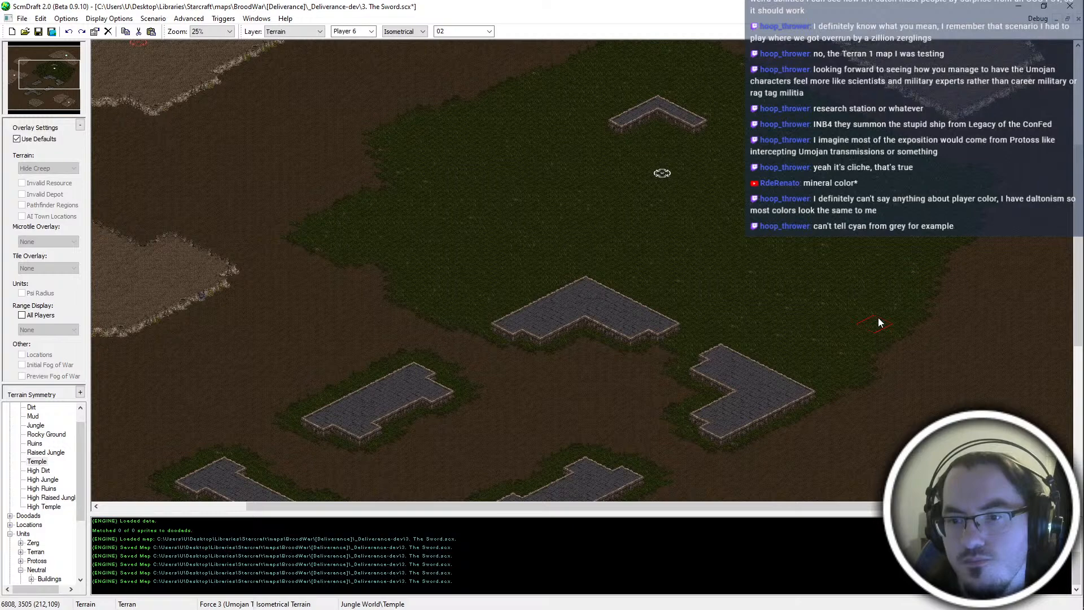
scroll(680, 454, down, 8)
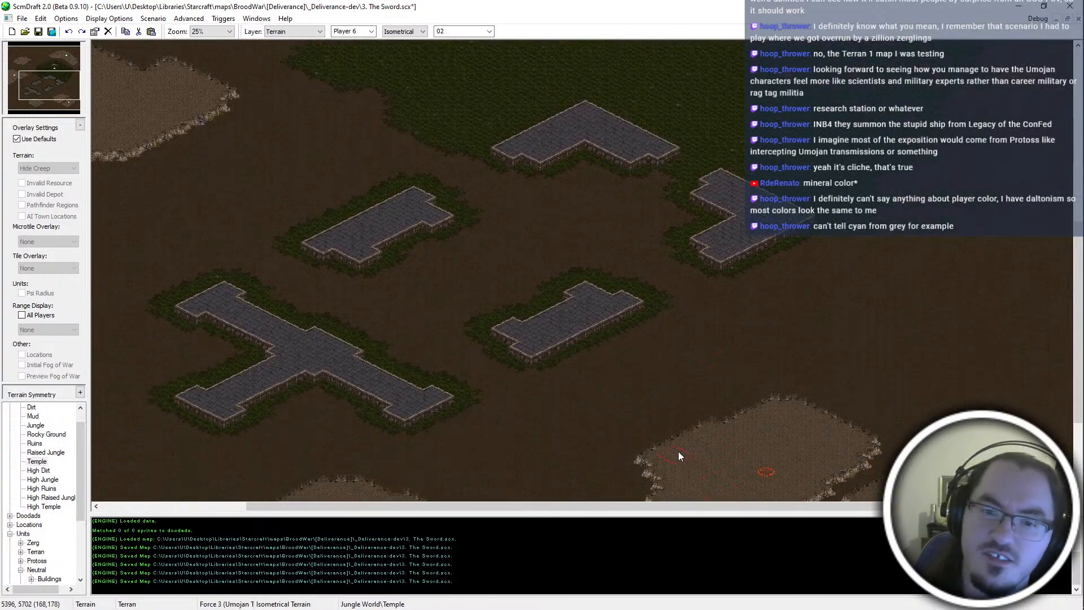
scroll(664, 433, up, 8)
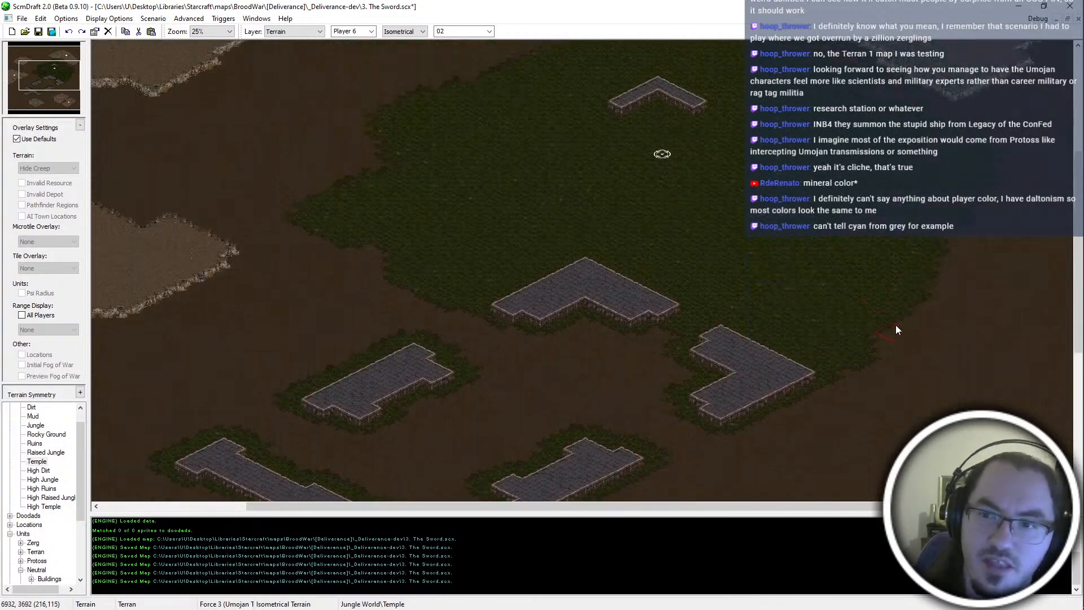
scroll(896, 326, up, 2)
ctrl+scroll(895, 326, up, 1)
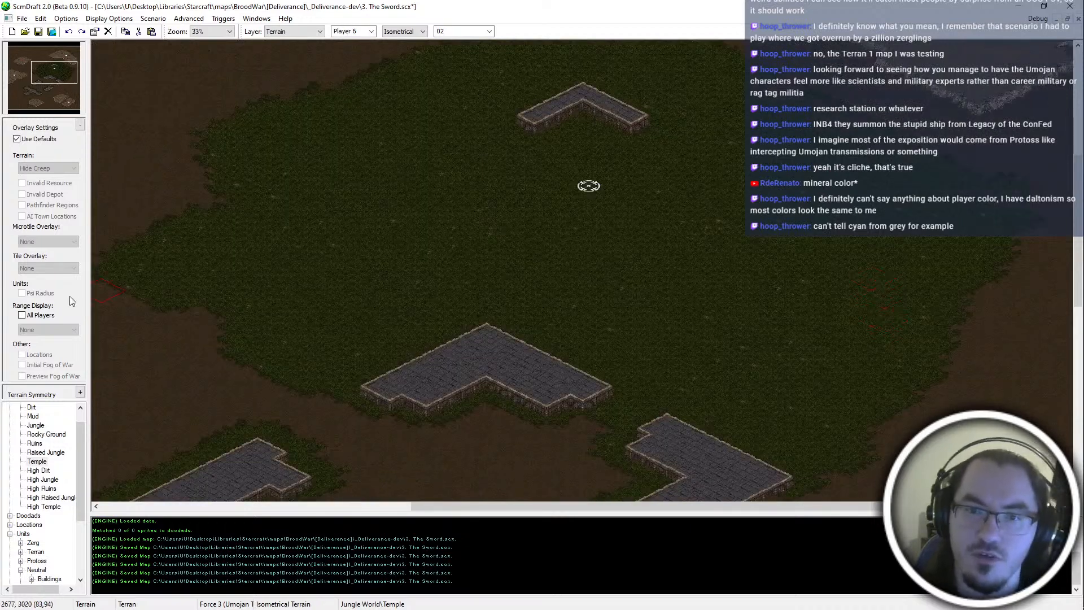
Paint Ruins with brush size 02 around the V-shaped Temple wall and the white Start Location
click(34, 443)
scroll(706, 83, up, 3)
ctrl+scroll(654, 107, up, 1)
mouse_move(483, 284)
mouse_down()
mouse_move(480, 263)
mouse_move(472, 273)
mouse_move(497, 280)
mouse_move(576, 285)
mouse_move(636, 225)
mouse_move(607, 201)
mouse_move(658, 236)
mouse_move(601, 201)
mouse_up()
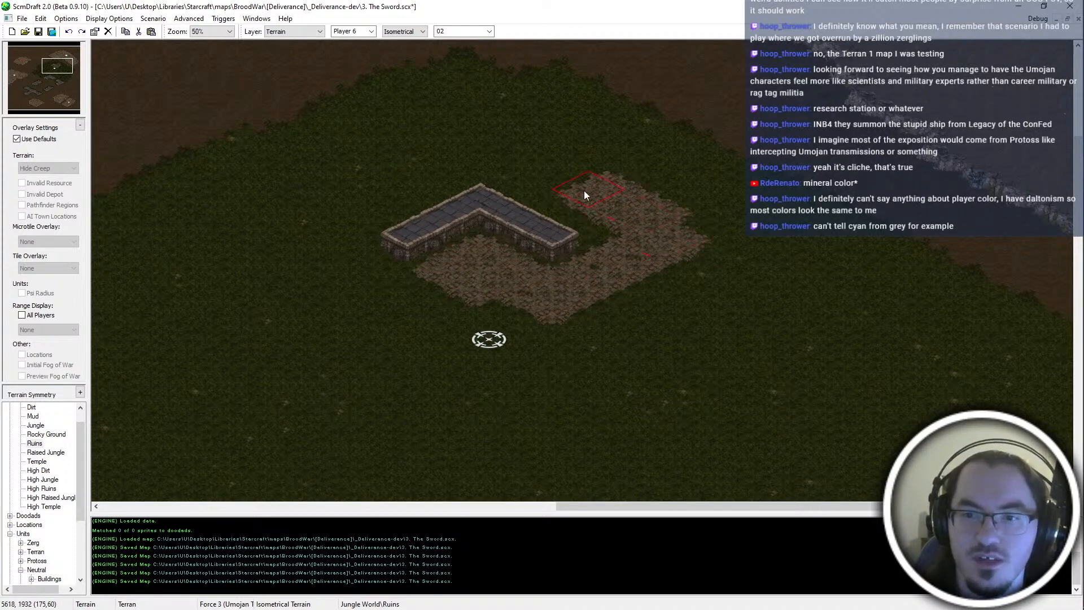
mouse_move(381, 187)
mouse_down()
mouse_move(333, 303)
mouse_move(303, 245)
mouse_move(368, 295)
mouse_move(377, 324)
mouse_move(445, 311)
mouse_move(569, 351)
mouse_move(706, 303)
mouse_move(754, 374)
mouse_up()
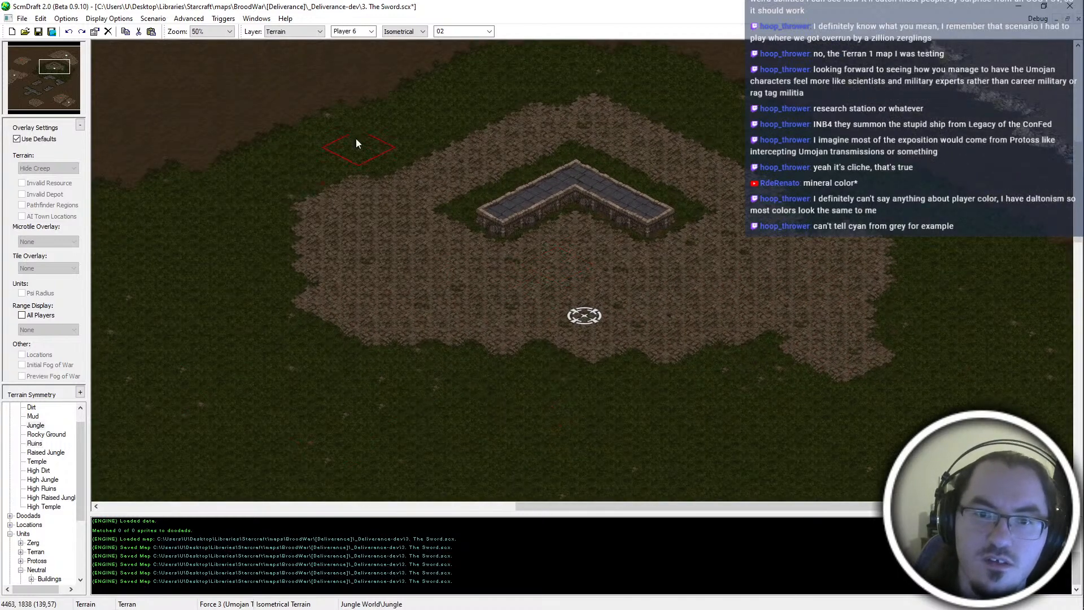
Extend the Ruins ground irregularly to the west, north and east of the V-shaped Temple wall
drag(356, 145, 298, 260)
right_click(414, 301)
mouse_move(364, 192)
mouse_down()
mouse_move(428, 142)
mouse_move(343, 251)
mouse_up()
middle_drag(497, 119, 440, 166)
mouse_move(455, 152)
mouse_down()
mouse_move(512, 160)
mouse_move(499, 171)
mouse_move(588, 154)
mouse_move(600, 138)
mouse_up()
drag(447, 132, 480, 122)
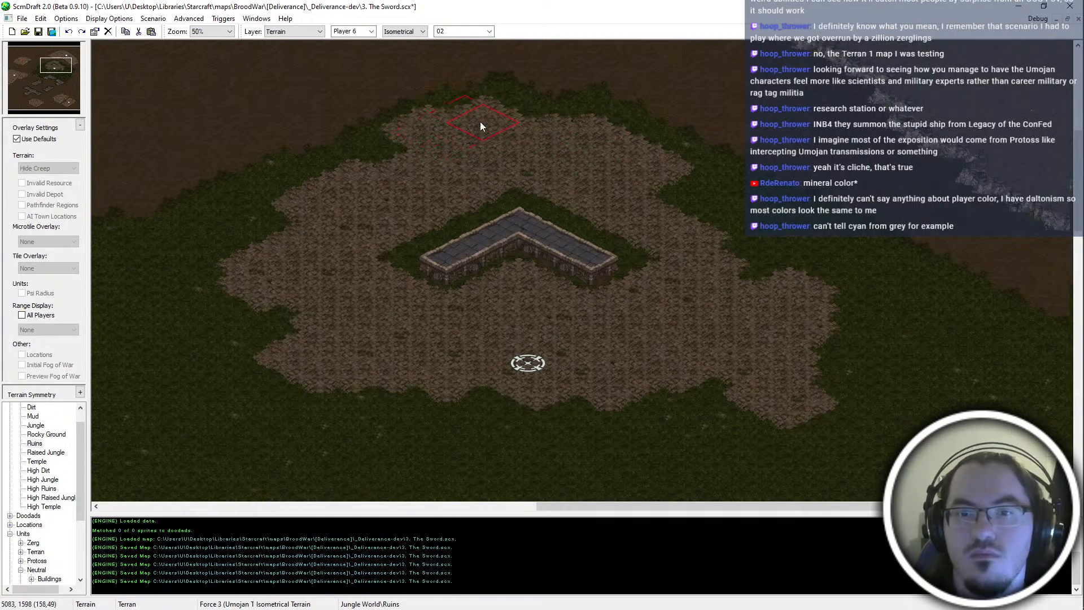
mouse_move(777, 251)
mouse_down()
mouse_move(753, 262)
mouse_move(816, 310)
mouse_up()
middle_drag(720, 242, 696, 203)
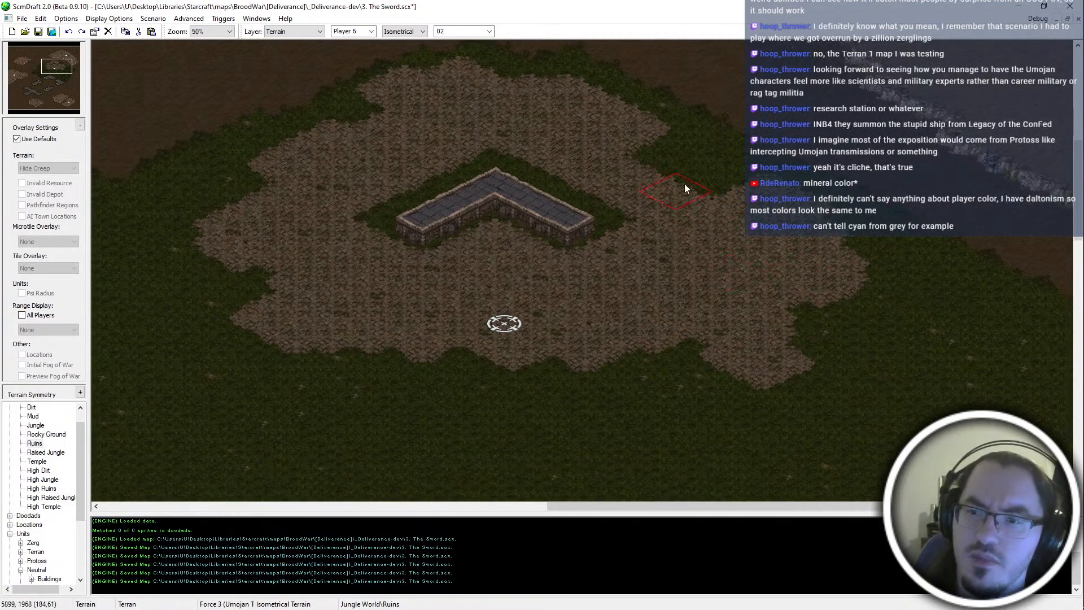
Add further irregular Ruins patches along the southeast and southwest edges of the Ruins area, undoing one unwanted stroke
mouse_move(656, 153)
middle_down()
mouse_move(818, 517)
mouse_move(803, 493)
middle_up()
mouse_move(728, 282)
mouse_down()
mouse_move(783, 249)
mouse_move(820, 253)
mouse_move(859, 183)
mouse_up()
middle_drag(820, 334, 852, 287)
mouse_move(847, 286)
mouse_down()
mouse_move(790, 307)
mouse_move(618, 226)
mouse_move(672, 319)
mouse_up()
key(ctrl+z)
middle_drag(817, 249, 802, 265)
mouse_move(925, 210)
mouse_down()
mouse_move(777, 284)
mouse_move(820, 242)
mouse_up()
drag(684, 248, 616, 271)
mouse_move(613, 270)
middle_down()
mouse_move(182, 256)
mouse_move(141, 240)
middle_up()
mouse_move(403, 202)
mouse_down()
mouse_move(369, 253)
mouse_move(253, 227)
mouse_move(294, 157)
mouse_up()
middle_drag(648, 245, 689, 221)
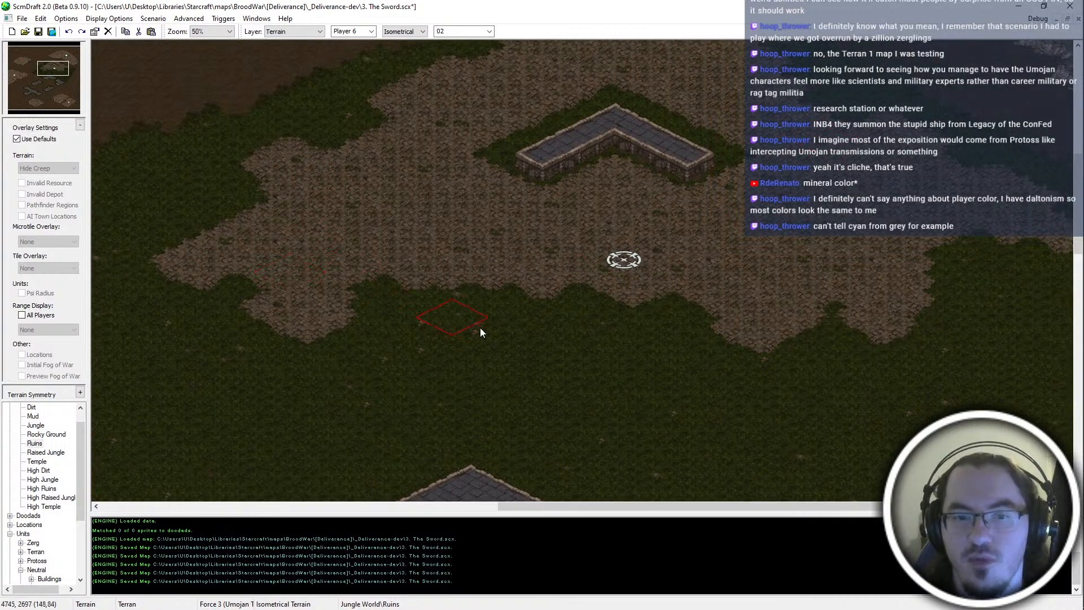
Review the Ruins base and the Temple platforms south of it, and save the map
ctrl+scroll(479, 339, down, 1)
middle_drag(663, 332, 668, 343)
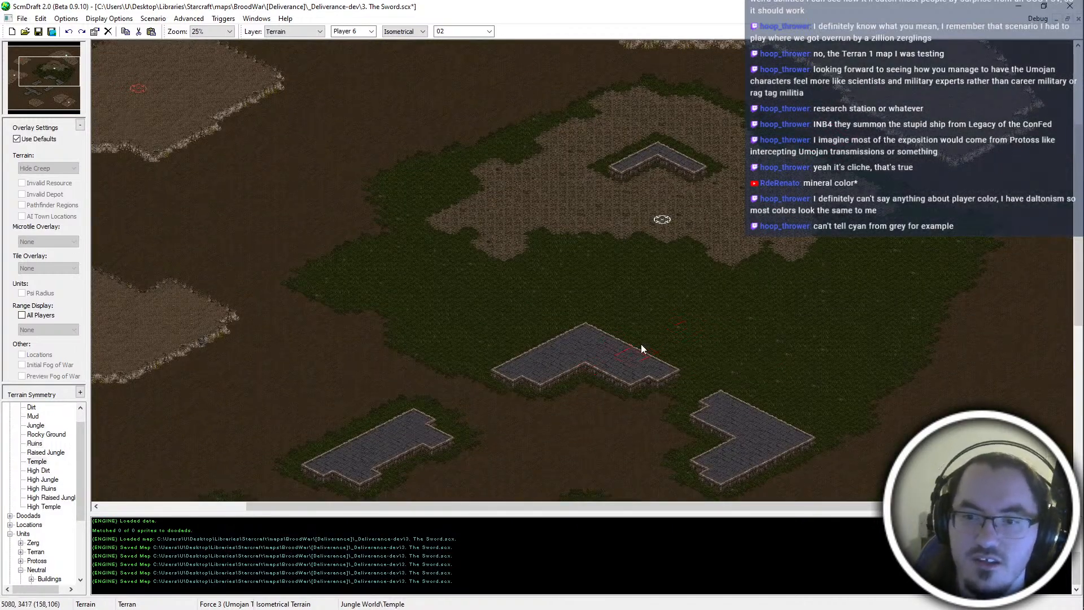
ctrl+scroll(631, 353, up, 2)
middle_drag(581, 357, 603, 302)
ctrl+scroll(604, 303, down, 2)
key(ctrl+s)
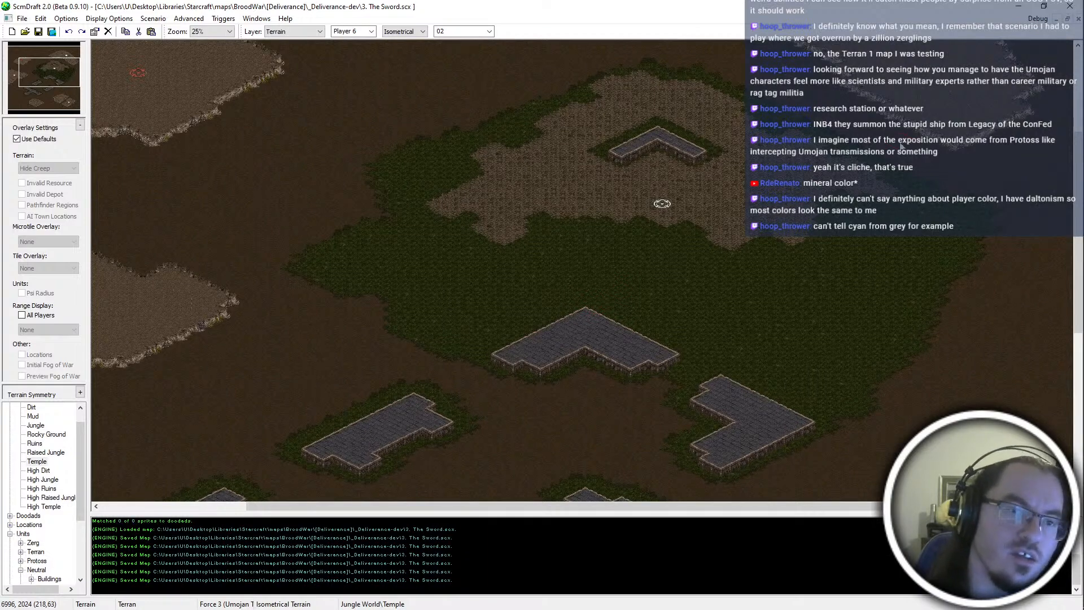
Examine the Ruins base around the white Start Location and the Jungle and Temple platforms south of it
drag(40, 84, 77, 86)
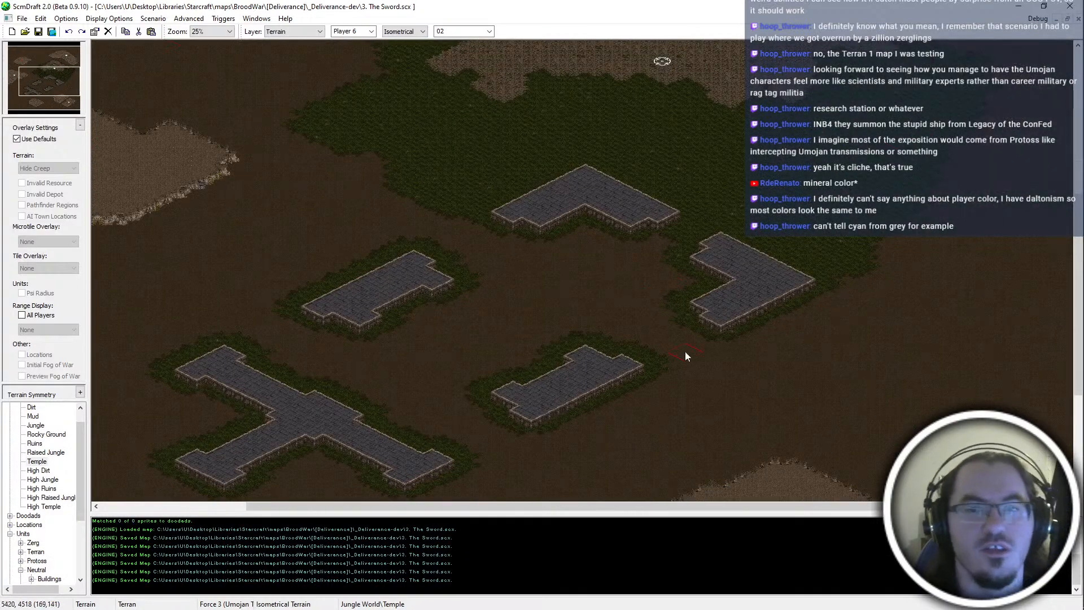
scroll(673, 331, up, 4)
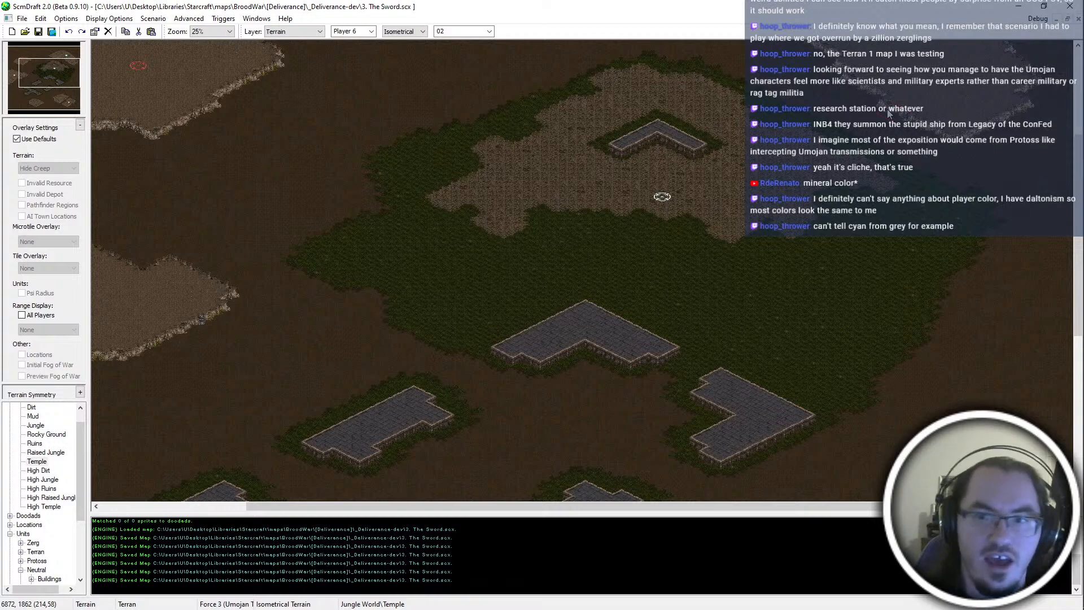
ctrl+scroll(856, 238, up, 2)
middle_drag(672, 248, 35, 181)
click(50, 66)
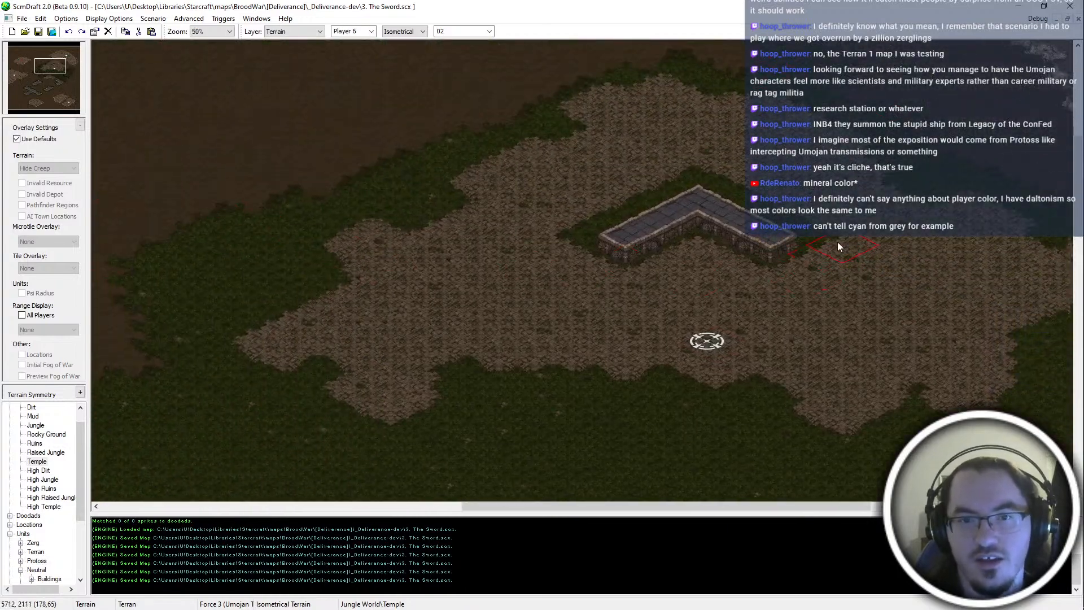
ctrl+scroll(308, 261, down, 1)
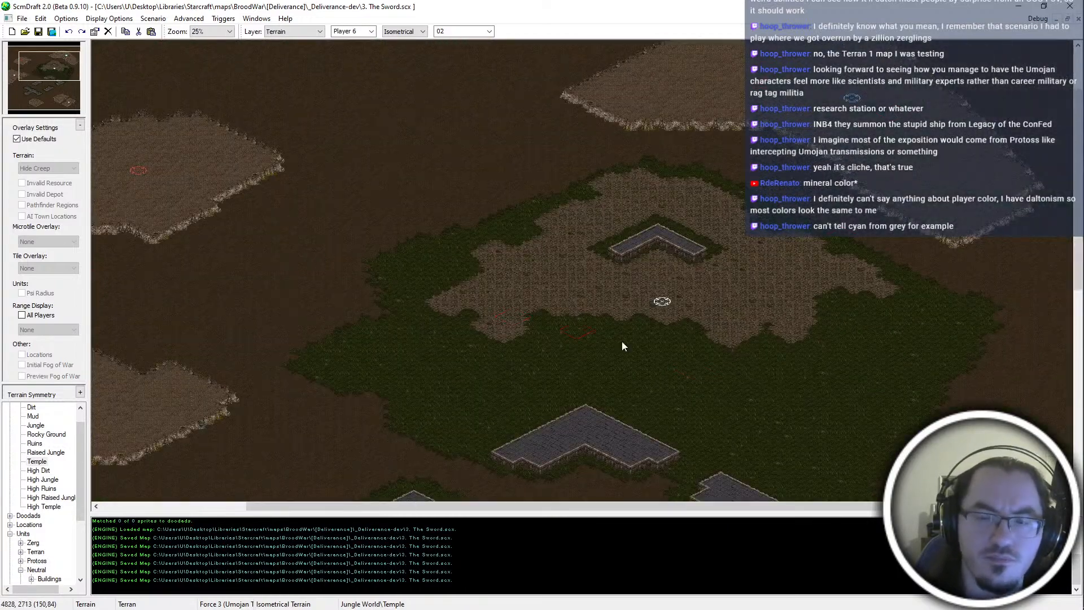
ctrl+scroll(866, 351, up, 1)
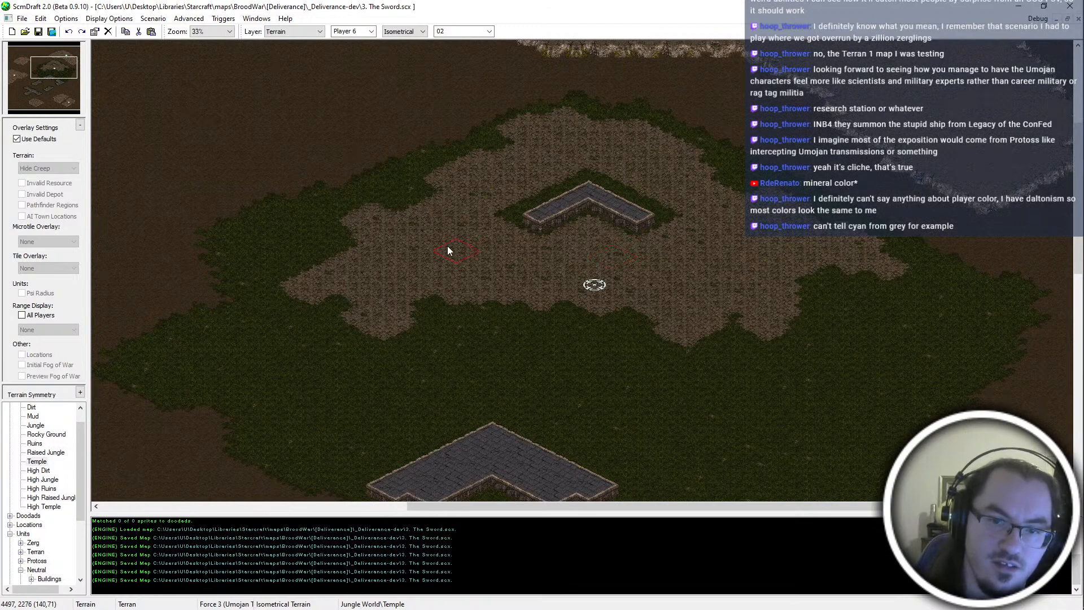
ctrl+scroll(513, 300, up, 1)
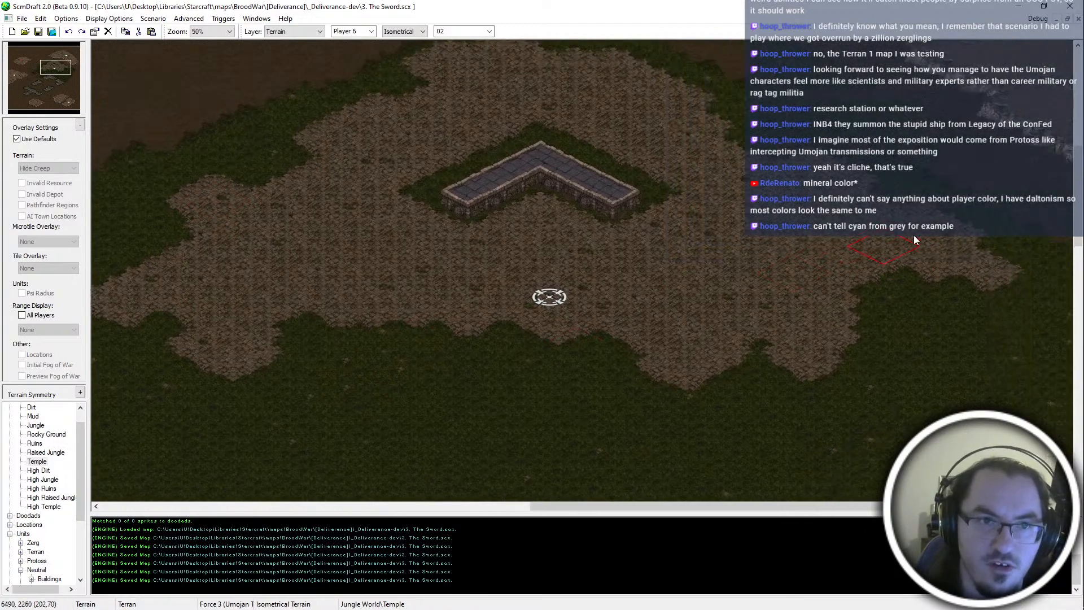
ctrl+scroll(496, 282, down, 2)
ctrl+scroll(496, 282, up, 2)
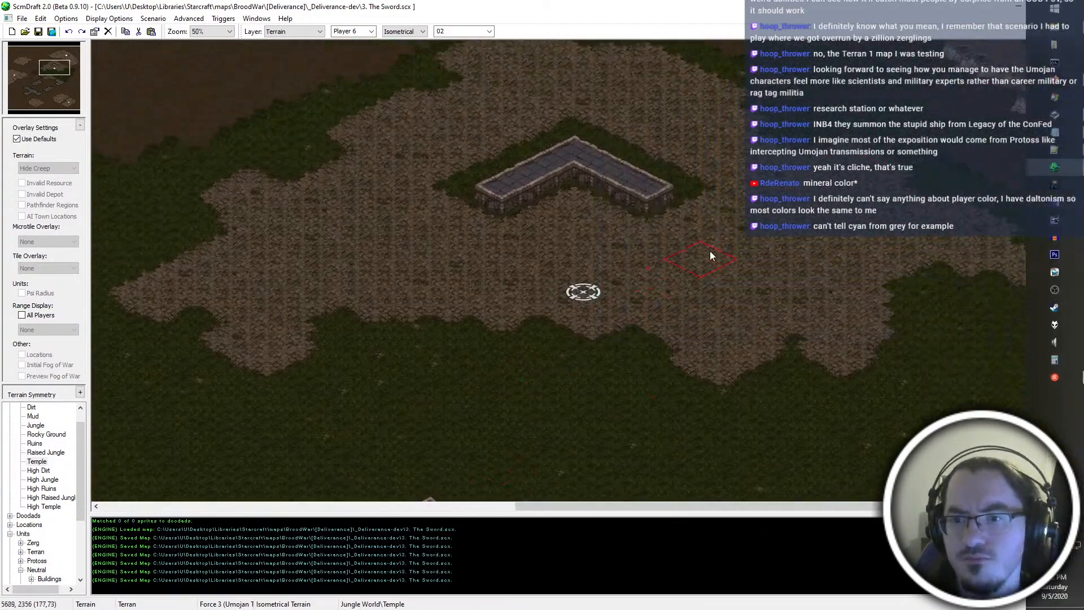
ctrl+scroll(507, 351, down, 1)
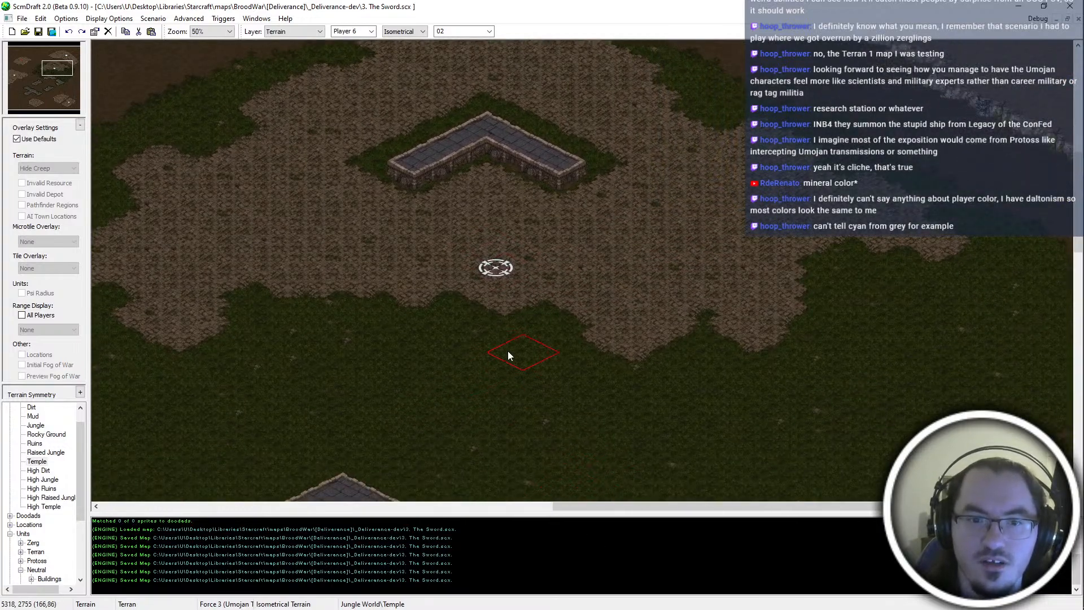
ctrl+scroll(402, 335, down, 1)
mouse_move(875, 609)
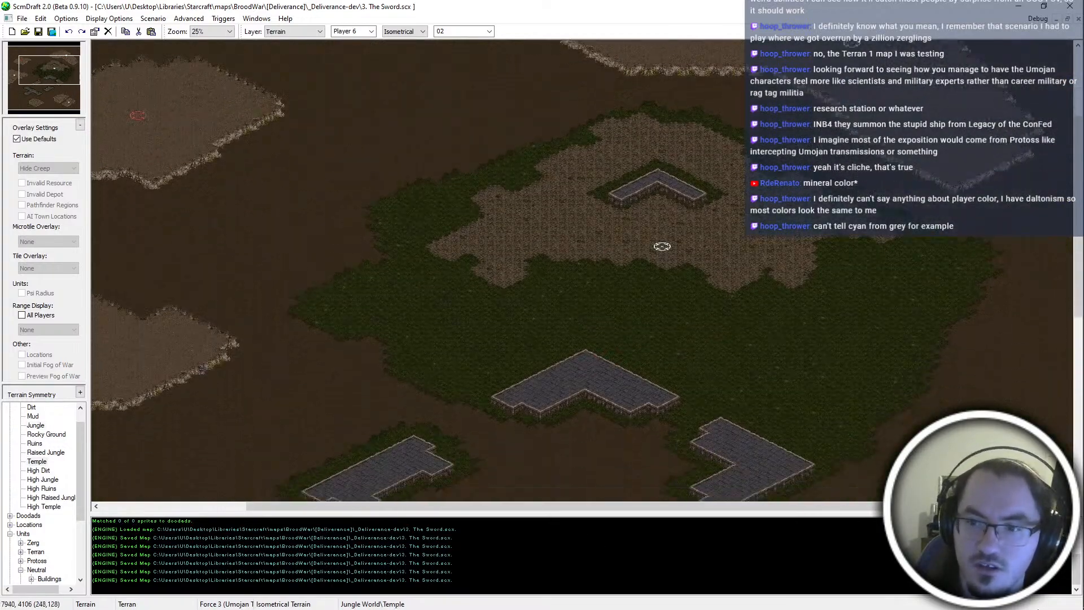
mouse_move(0, 609)
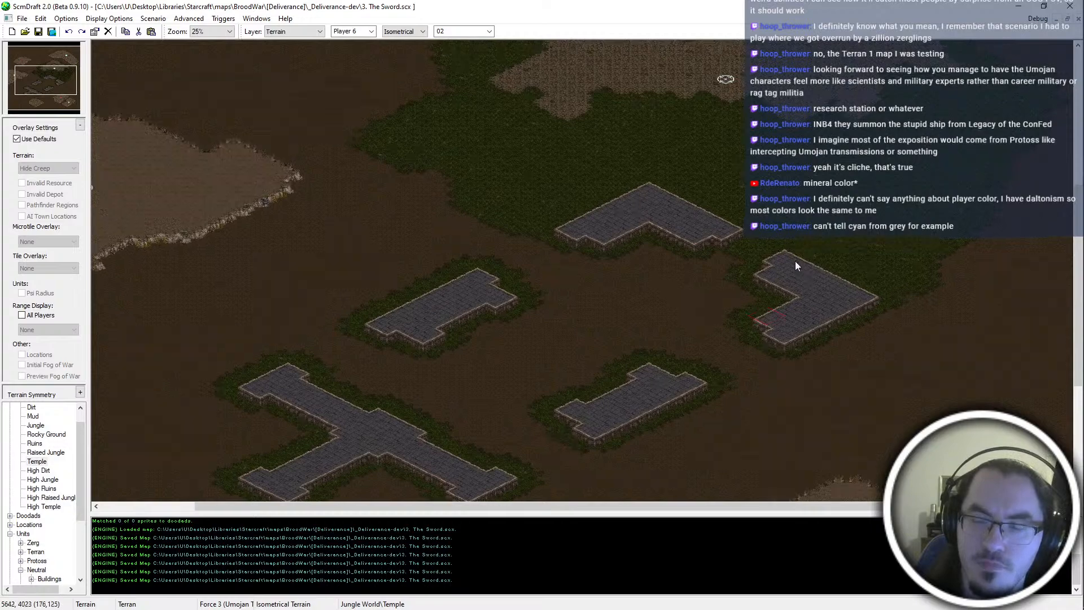
mouse_move(1083, 0)
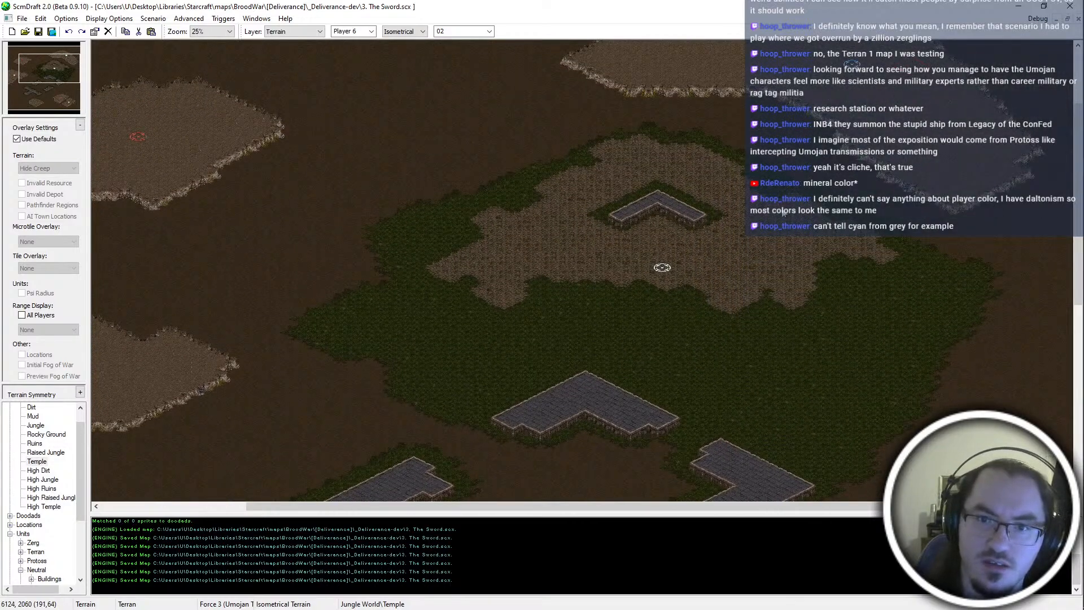
scroll(717, 283, up, 1)
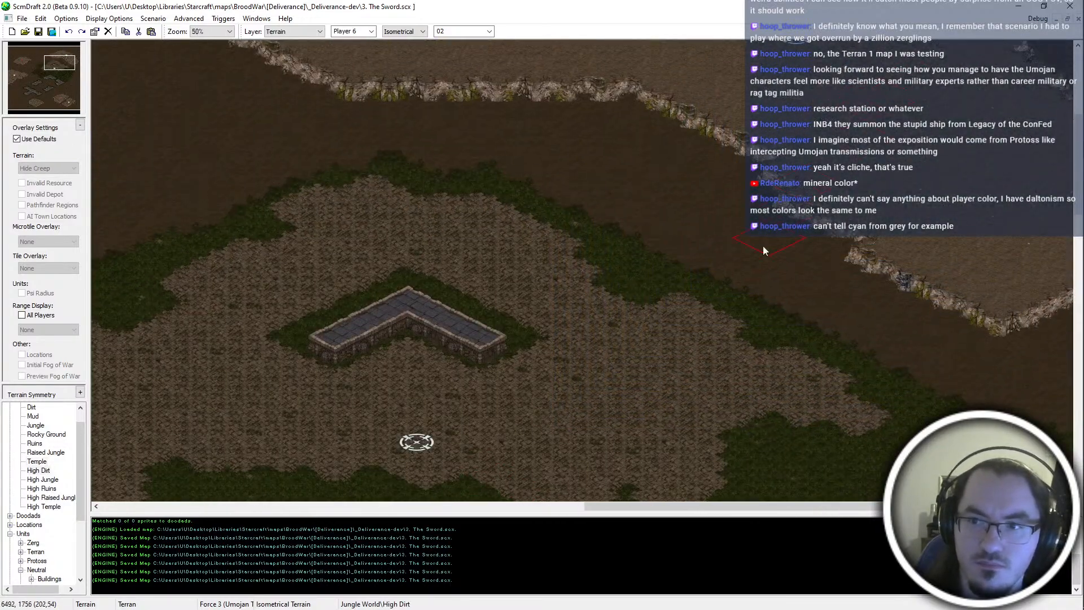
scroll(770, 228, down, 1)
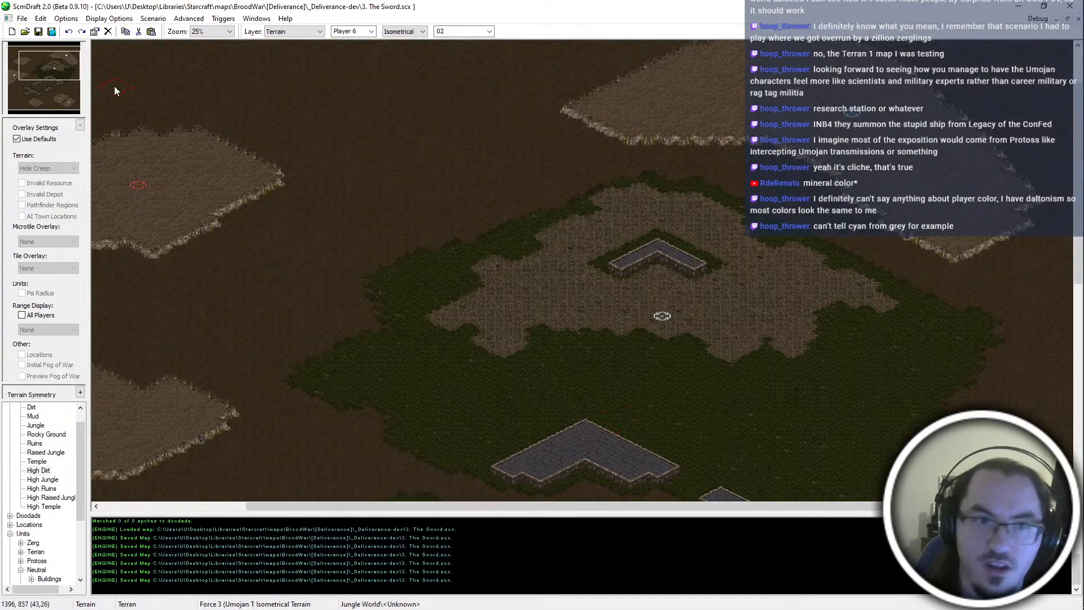
Inspect the ground between the central Temple platforms and the surrounding High Dirt plateaus
click(56, 104)
scroll(595, 445, up, 1)
key(Left)
key(Up)
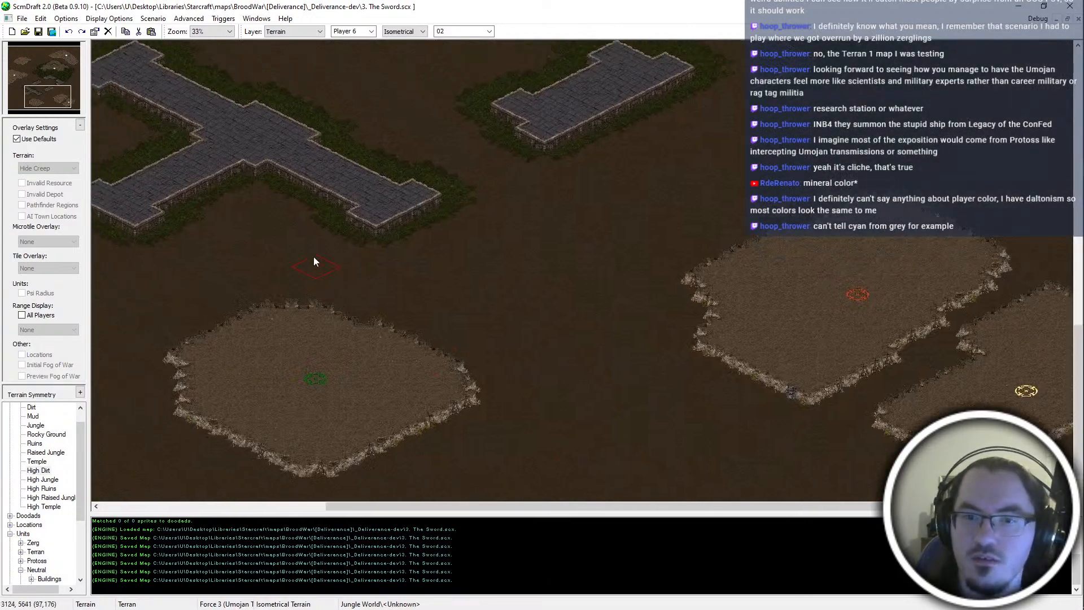
key(Up)
key(Right)
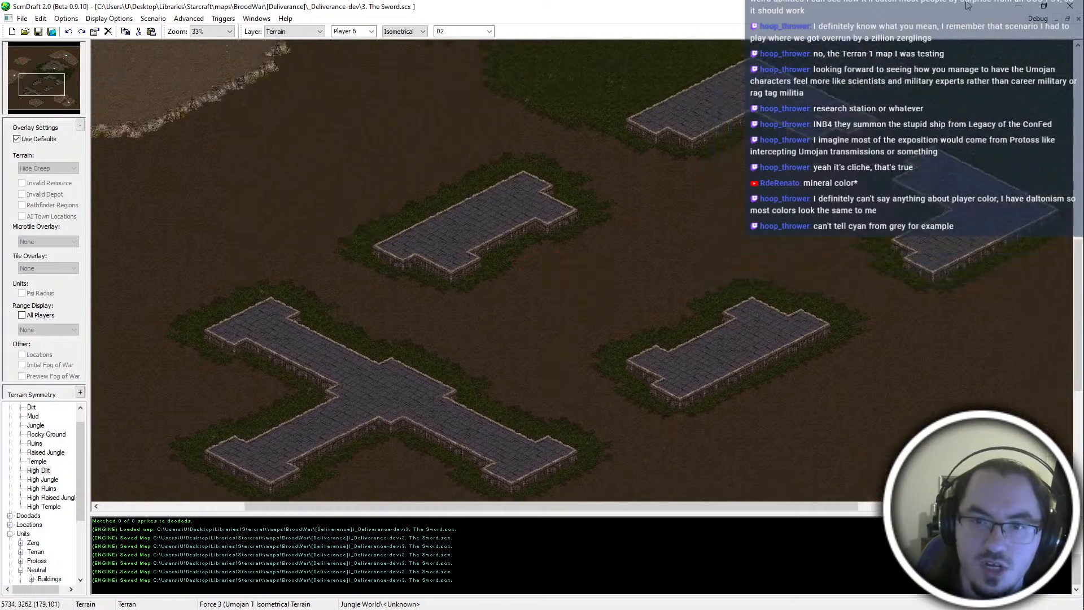
middle_drag(611, 102, 581, 143)
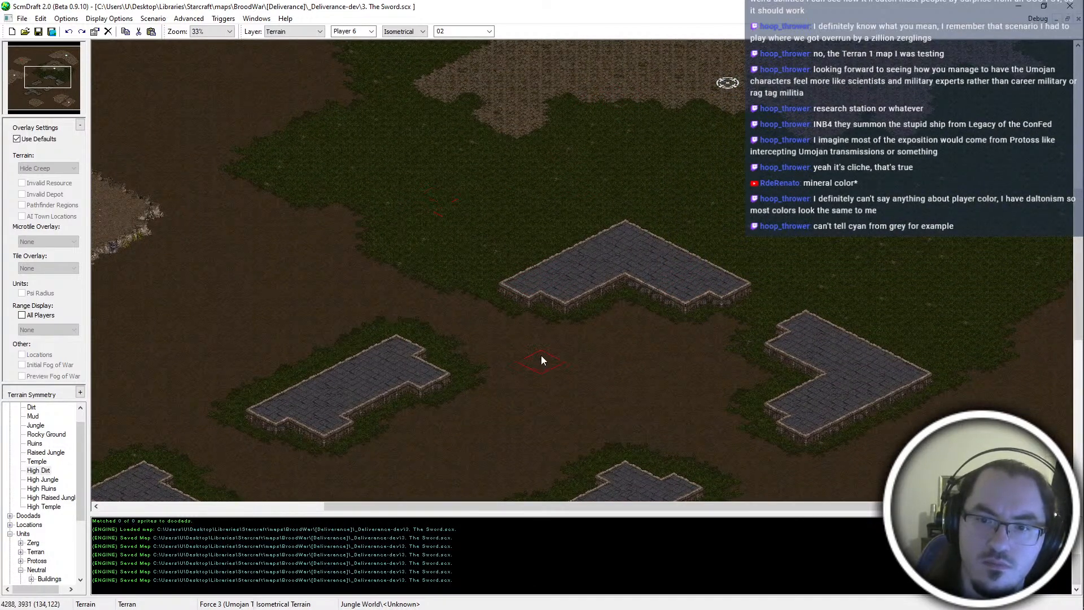
key(Left)
key(Down)
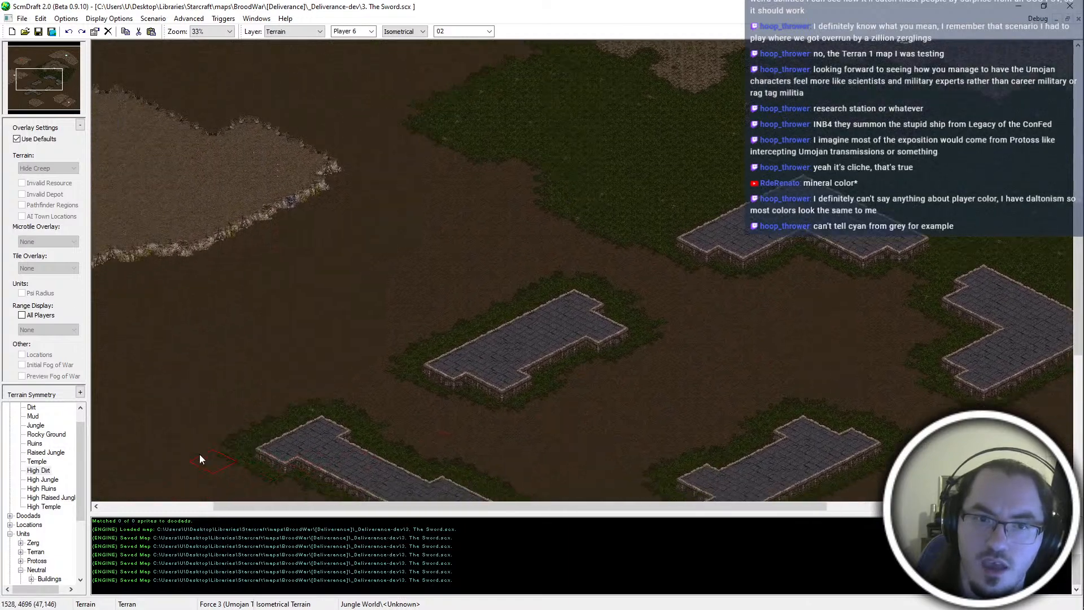
scroll(177, 476, down, 1)
middle_drag(791, 45, 742, 96)
middle_drag(366, 480, 494, 350)
middle_drag(801, 137, 737, 203)
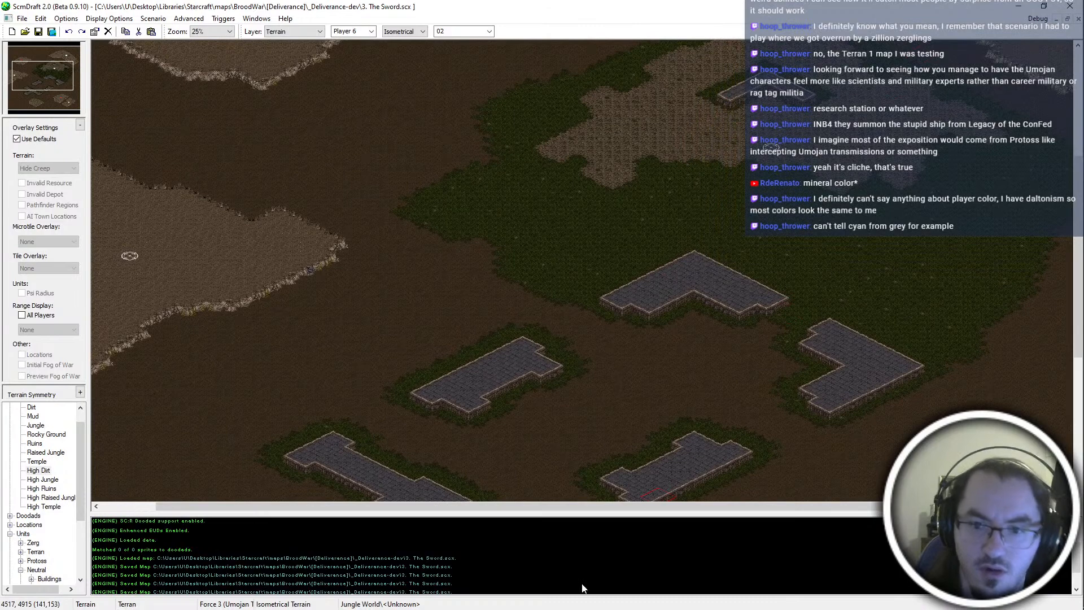
scroll(583, 588, down, 1)
drag(473, 469, 504, 453)
key(ctrl+z)
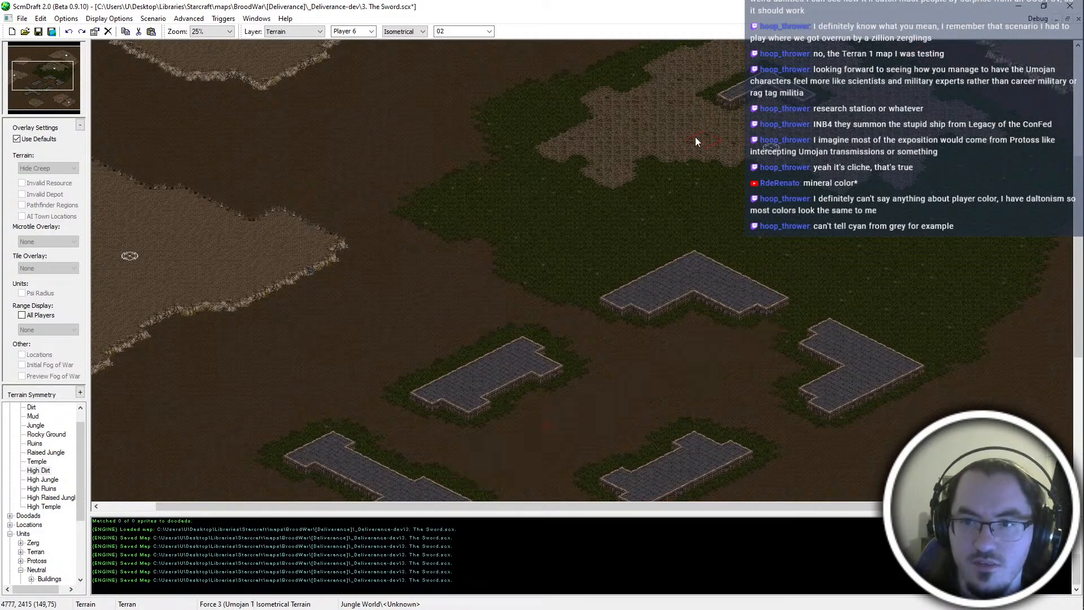
Paint Ruins around the northwest Temple platform, from the X-shaped platform up towards the large V-shaped platform
right_click(714, 140)
middle_drag(453, 454, 444, 428)
scroll(444, 428, up, 2)
mouse_move(458, 437)
mouse_down()
mouse_move(518, 444)
mouse_move(531, 470)
mouse_up()
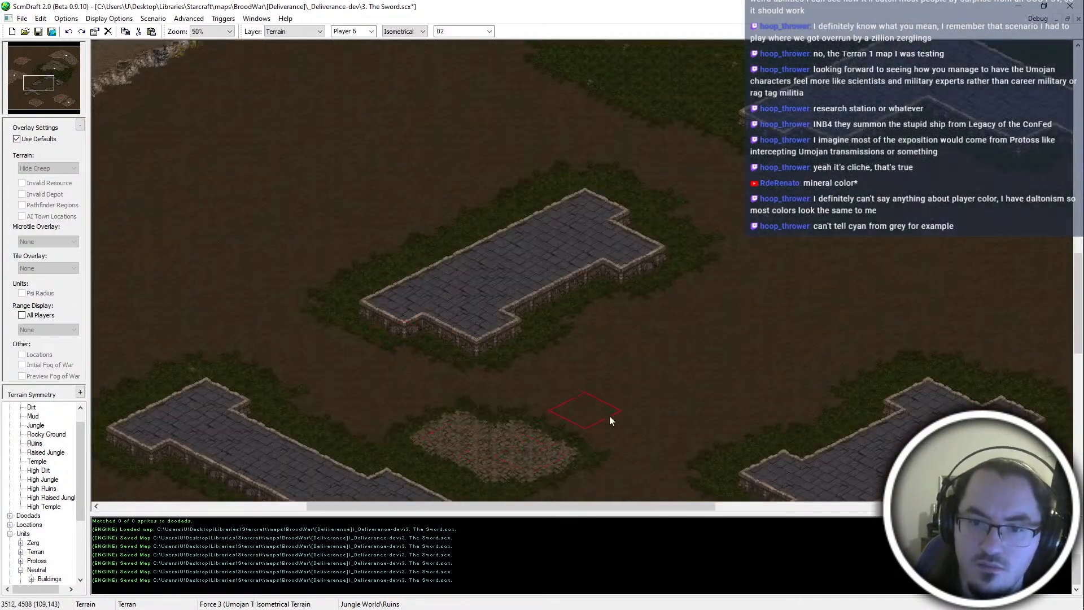
middle_drag(574, 492, 488, 387)
mouse_move(332, 330)
mouse_down()
mouse_move(288, 324)
mouse_move(241, 290)
mouse_move(197, 233)
mouse_move(188, 254)
mouse_move(236, 224)
mouse_move(327, 279)
mouse_move(341, 263)
mouse_move(411, 289)
mouse_move(506, 233)
mouse_move(513, 207)
mouse_move(577, 208)
mouse_move(619, 175)
mouse_move(600, 111)
mouse_move(632, 112)
mouse_up()
middle_drag(711, 69, 672, 116)
mouse_move(570, 134)
mouse_down()
mouse_move(431, 91)
mouse_move(560, 86)
mouse_move(662, 148)
mouse_move(670, 124)
mouse_move(734, 130)
mouse_move(808, 101)
mouse_move(887, 135)
mouse_move(948, 135)
mouse_move(964, 193)
mouse_up()
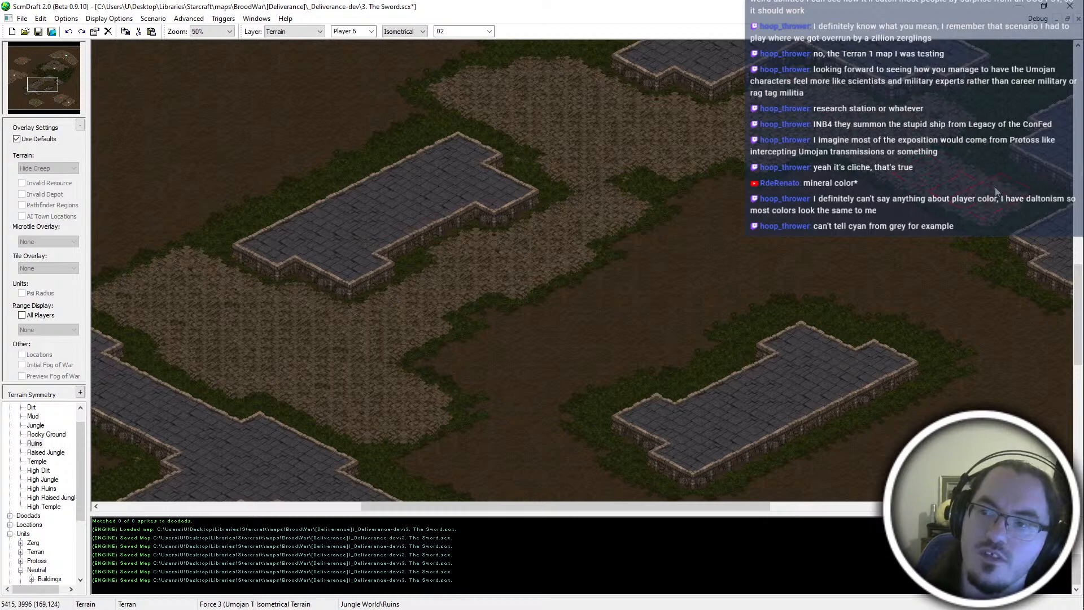
Fill the remaining dirt courtyard enclosed by the central Temple platforms with Ruins
middle_drag(692, 215, 628, 192)
mouse_move(978, 292)
mouse_down()
mouse_move(919, 280)
mouse_move(895, 293)
mouse_move(788, 271)
mouse_move(818, 240)
mouse_move(886, 227)
mouse_move(843, 175)
mouse_move(750, 148)
mouse_move(573, 182)
mouse_move(714, 249)
mouse_move(648, 235)
mouse_move(687, 276)
mouse_move(641, 314)
mouse_move(683, 283)
mouse_move(699, 263)
mouse_move(591, 308)
mouse_move(598, 296)
mouse_move(547, 304)
mouse_move(540, 343)
mouse_move(473, 393)
mouse_move(516, 275)
mouse_move(353, 294)
mouse_move(421, 293)
mouse_move(484, 573)
mouse_up()
mouse_move(370, 385)
mouse_down()
mouse_move(357, 331)
mouse_move(319, 339)
mouse_move(425, 367)
mouse_move(435, 350)
mouse_move(458, 349)
mouse_move(512, 395)
mouse_move(532, 397)
mouse_move(442, 414)
mouse_up()
middle_drag(910, 247, 508, 381)
middle_drag(754, 175, 661, 334)
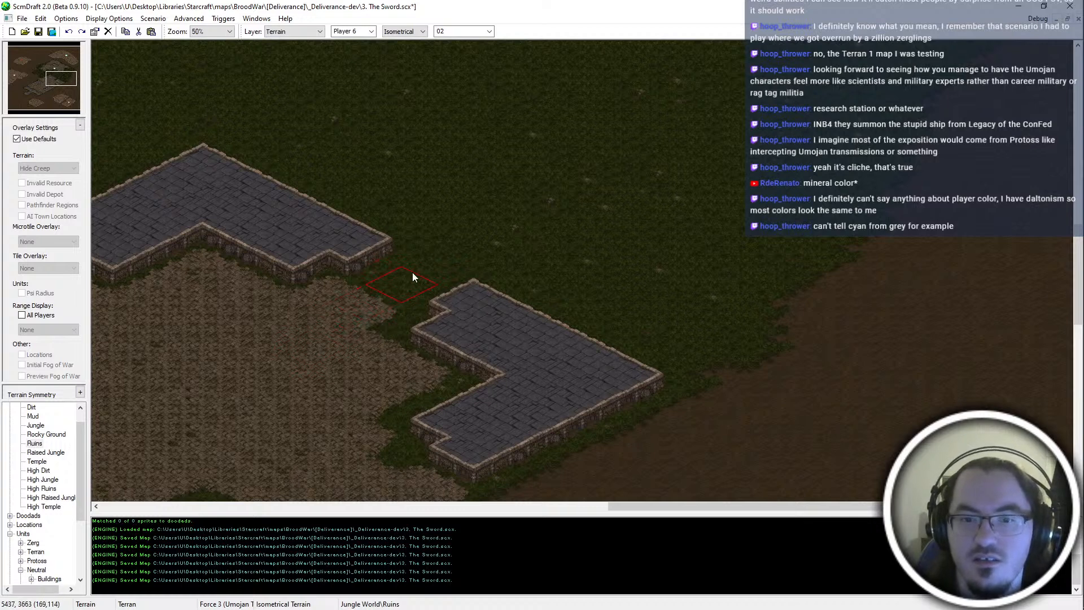
Extend the Ruins through the gap between the large V-shaped and eastern Temple platforms, restoring the eastern platform's corner
click(410, 294)
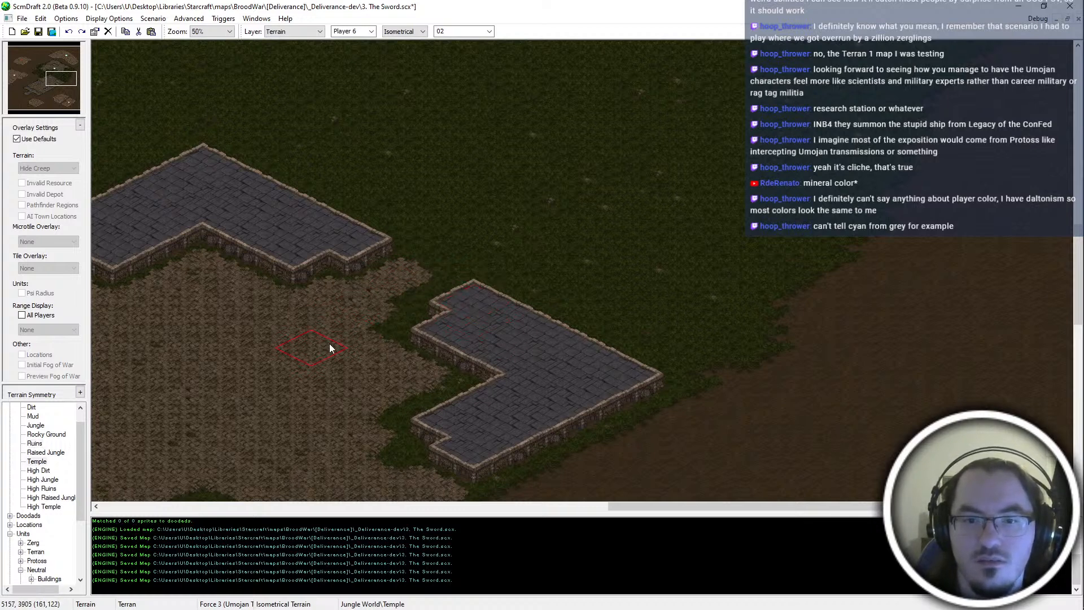
click(462, 243)
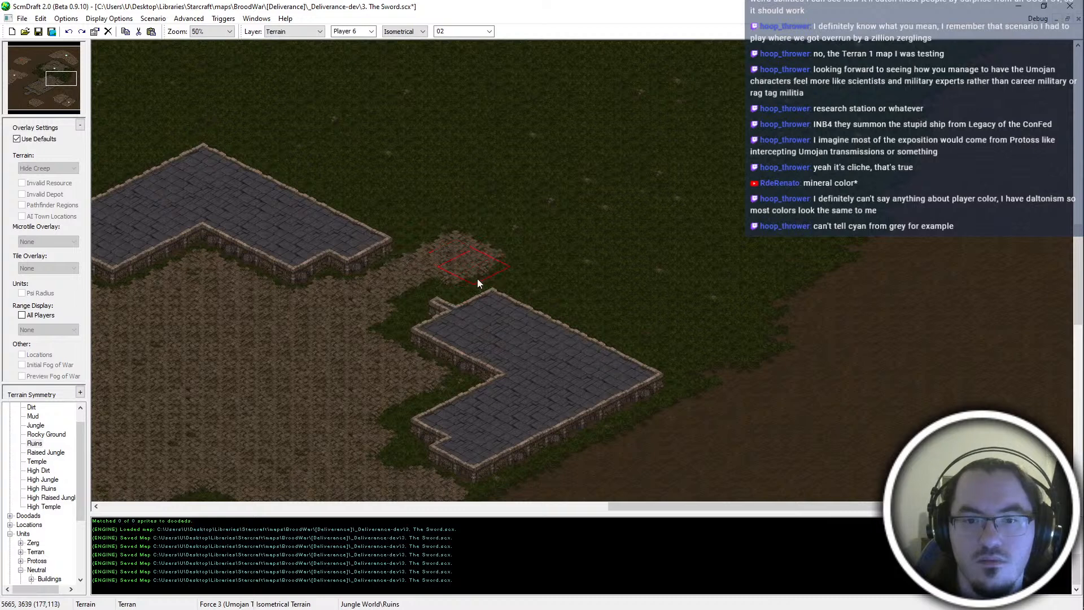
click(467, 306)
Paint a broad band of Ruins over the Jungle north and northeast of the large V-shaped and eastern Temple platforms
mouse_move(516, 228)
mouse_down()
mouse_move(459, 205)
mouse_move(544, 264)
mouse_move(635, 293)
mouse_move(574, 199)
mouse_up()
middle_drag(414, 78, 589, 197)
mouse_move(563, 307)
mouse_down()
mouse_move(465, 244)
mouse_move(574, 232)
mouse_move(693, 276)
mouse_move(853, 359)
mouse_up()
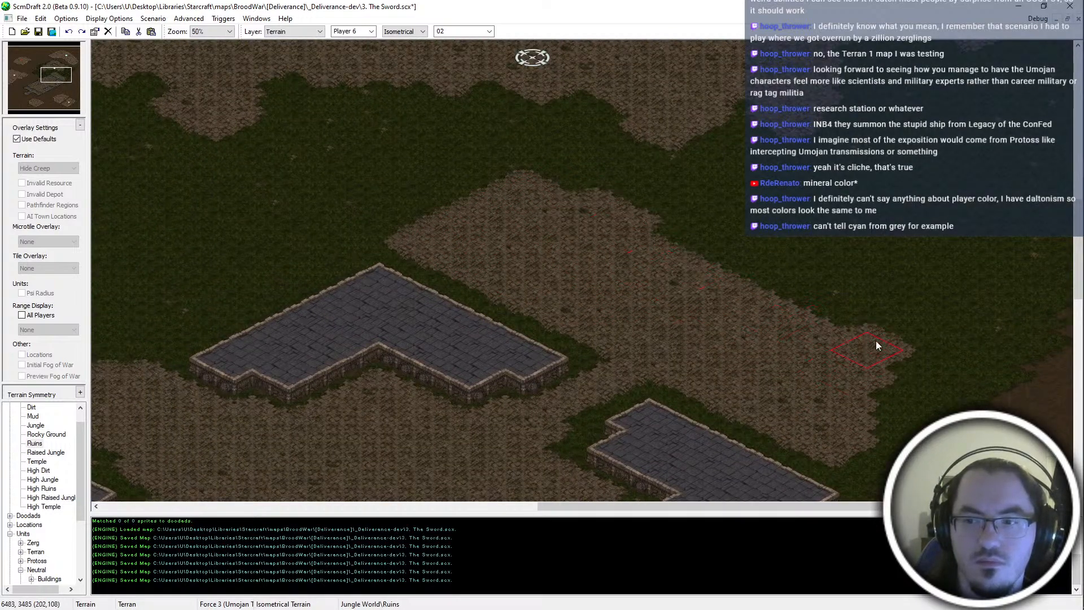
Fill most of the Jungle between the white Start Location and the central platforms with Ruins, leaving a Jungle fringe, and save the map
scroll(898, 282, down, 1)
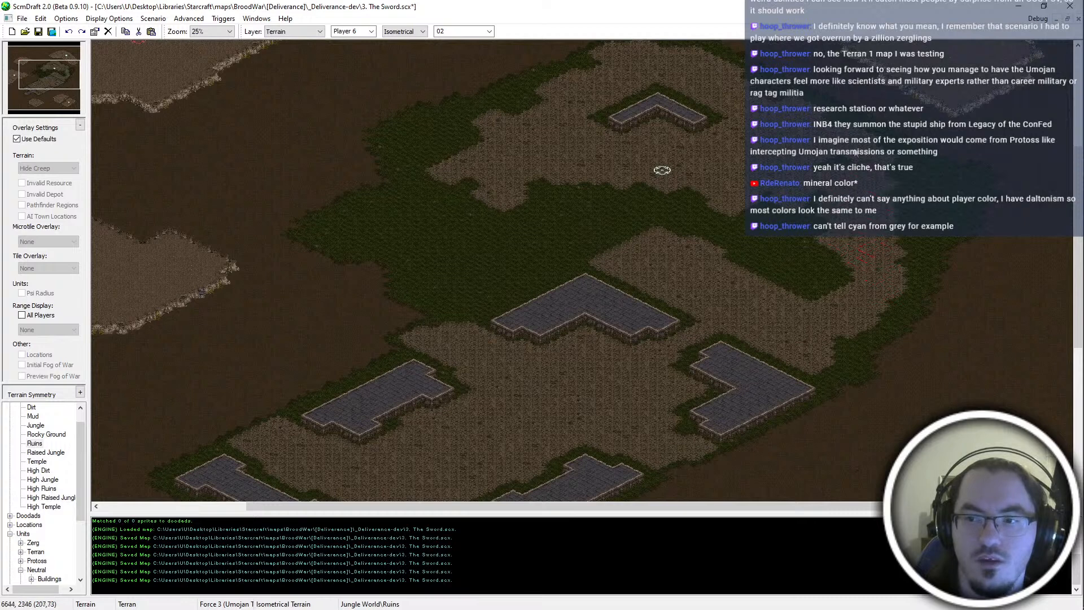
mouse_move(744, 241)
mouse_down()
mouse_move(670, 196)
mouse_move(568, 169)
mouse_move(530, 192)
mouse_move(567, 245)
mouse_up()
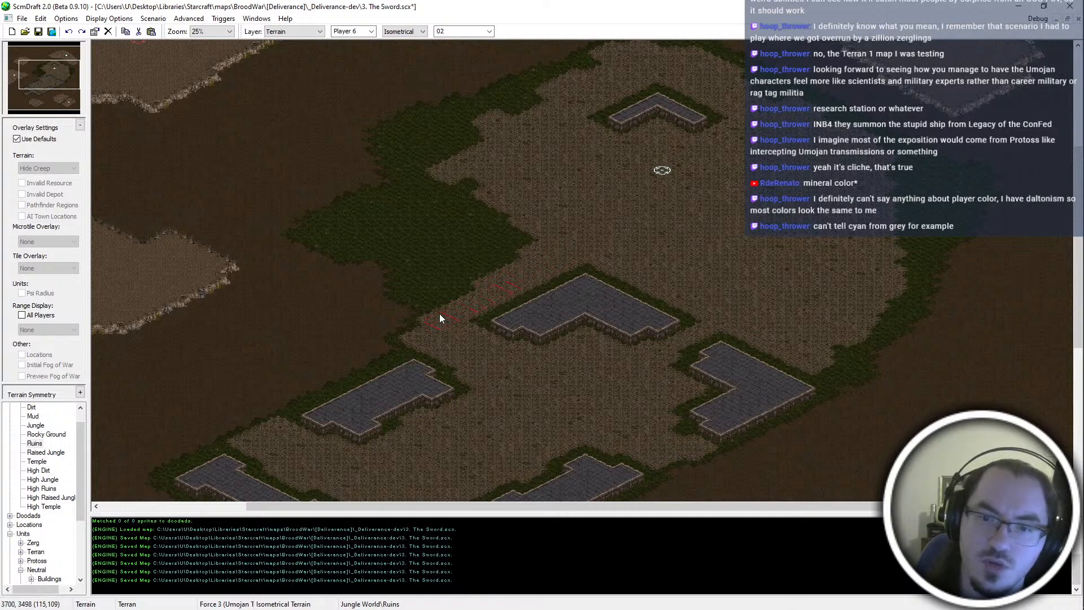
mouse_move(426, 294)
mouse_down()
mouse_move(430, 246)
mouse_move(414, 196)
mouse_move(496, 185)
mouse_up()
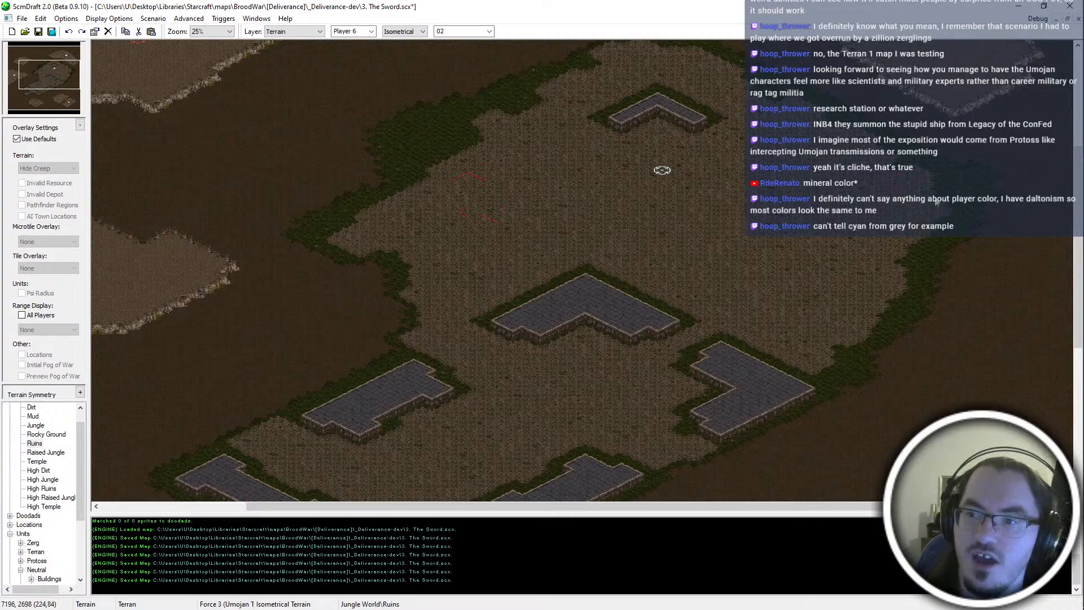
middle_drag(475, 427, 521, 239)
middle_drag(108, 354, 248, 276)
scroll(249, 276, up, 1)
key(ctrl+s)
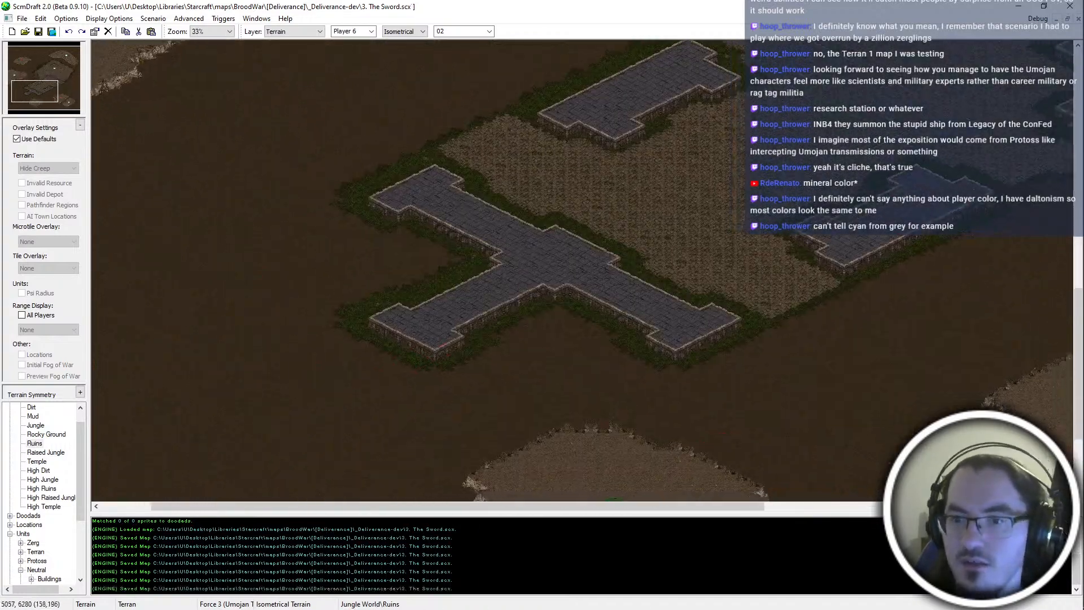
Examine the southern High Dirt plateaus and the Ruins ground from the central platforms up to the white Start Location
middle_drag(873, 496, 666, 367)
scroll(666, 367, up, 3)
scroll(552, 287, down, 4)
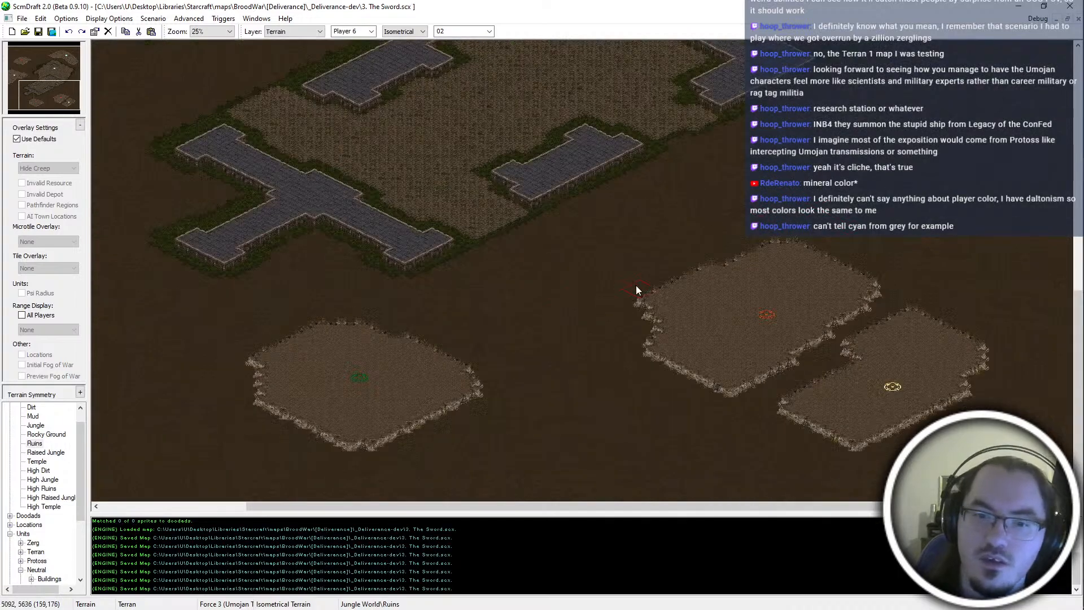
key(Up)
key(Up)
key(Up)
key(Up)
key(Up)
key(Up)
key(Up)
key(Up)
key(Up)
key(Up)
key(Up)
key(Up)
key(Up)
key(Up)
key(Up)
key(Up)
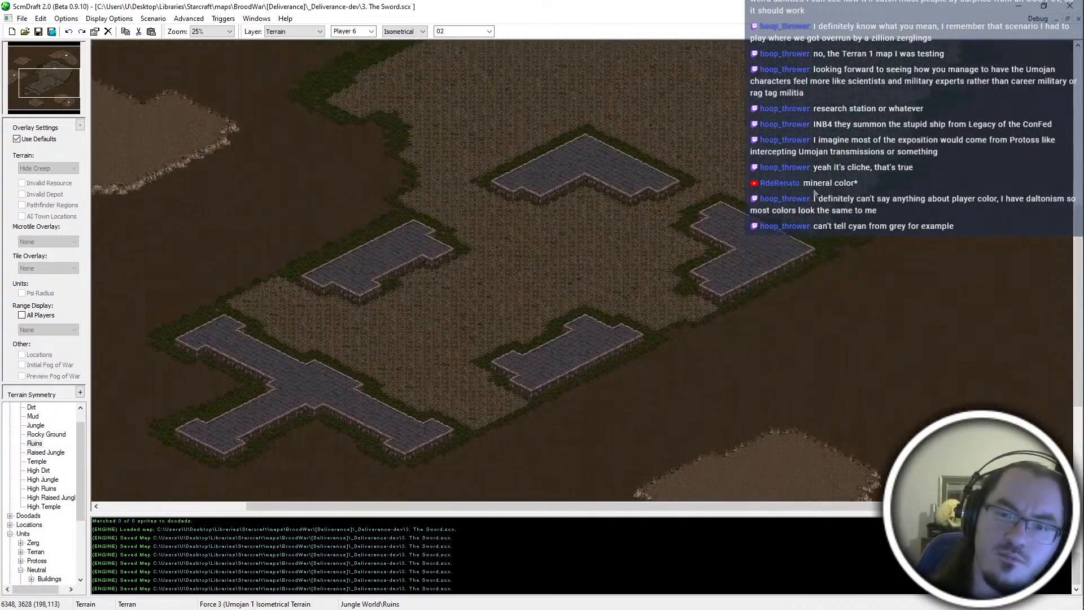
key(Up)
key(Up)
key(Up)
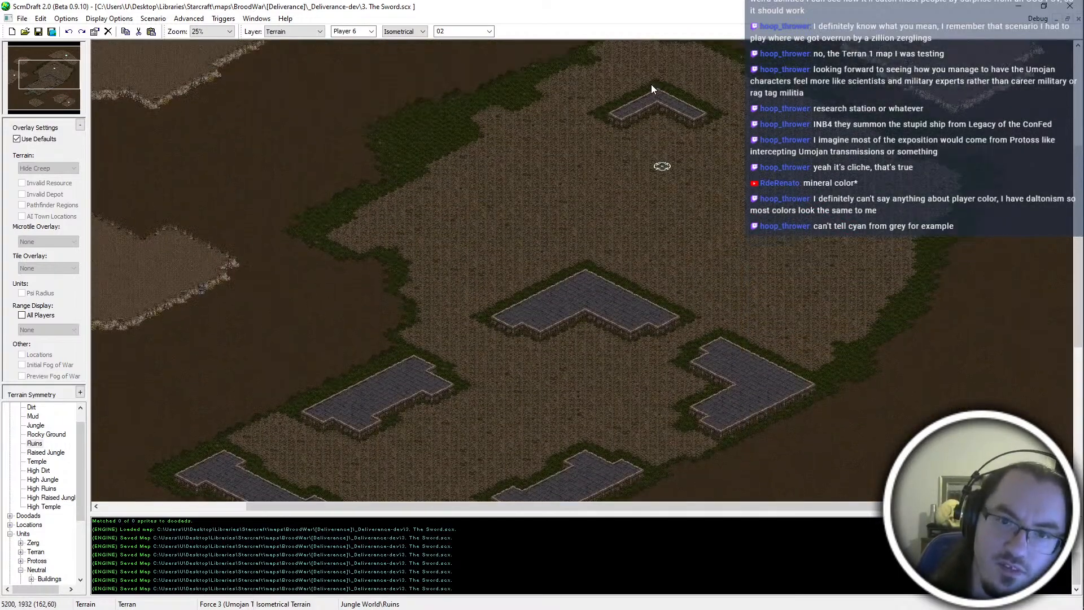
scroll(730, 163, up, 1)
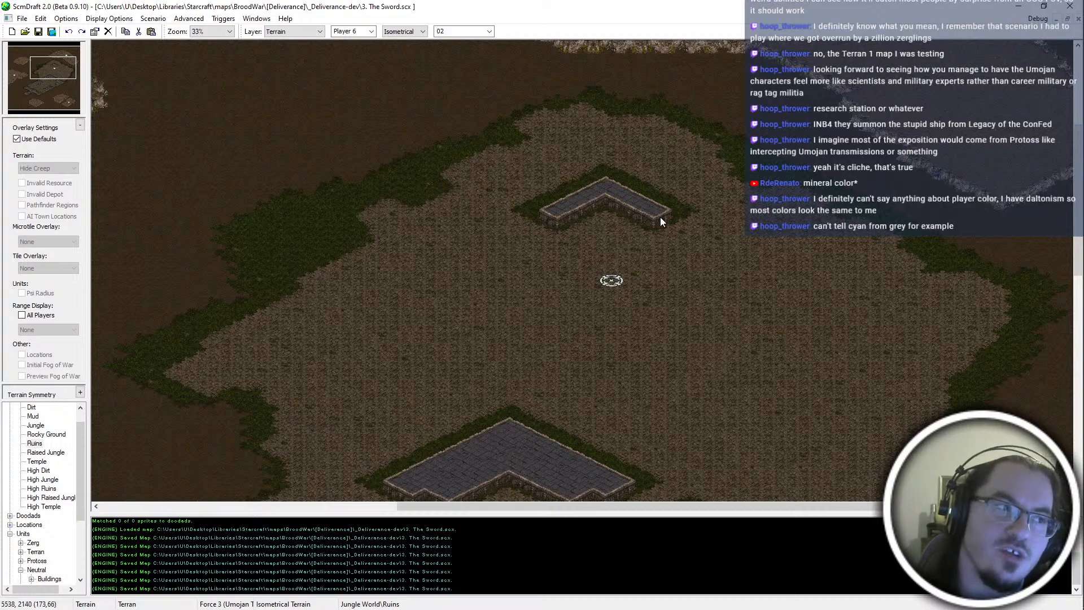
Paint Ruins over parts of the northern and western Jungle fringe around the white Start Location's base, and save the map
middle_drag(764, 352, 678, 295)
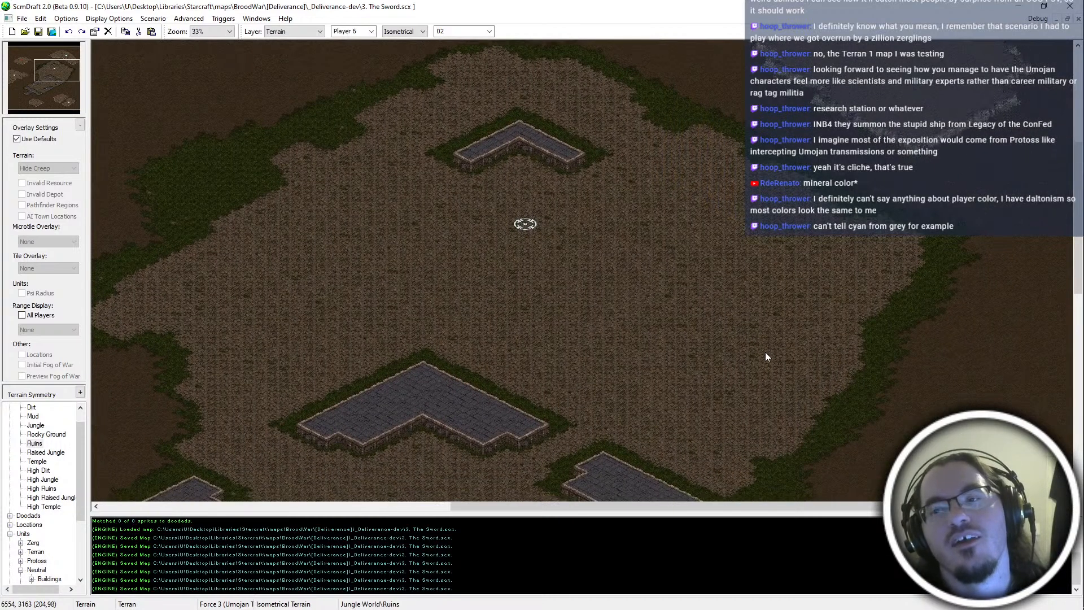
scroll(764, 351, up, 3)
ctrl+scroll(662, 220, up, 1)
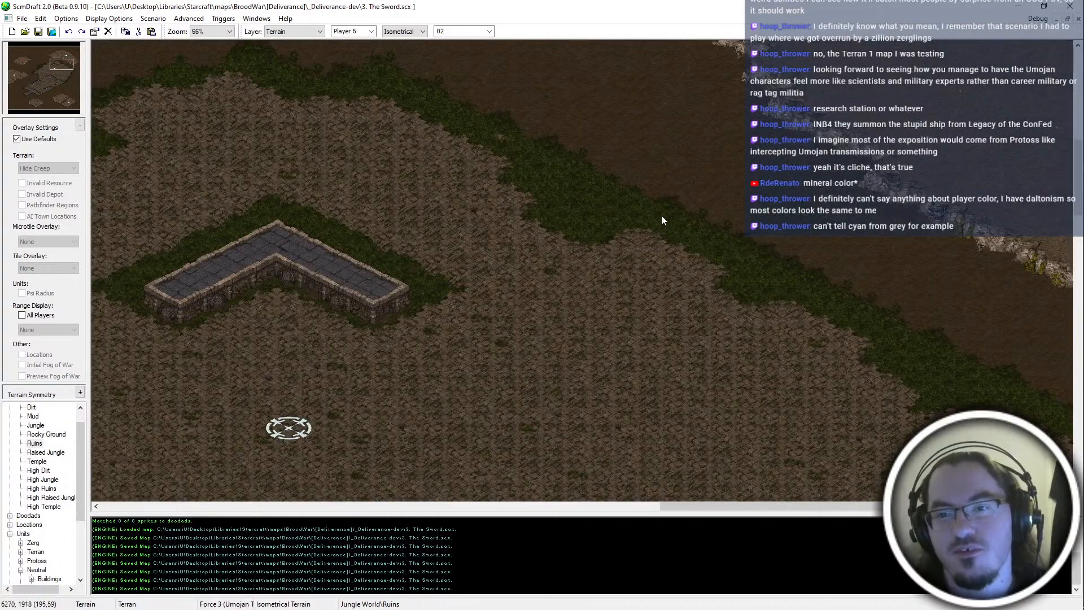
scroll(611, 314, up, 5)
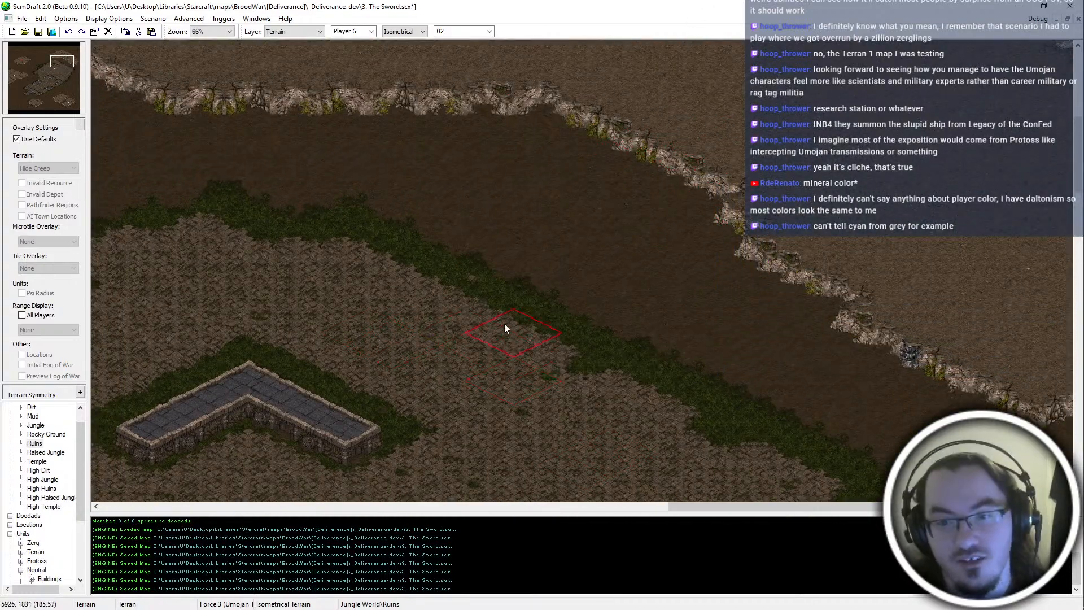
middle_drag(679, 220, 212, 272)
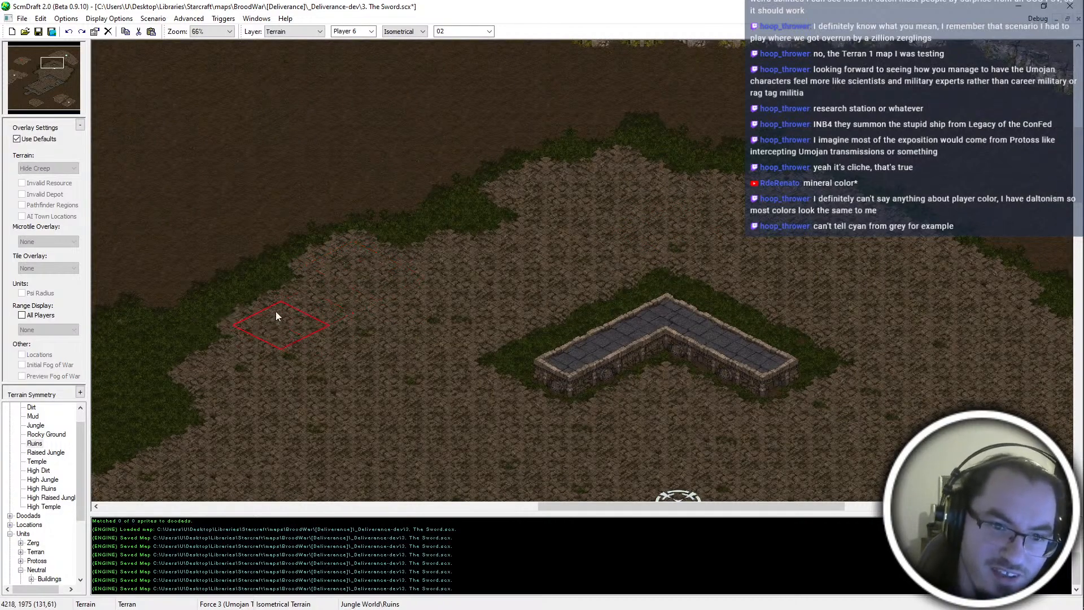
middle_drag(401, 315, 198, 338)
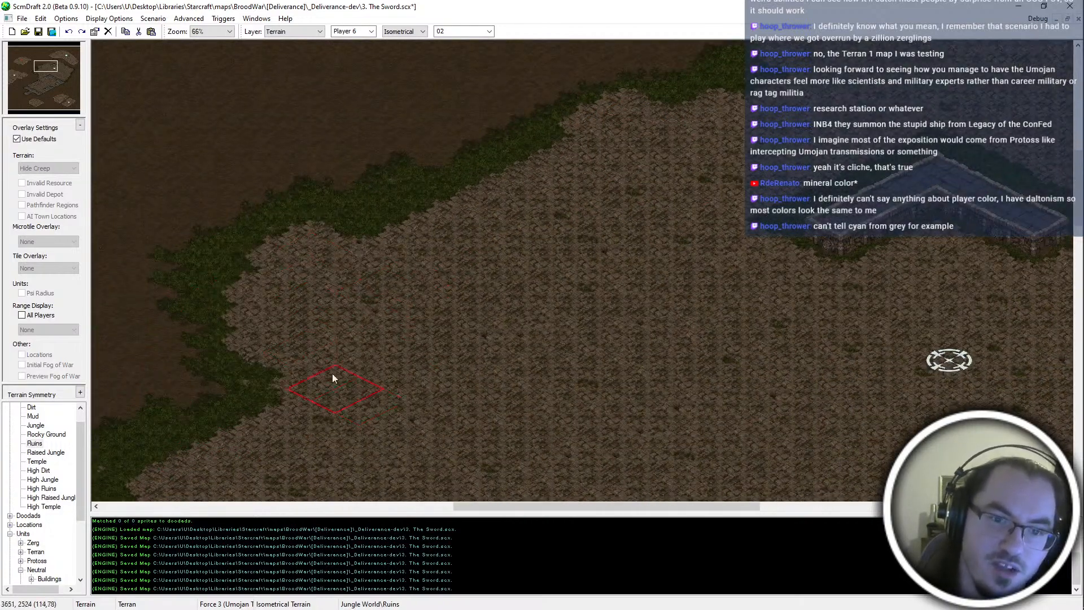
scroll(377, 348, down, 2)
scroll(404, 332, down, 1)
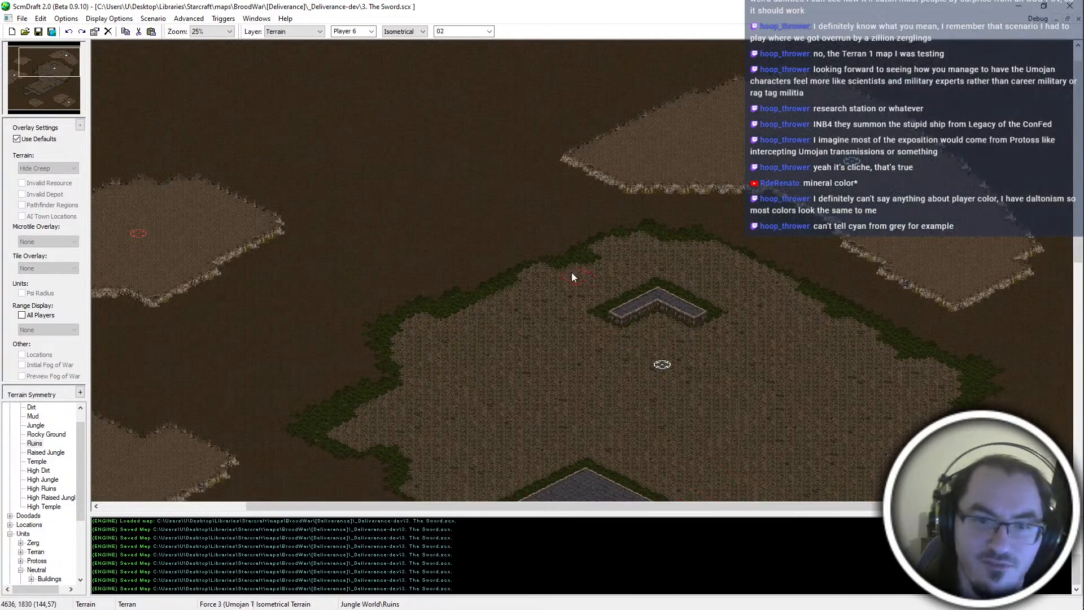
Switch to the browser and review the mission listing and Task Sheet on the Starcraft::Deliverance page
key(alt+Tab)
click(803, 281)
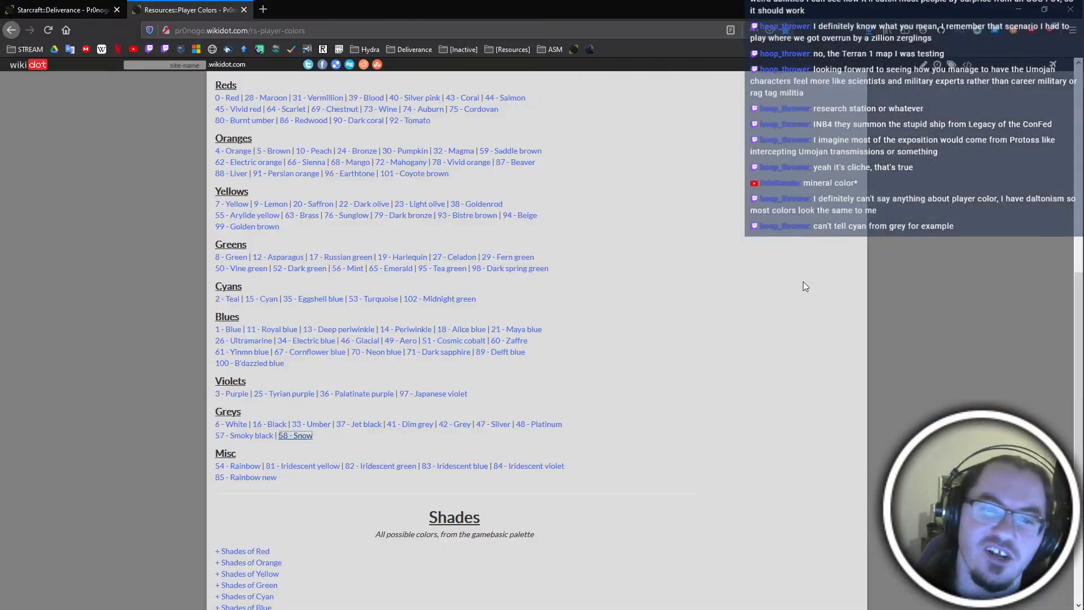
click(62, 10)
scroll(405, 428, down, 10)
scroll(384, 406, up, 5)
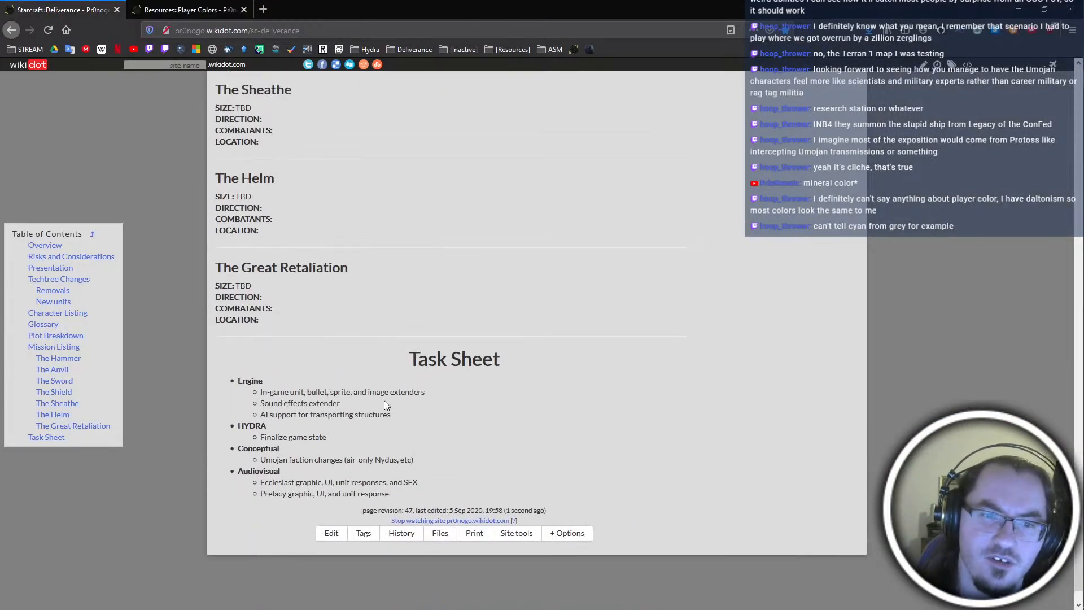
scroll(388, 380, up, 2)
click(1019, 9)
Replace the High Dirt around the yellow Start Location with Dirt, widening the gap to the orange Start Location's plateau
drag(42, 89, 56, 108)
ctrl+scroll(770, 293, up, 2)
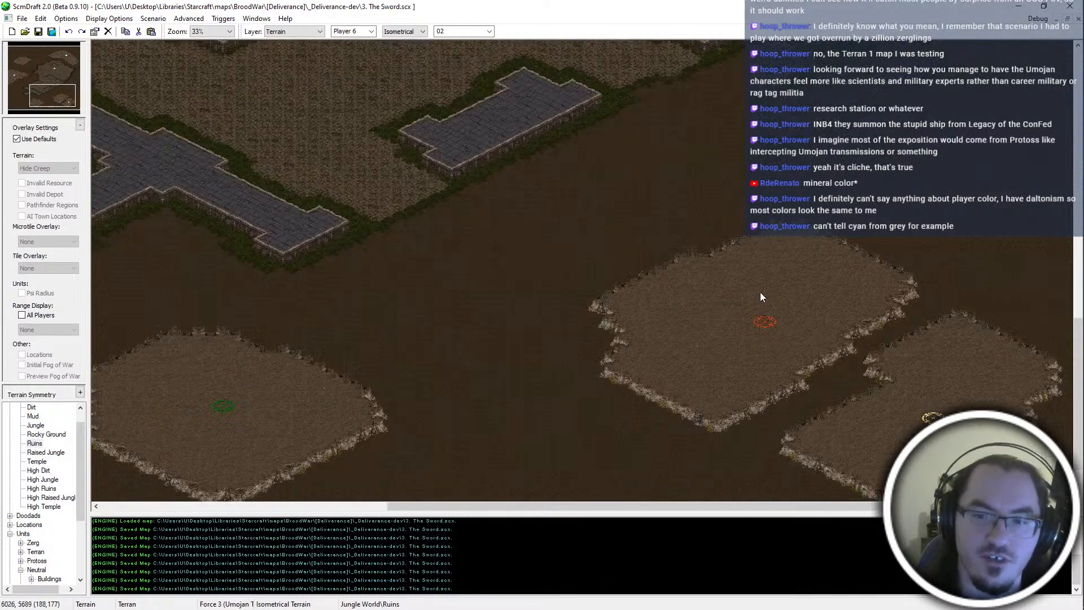
mouse_move(696, 395)
middle_down()
mouse_move(1080, 420)
mouse_move(1083, 513)
middle_up()
right_click(850, 389)
mouse_move(579, 357)
mouse_down()
mouse_move(677, 302)
mouse_move(665, 242)
mouse_move(689, 367)
mouse_move(853, 293)
mouse_move(581, 486)
mouse_move(723, 369)
mouse_move(643, 369)
mouse_up()
right_click(560, 192)
mouse_move(880, 418)
middle_down()
mouse_move(933, 462)
mouse_move(942, 496)
middle_up()
mouse_move(590, 362)
mouse_down()
mouse_move(628, 341)
mouse_move(720, 337)
mouse_move(800, 260)
mouse_move(829, 209)
mouse_move(841, 252)
mouse_move(758, 290)
mouse_move(716, 251)
mouse_up()
right_click(567, 313)
mouse_move(566, 313)
mouse_down()
mouse_move(639, 374)
mouse_move(587, 374)
mouse_up()
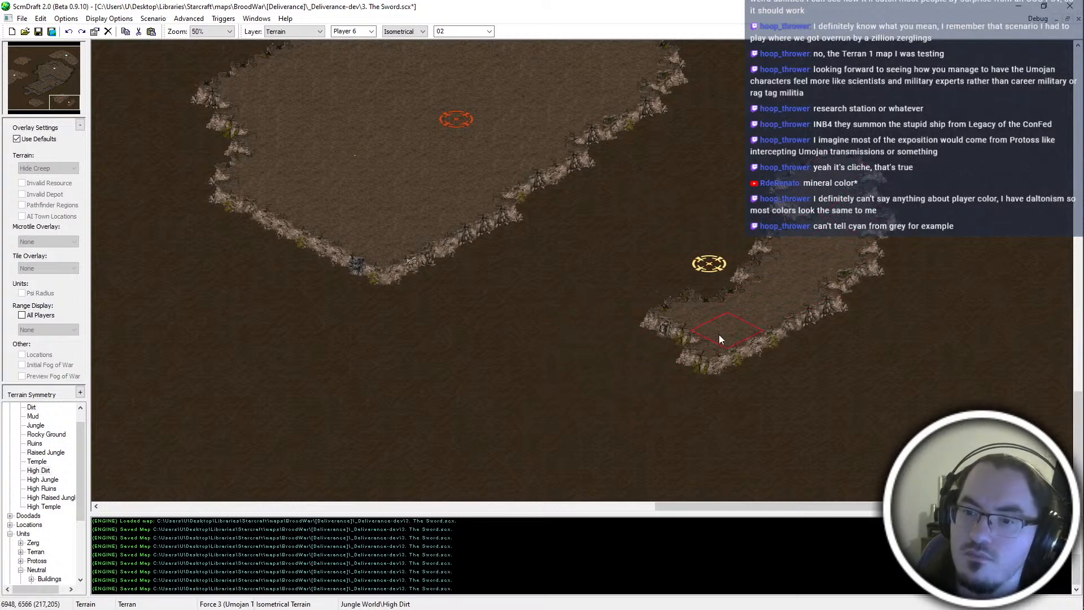
Paint a large High Dirt plateau across the southeastern map corner, leaving the yellow Start Location outside on Dirt
click(683, 360)
mouse_move(908, 188)
mouse_down()
mouse_move(945, 154)
mouse_move(1008, 139)
mouse_move(1076, 192)
mouse_move(919, 236)
mouse_move(1044, 395)
mouse_move(710, 391)
mouse_move(679, 475)
mouse_move(818, 494)
mouse_move(770, 380)
mouse_move(893, 296)
mouse_move(856, 418)
mouse_move(631, 459)
mouse_move(675, 413)
mouse_move(628, 449)
mouse_move(619, 509)
mouse_up()
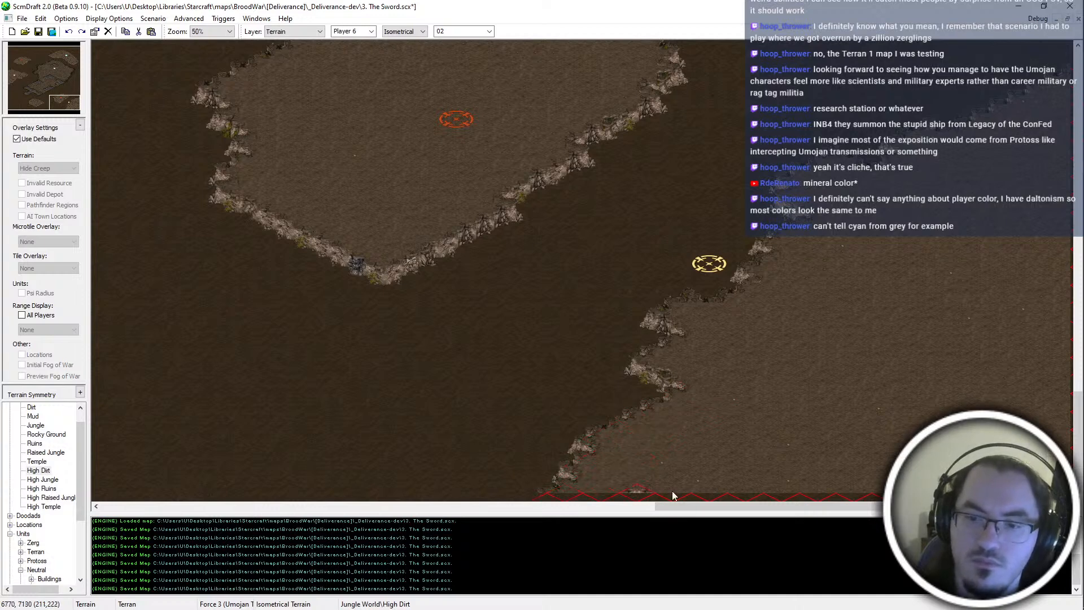
Extend the orange Start Location's plateau with High Dirt along its southeastern and eastern edges
middle_drag(605, 189, 638, 244)
scroll(638, 245, down, 1)
middle_drag(618, 282, 668, 280)
click(745, 321)
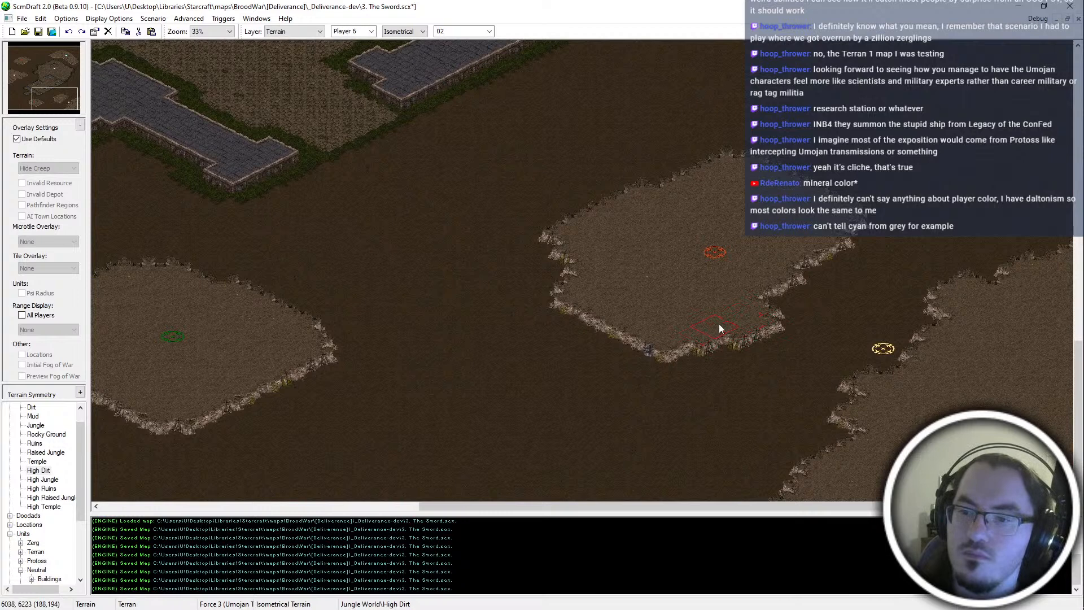
drag(714, 327, 791, 257)
mouse_move(835, 219)
mouse_down()
mouse_move(812, 158)
mouse_move(857, 178)
mouse_up()
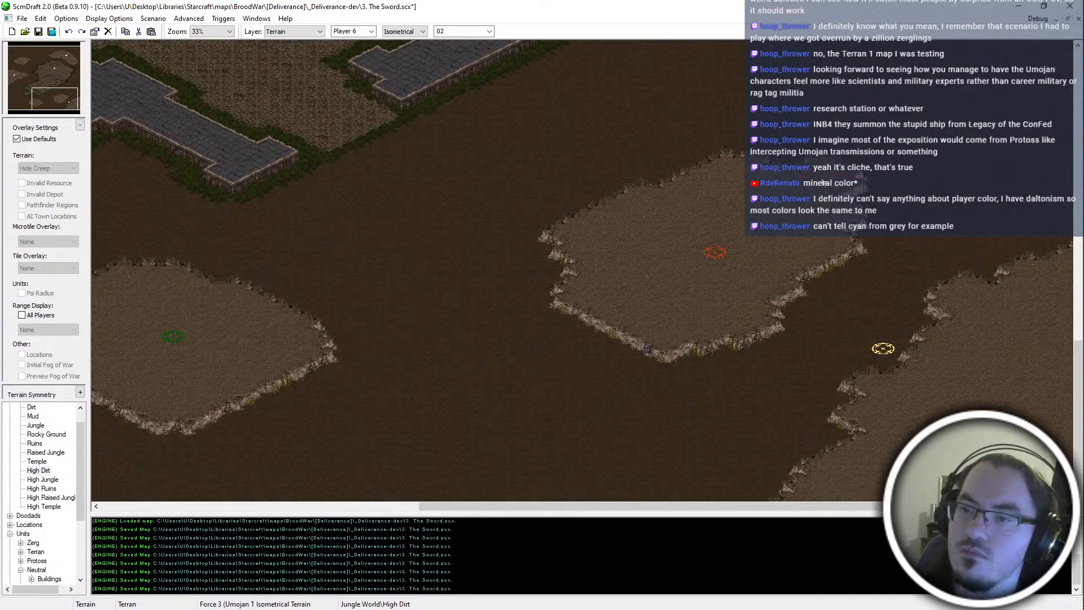
Move the yellow Start Location northwest, close to the southeastern edge of the orange Start Location's plateau
middle_drag(887, 239, 854, 259)
scroll(853, 259, up, 1)
middle_drag(932, 401, 795, 289)
key(u)
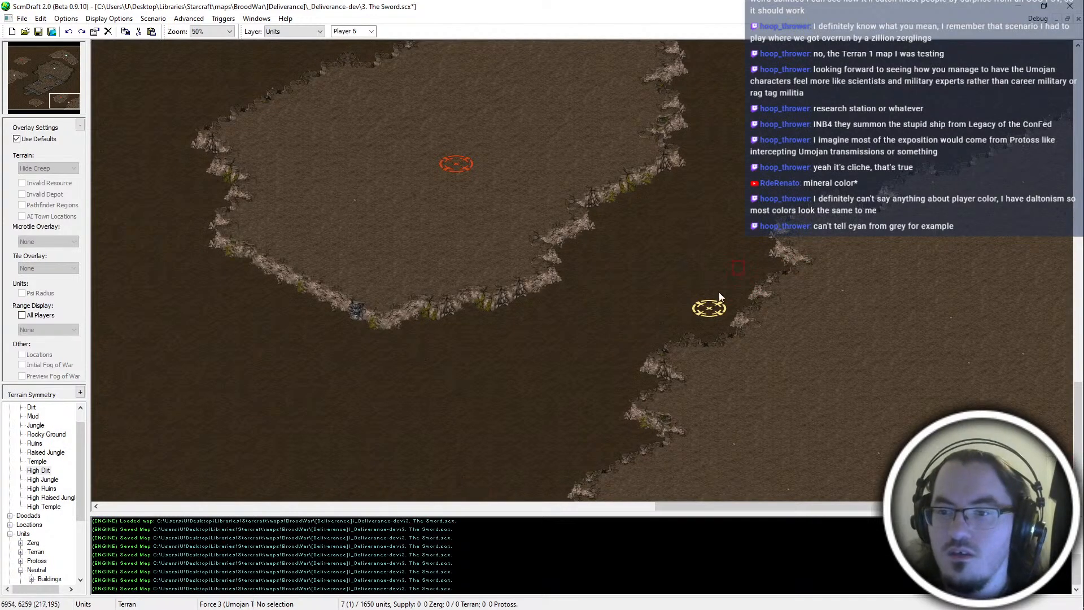
drag(714, 318, 615, 263)
Trim the southeastern cliff edge of the orange Start Location's plateau with Dirt beside the yellow Start Location
key(t)
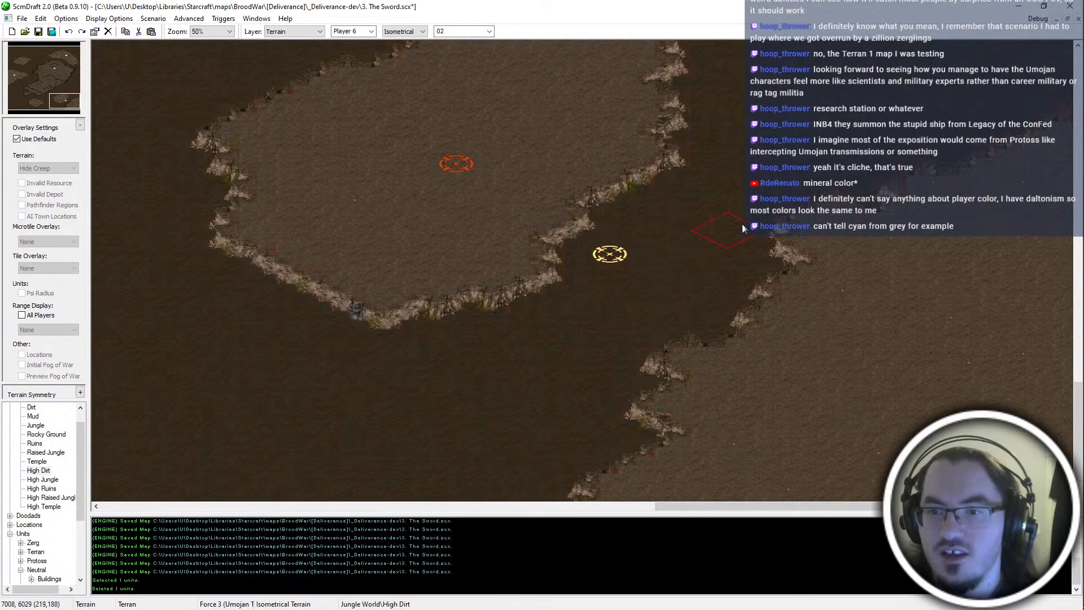
click(560, 283)
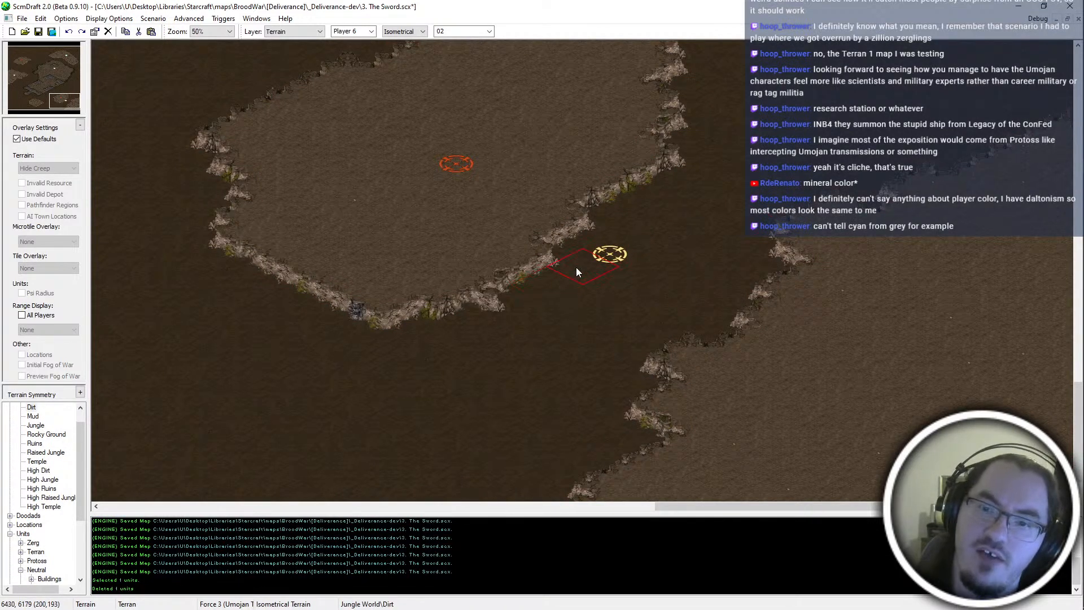
click(574, 253)
click(613, 224)
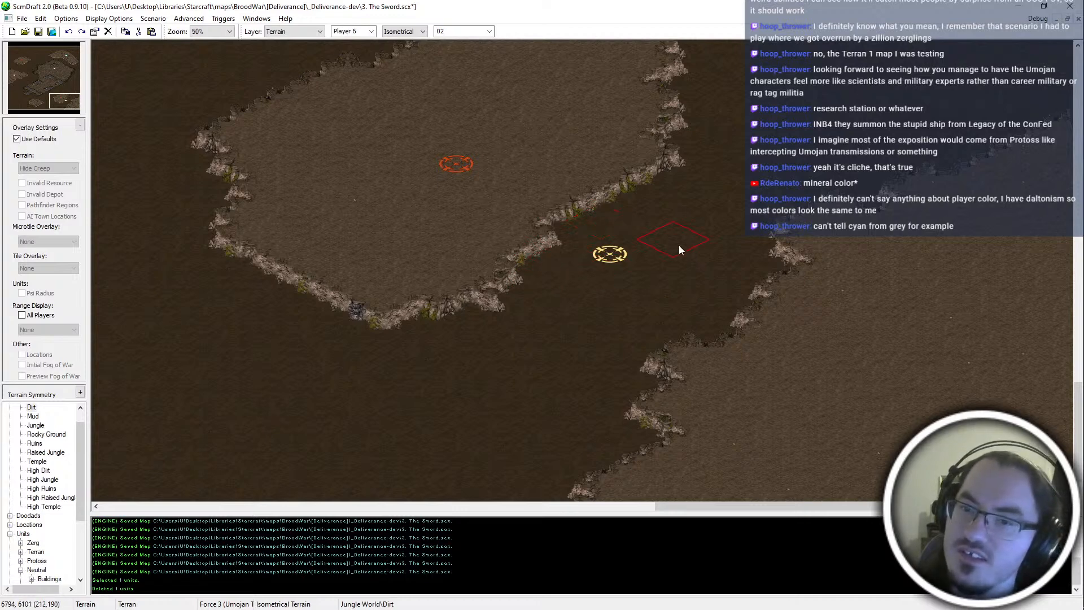
click(642, 194)
click(686, 161)
click(689, 151)
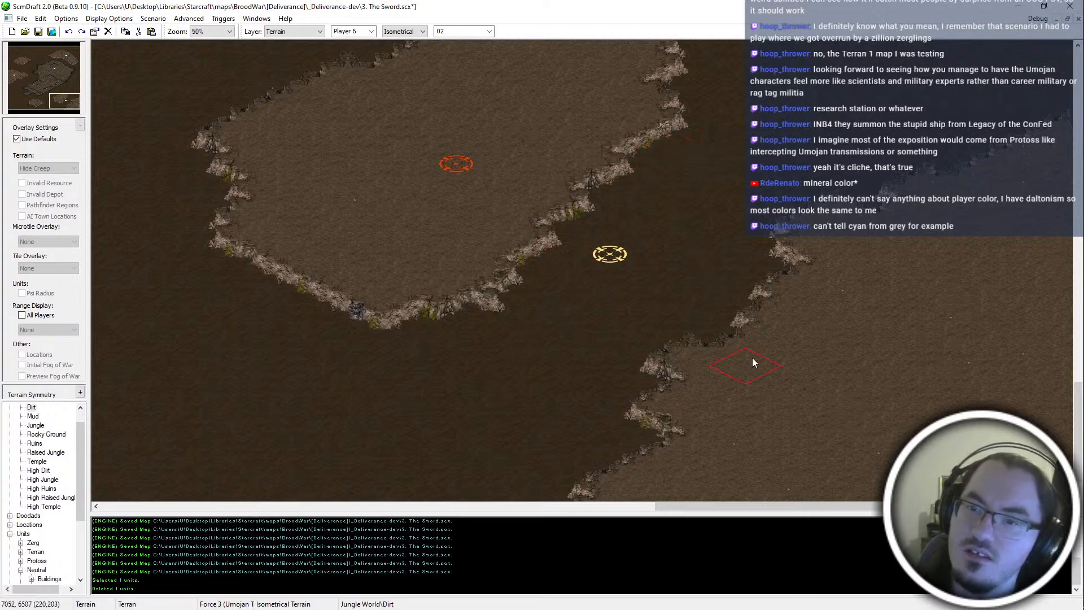
Remove the yellow Start Location and place it again slightly farther south in the Dirt gap
key(u)
click(613, 264)
key(Delete)
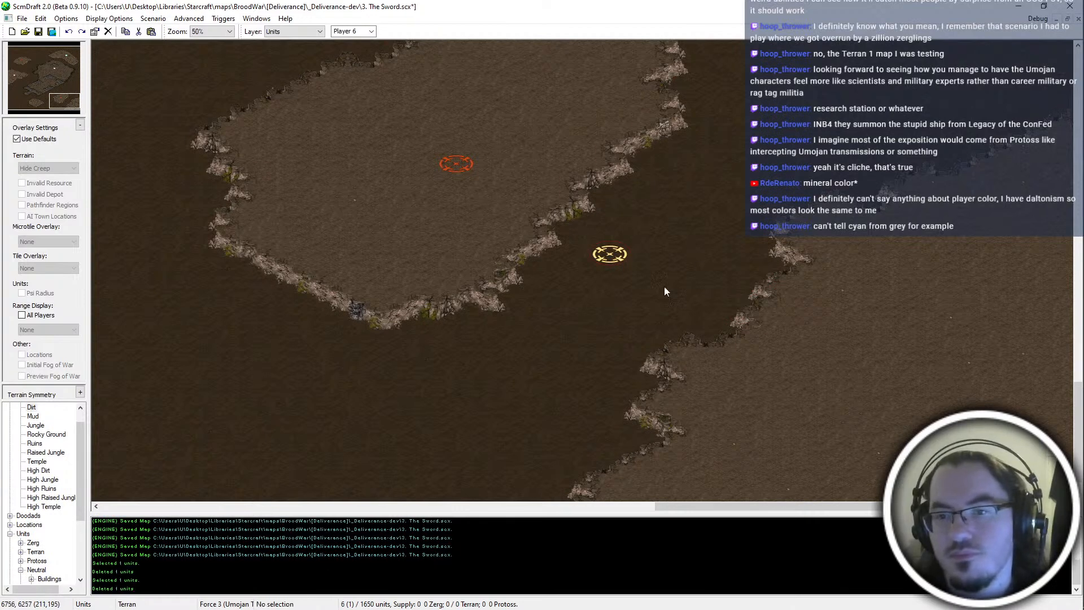
click(610, 292)
Cut away the southern tip of the orange Start Location's plateau with Dirt and trim its southeastern edge
key(t)
mouse_move(450, 277)
mouse_down()
mouse_move(513, 269)
mouse_move(334, 283)
mouse_up()
scroll(587, 199, up, 1)
key(u)
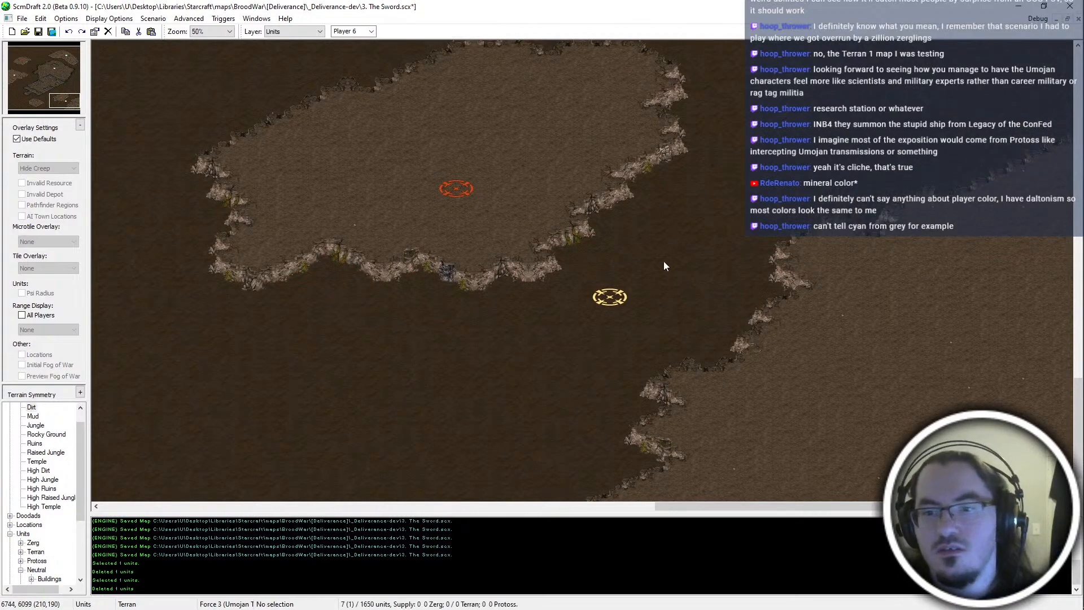
key(t)
drag(526, 274, 582, 256)
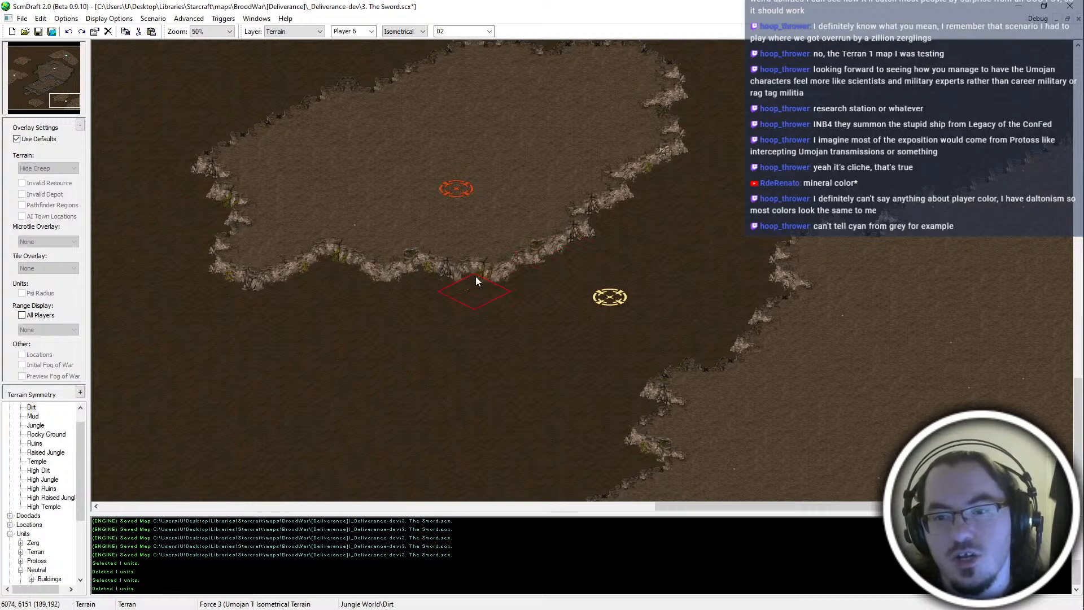
Move the yellow Start Location southwest below the orange plateau, and reshape that plateau's southeastern corner with High Dirt and Dirt
key(u)
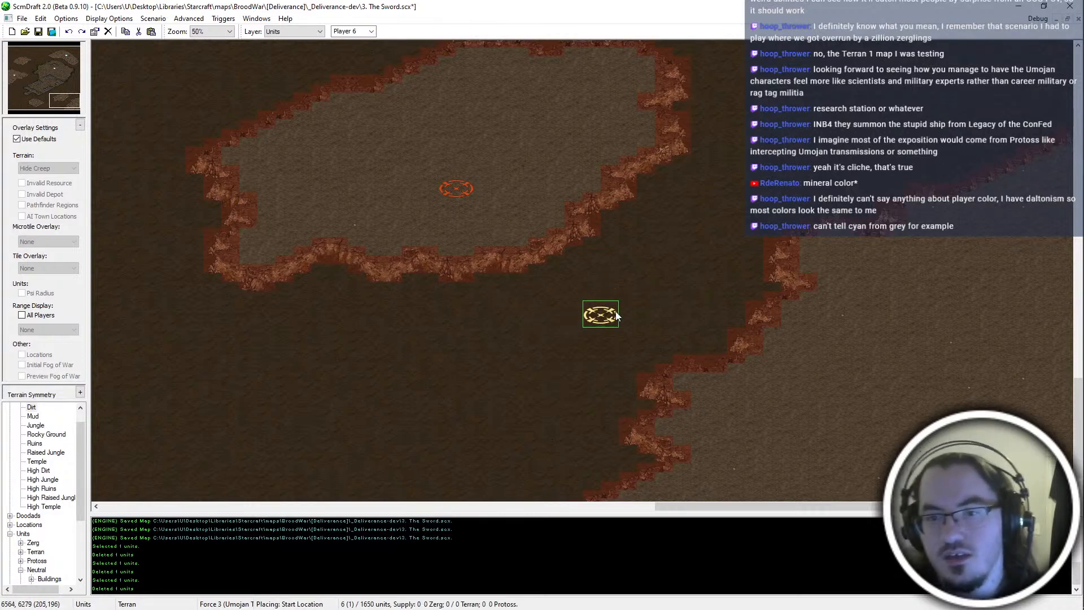
key(t)
mouse_move(588, 191)
mouse_down()
mouse_move(604, 212)
mouse_move(582, 226)
mouse_up()
click(582, 227)
right_click(665, 255)
mouse_move(669, 231)
mouse_down()
mouse_move(683, 198)
mouse_move(655, 195)
mouse_up()
right_click(596, 188)
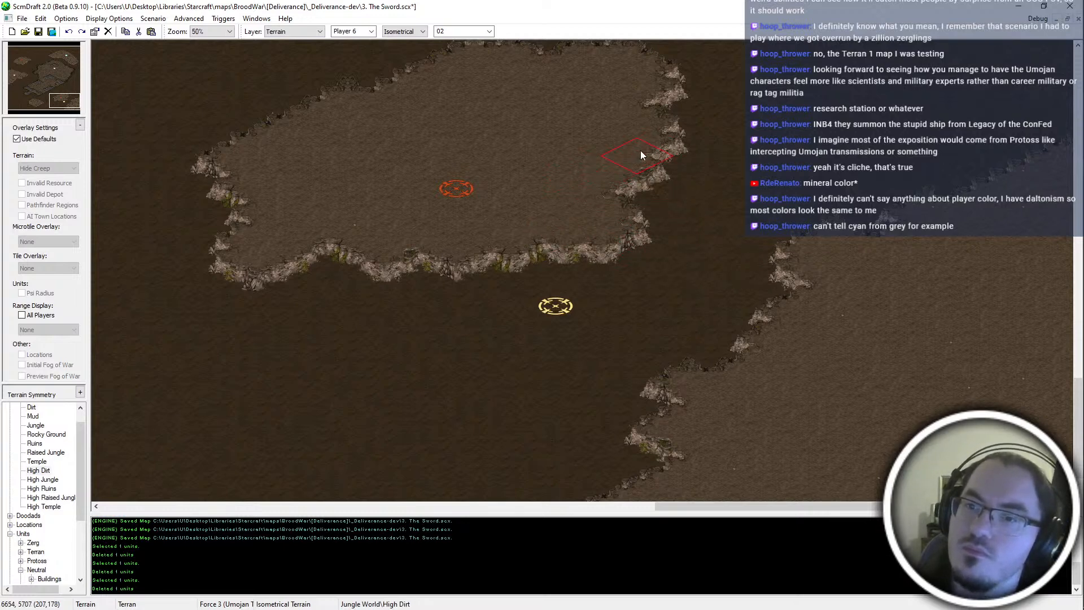
Widen the eastern side of the orange Start Location's plateau with High Dirt and tidy its northeastern corner with Dirt
scroll(638, 157, up, 2)
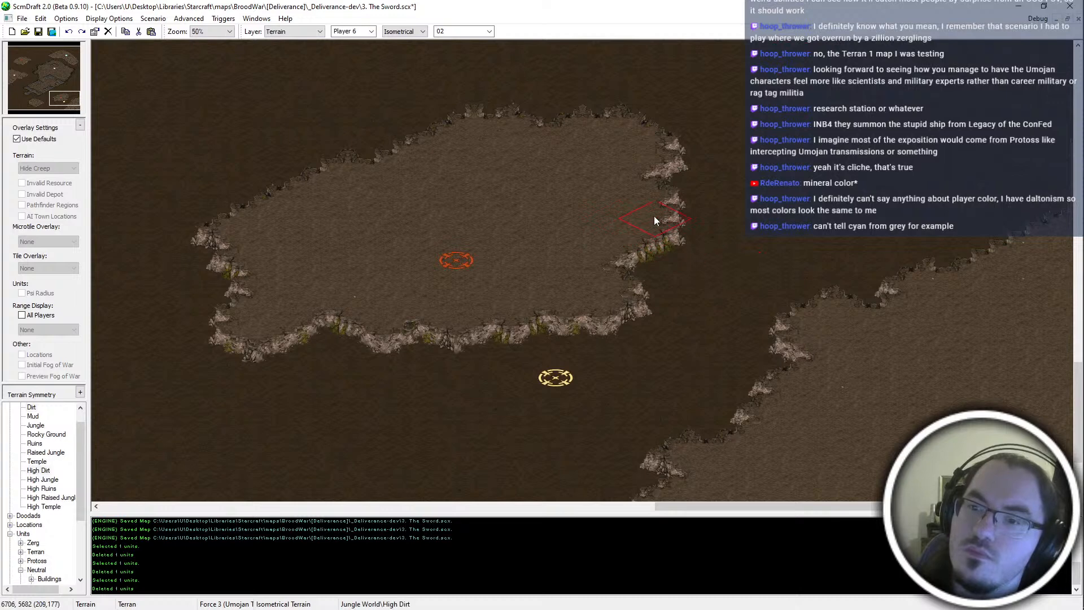
click(653, 219)
click(651, 236)
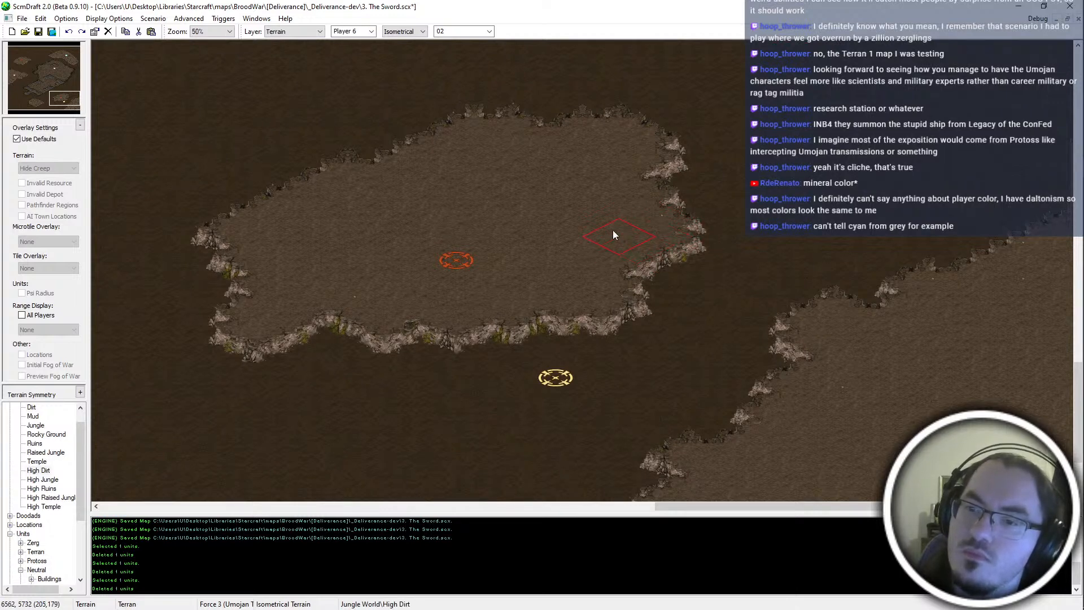
click(665, 181)
click(686, 135)
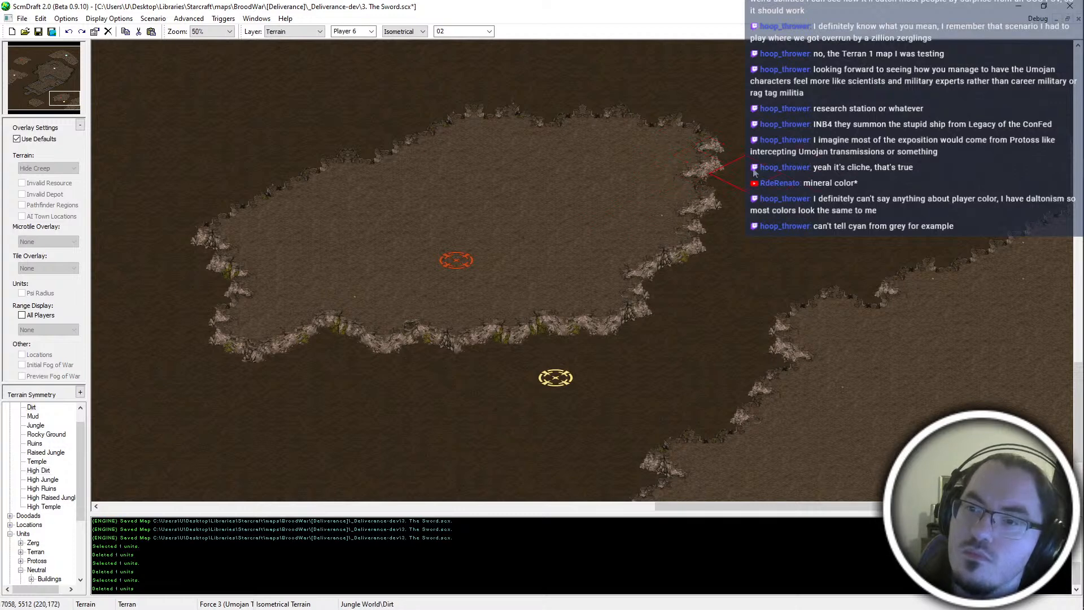
click(710, 131)
middle_drag(844, 146, 859, 170)
right_click(858, 170)
click(735, 118)
middle_drag(662, 65, 694, 89)
Extend the orange plateau's southwestern part southward with High Dirt and shape its tip with Dirt
right_click(675, 203)
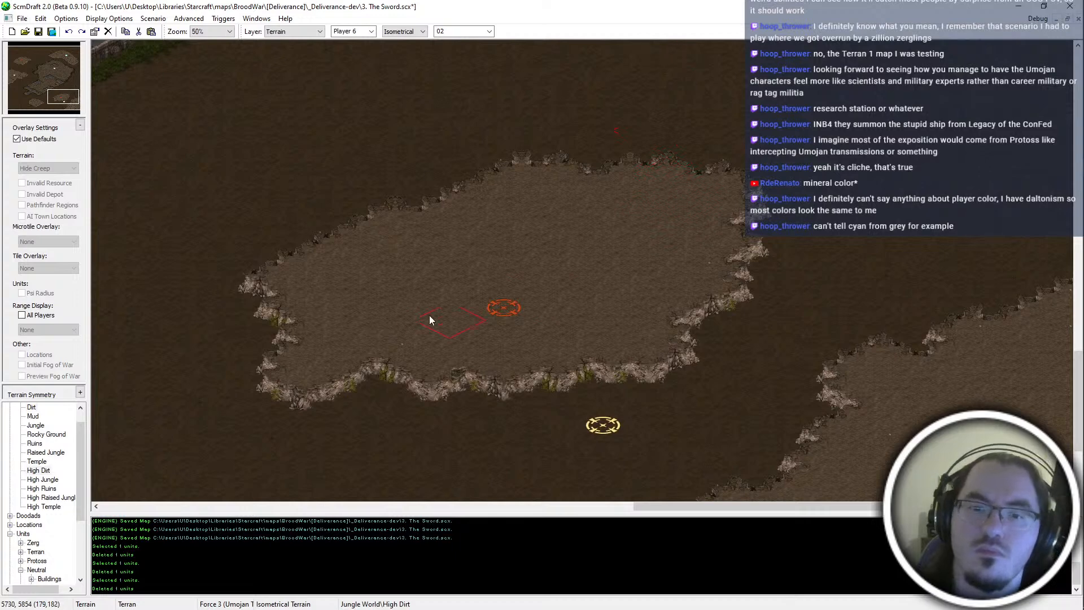
mouse_move(421, 380)
mouse_down()
mouse_move(273, 387)
mouse_move(440, 398)
mouse_move(481, 463)
mouse_move(455, 360)
mouse_up()
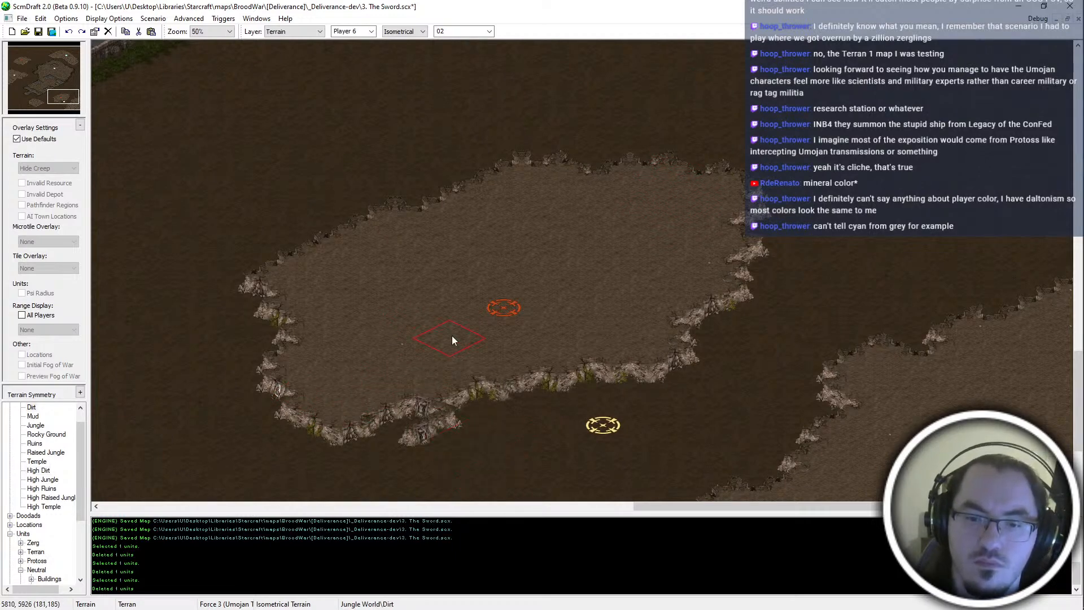
drag(387, 425, 397, 410)
middle_drag(479, 424, 518, 385)
mouse_move(420, 411)
mouse_down()
mouse_move(448, 394)
mouse_move(457, 426)
mouse_move(422, 390)
mouse_move(397, 397)
mouse_up()
right_click(452, 379)
right_click(512, 416)
right_click(408, 354)
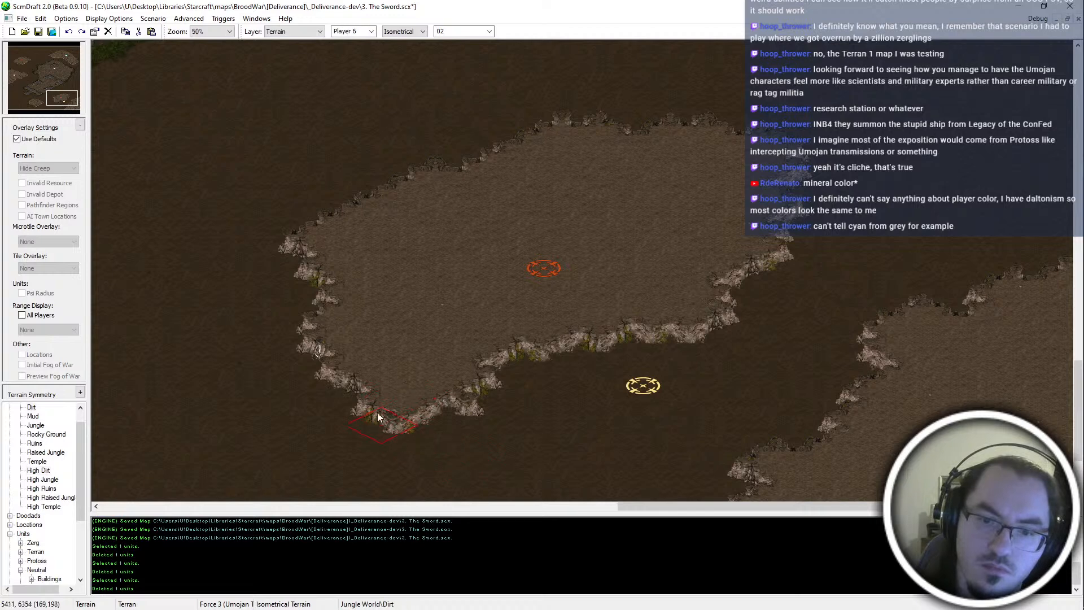
click(389, 417)
Widen the western edge of the orange Start Location's plateau with High Dirt and save the map
right_click(418, 333)
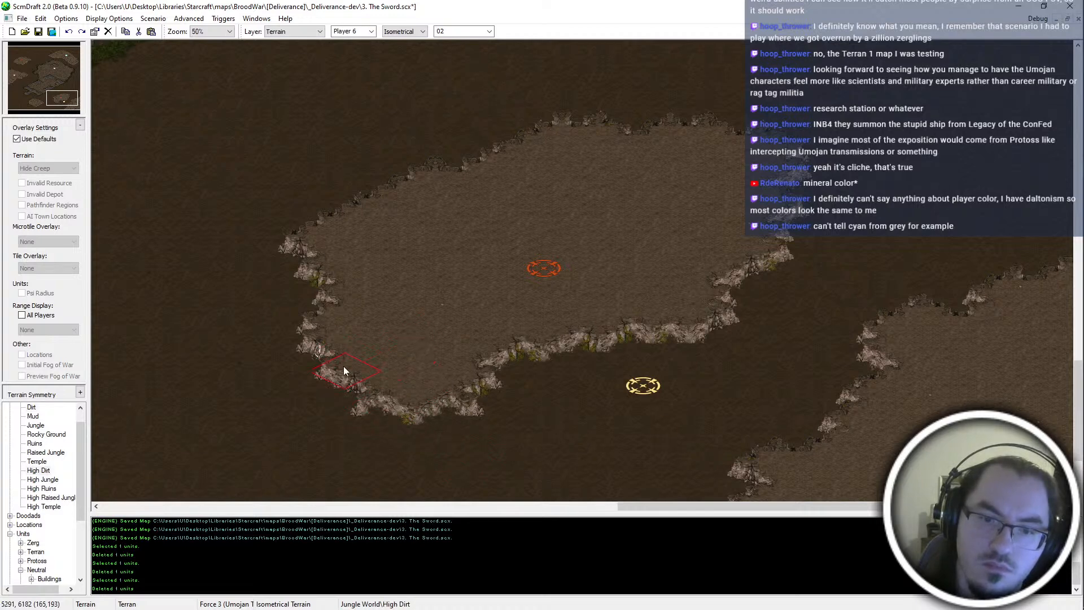
mouse_move(351, 333)
mouse_down()
mouse_move(329, 327)
mouse_move(327, 340)
mouse_up()
drag(322, 276, 308, 262)
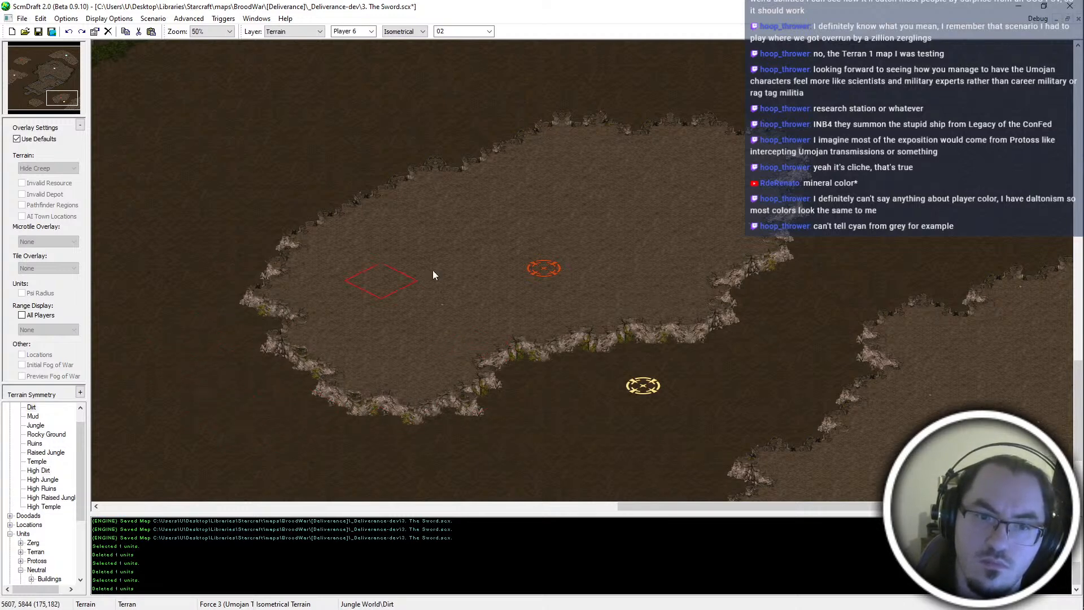
ctrl+scroll(495, 190, down, 1)
key(ctrl+s)
ctrl+scroll(326, 460, up, 1)
Extend the southeastern corner plateau's western cliff edge with High Dirt at two spots facing the orange Start Location's plateau
middle_drag(367, 467, 866, 291)
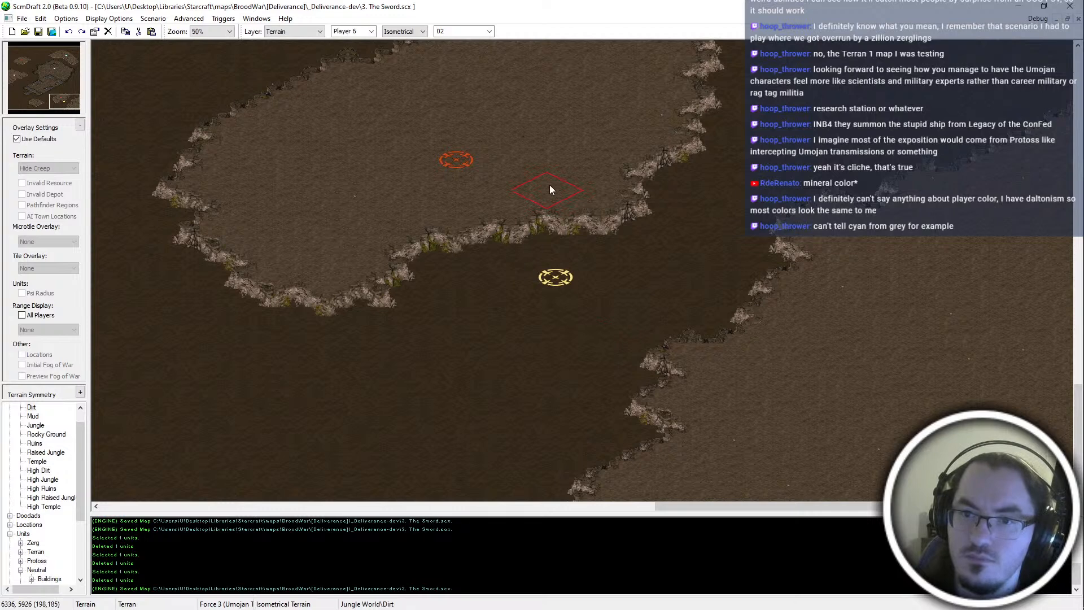
click(670, 430)
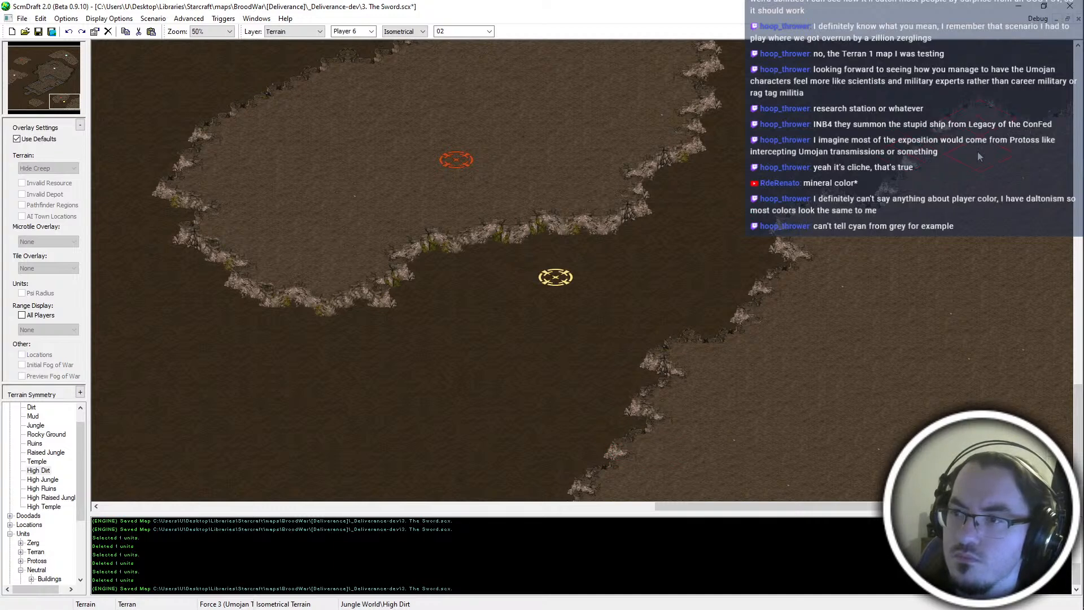
scroll(980, 144, up, 3)
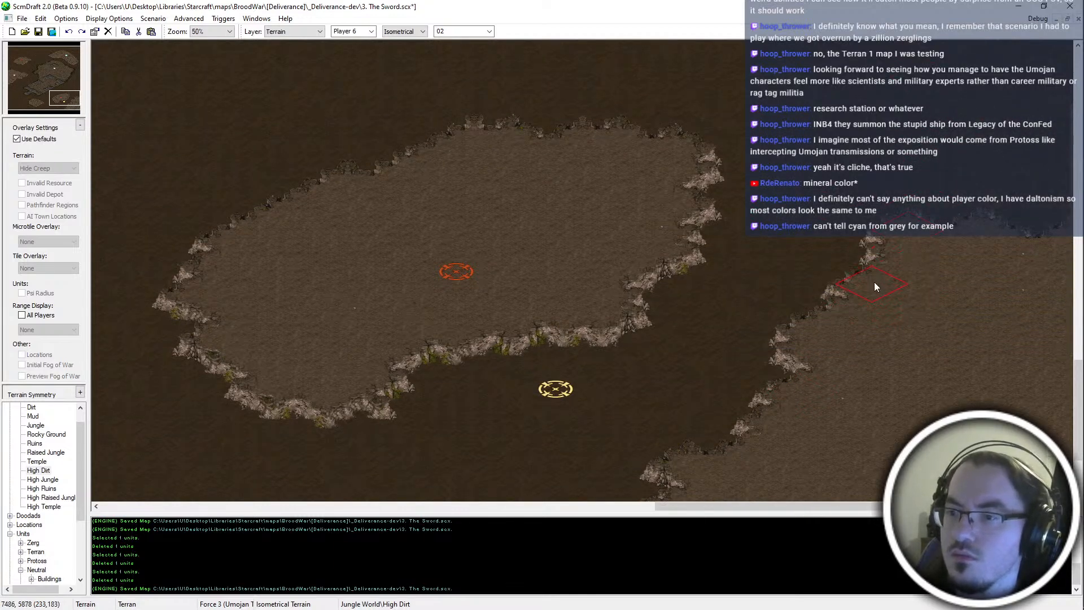
click(869, 265)
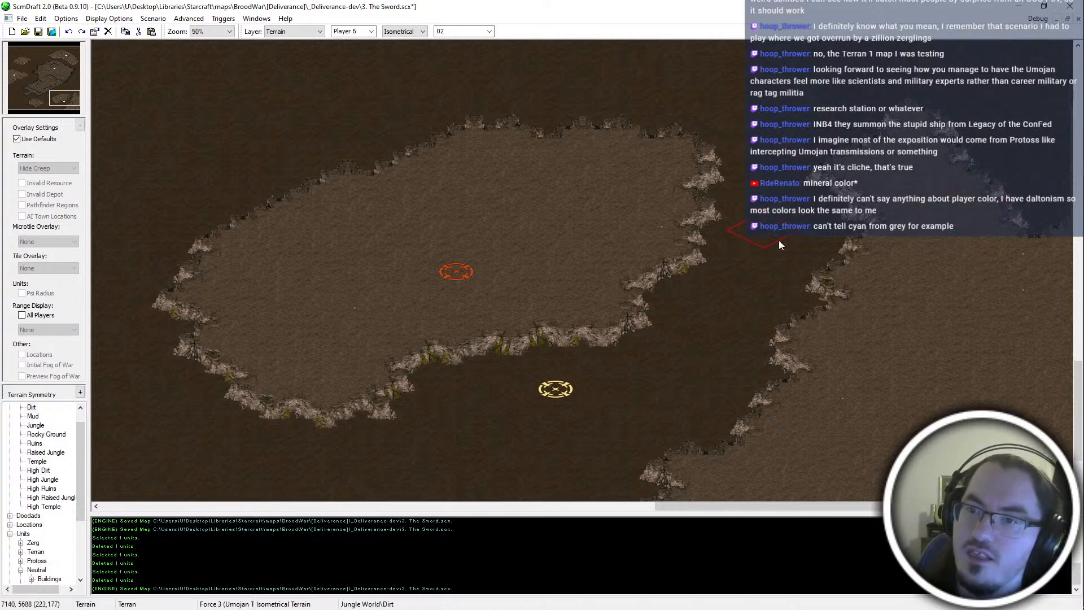
Save the map with the extended cliff edge of the southeastern corner plateau
scroll(751, 232, down, 1)
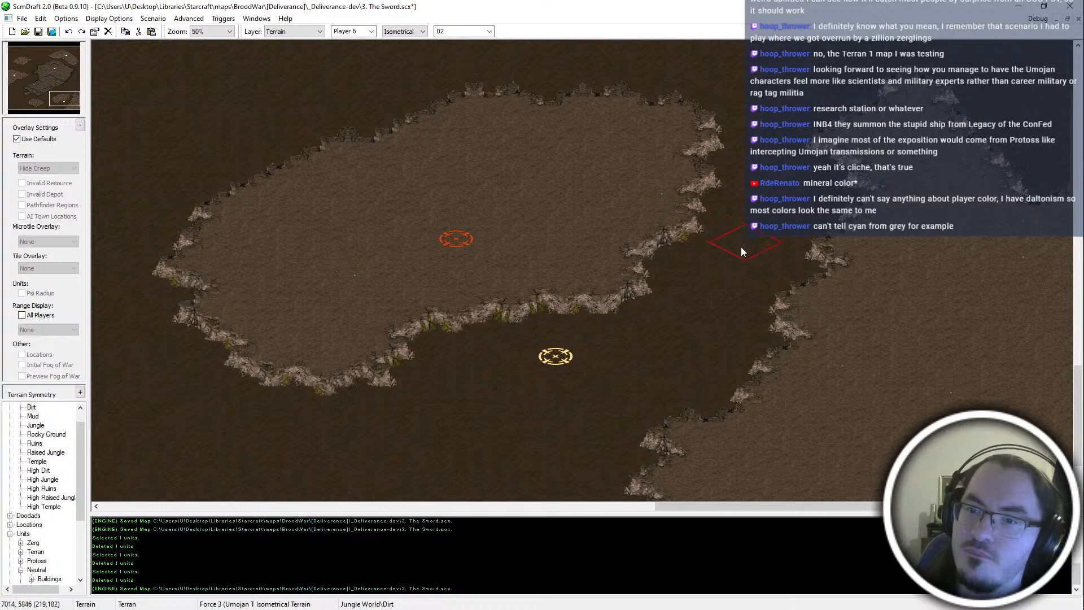
key(ctrl+s)
scroll(750, 347, down, 1)
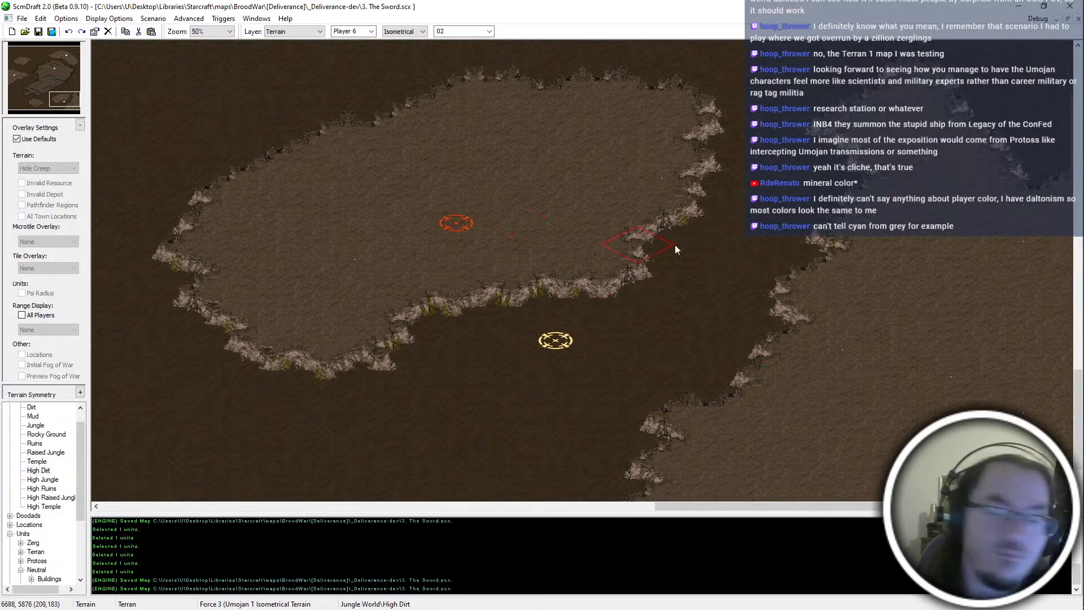
Try to carve a strip of Dirt diagonally through the southeastern corner plateau, and undo the strokes
ctrl+scroll(734, 282, down, 1)
key(Left)
key(Left)
key(Left)
key(Left)
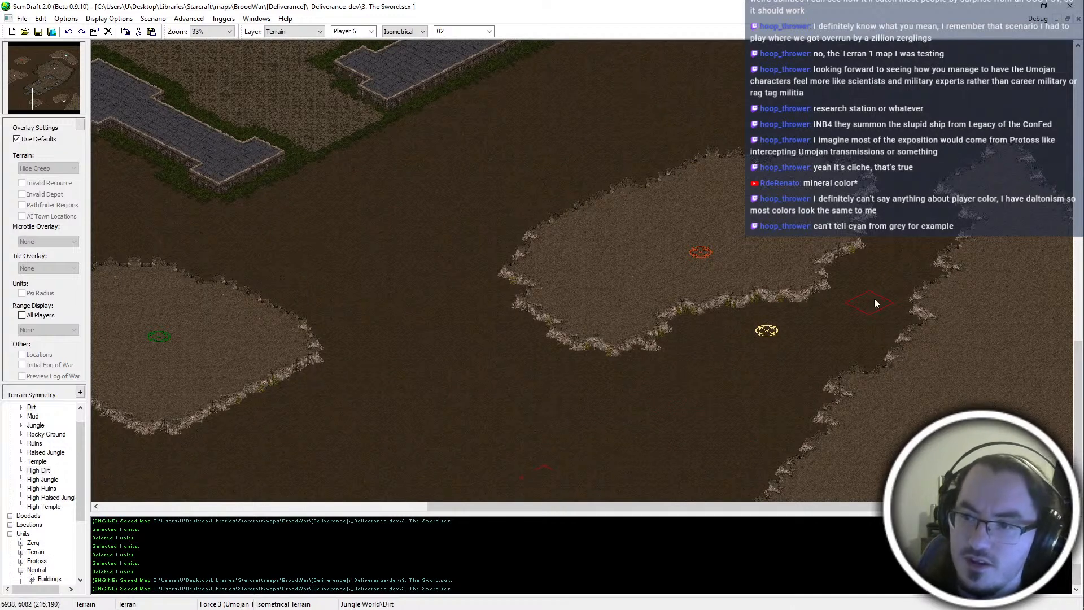
key(Right)
key(Left)
key(Right)
drag(925, 493, 988, 450)
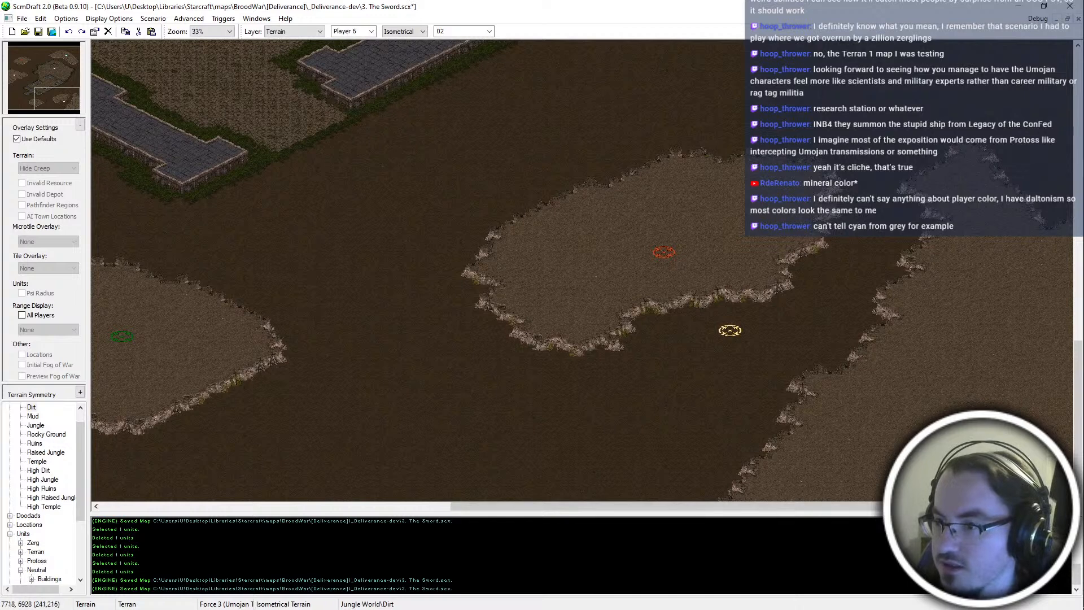
mouse_move(947, 501)
mouse_down()
mouse_move(1014, 415)
mouse_move(1063, 392)
mouse_up()
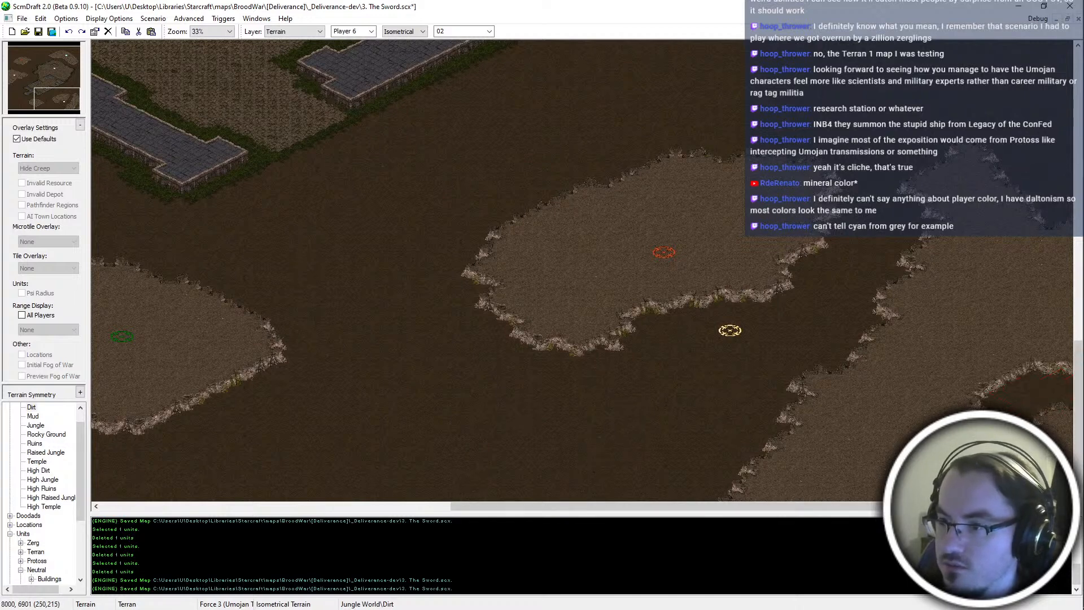
key(ctrl+z)
key(ctrl+z)
key(ctrl+z)
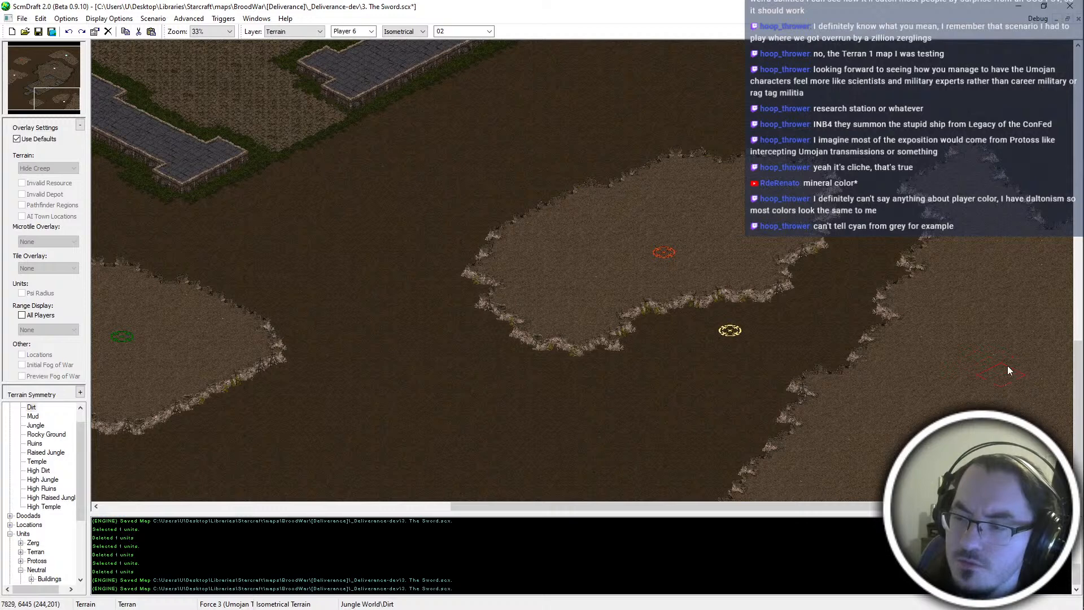
Carve a diagonal Dirt channel through the southeastern corner plateau and fill in its eastern side with High Dirt
mouse_move(1010, 315)
mouse_down()
mouse_move(1026, 346)
mouse_move(897, 489)
mouse_up()
middle_click(1029, 447)
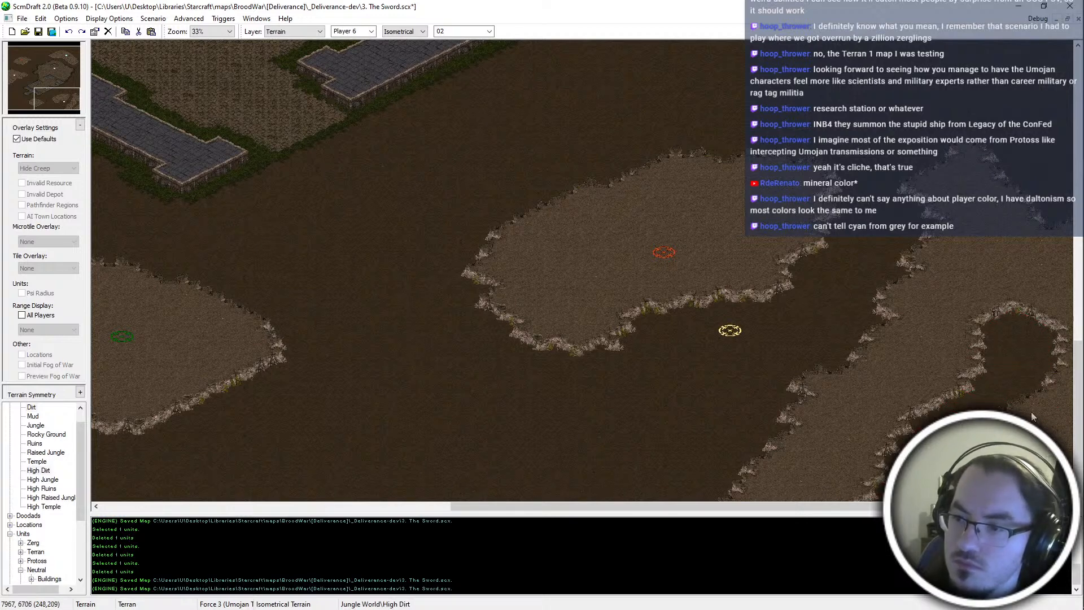
mouse_move(1032, 373)
mouse_down()
mouse_move(1043, 330)
mouse_move(1034, 325)
mouse_move(1048, 290)
mouse_move(1058, 299)
mouse_move(1052, 279)
mouse_up()
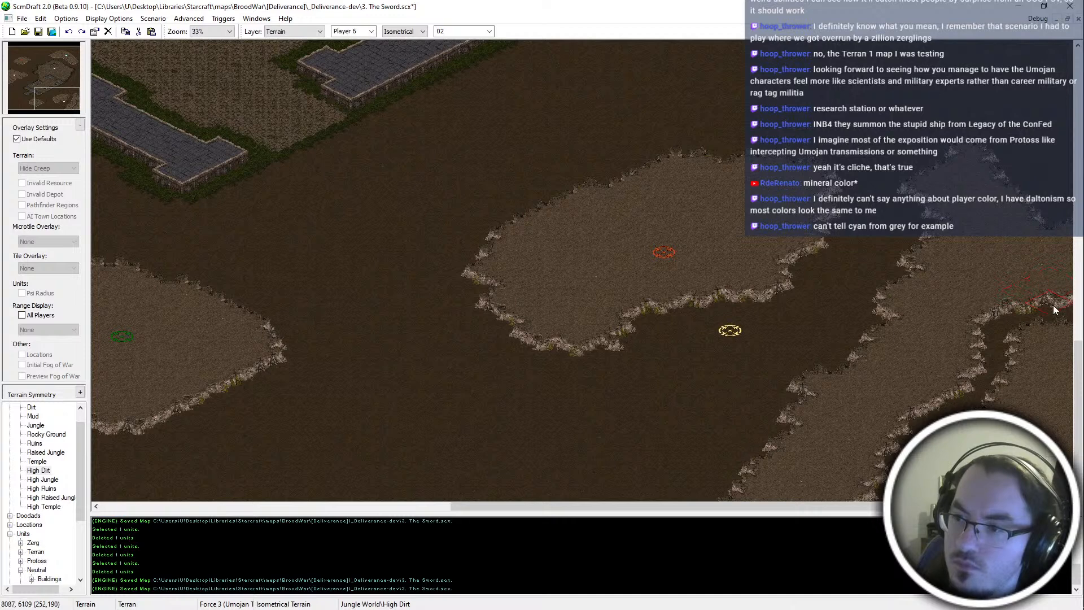
Shape the Dirt channel in the southeastern corner plateau into a narrow winding gap with Dirt and High Dirt, and save the map
click(987, 340)
right_click(1019, 348)
click(1011, 349)
right_click(1038, 127)
click(935, 394)
right_click(915, 369)
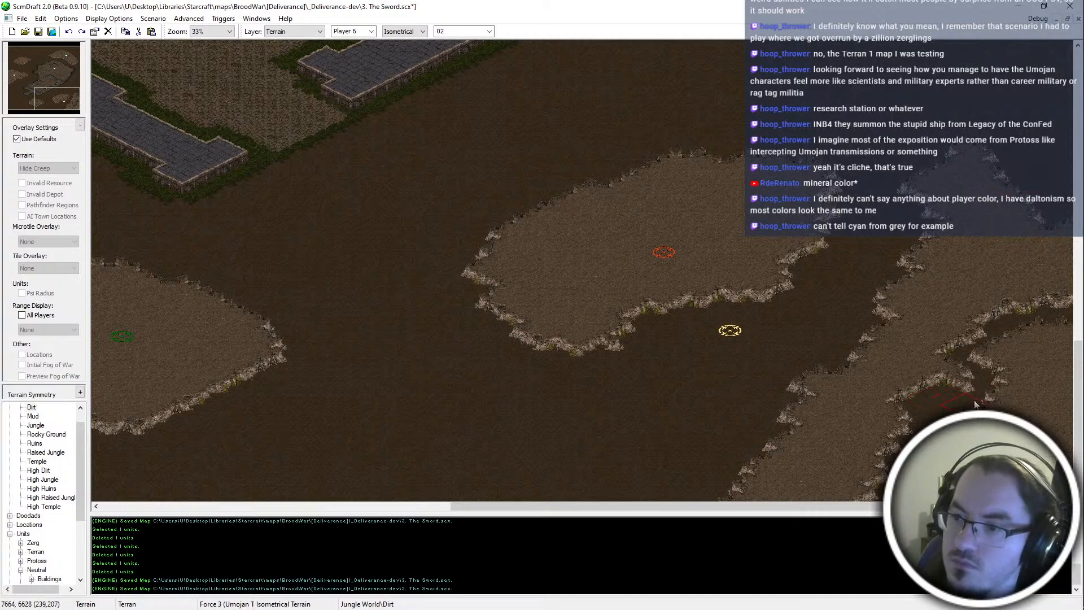
click(931, 397)
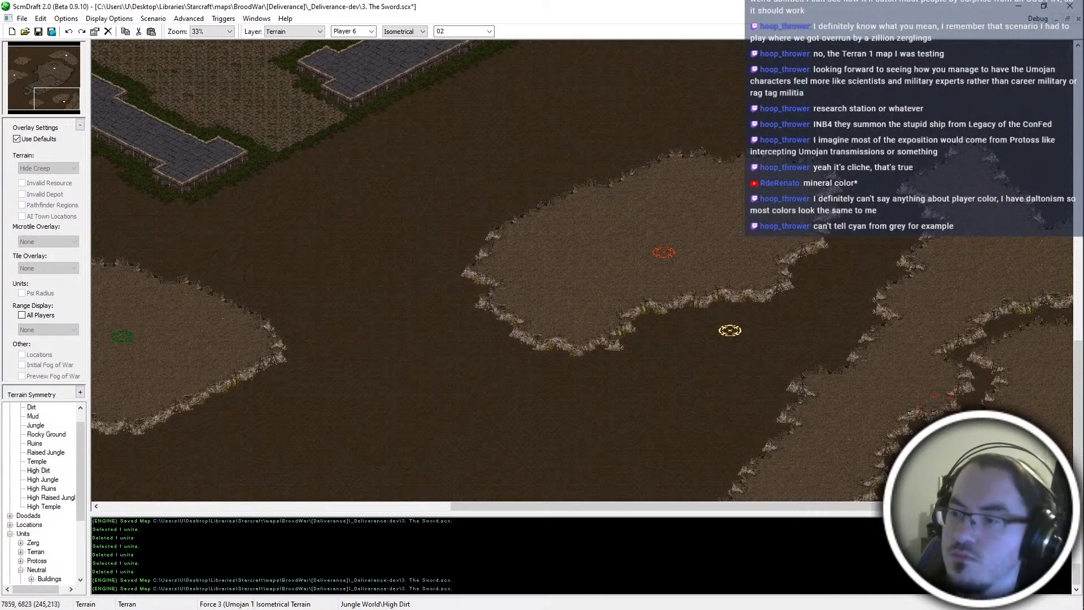
middle_drag(212, 405, 515, 388)
scroll(514, 394, down, 1)
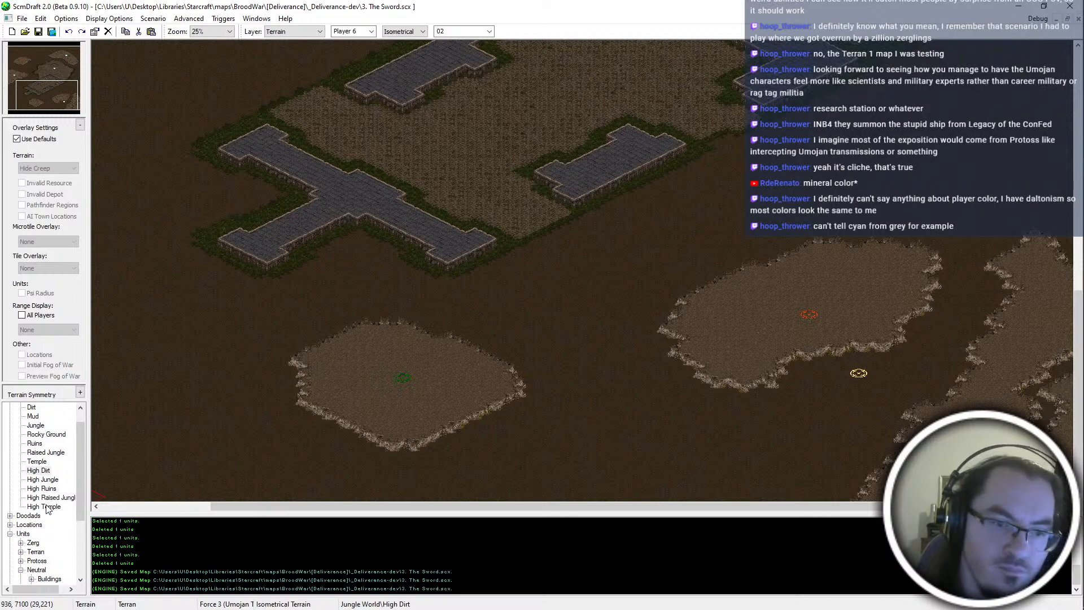
Paint a C-shaped High Temple platform on the High Dirt plateau around the green start location
scroll(404, 437, up, 1)
scroll(476, 387, down, 2)
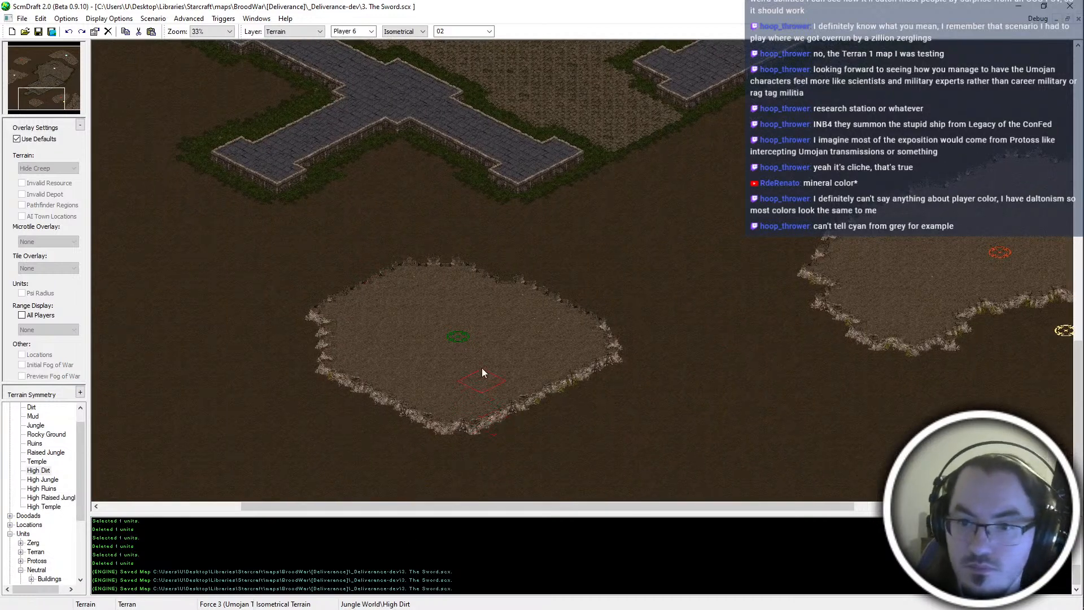
click(48, 506)
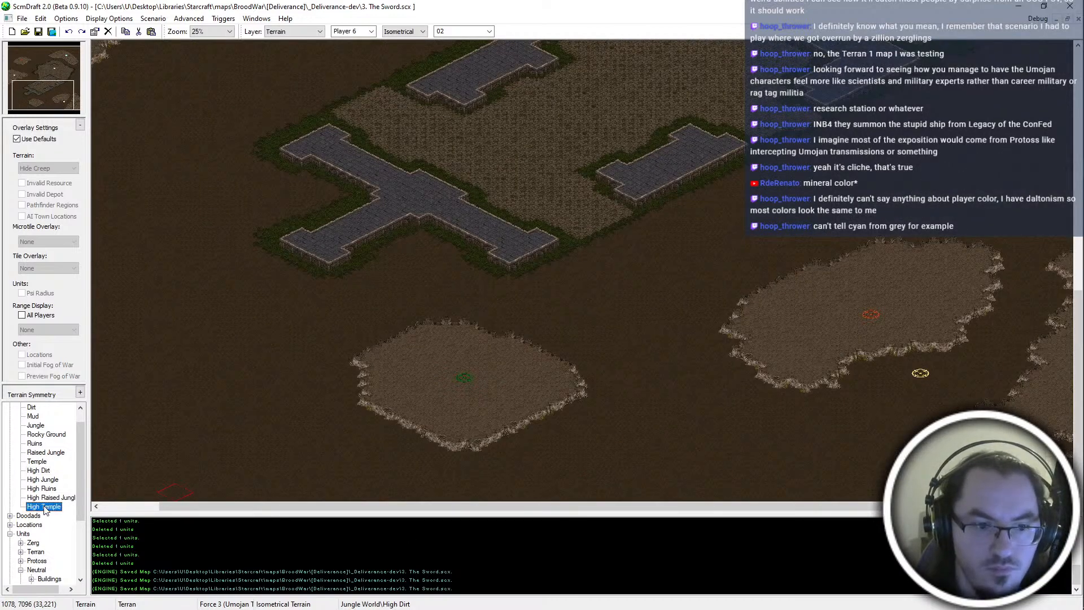
click(474, 373)
key(ctrl+z)
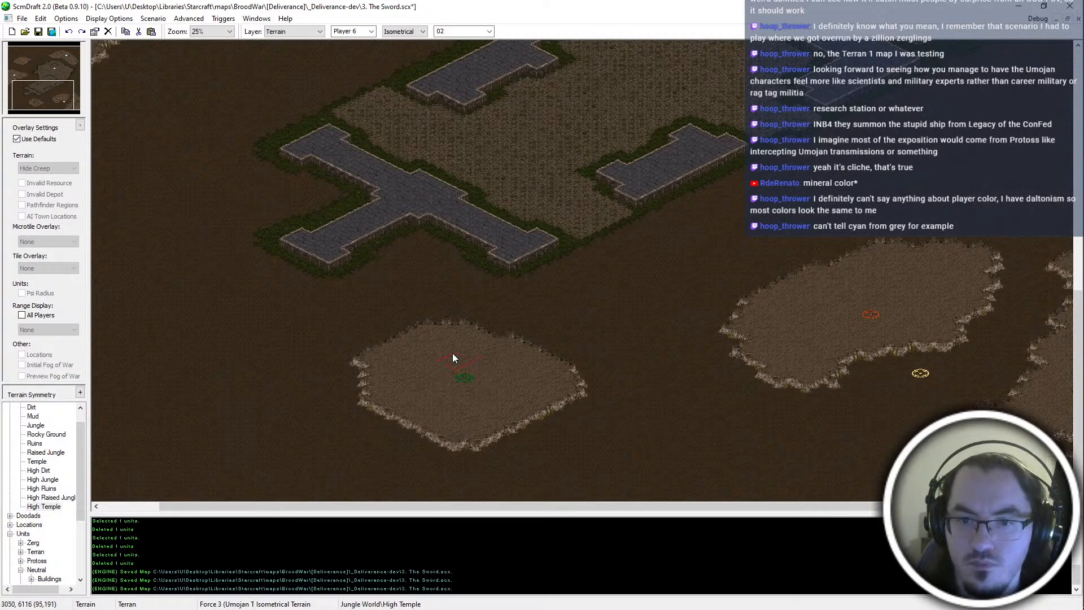
click(425, 388)
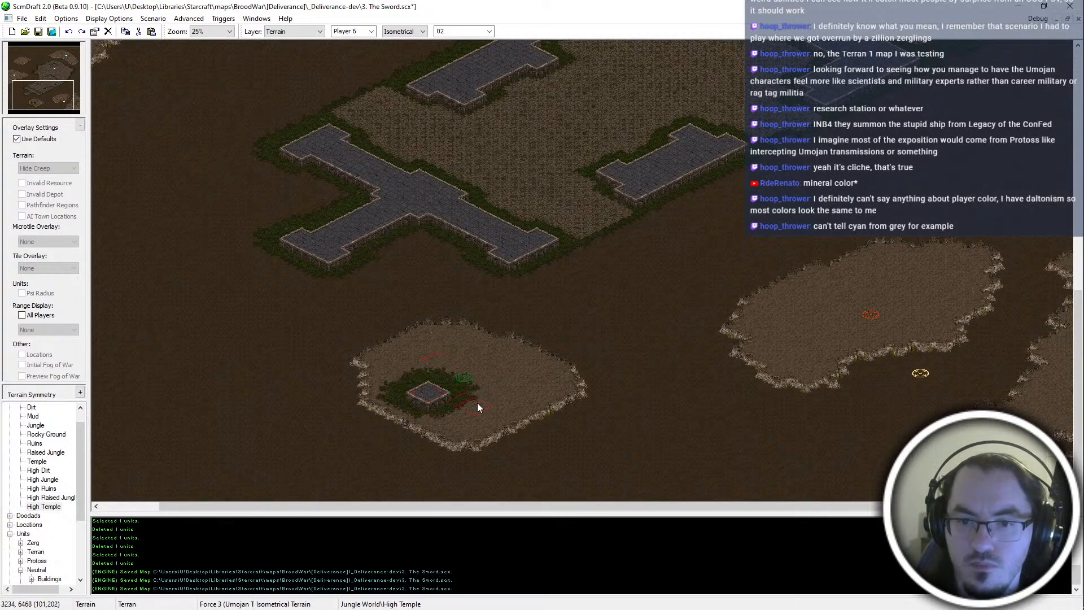
mouse_move(412, 379)
mouse_down()
mouse_move(482, 418)
mouse_move(432, 368)
mouse_up()
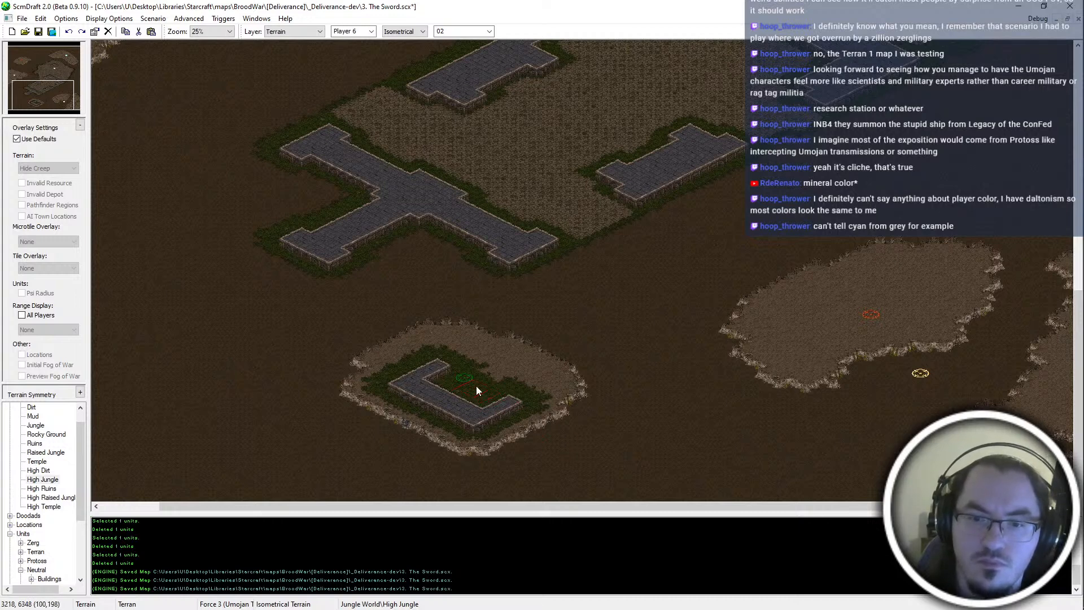
Extend the green start location's plateau southeast with High Dirt, reaching the map's lower edge
key(Left)
key(Left)
mouse_move(568, 365)
mouse_down()
mouse_move(601, 397)
mouse_move(589, 465)
mouse_up()
mouse_move(524, 458)
mouse_down()
mouse_move(615, 452)
mouse_move(627, 416)
mouse_move(695, 459)
mouse_move(761, 475)
mouse_move(712, 495)
mouse_move(646, 481)
mouse_move(636, 512)
mouse_up()
ctrl+scroll(863, 498, up, 3)
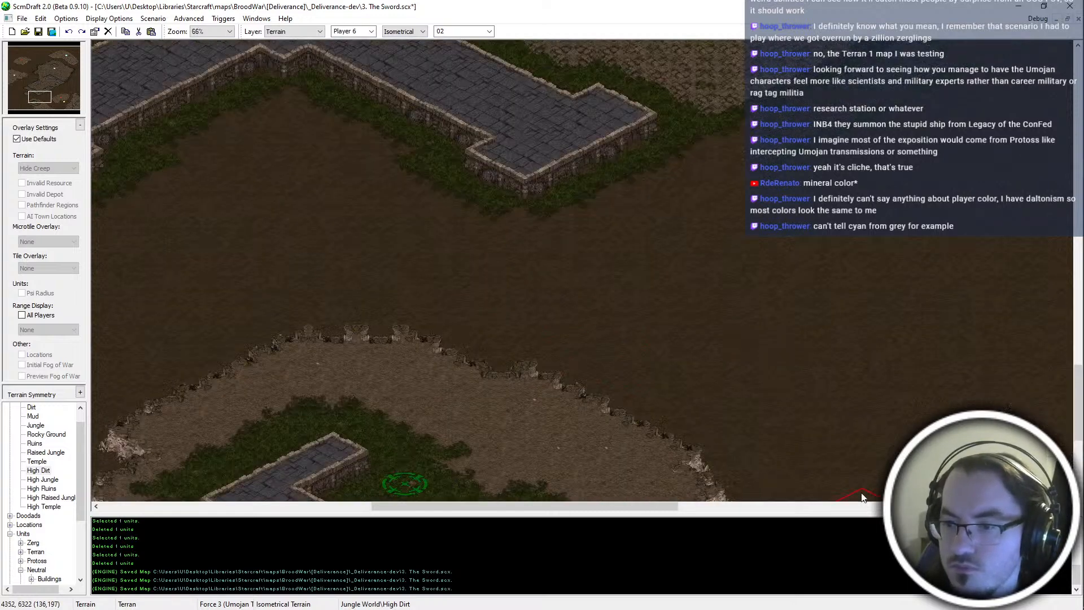
key(Right)
key(Down)
ctrl+scroll(689, 486, down, 1)
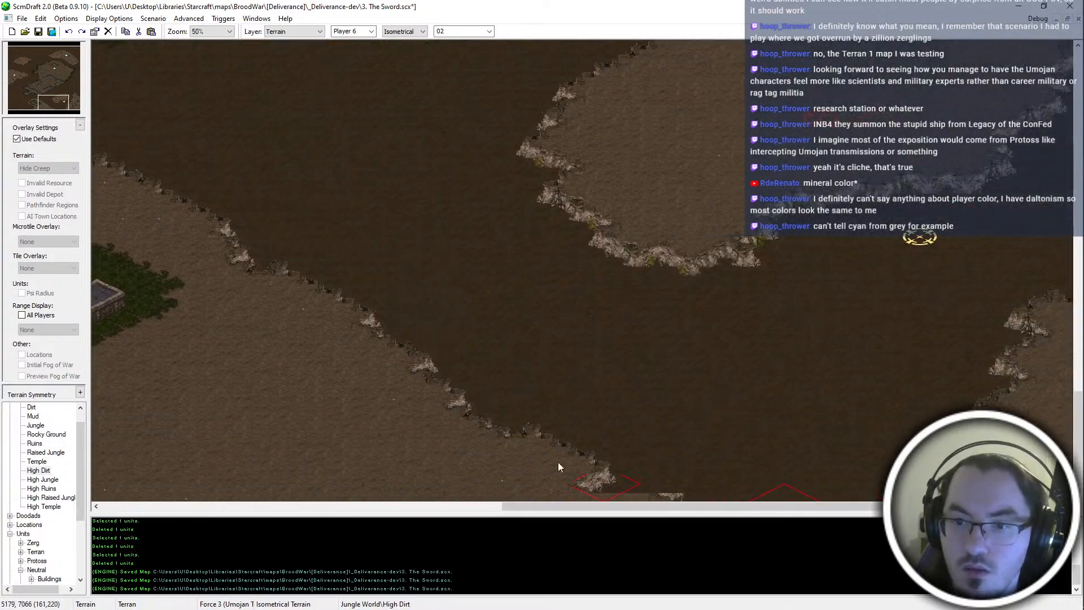
mouse_move(585, 376)
mouse_down()
mouse_move(522, 349)
mouse_move(550, 370)
mouse_move(497, 373)
mouse_move(614, 434)
mouse_up()
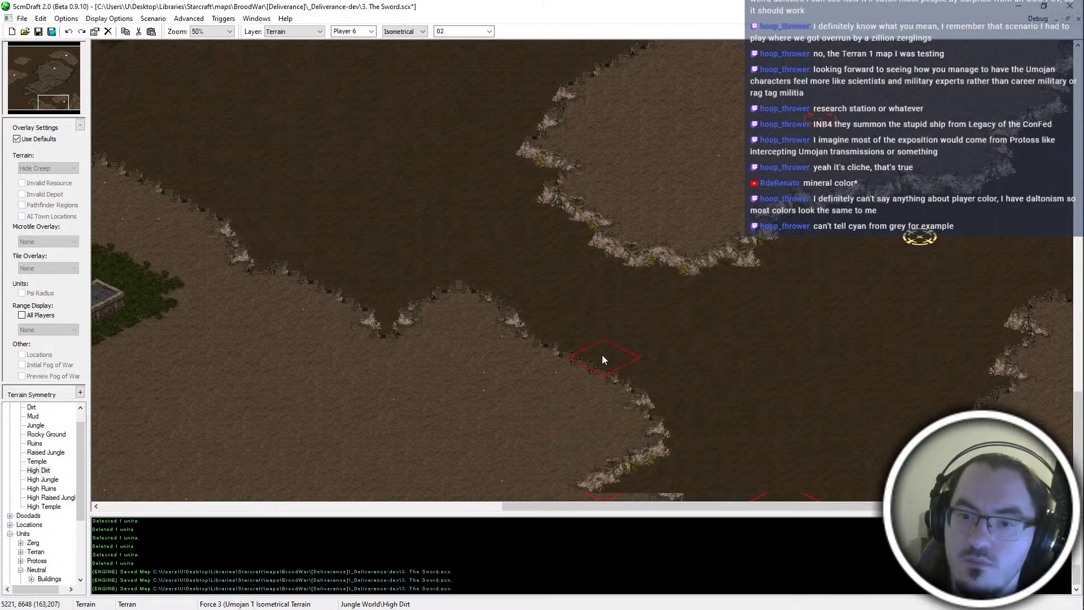
Reshape the extended plateau's eastern tip with High Dirt and Dirt, cutting back the cliff on its southern side
scroll(666, 427, up, 1)
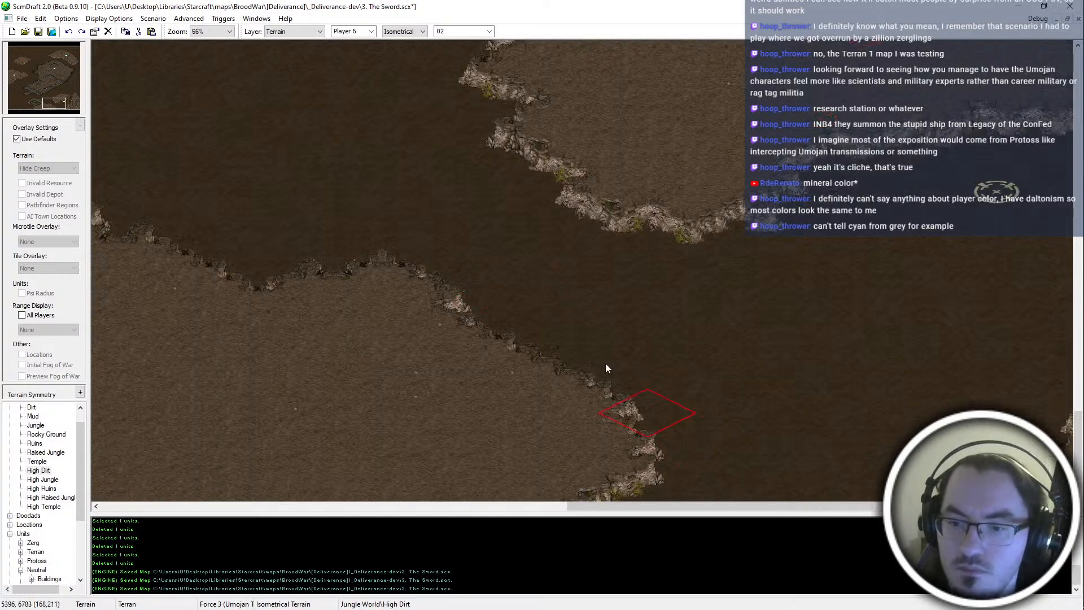
mouse_move(616, 399)
mouse_down()
mouse_move(450, 392)
mouse_move(542, 353)
mouse_move(518, 323)
mouse_up()
click(602, 412)
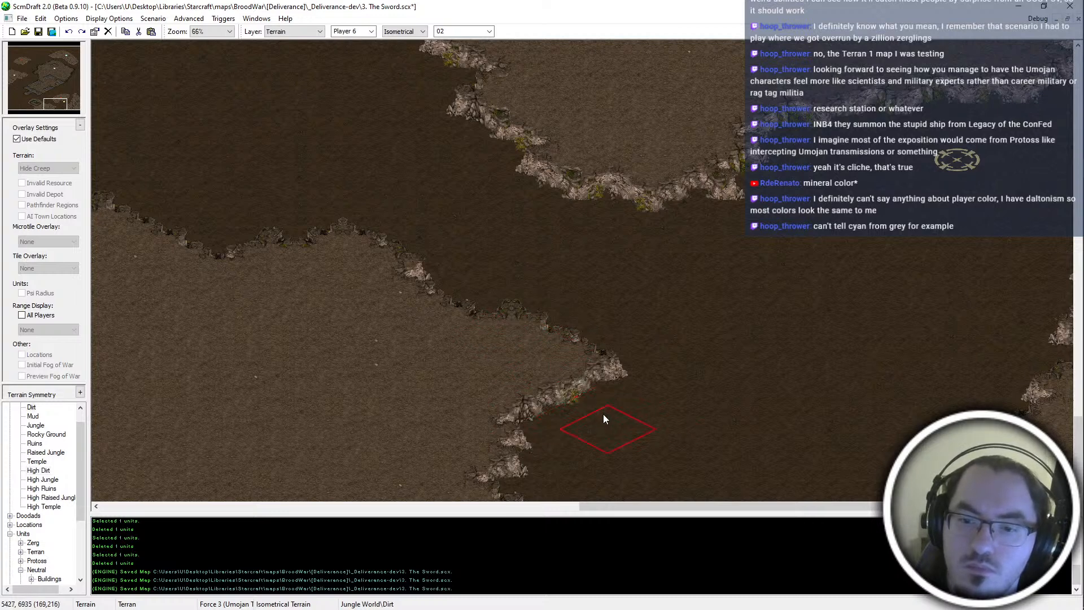
click(567, 447)
middle_click(411, 425)
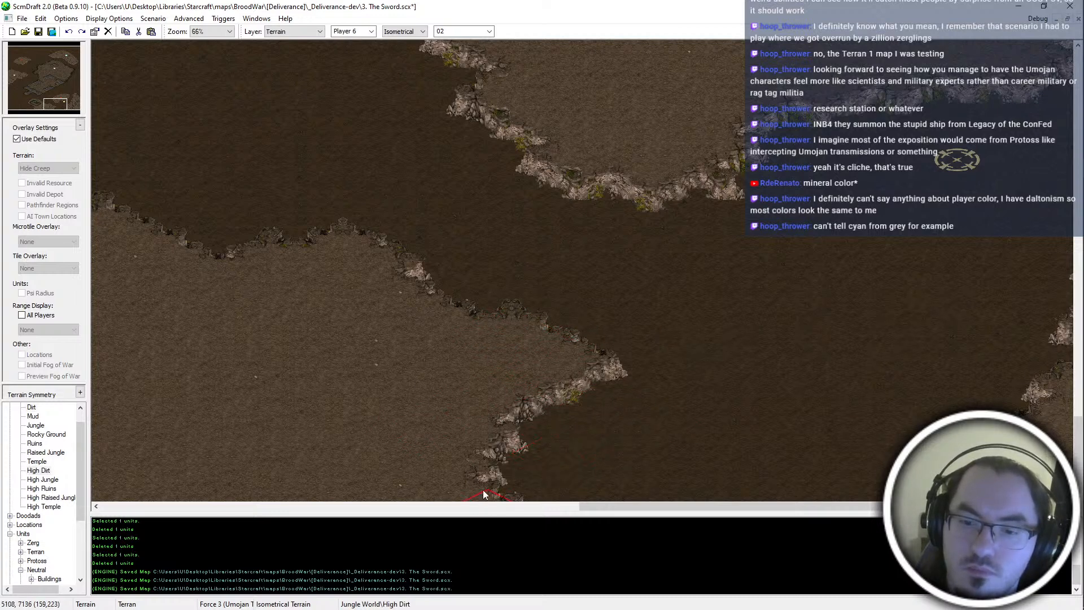
drag(483, 497, 510, 507)
middle_click(627, 469)
click(571, 487)
click(556, 496)
middle_click(438, 356)
click(500, 370)
middle_click(494, 296)
click(509, 323)
key(ctrl+z)
click(493, 289)
key(ctrl+z)
Fill out and round off the extended plateau's northeastern cliff edge with High Dirt and Dirt
middle_click(468, 377)
click(472, 269)
click(499, 287)
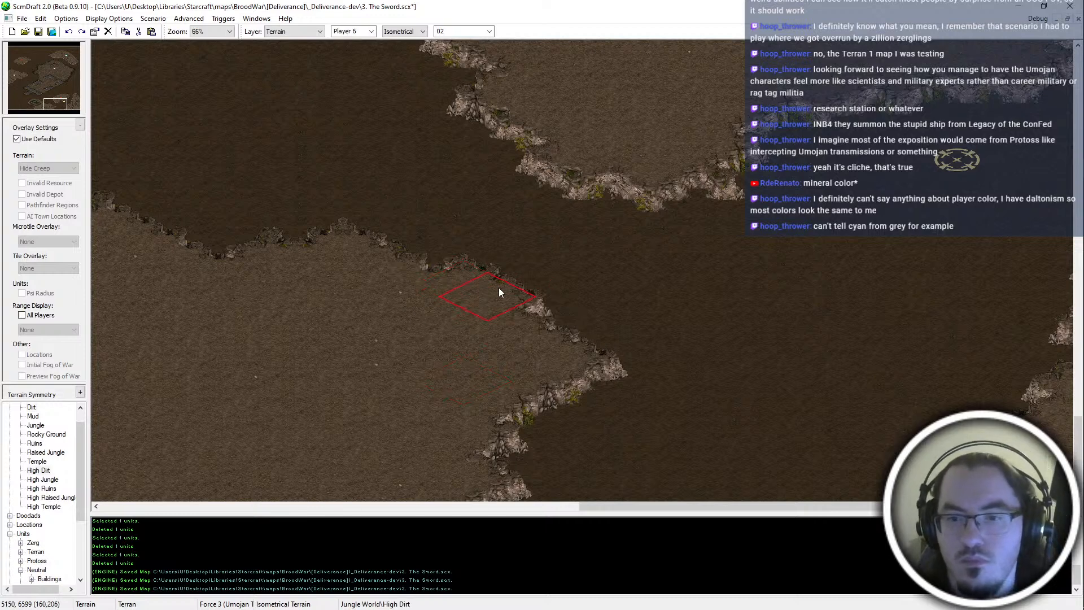
click(536, 302)
click(532, 323)
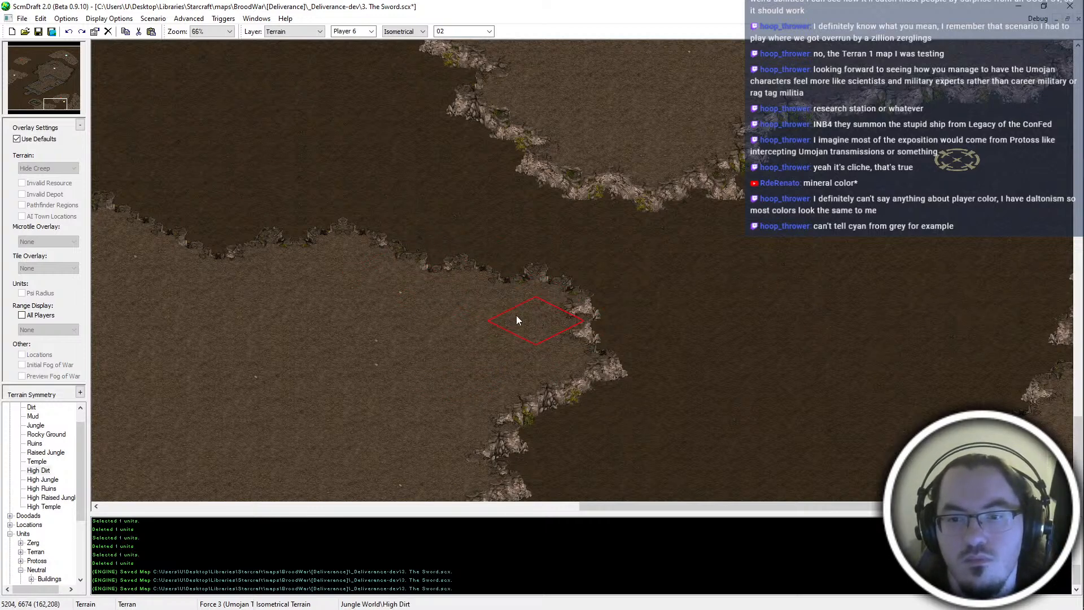
click(593, 299)
key(ctrl+z)
click(628, 290)
middle_click(497, 287)
click(445, 254)
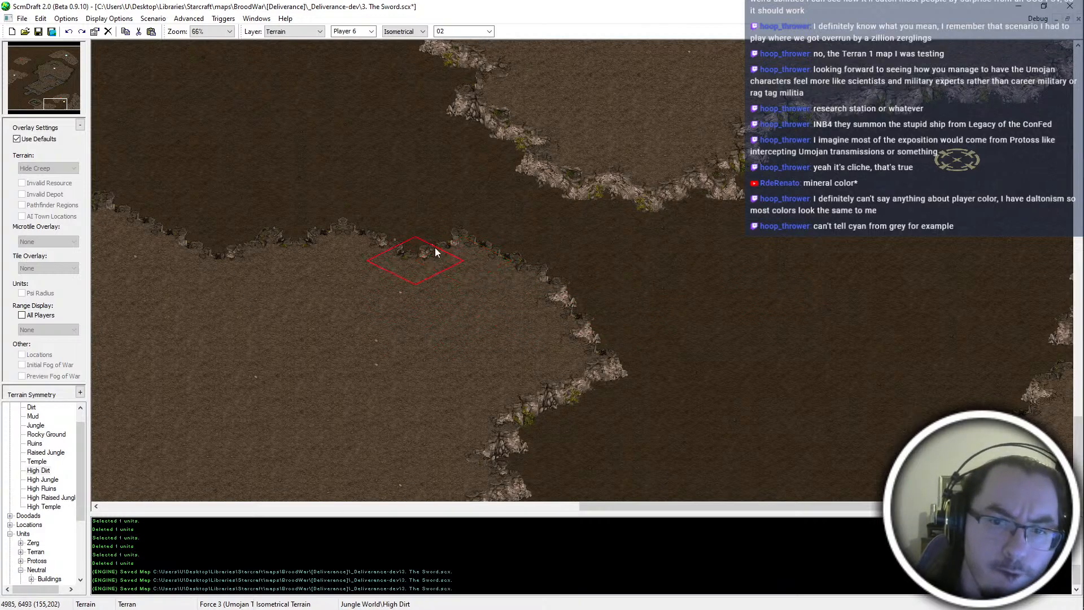
key(ctrl+z)
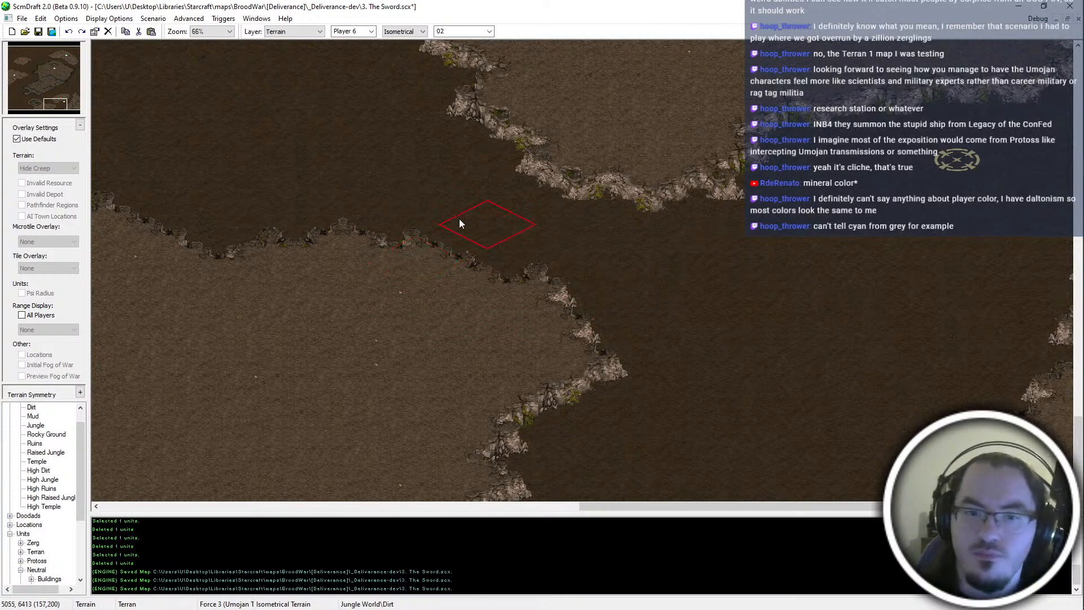
Reshape the southwestern cliff of the red start location's plateau with Dirt and High Dirt, and save the map
key(Left)
key(Up)
middle_click(559, 333)
key(Right)
key(Up)
middle_click(289, 239)
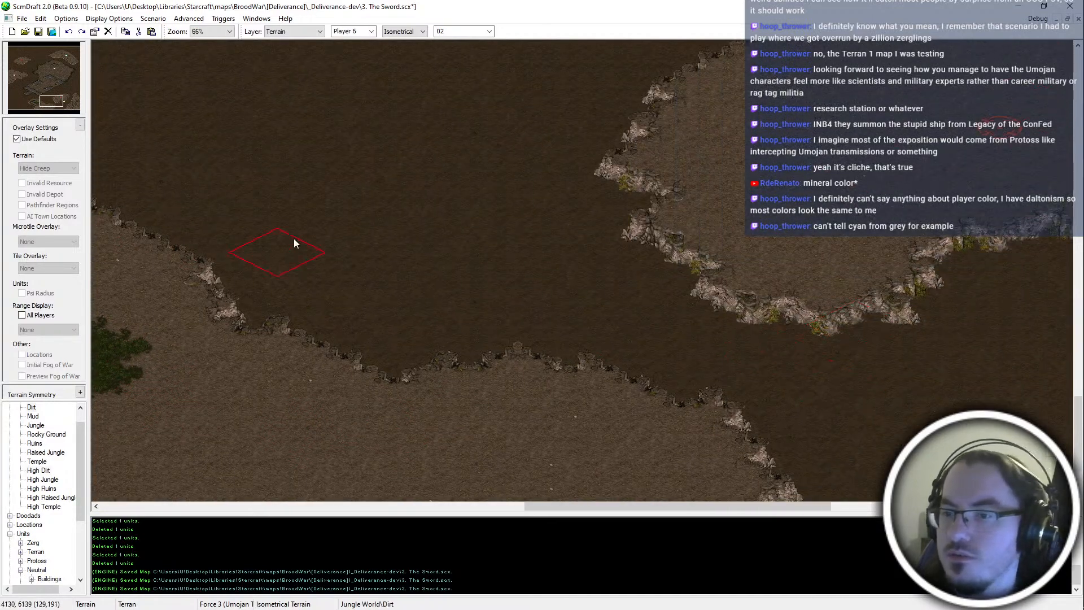
key(Right)
key(Up)
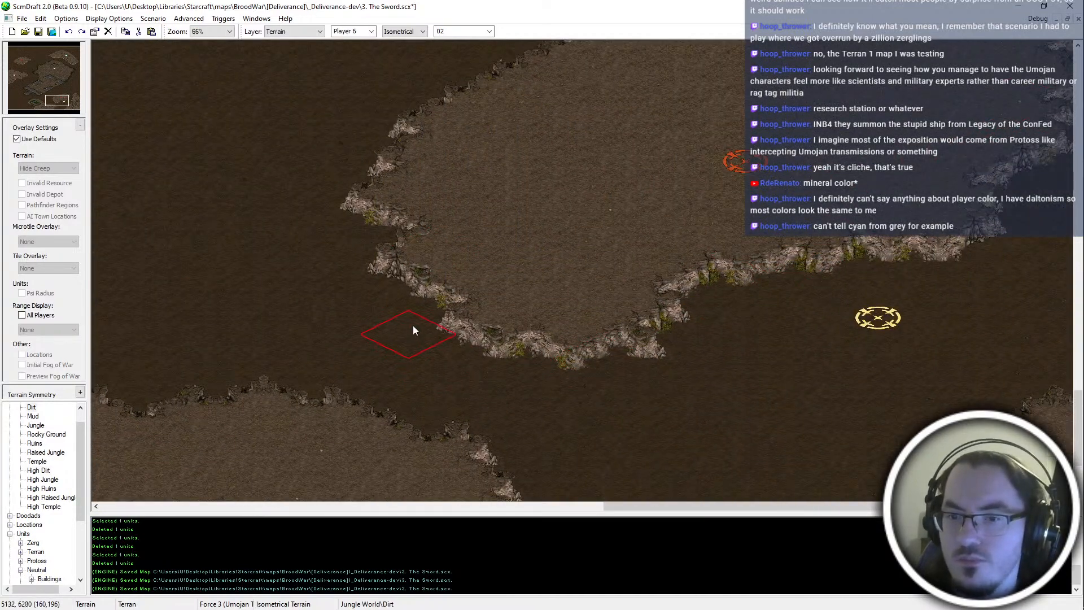
click(448, 296)
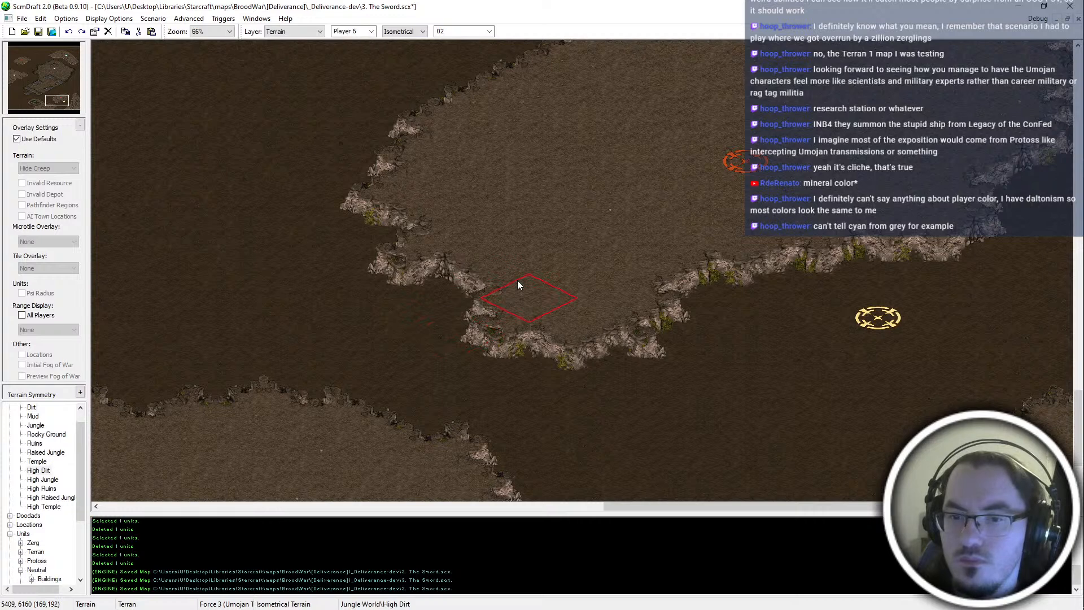
click(481, 269)
middle_click(360, 244)
click(374, 253)
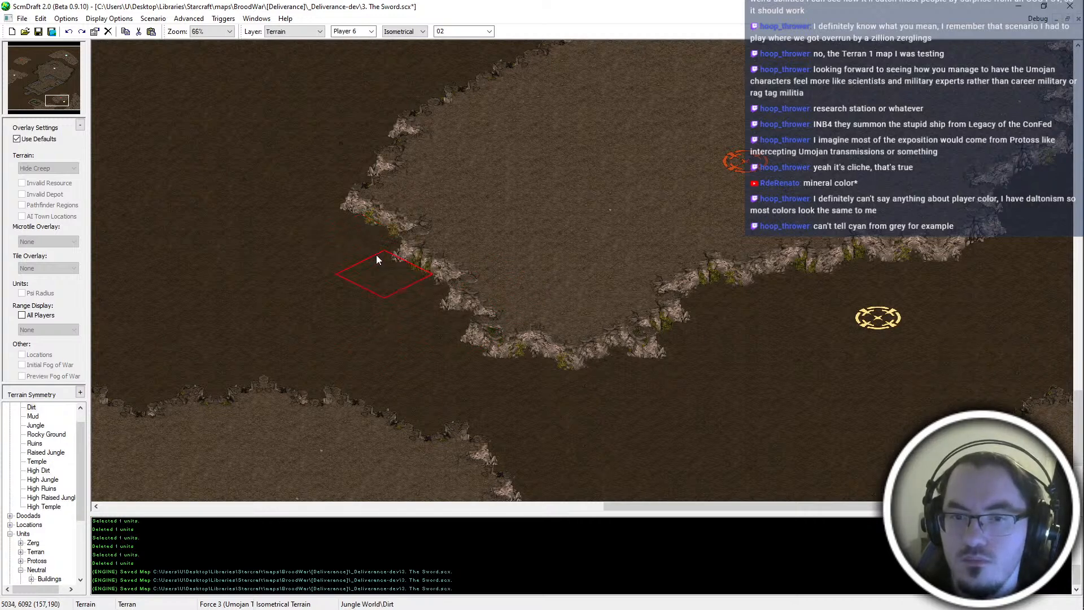
click(370, 263)
click(373, 264)
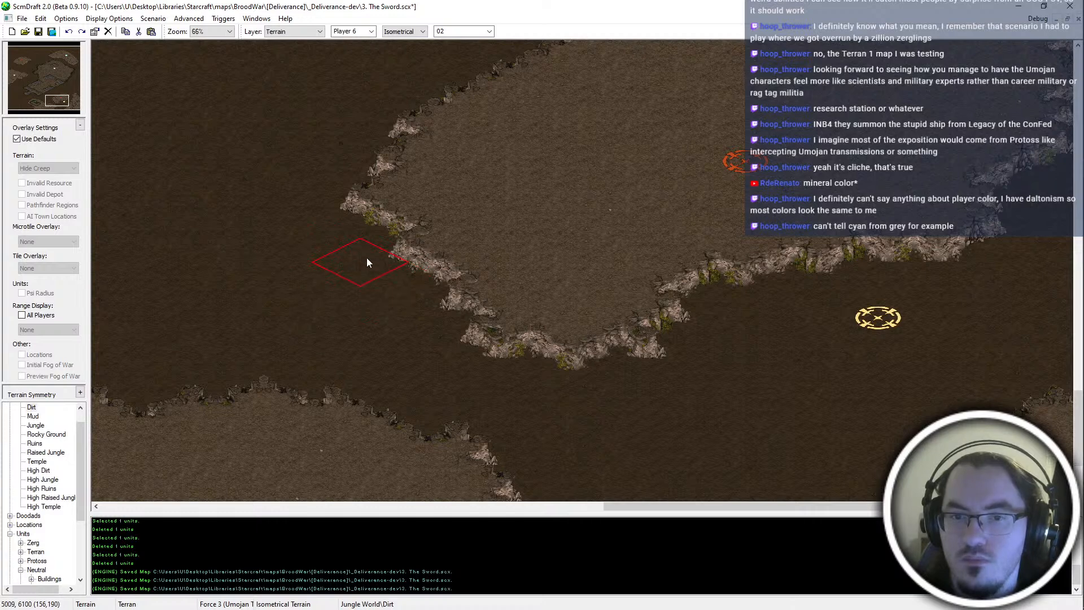
key(ctrl+s)
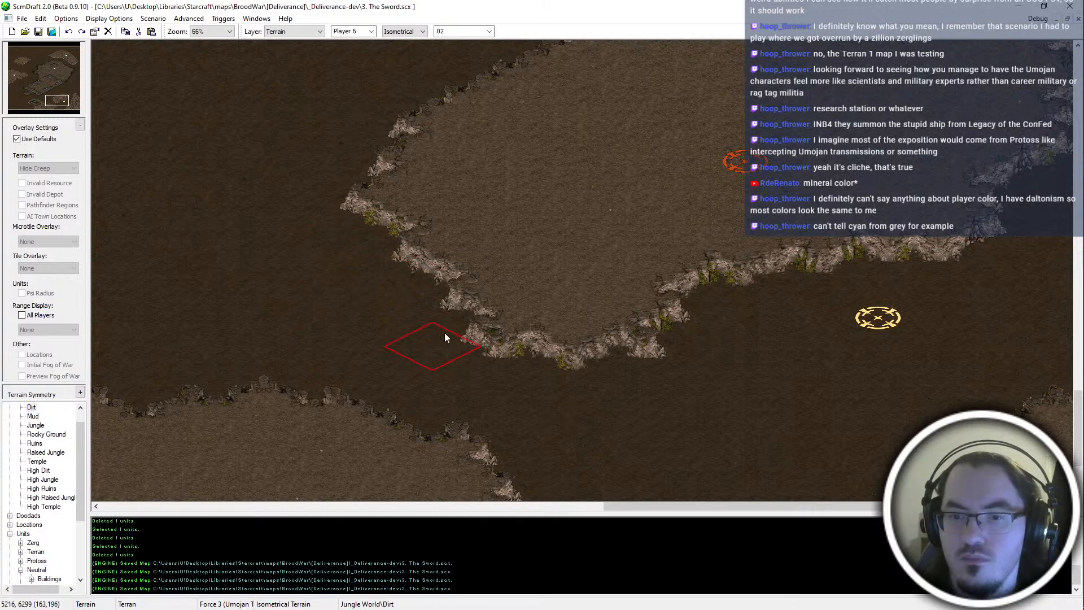
Touch up the terrain of the green start location's extended plateau and save the map
middle_drag(262, 498, 487, 437)
right_click(496, 420)
middle_drag(95, 498, 196, 454)
middle_drag(379, 307, 425, 295)
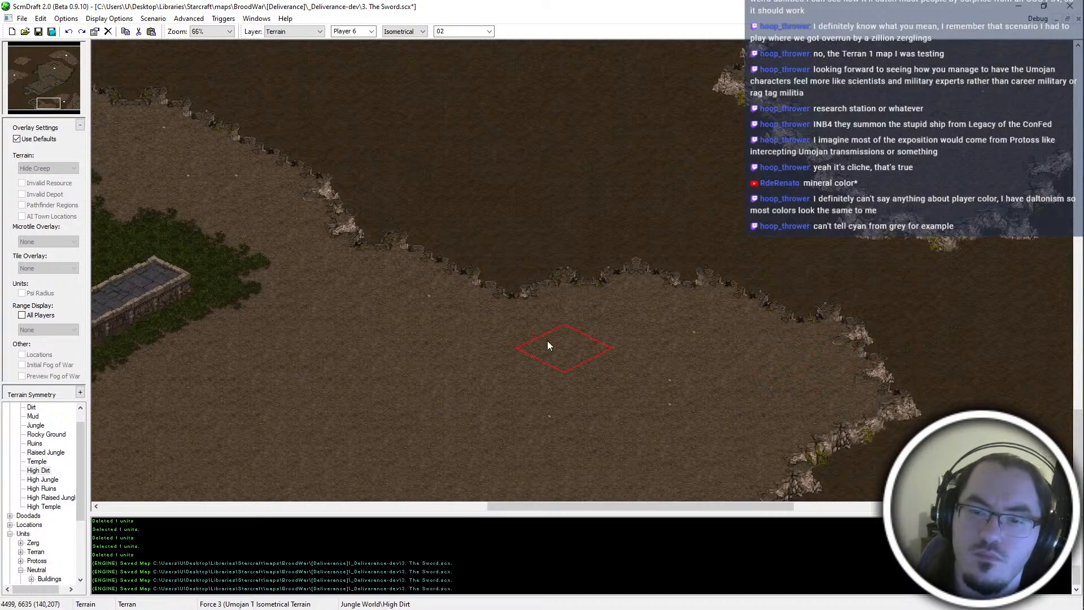
scroll(471, 269, down, 2)
key(ctrl+s)
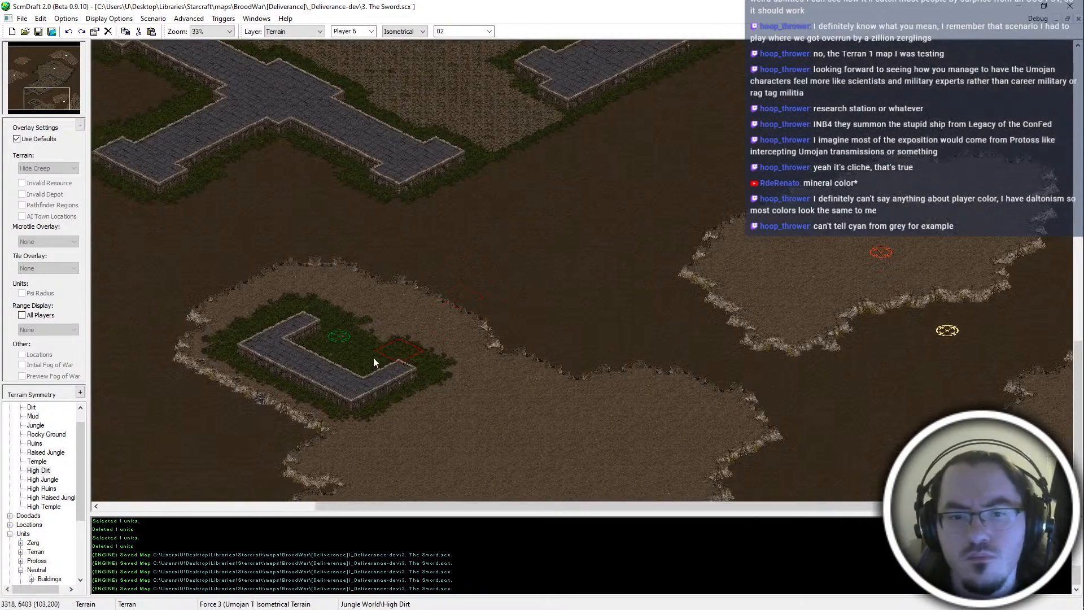
Extend the green start location's plateau southwest with High Dirt
scroll(267, 429, up, 2)
scroll(423, 324, down, 2)
scroll(390, 361, up, 2)
scroll(451, 333, down, 3)
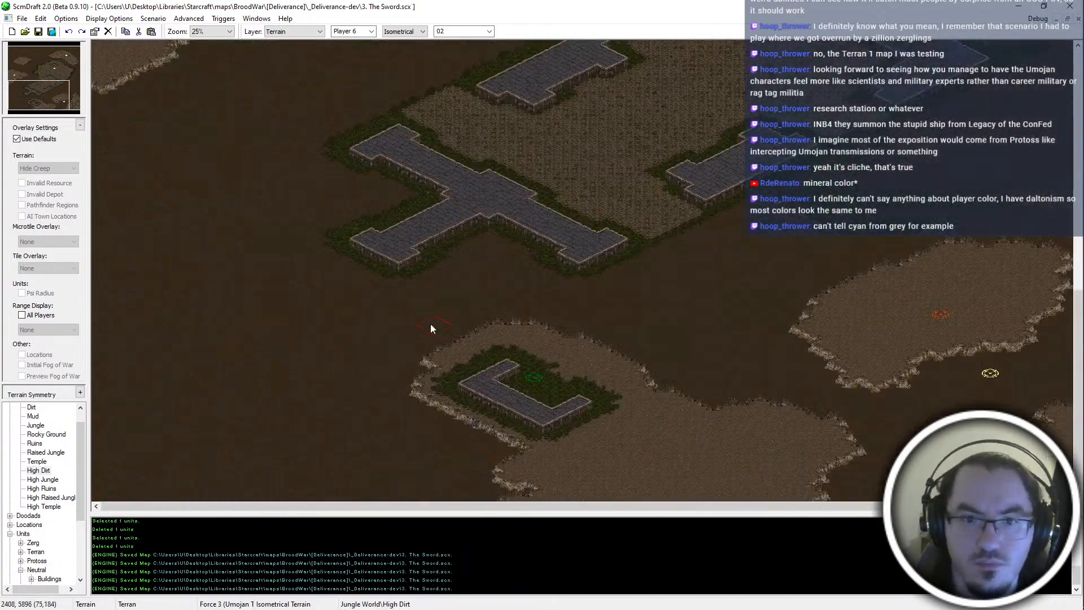
mouse_move(415, 402)
mouse_down()
mouse_move(483, 439)
mouse_move(423, 467)
mouse_move(394, 452)
mouse_move(452, 407)
mouse_move(404, 370)
mouse_move(461, 329)
mouse_move(374, 374)
mouse_move(394, 443)
mouse_move(269, 455)
mouse_move(167, 500)
mouse_move(252, 492)
mouse_move(144, 511)
mouse_move(290, 520)
mouse_up()
ctrl+scroll(296, 434, up, 1)
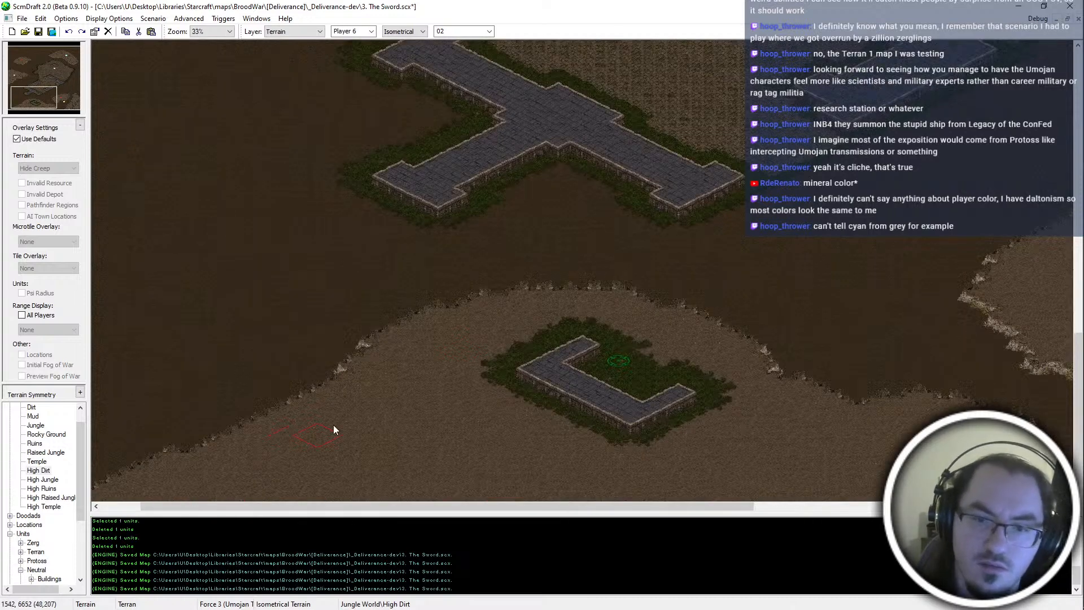
middle_drag(446, 471, 576, 415)
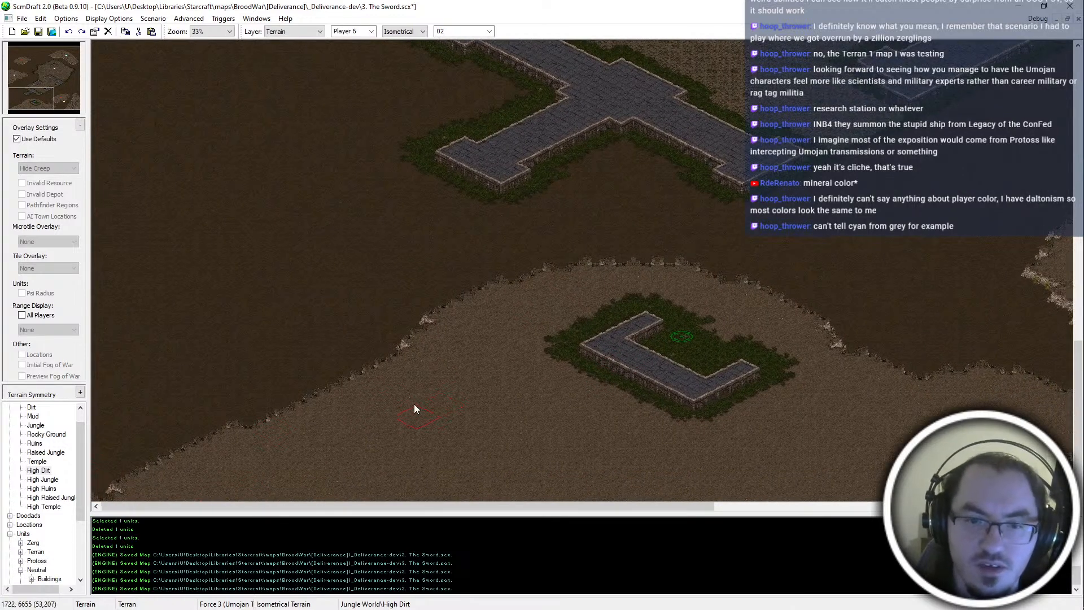
Paint a High Dirt plateau at the map's western edge and carve Dirt channels that separate a southwestern plateau
mouse_move(242, 221)
mouse_down()
mouse_move(113, 220)
mouse_move(164, 161)
mouse_move(109, 201)
mouse_move(255, 241)
mouse_move(110, 113)
mouse_move(281, 226)
mouse_move(272, 255)
mouse_move(166, 332)
mouse_move(71, 299)
mouse_up()
right_click(285, 350)
mouse_move(146, 420)
mouse_down()
mouse_move(117, 378)
mouse_move(165, 364)
mouse_move(168, 344)
mouse_move(150, 373)
mouse_move(137, 505)
mouse_move(295, 510)
mouse_move(486, 486)
mouse_move(465, 383)
mouse_move(452, 446)
mouse_move(391, 438)
mouse_move(389, 487)
mouse_up()
right_click(636, 447)
mouse_move(324, 423)
mouse_down()
mouse_move(351, 448)
mouse_move(367, 494)
mouse_move(318, 494)
mouse_move(212, 522)
mouse_move(218, 434)
mouse_move(101, 485)
mouse_move(192, 419)
mouse_move(226, 413)
mouse_up()
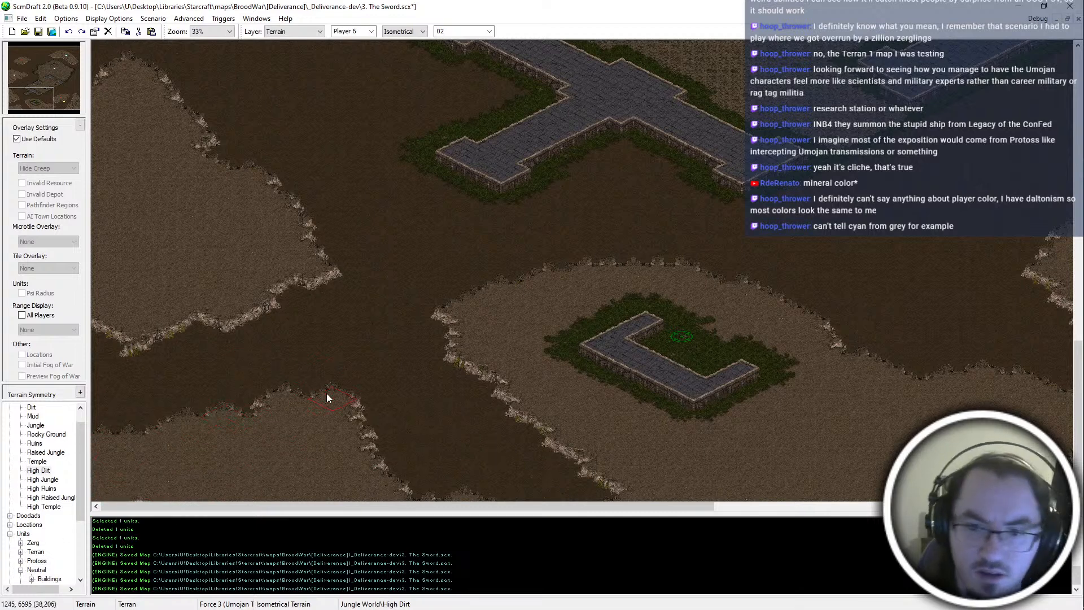
Push the southwestern plateau's eastern cliff outward with High Dirt
scroll(325, 395, up, 1)
right_click(467, 407)
middle_drag(467, 407, 179, 539)
click(688, 493)
right_click(465, 417)
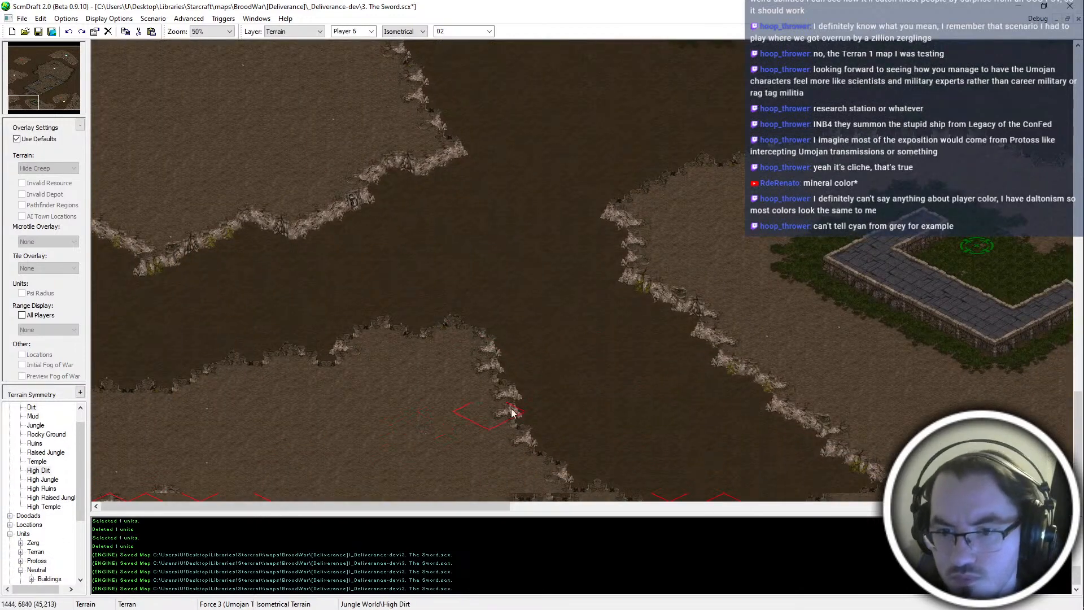
drag(465, 415, 500, 386)
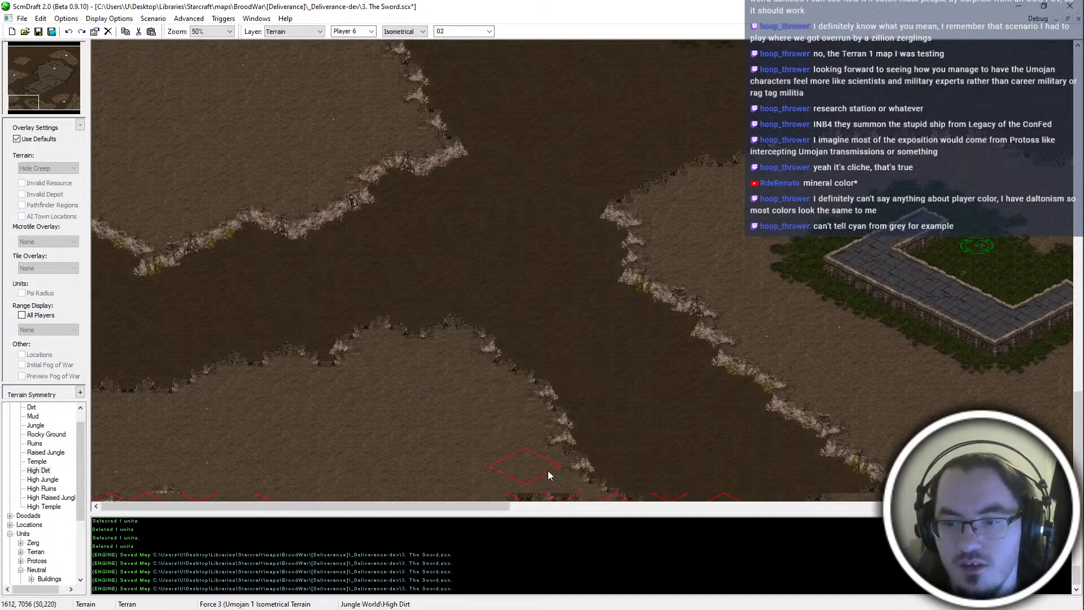
Paint High Jungle around the temple platform on the green start location's plateau
middle_drag(588, 478, 741, 462)
scroll(394, 440, up, 1)
middle_drag(394, 440, 565, 344)
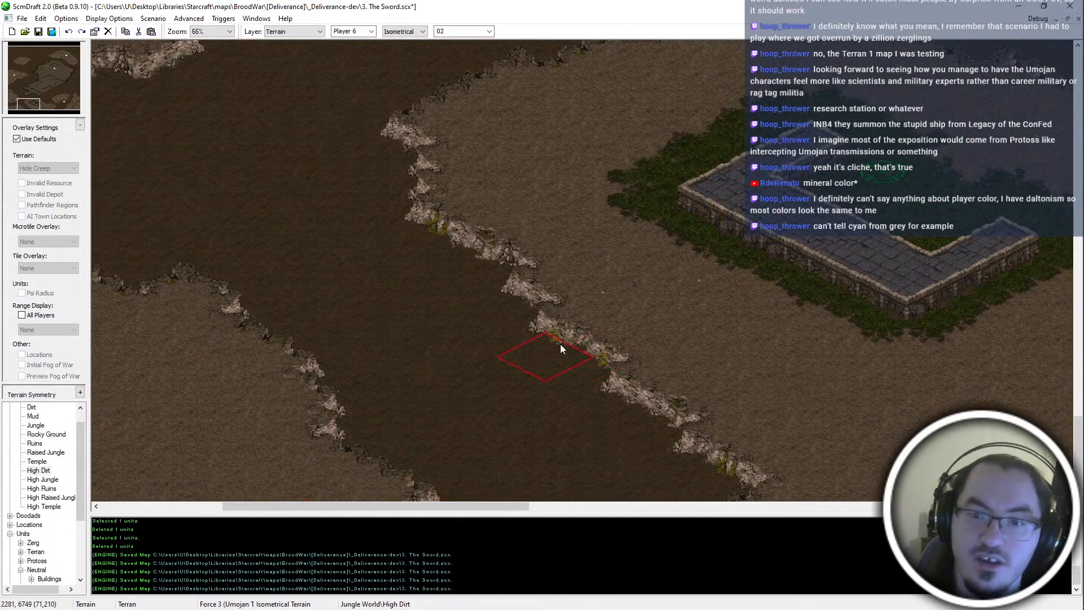
middle_drag(780, 360, 651, 340)
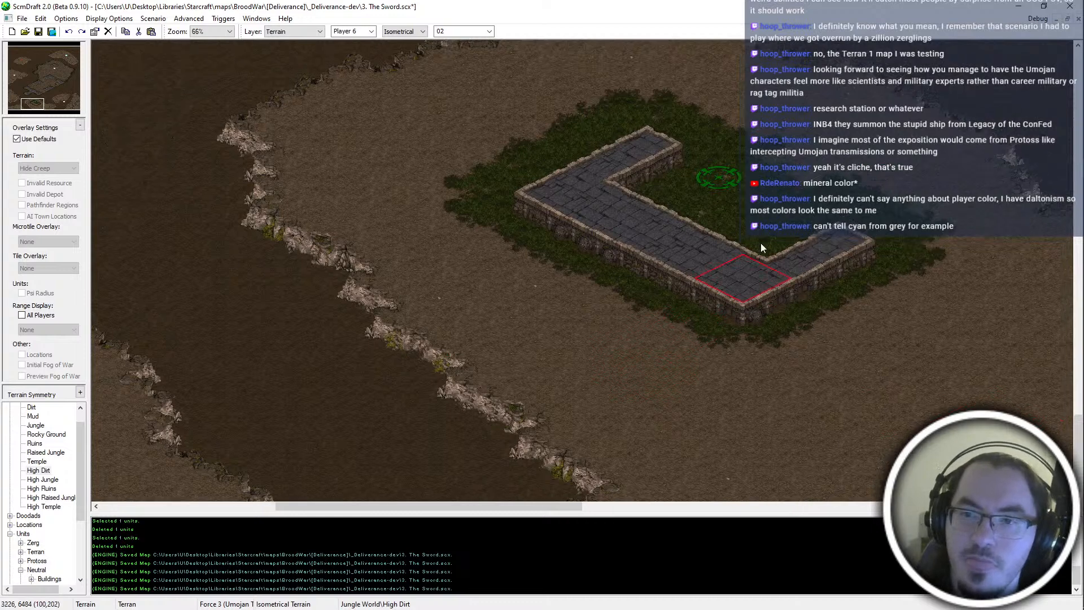
middle_drag(772, 189, 710, 245)
right_click(710, 245)
mouse_move(556, 275)
mouse_down()
mouse_move(658, 297)
mouse_move(687, 276)
mouse_move(750, 276)
mouse_move(661, 269)
mouse_move(743, 170)
mouse_move(584, 111)
mouse_move(349, 155)
mouse_move(338, 229)
mouse_move(467, 364)
mouse_move(462, 317)
mouse_move(568, 385)
mouse_move(594, 456)
mouse_move(652, 418)
mouse_up()
Fill the rest of that plateau with High Jungle toward its eastern tip, leaving a High Dirt border along the cliffs
key(Down)
key(Down)
key(Right)
key(Right)
key(Right)
key(Right)
key(Right)
key(Right)
key(Right)
key(Right)
key(Right)
key(Right)
key(Down)
key(Down)
mouse_move(494, 459)
mouse_down()
mouse_move(474, 336)
mouse_move(609, 271)
mouse_move(564, 174)
mouse_move(512, 256)
mouse_move(754, 388)
mouse_move(590, 301)
mouse_move(330, 222)
mouse_move(331, 374)
mouse_move(654, 472)
mouse_move(380, 438)
mouse_move(513, 527)
mouse_move(676, 479)
mouse_up()
key(Right)
key(Right)
key(Right)
key(Right)
key(Right)
key(Right)
key(Right)
key(Right)
key(Right)
key(Right)
key(Right)
key(Right)
key(Right)
key(Right)
key(Right)
key(Right)
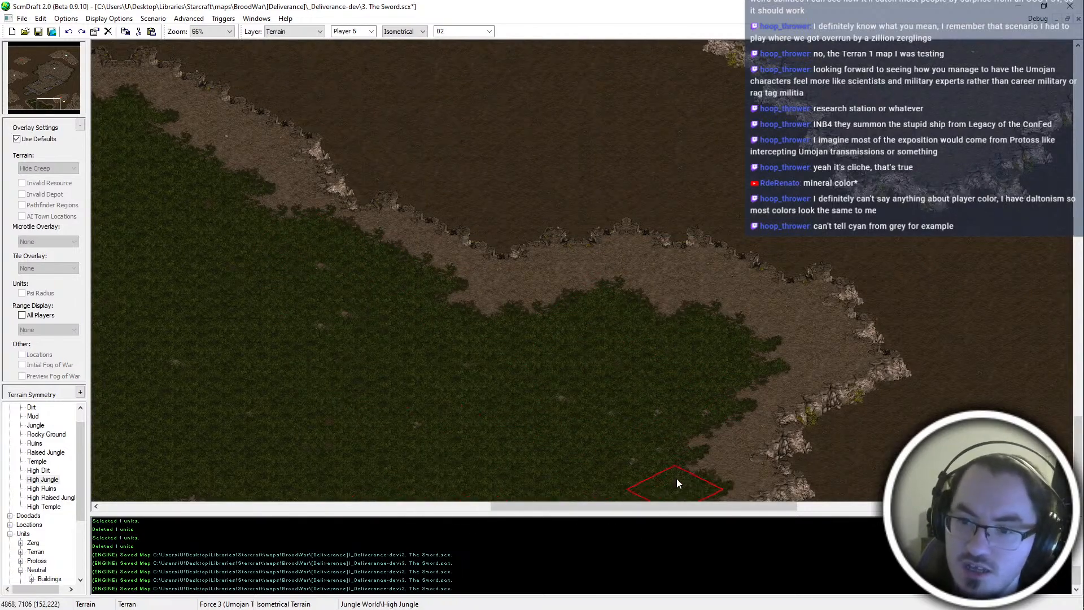
Paint a Jungle strip across the low Dirt east of the plateau, up to the yellow start location
key(Left)
key(Up)
key(Right)
key(Right)
key(Right)
key(Right)
key(Right)
key(Right)
key(Right)
key(Right)
key(Right)
key(Right)
key(Right)
key(Right)
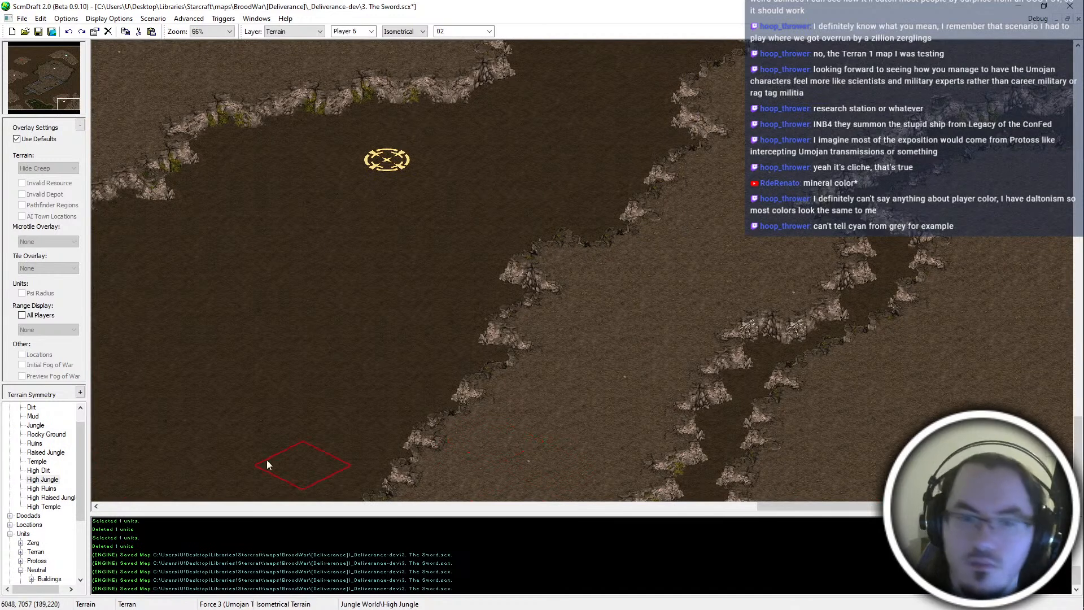
click(41, 489)
key(Left)
key(Left)
key(Left)
key(Left)
key(Left)
click(37, 445)
click(35, 425)
mouse_move(412, 447)
mouse_down()
mouse_move(350, 474)
mouse_move(467, 483)
mouse_move(520, 339)
mouse_move(489, 265)
mouse_move(661, 193)
mouse_up()
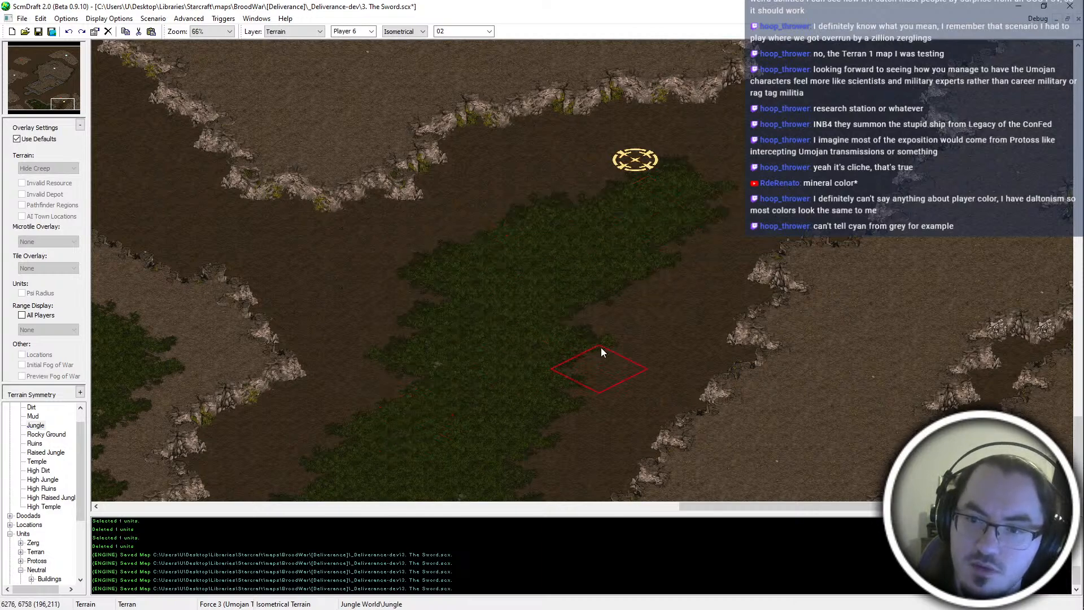
scroll(572, 354, down, 3)
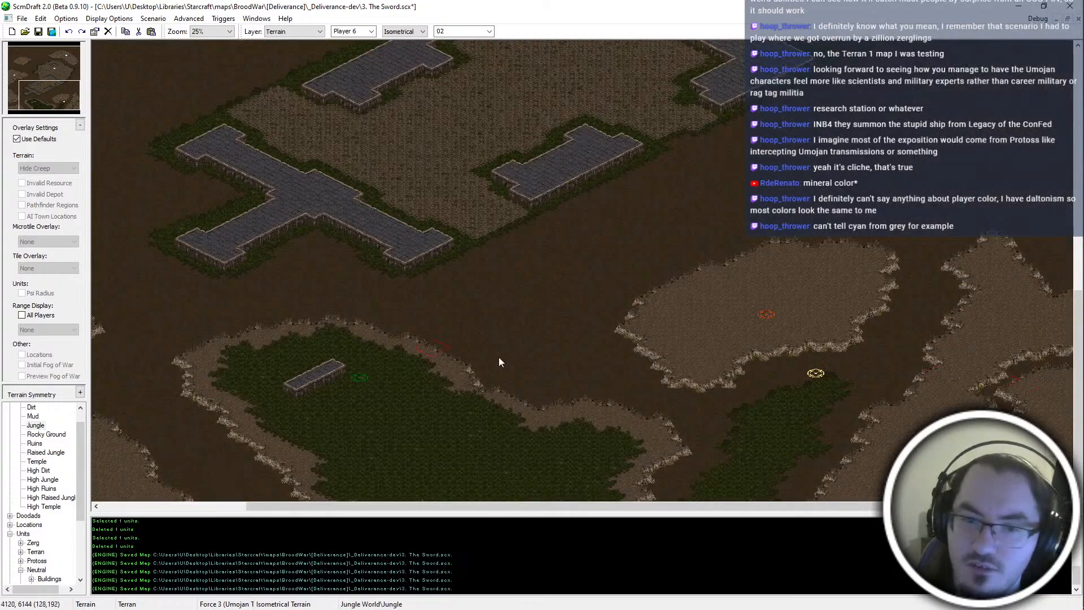
Paint a Jungle strip through the low Dirt corridor between the southwestern plateaus and the green start location's plateau
scroll(401, 340, up, 2)
middle_drag(522, 490, 754, 419)
mouse_move(744, 473)
mouse_down()
mouse_move(591, 325)
mouse_move(455, 248)
mouse_move(339, 286)
mouse_move(106, 307)
mouse_up()
click(145, 248)
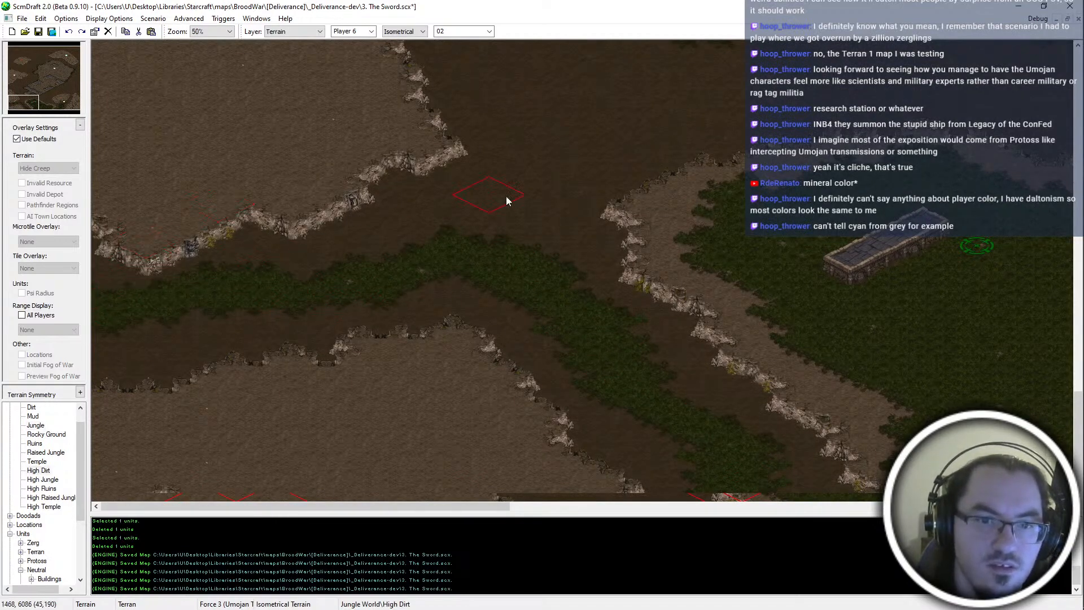
Extend the Jungle north from that corridor, spreading it over the low Dirt southwest of the cross-shaped temple platform
mouse_move(451, 252)
mouse_down()
mouse_move(537, 186)
mouse_move(551, 288)
mouse_move(464, 241)
mouse_move(504, 237)
mouse_move(607, 102)
mouse_up()
mouse_move(679, 113)
middle_down()
mouse_move(592, 176)
mouse_move(479, 337)
middle_up()
mouse_move(480, 336)
mouse_down()
mouse_move(507, 312)
mouse_move(323, 289)
mouse_move(368, 285)
mouse_move(330, 218)
mouse_move(276, 212)
mouse_move(646, 276)
mouse_move(603, 289)
mouse_move(649, 302)
mouse_up()
mouse_move(301, 183)
middle_down()
mouse_move(324, 218)
mouse_move(549, 265)
middle_up()
scroll(497, 269, down, 1)
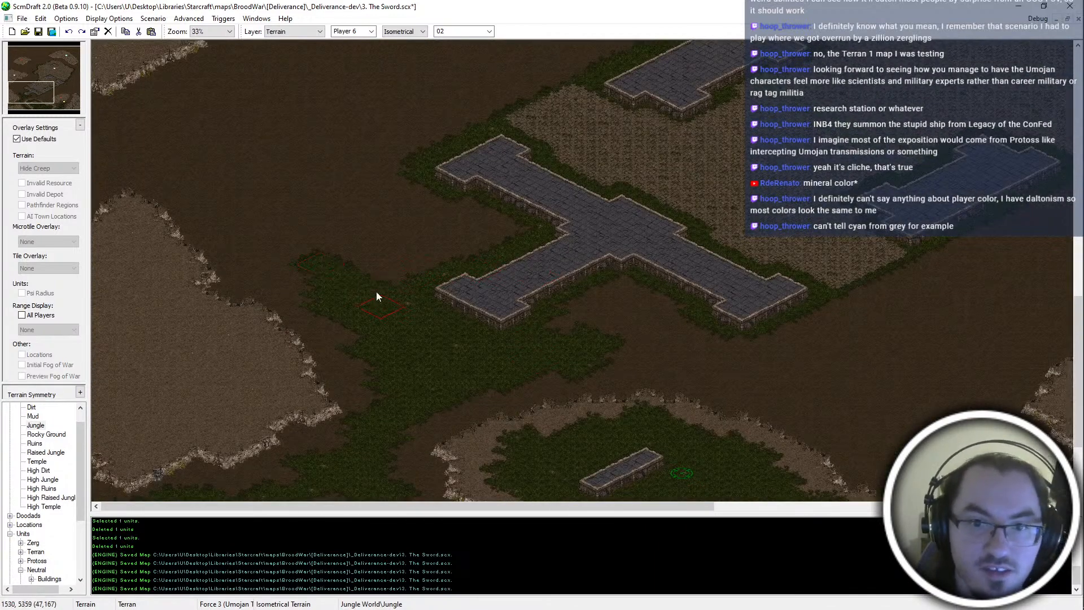
drag(307, 228, 282, 272)
Fill the low Dirt gap in the plateau at the map's eastern edge with High Dirt
drag(31, 80, 64, 88)
right_click(764, 415)
click(1059, 274)
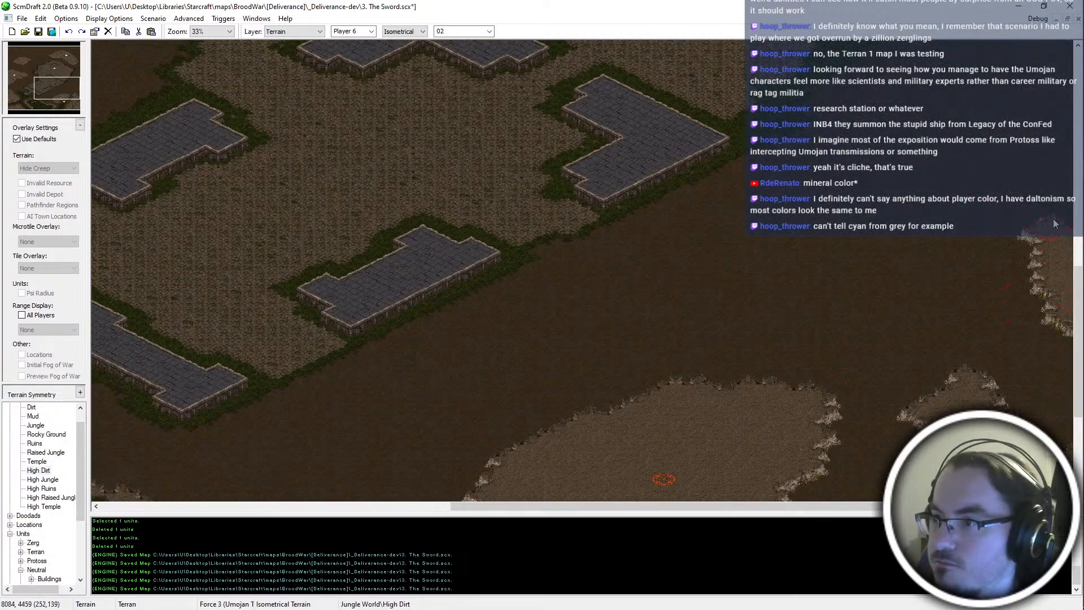
scroll(944, 272, up, 1)
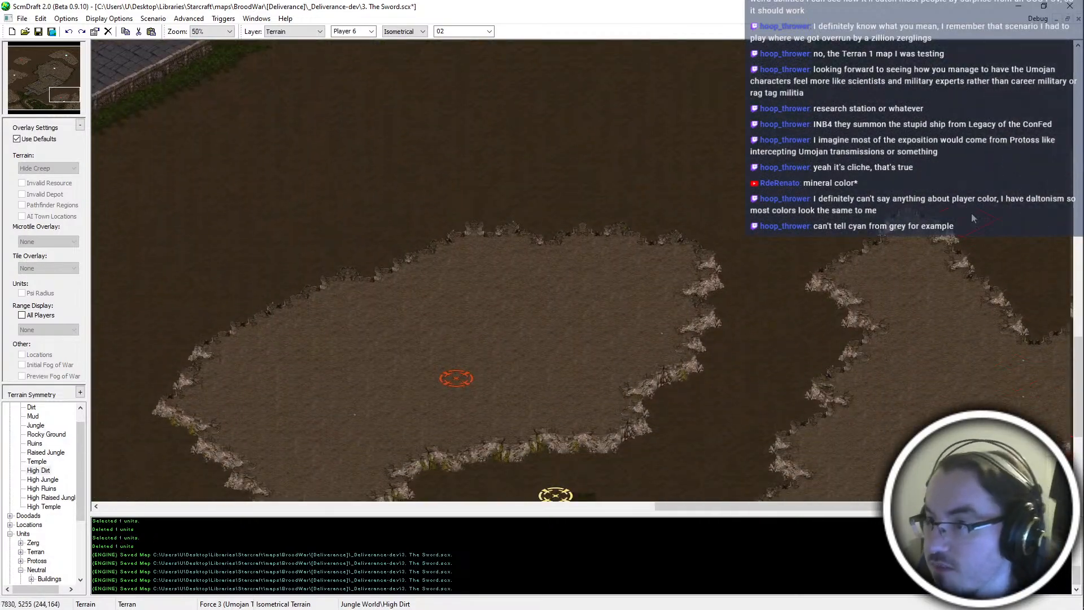
click(1026, 333)
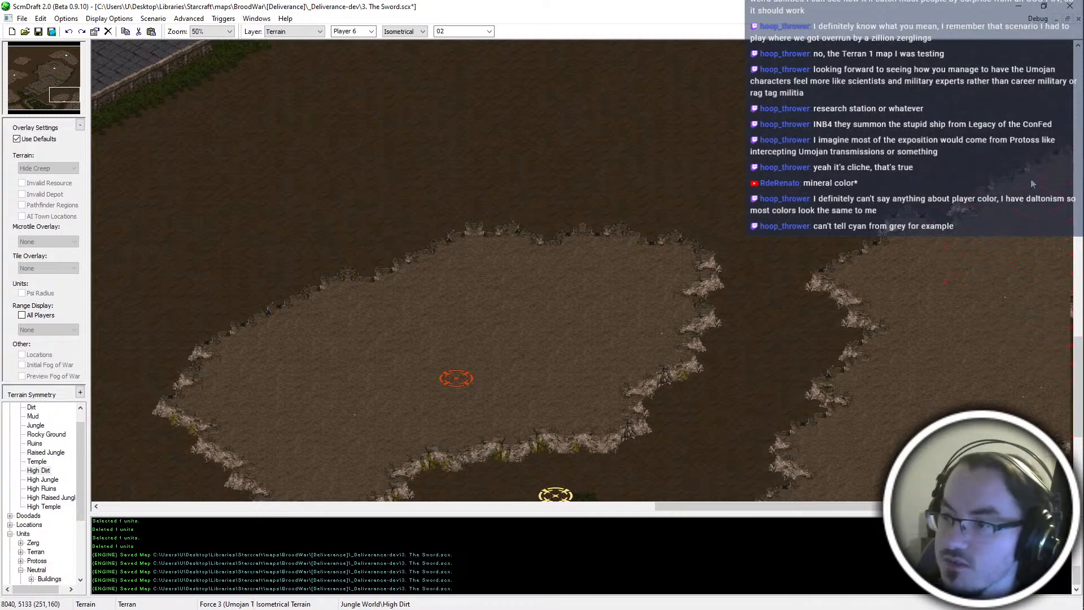
Extend the eastern plateau north and northwest with High Dirt, across the passage from the red start location's plateau
scroll(791, 305, up, 1)
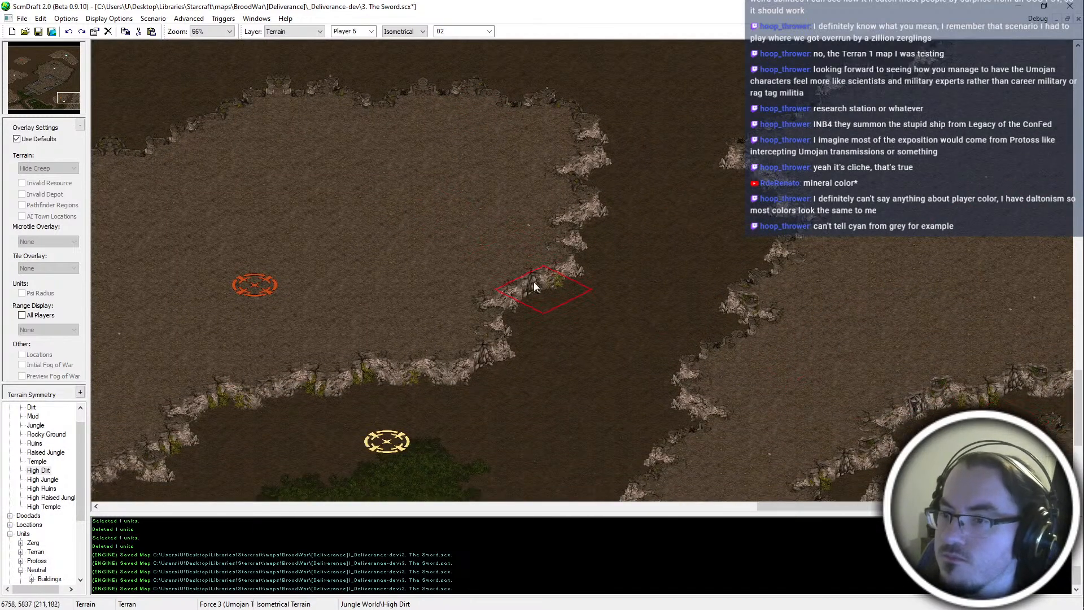
scroll(907, 161, up, 2)
scroll(931, 163, up, 4)
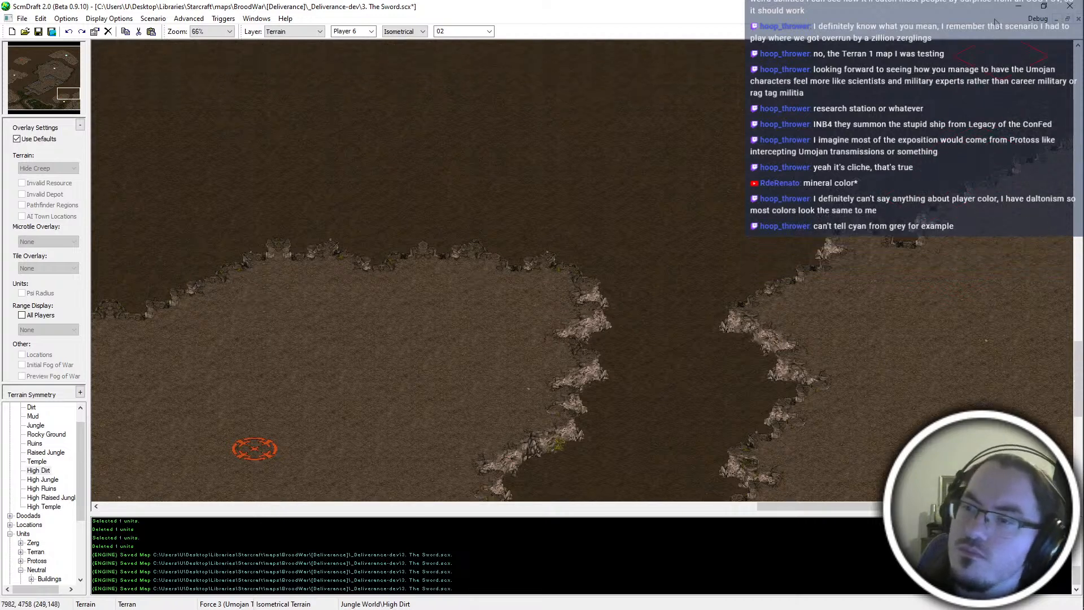
mouse_move(892, 249)
mouse_down()
mouse_move(937, 271)
mouse_move(768, 183)
mouse_up()
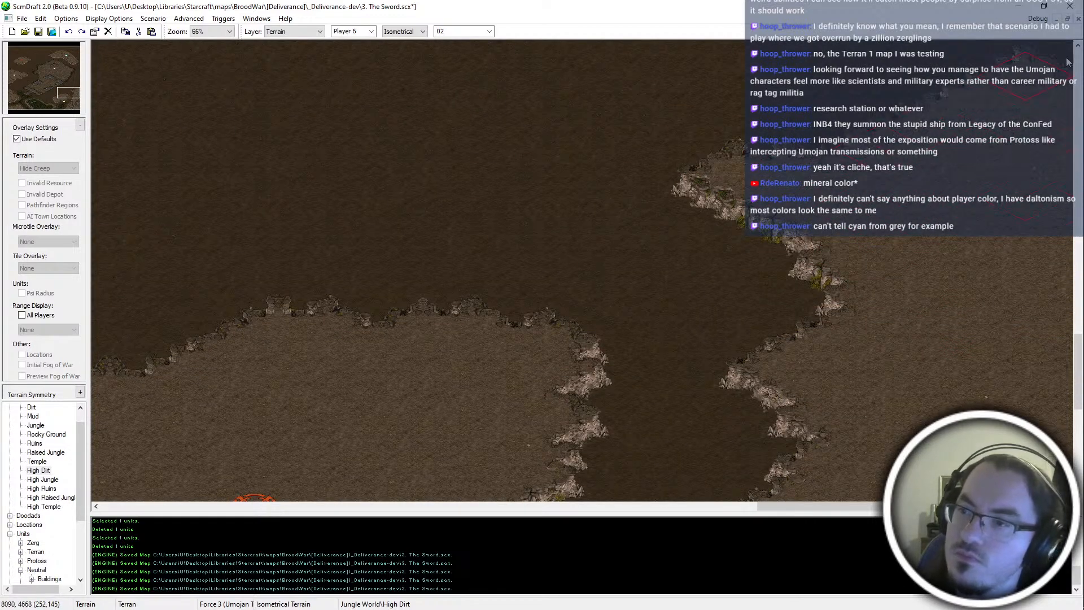
scroll(874, 225, up, 1)
scroll(873, 225, up, 5)
mouse_move(739, 251)
mouse_down()
mouse_move(719, 225)
mouse_move(822, 208)
mouse_move(998, 131)
mouse_up()
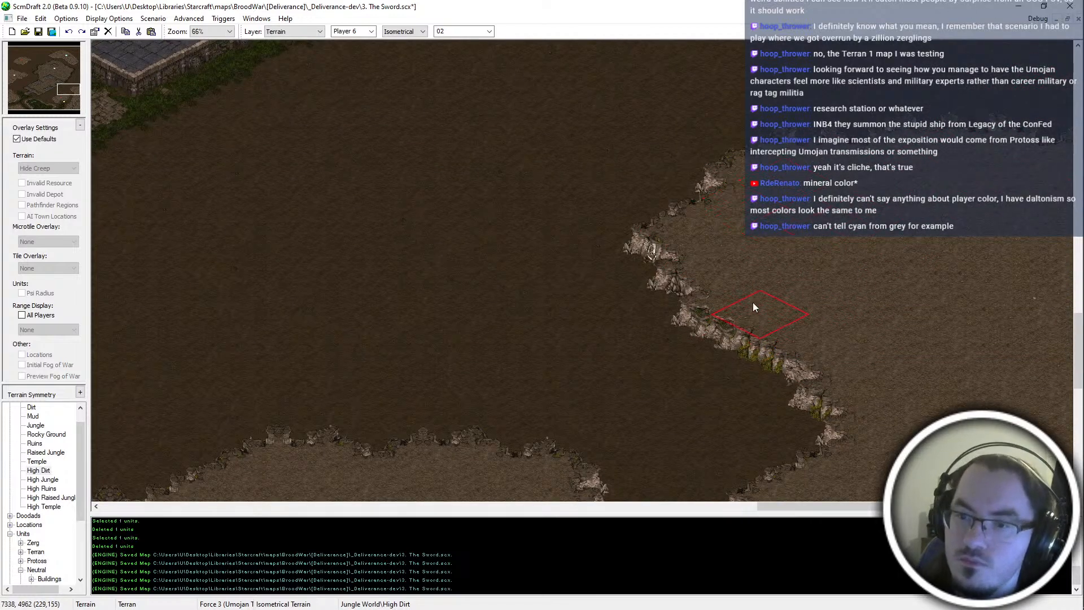
Push a High Dirt spur west from the eastern plateau and roughen the adjoining cliff line with Dirt and High Dirt touches
drag(685, 294, 776, 319)
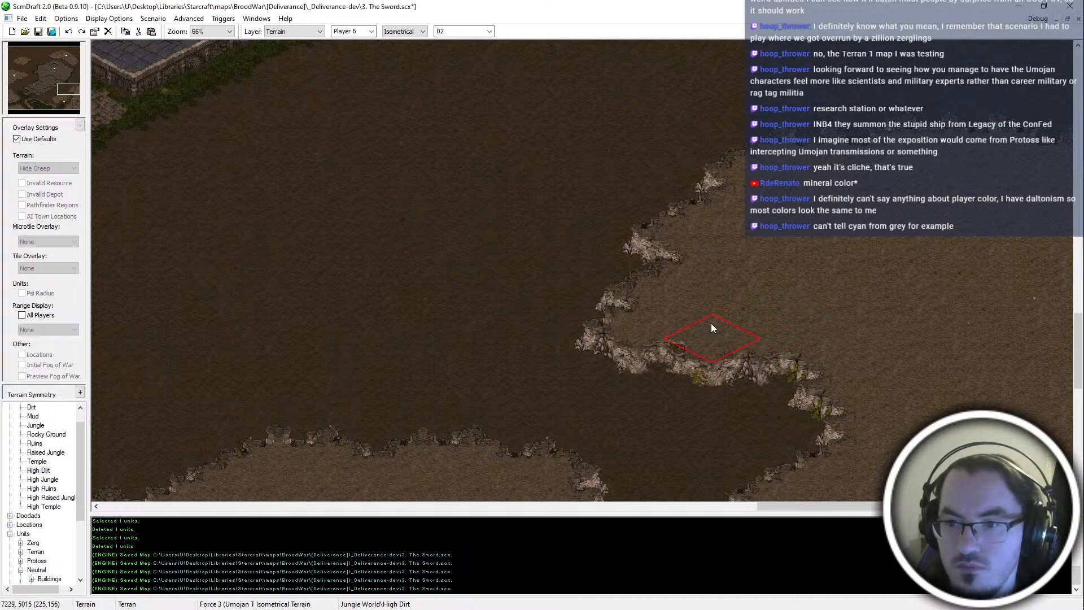
click(712, 323)
middle_drag(714, 328, 827, 456)
right_click(605, 330)
drag(605, 330, 619, 319)
mouse_move(619, 319)
middle_down()
mouse_move(574, 577)
mouse_move(586, 555)
middle_up()
right_click(654, 173)
click(670, 177)
right_click(683, 266)
click(682, 249)
right_click(802, 156)
Cut back the northeastern and eastern cliffs of the red start location's plateau with Dirt, undoing the last stroke
middle_drag(1066, 208, 1026, 274)
right_click(587, 366)
click(520, 370)
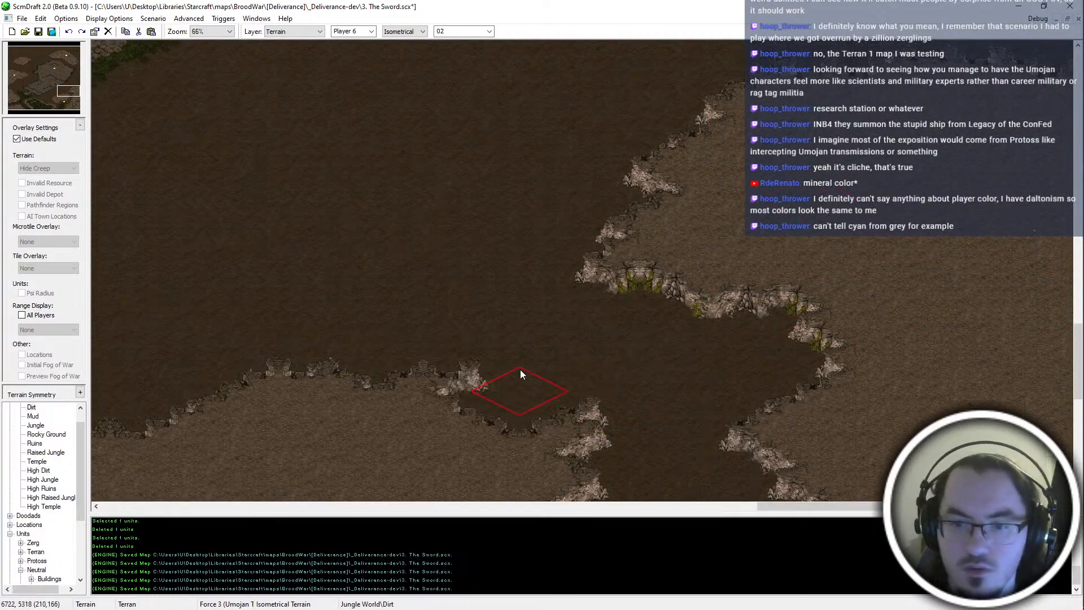
middle_drag(520, 370, 499, 429)
click(638, 353)
click(634, 388)
mouse_move(634, 396)
middle_down()
mouse_move(650, 609)
mouse_move(684, 506)
middle_up()
click(657, 297)
click(640, 316)
key(ctrl+z)
middle_drag(806, 400, 760, 298)
middle_drag(1061, 50, 1044, 129)
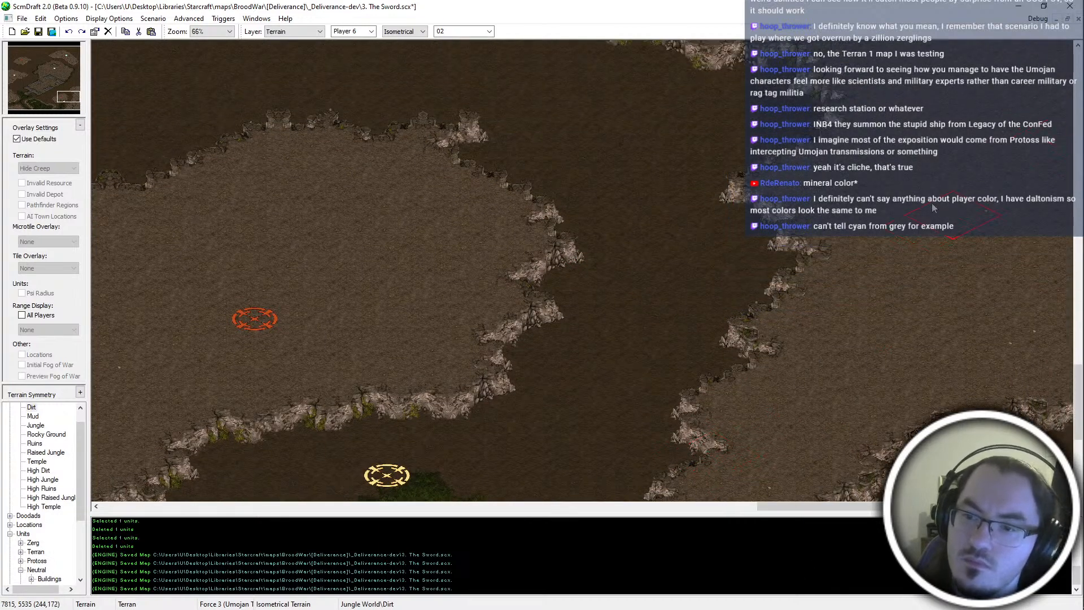
Push the eastern plateau's western cliff slightly outward with High Dirt, opposite the red start location's plateau
scroll(931, 203, down, 1)
scroll(931, 203, up, 1)
right_click(931, 203)
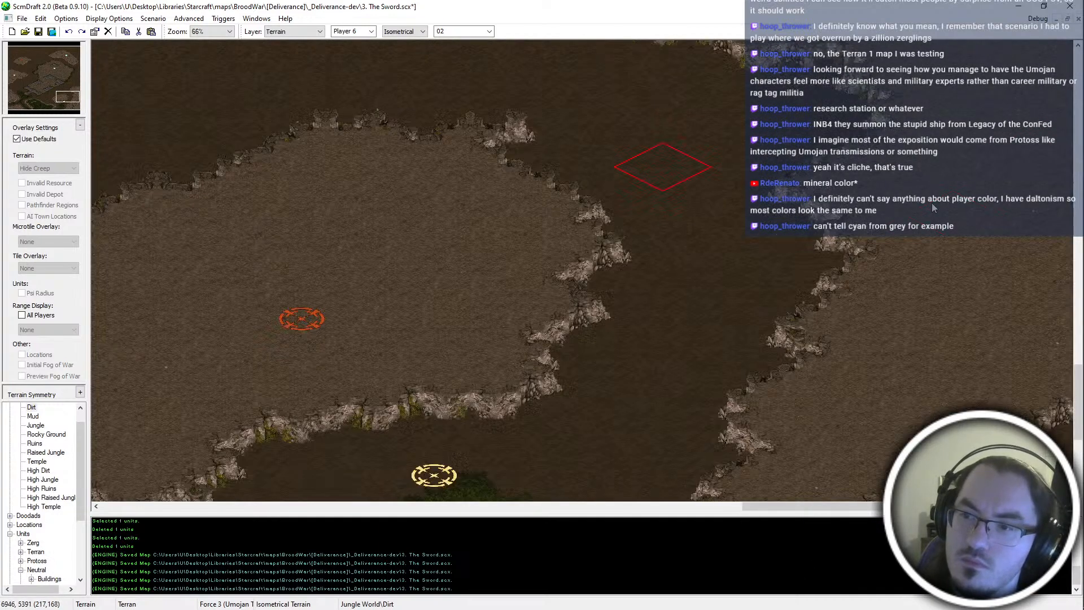
click(797, 333)
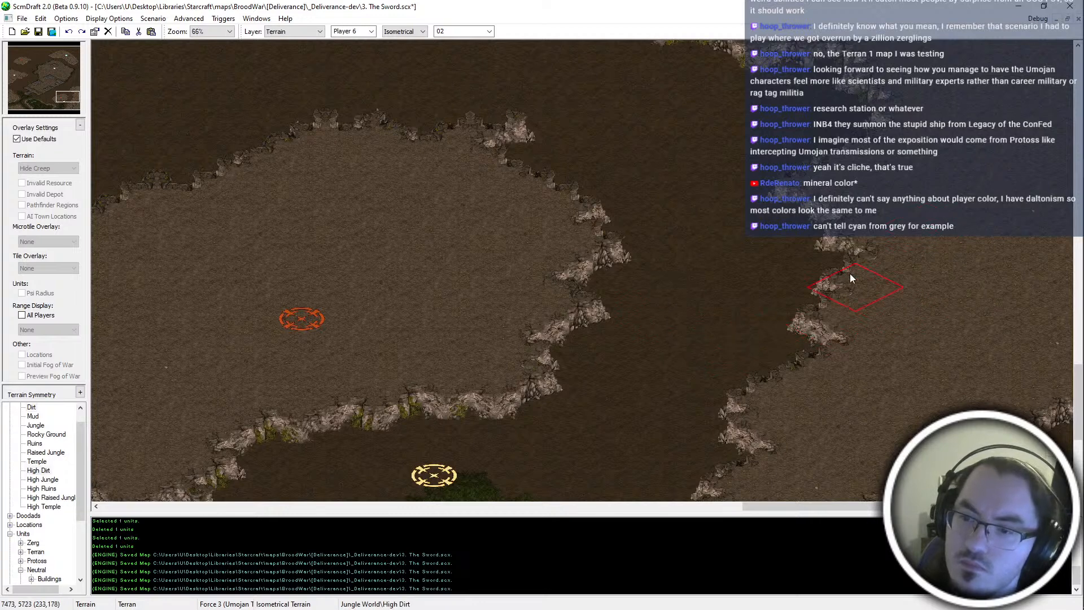
click(739, 442)
middle_drag(819, 362, 771, 271)
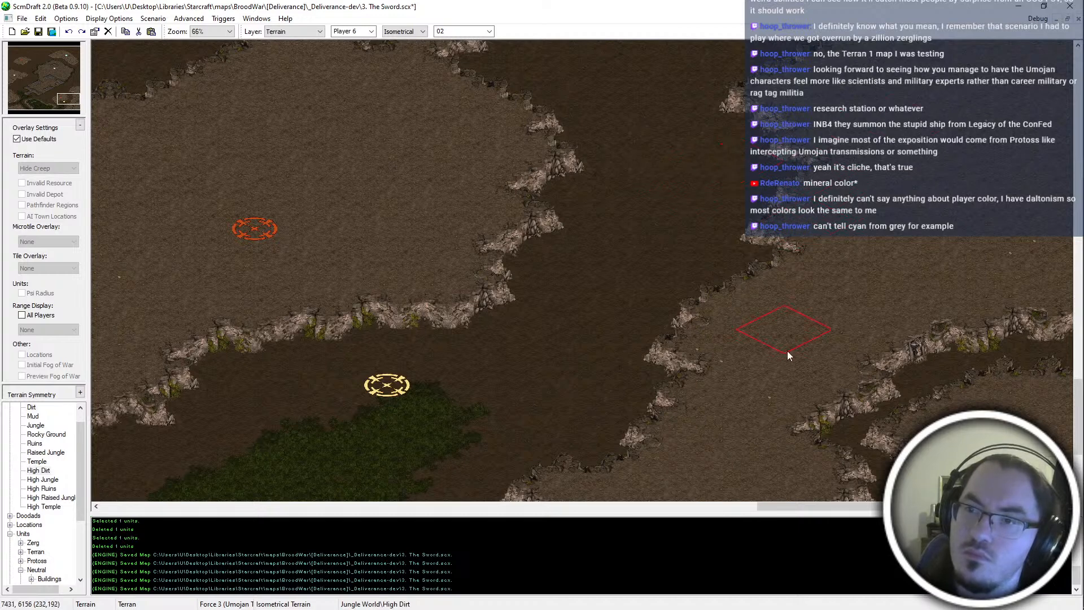
Widen the Jungle patch southwest of the yellow start location and save the map
scroll(812, 266, up, 3)
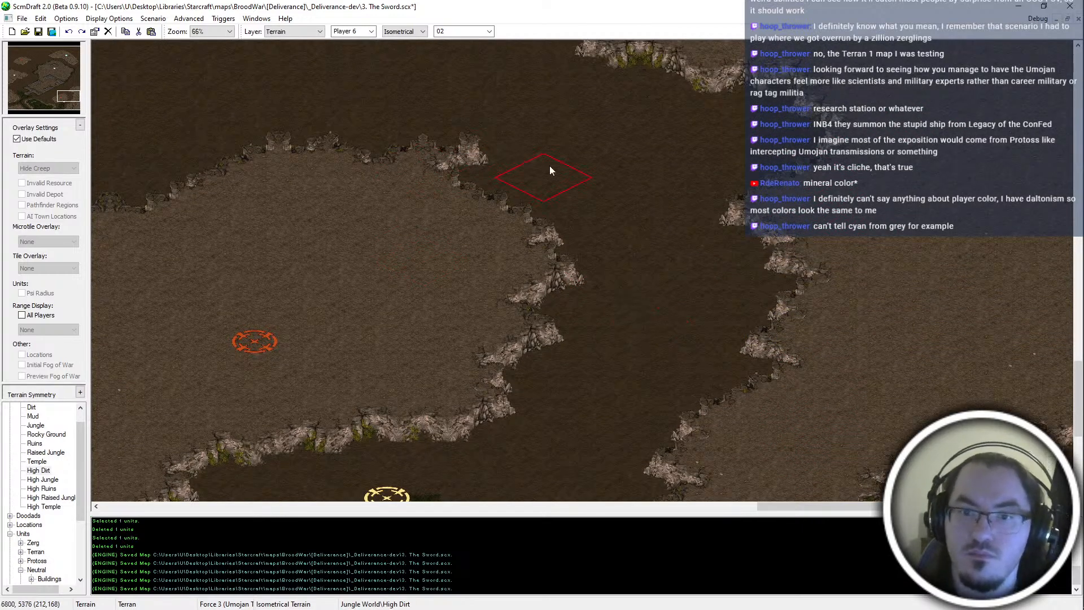
scroll(481, 241, up, 4)
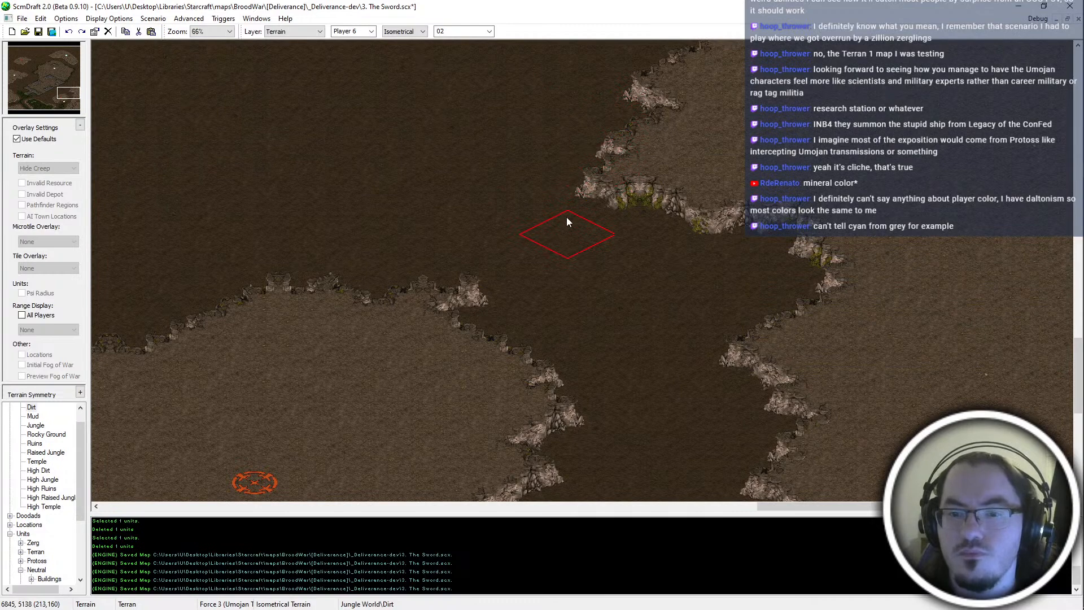
ctrl+scroll(484, 275, down, 1)
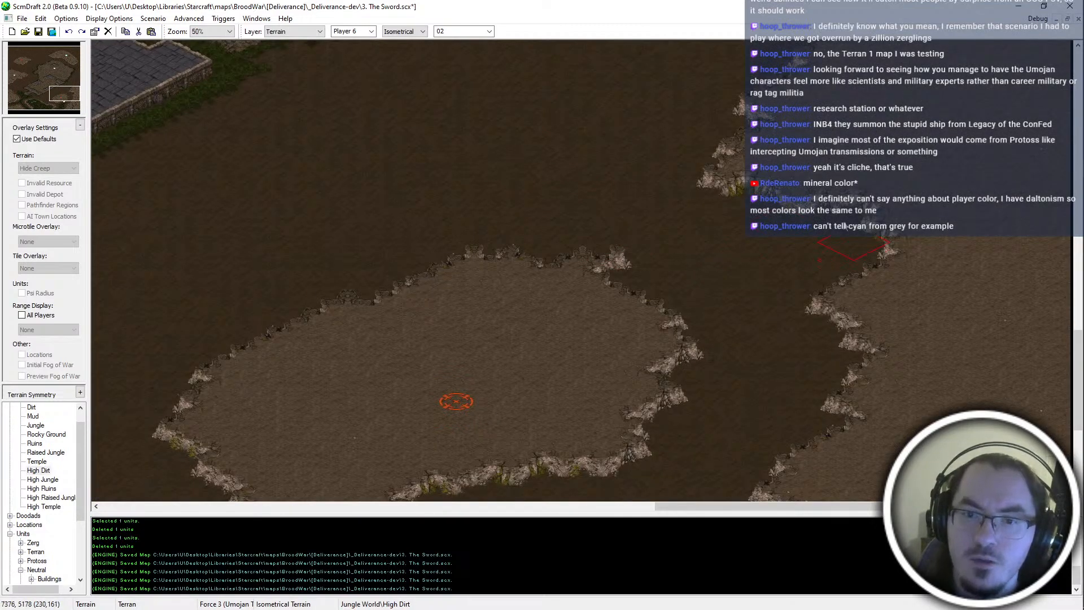
ctrl+scroll(825, 284, down, 2)
ctrl+scroll(494, 355, up, 1)
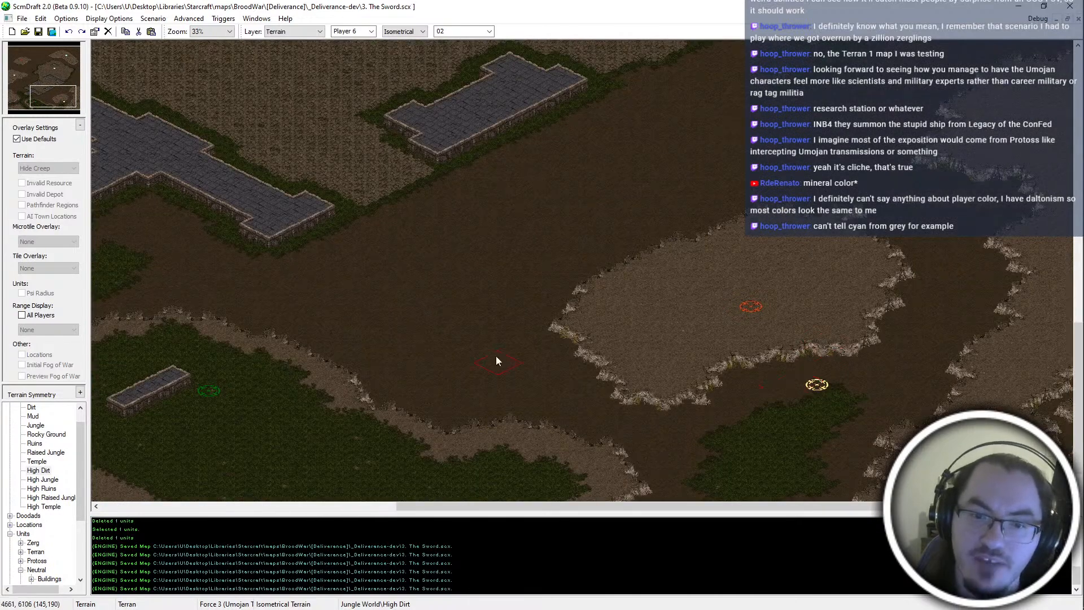
middle_click(746, 396)
drag(682, 398, 691, 424)
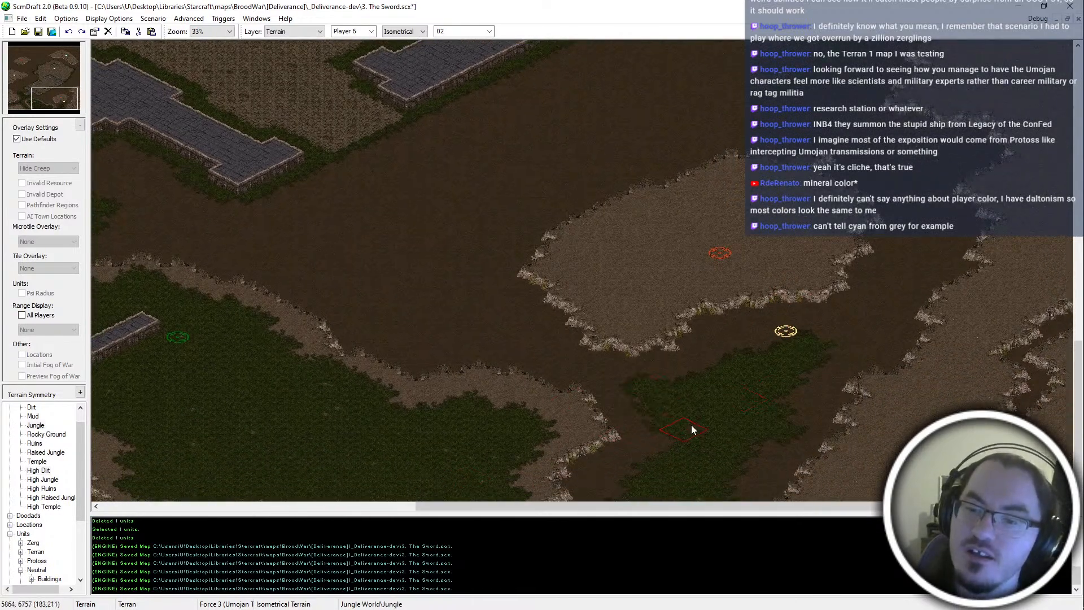
middle_click(999, 258)
drag(56, 98, 61, 95)
key(ctrl+s)
Fill the southernmost southwestern plateau with High Jungle, leaving a High Dirt border along its cliffs
click(46, 91)
ctrl+scroll(626, 266, down, 1)
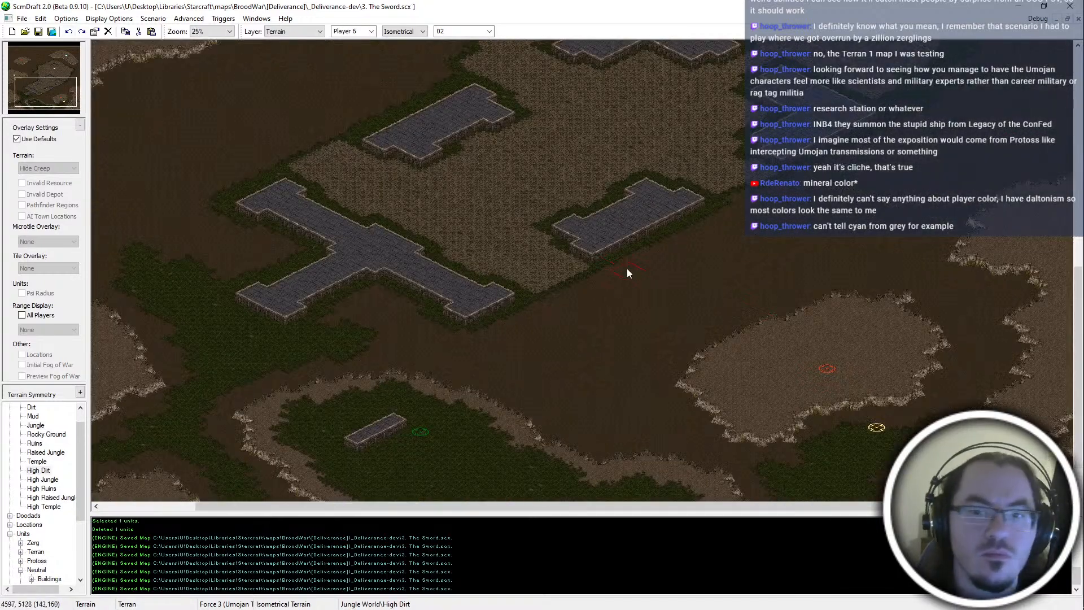
mouse_move(31, 104)
mouse_down()
mouse_move(25, 92)
mouse_move(26, 105)
mouse_up()
ctrl+scroll(188, 298, up, 1)
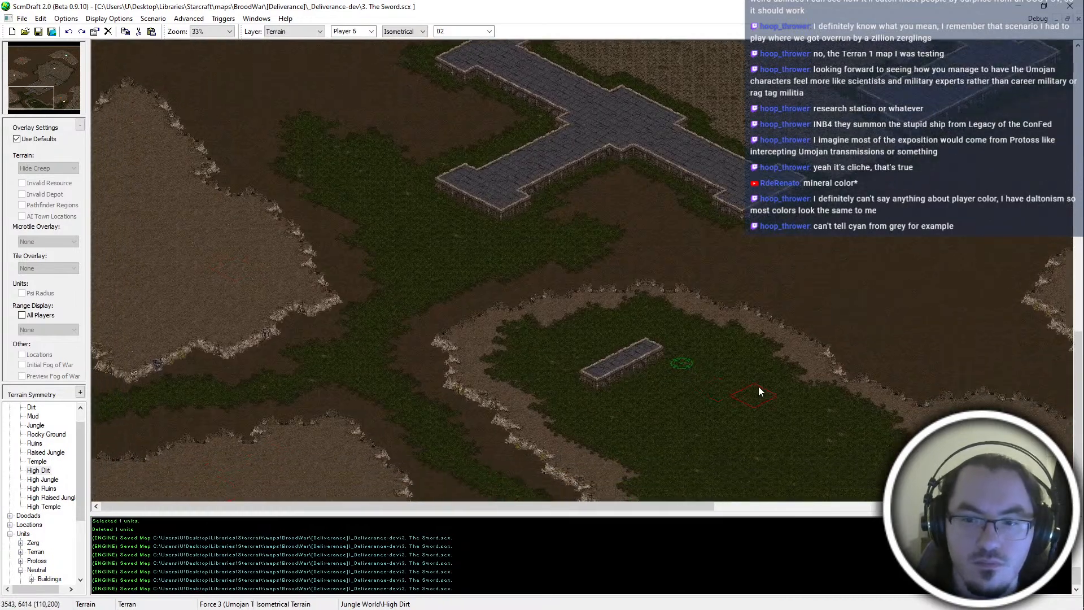
ctrl+scroll(300, 258, up, 2)
key(Down)
key(Left)
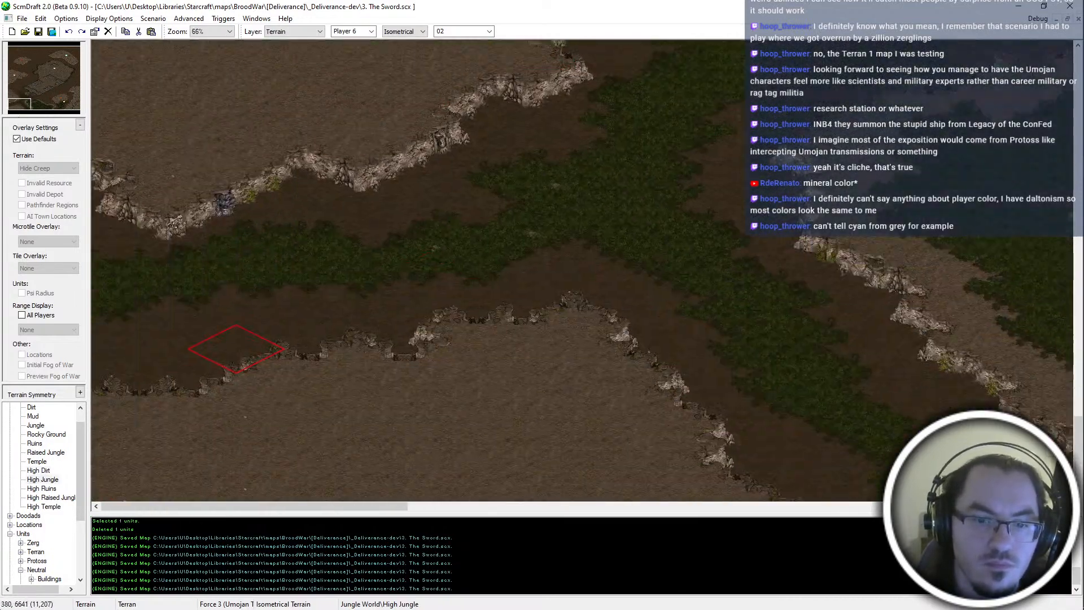
mouse_move(122, 473)
mouse_down()
mouse_move(253, 475)
mouse_move(251, 408)
mouse_move(402, 445)
mouse_move(382, 404)
mouse_move(546, 411)
mouse_move(638, 484)
mouse_move(421, 462)
mouse_move(437, 401)
mouse_up()
Fill the plateau at the western map edge, just north of that one, with High Jungle inside a High Dirt border
ctrl+scroll(215, 321, down, 3)
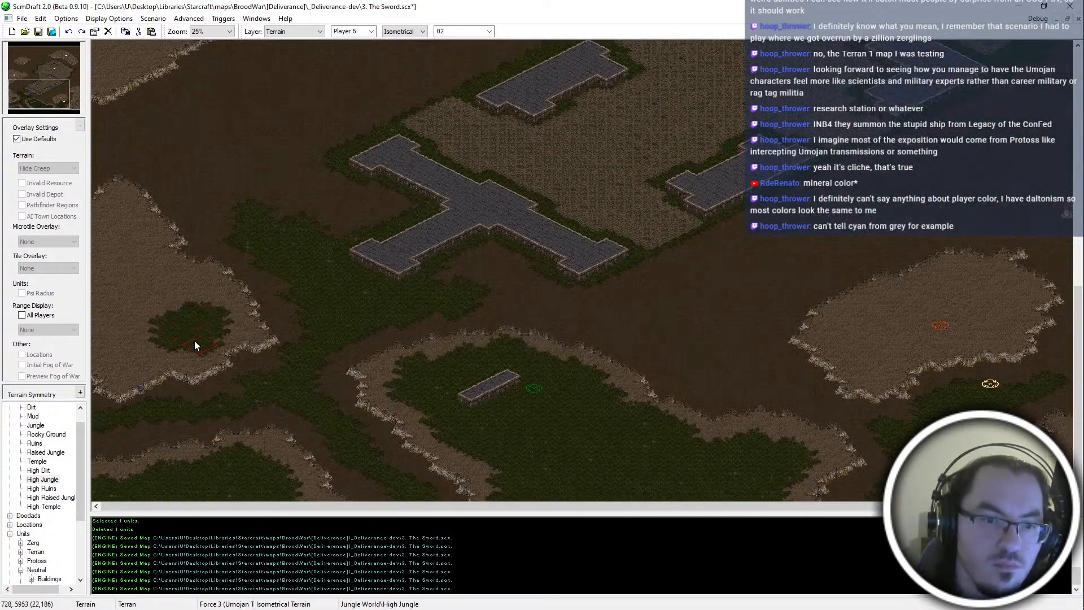
drag(137, 343, 113, 224)
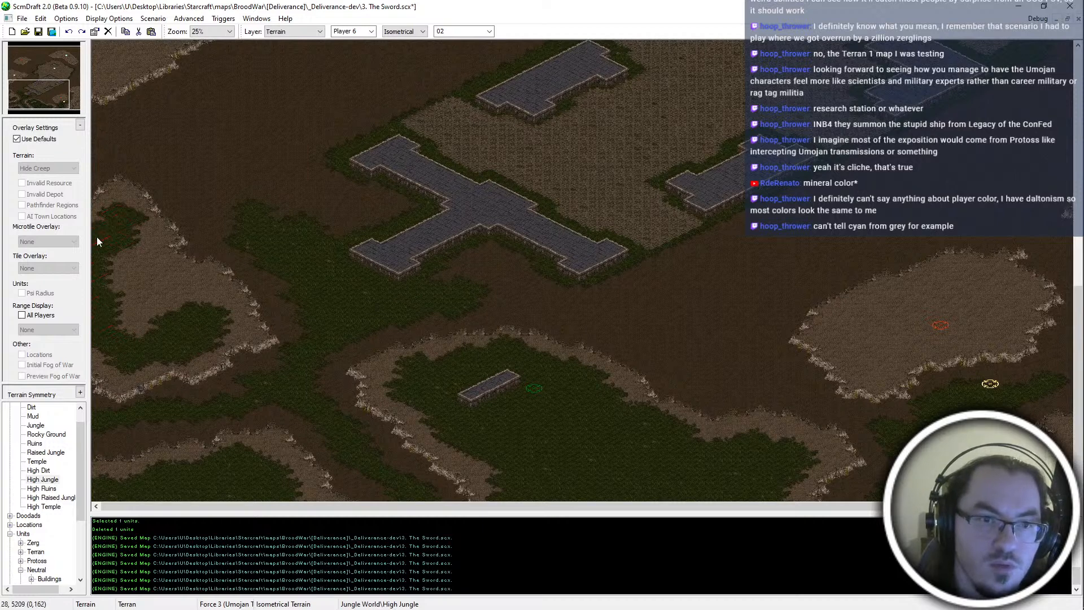
drag(176, 276, 178, 303)
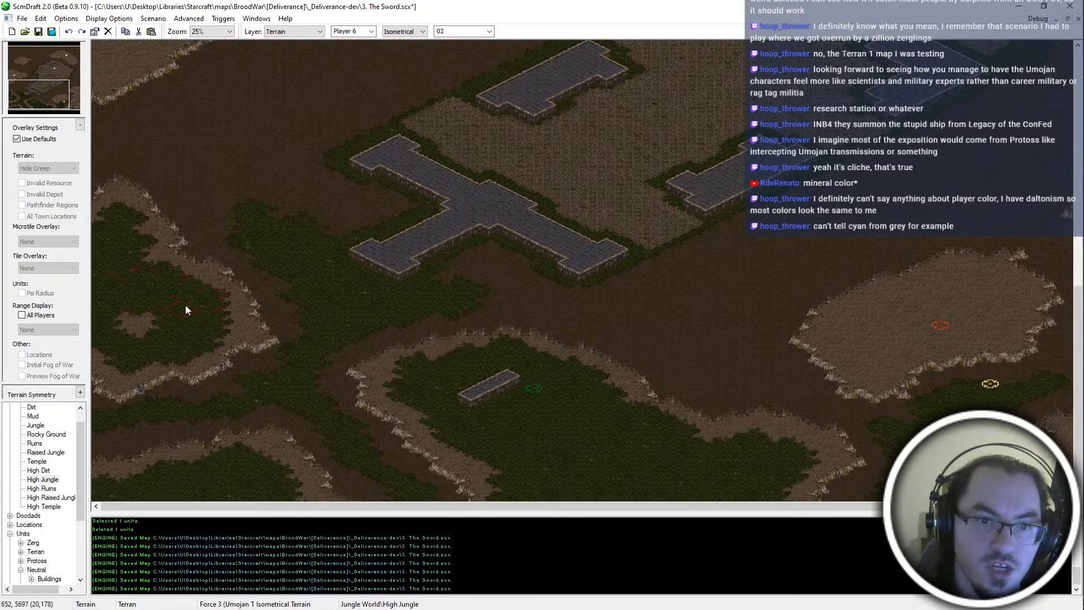
click(135, 321)
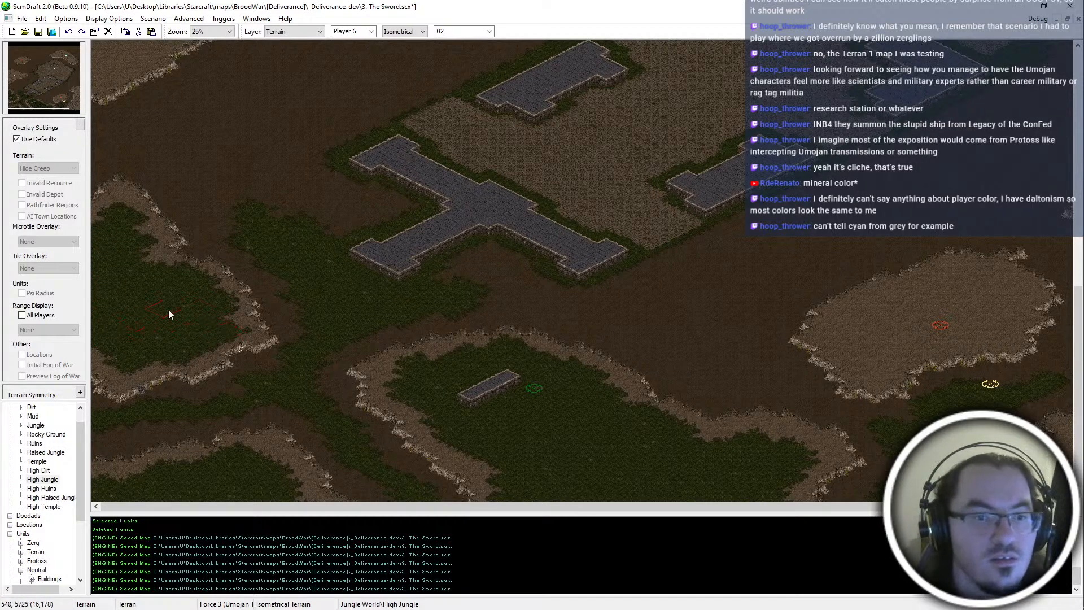
Paint Jungle across the low Dirt from the western map edge to the cross-shaped temple platform, and save the map
click(10, 88)
scroll(269, 215, up, 3)
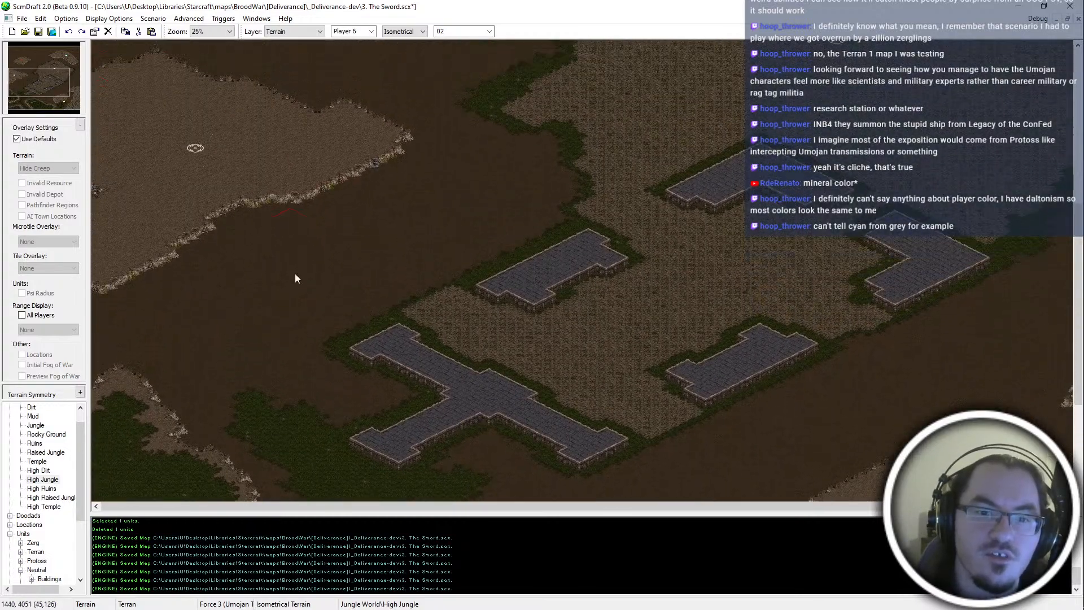
mouse_move(228, 404)
mouse_down()
mouse_move(210, 362)
mouse_move(298, 442)
mouse_move(209, 357)
mouse_move(92, 331)
mouse_up()
mouse_move(163, 339)
mouse_down()
mouse_move(305, 406)
mouse_move(398, 389)
mouse_up()
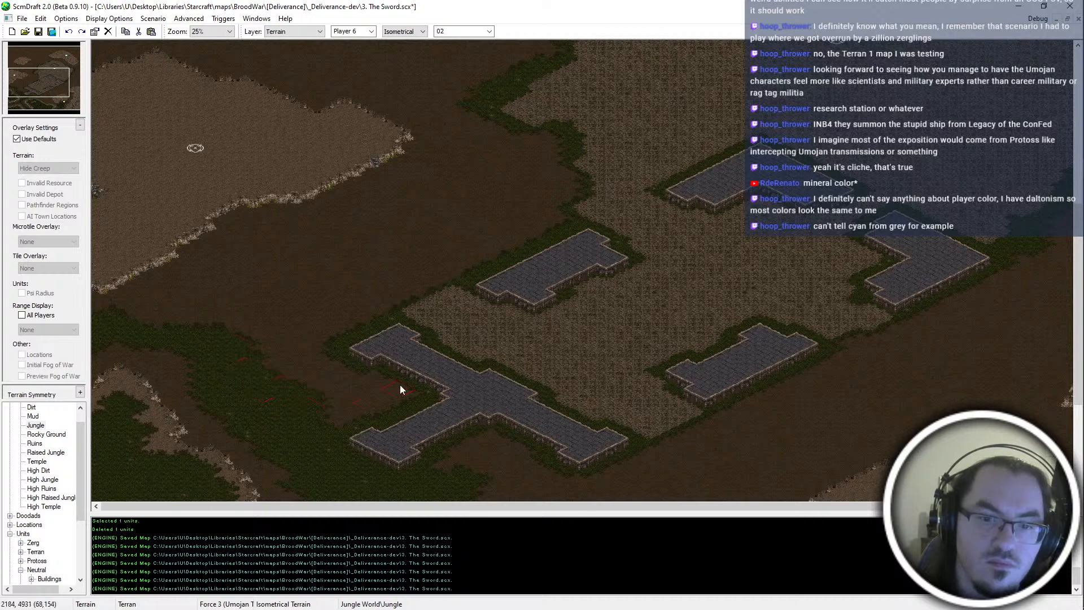
mouse_move(295, 337)
mouse_down()
mouse_move(138, 309)
mouse_move(313, 333)
mouse_up()
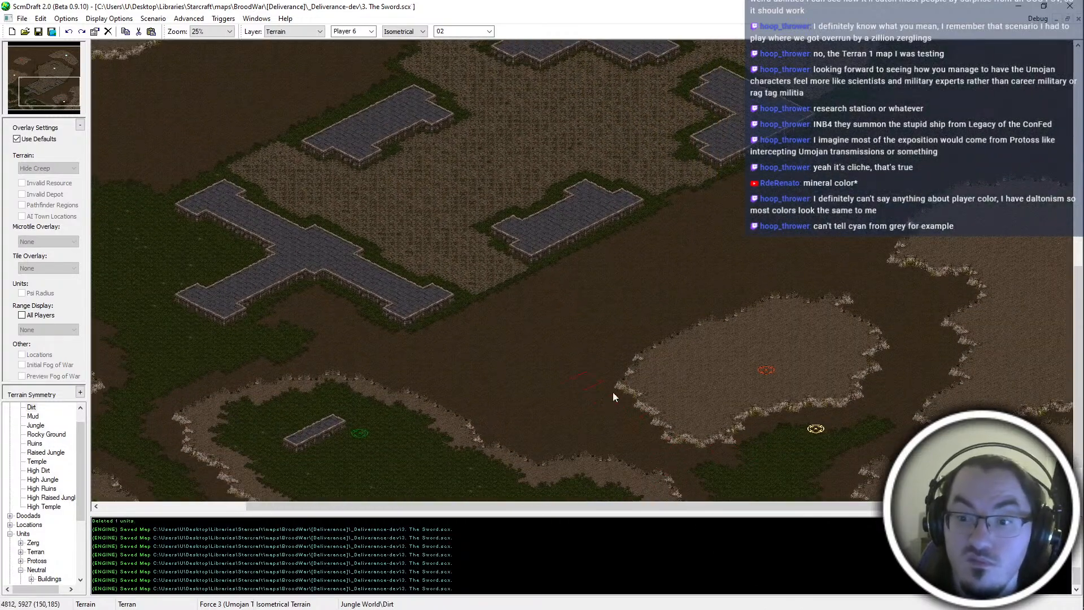
key(ctrl+s)
Carve a low Dirt hollow into the white start location's plateau at the western map edge, reshaping its outline with High Dirt
click(104, 337)
drag(88, 255, 95, 260)
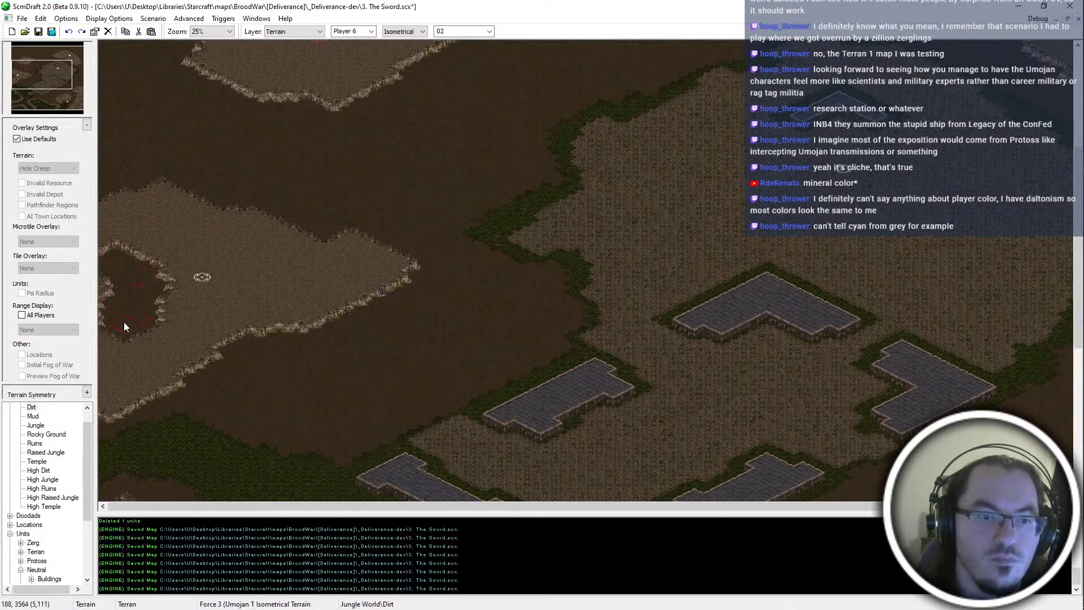
scroll(219, 312, up, 3)
mouse_move(142, 152)
mouse_down()
mouse_move(265, 186)
mouse_move(218, 299)
mouse_move(199, 301)
mouse_move(174, 353)
mouse_up()
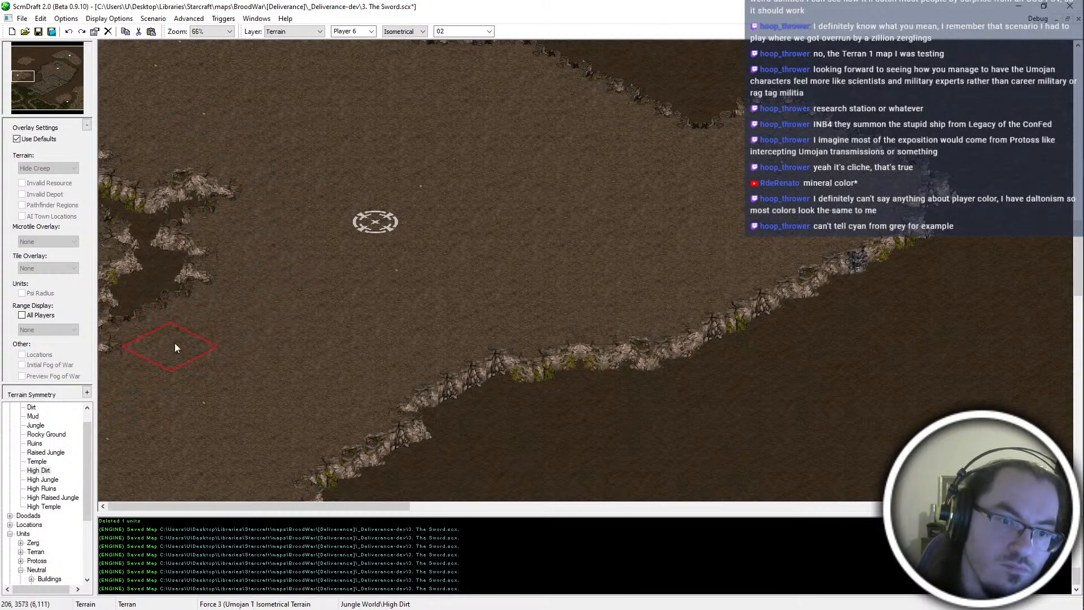
Extend the hollow south and east with Dirt, adjusting its cliffs with High Dirt
right_click(509, 432)
click(113, 299)
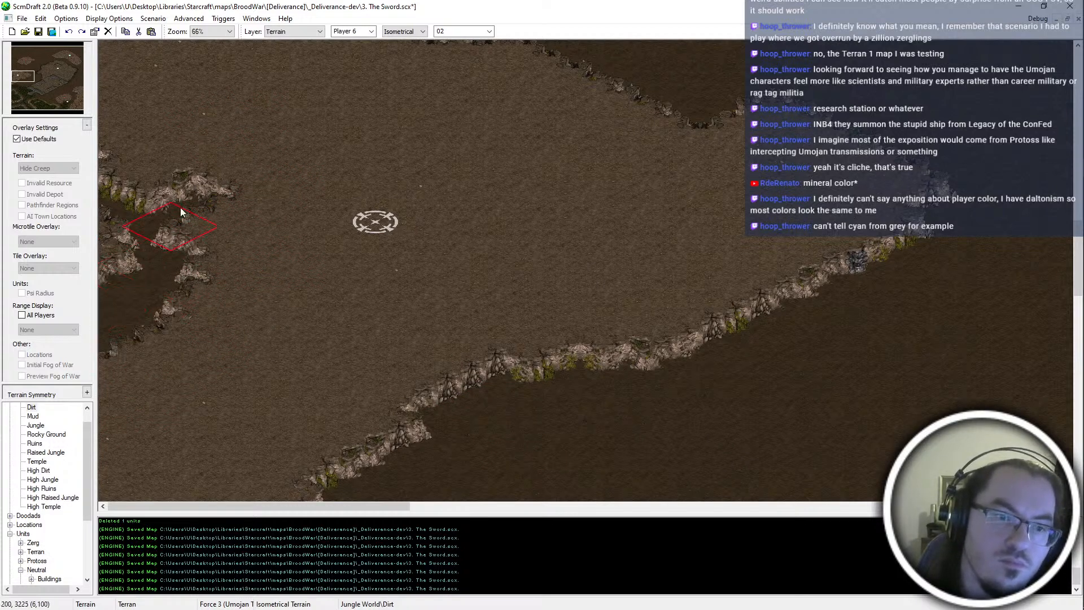
drag(171, 330, 130, 366)
right_click(305, 315)
click(186, 322)
key(ctrl+z)
mouse_move(218, 322)
mouse_down()
mouse_move(224, 378)
mouse_move(238, 374)
mouse_up()
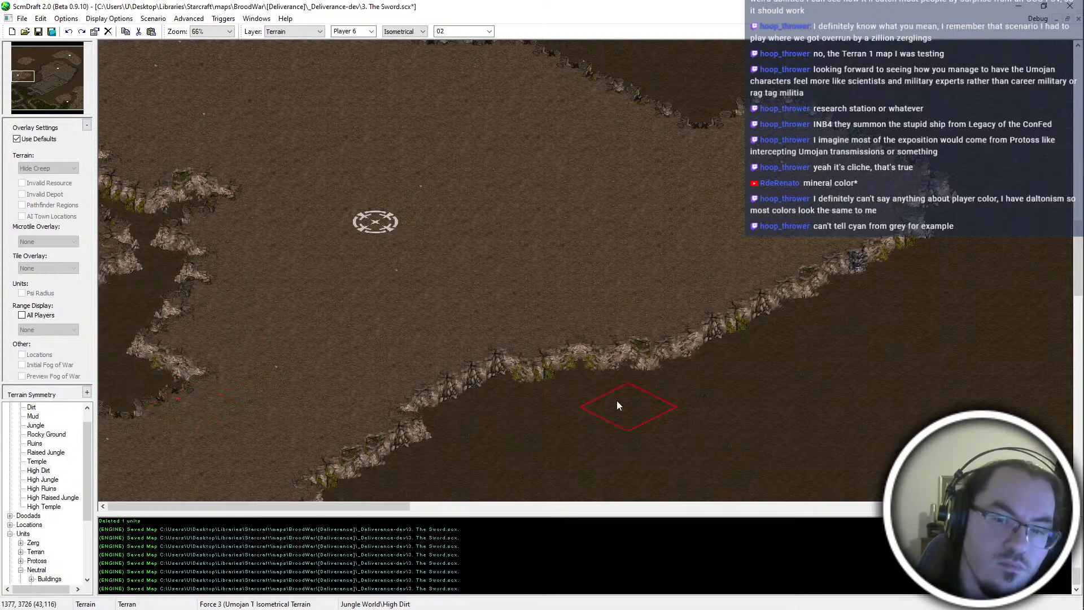
mouse_move(177, 327)
mouse_down()
mouse_move(160, 275)
mouse_move(168, 264)
mouse_up()
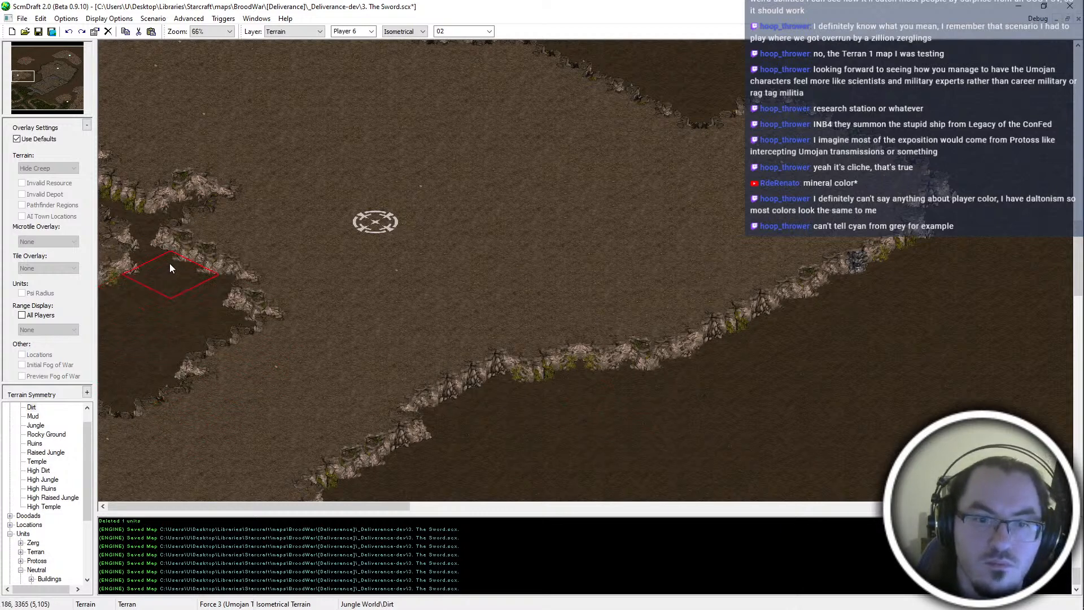
Widen the northern end of the hollow at the western map edge with Dirt, reshape its cliffs with High Dirt, and save the map
drag(221, 287, 75, 222)
click(140, 205)
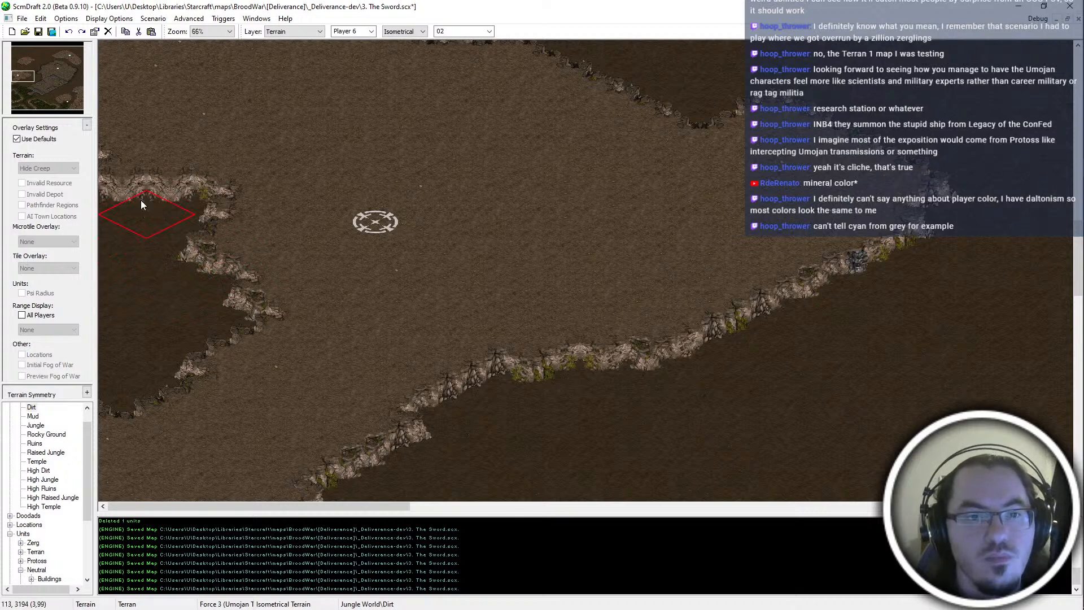
click(117, 188)
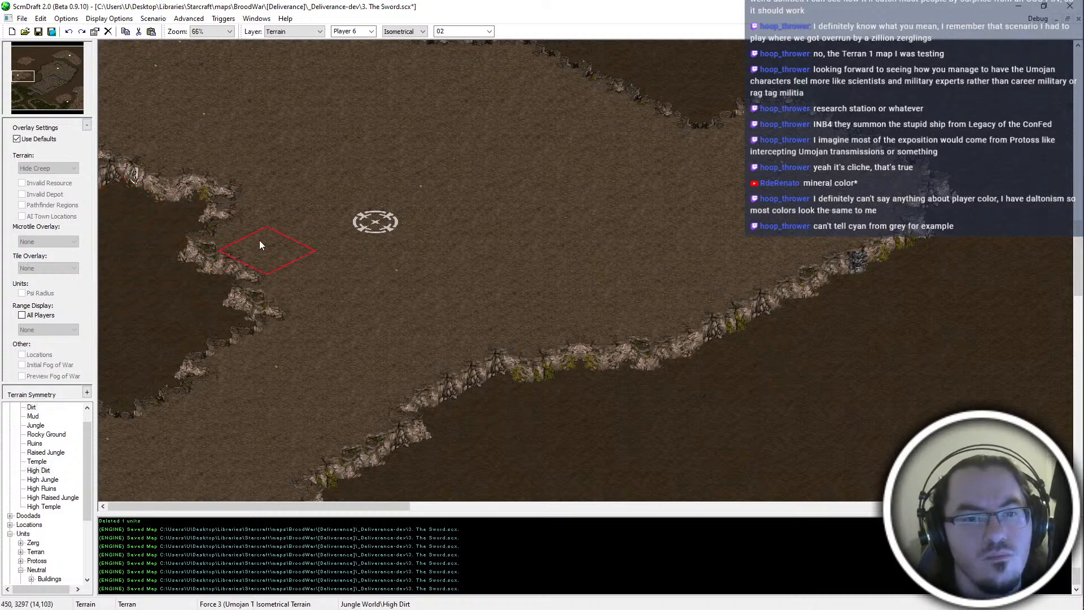
click(150, 233)
click(176, 237)
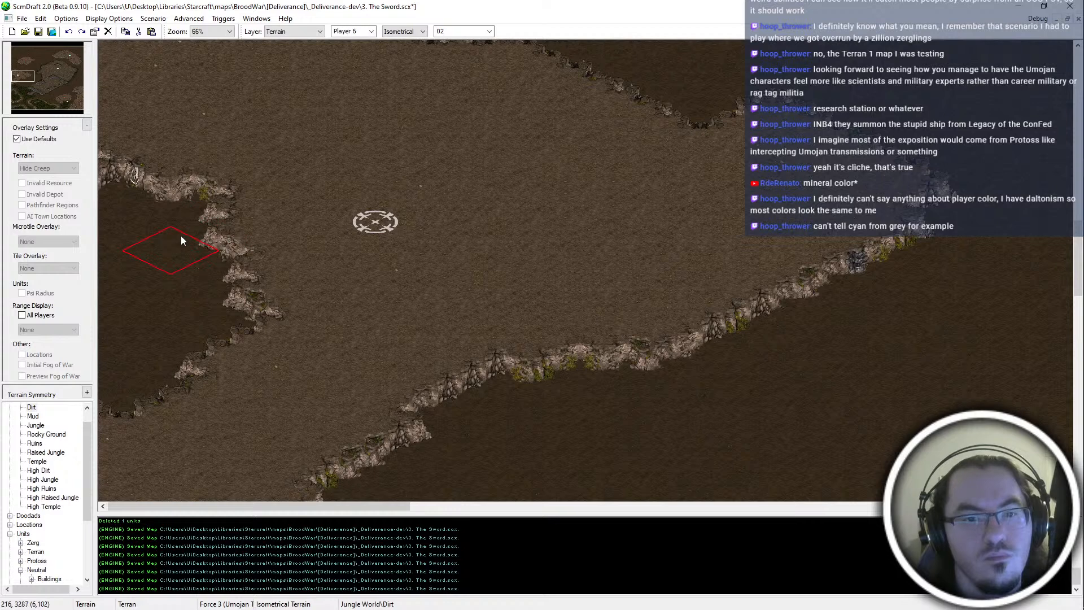
right_click(293, 217)
click(246, 207)
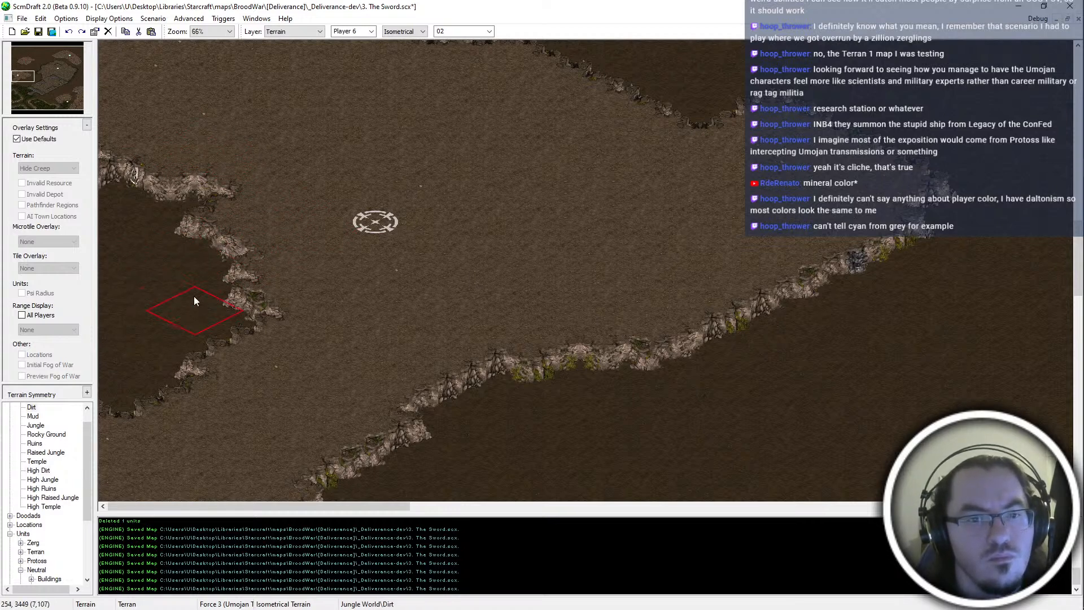
scroll(194, 296, down, 1)
scroll(423, 391, down, 2)
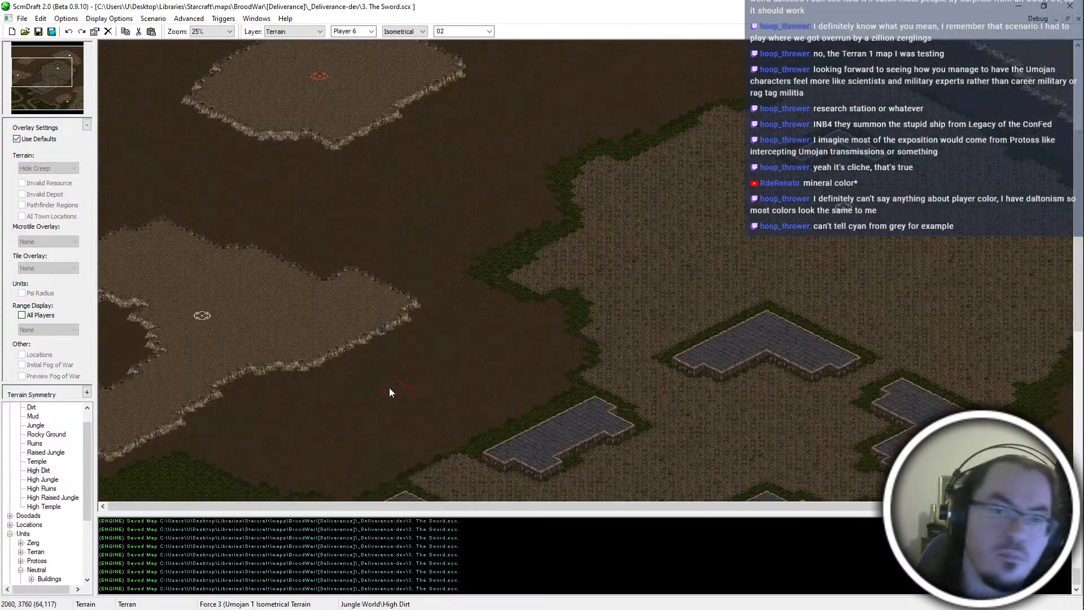
Paint a Jungle patch on the low Dirt between the green start location's plateau and the red one's to the east, and save the map
click(50, 65)
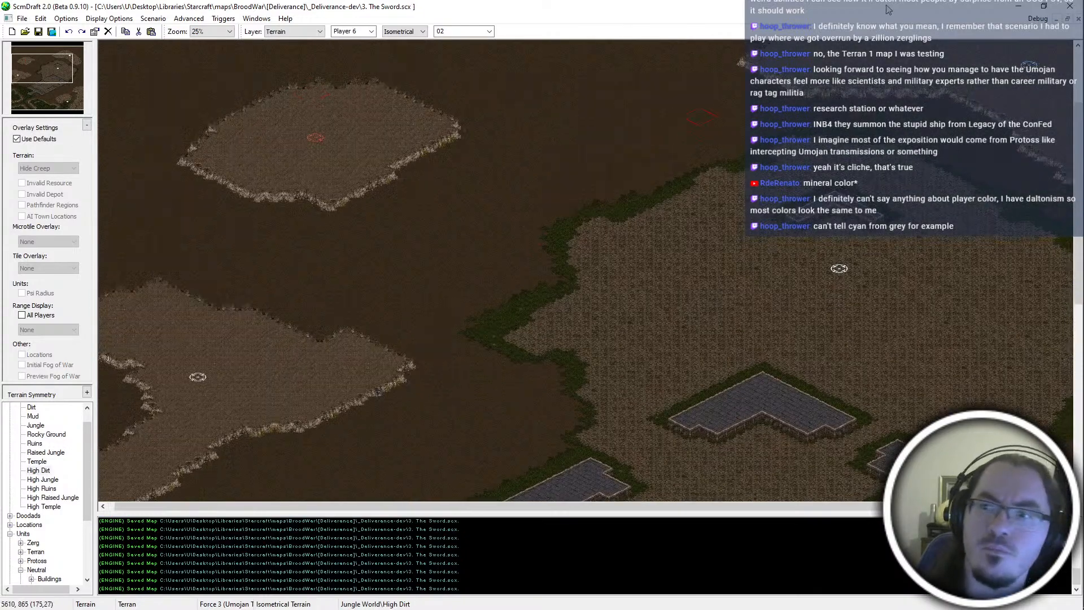
click(52, 65)
drag(51, 93, 76, 95)
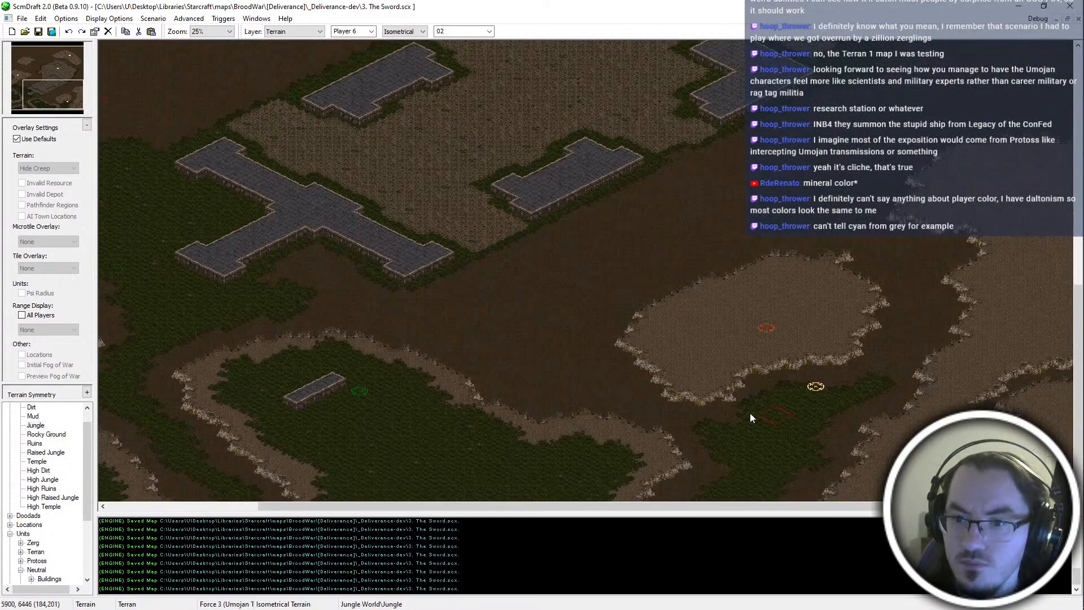
drag(537, 377, 506, 345)
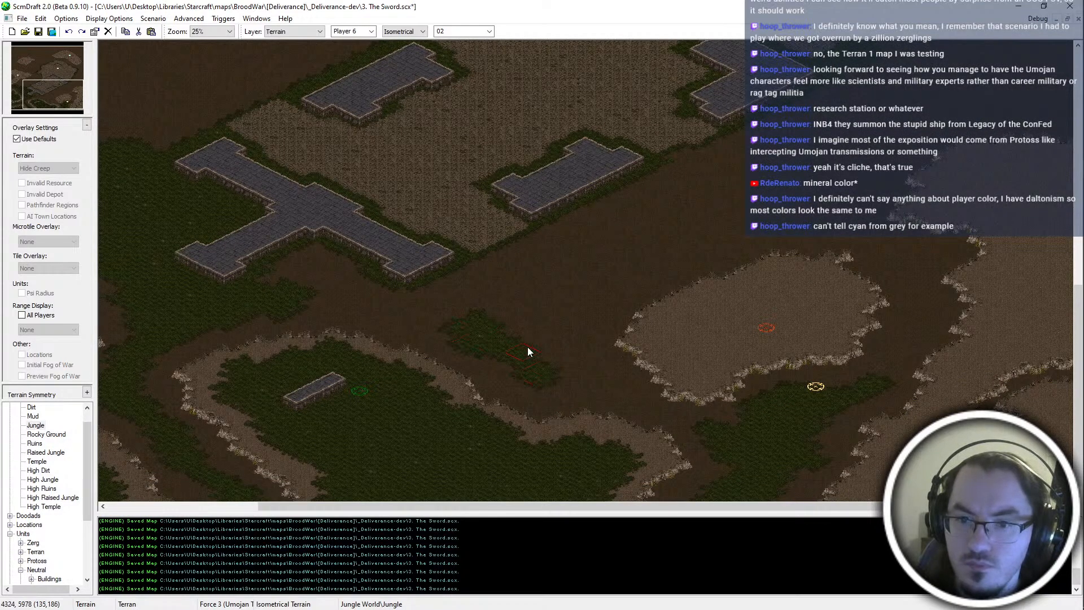
scroll(566, 343, up, 10)
key(ctrl+s)
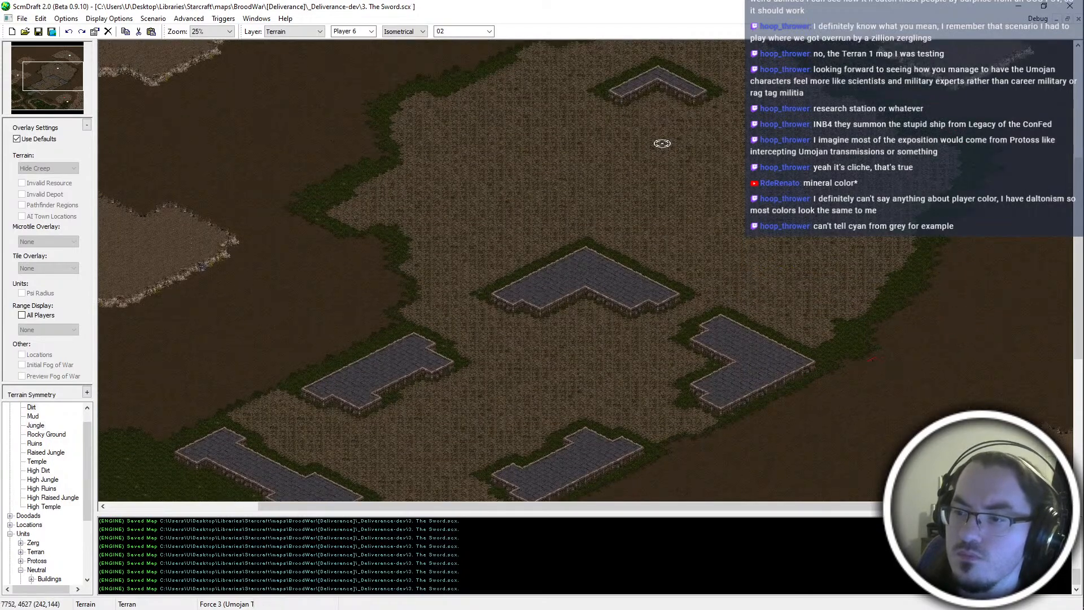
Try small High Temple platforms on the High Jungle southeast of the green start location, undoing each one
drag(42, 61, 74, 106)
click(41, 461)
scroll(269, 340, up, 1)
key(Left)
key(Down)
key(Right)
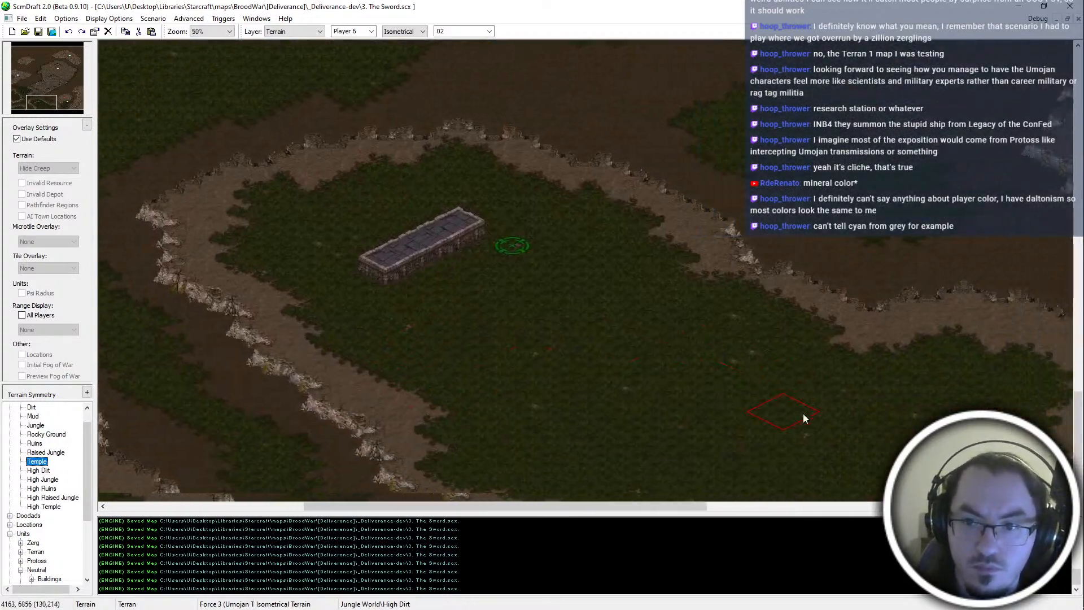
click(42, 506)
key(Right)
click(648, 335)
click(648, 334)
key(ctrl+z)
drag(662, 329, 642, 338)
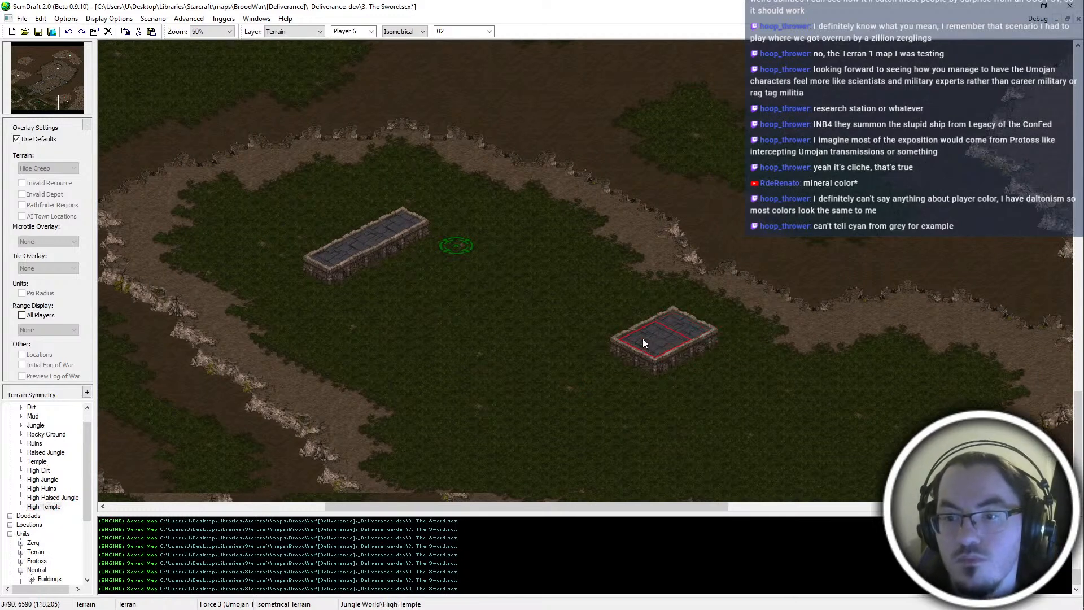
click(619, 359)
key(ctrl+z)
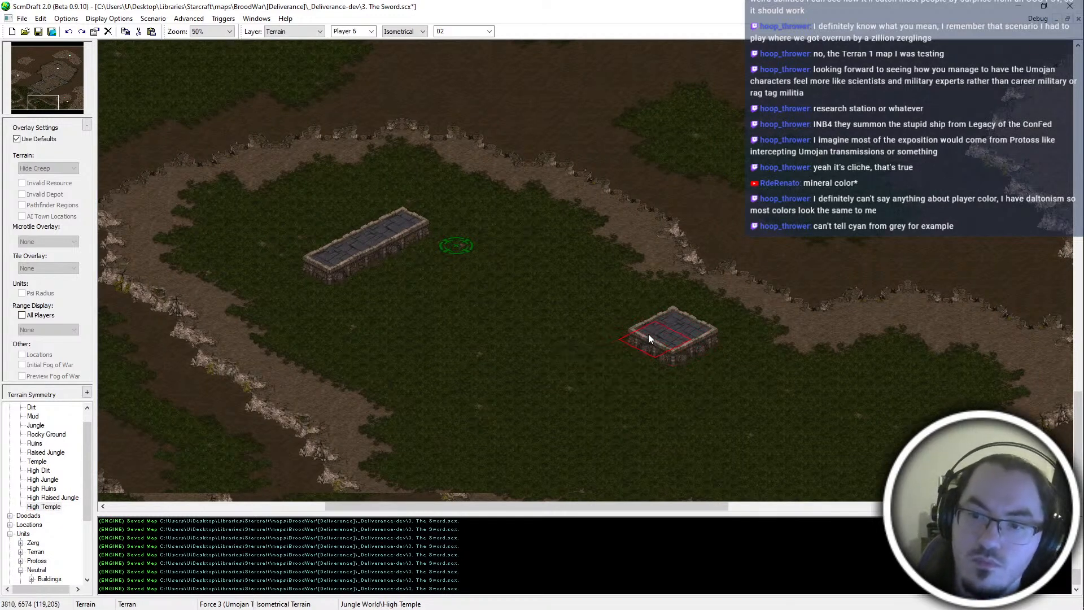
key(ctrl+z)
click(603, 303)
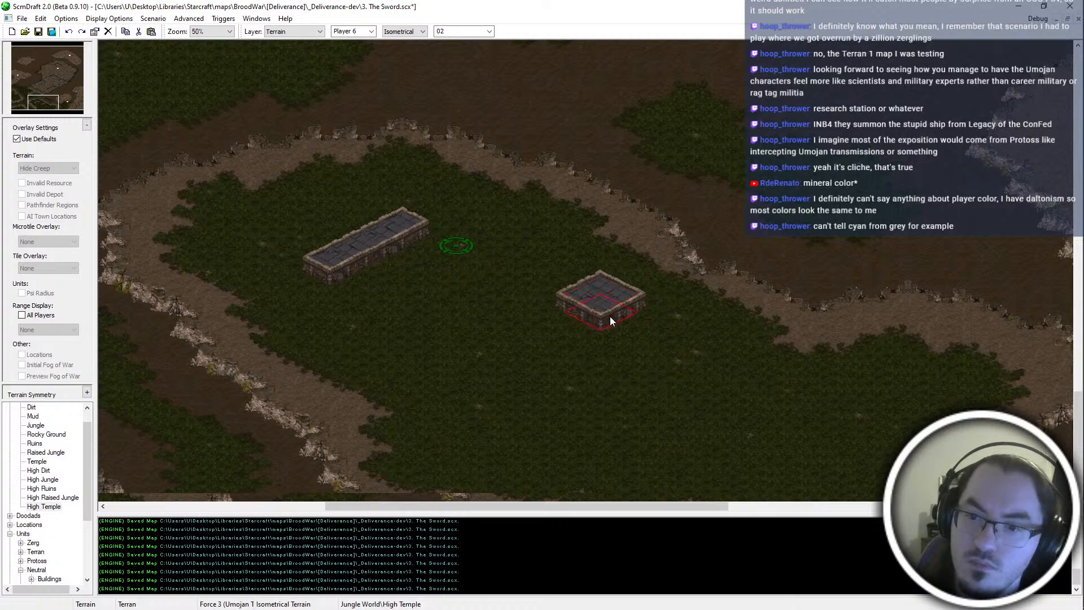
key(ctrl+z)
Try a High Temple block directly south of the green start location and undo it
click(37, 461)
click(43, 506)
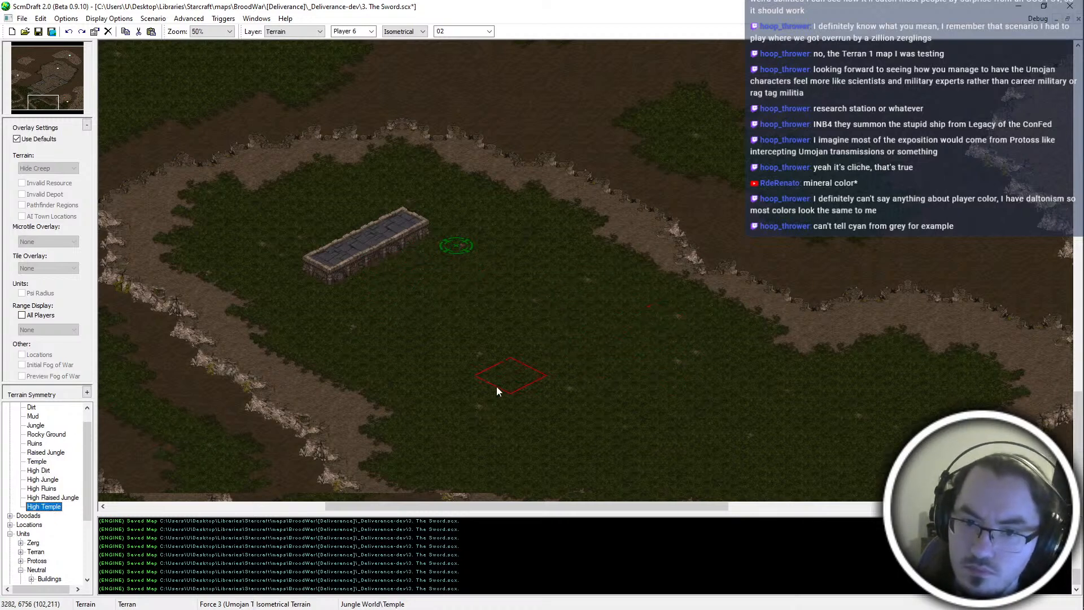
scroll(549, 344, up, 1)
middle_drag(551, 345, 419, 403)
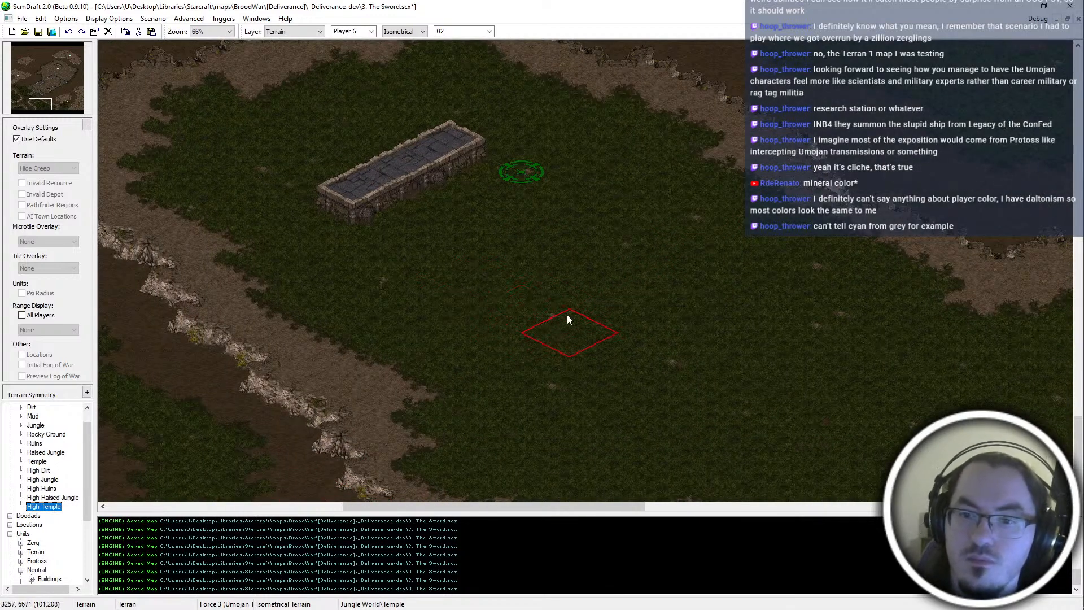
click(522, 328)
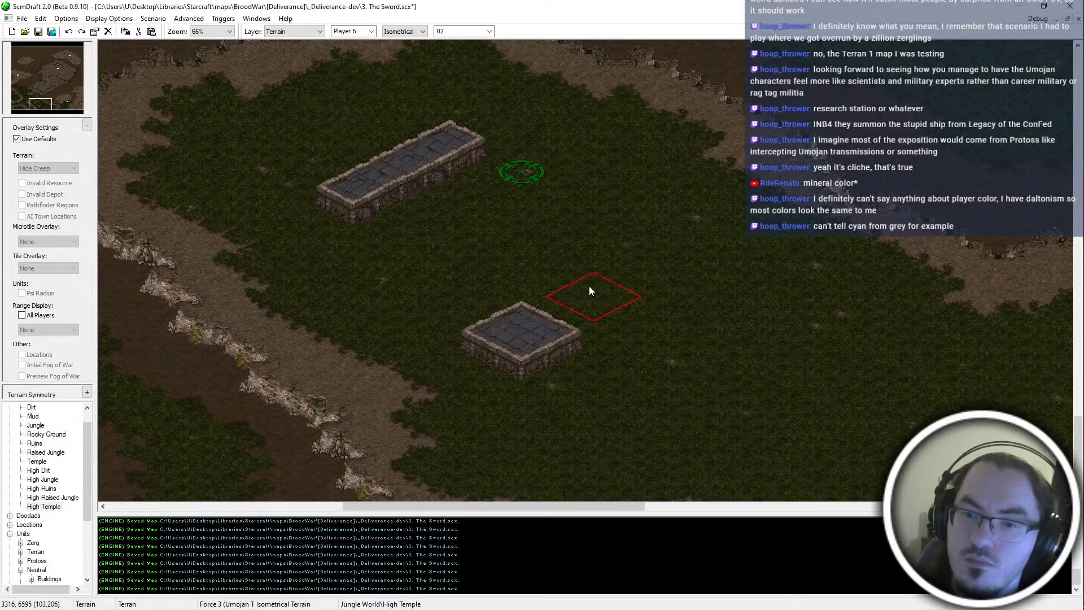
key(ctrl+z)
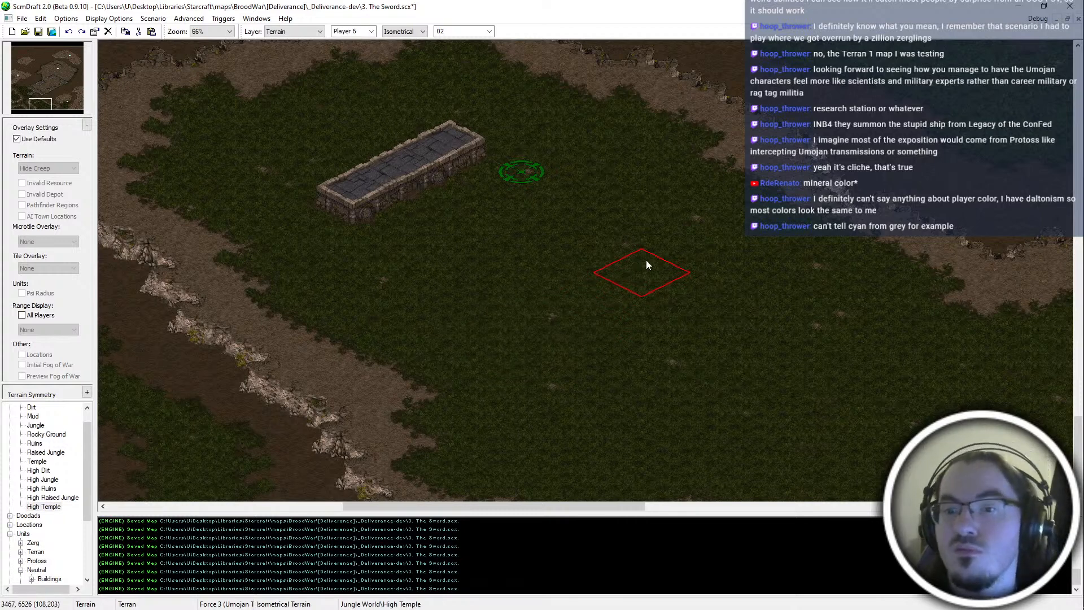
Build a large High Temple platform with stepped corners on the High Jungle southeast of the green start location
middle_drag(668, 271, 1039, 314)
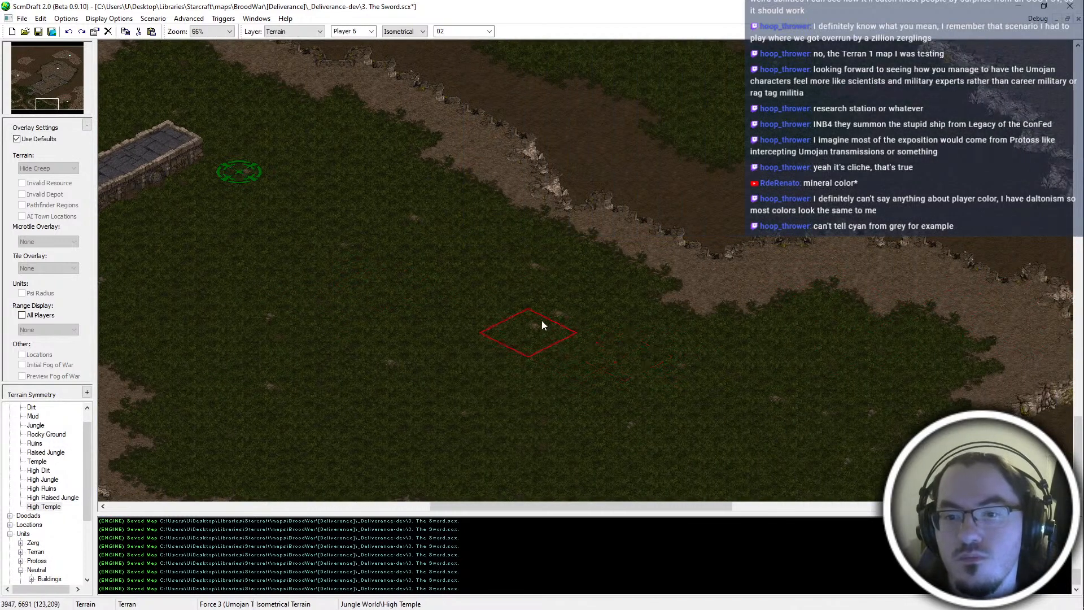
mouse_move(394, 265)
mouse_down()
mouse_move(369, 290)
mouse_move(435, 326)
mouse_move(467, 307)
mouse_up()
mouse_move(466, 307)
middle_down()
mouse_move(440, 278)
mouse_move(544, 352)
mouse_move(429, 474)
mouse_move(548, 377)
middle_up()
click(569, 301)
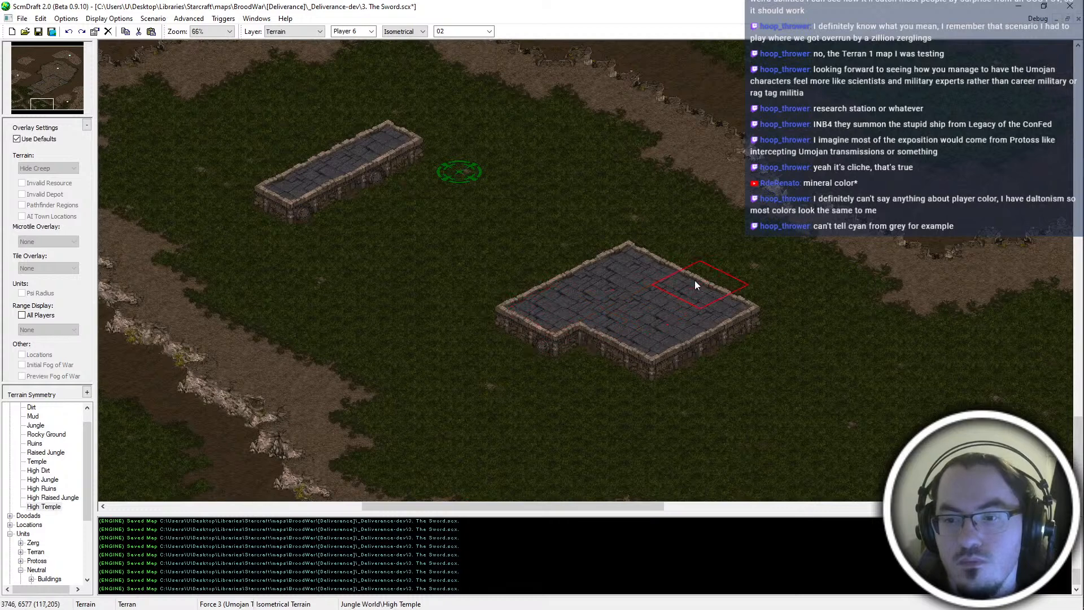
click(724, 295)
click(621, 257)
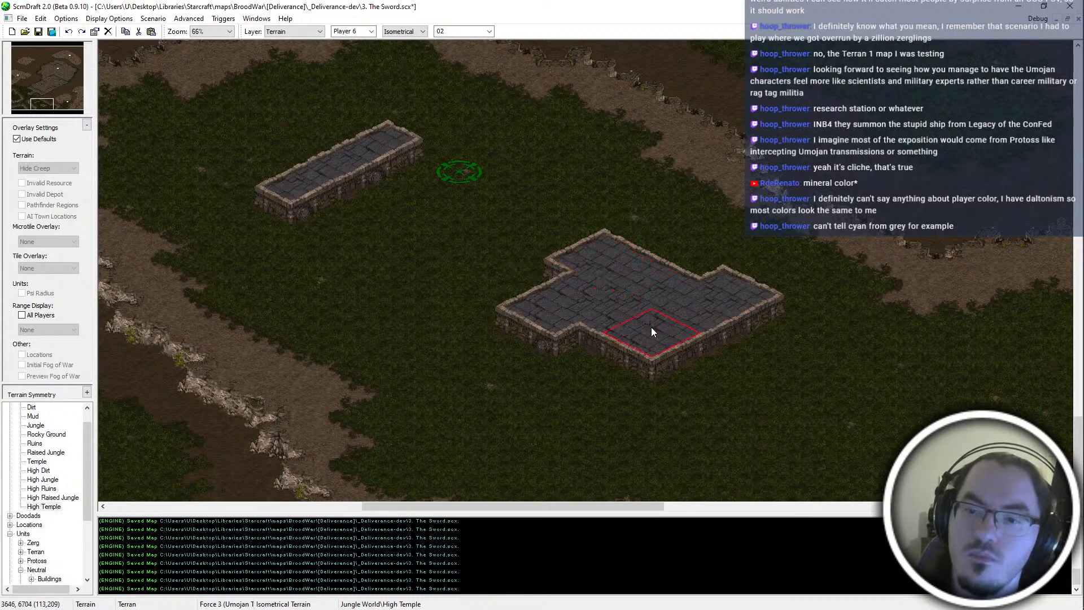
Rework the platform's northern and southern projections with High Temple, trim them with High Jungle, and save the map
click(676, 346)
key(ctrl+z)
key(ctrl+z)
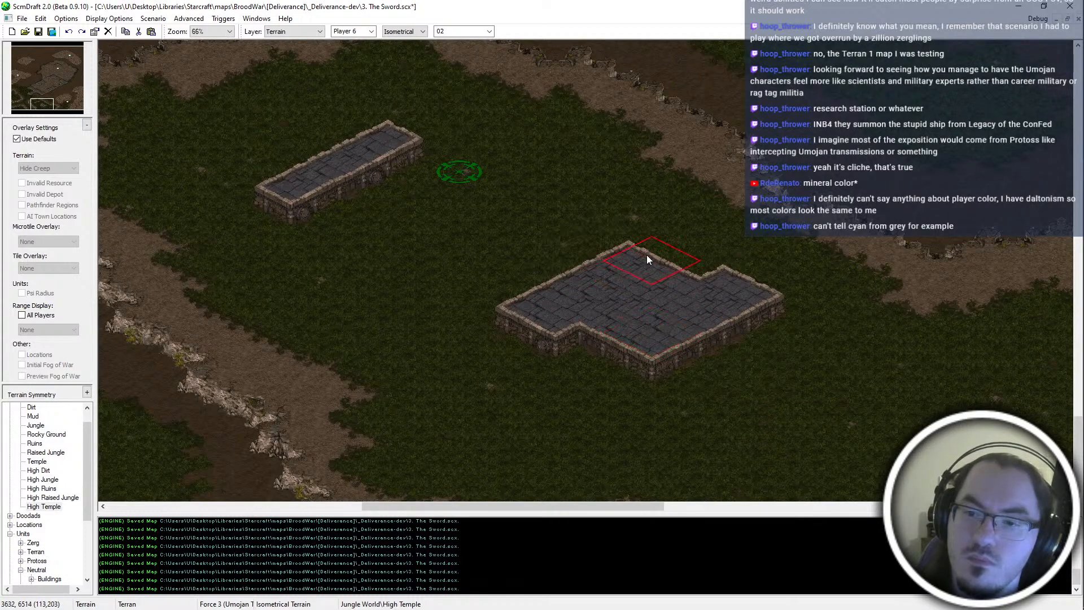
click(635, 239)
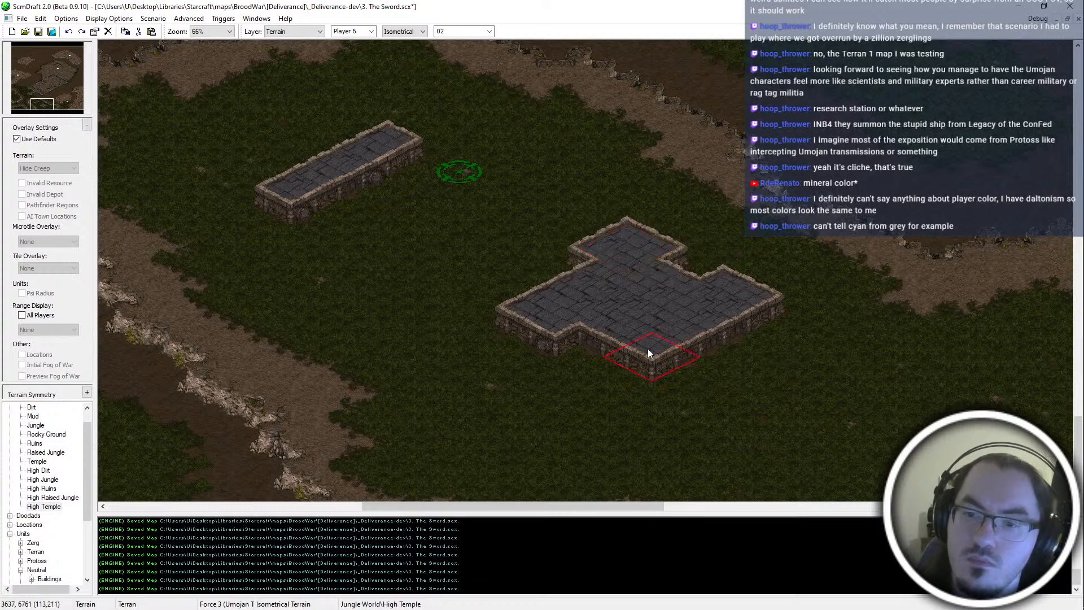
click(648, 351)
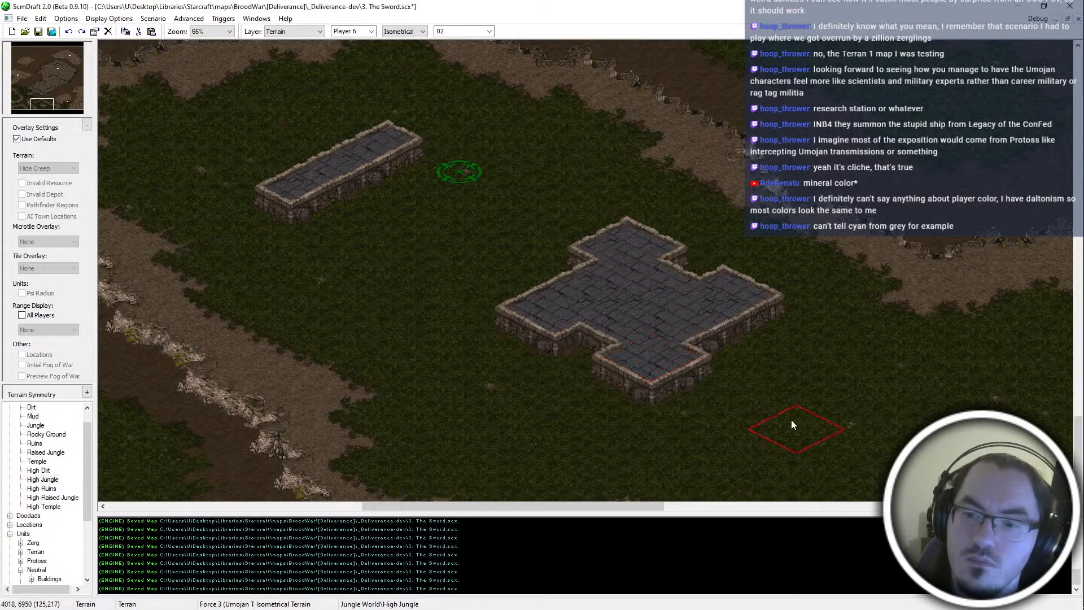
click(567, 242)
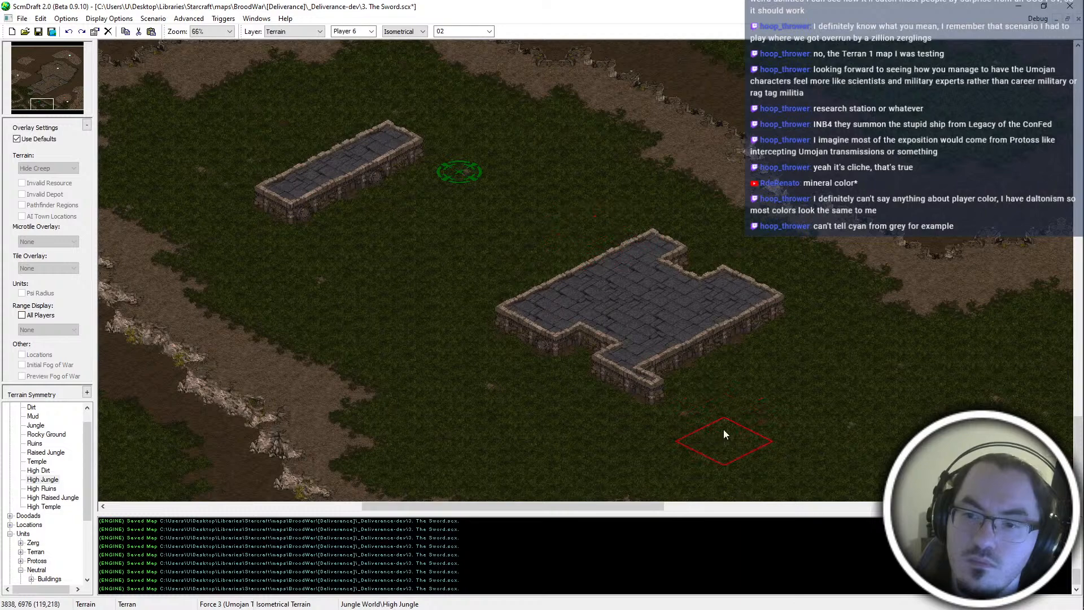
key(ctrl+s)
Widen the High Temple strip west of the green start location and cut it into a bracket shape with High Jungle on its southeast side
middle_drag(753, 309, 641, 286)
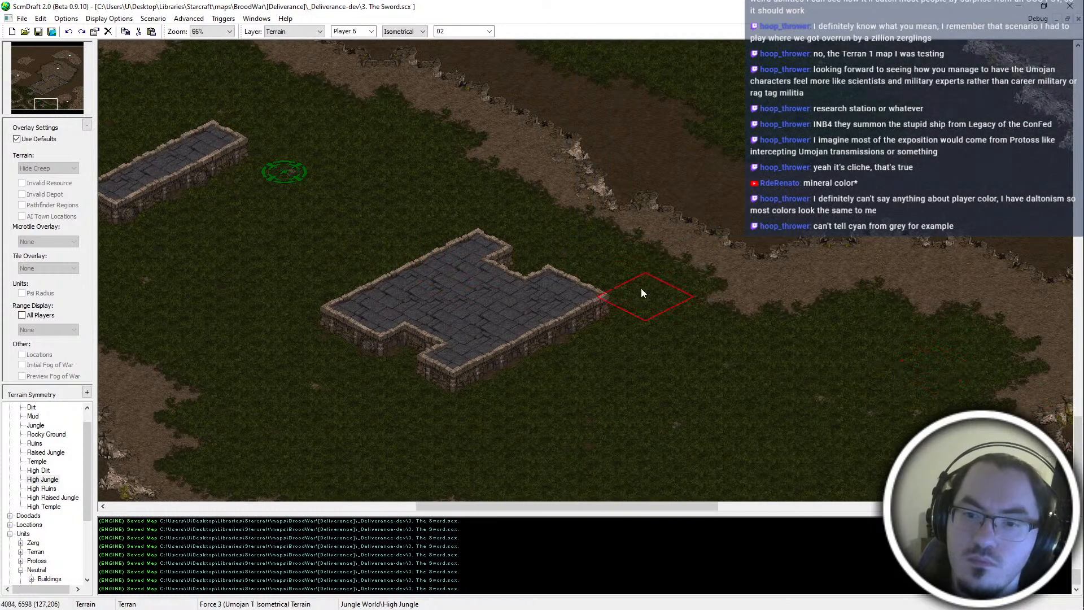
middle_drag(844, 388, 535, 289)
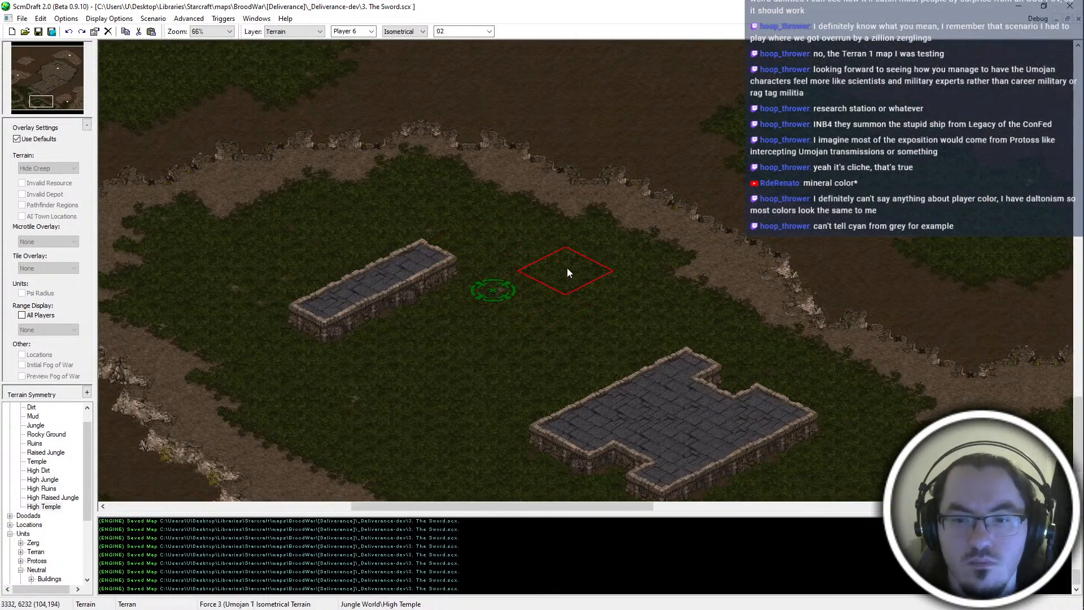
right_click(445, 368)
mouse_move(337, 302)
mouse_down()
mouse_move(423, 261)
mouse_move(333, 280)
mouse_up()
right_click(664, 404)
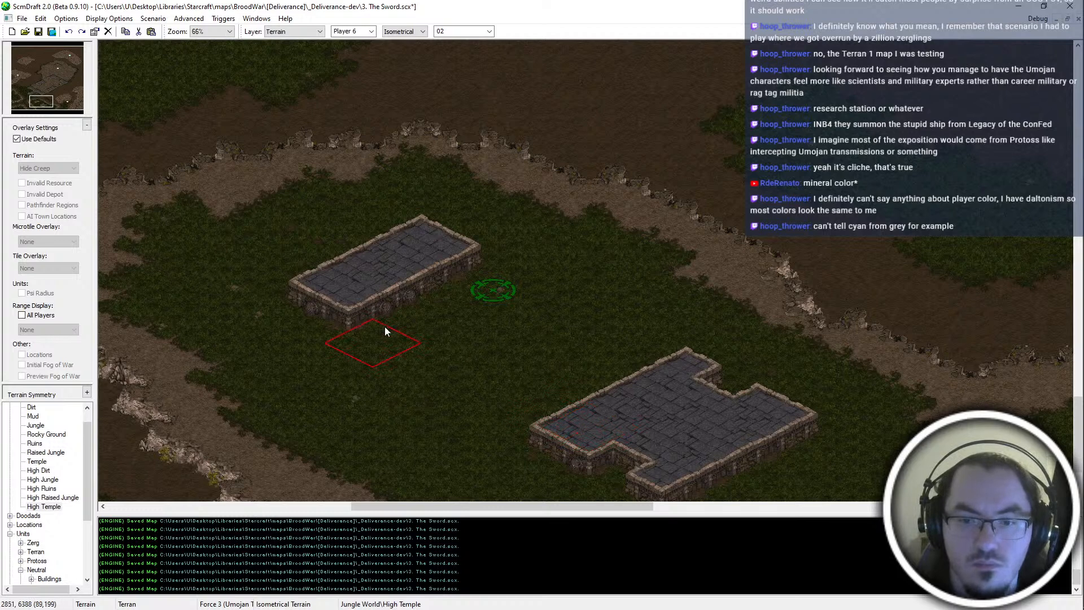
right_click(472, 371)
mouse_move(361, 318)
mouse_down()
mouse_move(418, 291)
mouse_move(382, 317)
mouse_move(406, 296)
mouse_move(404, 281)
mouse_up()
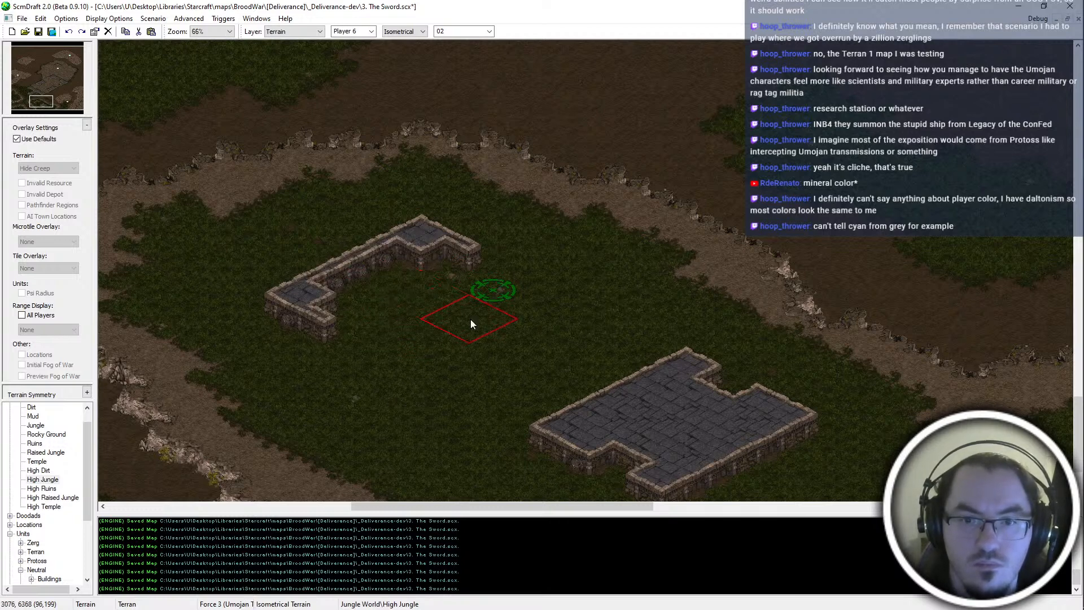
Thicken the northwest side of the bracket-shaped platform with High Temple and trim its outer edge with High Jungle
middle_drag(445, 328, 473, 287)
right_click(666, 386)
click(311, 227)
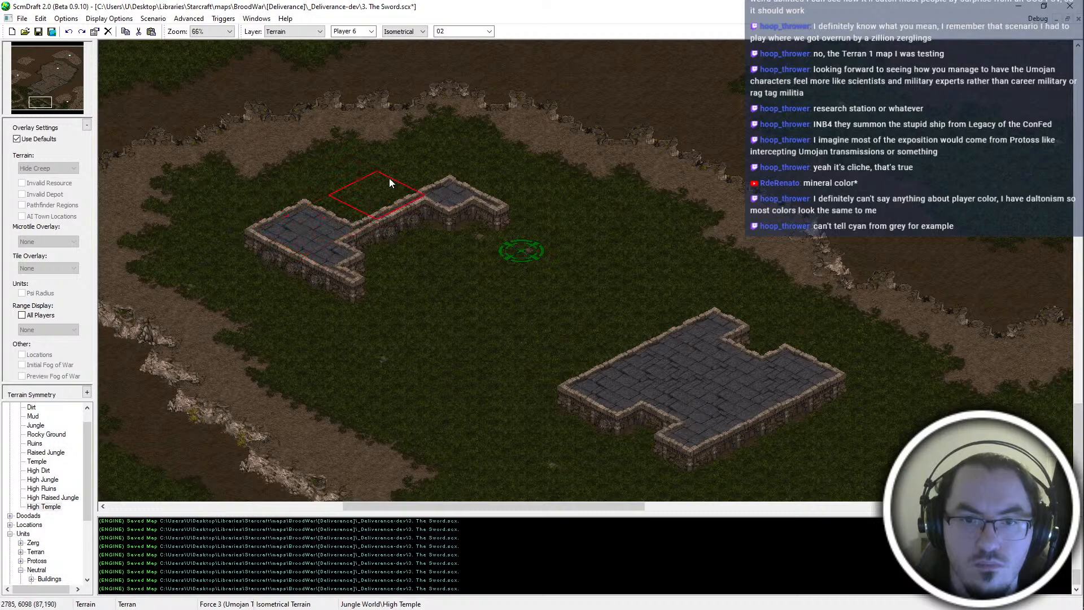
click(406, 171)
click(360, 191)
right_click(408, 268)
click(254, 208)
drag(253, 207, 353, 157)
middle_drag(334, 150, 458, 268)
key(ctrl+z)
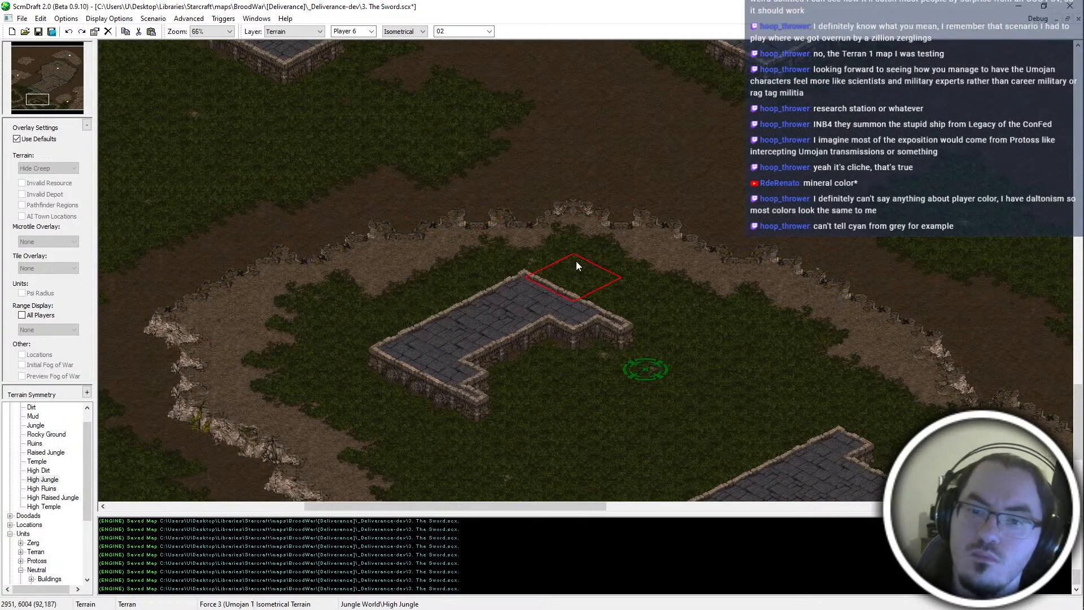
Extend the High Jungle unevenly toward the northern and western cliffs of the green start location's plateau, narrowing the High Dirt border
click(548, 240)
middle_drag(578, 191, 596, 207)
click(498, 259)
click(421, 294)
click(385, 294)
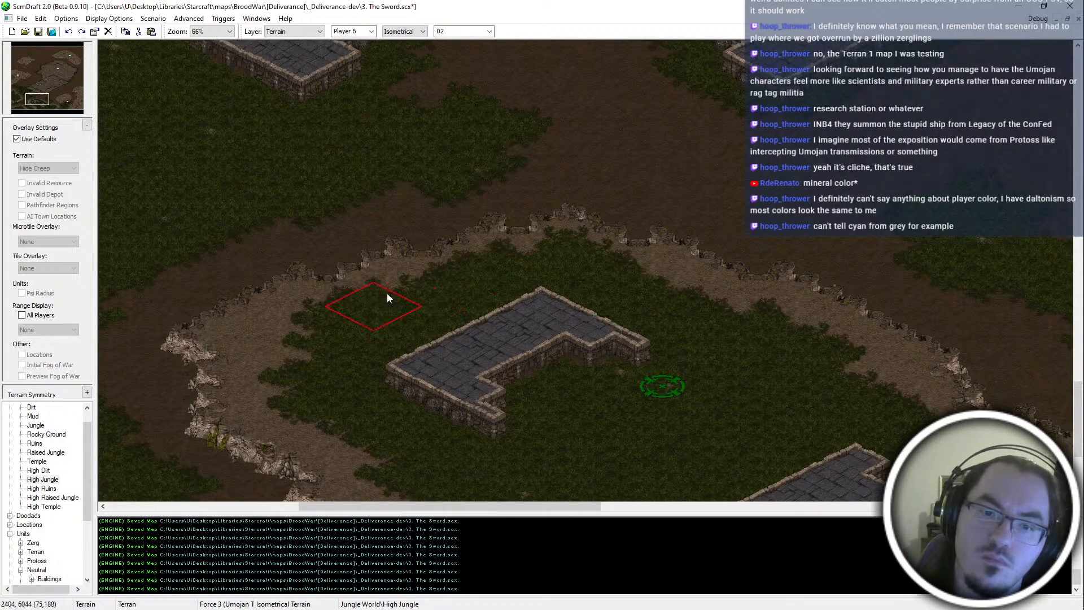
click(287, 328)
click(301, 315)
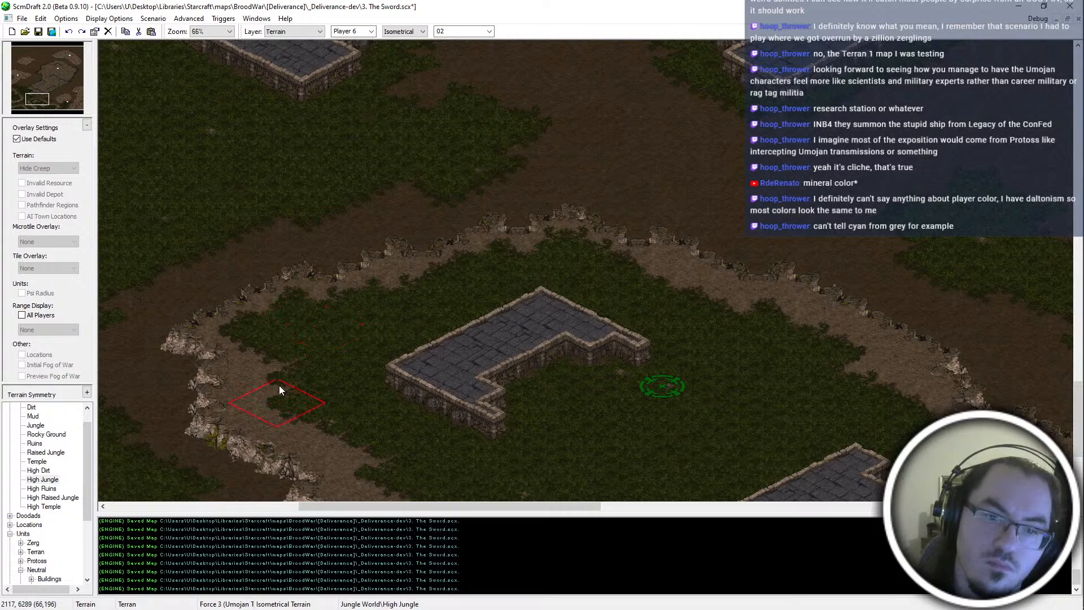
click(280, 385)
Extend the High Jungle irregularly along the plateau's southwestern High Dirt border and save the map
middle_drag(283, 361, 398, 246)
middle_drag(207, 460, 247, 431)
click(473, 310)
middle_drag(737, 500, 605, 421)
click(429, 311)
click(485, 333)
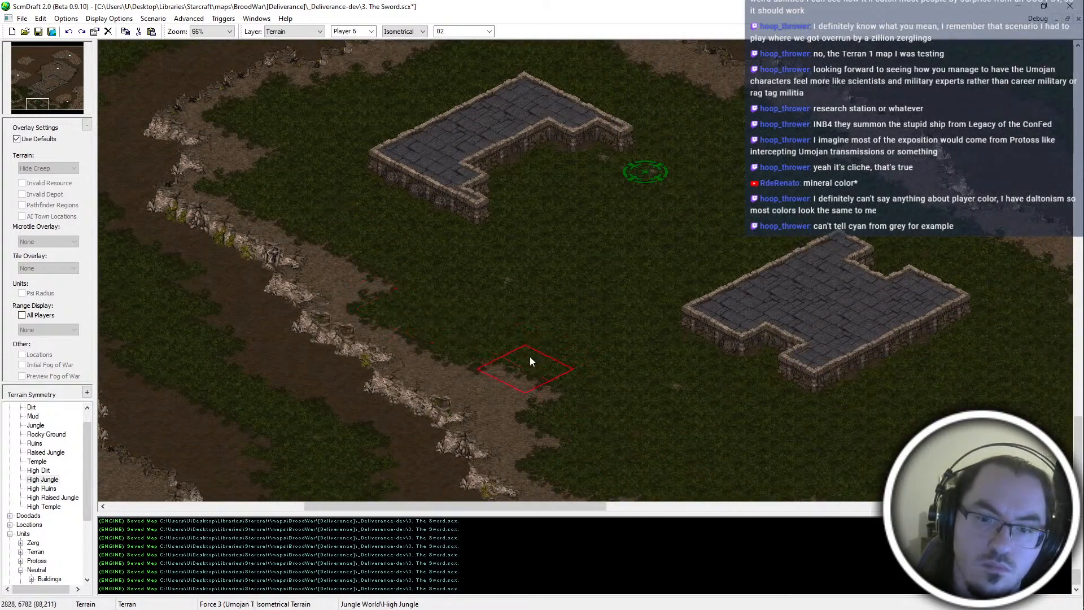
click(521, 383)
middle_drag(1033, 479, 931, 462)
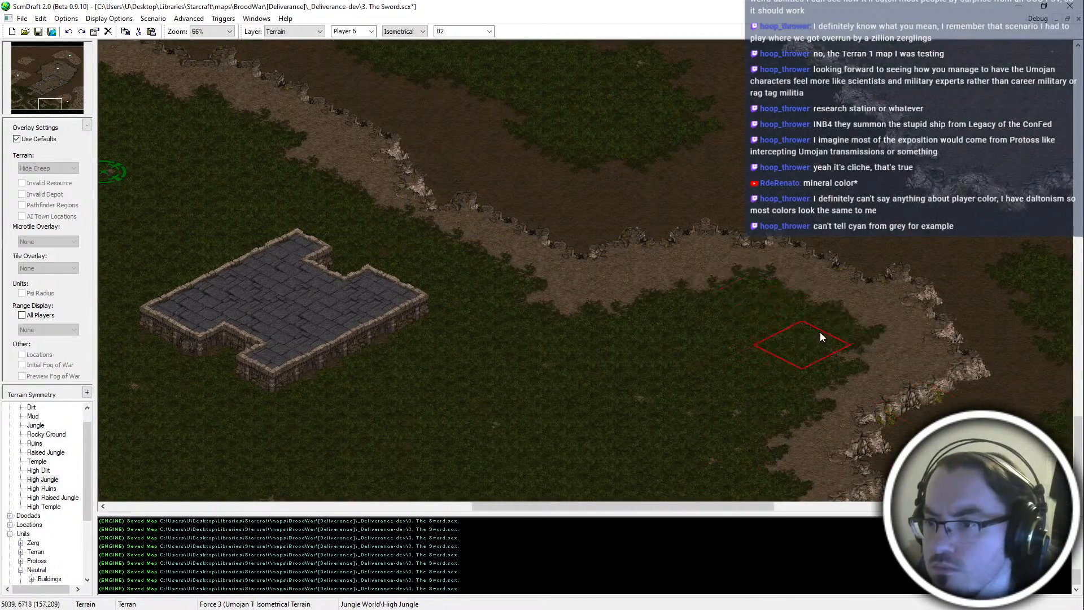
scroll(631, 419, down, 2)
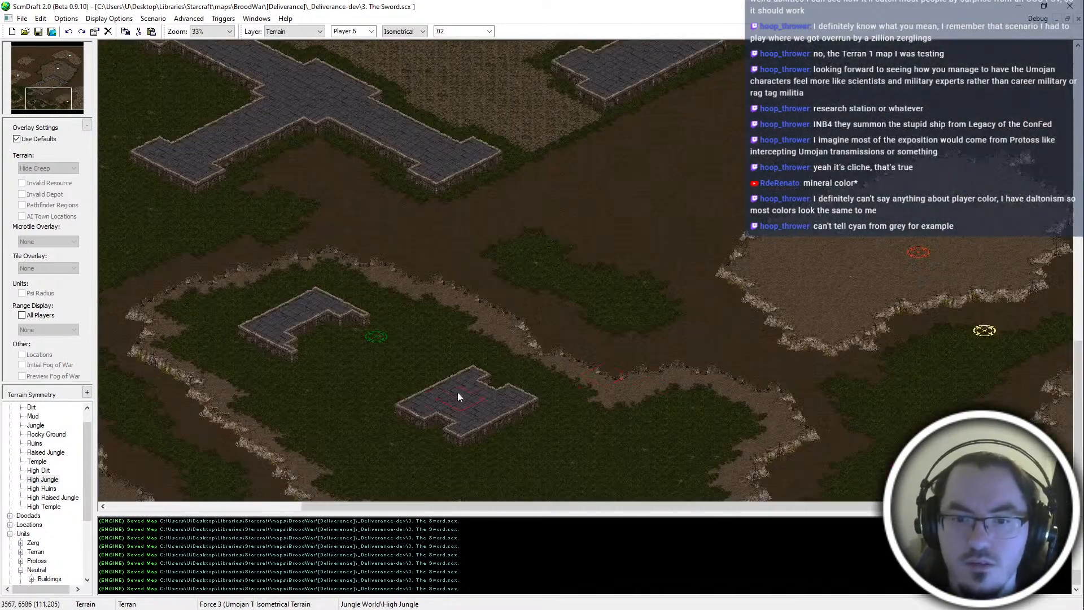
Move the green start location slightly farther south of the bracket-shaped High Temple platform
scroll(402, 390, up, 2)
key(u)
click(356, 286)
key(ctrl+x)
key(ctrl+v)
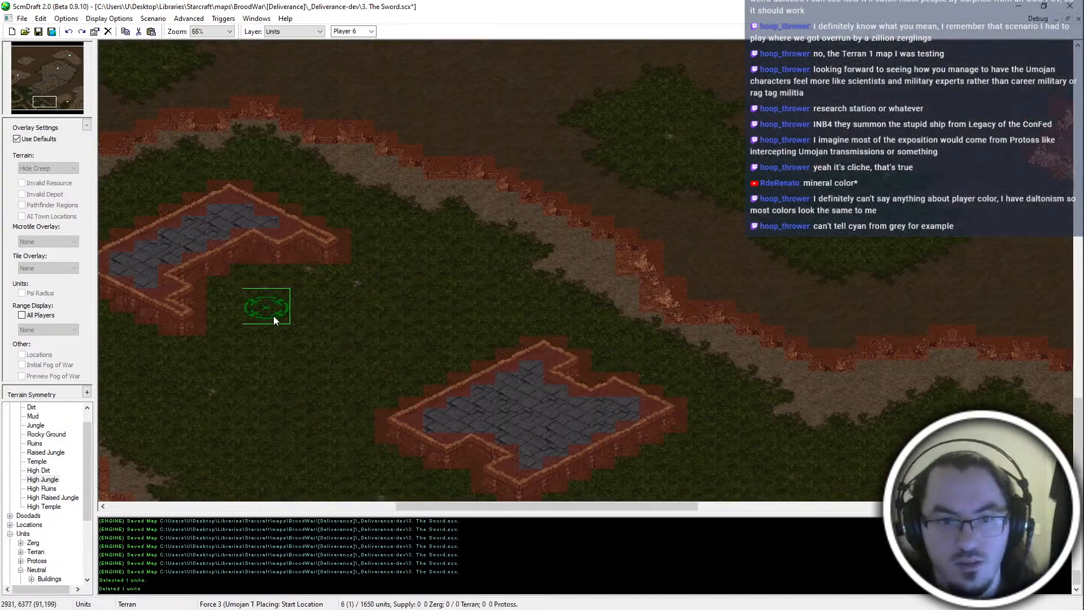
click(318, 346)
key(Escape)
Place two small Temple platforms on the open dirt between the central ruins and the orange start location's plateau
key(t)
key(Right)
key(Down)
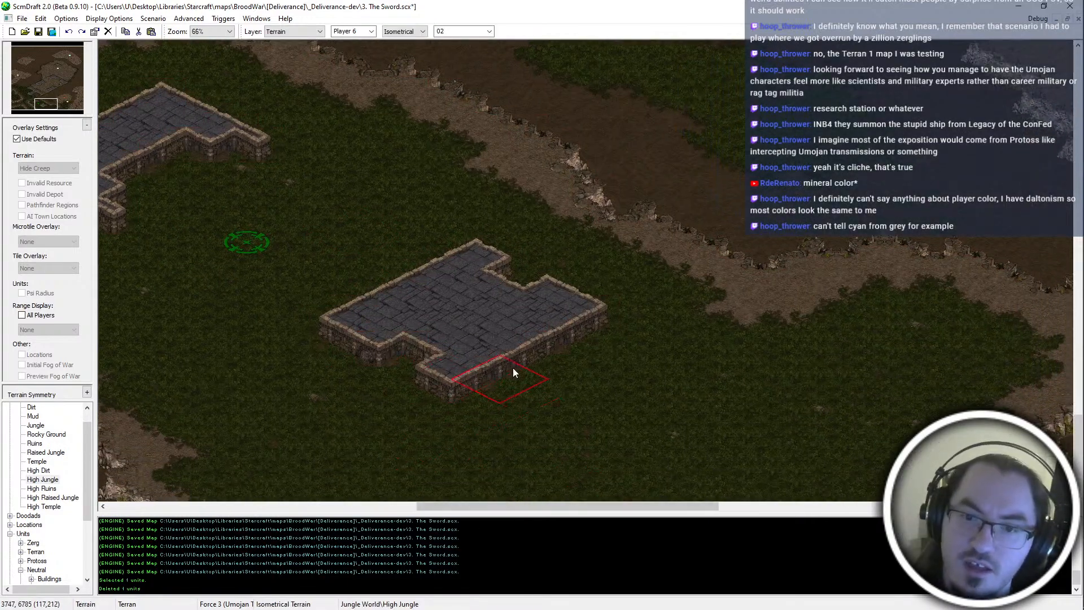
scroll(506, 361, down, 3)
scroll(695, 401, up, 2)
middle_drag(502, 338, 483, 275)
middle_drag(549, 289, 636, 458)
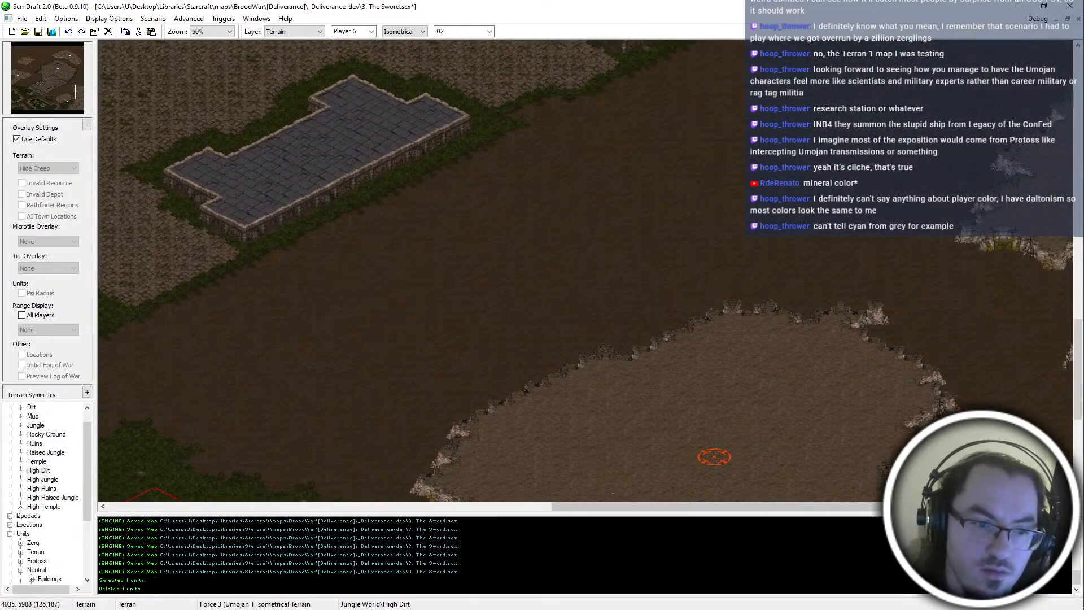
click(36, 461)
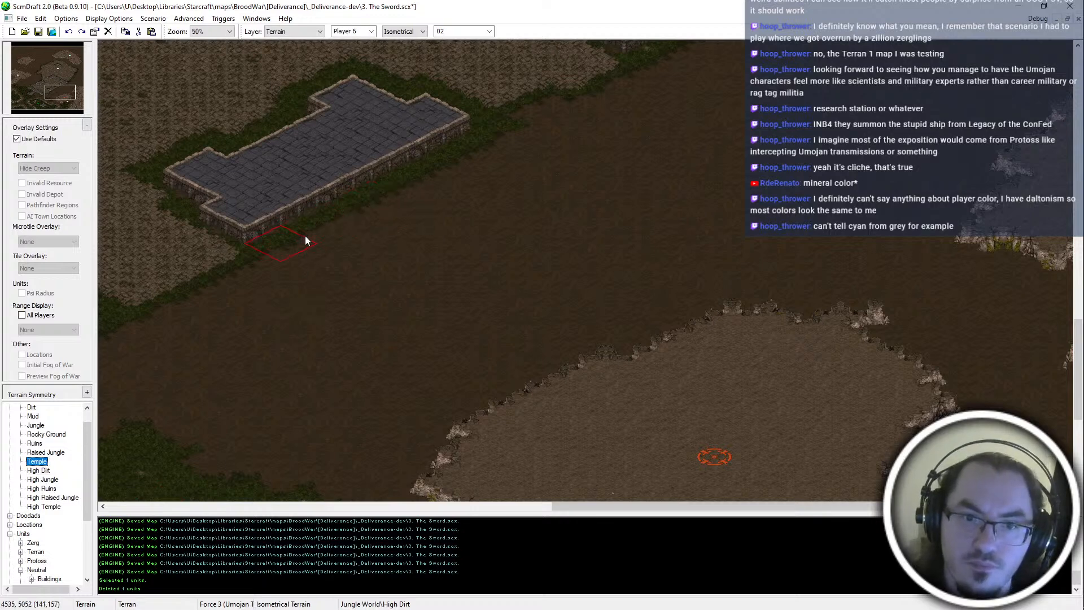
click(444, 298)
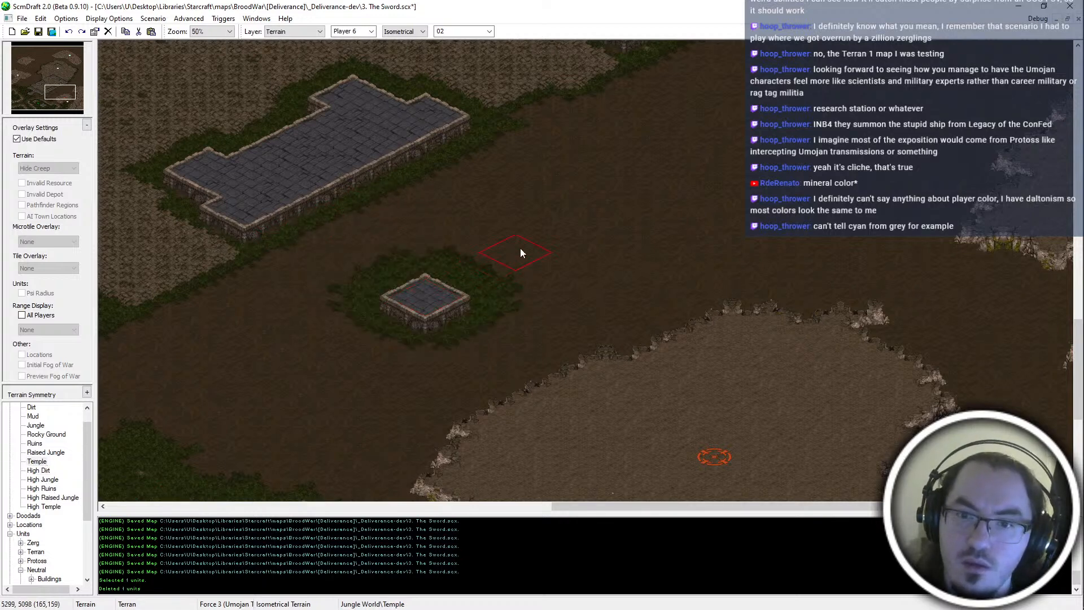
click(598, 196)
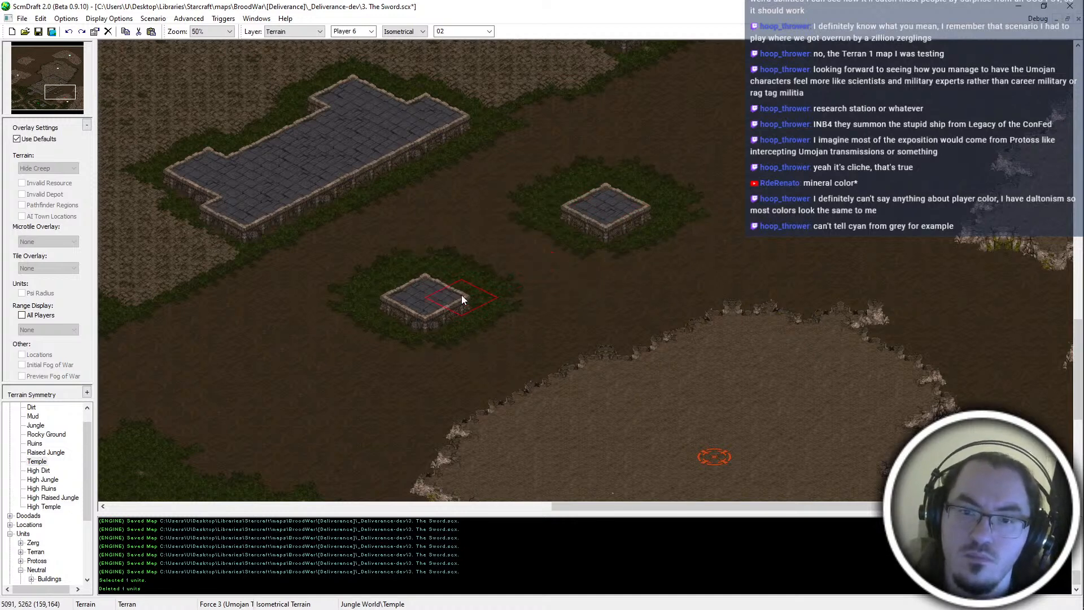
Enlarge both small Temple platforms toward the southeast and save the map
click(444, 296)
click(624, 214)
middle_drag(580, 279, 677, 342)
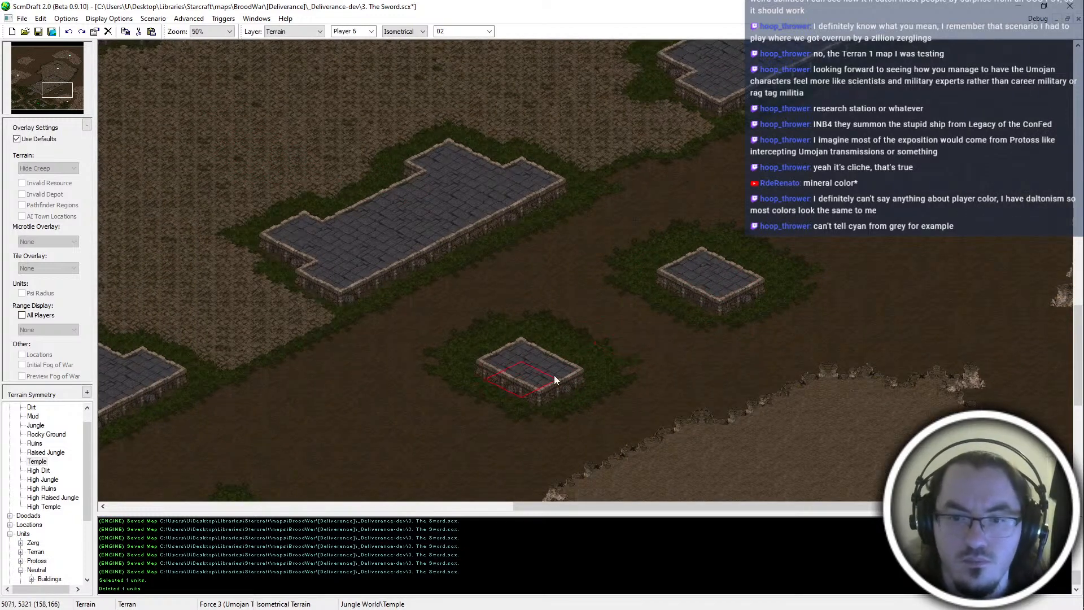
click(43, 479)
scroll(512, 407, down, 2)
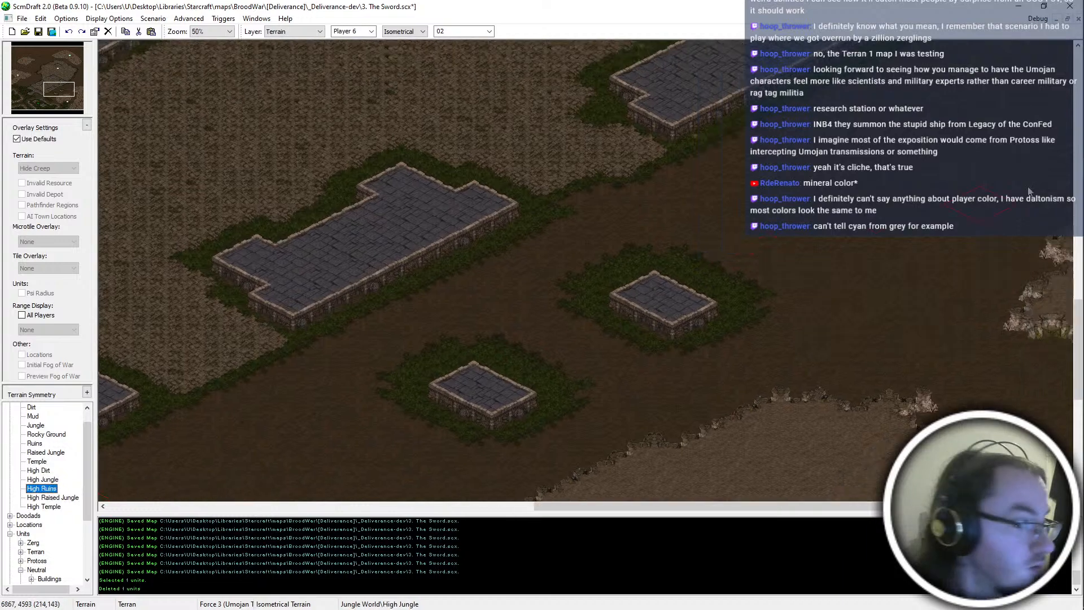
key(ctrl+s)
Look over the temple platforms and the plateaus across the southern and western parts of the map
drag(580, 400, 829, 262)
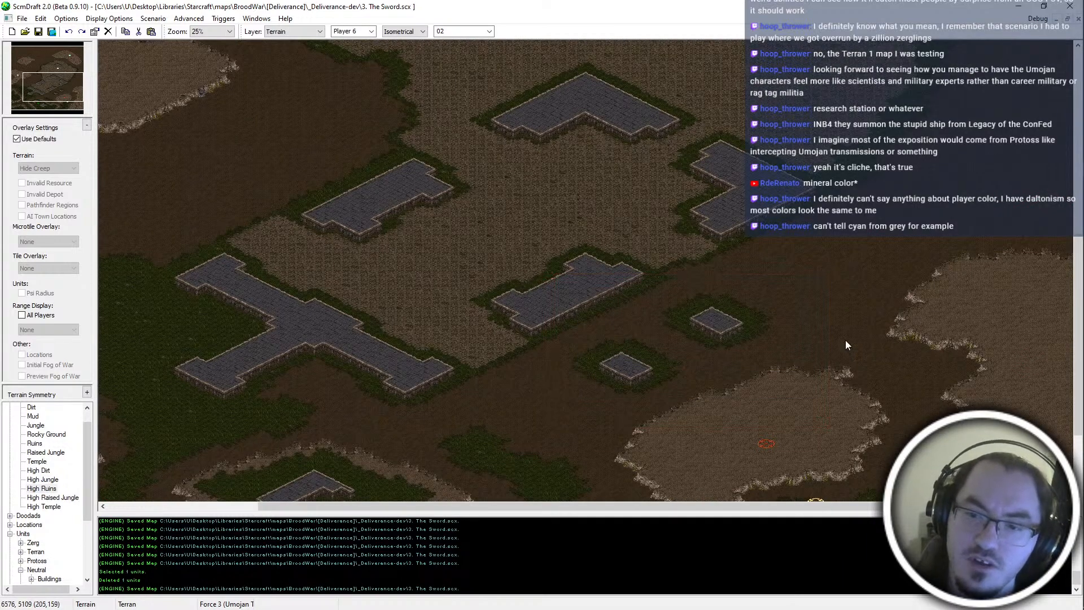
scroll(845, 345, down, 3)
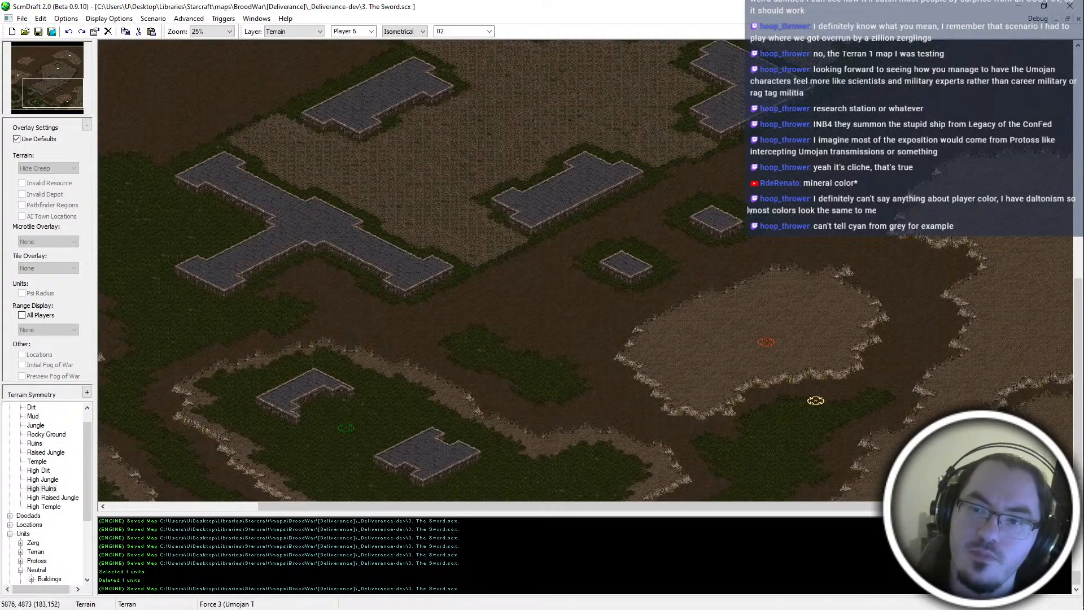
scroll(313, 219, up, 1)
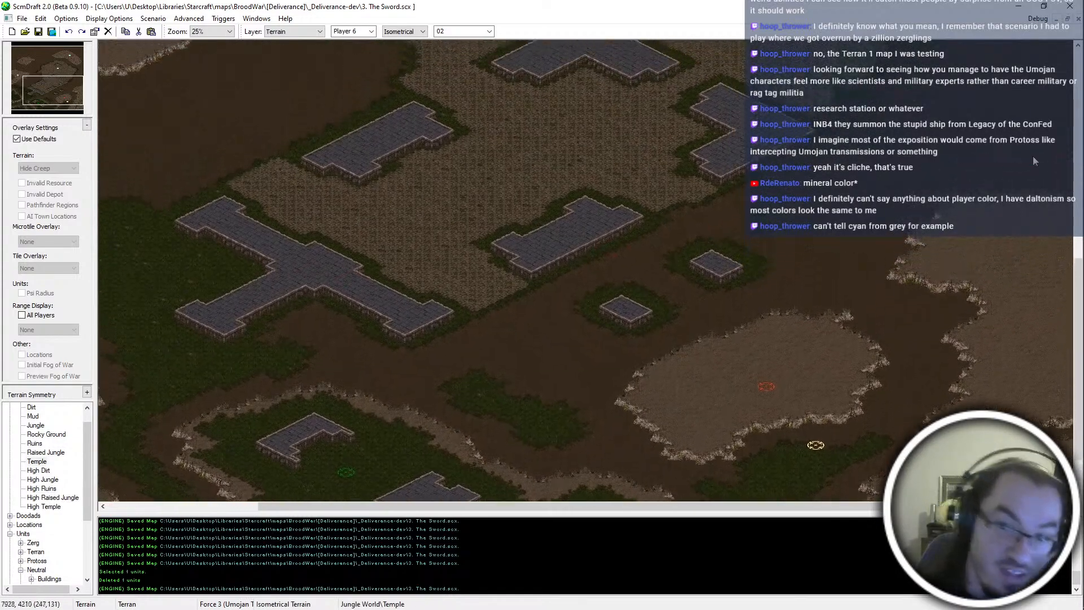
key(Up)
key(Up)
key(Up)
key(Up)
key(Up)
key(Up)
key(Left)
key(Left)
key(Left)
key(Left)
key(Left)
key(Left)
key(Left)
key(Left)
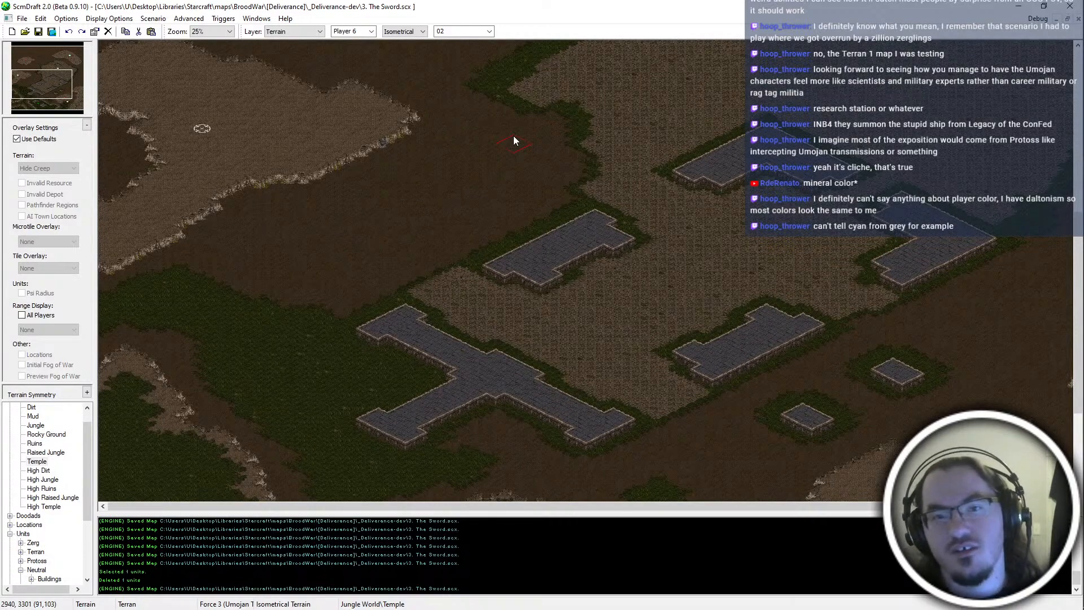
key(super)
click(571, 17)
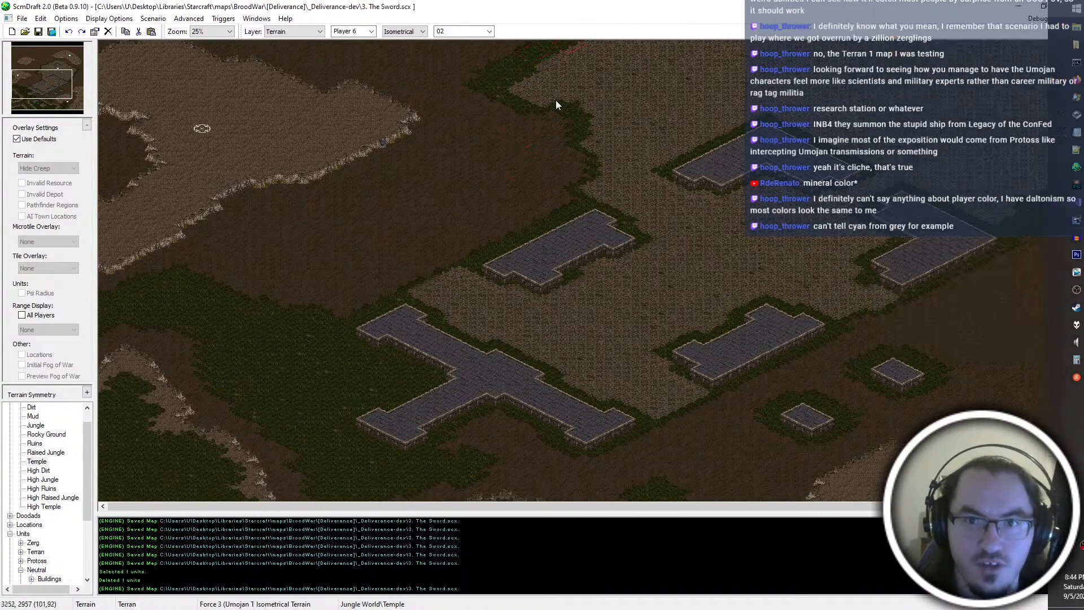
Move the white start location in the central ruins closer beneath the small angled Temple platform and save the map
key(Up)
key(Up)
key(Up)
key(Up)
key(Up)
key(Up)
key(Right)
key(Right)
key(Right)
key(Right)
key(Right)
key(Right)
key(Up)
key(Up)
key(Up)
key(Up)
key(Up)
key(Up)
key(Right)
key(Right)
key(Right)
key(Right)
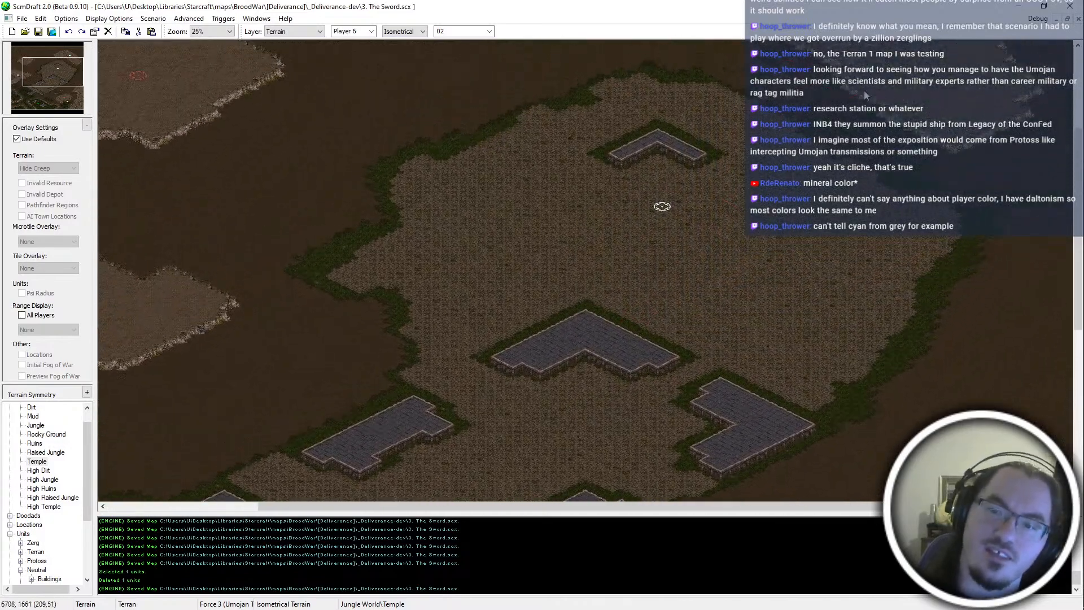
key(u)
drag(656, 280, 650, 285)
ctrl+scroll(700, 245, up, 1)
key(ctrl+x)
key(ctrl+v)
click(613, 192)
key(ctrl+s)
ctrl+scroll(628, 207, down, 1)
key(Down)
key(Down)
key(Down)
key(Down)
key(Down)
key(Left)
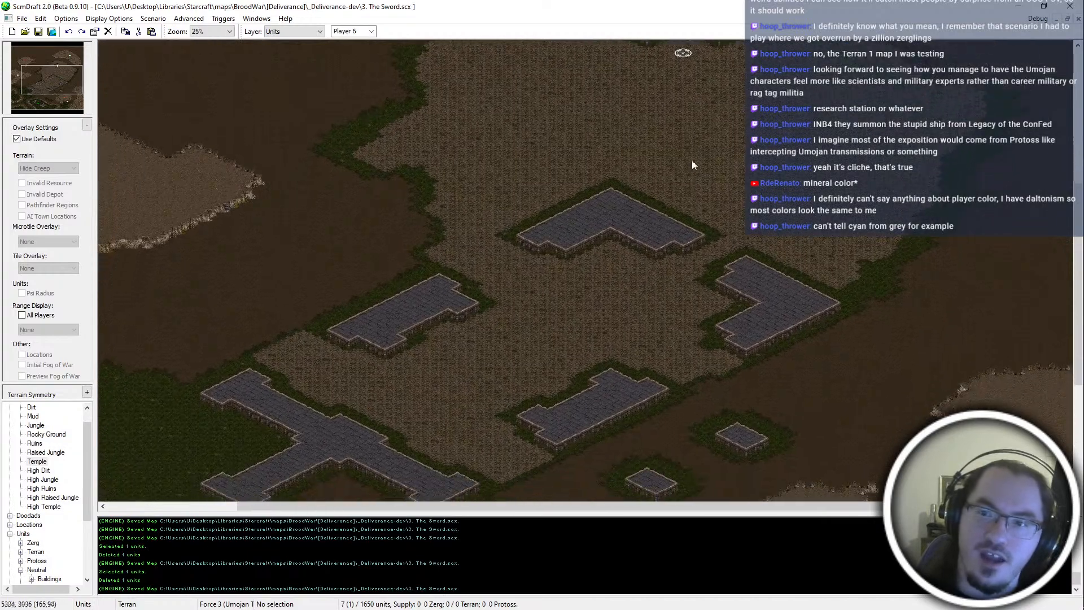
key(ctrl+s)
Examine the layout of the central ruins, the surrounding temple platforms and the southern plateaus
key(Down)
key(Down)
key(Down)
key(Down)
key(Down)
key(Left)
key(Left)
key(Left)
key(Left)
key(Left)
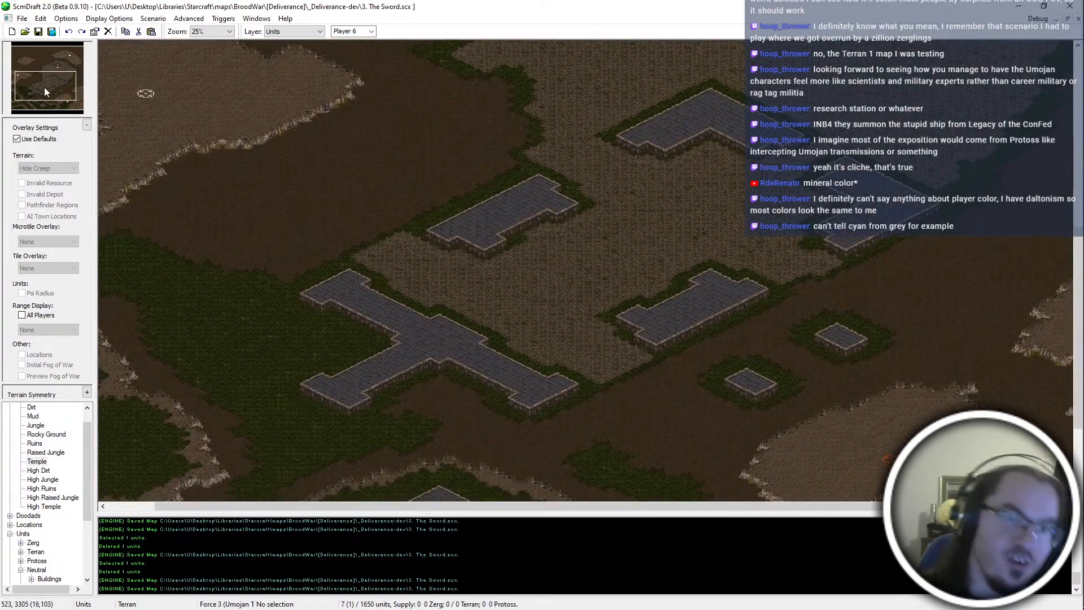
drag(45, 91, 52, 91)
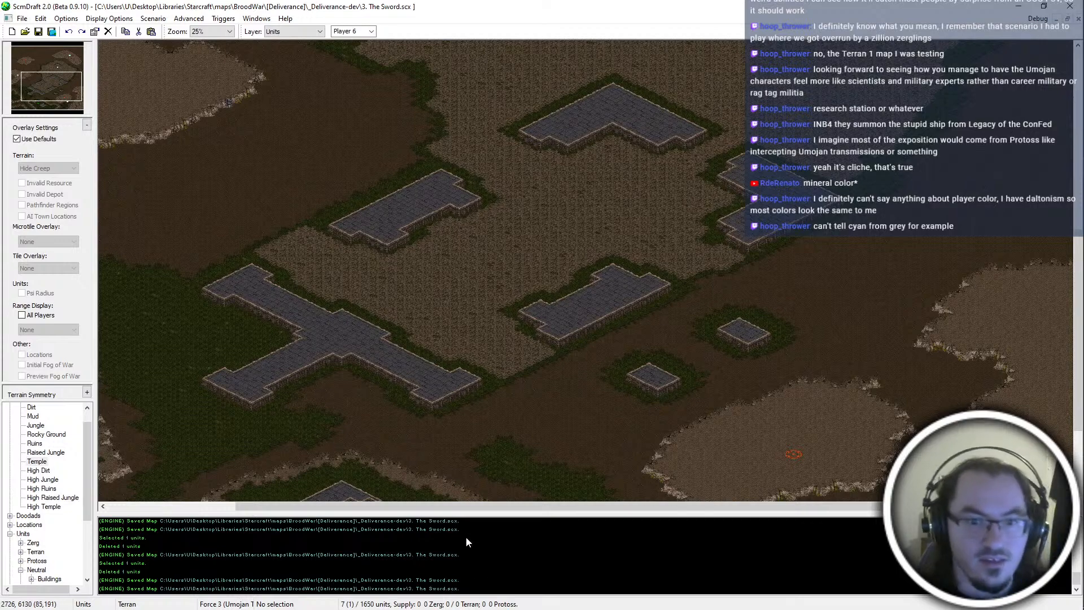
scroll(425, 453, up, 1)
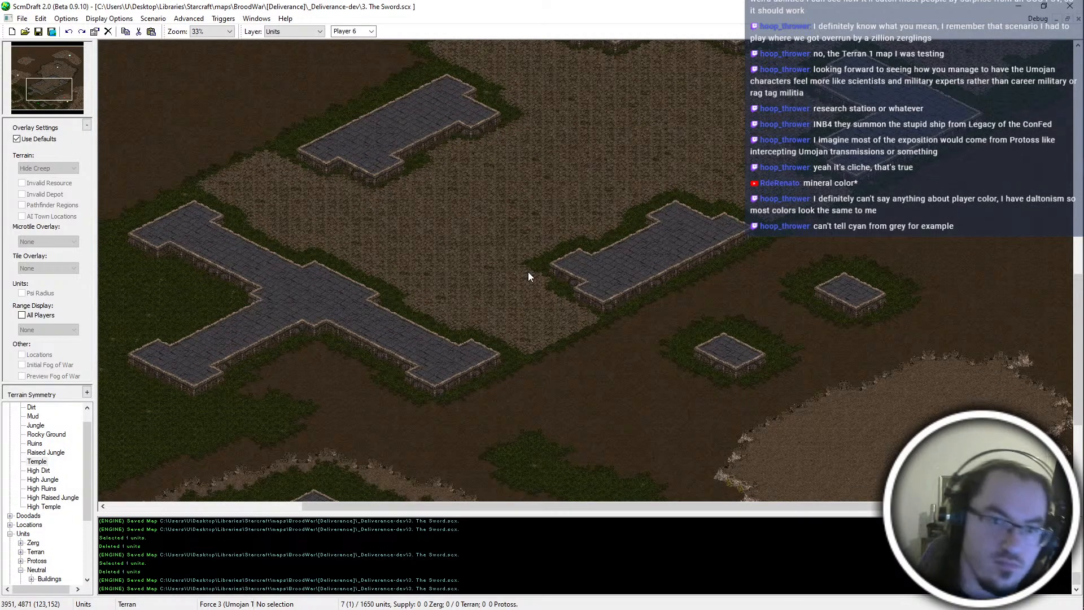
middle_drag(486, 299, 979, 3)
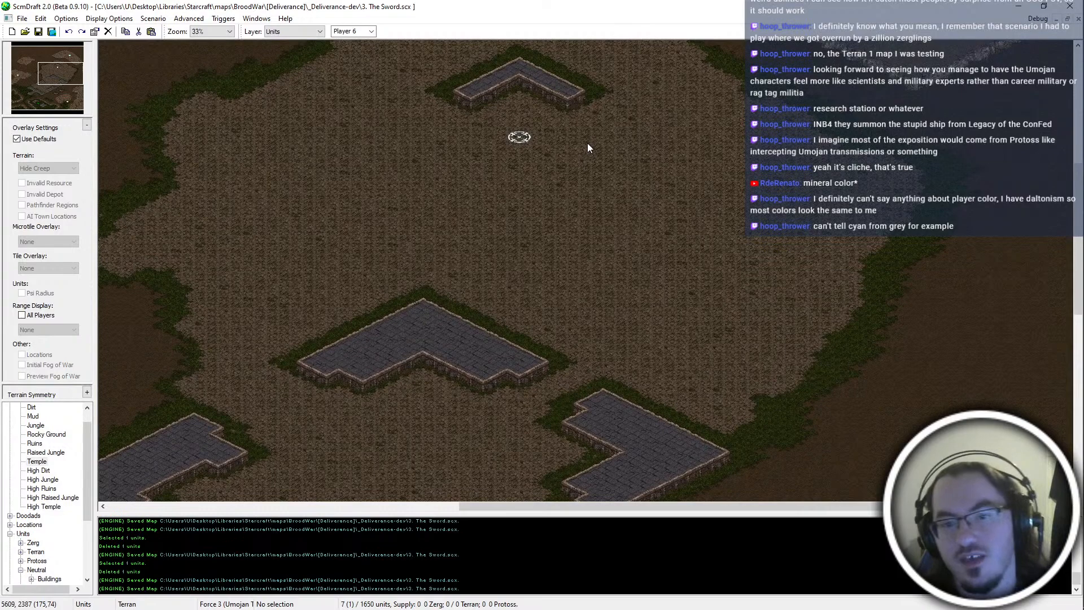
middle_drag(389, 209, 628, 42)
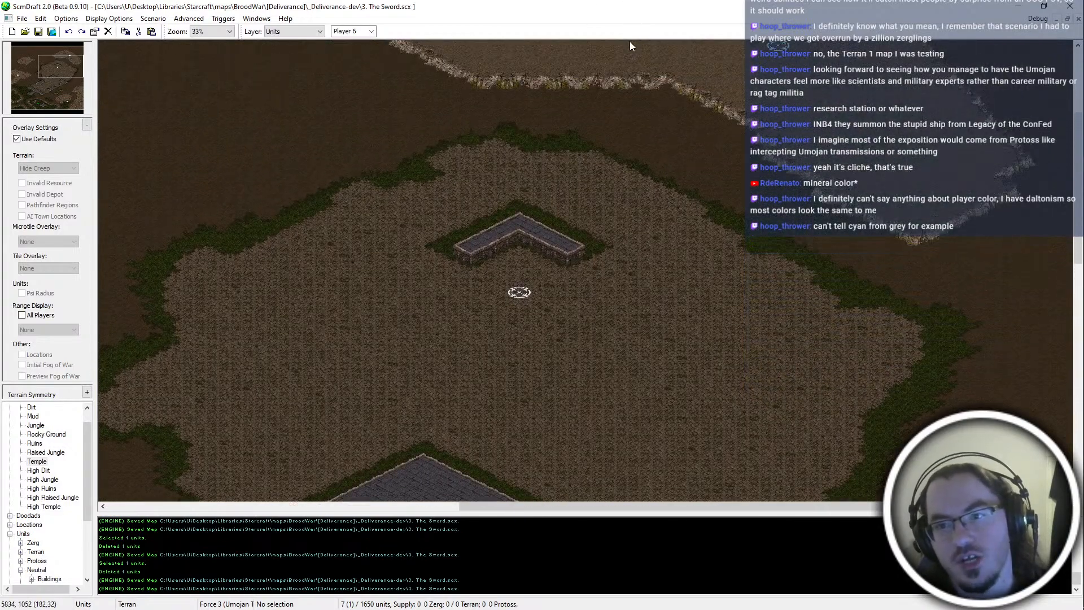
drag(53, 97, 65, 120)
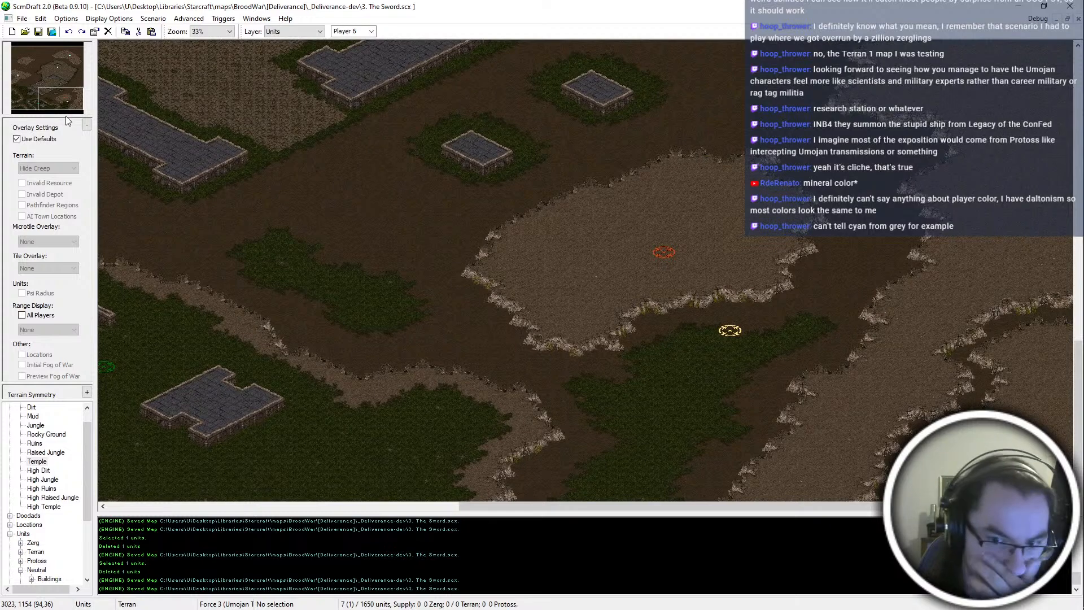
Place a Player 12 Mineral Field between the bracket-shaped High Temple platform and the green start location
middle_drag(246, 399, 261, 375)
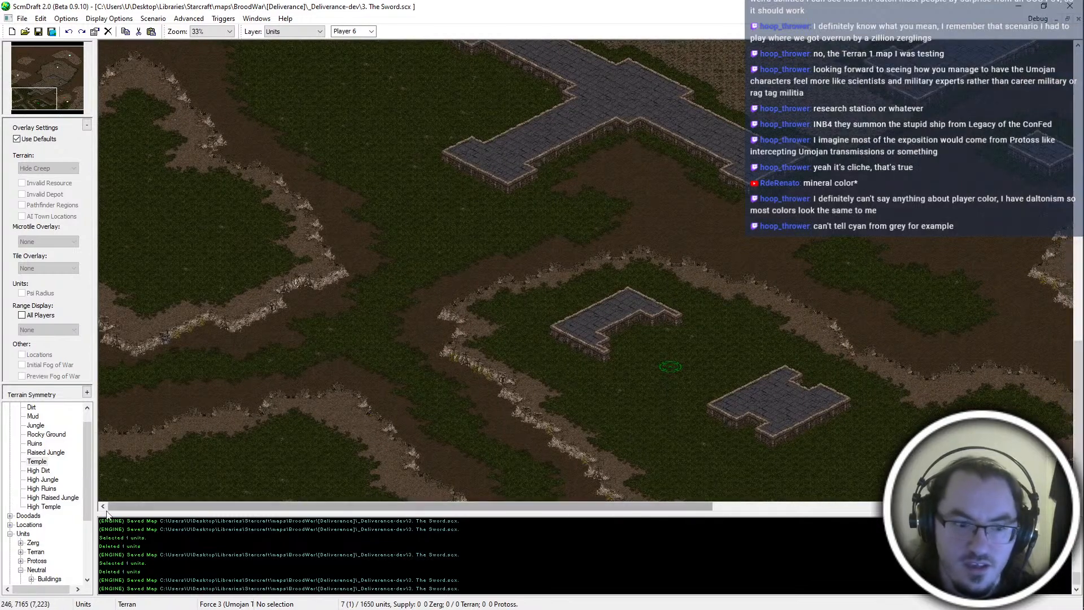
scroll(38, 548, down, 3)
click(31, 535)
click(63, 543)
middle_drag(302, 412, 675, 358)
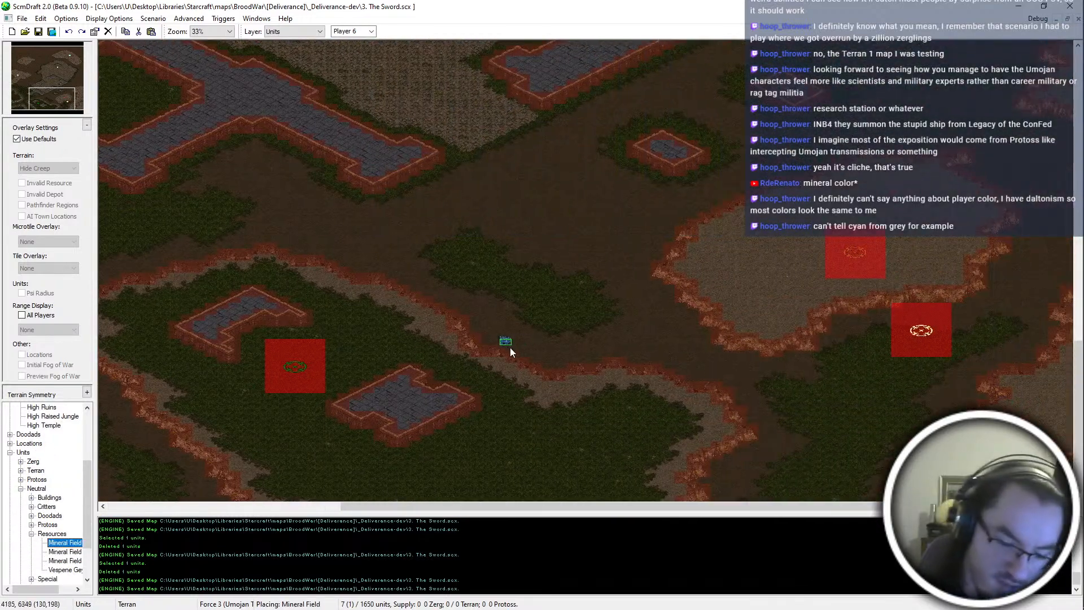
click(257, 338)
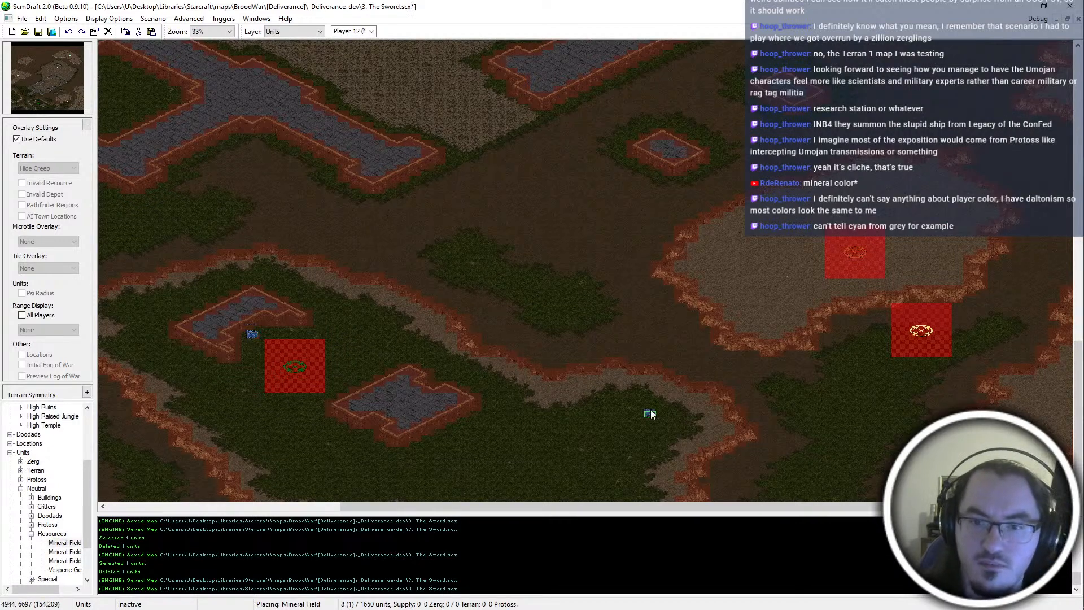
Place Mineral Fields on the green plateau's eastern border, just southeast of the orange start location and northwest of the yellow one
middle_drag(668, 401, 477, 395)
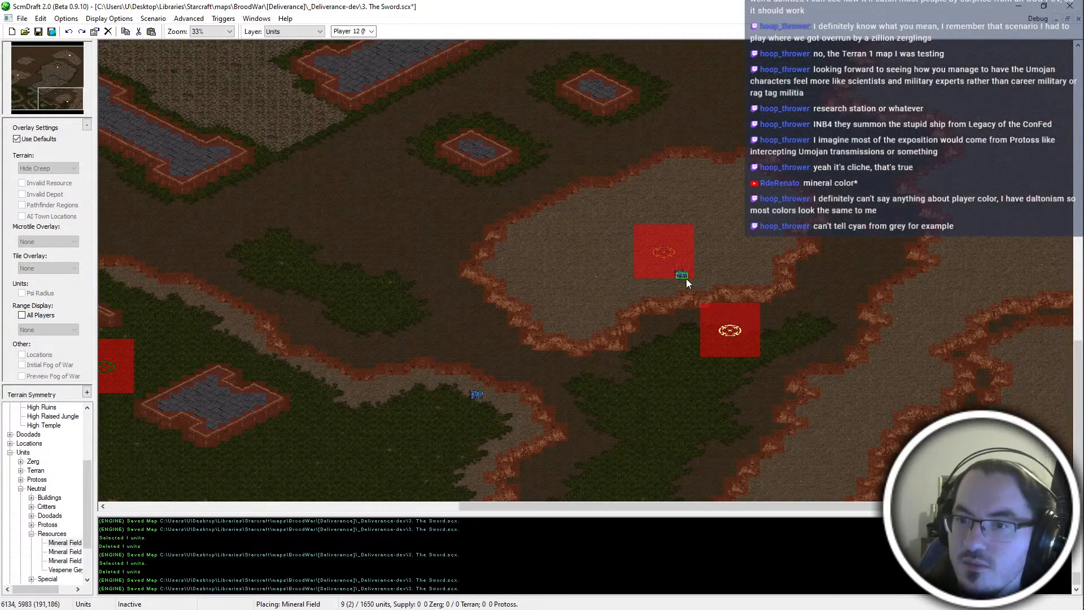
click(686, 284)
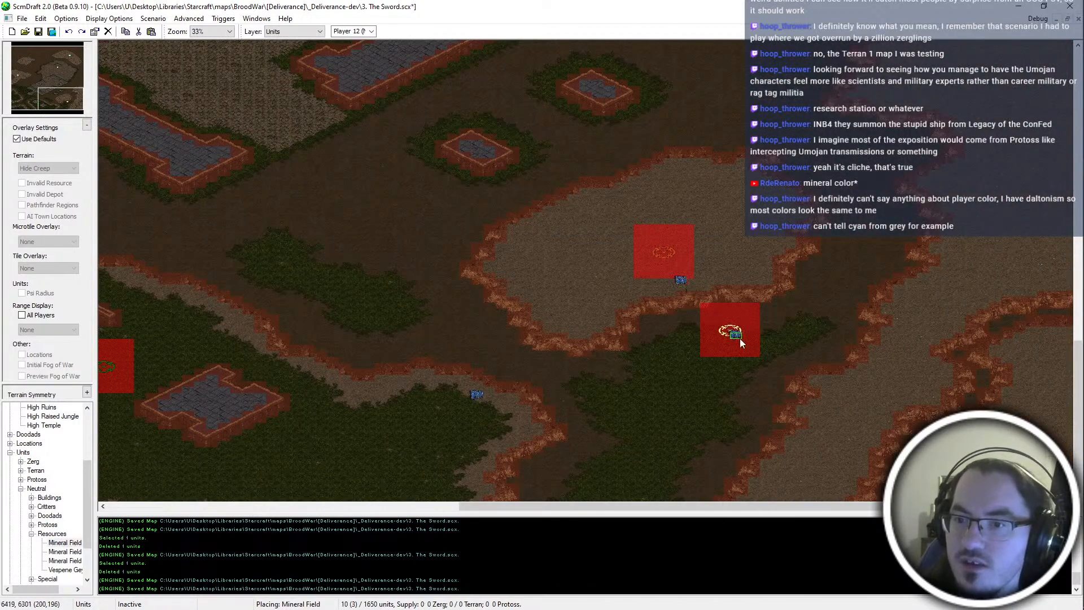
click(709, 317)
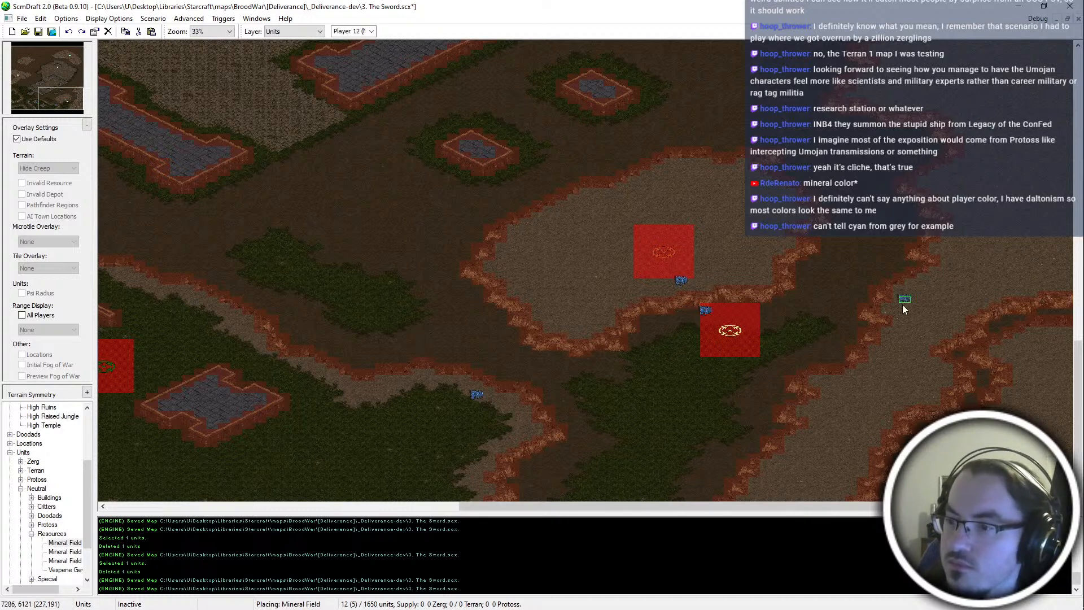
Place two Mineral Fields in the central ruins, one on the inner side of each of the two elongated Temple platforms
scroll(906, 300, up, 5)
mouse_move(450, 129)
middle_down()
mouse_move(515, 160)
mouse_move(756, 221)
middle_up()
middle_drag(561, 228, 611, 253)
middle_drag(571, 344, 605, 332)
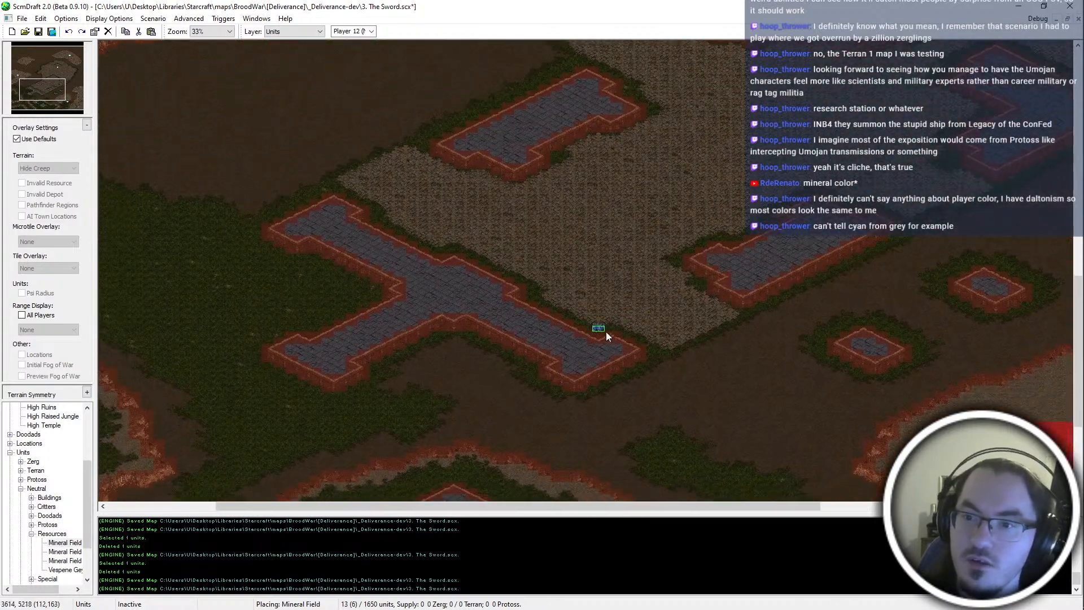
click(733, 214)
click(593, 157)
Place one Mineral Field on the western High Jungle plateau and another on the southwestern one
middle_drag(295, 499, 460, 408)
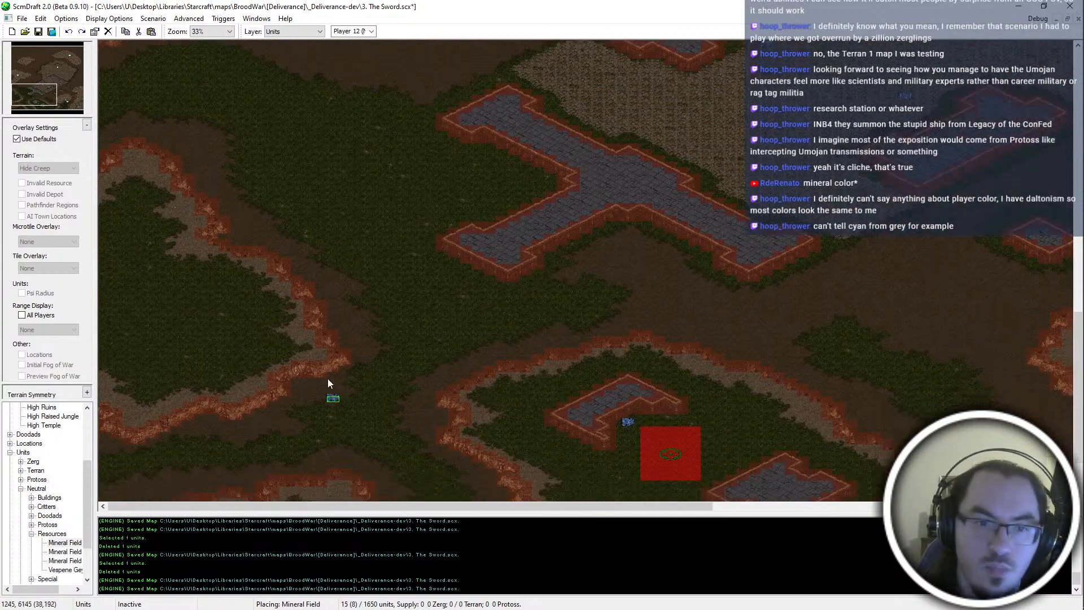
click(273, 244)
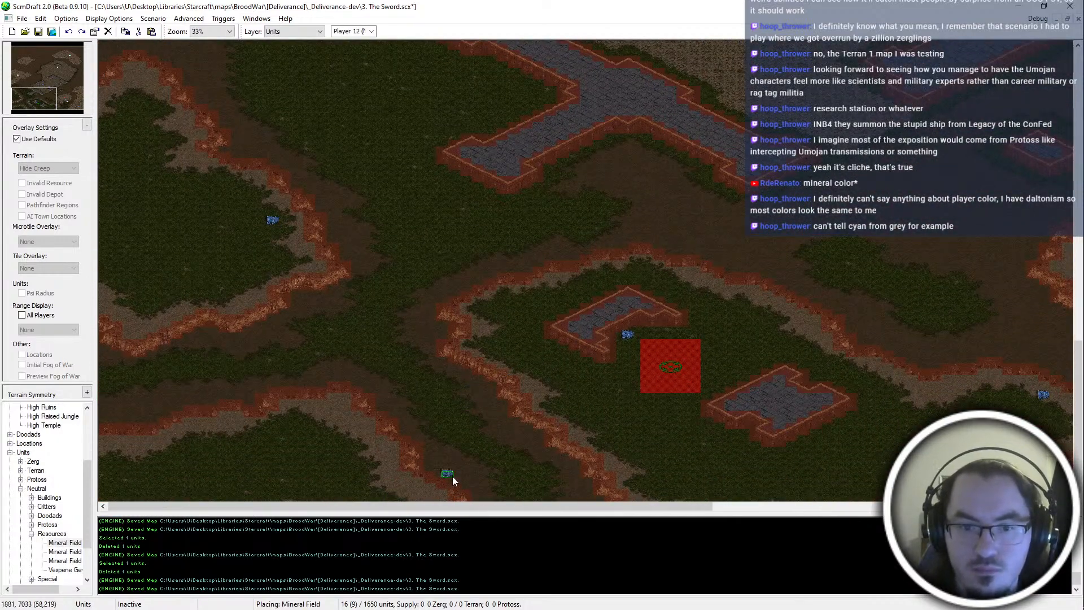
click(353, 430)
Place Mineral Fields in the western and southern notches of the large branching Temple platform
key(Up)
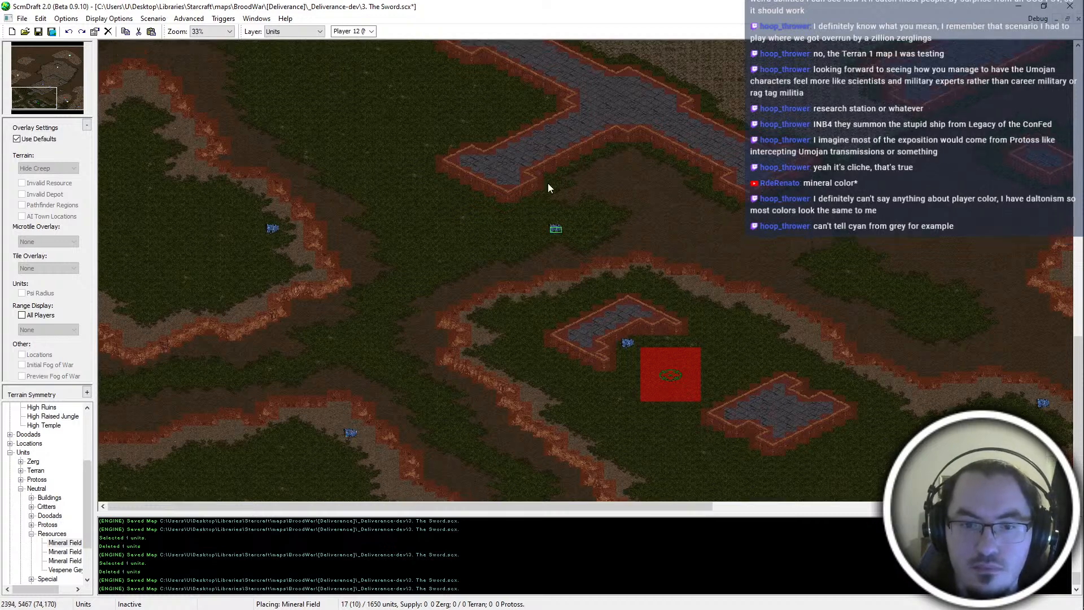
scroll(531, 140, up, 1)
click(541, 268)
click(631, 322)
Place a Mineral Field between the small angled Temple platform and the white start location in the central ruins
key(Right)
key(Down)
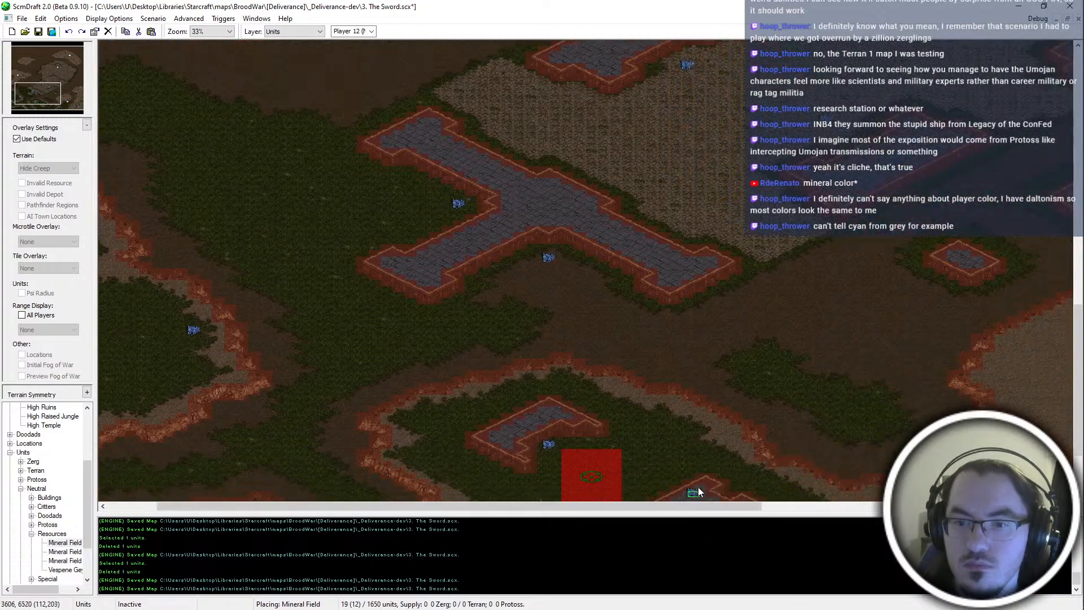
key(Up)
key(Up)
key(Right)
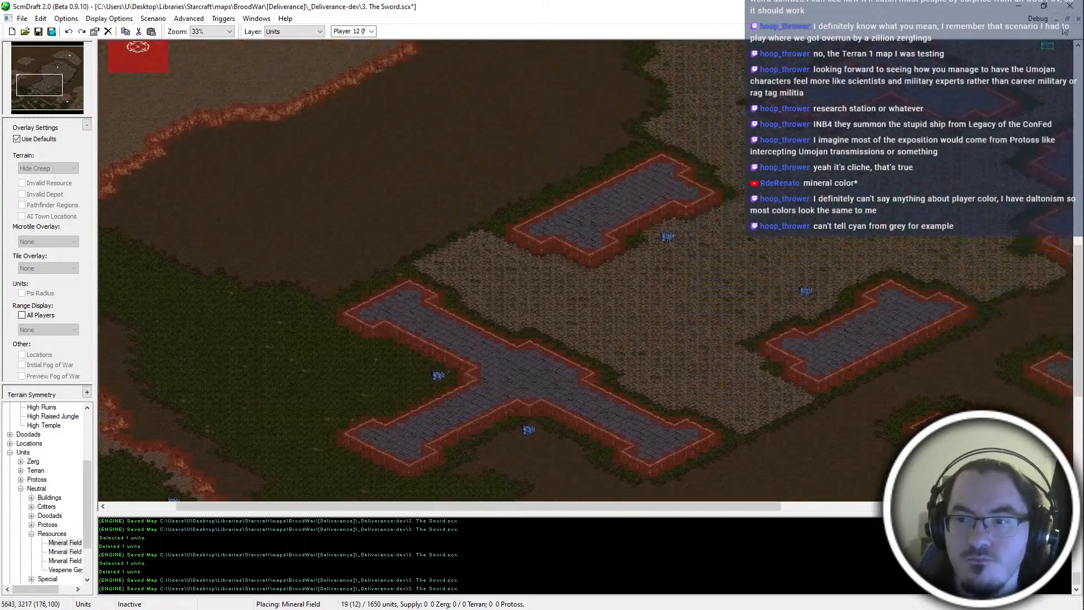
key(Right)
key(Up)
key(Up)
key(Left)
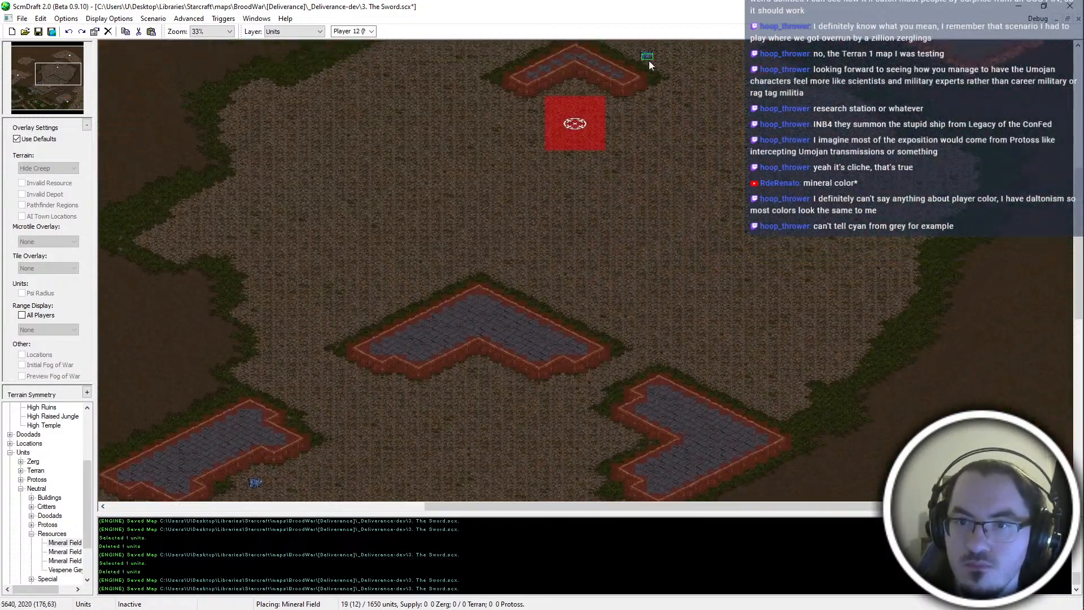
click(581, 86)
drag(58, 75, 31, 72)
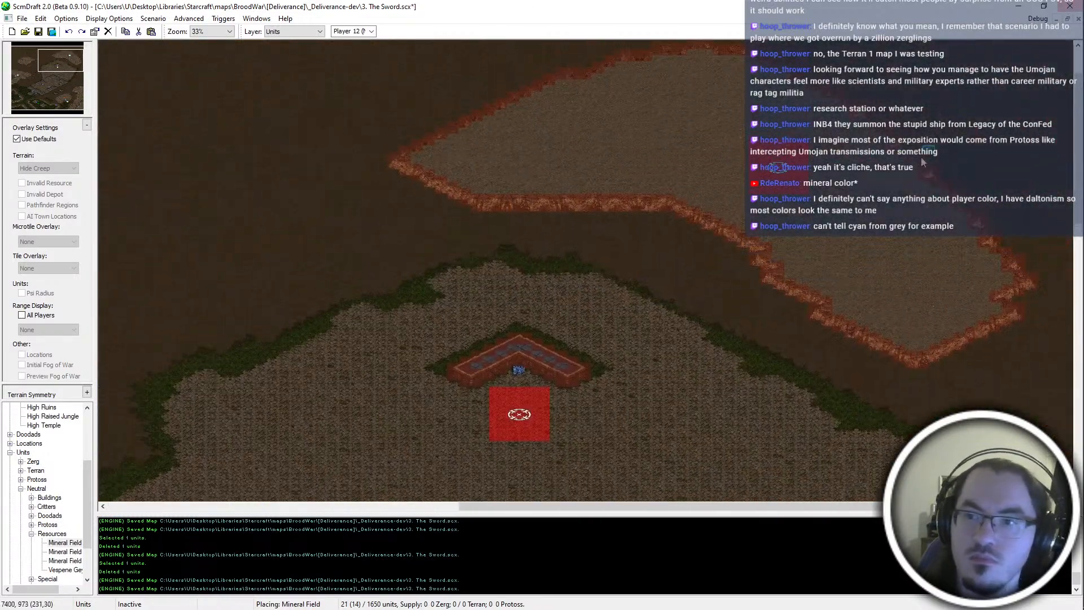
Stop placing Mineral Fields and save the map
ctrl+scroll(731, 178, down, 1)
key(alt+Tab)
drag(66, 76, 0, 76)
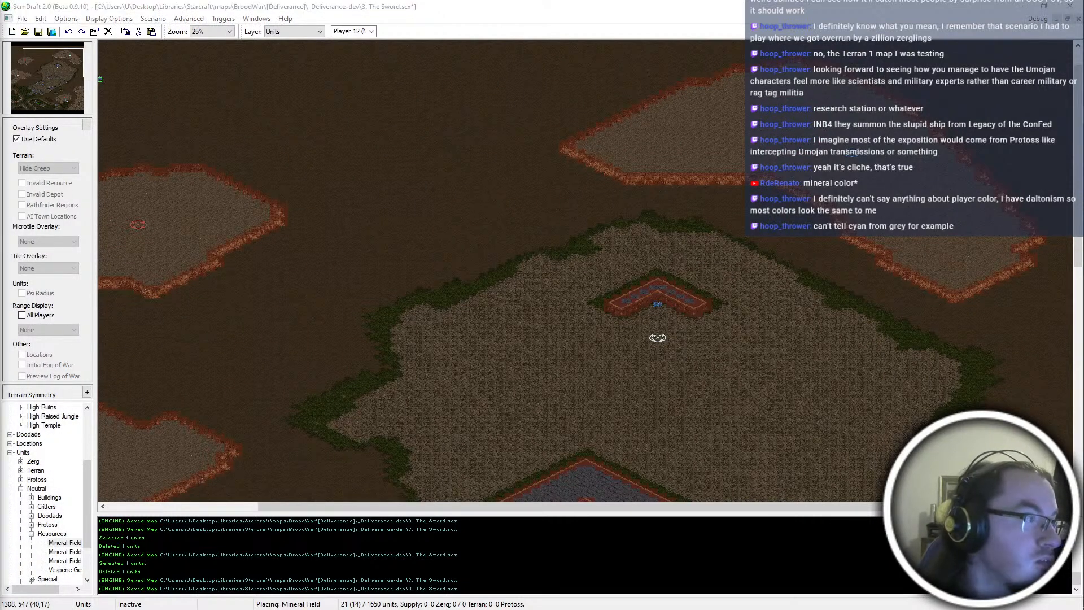
drag(51, 76, 107, 82)
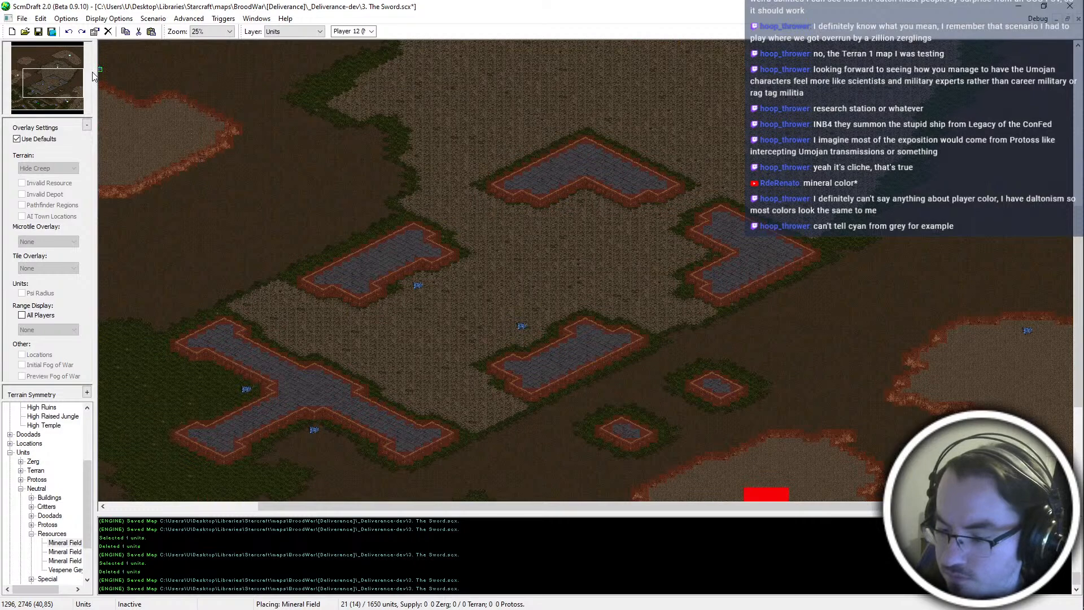
drag(45, 84, 49, 96)
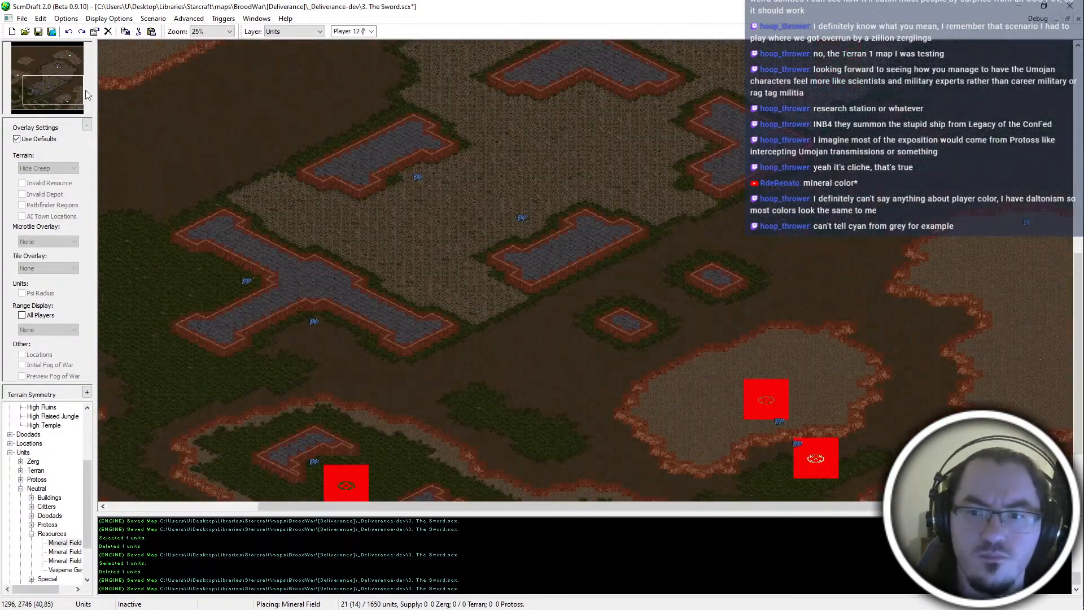
right_click(740, 459)
click(1077, 290)
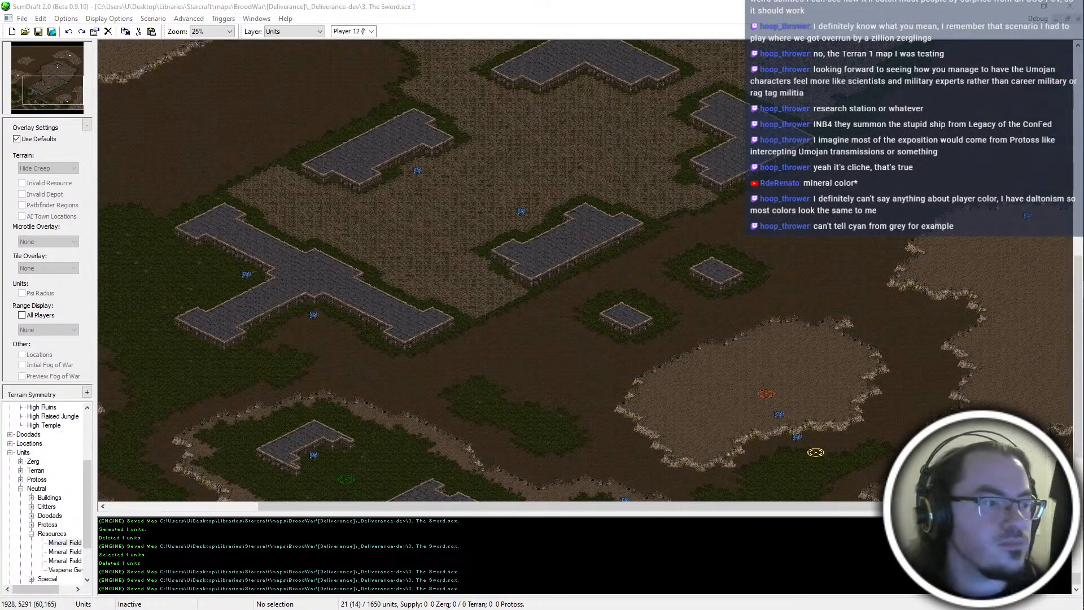
key(alt+Tab)
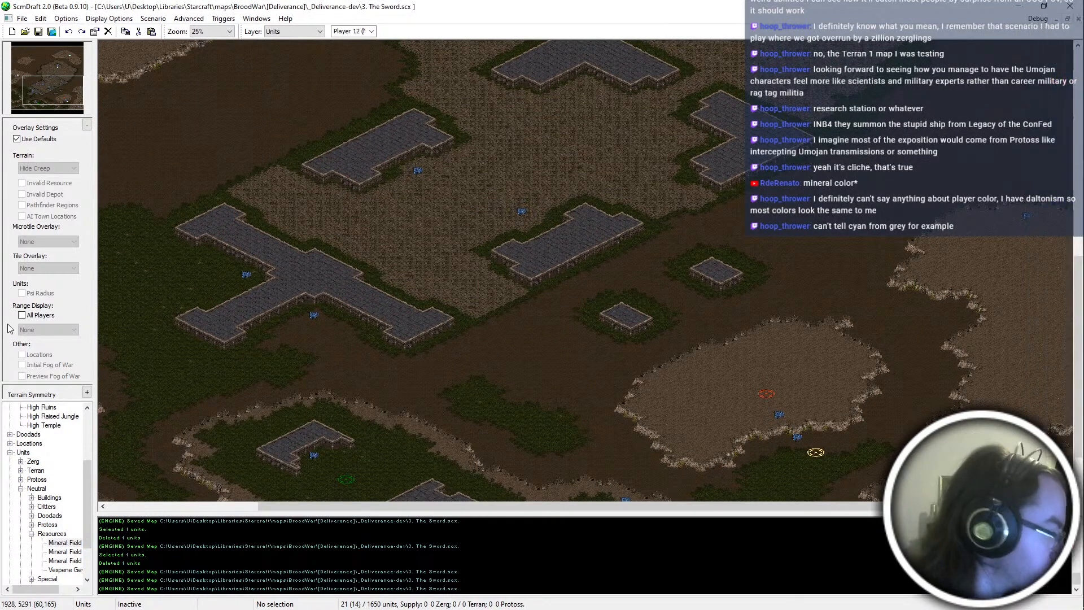
Switch to the Terrain layer, check the layout of plateaus and Temple platforms across the map, and save it again
scroll(578, 360, up, 3)
key(t)
scroll(774, 301, up, 4)
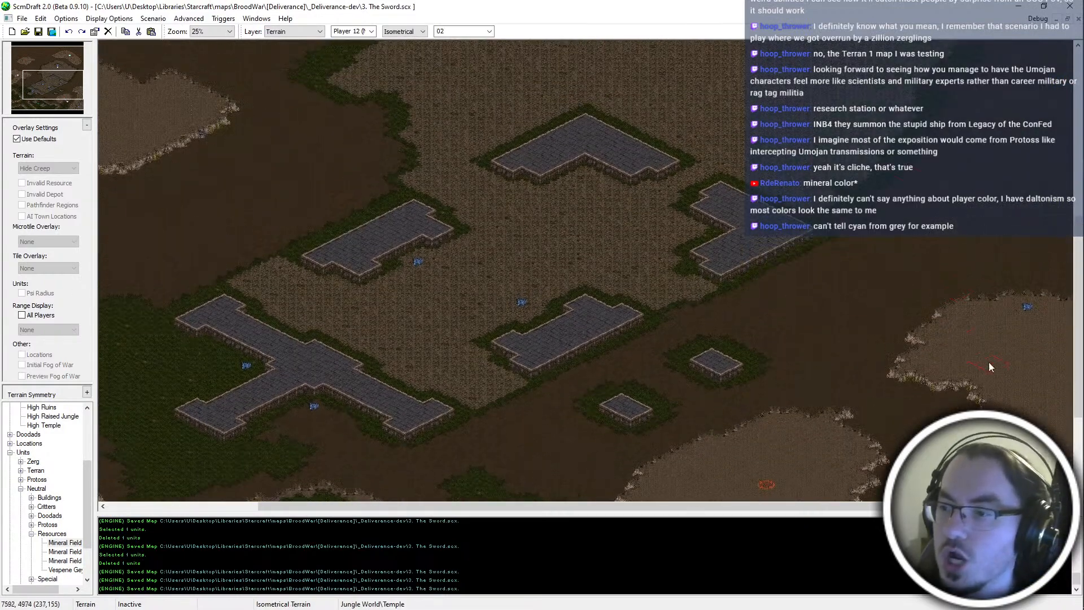
middle_click(989, 361)
scroll(532, 416, up, 3)
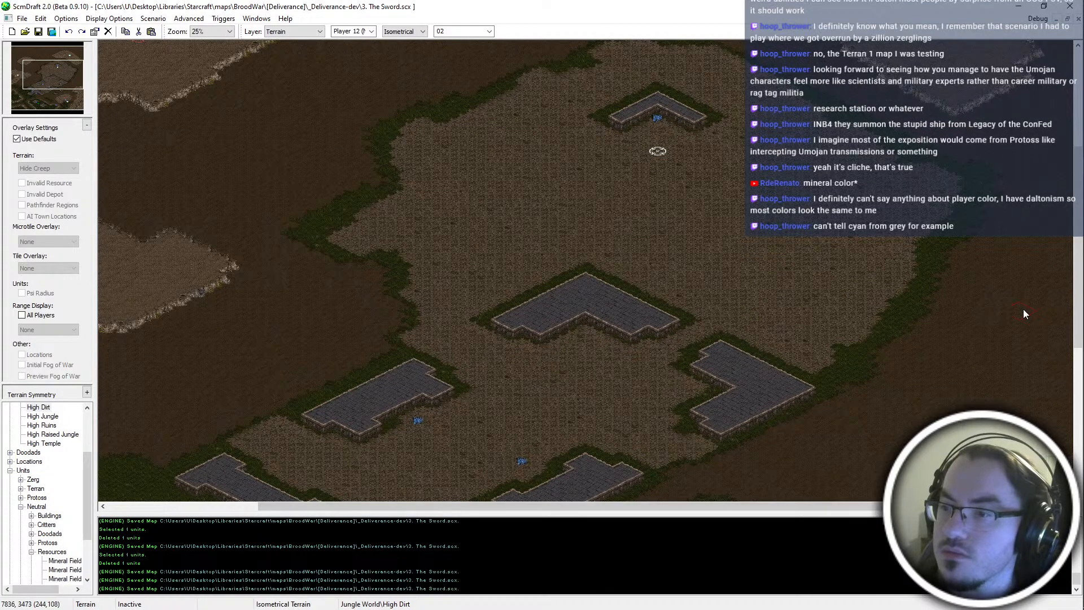
middle_drag(839, 415, 98, 87)
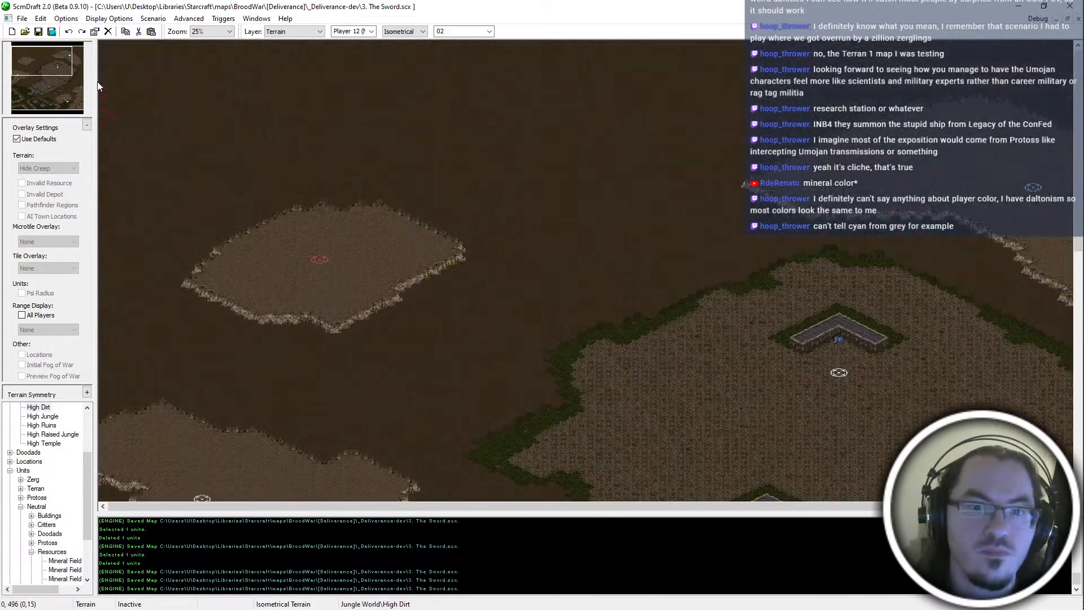
click(60, 72)
drag(59, 72, 99, 132)
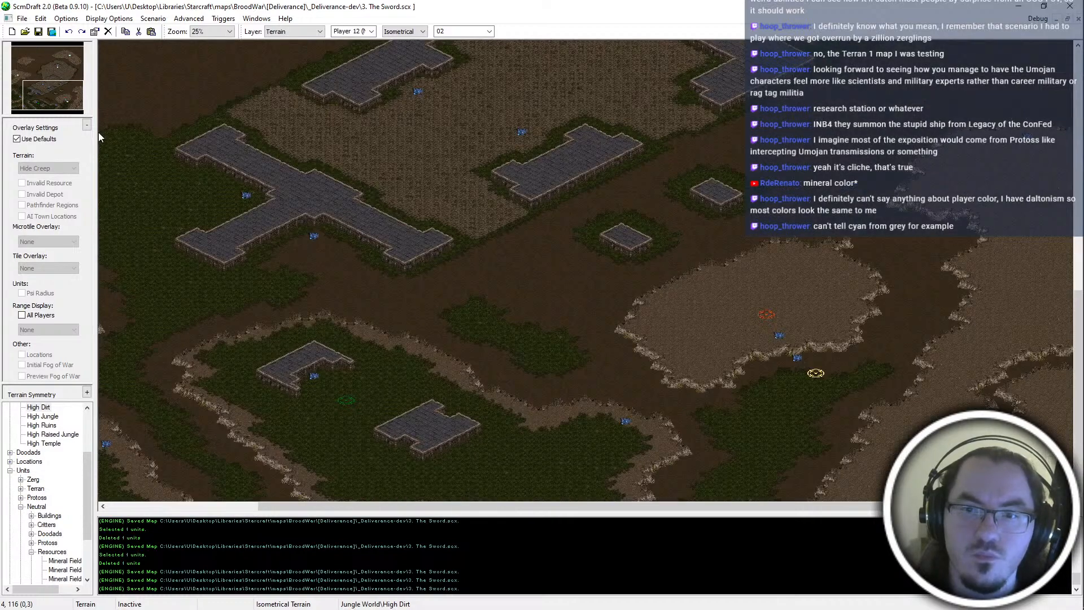
mouse_move(68, 96)
mouse_down()
mouse_move(37, 84)
mouse_move(53, 90)
mouse_move(61, 79)
mouse_up()
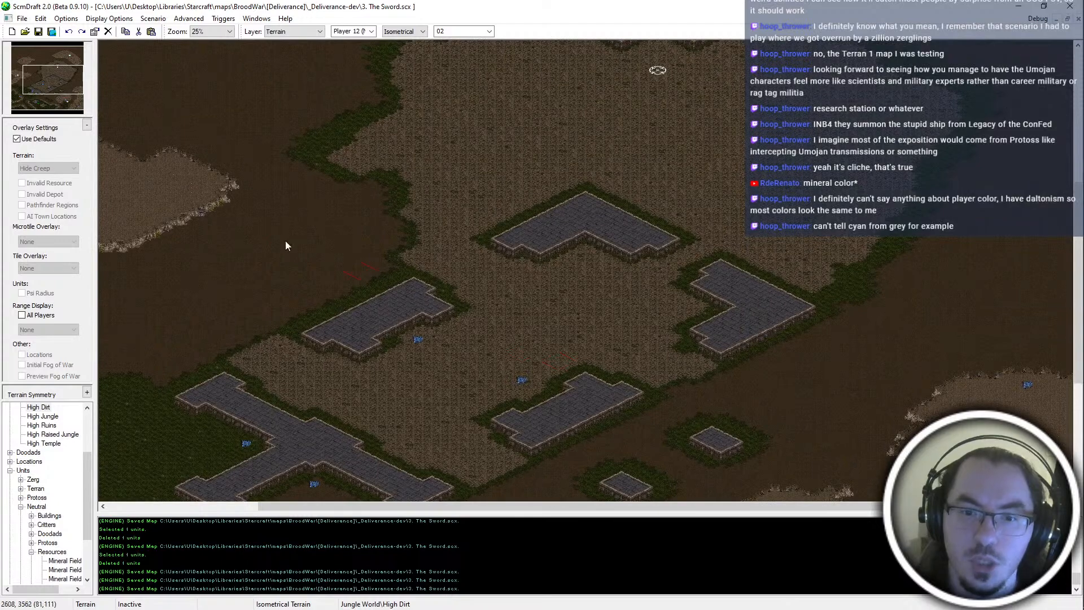
scroll(499, 412, down, 1)
key(ctrl+s)
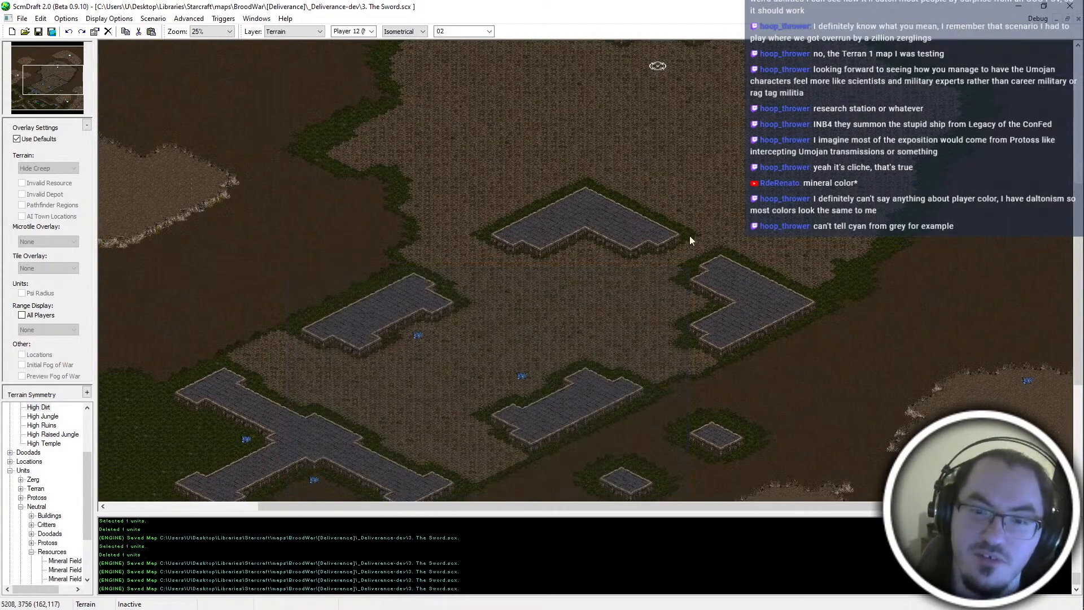
scroll(578, 320, up, 1)
scroll(434, 339, up, 5)
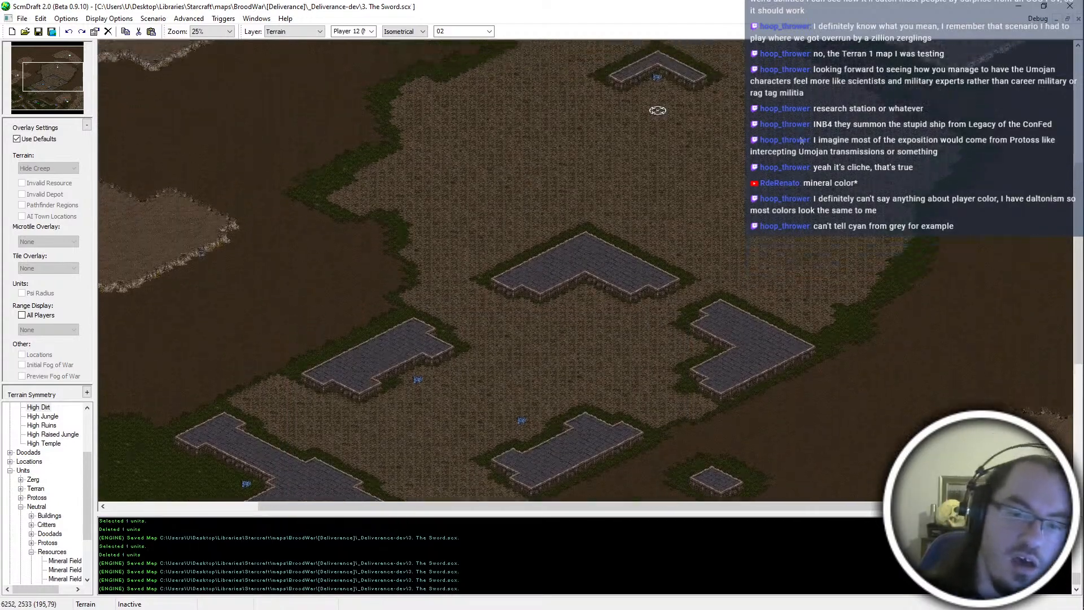
scroll(939, 174, up, 5)
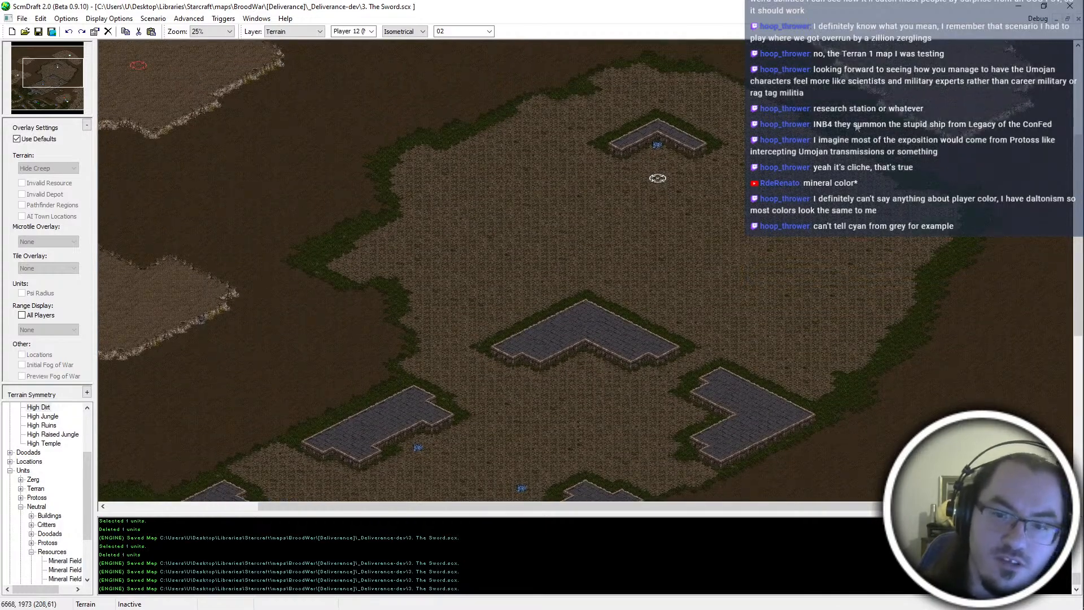
scroll(903, 225, down, 15)
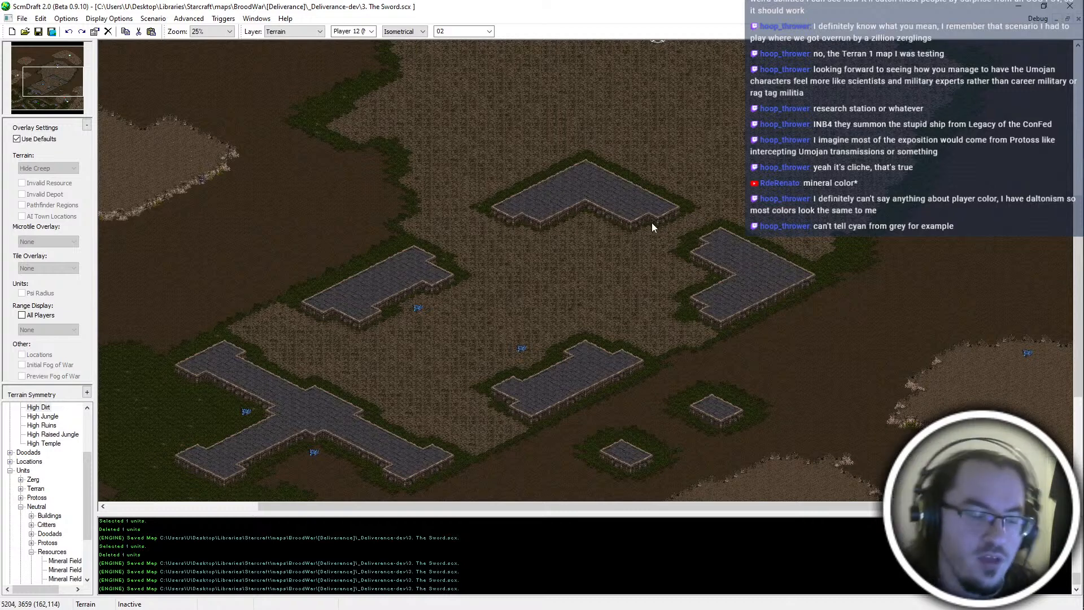
scroll(520, 212, up, 1)
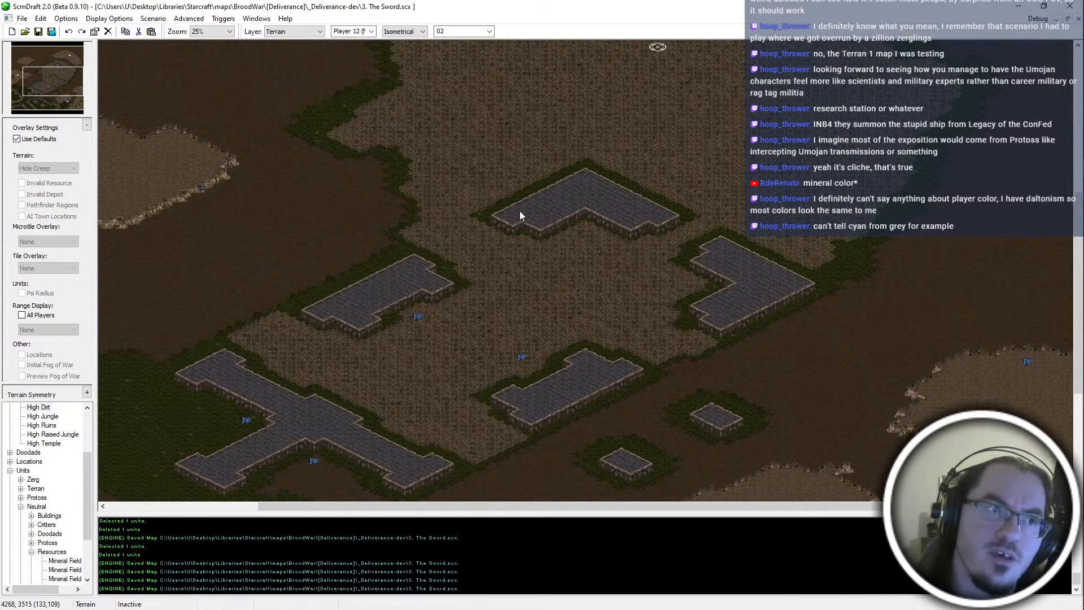
Open the map "1. The Hammer.scx" from the _Deliverance-dev folder and show it at 25% zoom
key(alt+Tab)
click(439, 394)
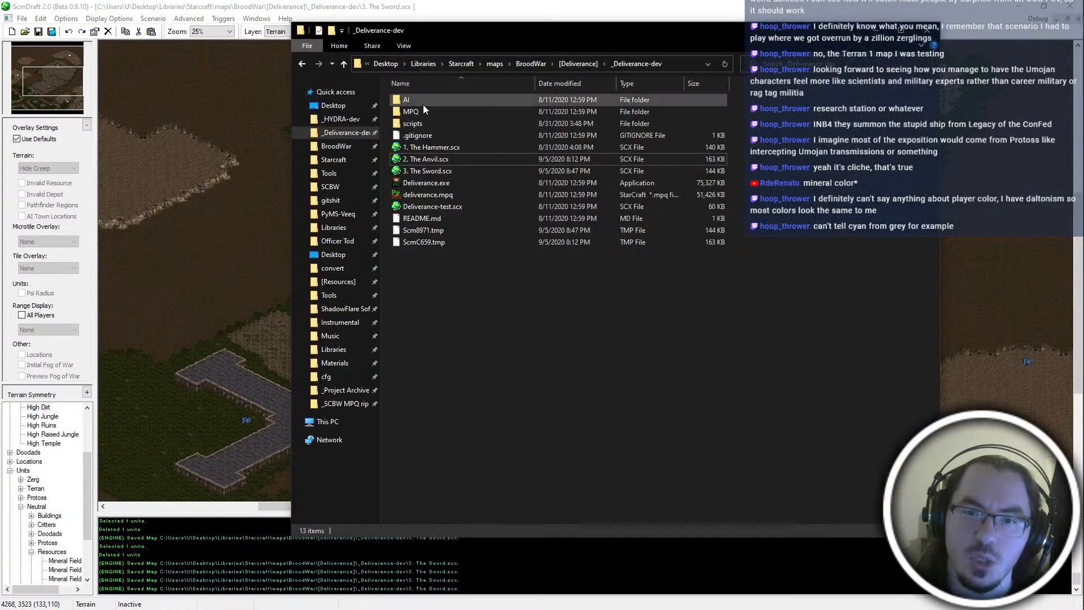
click(452, 147)
drag(52, 64, 45, 78)
ctrl+scroll(537, 214, down, 3)
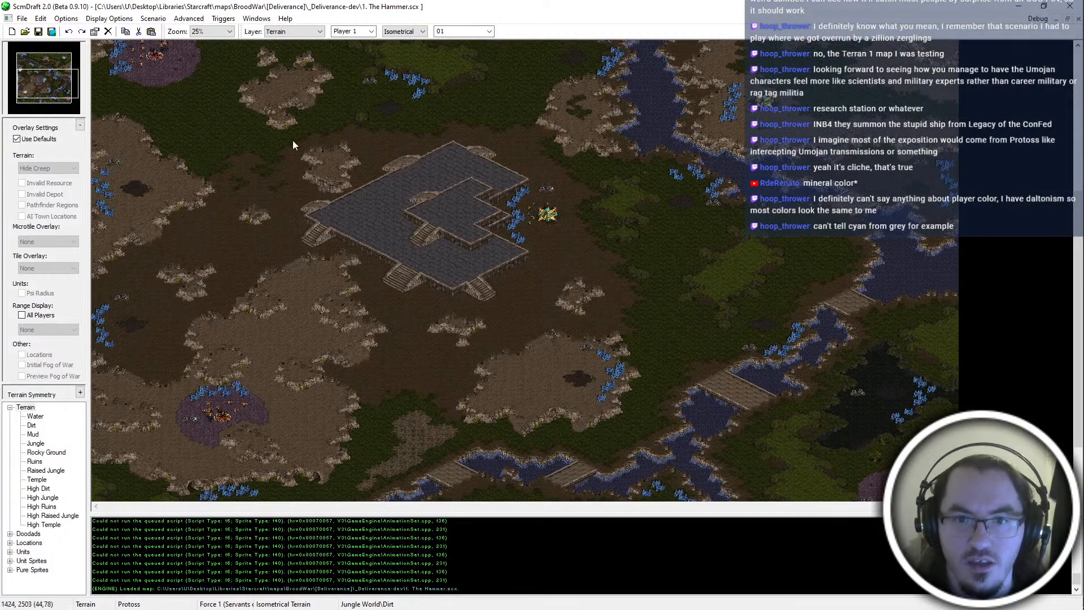
Examine how the central Temple complex, its ramps and the surrounding plateaus and rivers are laid out in The Hammer
drag(482, 296, 541, 303)
scroll(546, 304, up, 1)
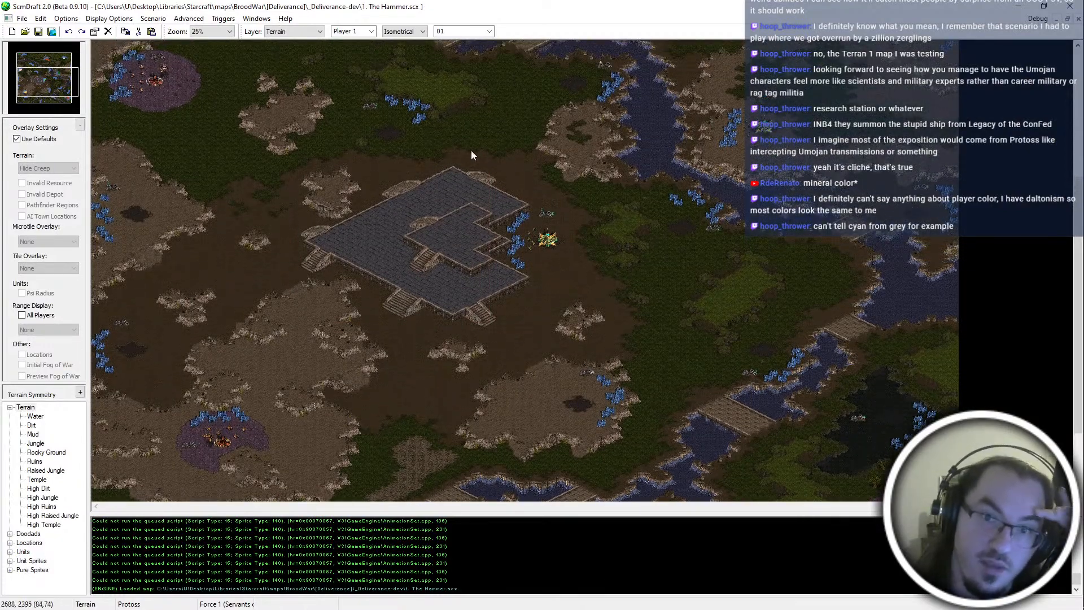
drag(302, 336, 336, 272)
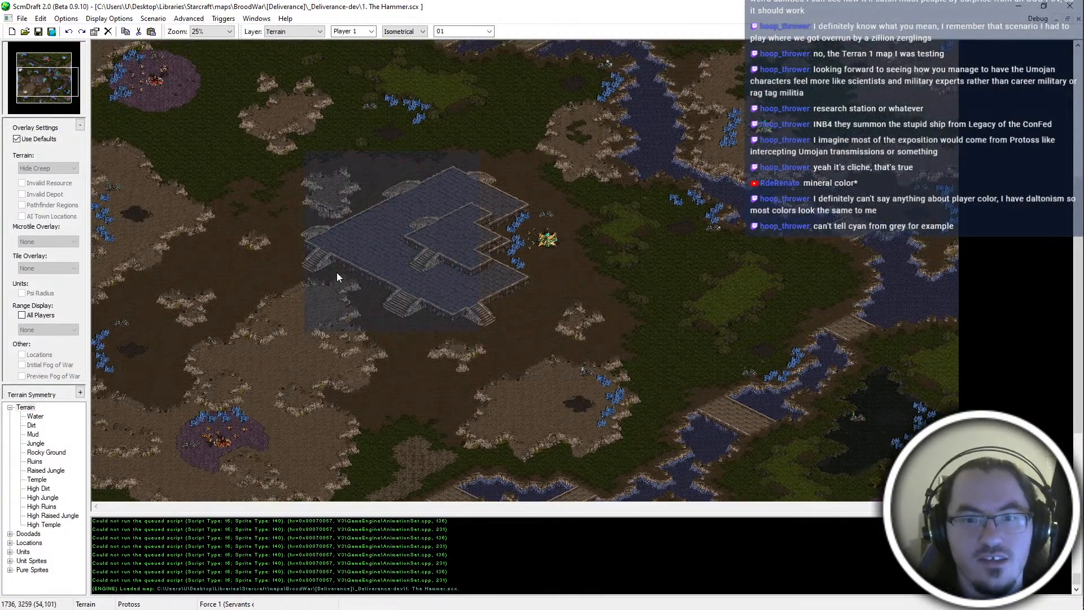
scroll(574, 151, up, 4)
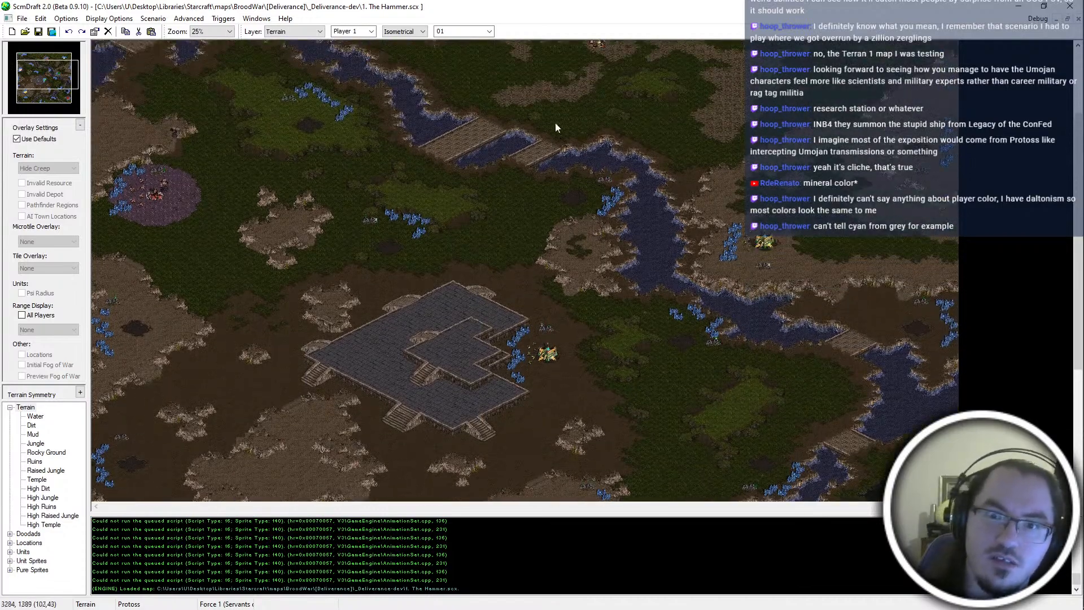
scroll(617, 110, down, 6)
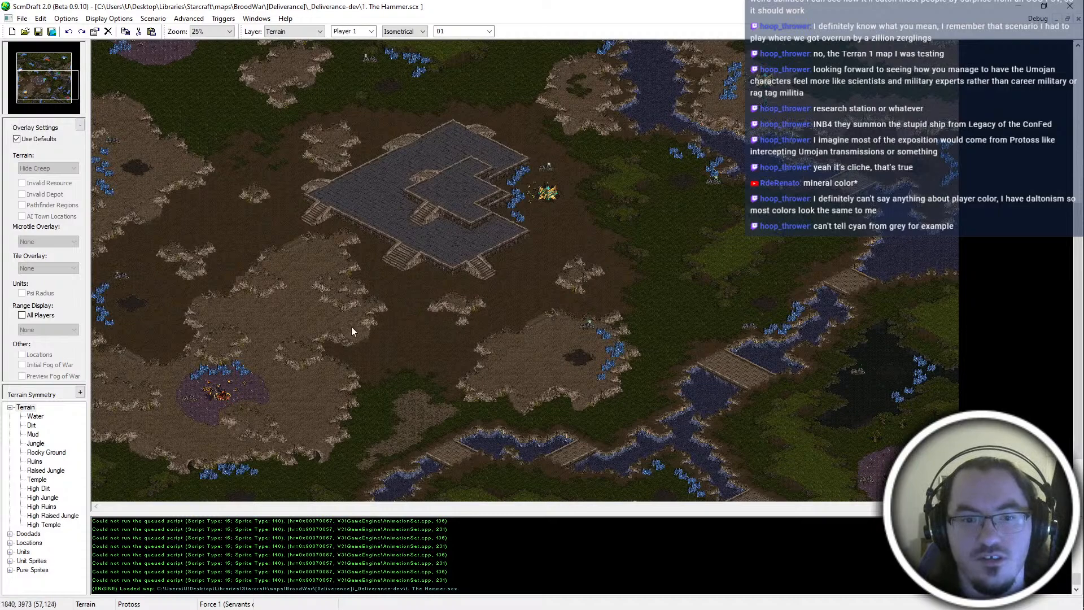
scroll(396, 233, down, 2)
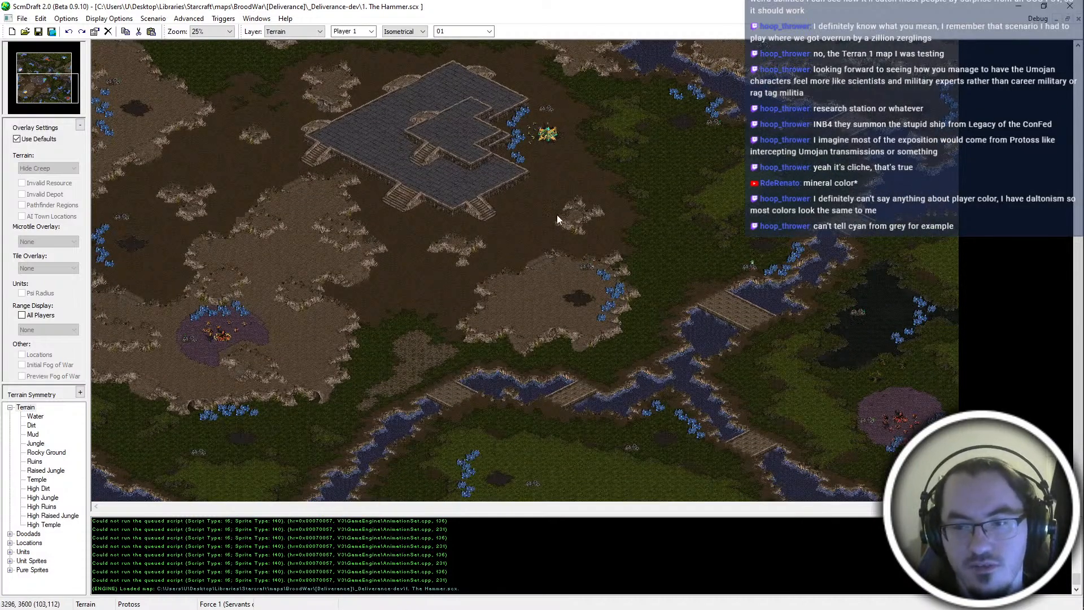
scroll(682, 164, up, 6)
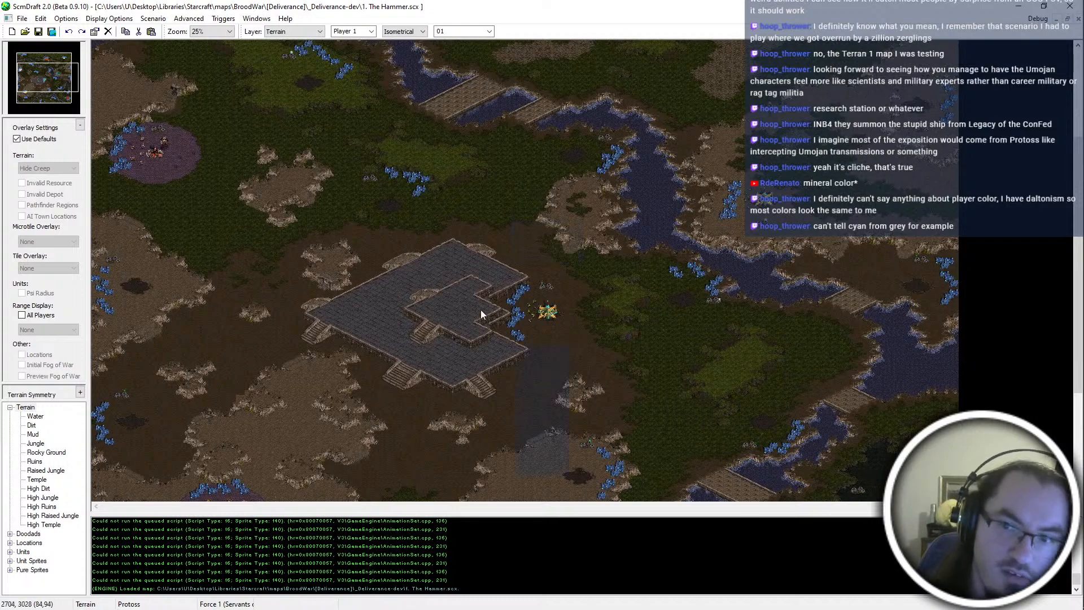
scroll(767, 297, up, 2)
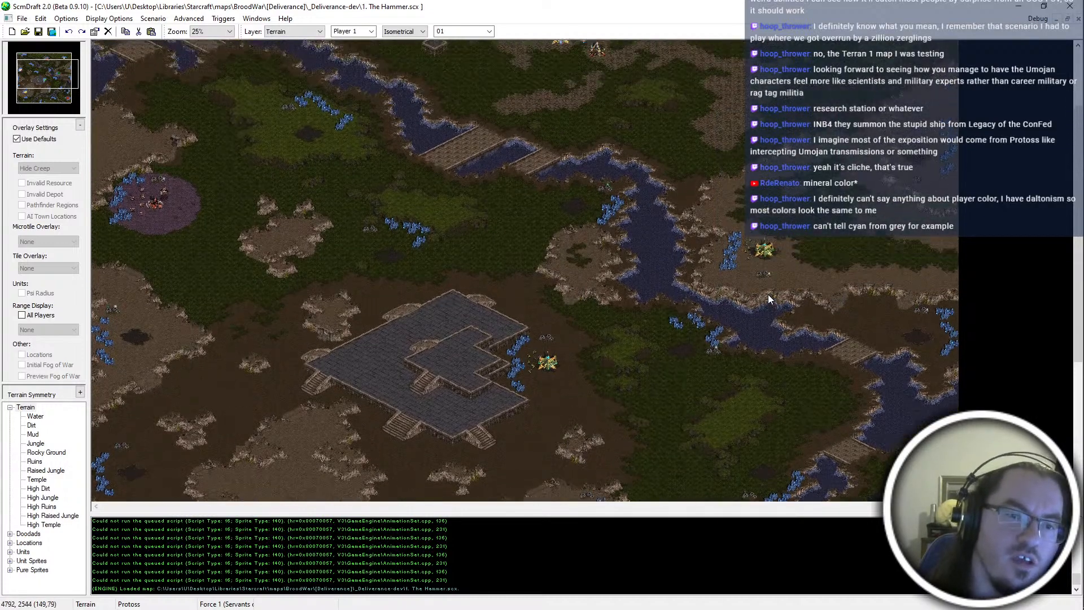
Close The Hammer map and return to the map "3. The Sword"
click(1075, 12)
click(677, 317)
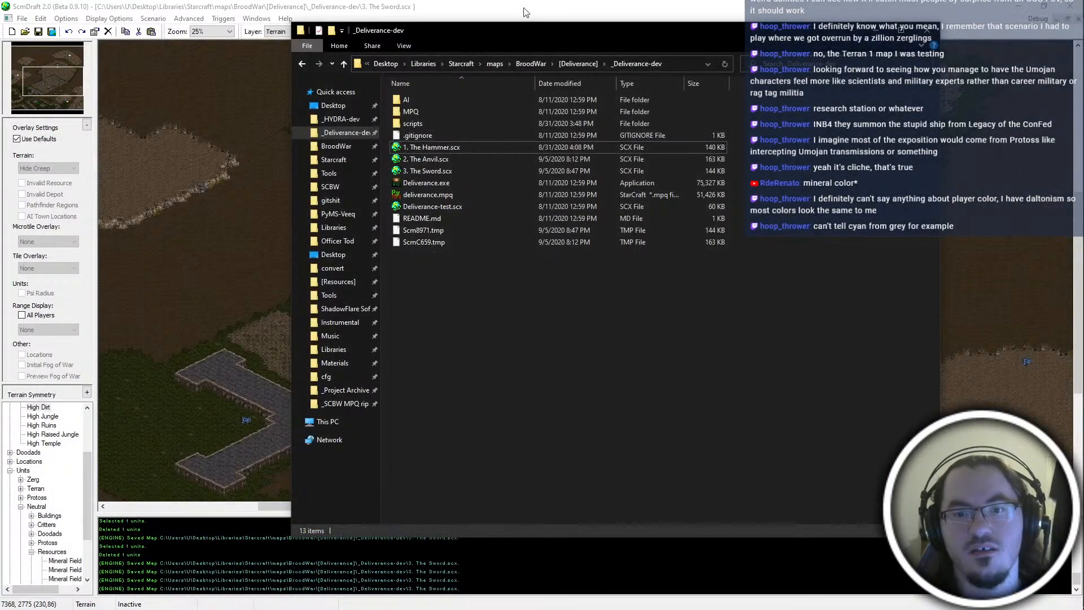
key(alt+Tab)
key(alt+Tab)
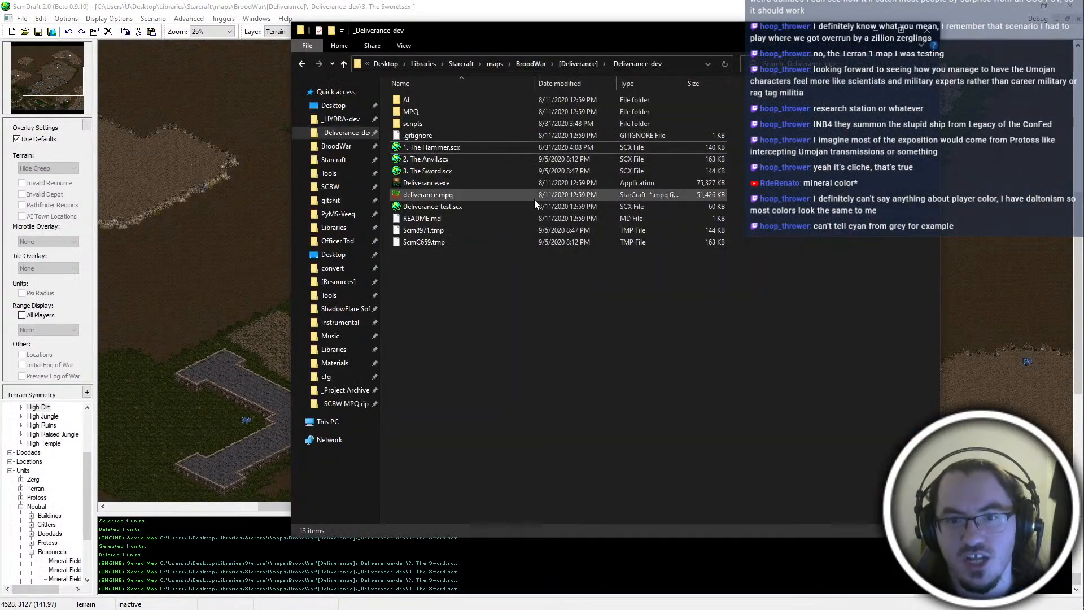
key(alt+Tab)
click(390, 418)
click(706, 162)
key(alt+F4)
click(582, 346)
key(alt+Tab)
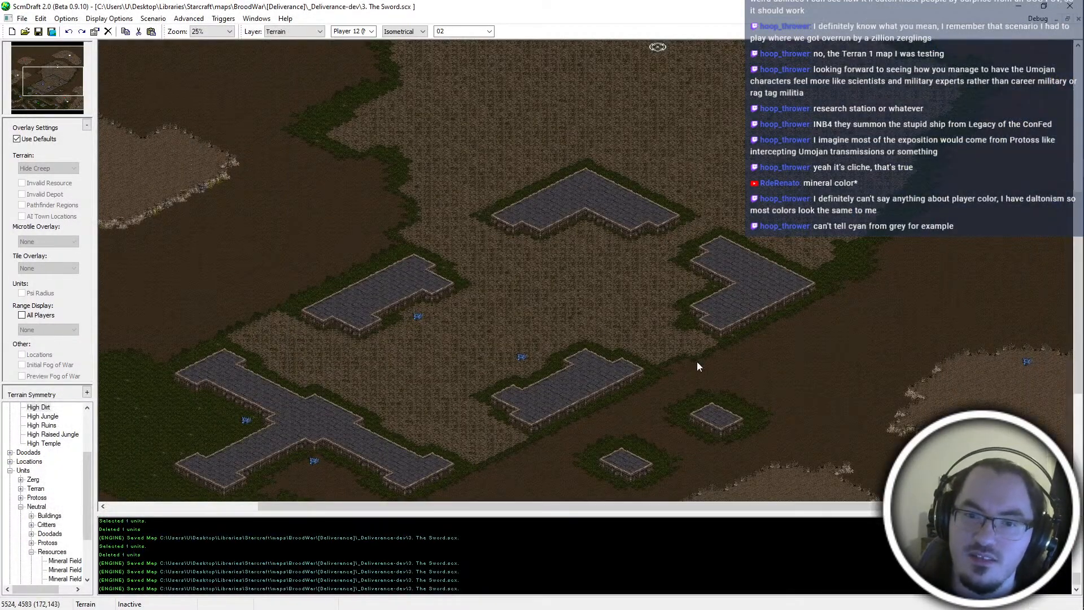
middle_drag(371, 145, 417, 188)
middle_drag(113, 221, 241, 281)
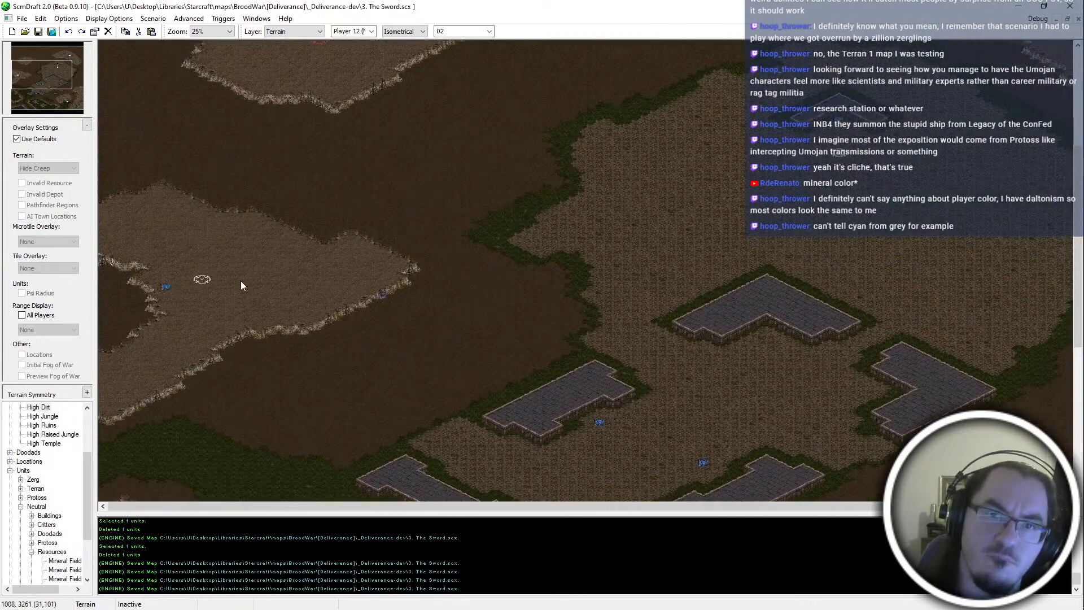
drag(76, 90, 33, 87)
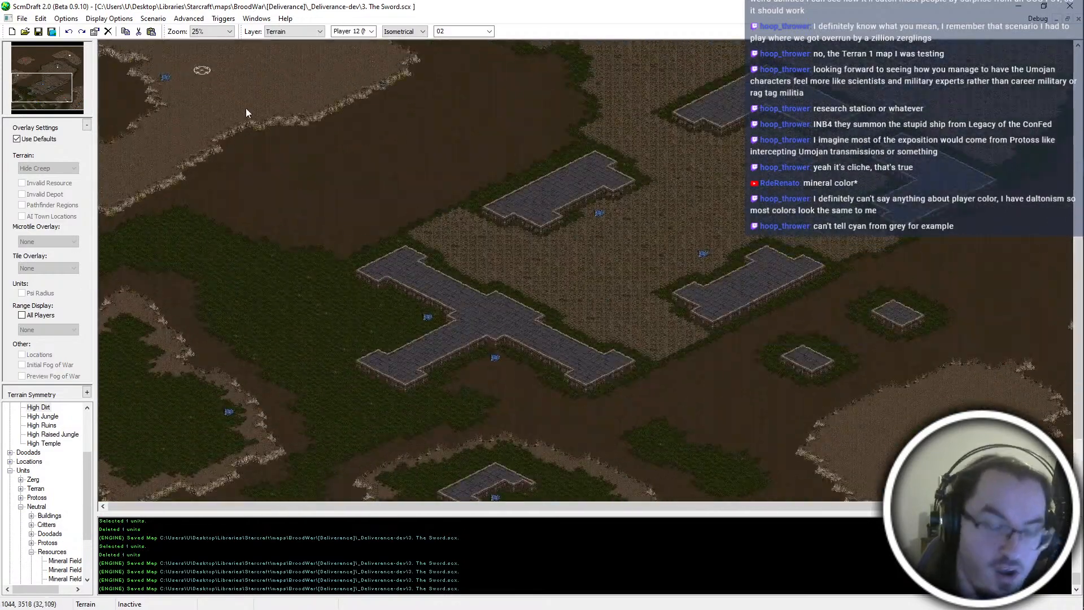
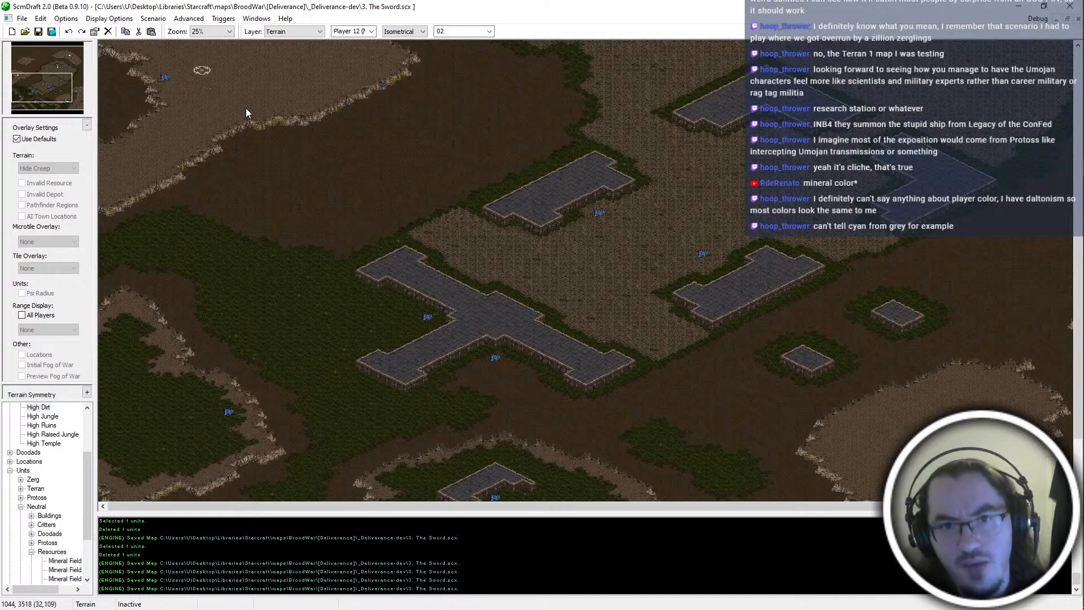
Fill the inner notch of the northern V-shaped platform in the central ruins with Temple terrain
click(37, 97)
drag(37, 97, 52, 83)
middle_drag(643, 445, 654, 326)
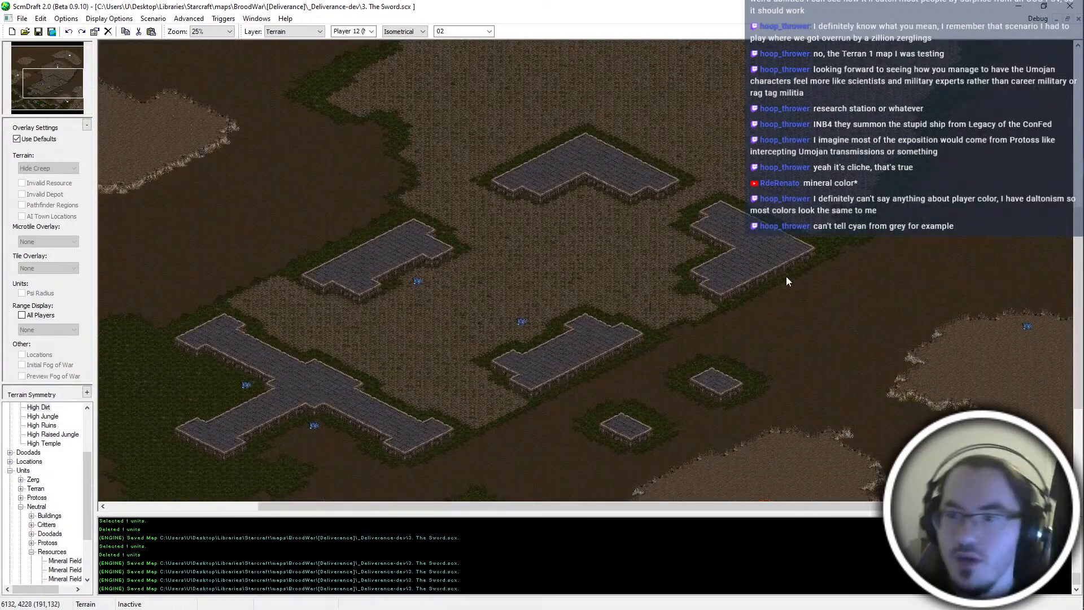
scroll(743, 268, up, 1)
click(623, 309)
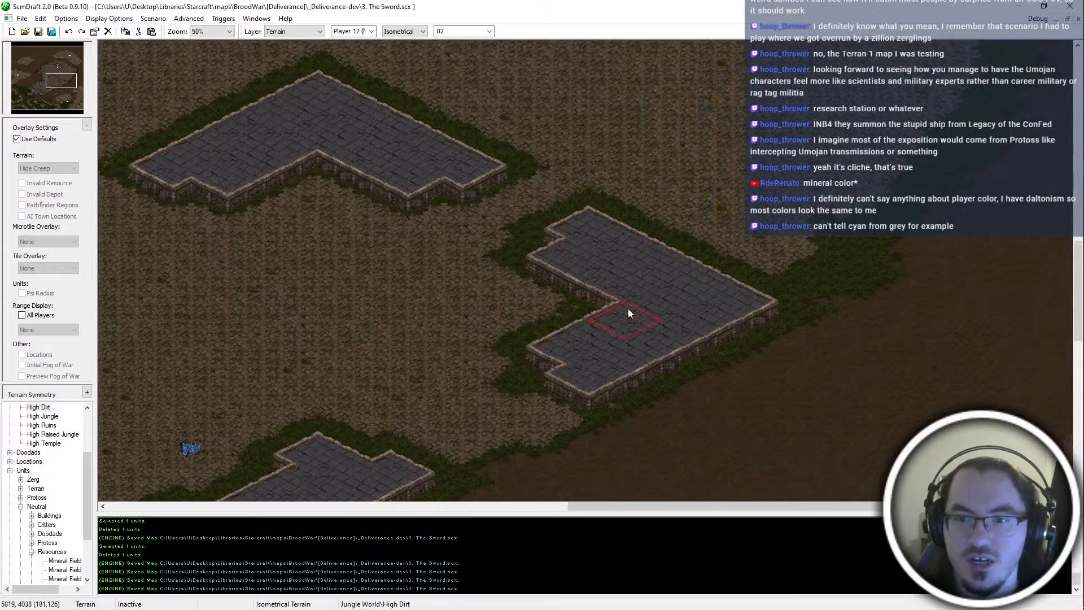
middle_drag(693, 347, 284, 414)
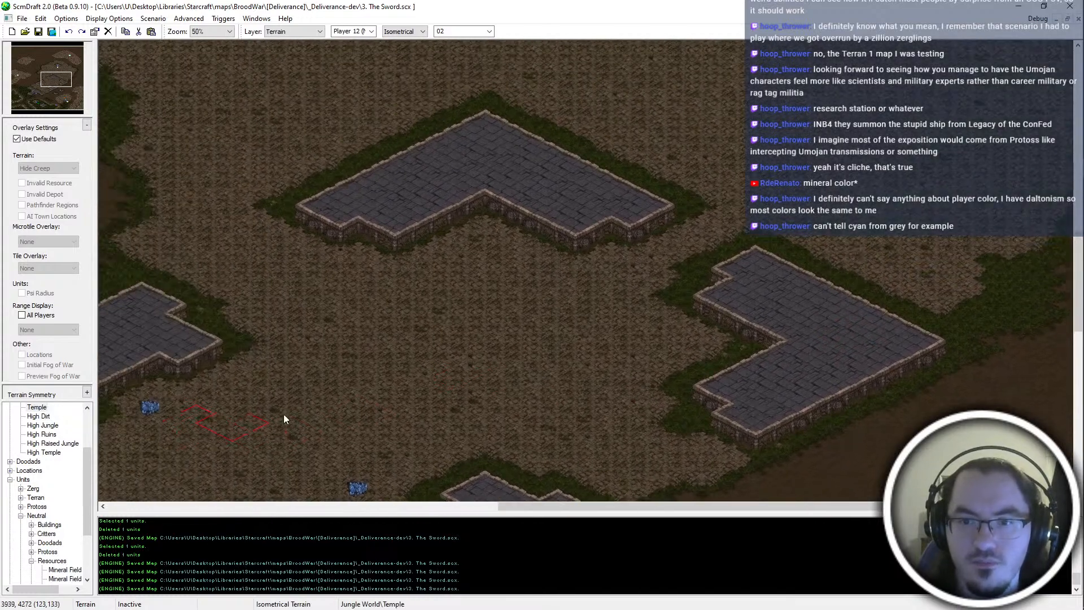
click(489, 230)
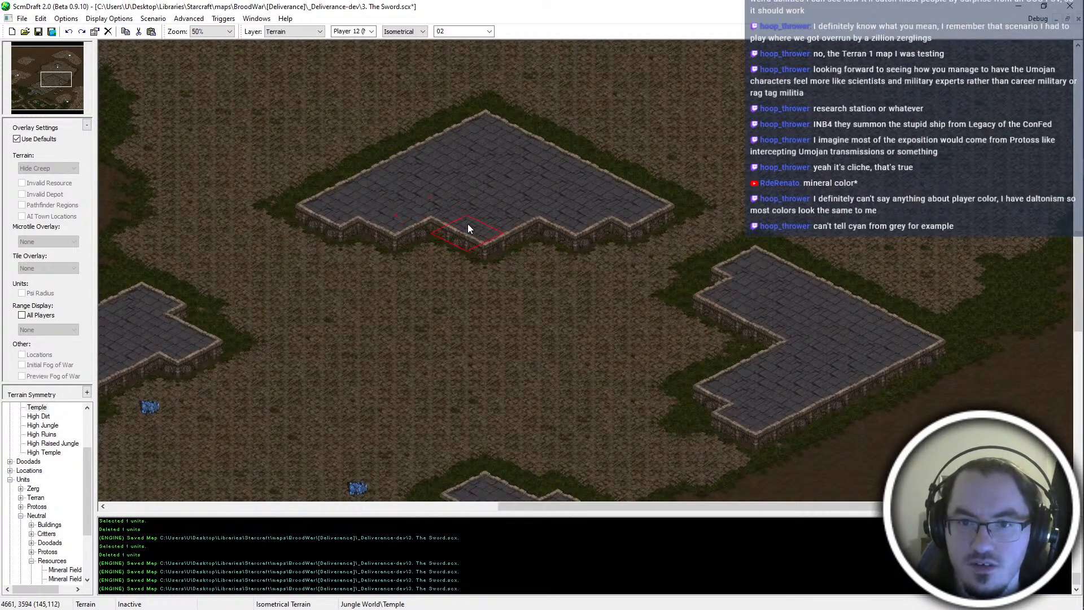
click(450, 215)
click(533, 212)
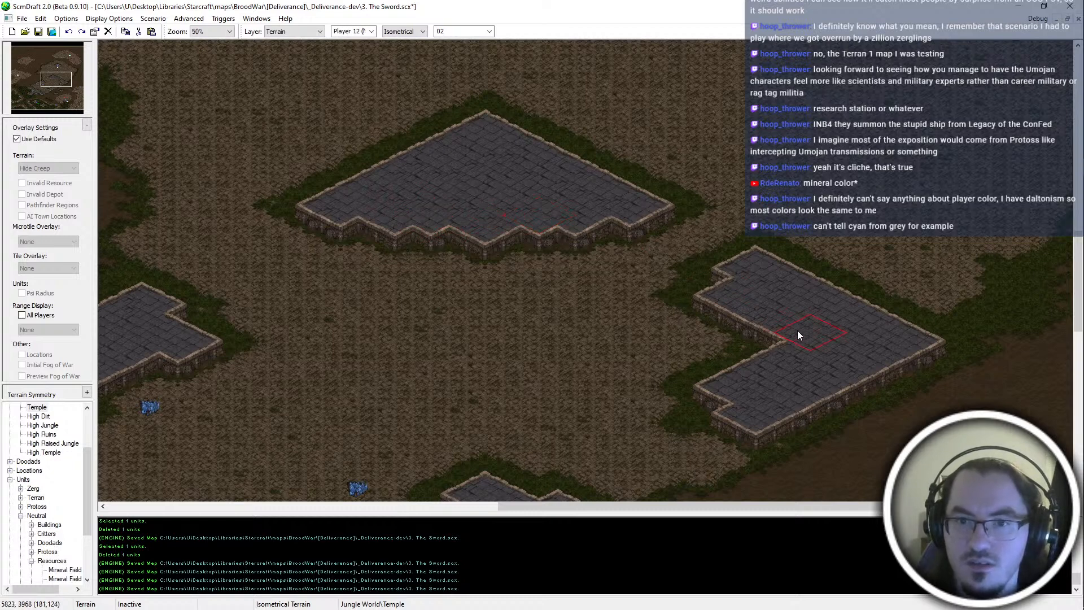
Fill the inner notch of the eastern V-shaped platform in the central ruins with stepped Temple terrain
click(374, 214)
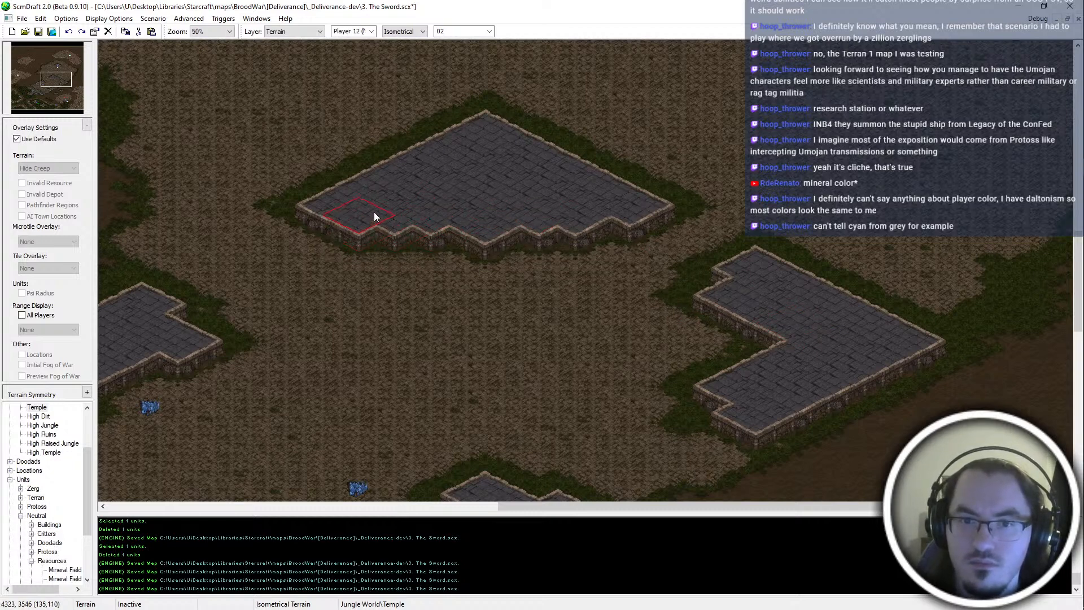
key(ctrl+z)
click(765, 342)
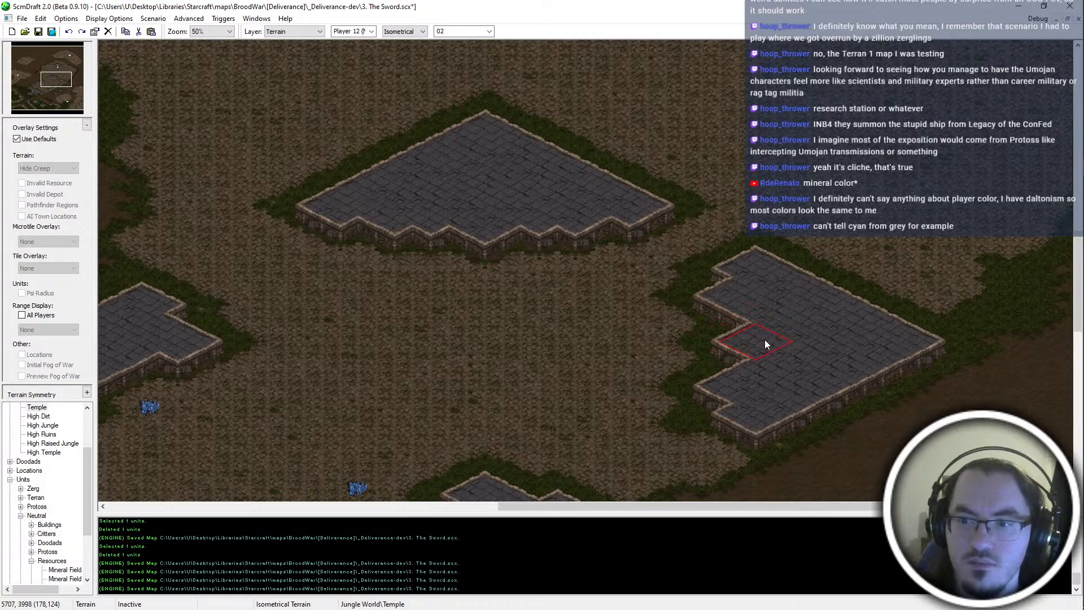
click(722, 338)
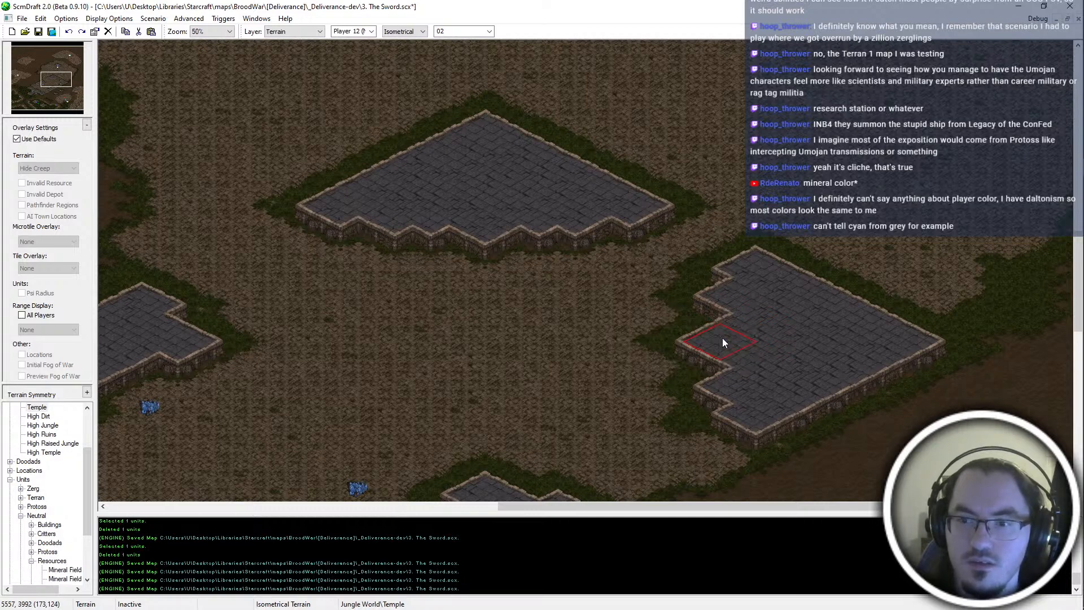
click(733, 313)
click(737, 367)
Trim the southeastern edge of the northern temple platform into even steps with Ruins terrain
ctrl+scroll(590, 222, up, 2)
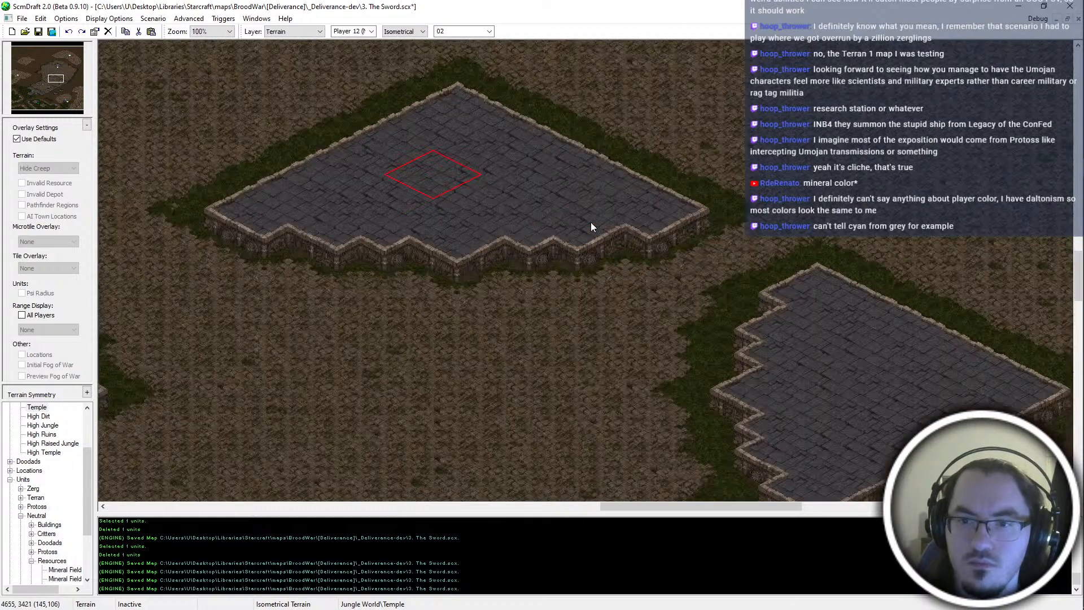
click(527, 221)
click(527, 221)
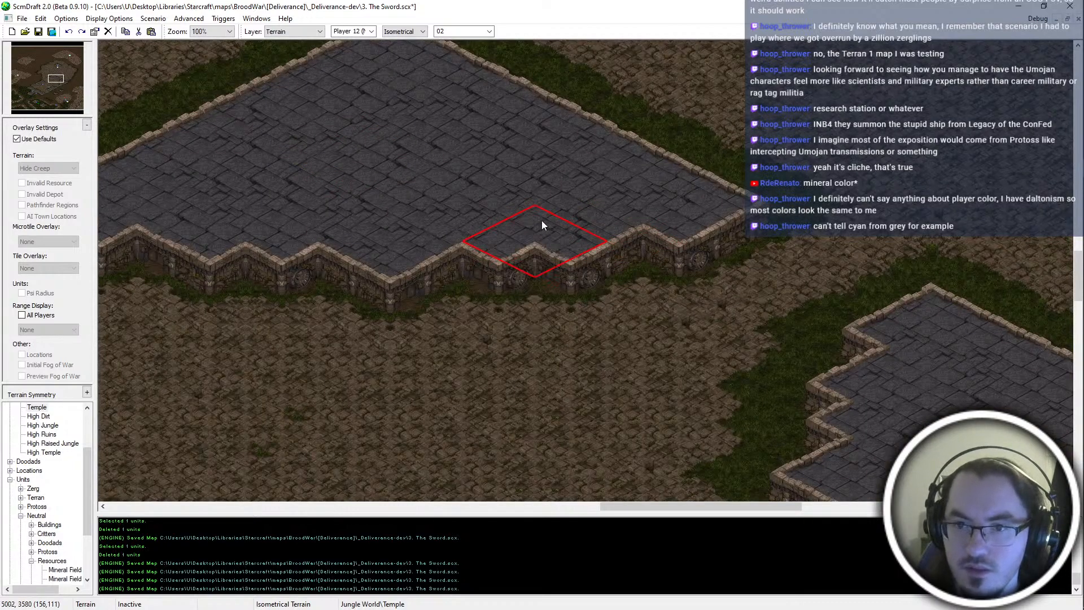
middle_click(579, 350)
click(606, 311)
key(ctrl+z)
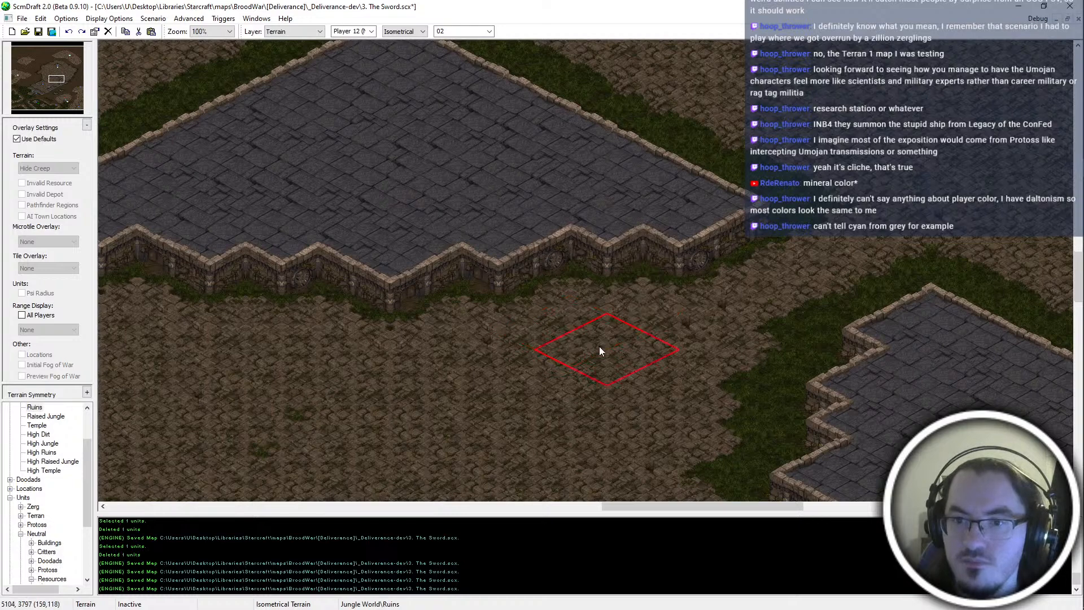
middle_drag(701, 413, 624, 337)
click(617, 292)
middle_drag(617, 292, 613, 360)
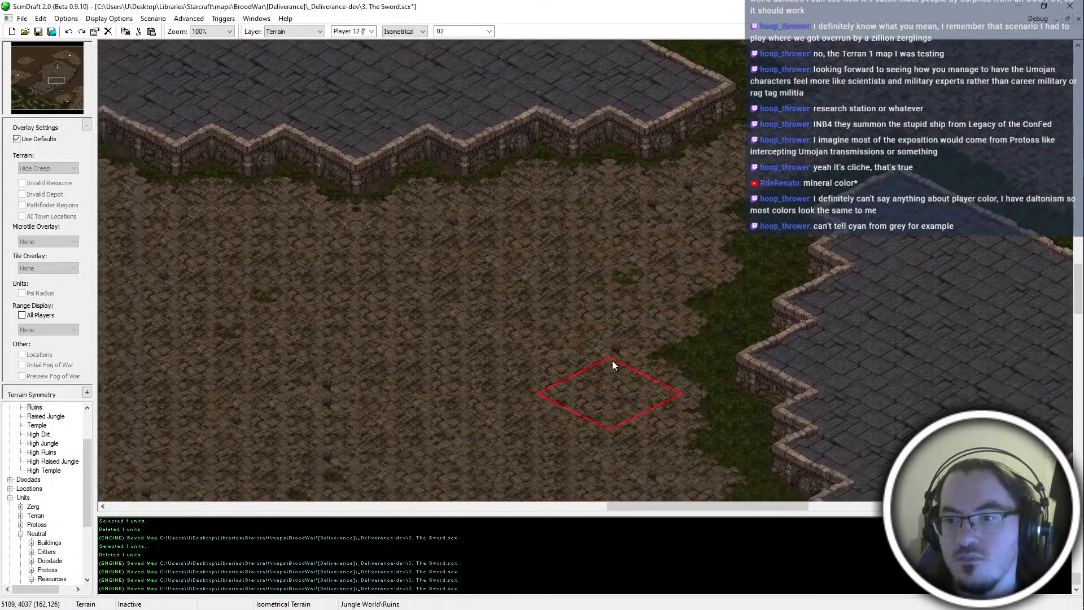
click(702, 219)
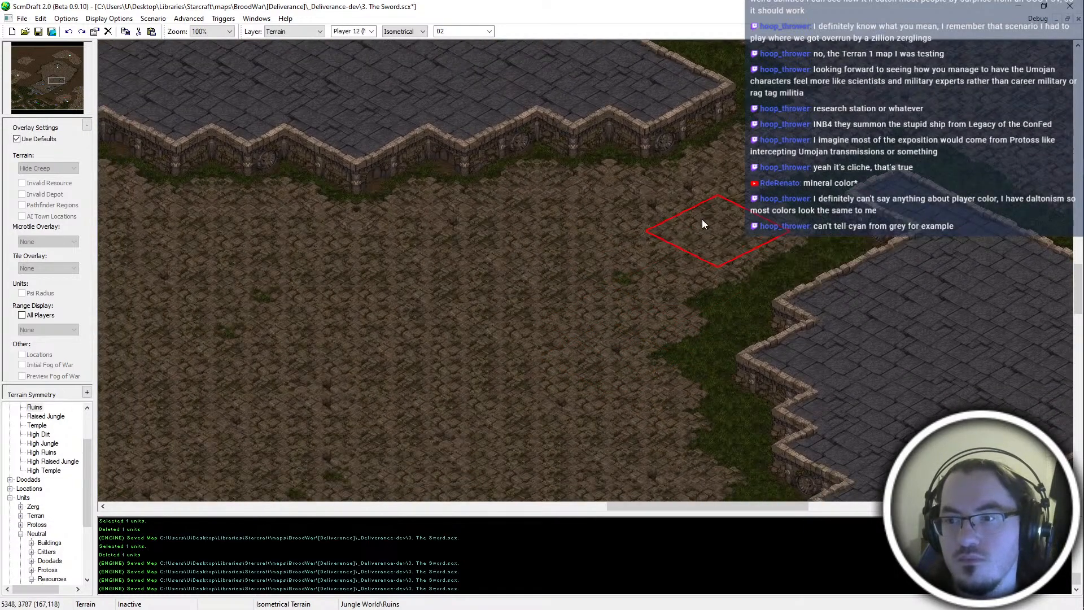
click(689, 184)
click(649, 188)
key(Right)
key(Down)
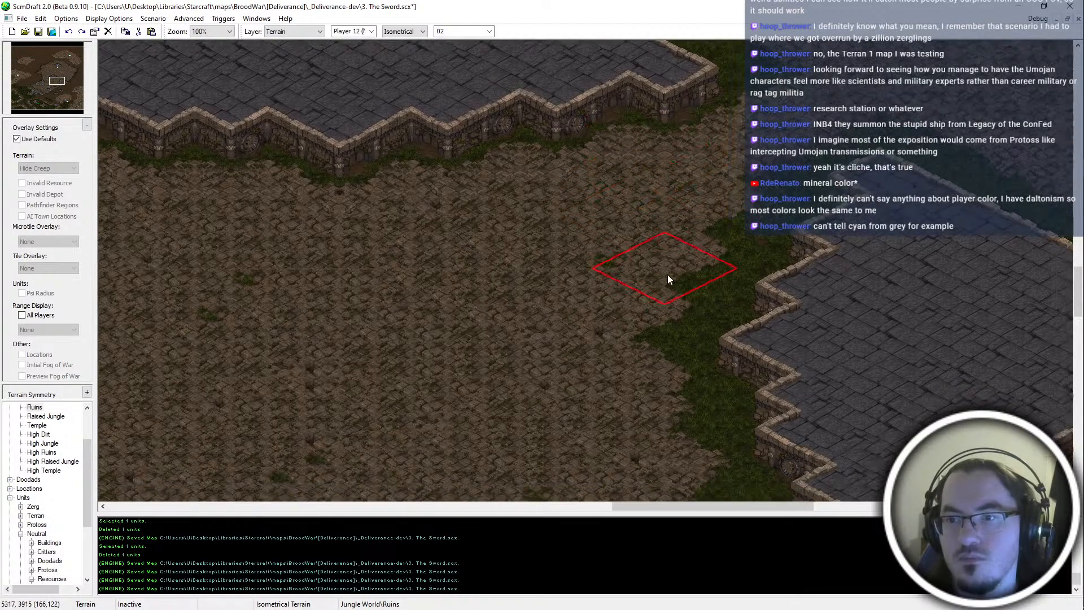
Trim the western edge of the eastern temple platform with Ruins terrain, undoing unwanted strokes
click(594, 369)
key(ctrl+z)
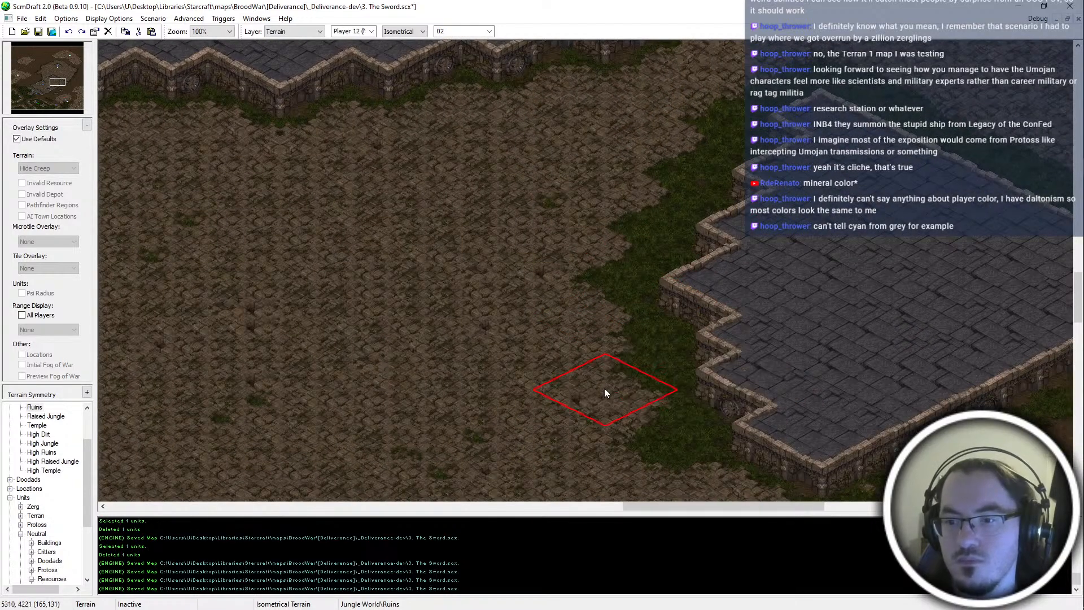
click(575, 329)
key(ctrl+z)
click(579, 348)
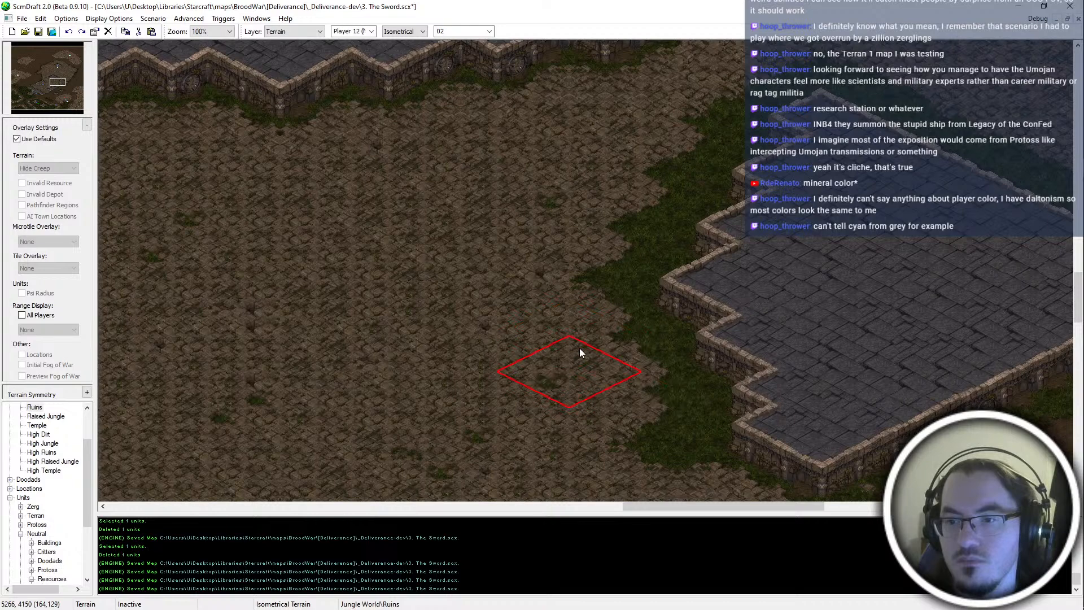
click(592, 387)
click(712, 429)
key(Left)
key(Up)
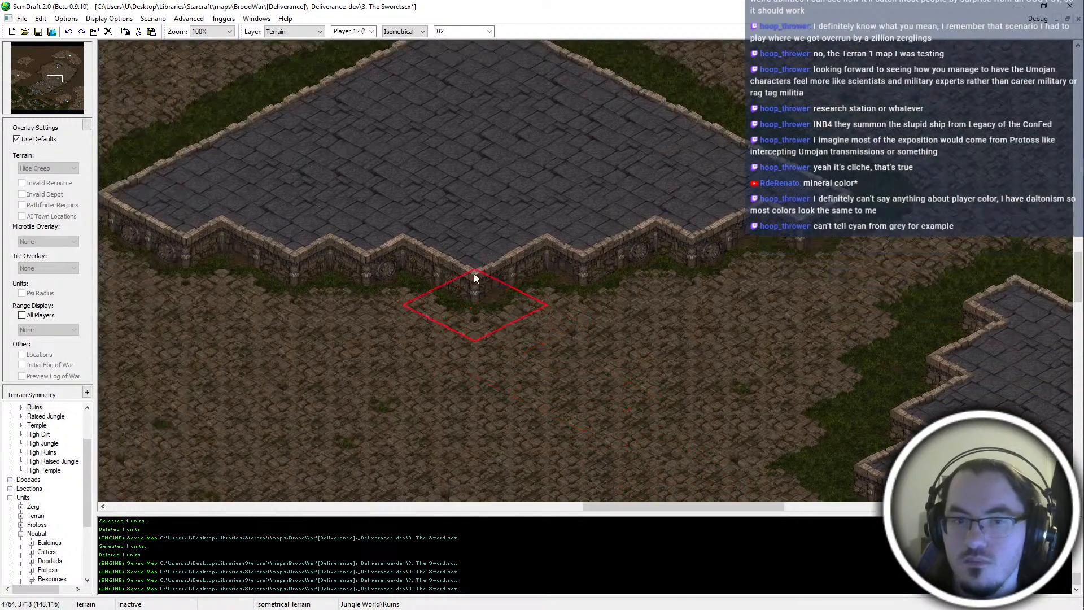
Trim the southwestern edge of the northern platform with Ruins terrain so its steps mirror the southeastern edge, and save the map
click(378, 362)
click(441, 372)
key(ctrl+z)
key(ctrl+z)
click(449, 391)
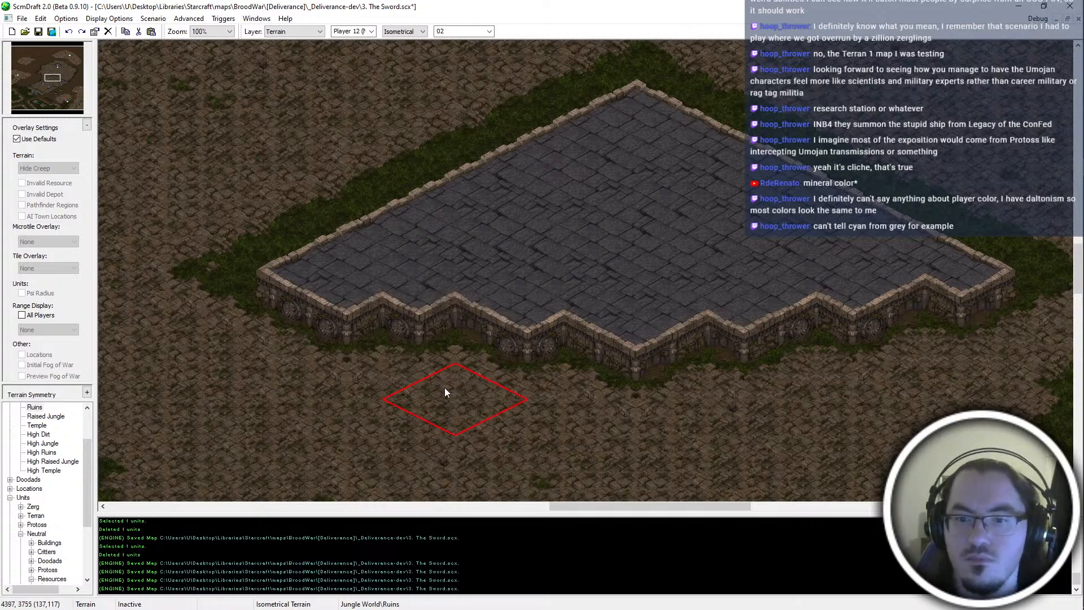
key(ctrl+z)
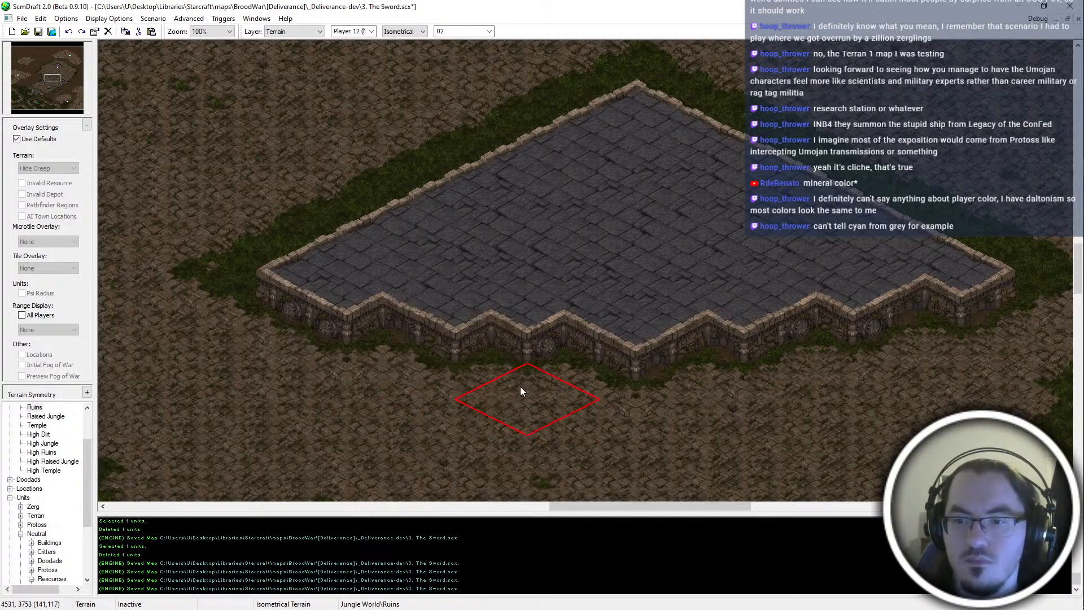
scroll(355, 377, down, 1)
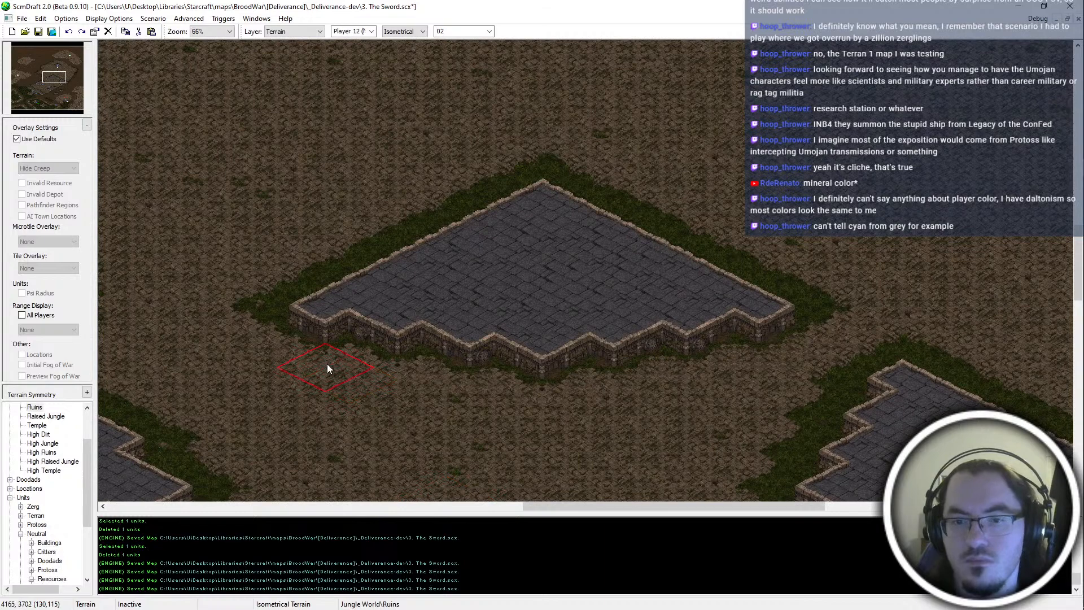
scroll(327, 366, down, 1)
key(Right)
key(Down)
key(Down)
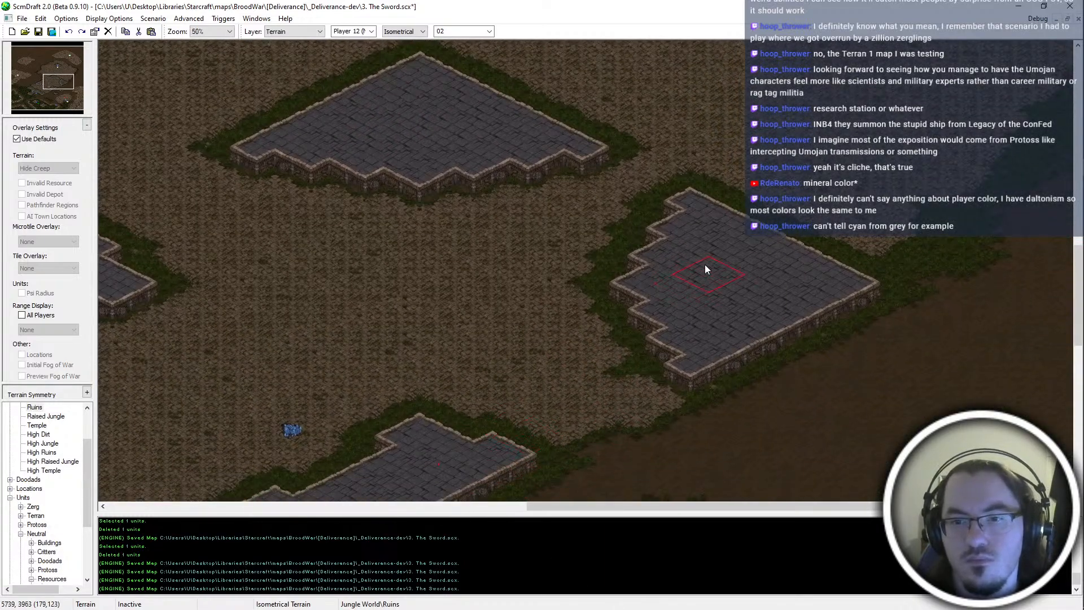
scroll(724, 188, down, 1)
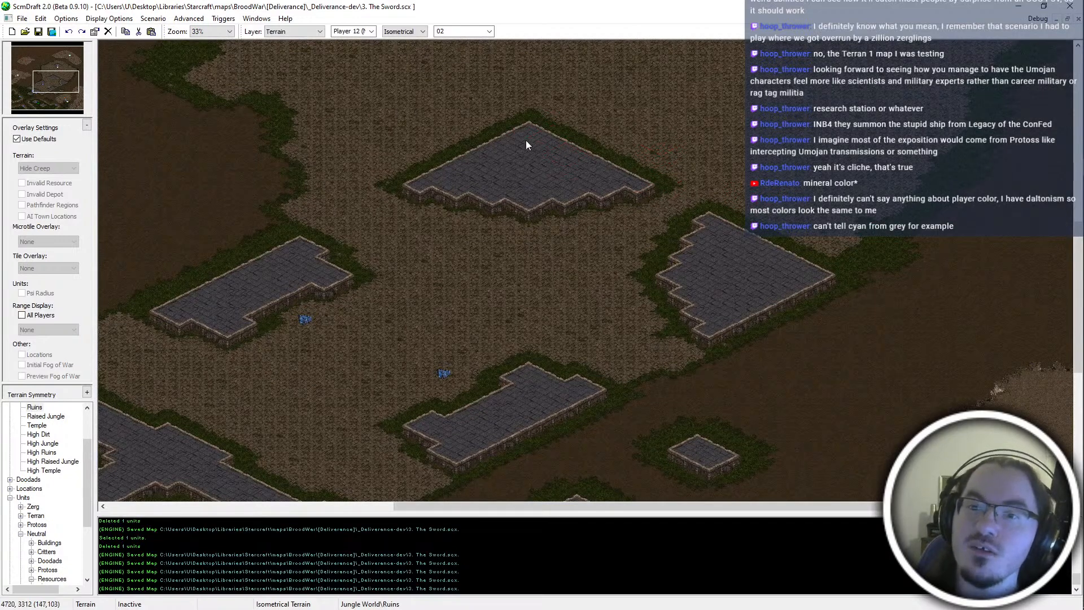
scroll(579, 140, up, 1)
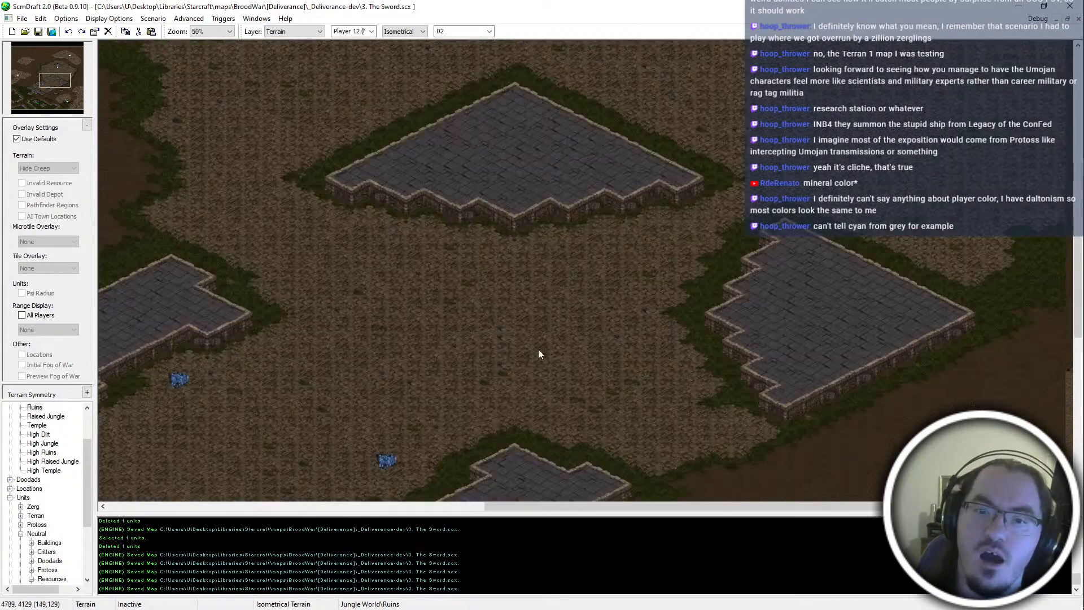
Try extending the northern platform's western corner and the eastern platform's southern corner with Temple terrain
click(391, 213)
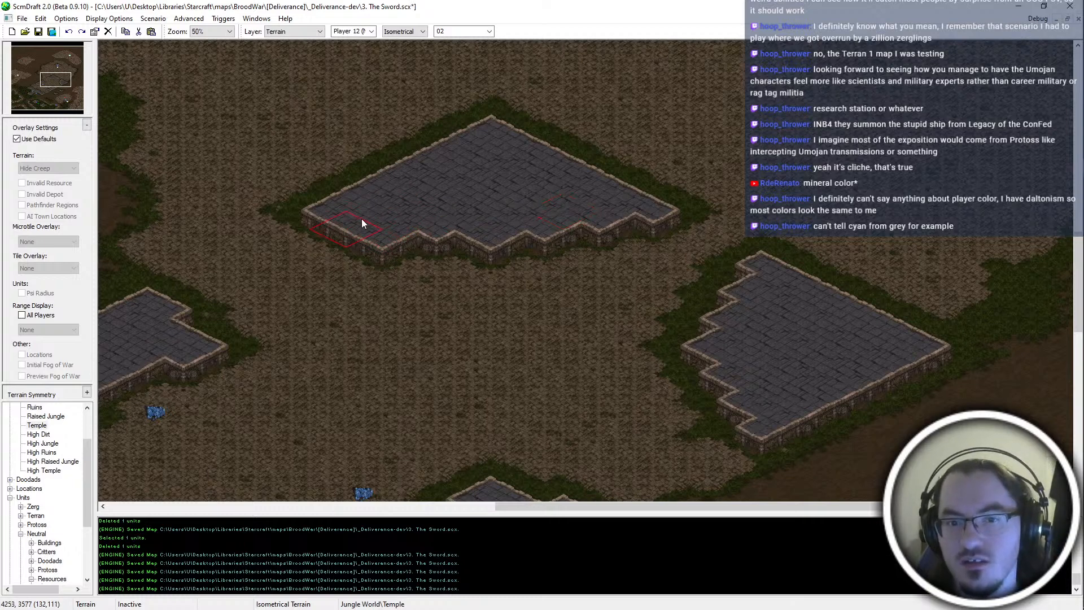
click(740, 400)
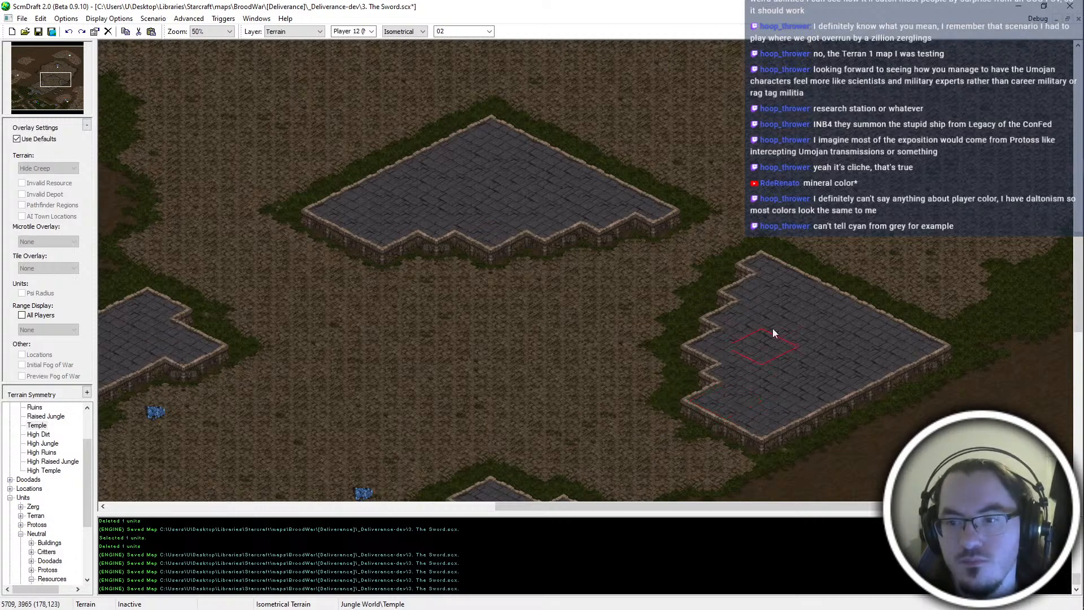
click(754, 277)
key(ctrl+z)
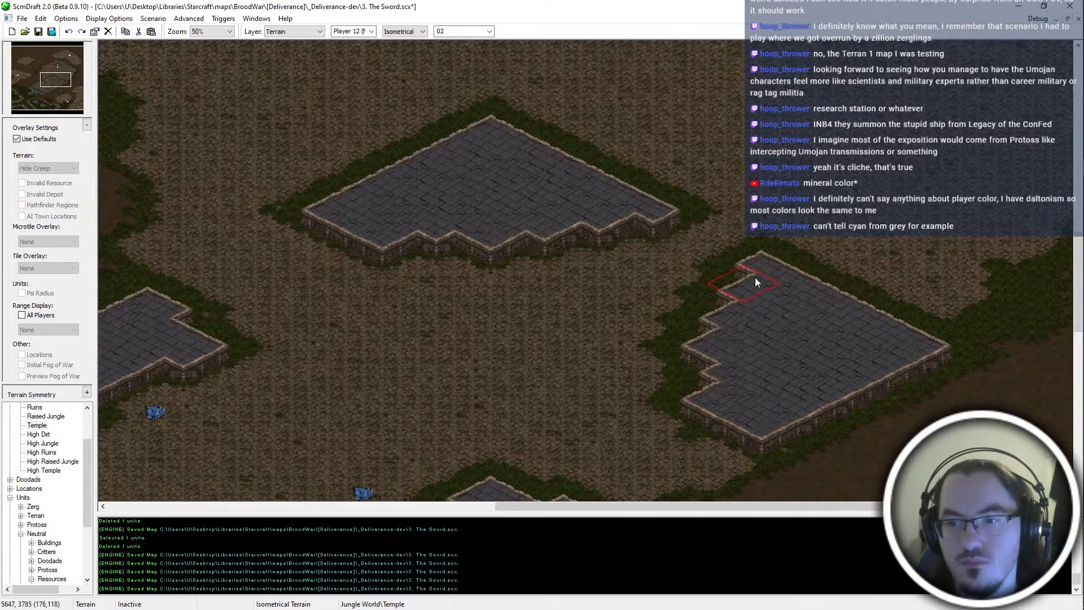
middle_drag(925, 449, 798, 378)
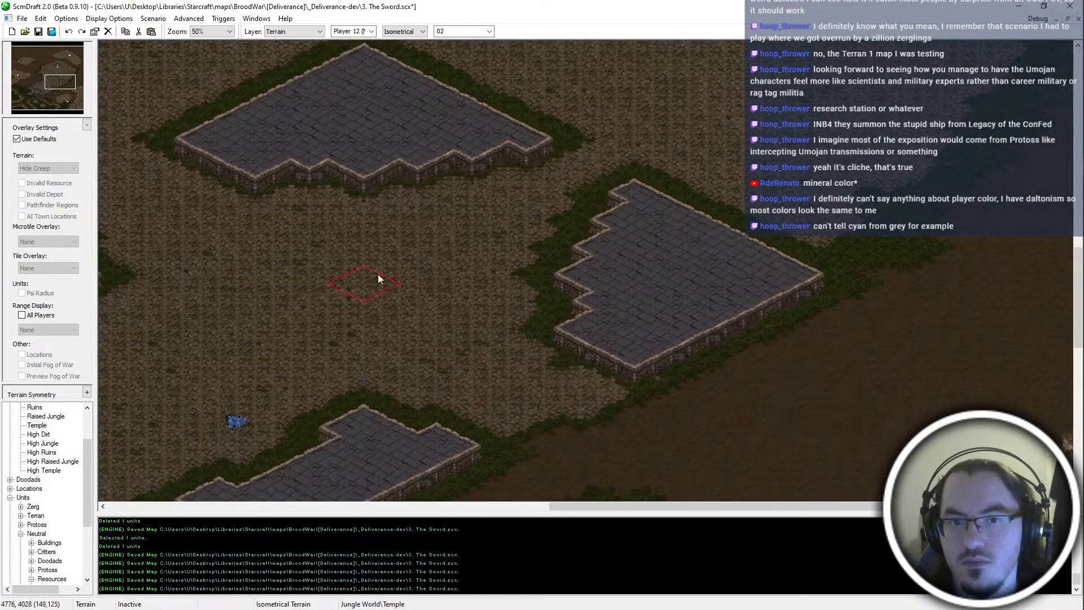
key(ctrl+z)
key(ctrl+z)
key(ctrl+z)
key(ctrl+s)
Copy the mineral field beside the western platform onto the northern and eastern temple platforms, and save the map
middle_drag(720, 271, 673, 223)
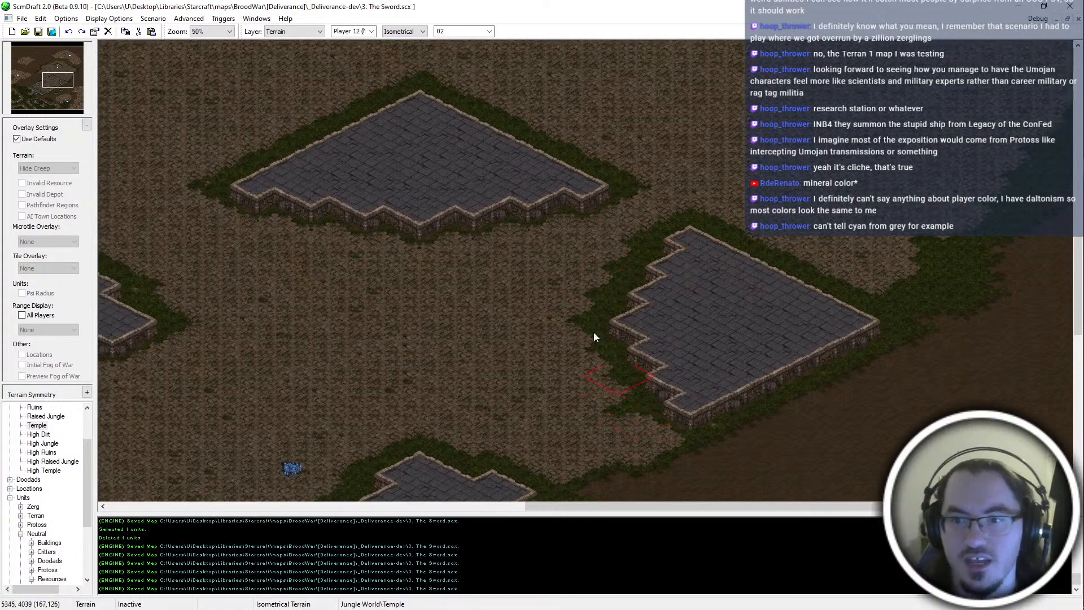
middle_drag(609, 381, 578, 332)
middle_drag(416, 396, 361, 485)
key(u)
click(164, 347)
key(ctrl+c)
key(ctrl+v)
click(498, 150)
click(753, 290)
key(Escape)
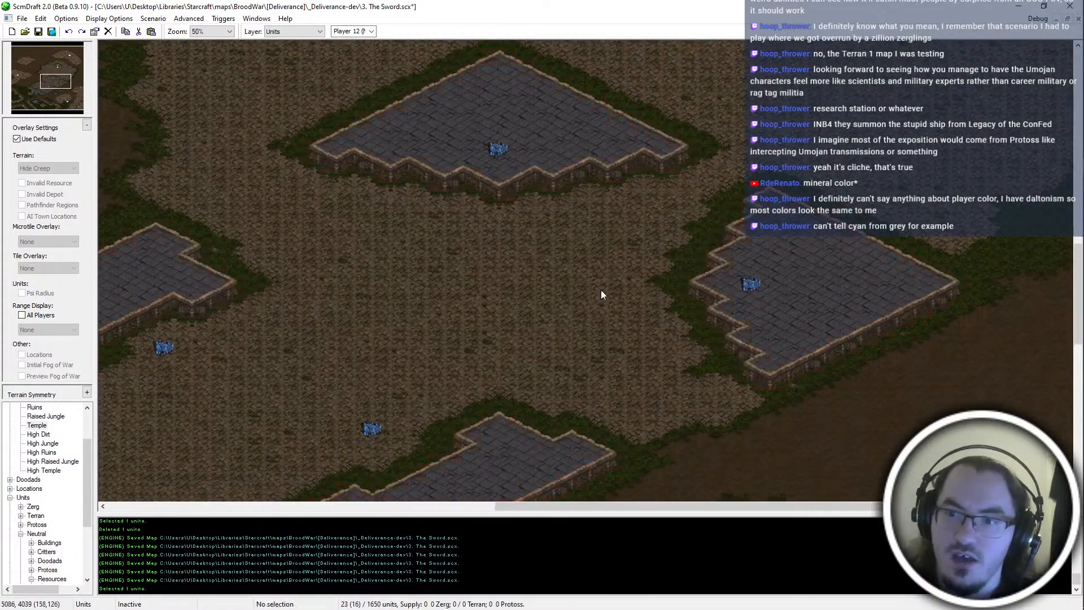
middle_drag(500, 338, 629, 292)
key(ctrl+s)
Examine how the temple platforms and mineral markers are spread across the central ruins and the nearby small platforms
middle_drag(618, 225, 618, 217)
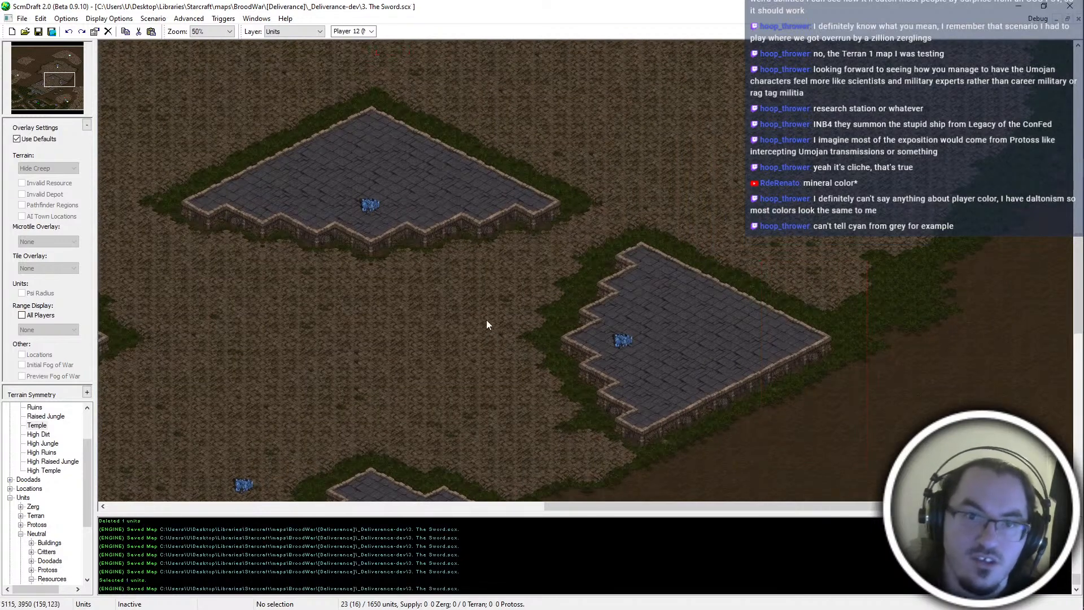
ctrl+scroll(484, 320, down, 1)
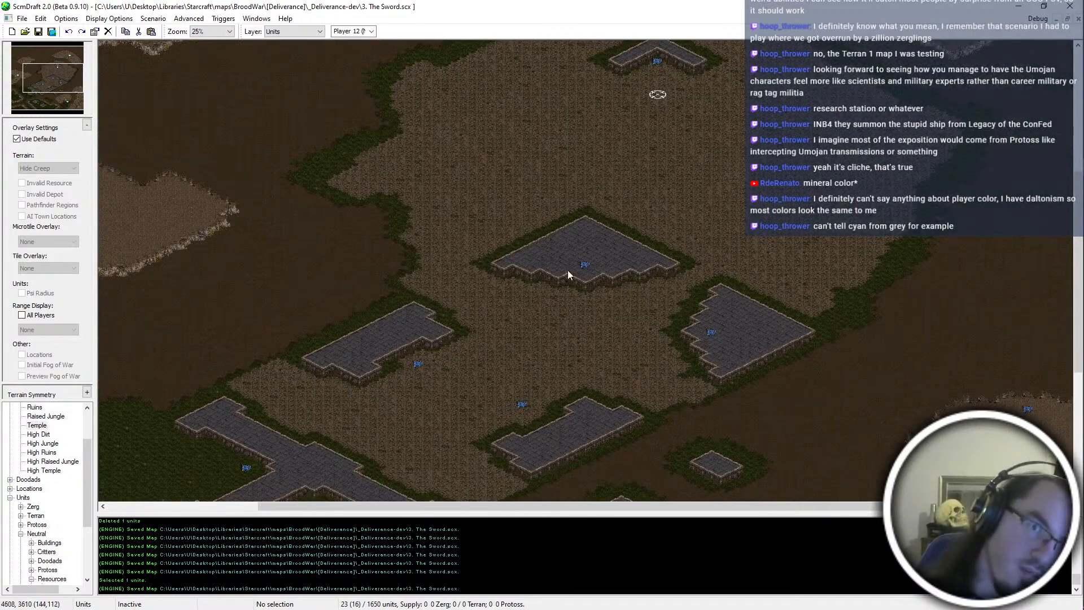
drag(493, 142, 663, 240)
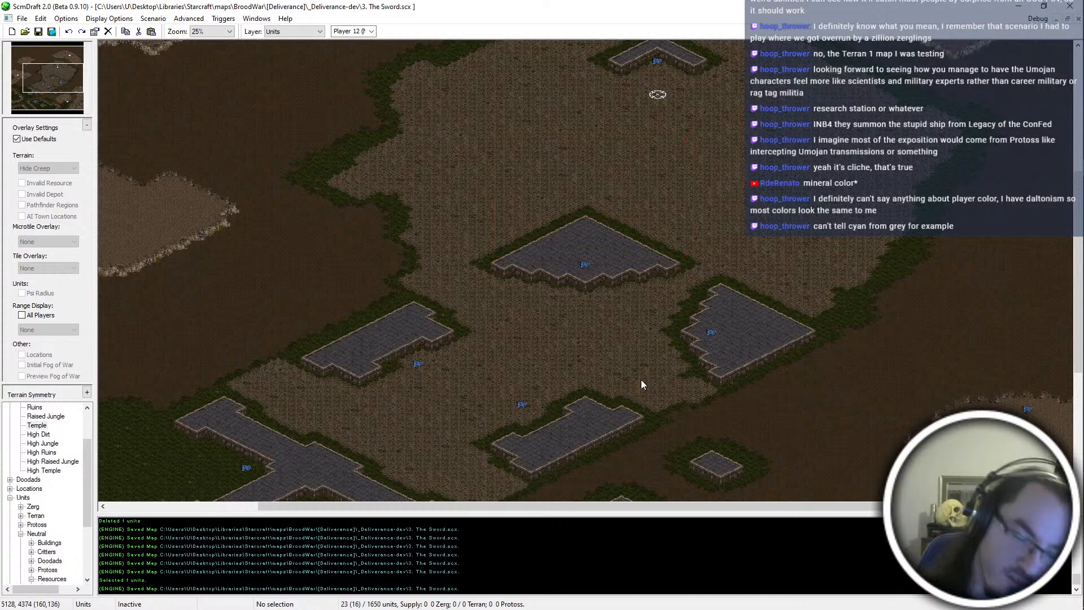
scroll(850, 291, down, 1)
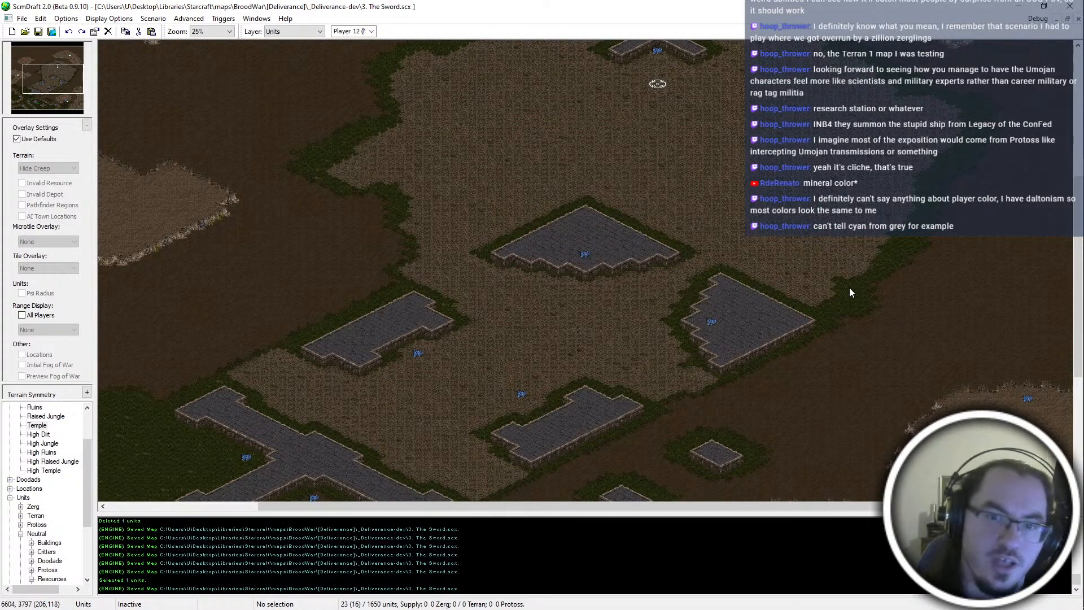
middle_drag(686, 339, 613, 350)
scroll(585, 567, up, 1)
ctrl+scroll(700, 356, up, 1)
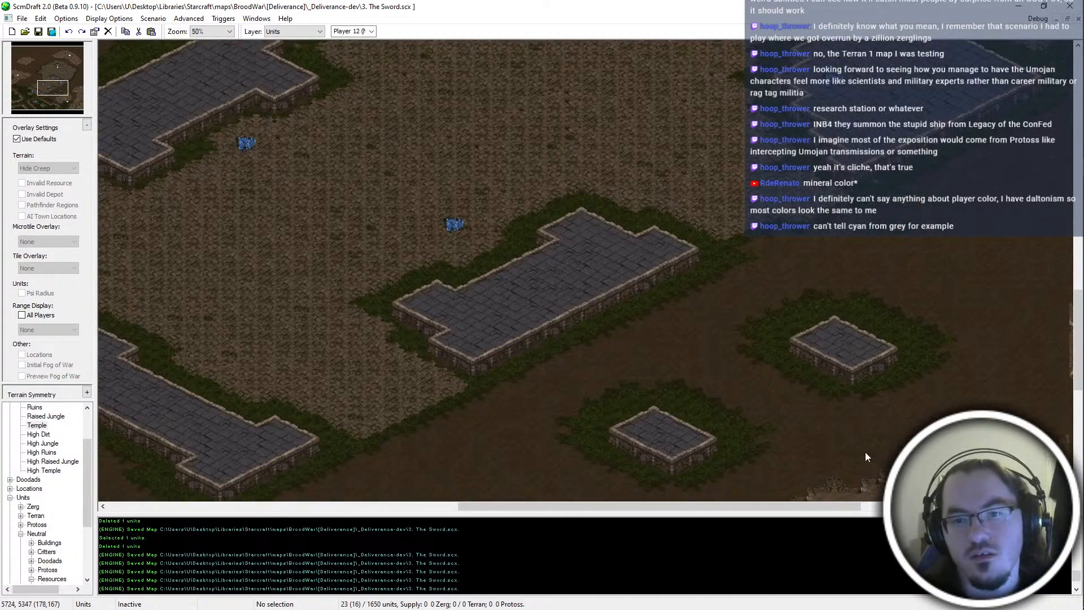
middle_drag(424, 240, 228, 155)
key(ctrl+s)
drag(254, 109, 480, 262)
key(ctrl+s)
click(461, 242)
click(443, 197)
drag(862, 366, 691, 432)
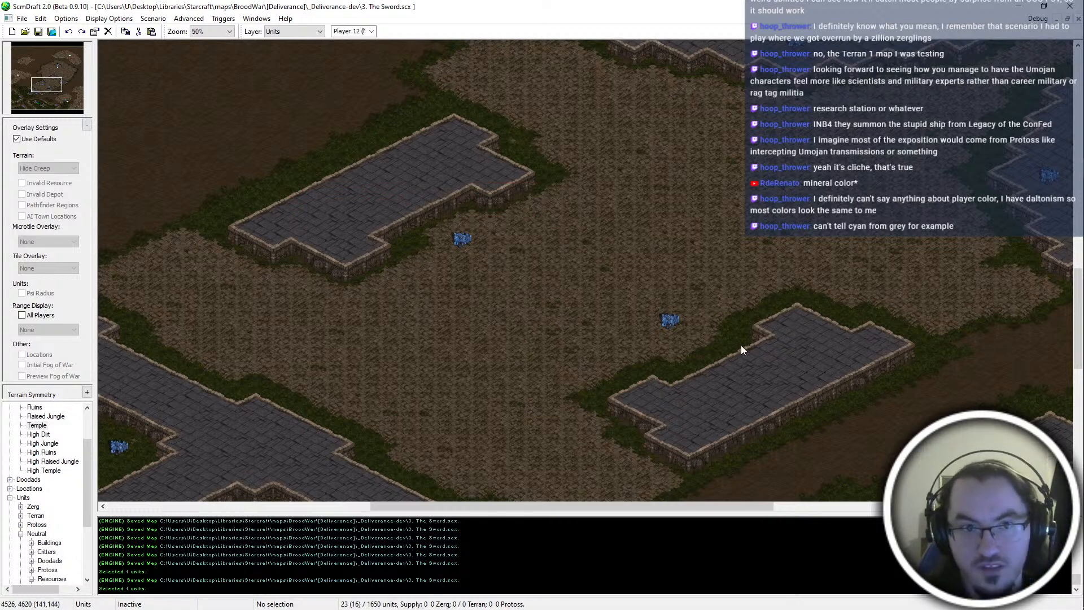
drag(754, 366, 825, 398)
drag(476, 160, 795, 397)
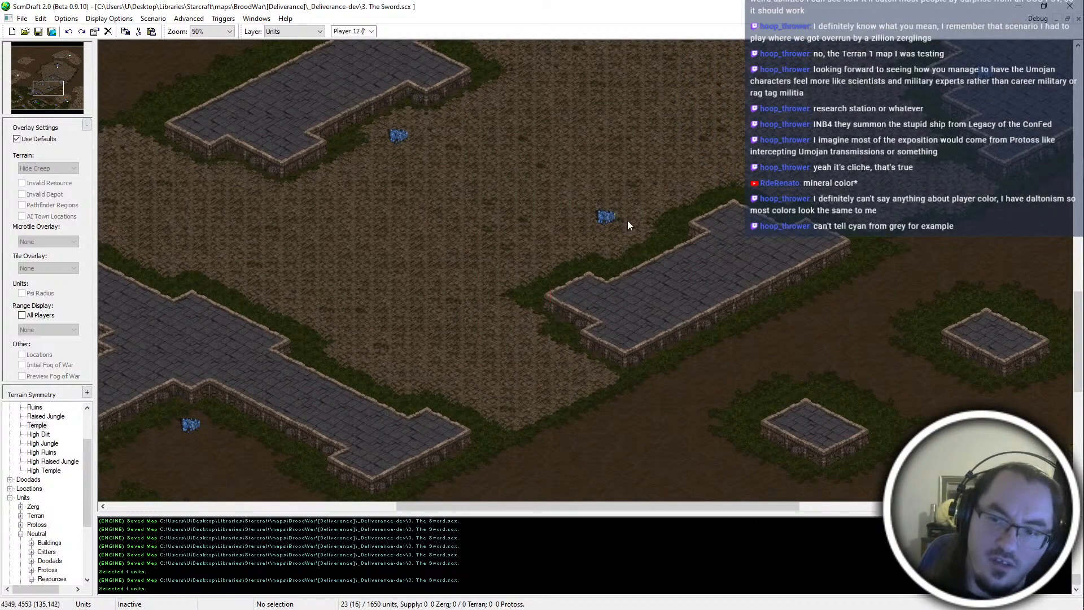
key(Up)
key(Right)
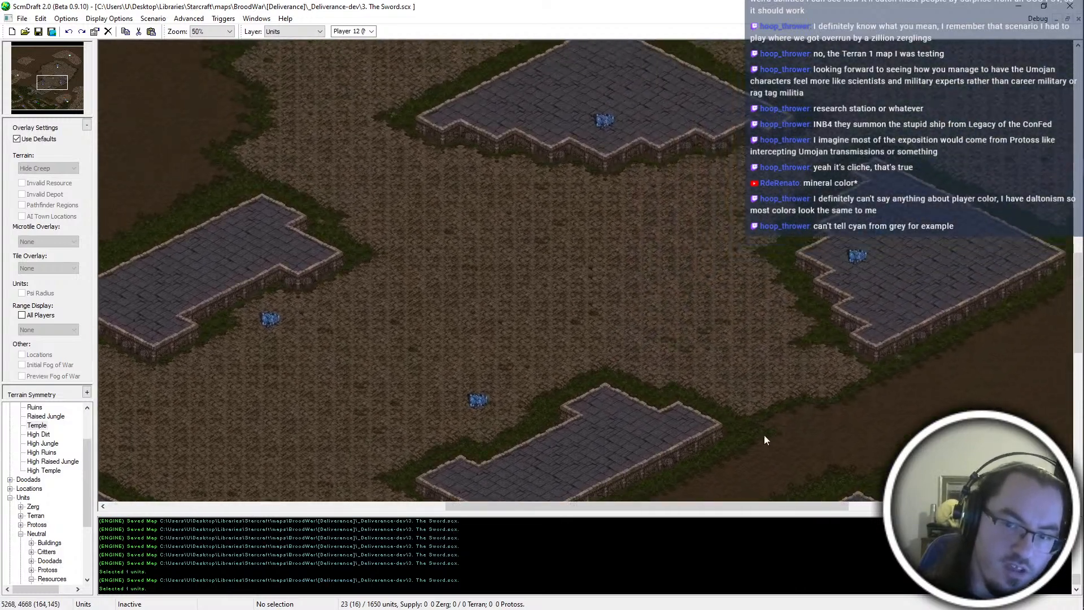
key(Down)
middle_drag(847, 609, 567, 199)
scroll(576, 220, down, 1)
Add two small Temple platforms northwest of the western platform, matching the pair southeast of the central ruins, and save the map
key(t)
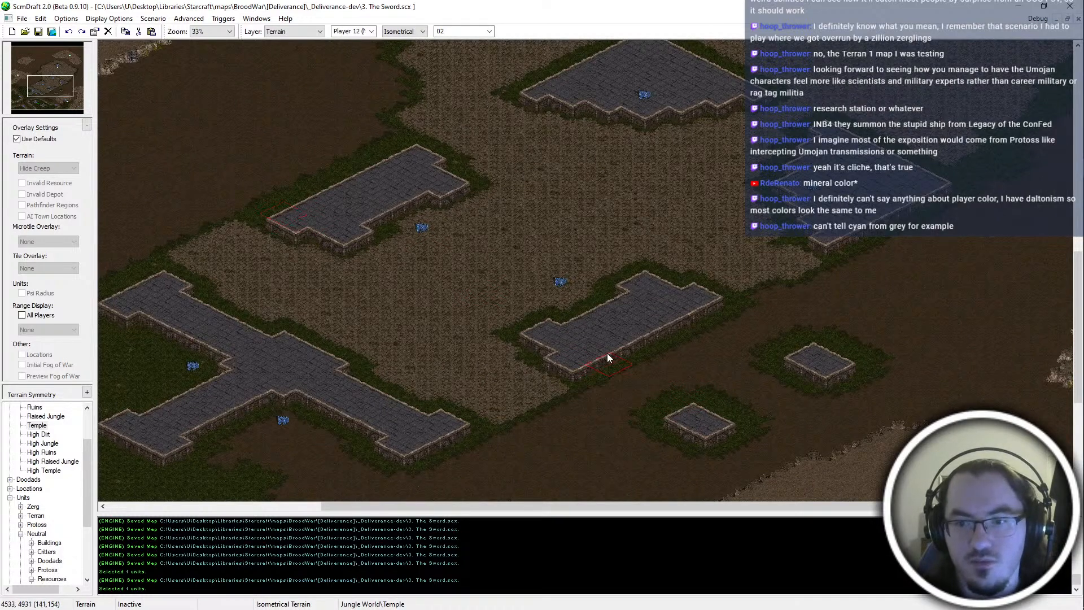
scroll(598, 375, up, 4)
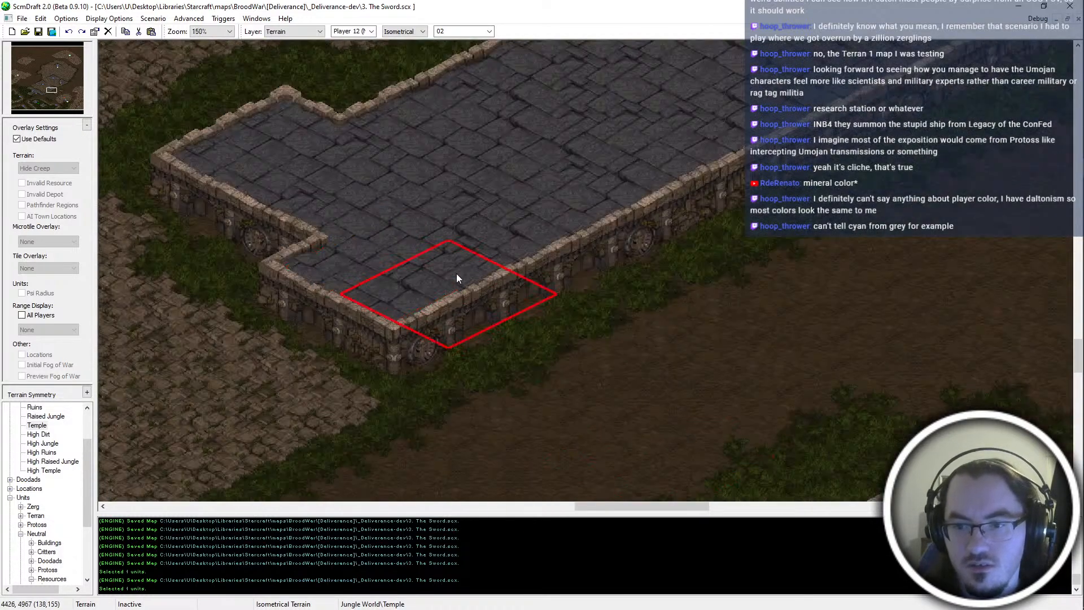
scroll(450, 276, down, 1)
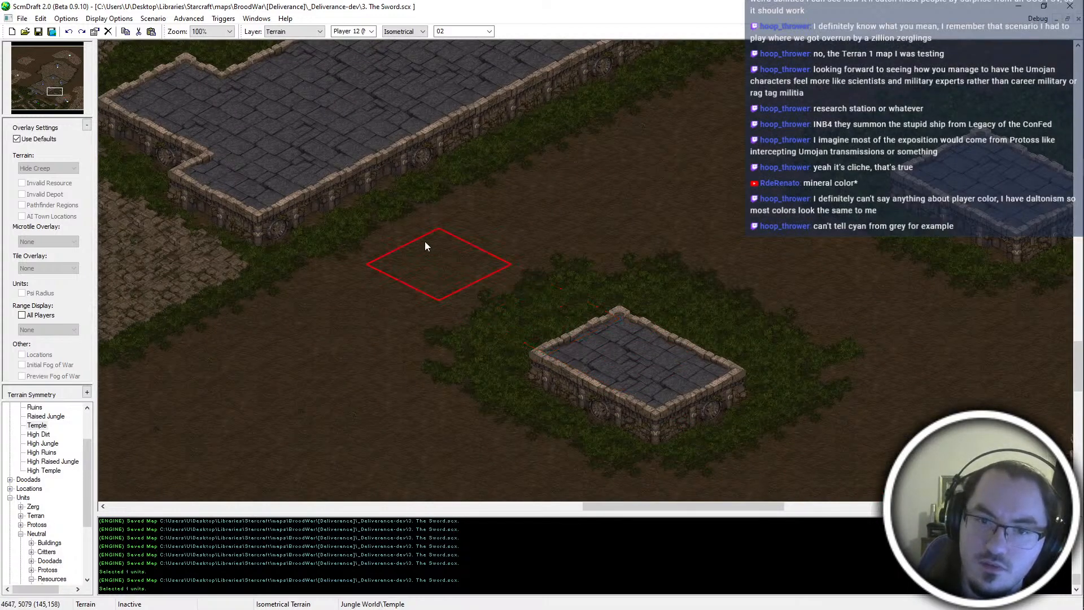
mouse_move(328, 193)
middle_down()
mouse_move(330, 90)
mouse_move(75, 89)
mouse_move(508, 255)
middle_up()
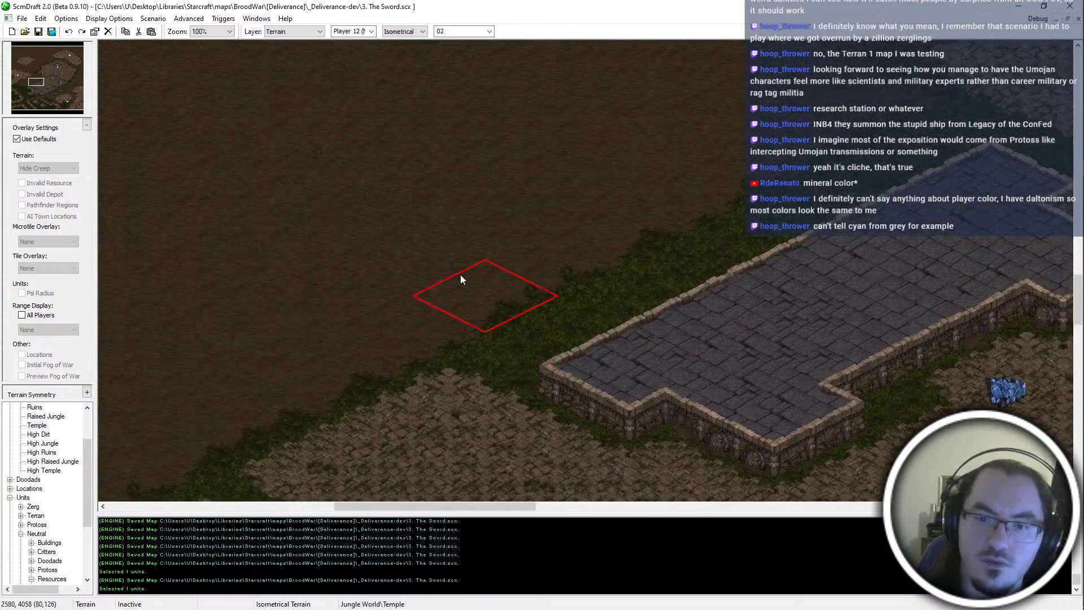
click(263, 176)
middle_drag(803, 54, 617, 223)
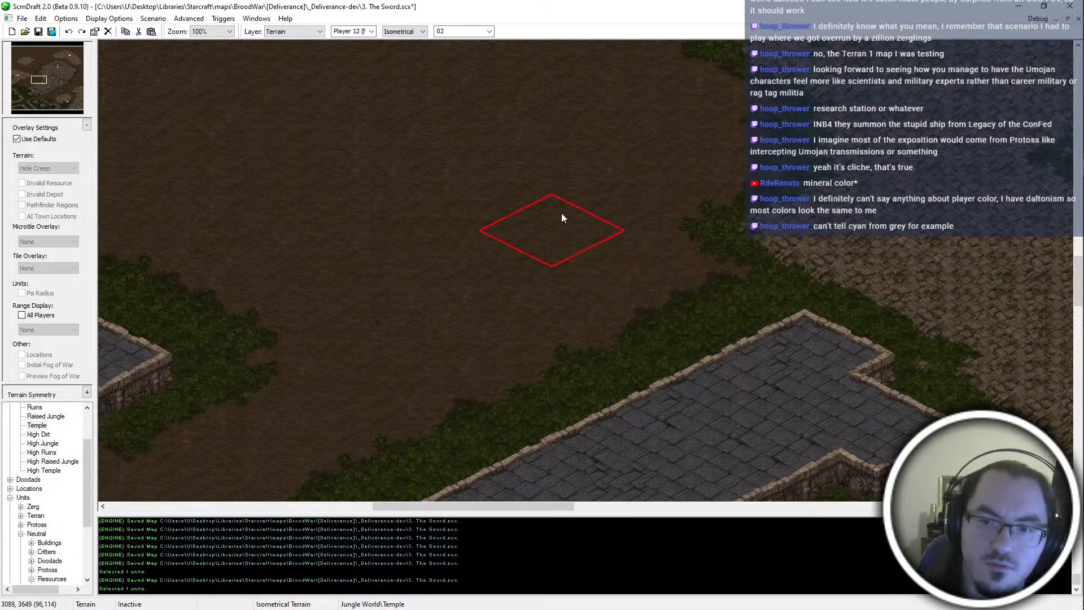
scroll(453, 158, down, 3)
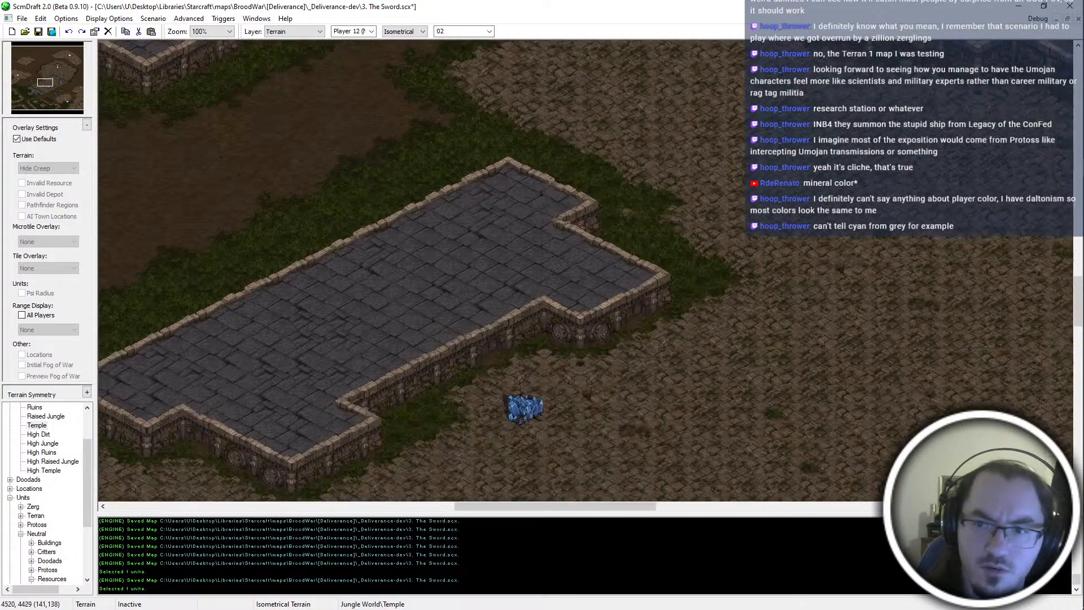
scroll(759, 305, up, 2)
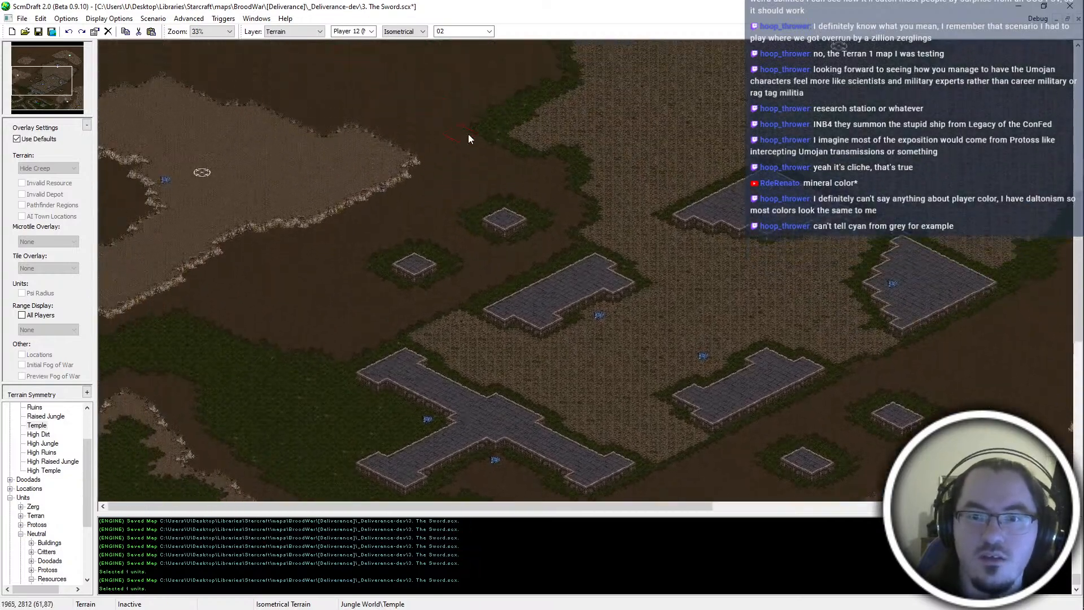
click(526, 263)
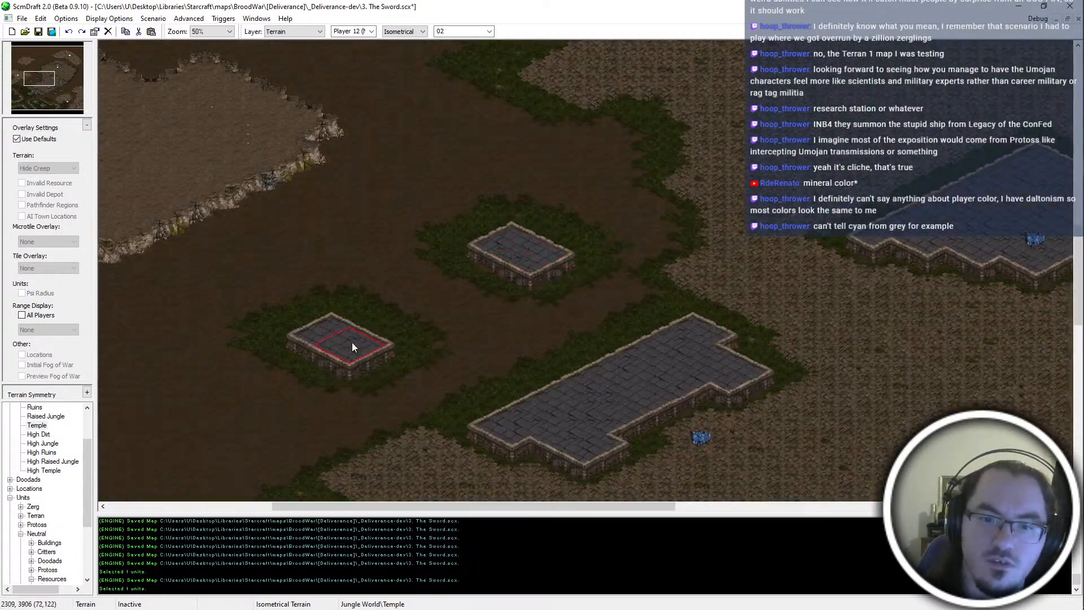
scroll(479, 243, down, 1)
key(ctrl+s)
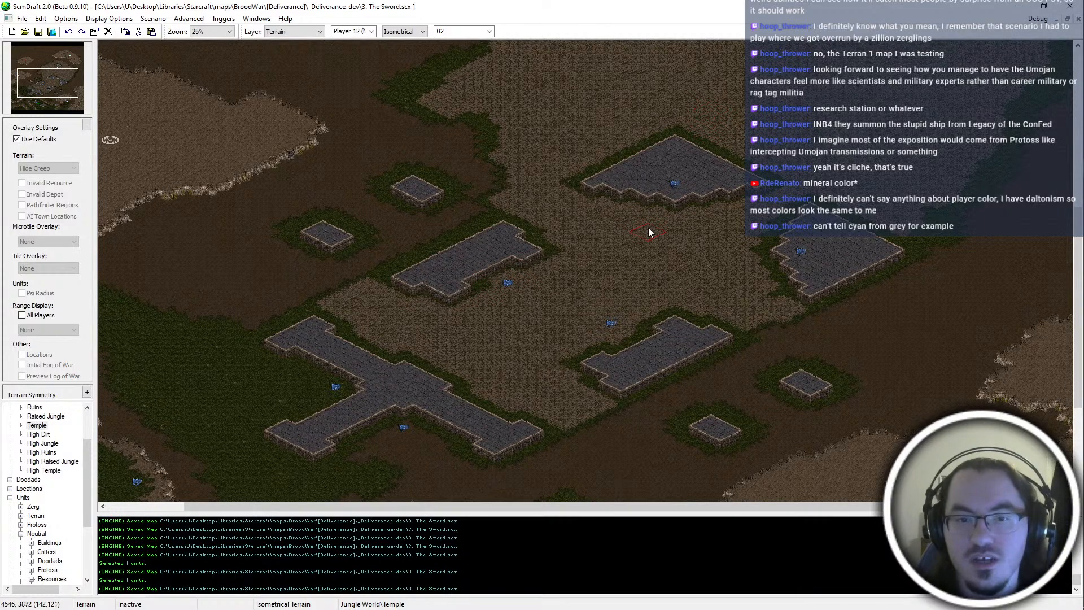
Undo the last enlargements of the two small northwestern platforms, re-extend both toward the northwest with Temple terrain, and save the map
scroll(478, 256, up, 2)
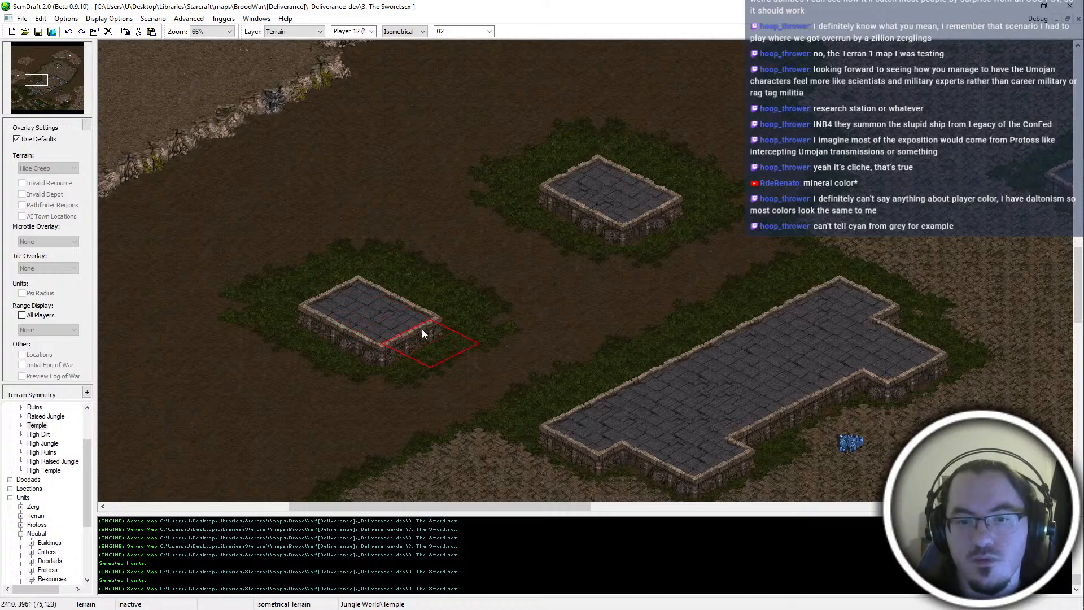
key(ctrl+z)
key(ctrl+z)
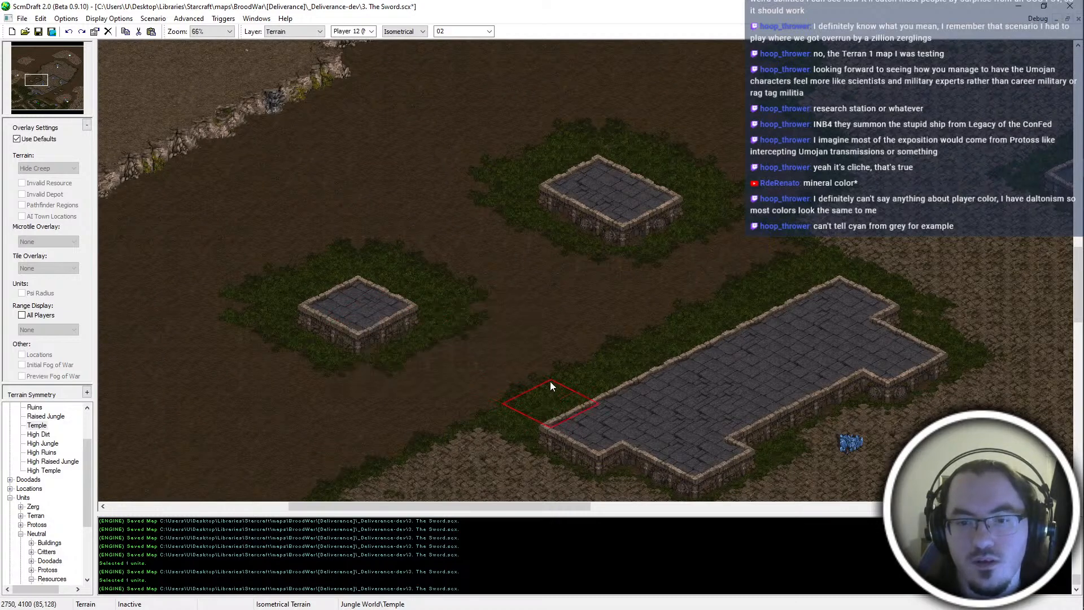
click(331, 273)
click(575, 173)
key(ctrl+s)
ctrl+scroll(510, 210, down, 2)
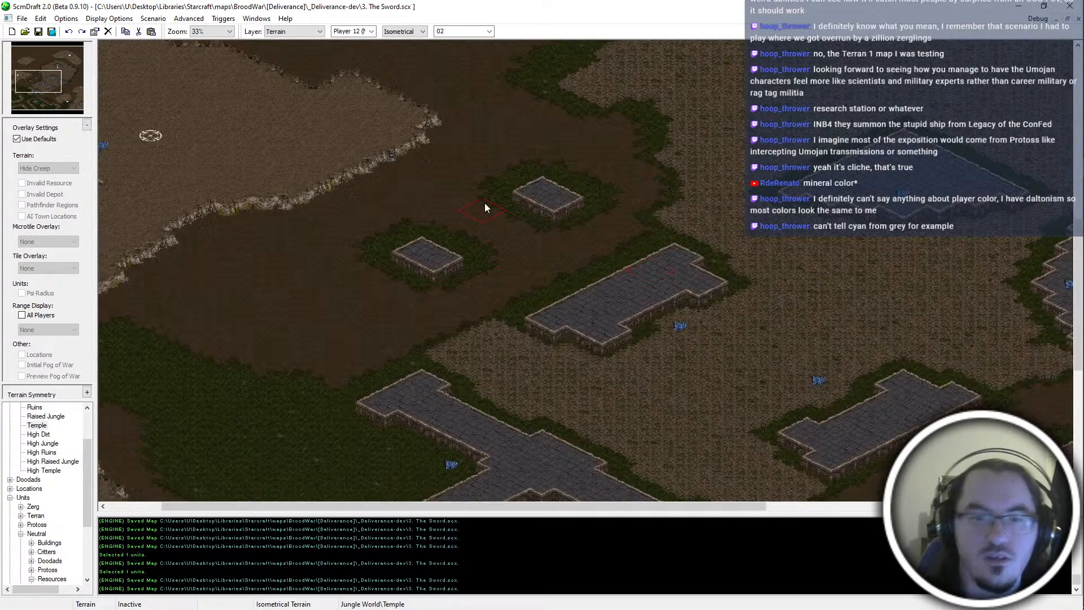
Examine the terrain layout from the western dirt plateau across to the northern and eastern temple platforms
middle_drag(431, 397, 433, 194)
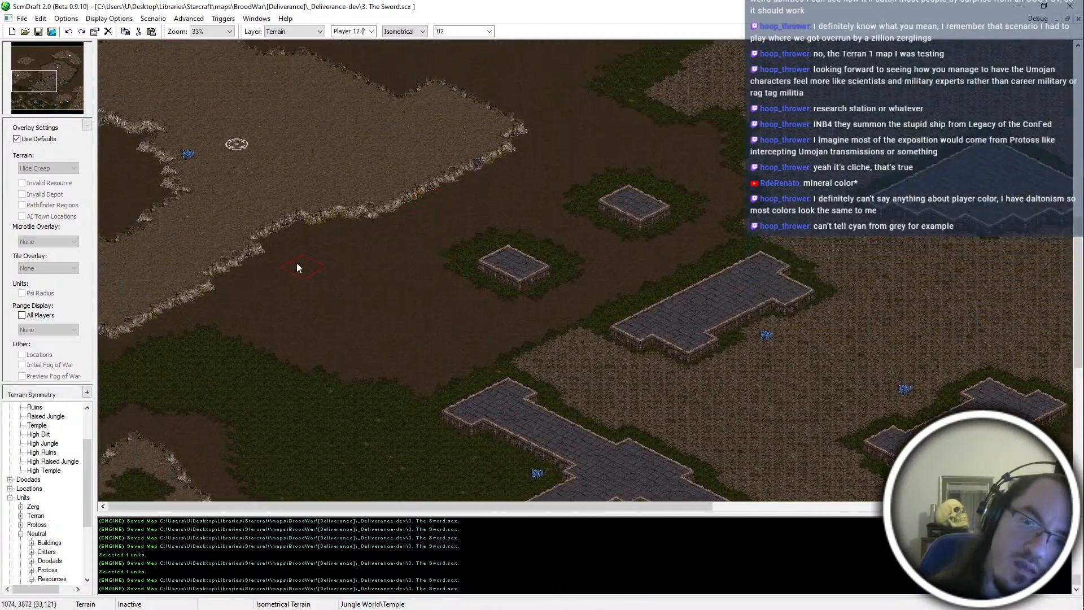
middle_drag(333, 258, 441, 228)
ctrl+scroll(442, 228, down, 1)
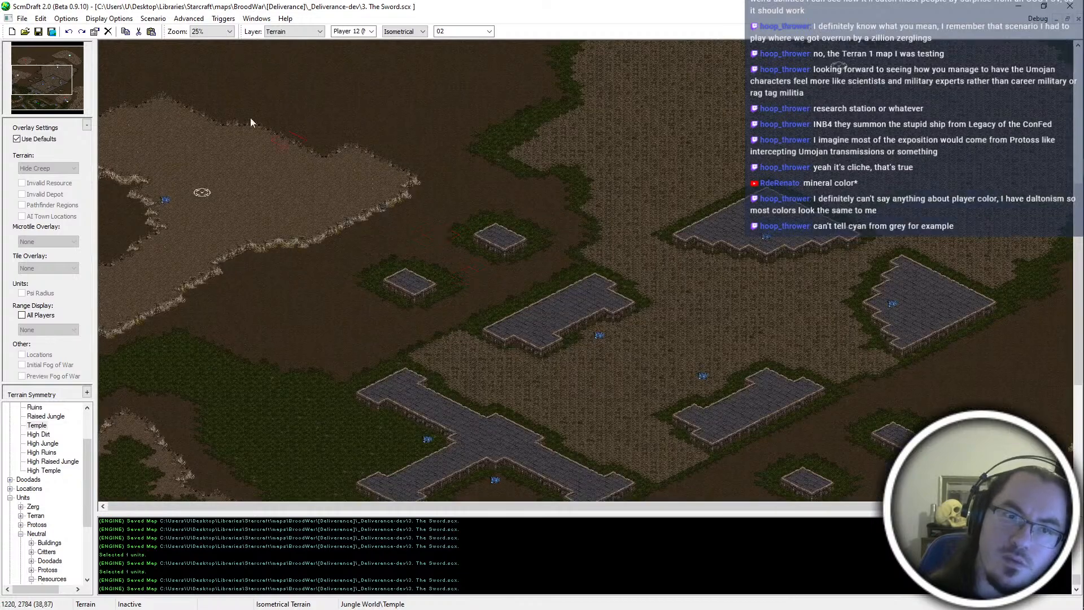
click(21, 79)
drag(20, 79, 76, 78)
ctrl+scroll(652, 303, up, 2)
middle_drag(669, 353, 807, 370)
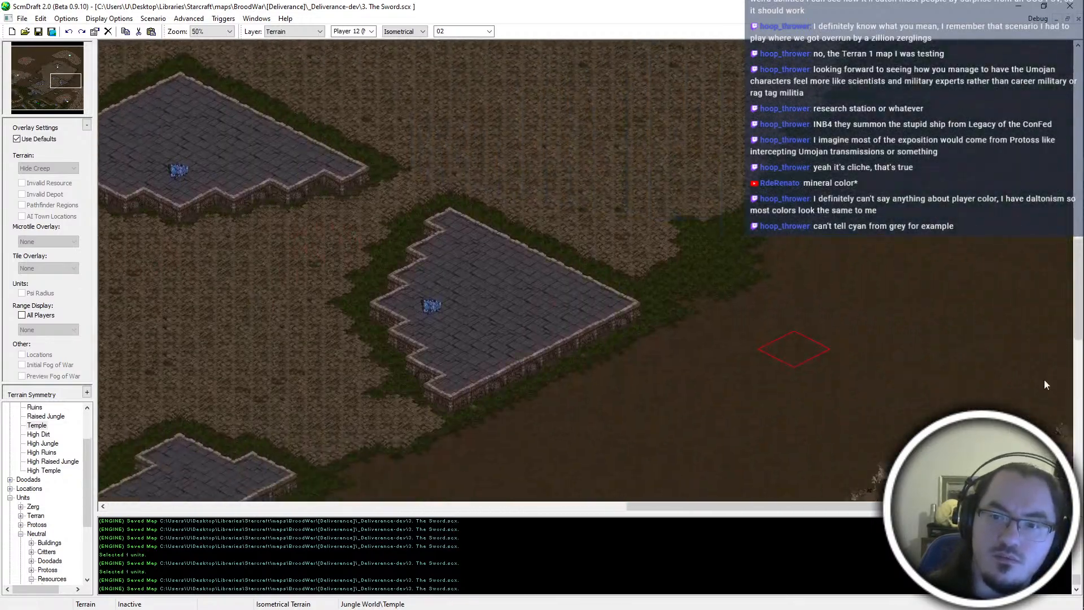
middle_drag(547, 310, 267, 192)
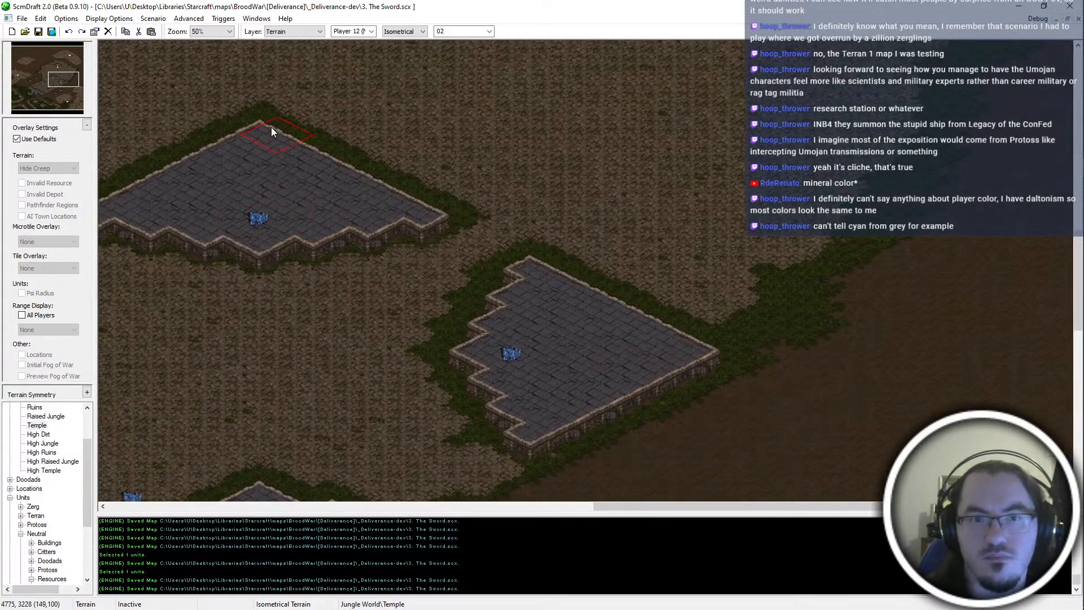
Try extending the northern platform's top tip with Temple terrain, and undo the extension
drag(241, 133, 279, 130)
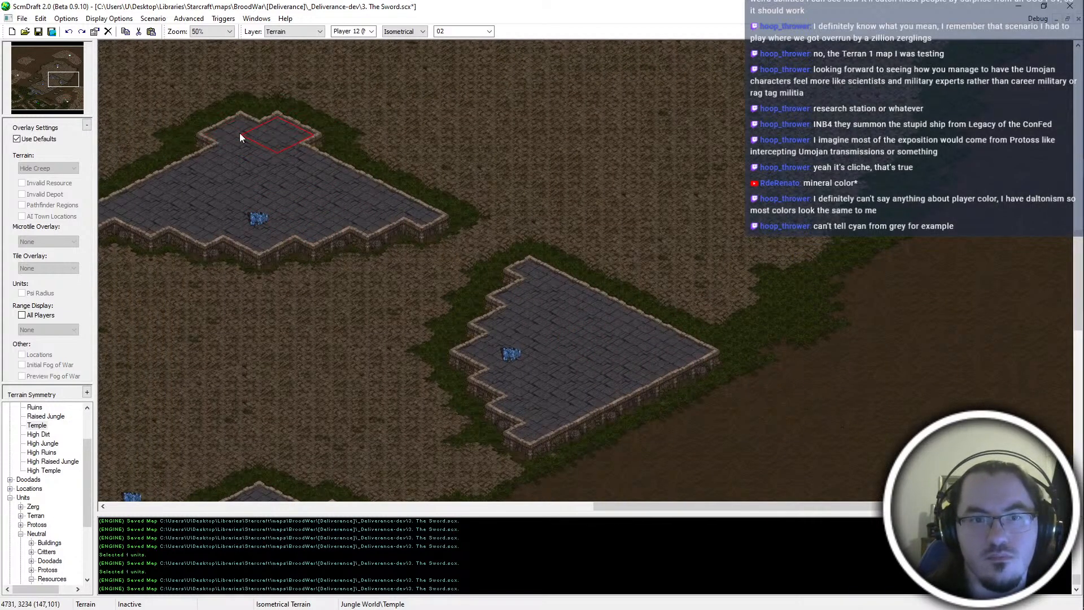
click(224, 140)
key(ctrl+z)
key(ctrl+z)
key(ctrl+z)
Try widening the northern platform's top tip and the eastern platform's outer corner with Temple terrain, and undo these additions
mouse_move(221, 139)
mouse_down()
mouse_move(294, 144)
mouse_move(270, 138)
mouse_up()
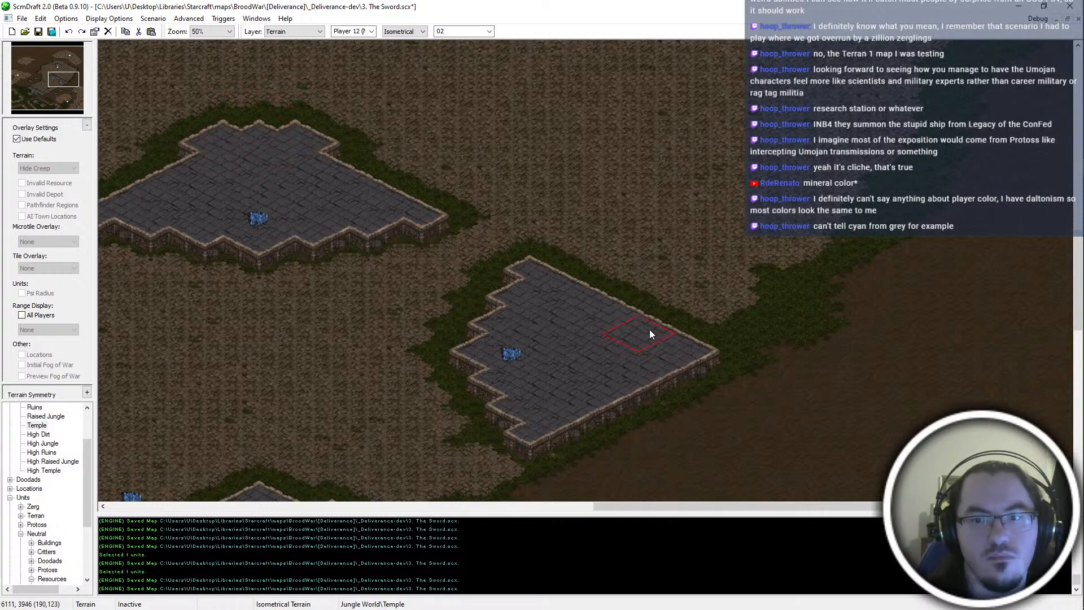
click(669, 331)
click(673, 363)
middle_drag(617, 353, 632, 368)
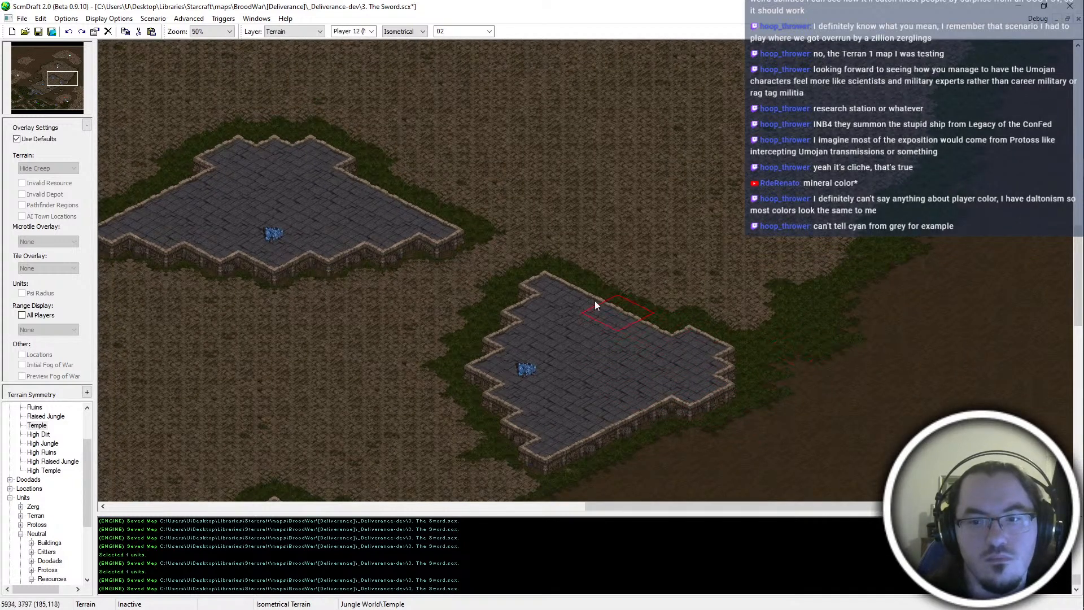
key(ctrl+z)
key(ctrl+z)
key(ctrl+z)
key(ctrl+z)
key(ctrl+z)
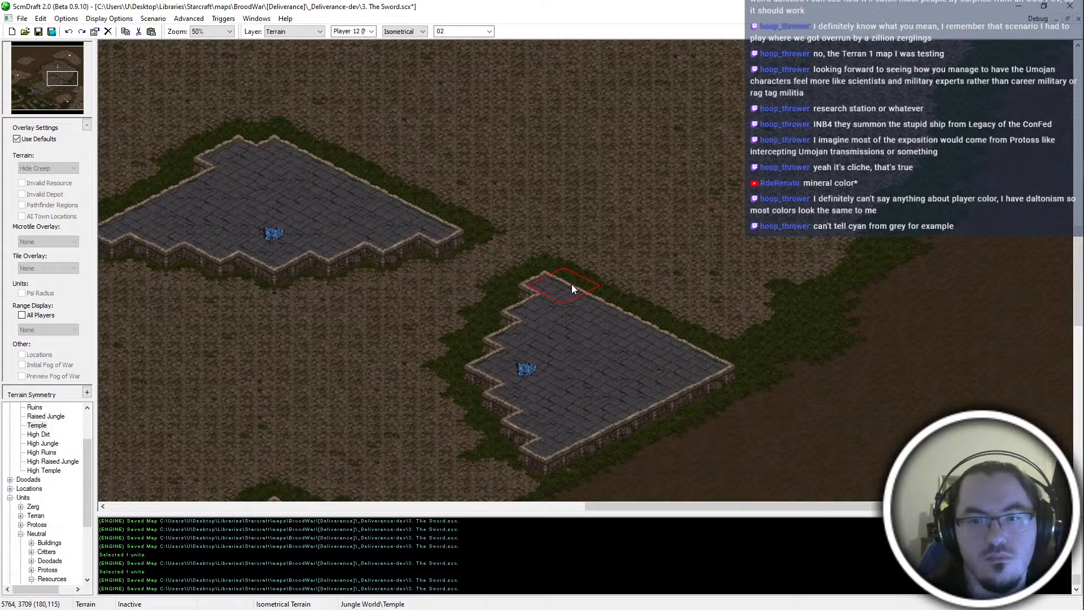
Extend the outer corners of the northern and eastern platforms with single Temple steps
click(443, 219)
middle_drag(619, 282, 459, 226)
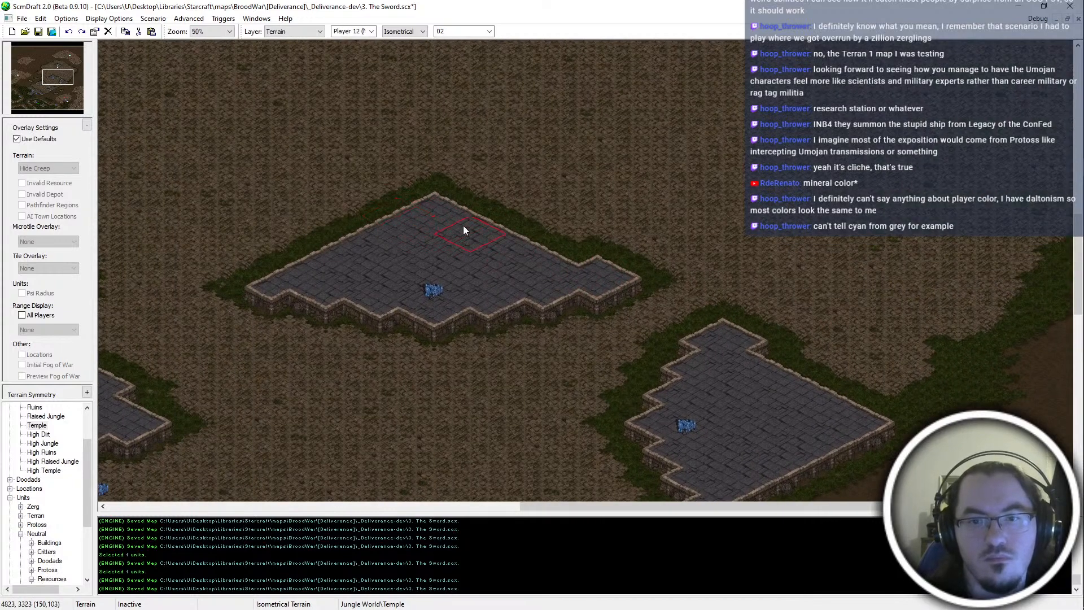
click(460, 203)
click(871, 408)
middle_drag(743, 496, 711, 451)
click(702, 438)
click(243, 216)
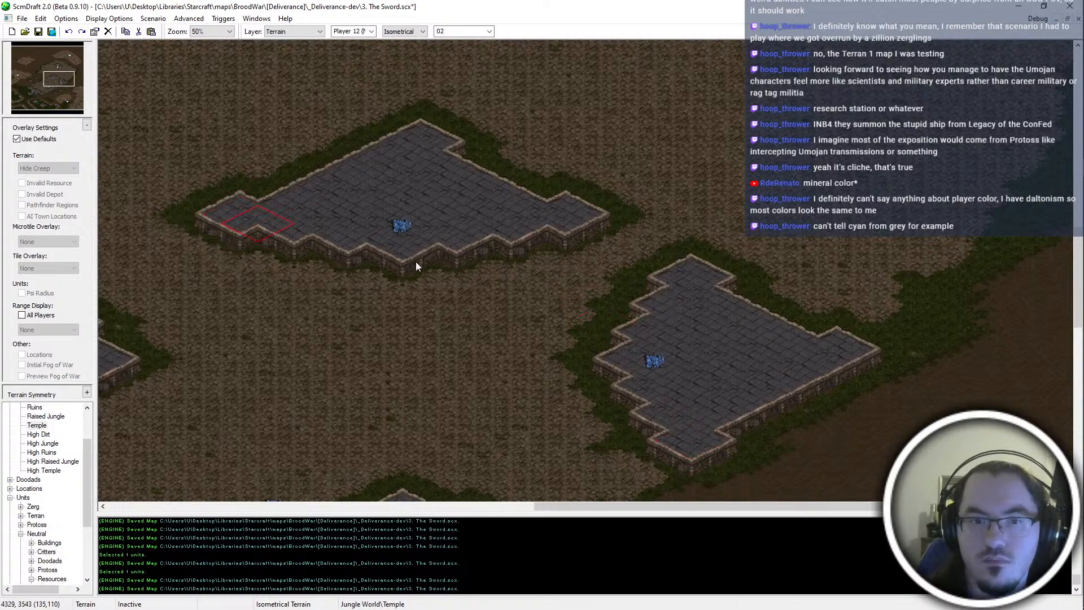
Widen the northern platform's top tip and the eastern platform's outer corner with more Temple terrain, and save the map
middle_drag(584, 376, 632, 345)
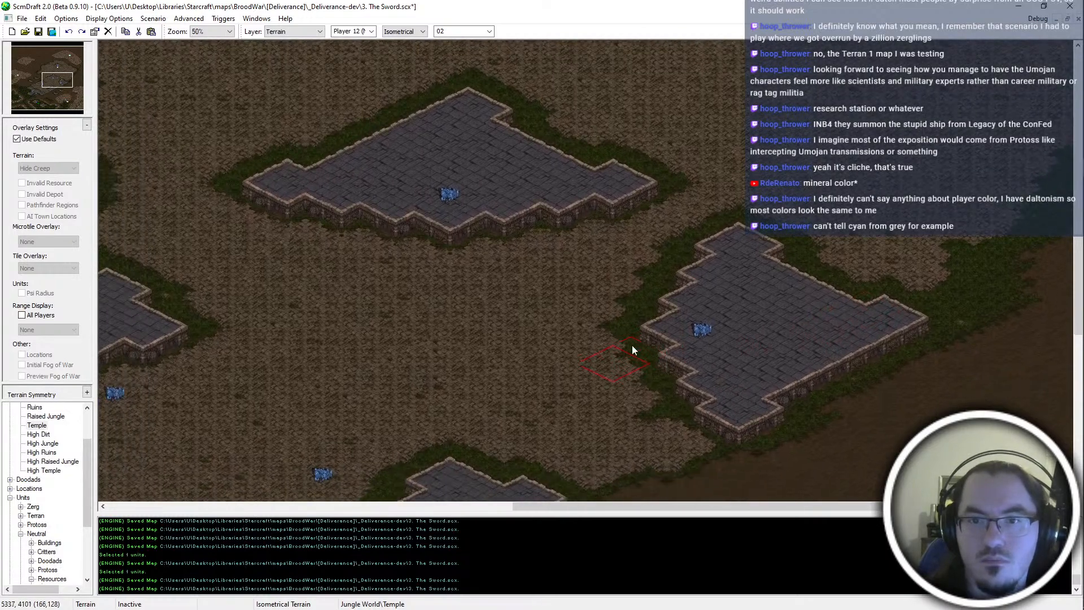
click(885, 338)
click(449, 112)
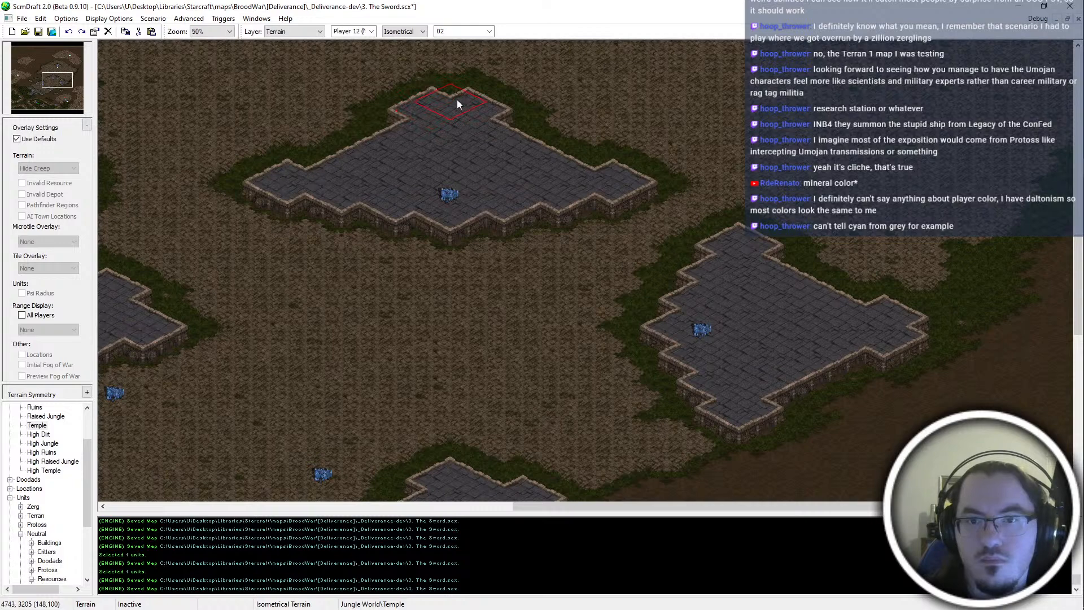
click(899, 324)
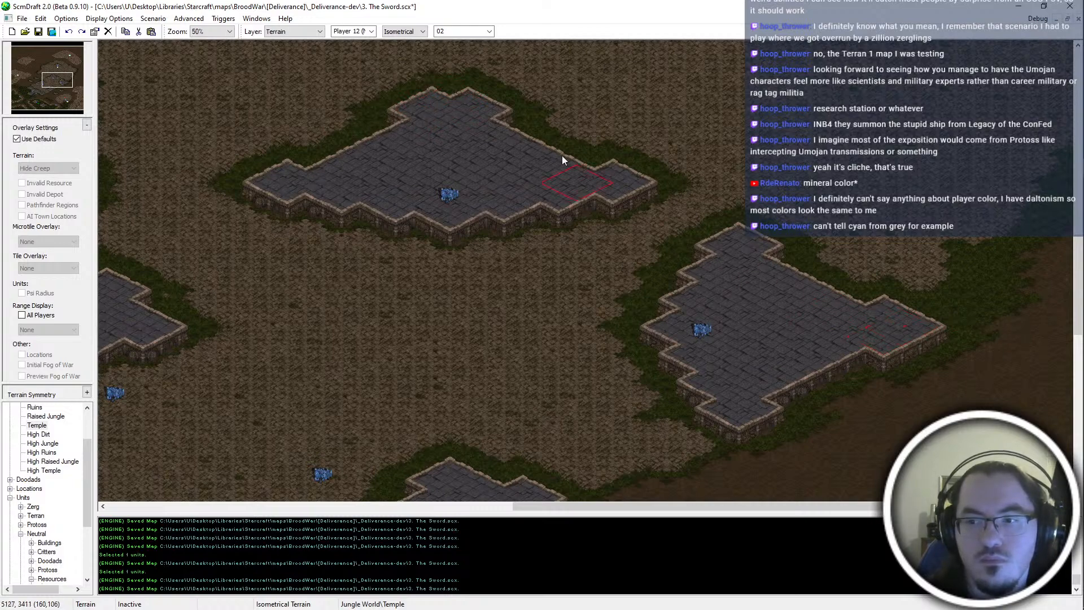
ctrl+scroll(698, 182, down, 2)
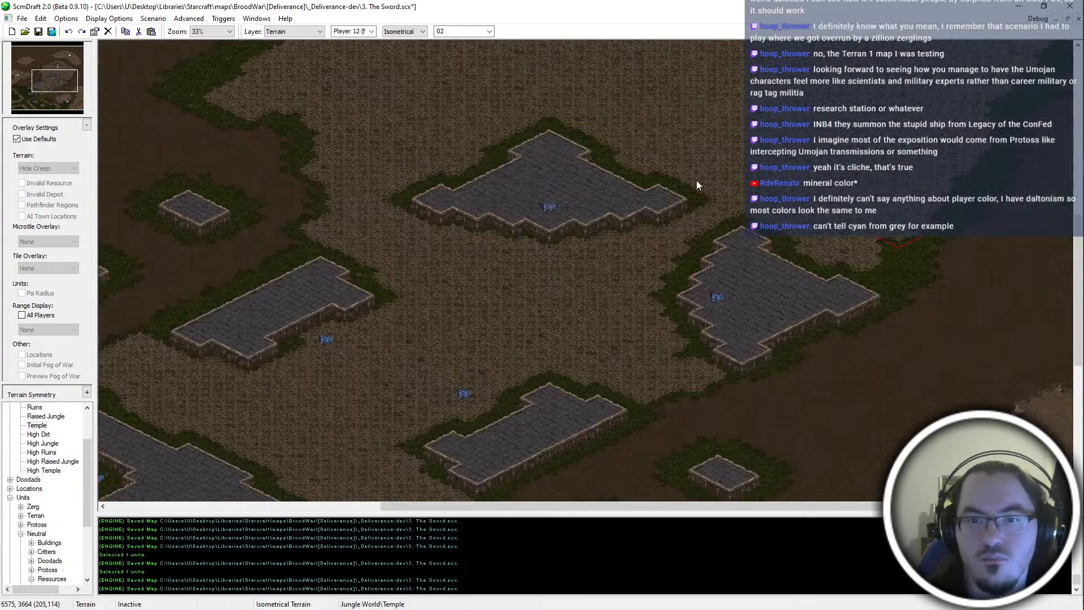
key(ctrl+s)
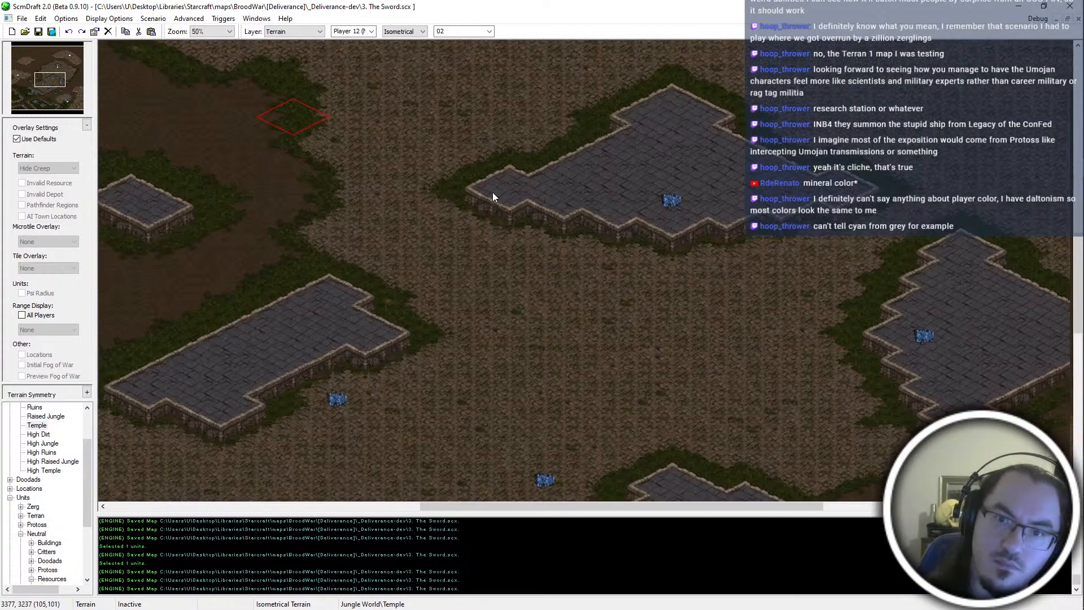
Try trimming the northern platform's western corner with Ruins terrain, then undo this and the corner extensions on both platforms
ctrl+scroll(492, 195, up, 3)
mouse_move(627, 218)
middle_down()
mouse_move(639, 229)
mouse_move(615, 297)
middle_up()
right_click(423, 188)
click(455, 222)
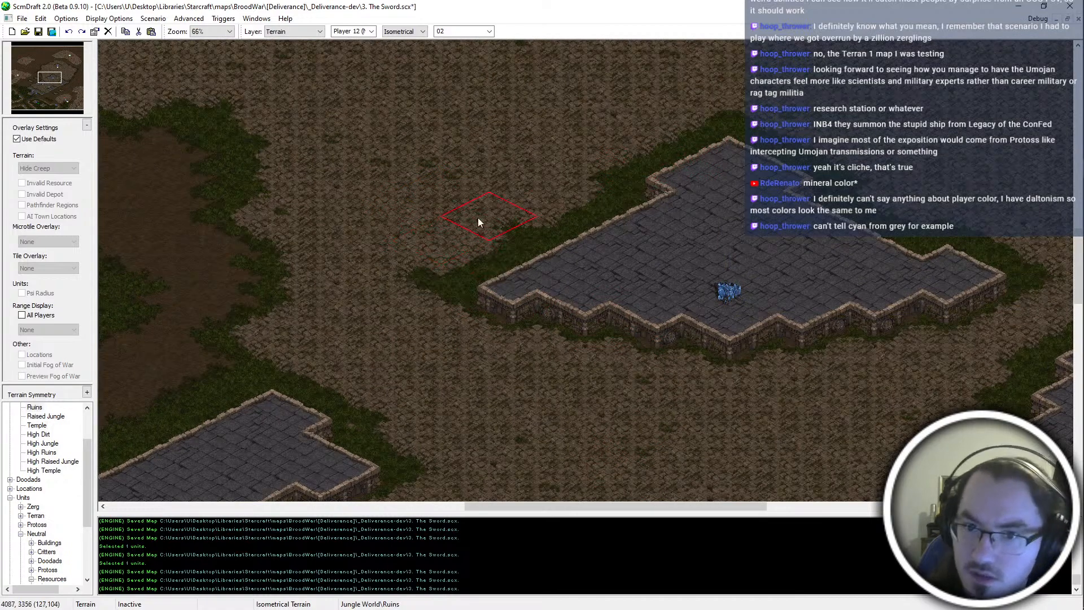
ctrl+scroll(517, 200, down, 3)
key(ctrl+z)
key(ctrl+z)
key(ctrl+z)
key(ctrl+z)
key(ctrl+z)
key(ctrl+z)
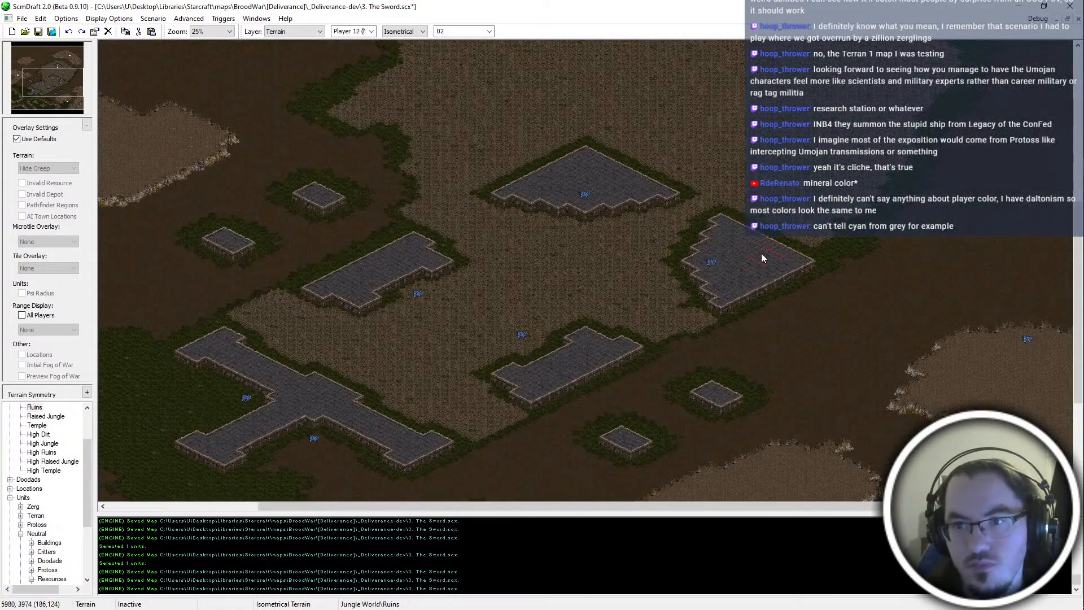
Check the outlines of the northern and eastern platforms with the Temple brush, and save the map
ctrl+scroll(594, 112, up, 2)
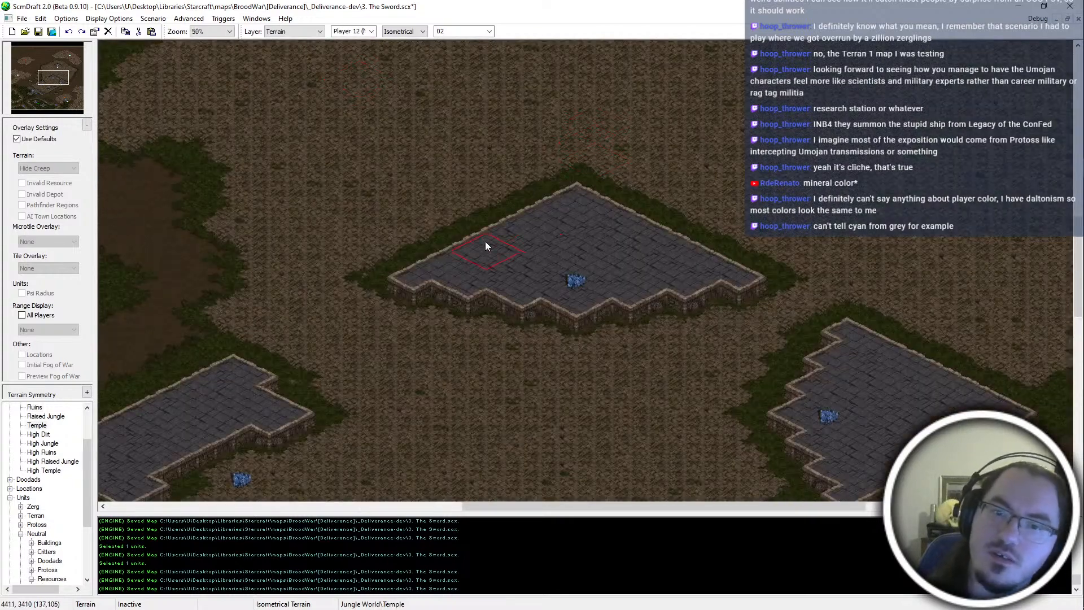
mouse_move(466, 323)
middle_down()
mouse_move(481, 298)
mouse_move(477, 307)
middle_up()
click(487, 231)
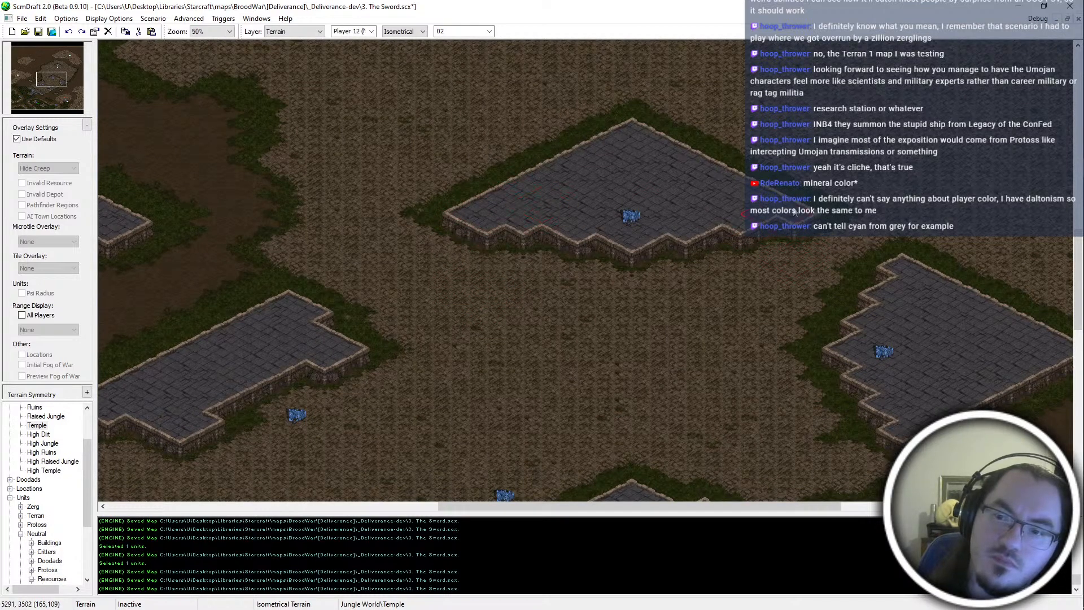
click(903, 277)
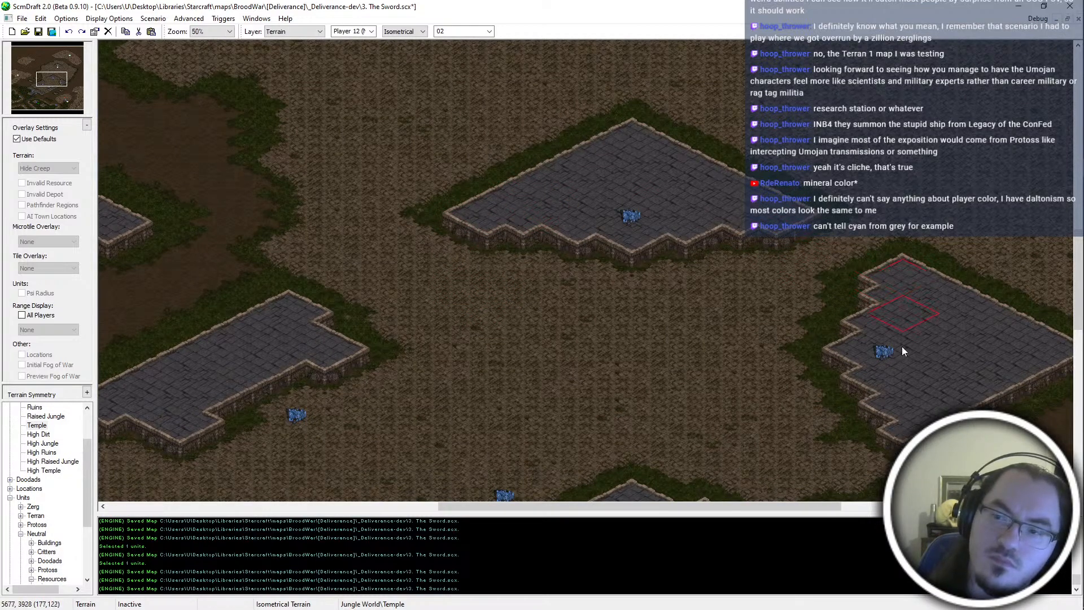
click(907, 415)
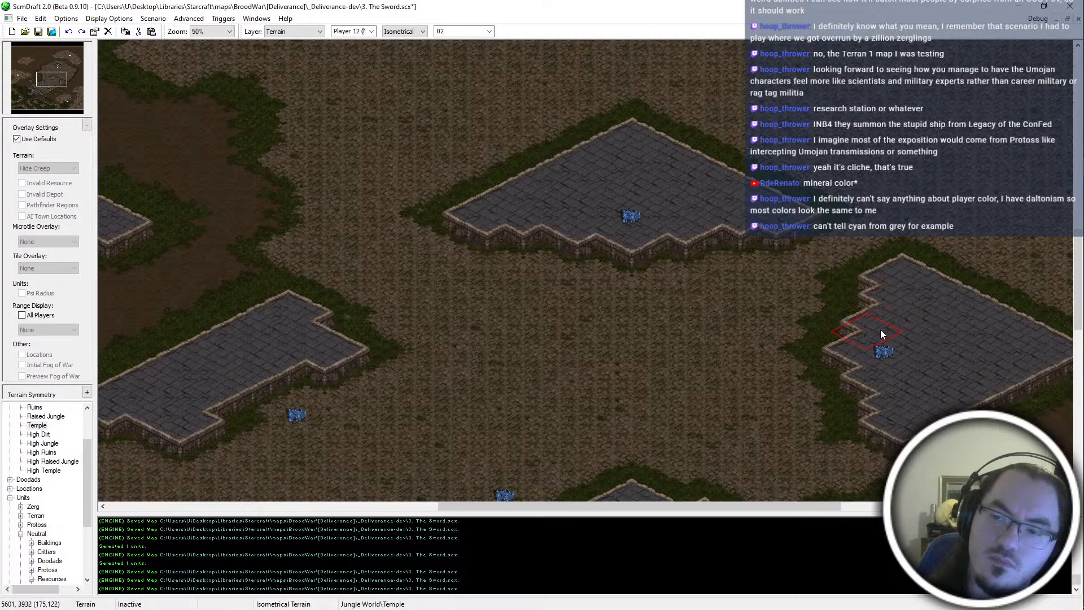
scroll(605, 327, down, 1)
key(ctrl+s)
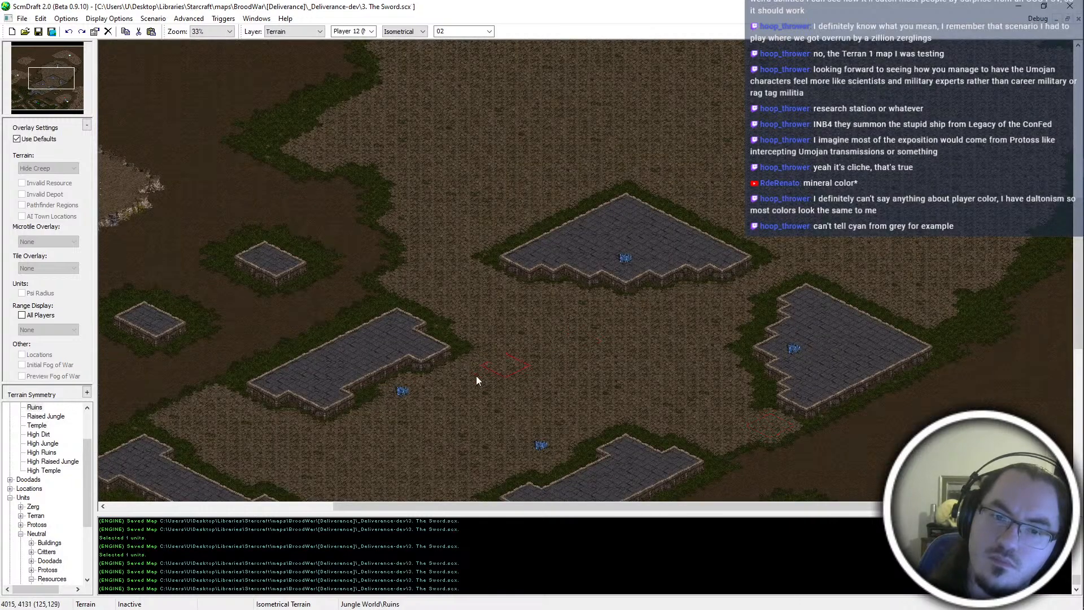
Touch up the ground at the mineral field beside the western platform with Ruins terrain, and save the map
click(398, 392)
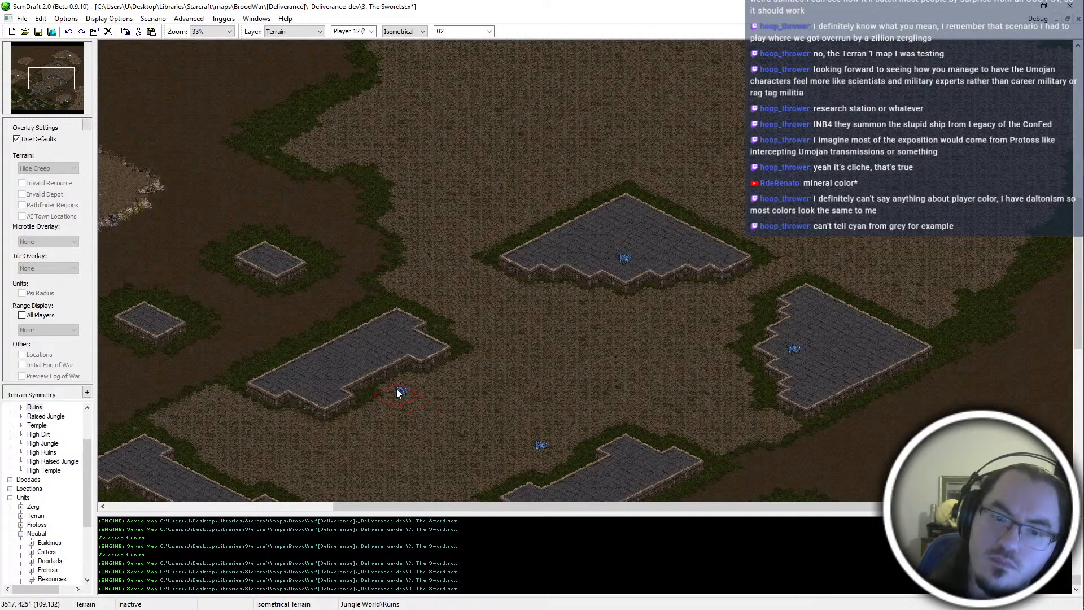
right_click(366, 332)
middle_drag(653, 458, 332, 337)
key(ctrl+s)
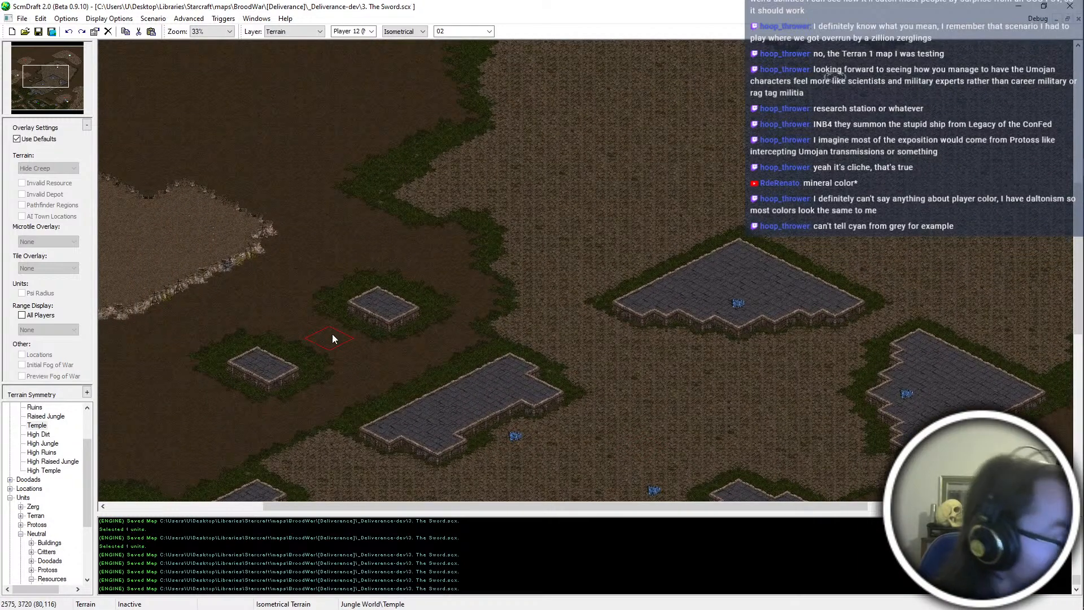
Examine the northwestern dirt plateaus and the northern ruins area around the start location
middle_drag(611, 316, 138, 60)
ctrl+scroll(303, 171, down, 1)
drag(49, 70, 19, 66)
key(Up)
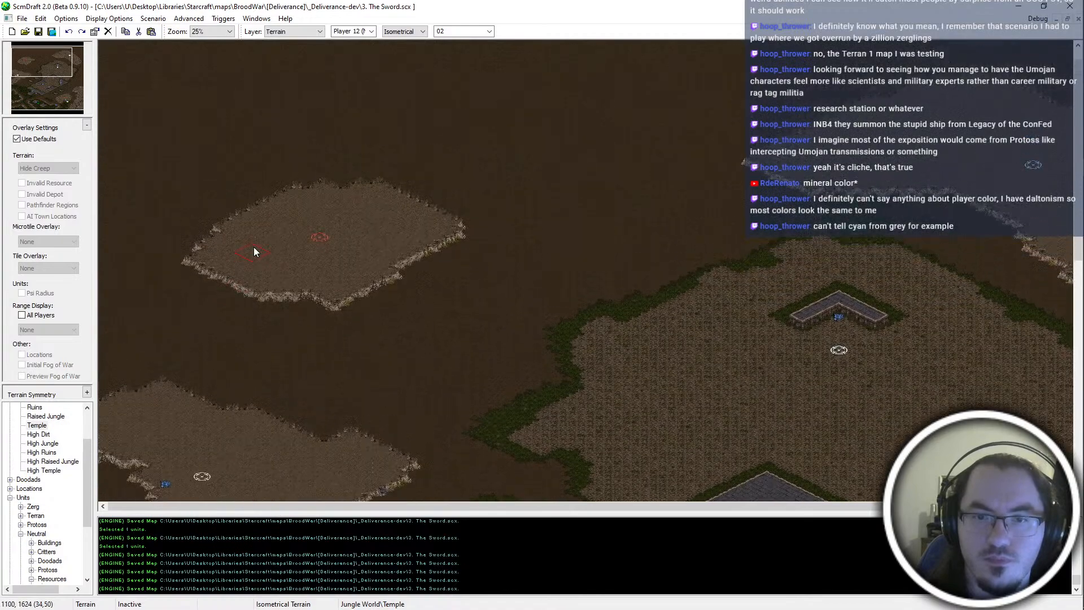
key(Right)
key(Right)
ctrl+scroll(903, 192, up, 1)
key(Right)
key(Up)
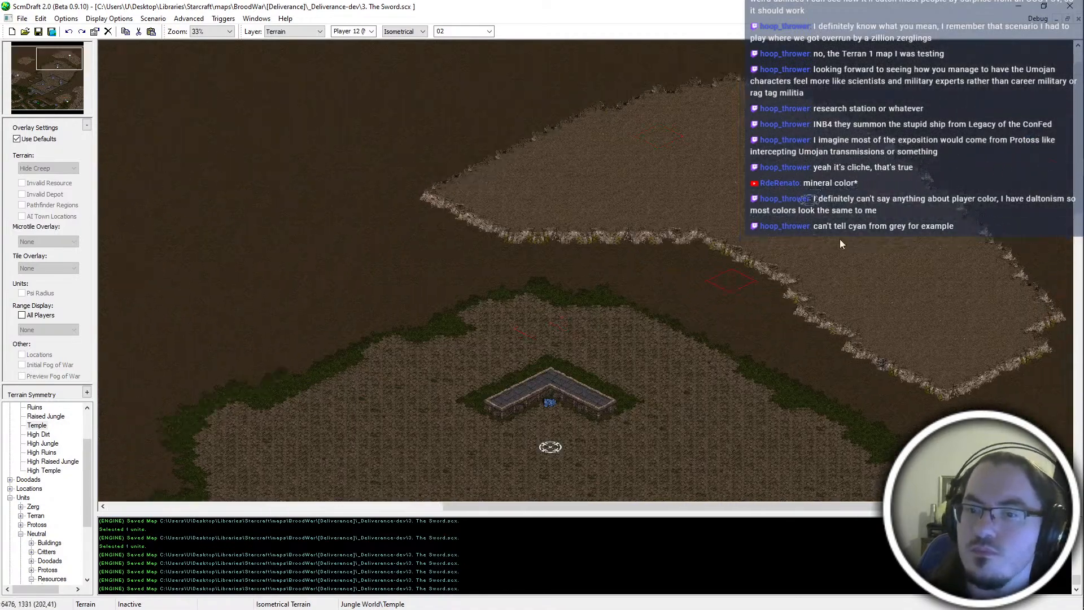
Try extending the southern edge of the northern High Dirt plateau, and undo it
middle_click(672, 244)
click(629, 289)
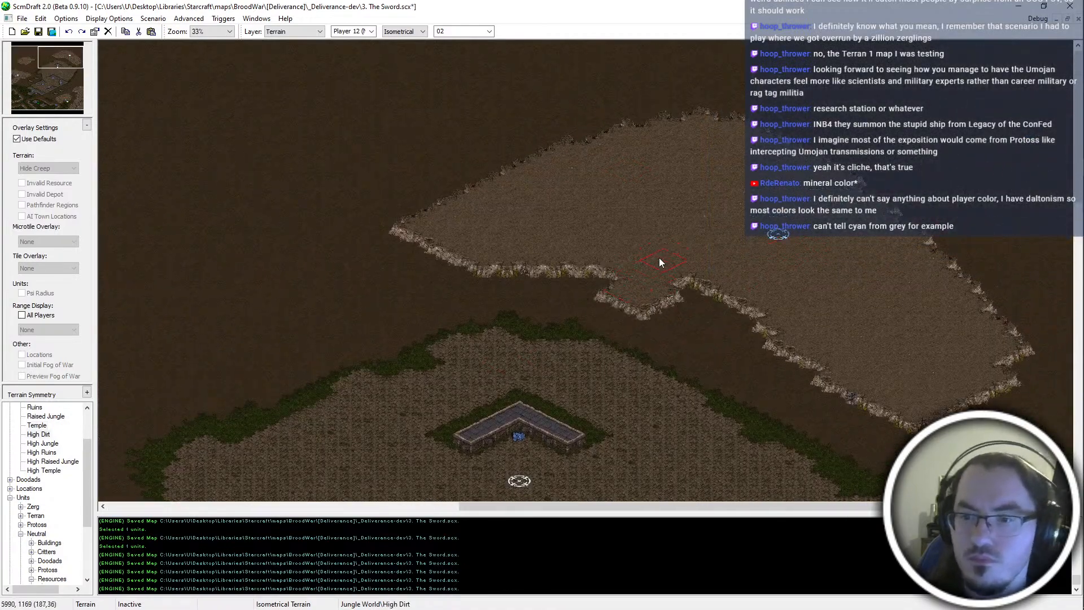
key(ctrl+z)
Place a single Temple block southwest of the small northern chevron platform
key(Down)
key(Down)
key(Left)
middle_click(442, 404)
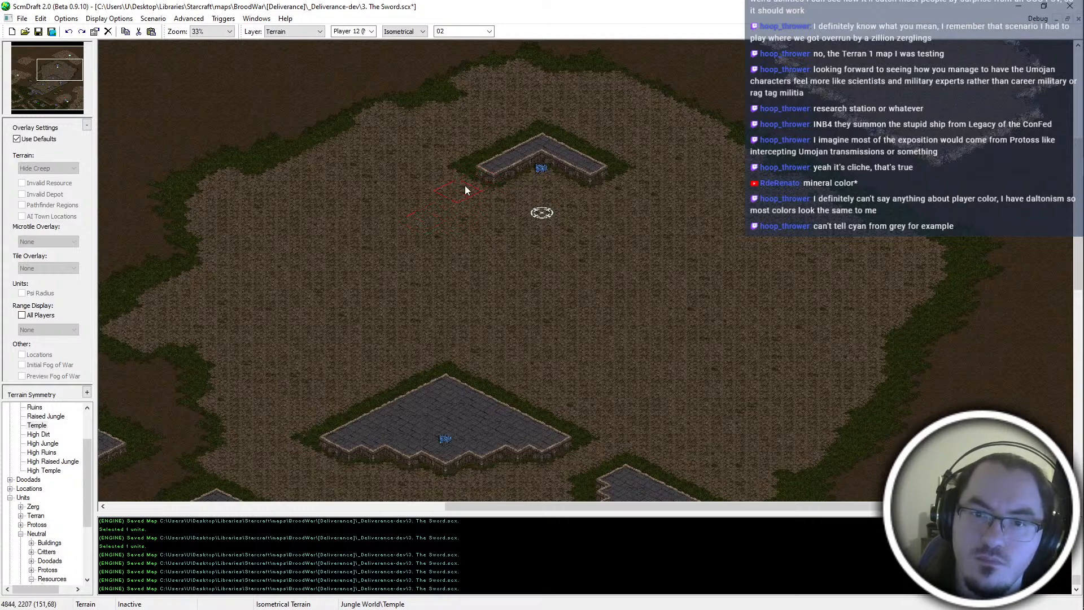
click(425, 205)
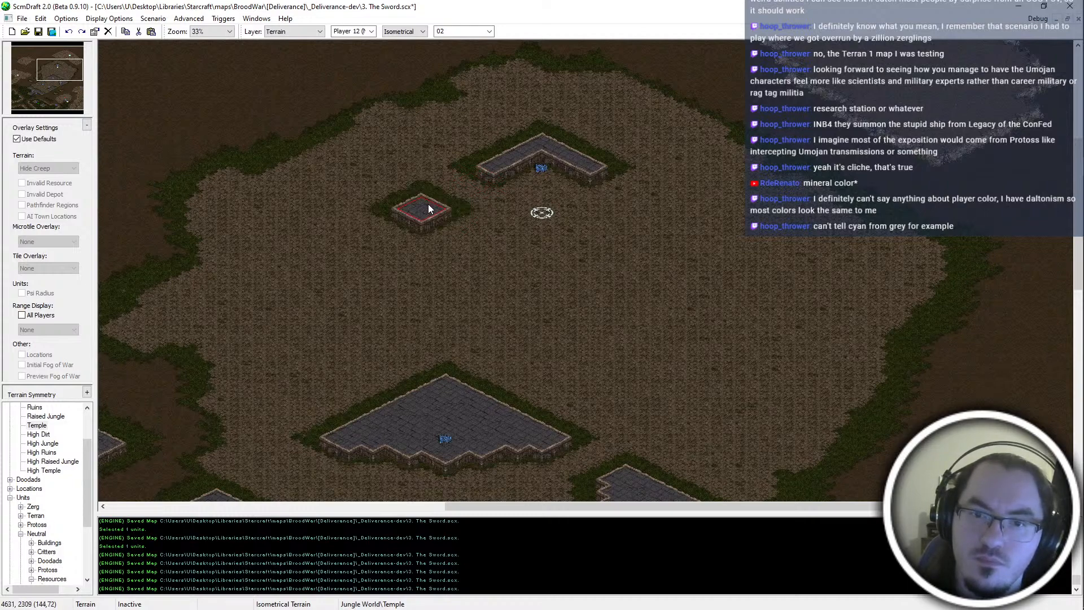
Place a matching single Temple block southeast of the chevron, mirroring the western block across the start location
ctrl+scroll(488, 208, up, 2)
key(Up)
key(Right)
click(714, 284)
key(ctrl+z)
click(720, 288)
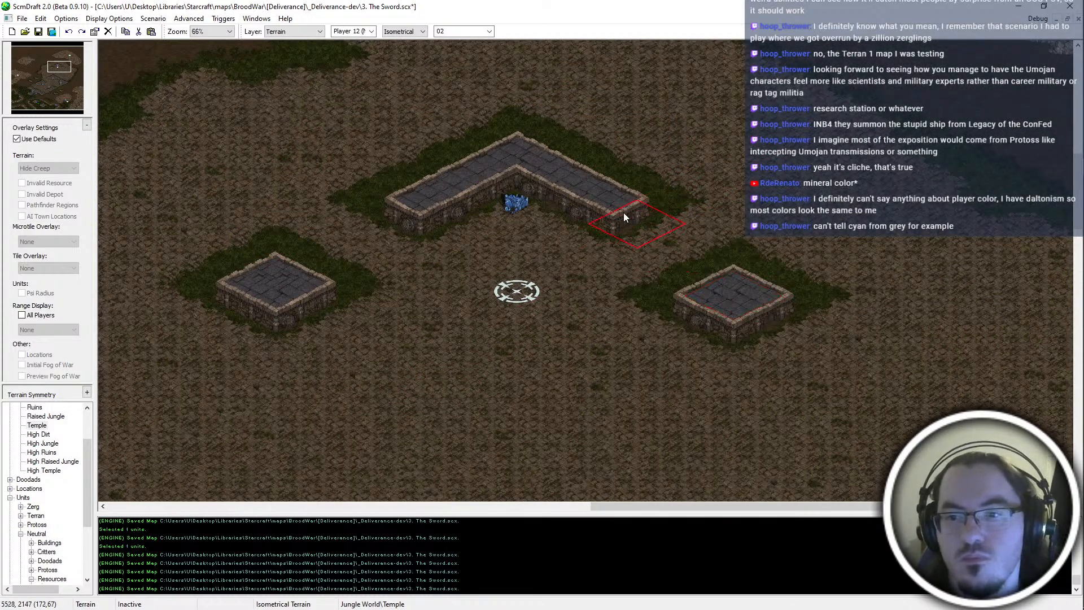
key(ctrl+z)
click(756, 281)
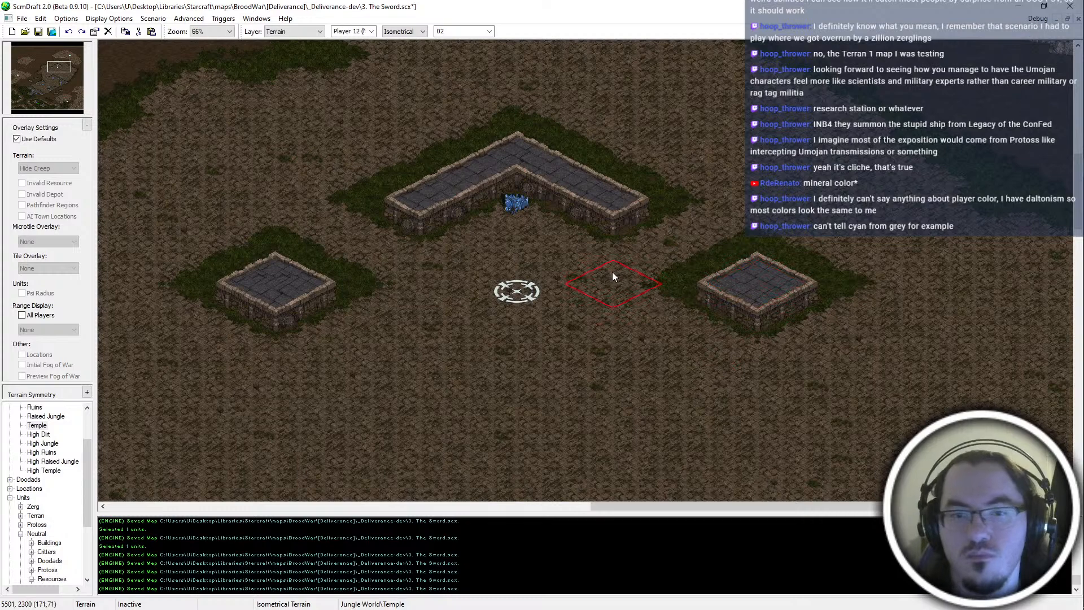
Try extending the two Temple blocks into inward-pointing chevrons beside the start location, and undo the extensions
click(357, 315)
scroll(350, 362, down, 2)
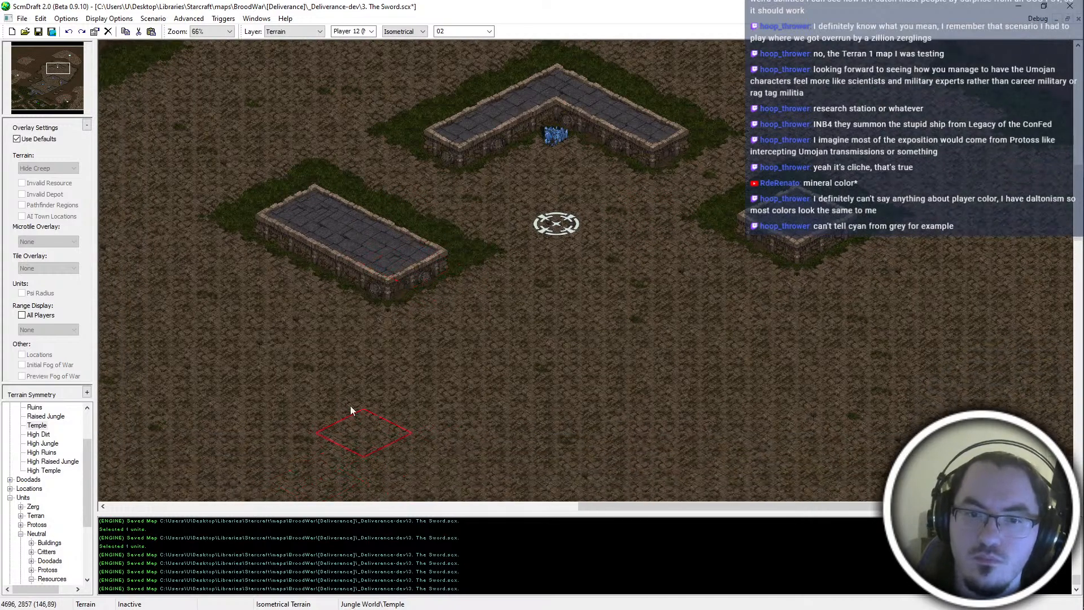
click(303, 281)
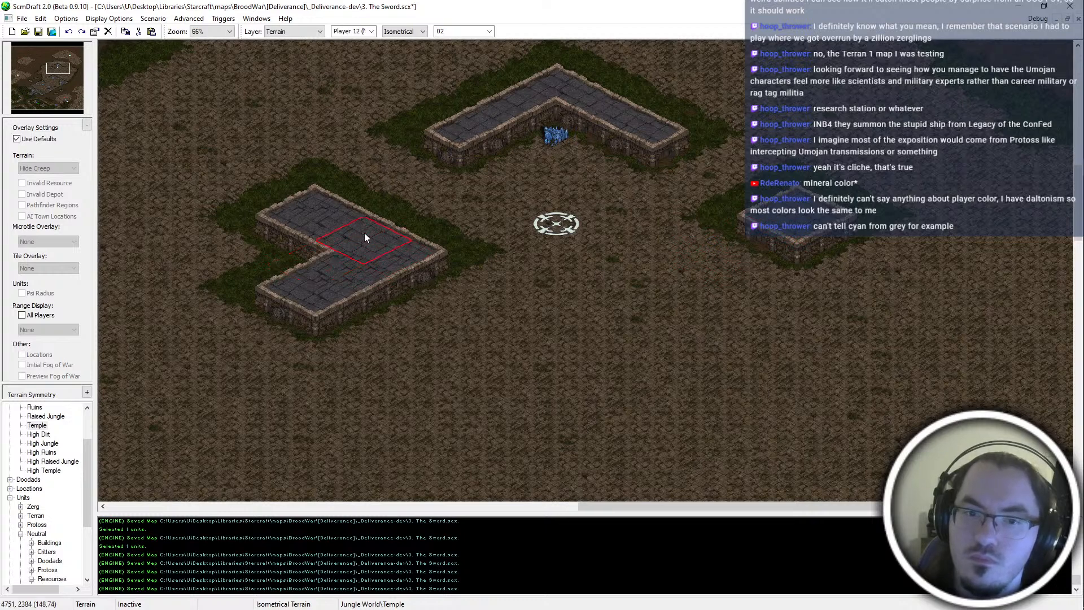
click(709, 243)
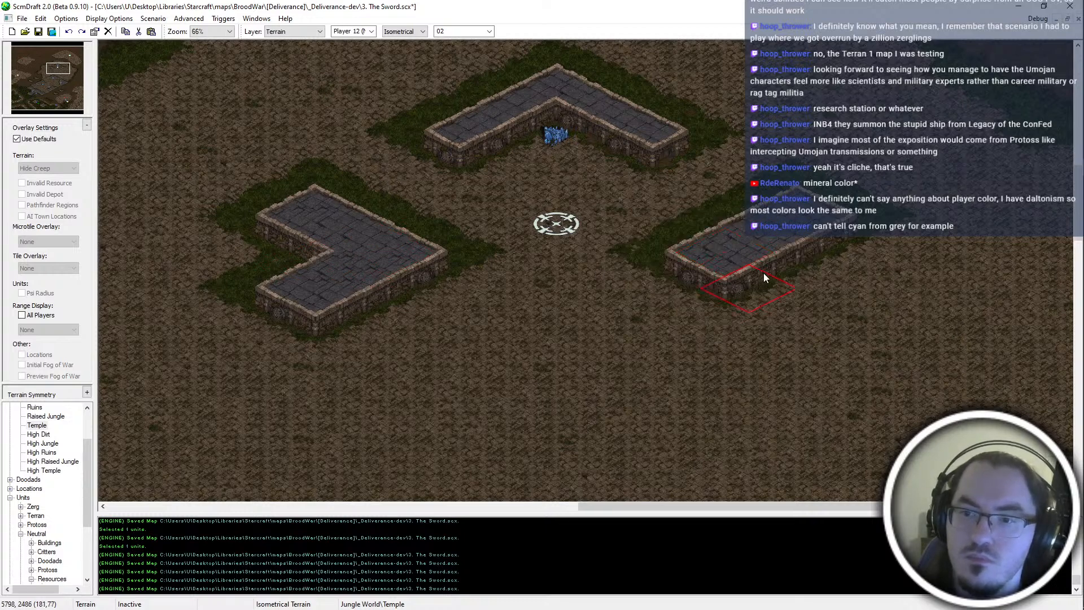
click(798, 283)
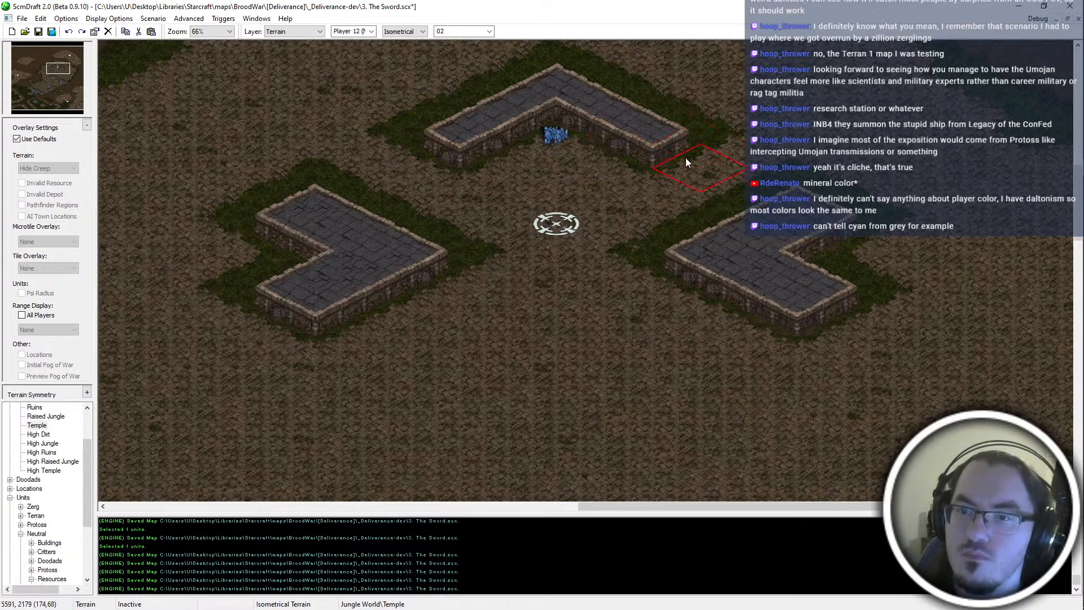
click(703, 250)
click(775, 297)
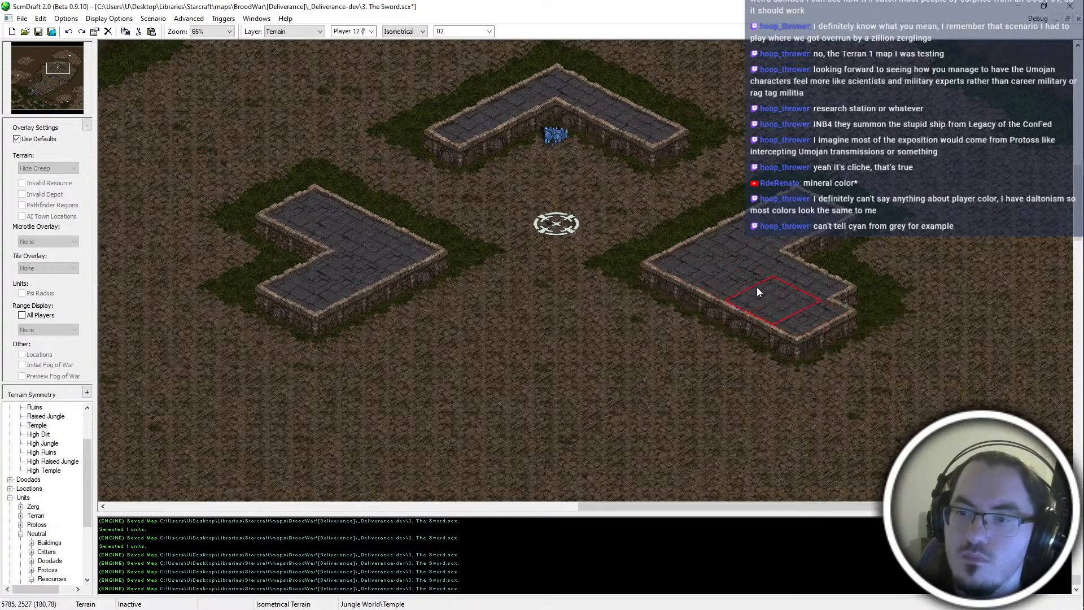
key(ctrl+z)
key(ctrl+z)
key(ctrl+z)
key(ctrl+z)
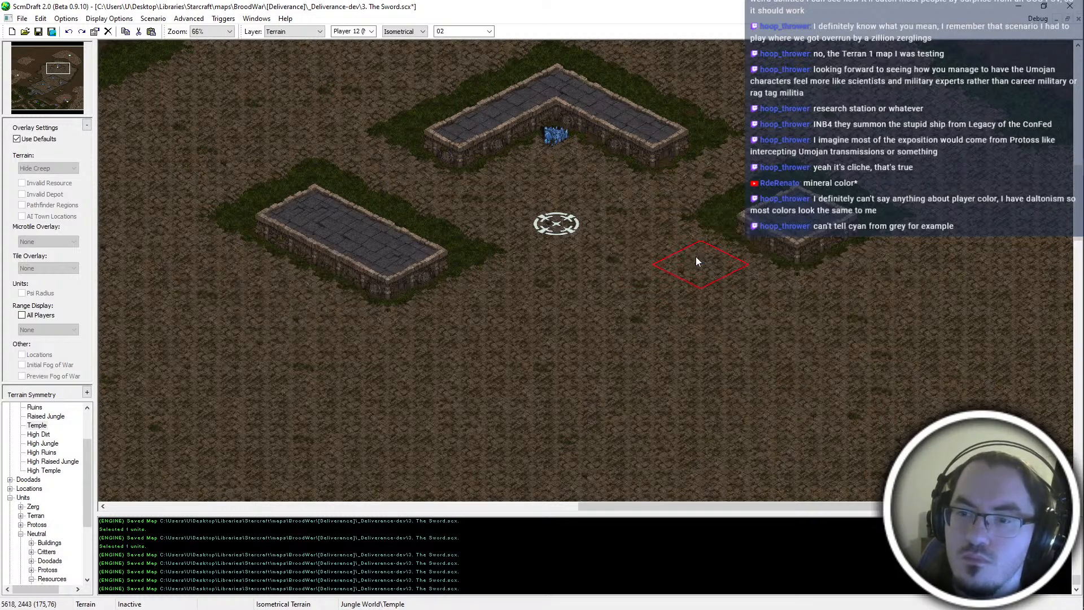
key(ctrl+z)
Build larger mirrored Temple chevrons from the western and eastern blocks, with their tips pointing inward below the start location
click(696, 257)
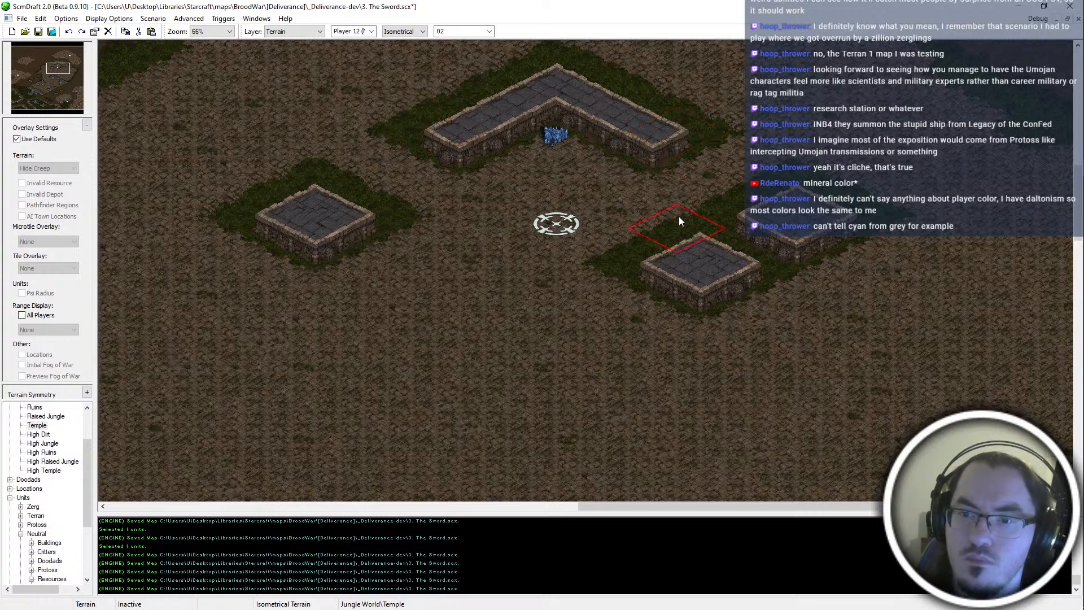
key(ctrl+z)
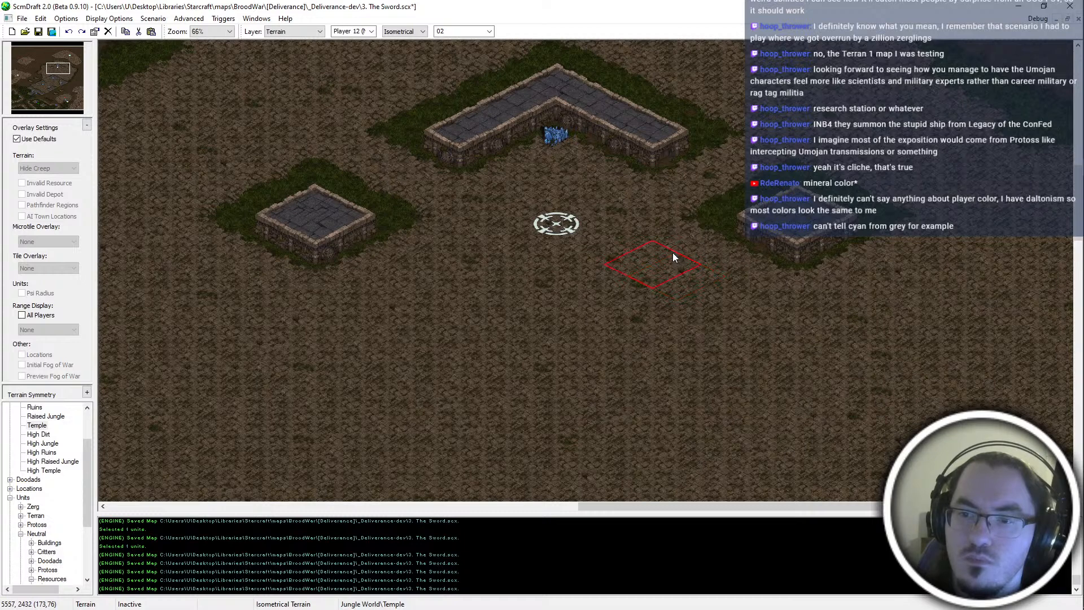
click(682, 254)
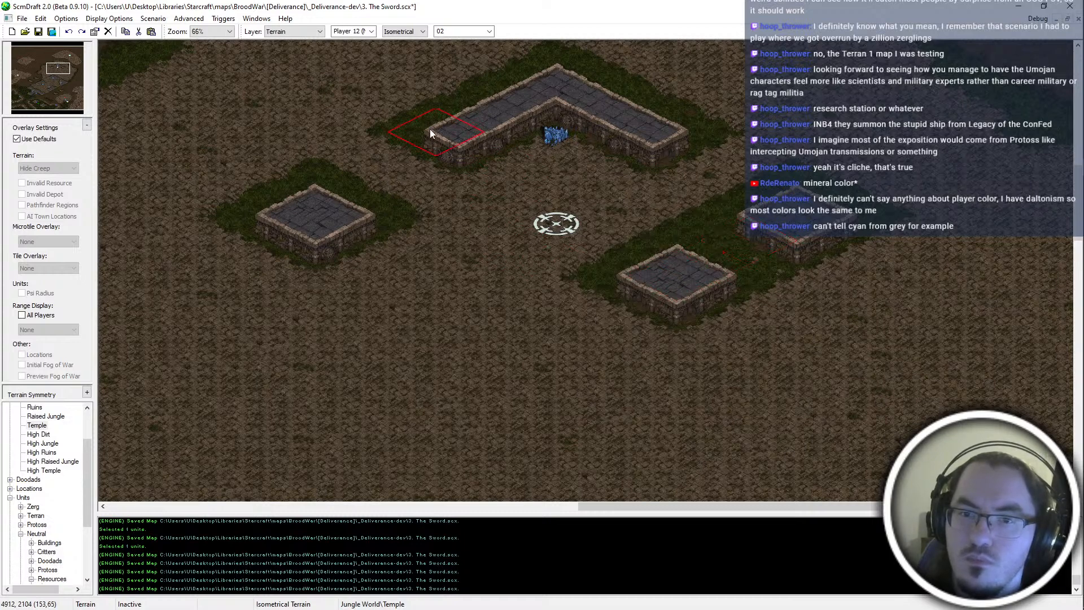
click(437, 266)
mouse_move(302, 332)
mouse_down()
mouse_move(373, 303)
mouse_move(374, 246)
mouse_move(506, 286)
mouse_up()
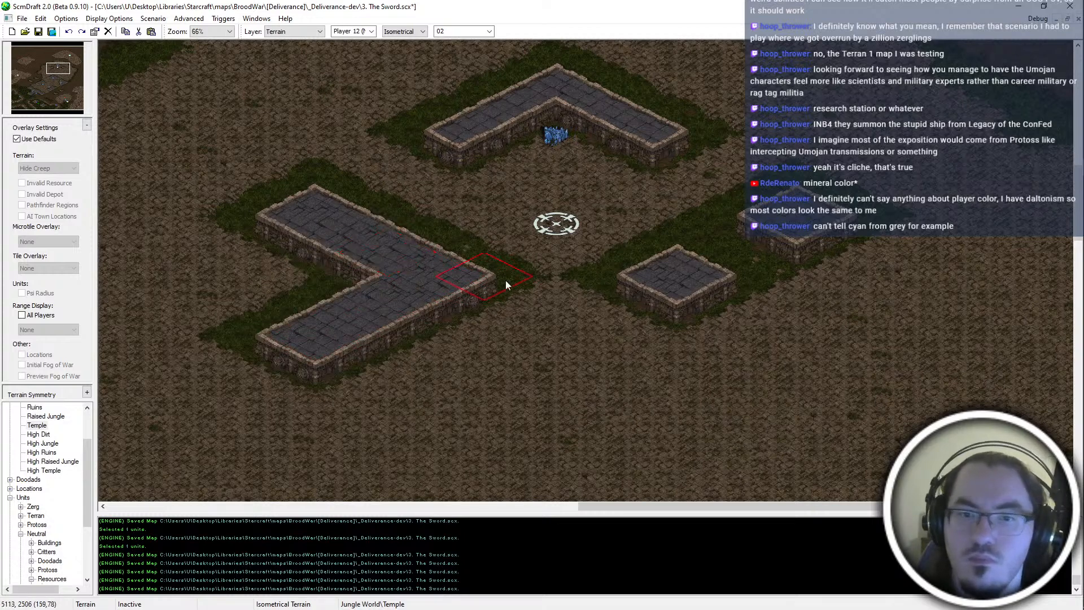
click(746, 243)
click(797, 315)
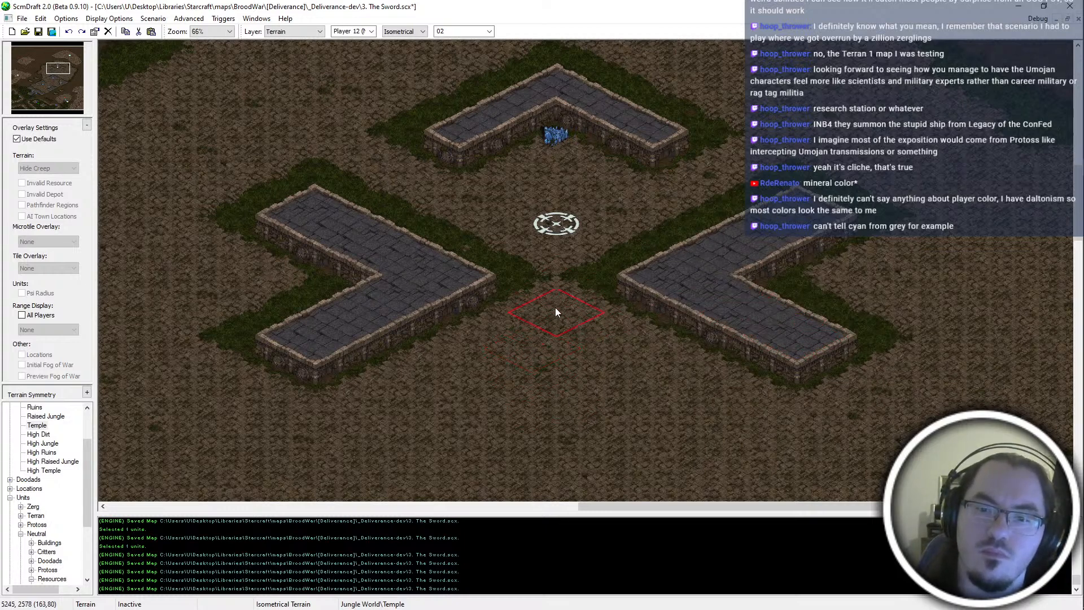
Try trimming the inner tips of the western and eastern chevrons with Ruins terrain, and undo each attempt
drag(547, 267, 577, 262)
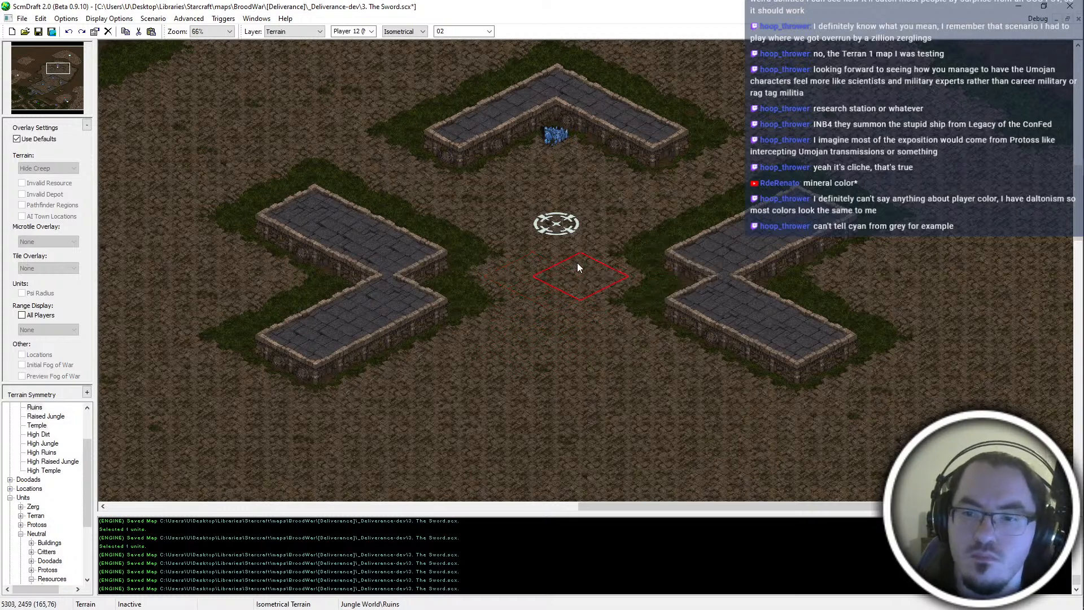
key(ctrl+z)
key(ctrl+z)
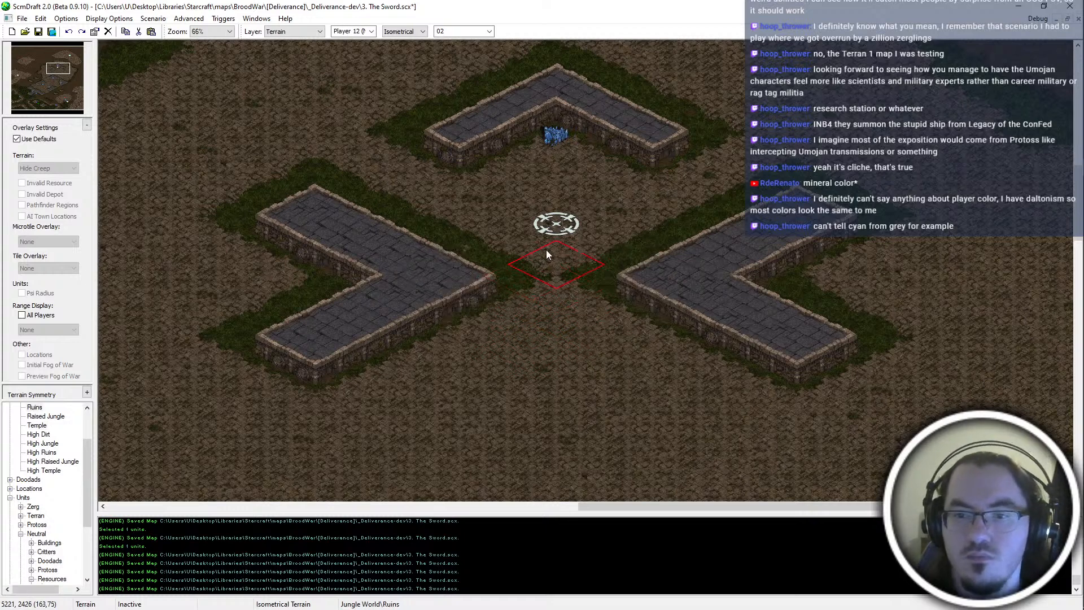
click(546, 251)
click(555, 286)
click(549, 283)
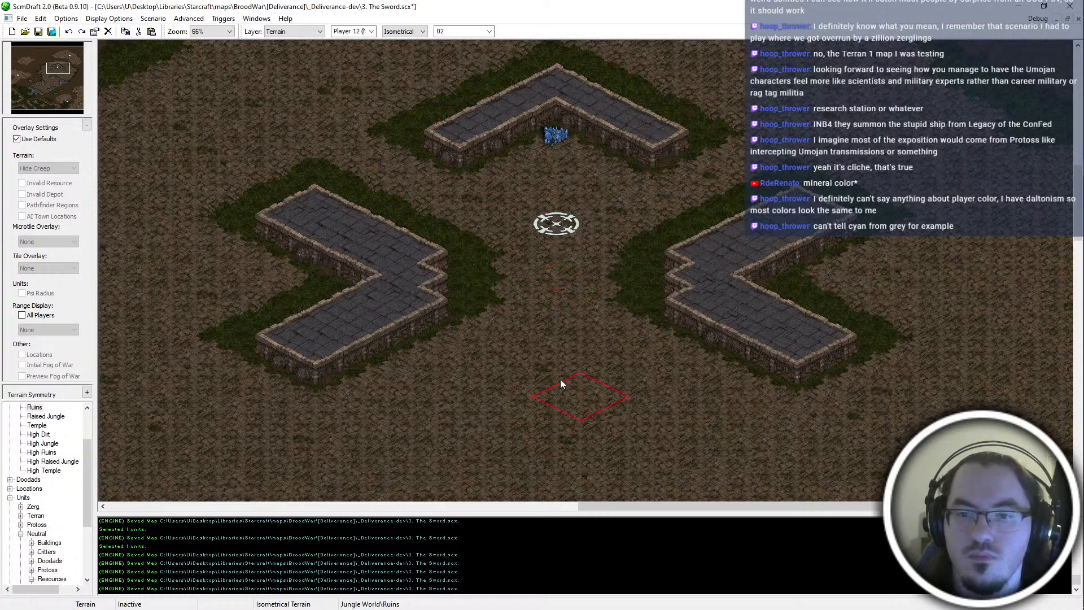
key(ctrl+z)
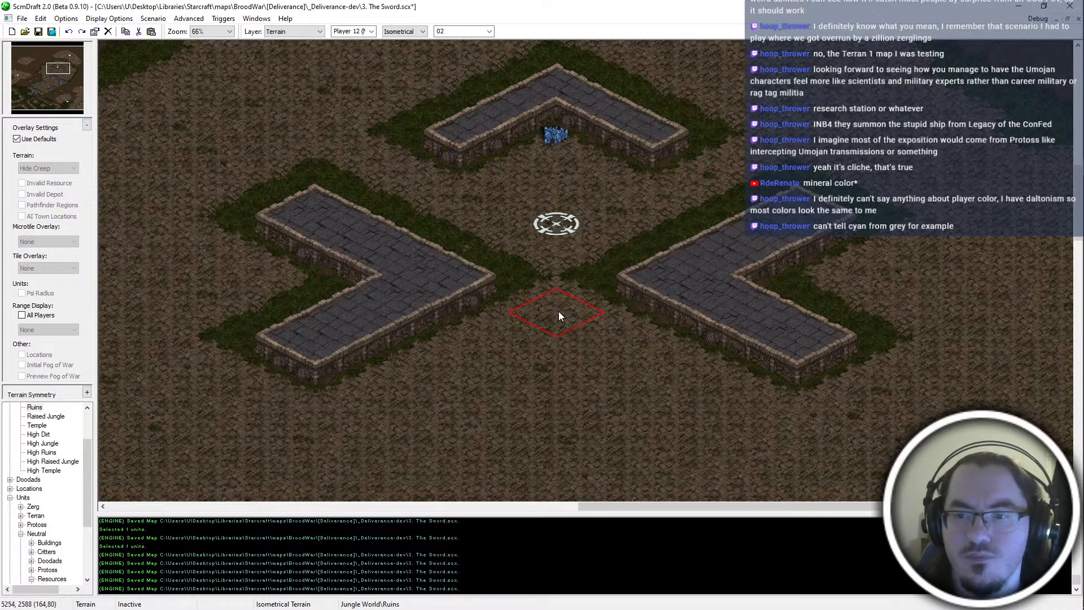
click(622, 301)
key(ctrl+z)
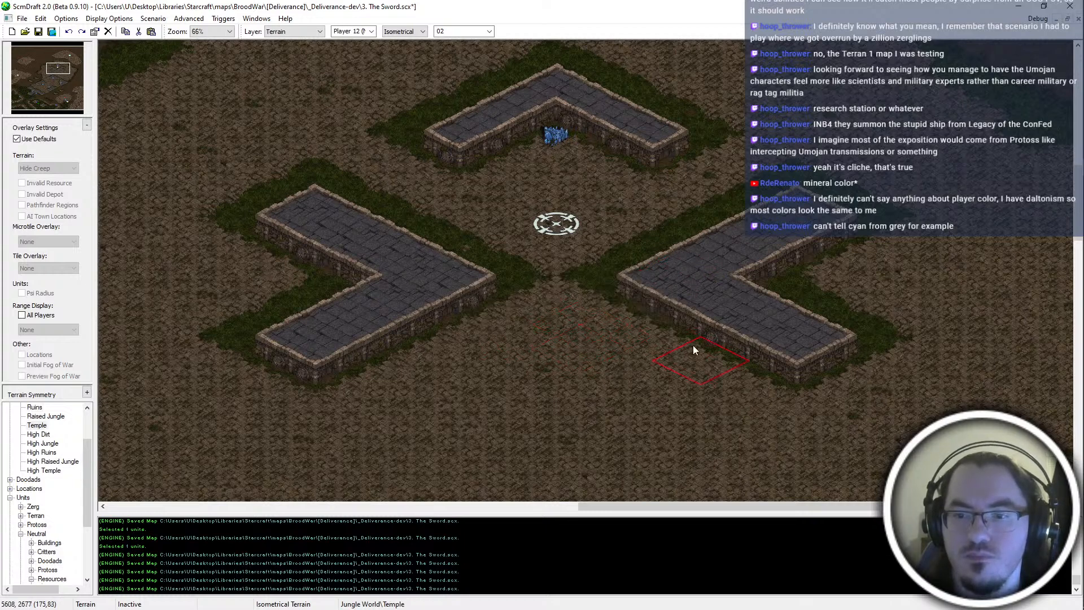
Build a downward-pointing Temple chevron south of the two side chevrons, centred below the start location
click(733, 355)
scroll(733, 354, down, 5)
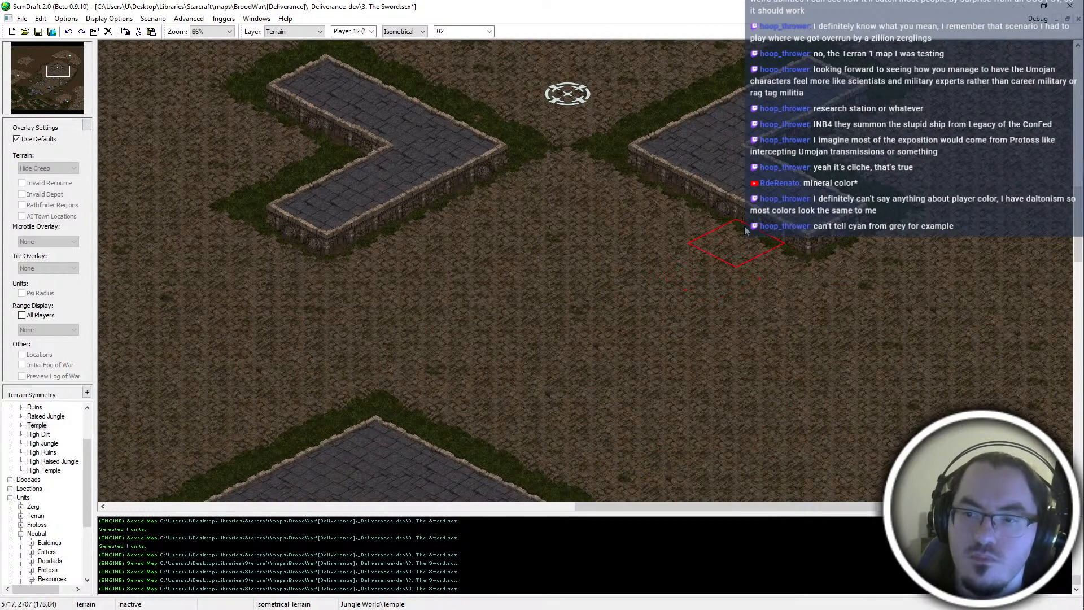
click(694, 256)
key(ctrl+z)
click(641, 282)
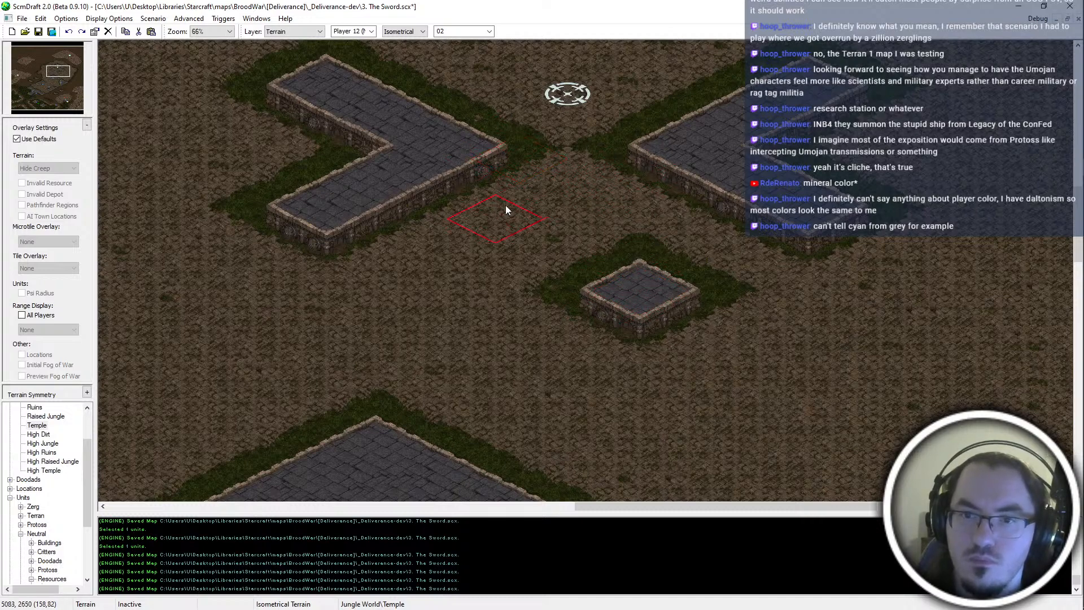
click(503, 280)
click(564, 320)
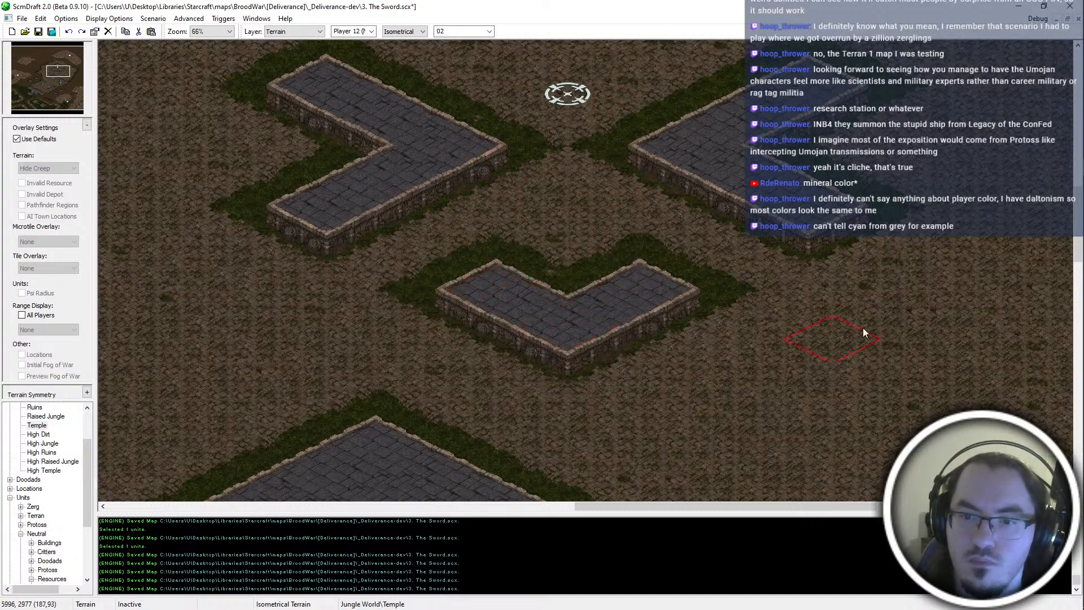
Thin the southern chevron by trimming its inner edge with Ruins terrain
middle_drag(798, 327, 854, 113)
scroll(644, 236, down, 1)
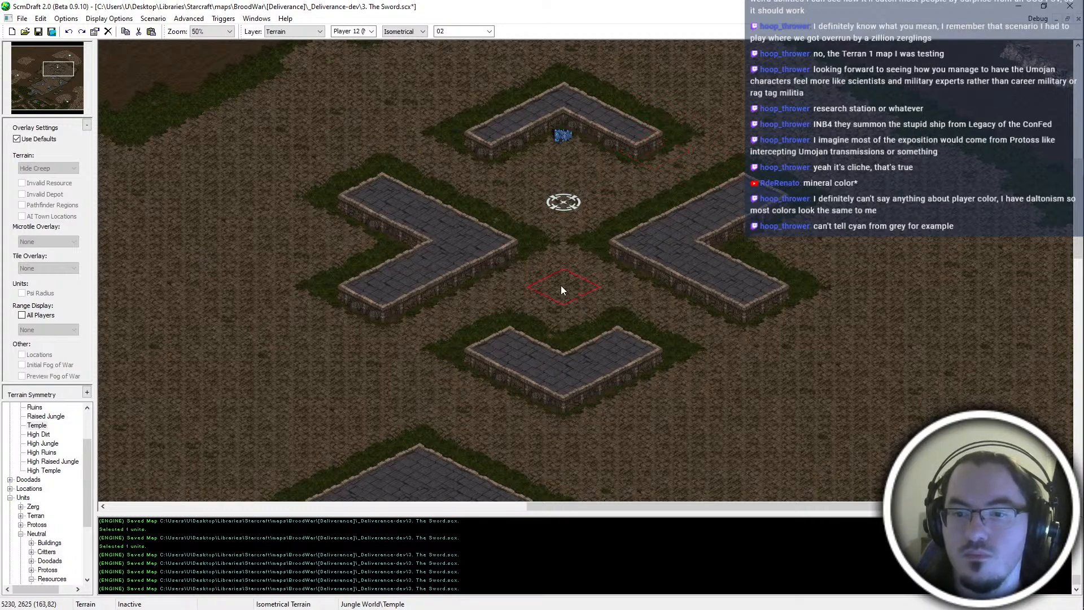
click(552, 326)
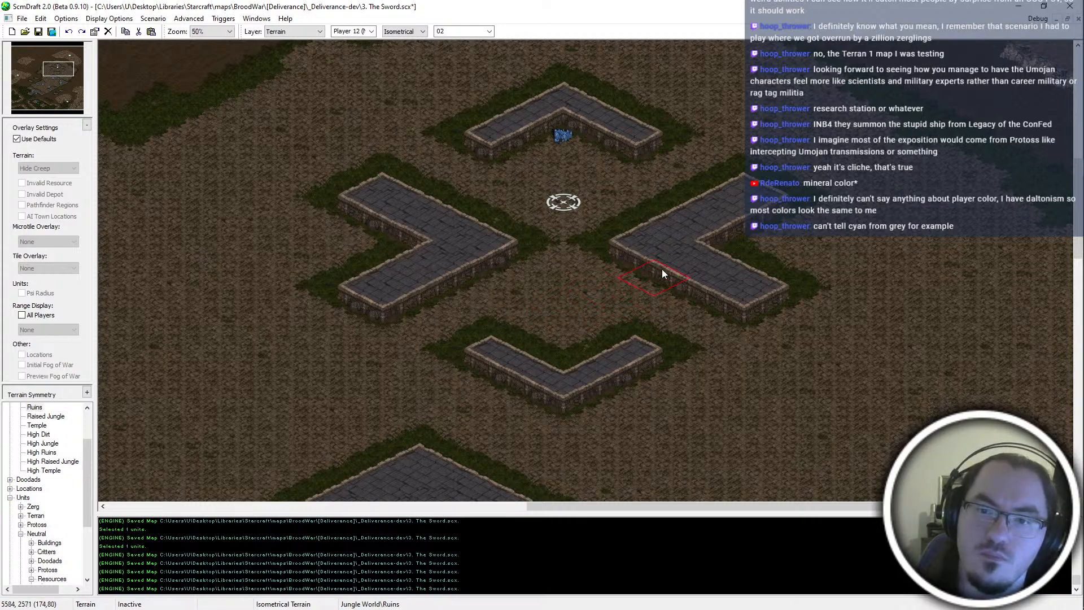
middle_drag(652, 351, 707, 201)
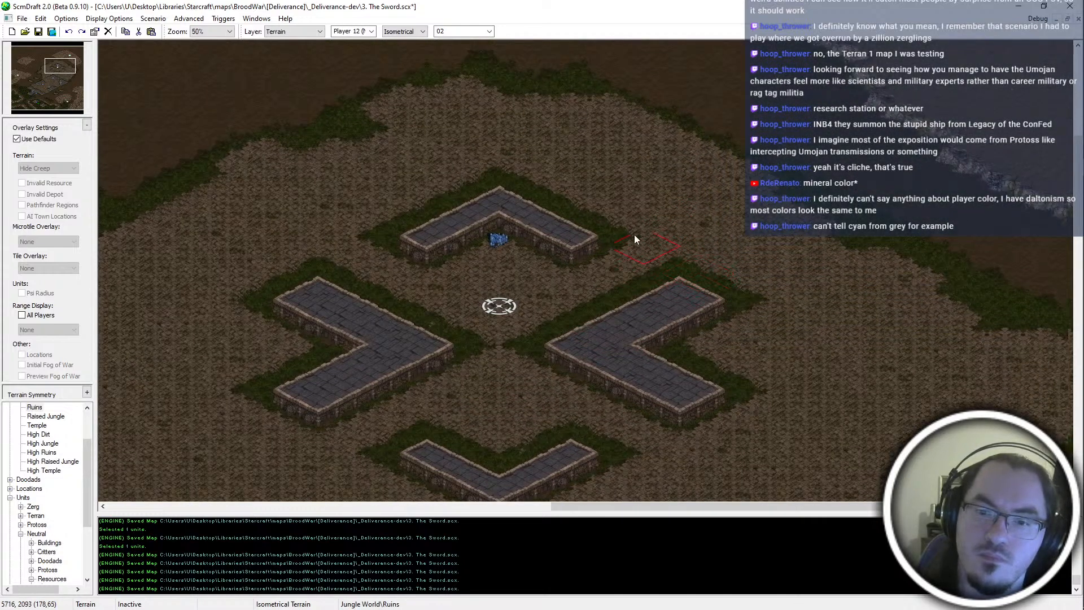
middle_drag(600, 273, 521, 409)
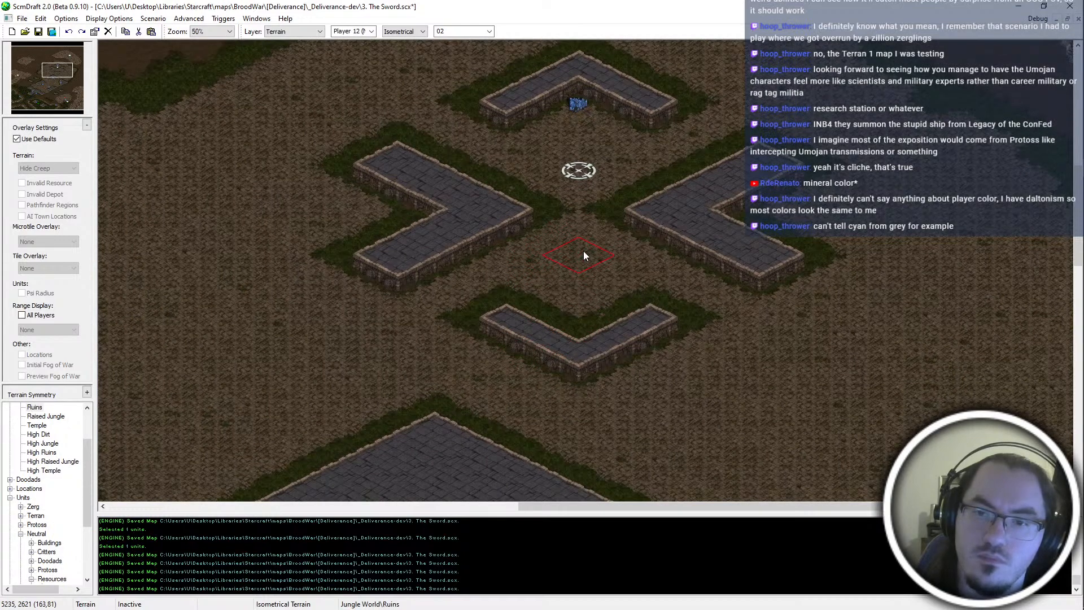
Thin the western and eastern chevrons by trimming their inward-facing edges with Ruins terrain
drag(563, 205, 448, 141)
key(ctrl+z)
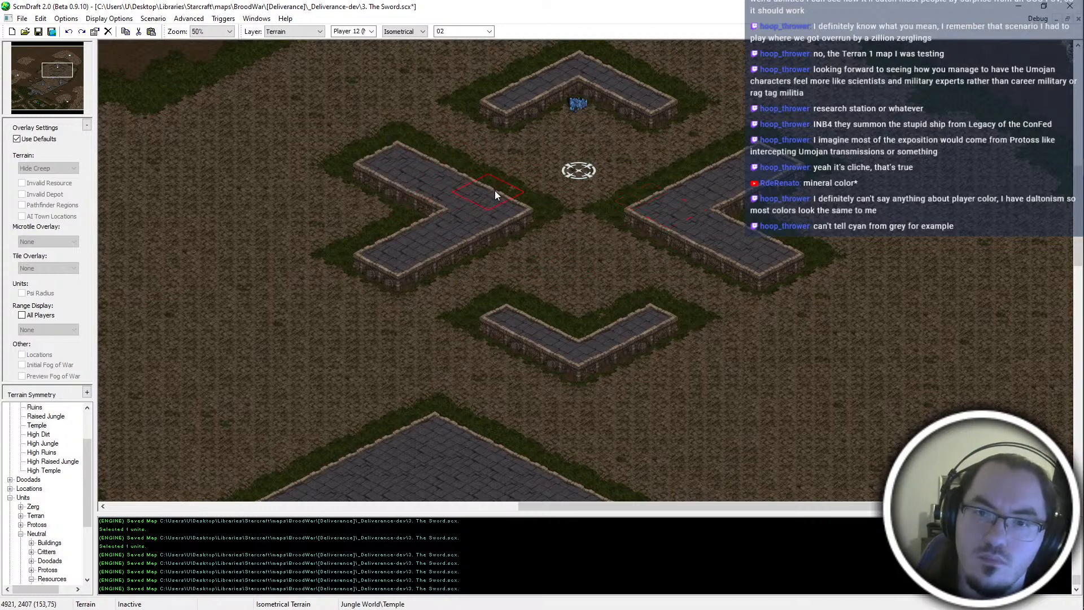
drag(565, 200, 473, 137)
mouse_move(605, 188)
mouse_down()
mouse_move(670, 152)
mouse_move(673, 186)
mouse_move(615, 218)
mouse_move(664, 263)
mouse_move(738, 286)
mouse_move(636, 235)
mouse_move(678, 256)
mouse_move(643, 272)
mouse_move(537, 236)
mouse_move(444, 289)
mouse_up()
Erase the southern chevron by painting over it with Ruins terrain
middle_drag(624, 341, 785, 235)
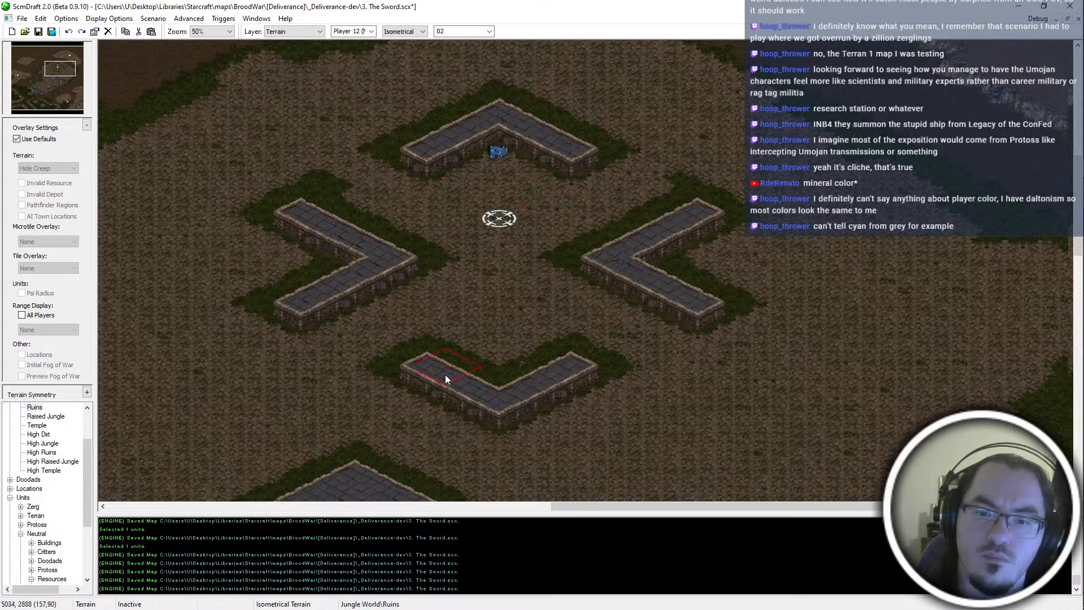
drag(443, 365, 606, 358)
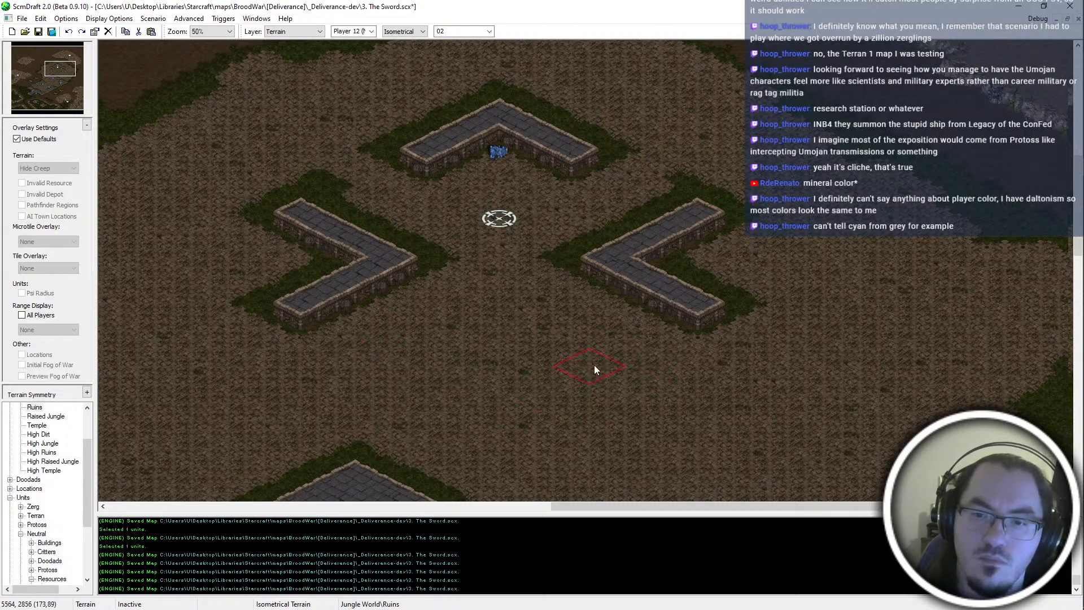
Thicken the western and eastern chevrons by adding Temple terrain inside their outward-facing notches
middle_drag(485, 215, 486, 398)
right_click(412, 422)
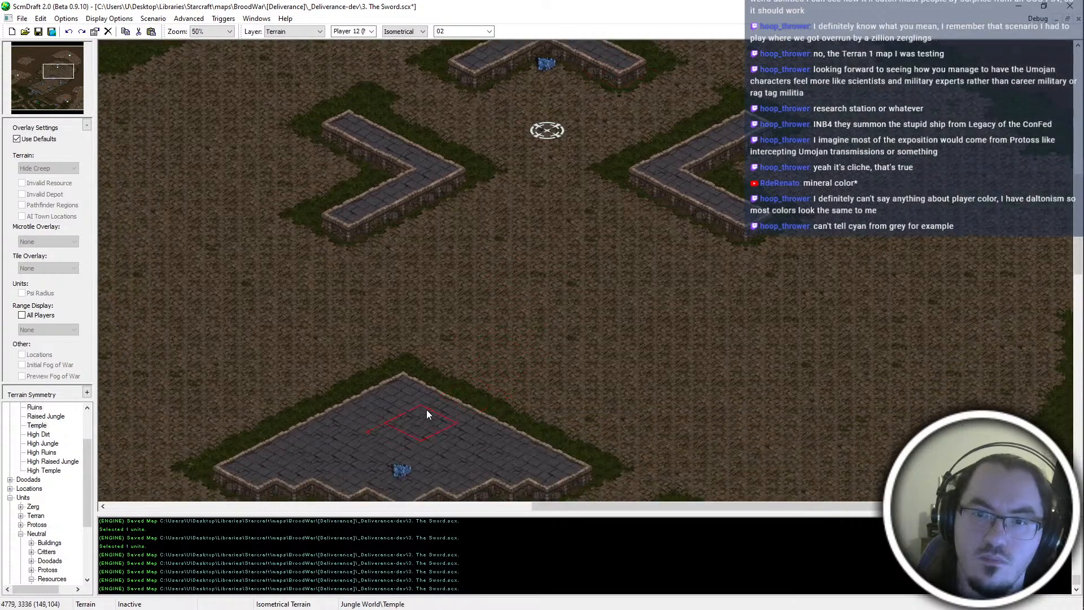
middle_drag(412, 422, 567, 216)
click(392, 211)
click(657, 205)
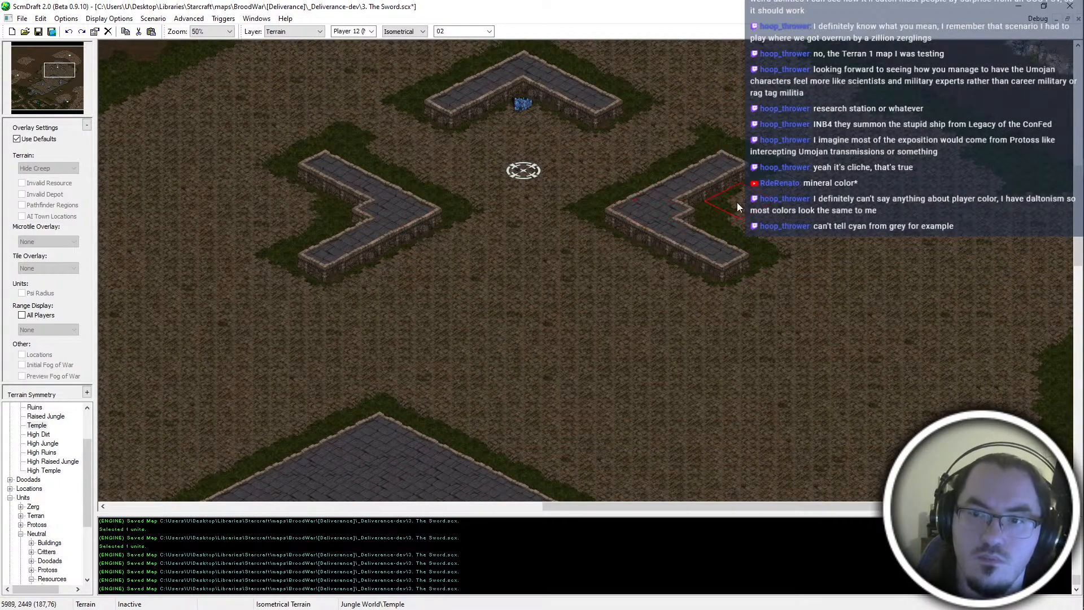
Widen the outward arm ends of the eastern and western chevrons symmetrically with Temple terrain
click(740, 236)
key(ctrl+z)
click(736, 176)
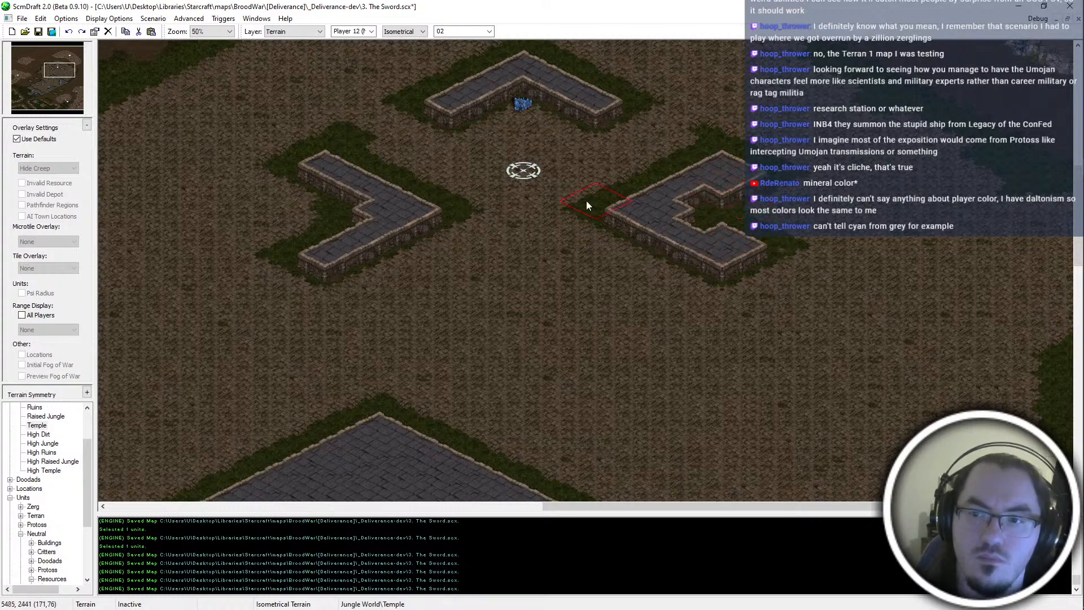
click(328, 167)
click(329, 244)
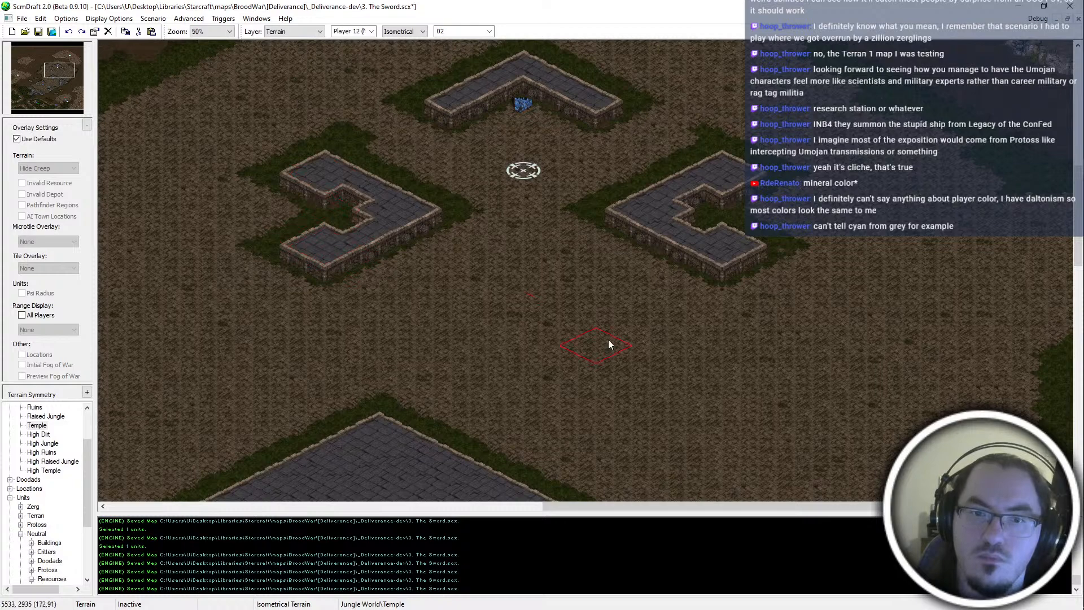
Examine the spacing of the side chevrons and the open ground south of the start location
key(Up)
key(Right)
key(Up)
key(Right)
click(398, 134)
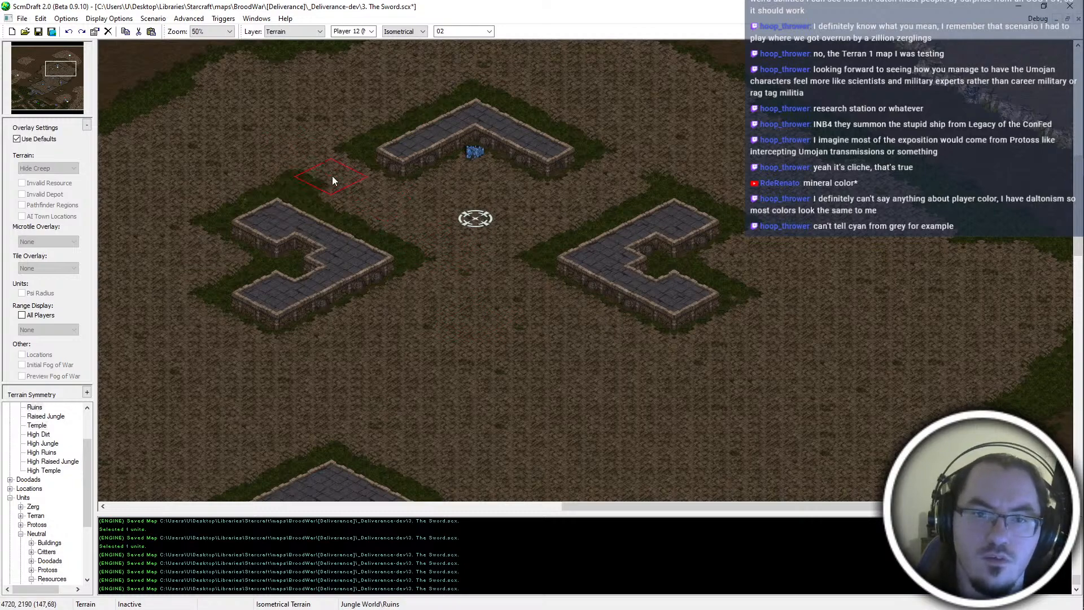
key(Left)
key(Down)
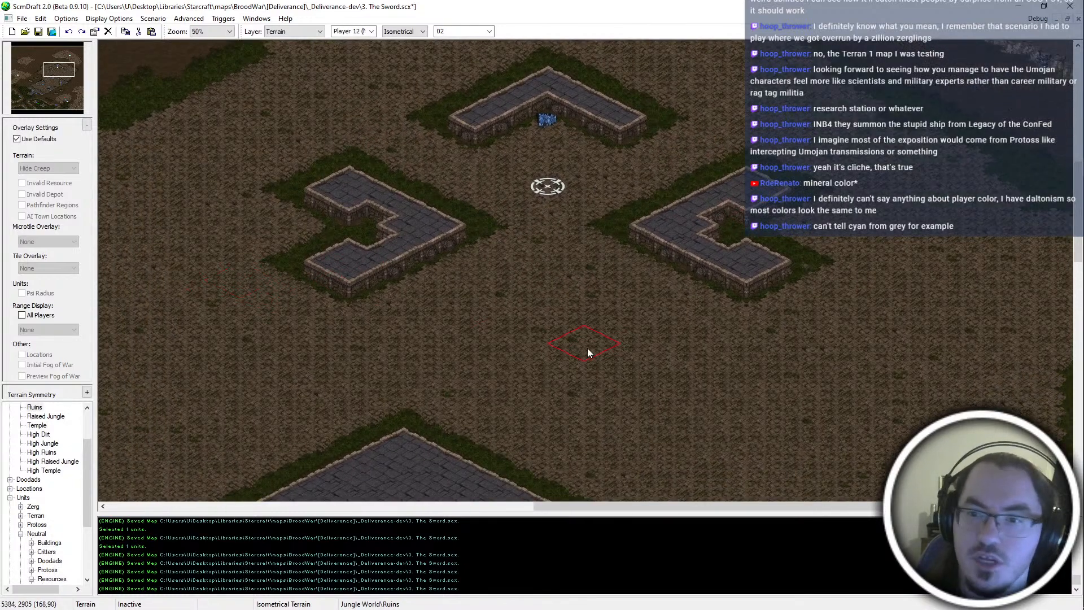
ctrl+scroll(587, 347, down, 1)
ctrl+scroll(666, 270, up, 1)
key(Up)
key(Right)
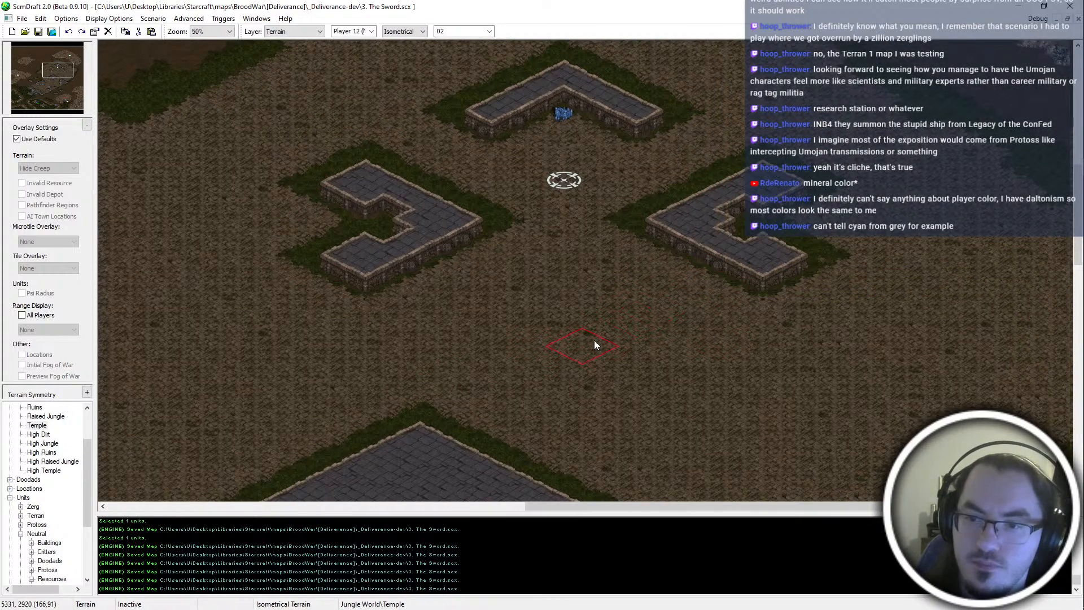
Try a single Temple block at two positions south of the start location
click(580, 349)
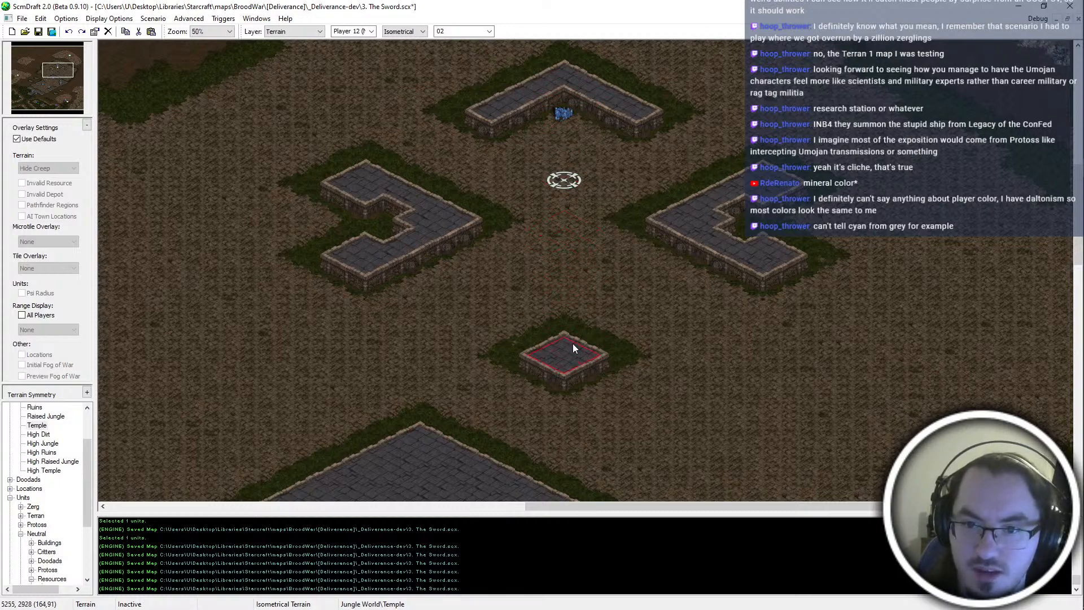
key(ctrl+z)
click(571, 322)
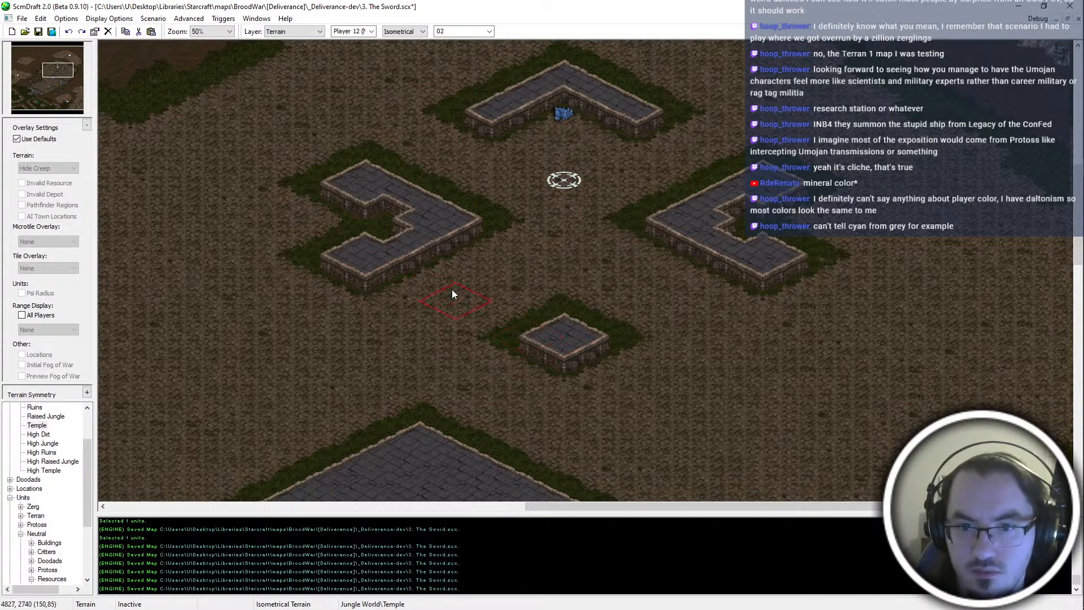
key(ctrl+z)
key(ctrl+z)
Build a small V-shaped Temple platform centred south of the start location, starting from a single block
click(574, 342)
middle_drag(729, 297, 770, 276)
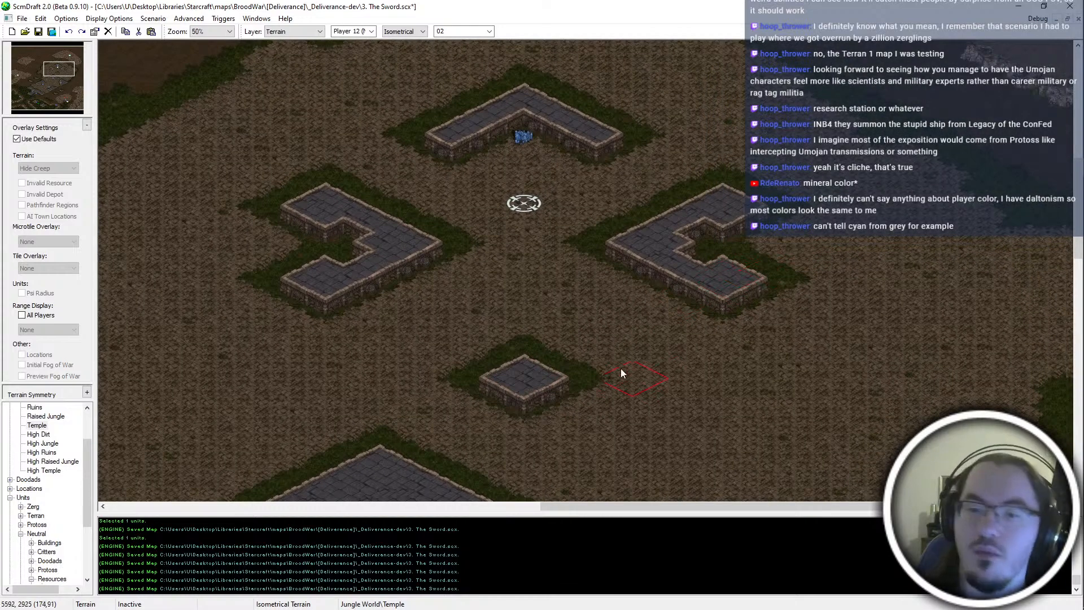
click(508, 371)
click(571, 359)
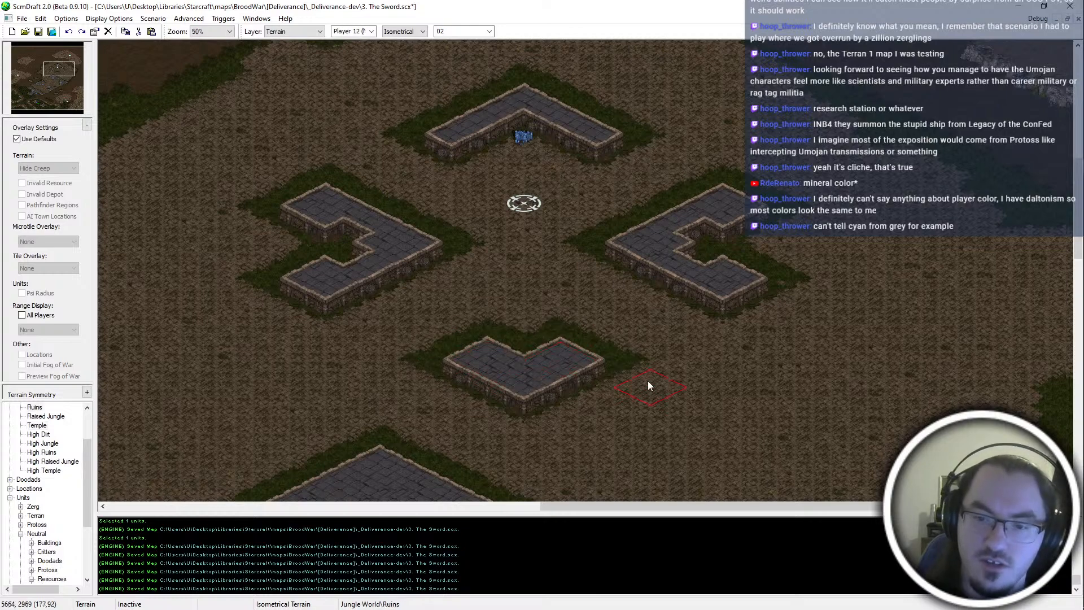
Try thinning the small southern chevron by cutting Ruins terrain into its northern notch
click(531, 324)
middle_drag(743, 413, 785, 484)
middle_drag(741, 351, 677, 270)
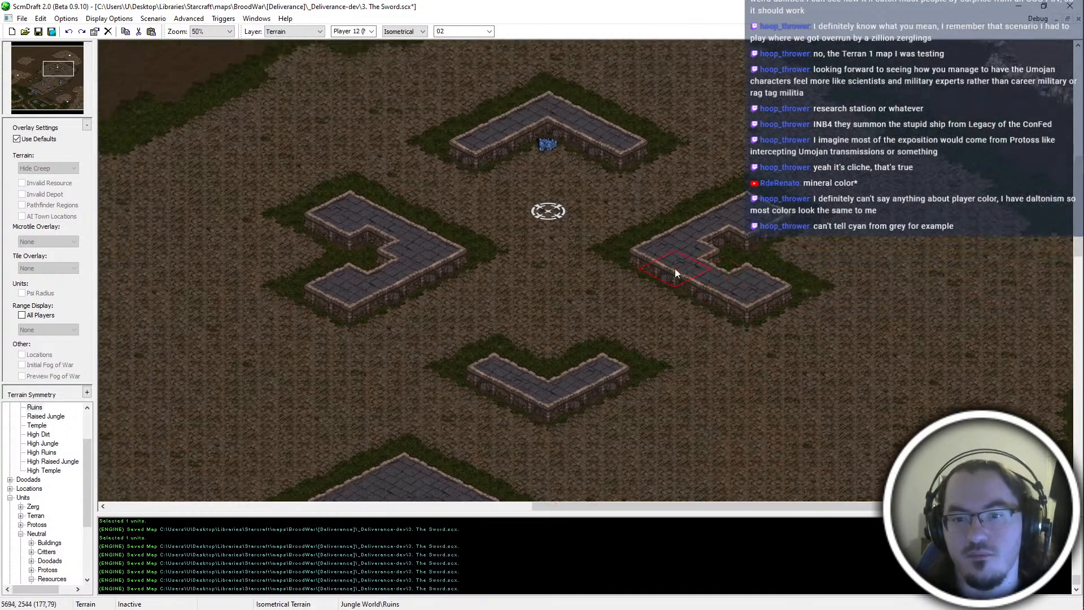
key(ctrl+z)
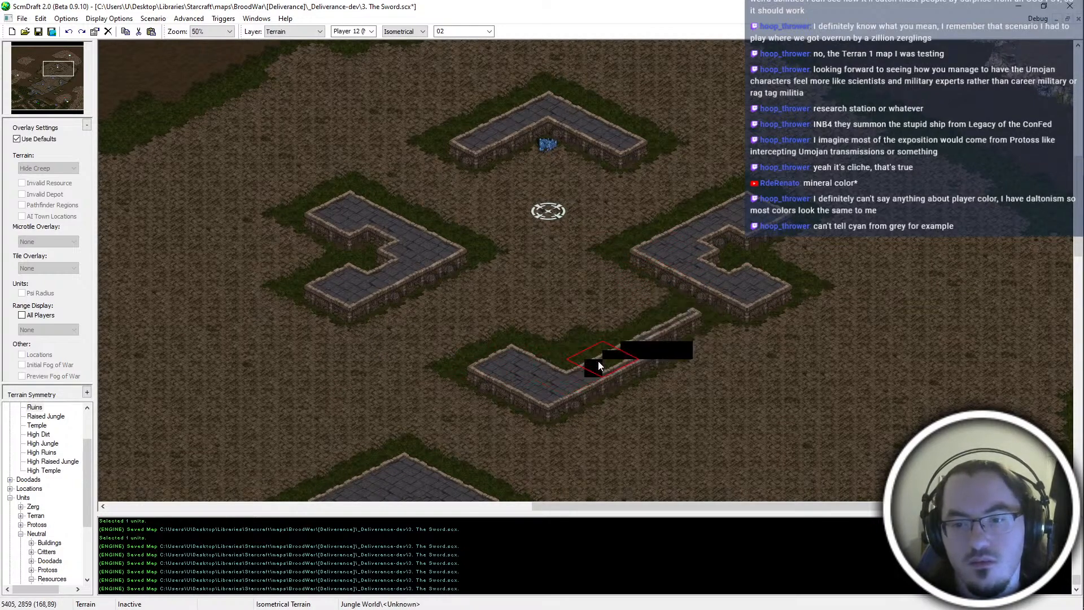
Lengthen the southern chevron's arms with Temple and thin its inner edge with Ruins, and save the map
click(608, 354)
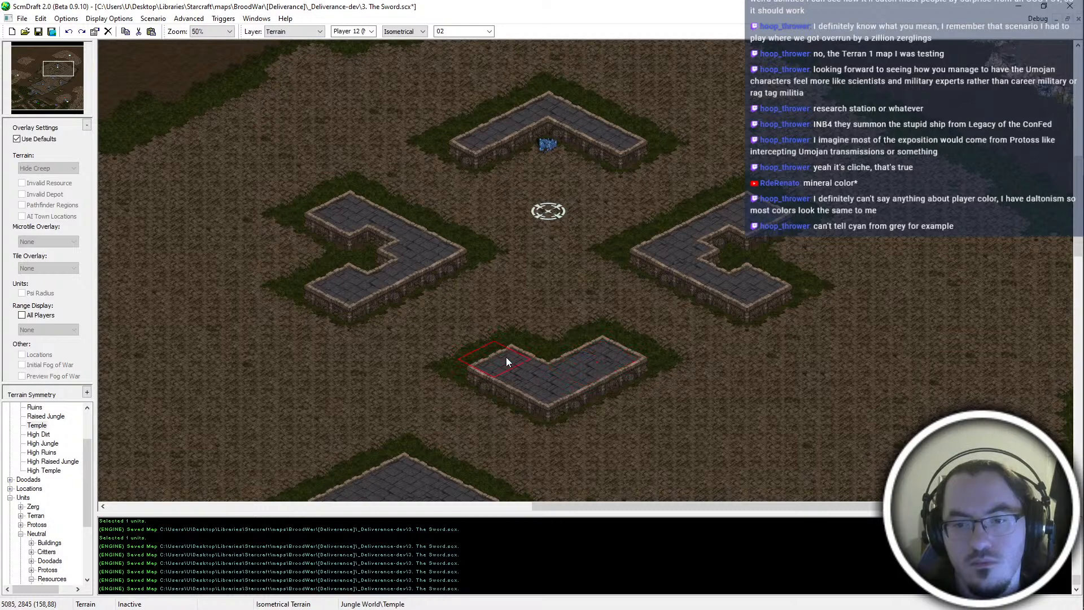
click(511, 359)
click(531, 336)
middle_drag(680, 305, 656, 282)
key(ctrl+s)
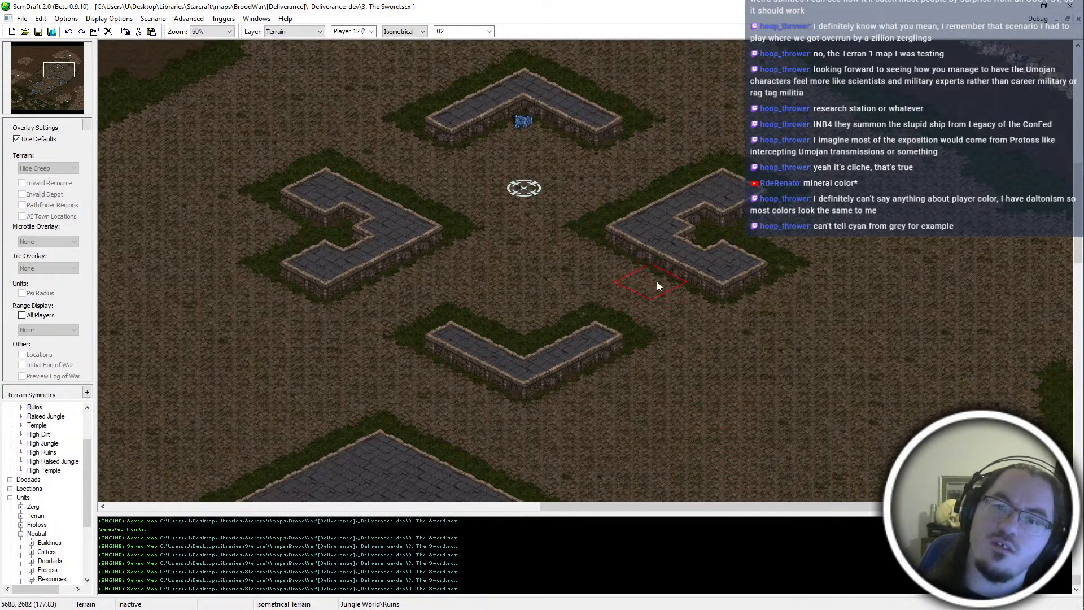
Remove the inward-pointing tips of the western and eastern chevrons with Ruins terrain, splitting each into two blocks
scroll(432, 212, up, 1)
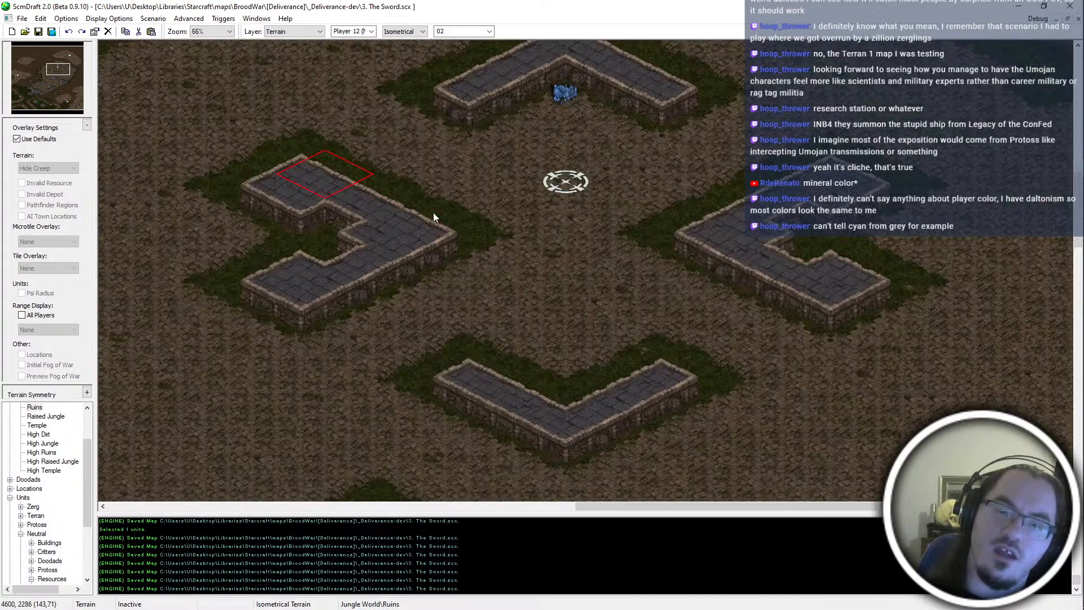
drag(425, 211, 463, 224)
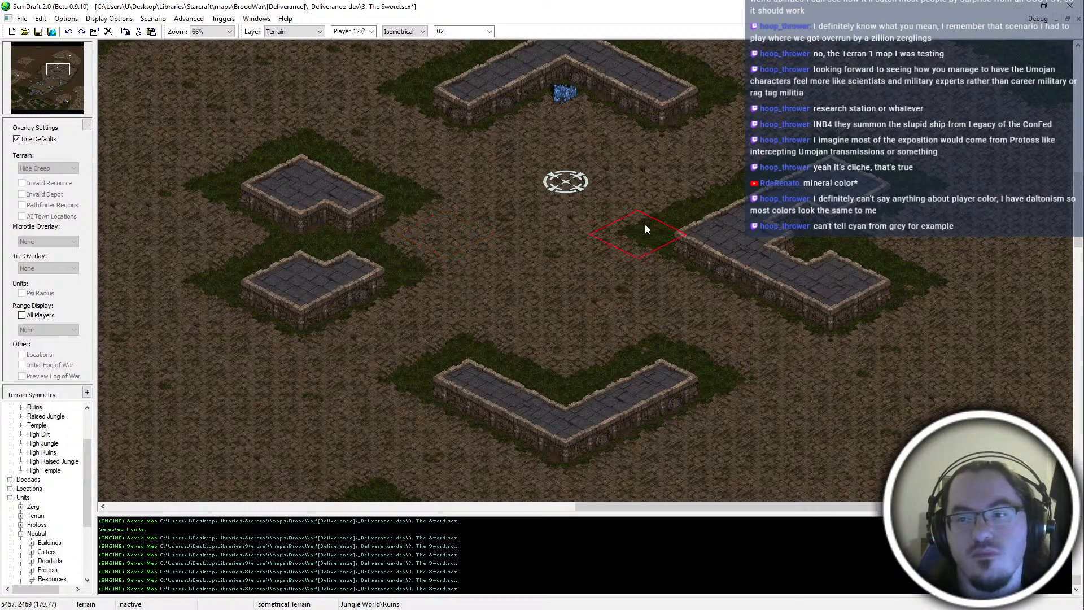
click(665, 228)
click(675, 219)
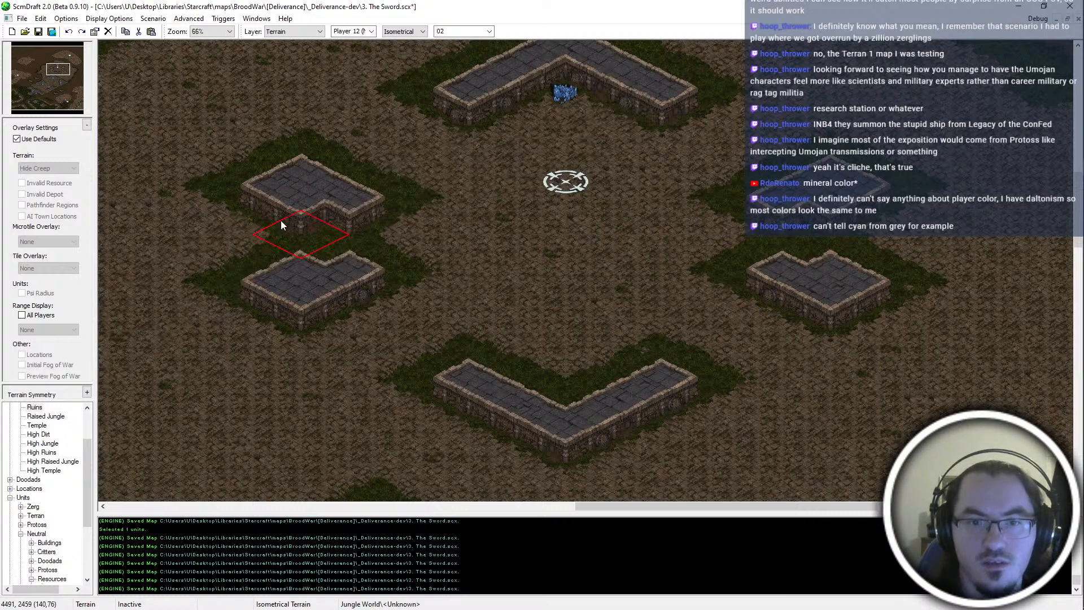
Join each side's two blocks with Temple terrain on their outer side, so both chevrons point away from the start location
click(37, 424)
click(222, 221)
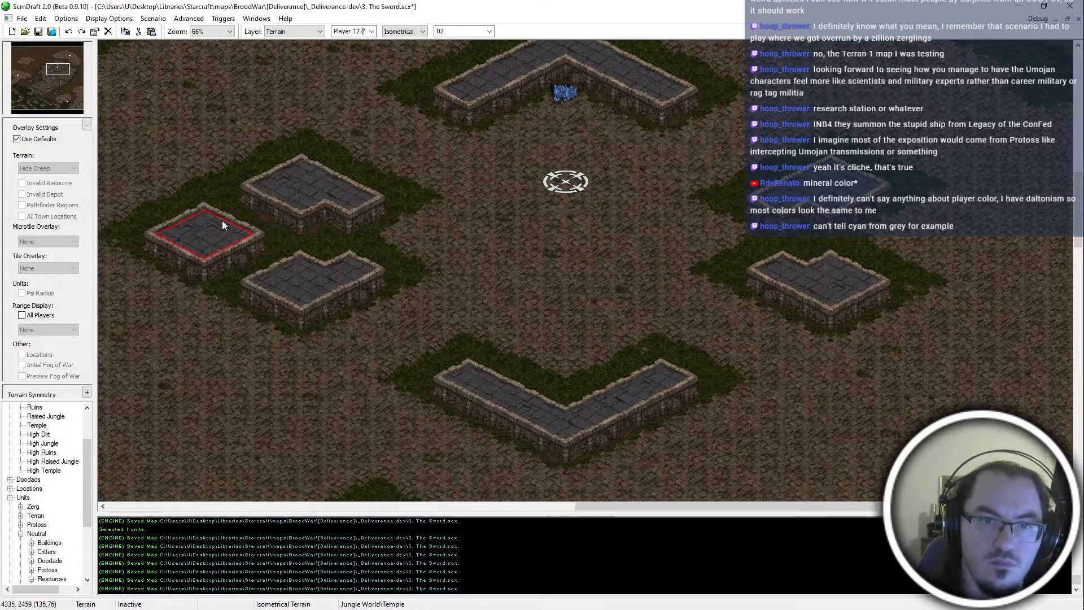
click(240, 229)
click(892, 241)
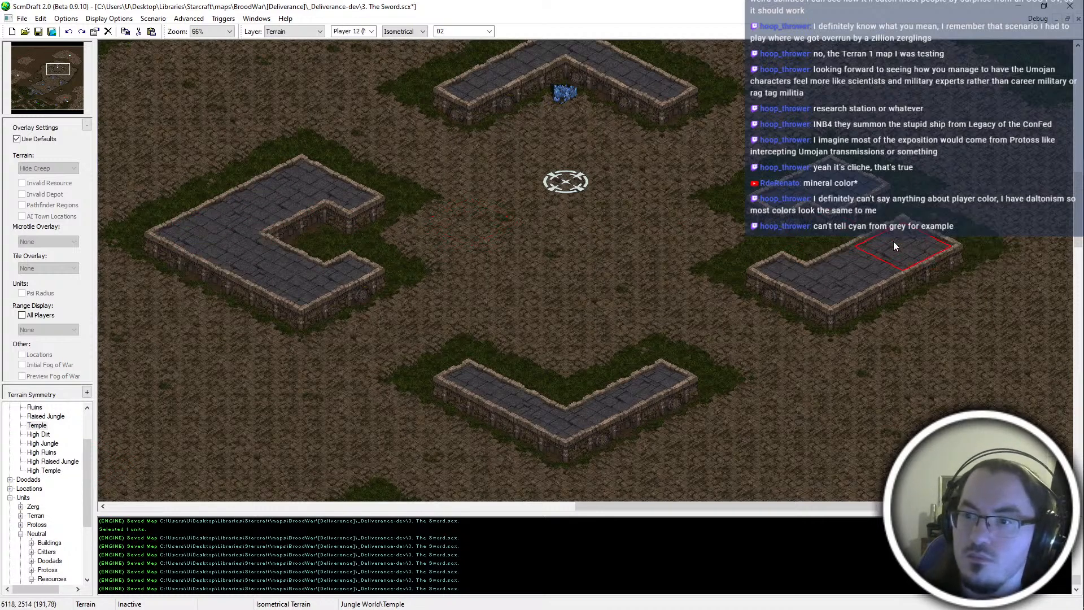
click(902, 217)
Try shortening the eastern chevron's inward-reaching arms with Ruins terrain
key(Up)
key(Left)
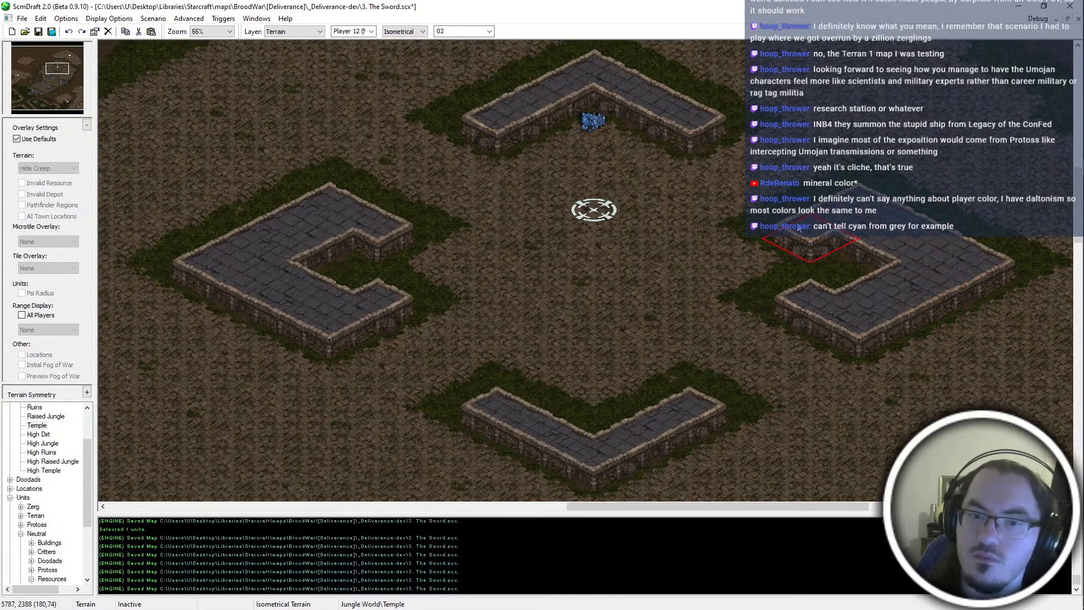
click(754, 278)
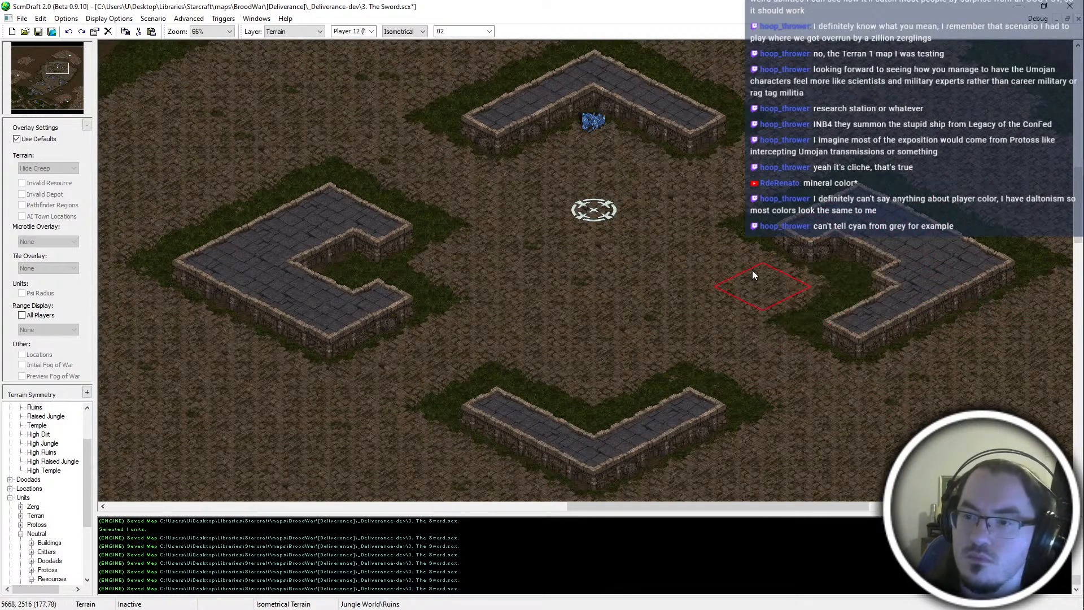
click(760, 233)
key(ctrl+z)
key(ctrl+z)
Shorten the inward-reaching arms of the eastern and western chevrons symmetrically with Ruins terrain
click(737, 221)
click(736, 294)
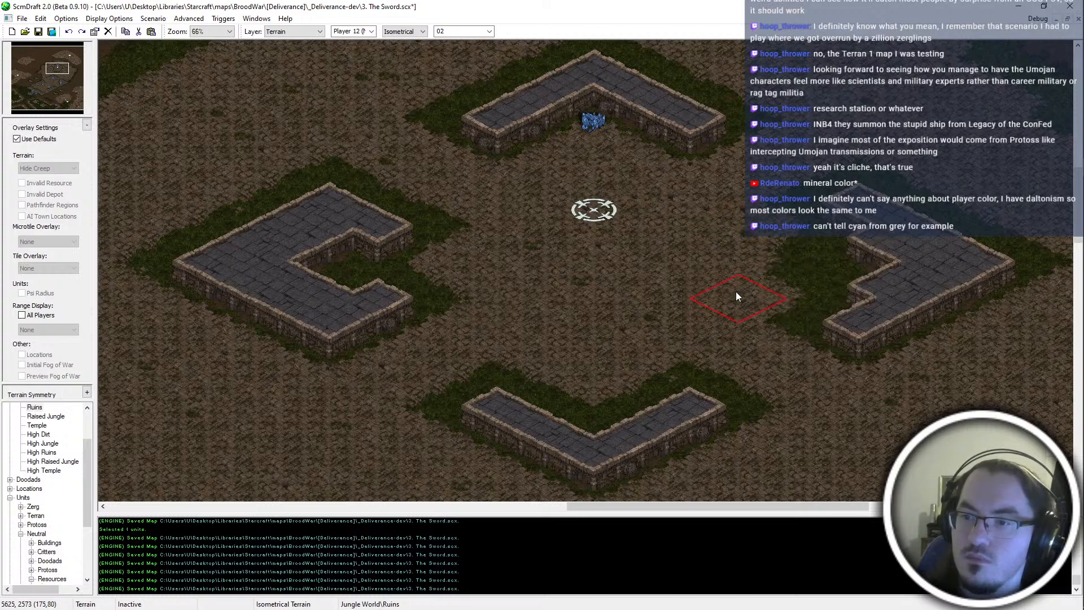
click(472, 212)
click(459, 215)
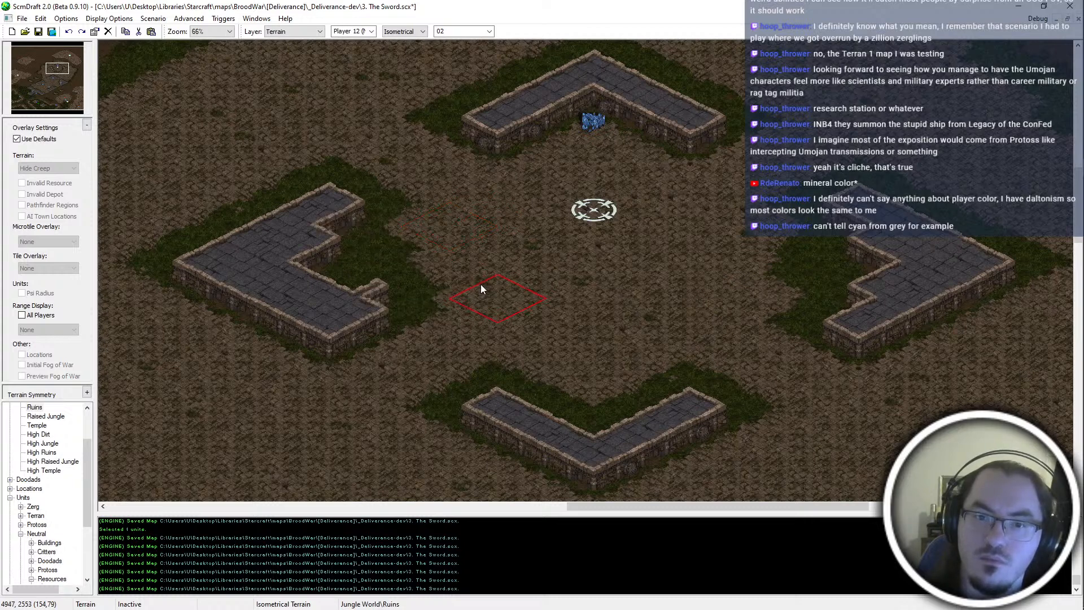
click(457, 298)
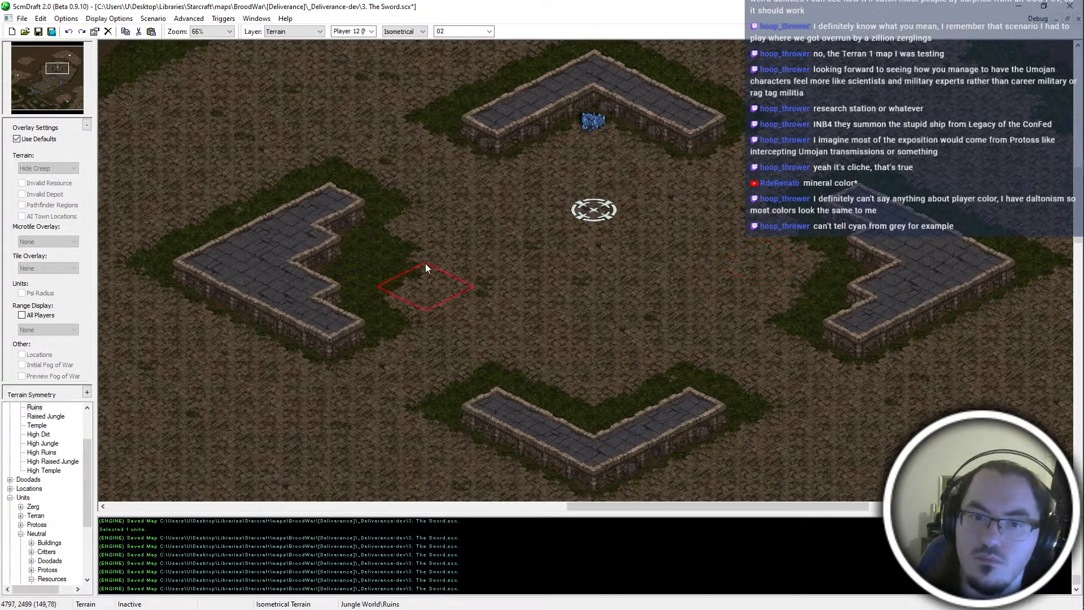
click(441, 254)
Examine the symmetry and spacing of the four chevrons around the start location and their fit with the surrounding plateau
scroll(683, 254, down, 2)
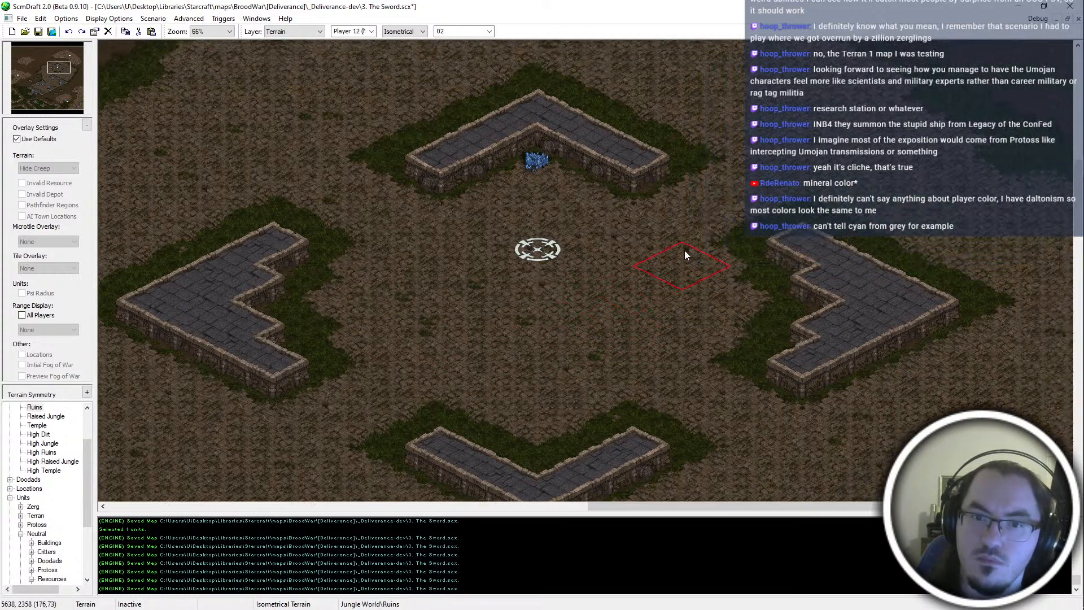
scroll(675, 260, down, 1)
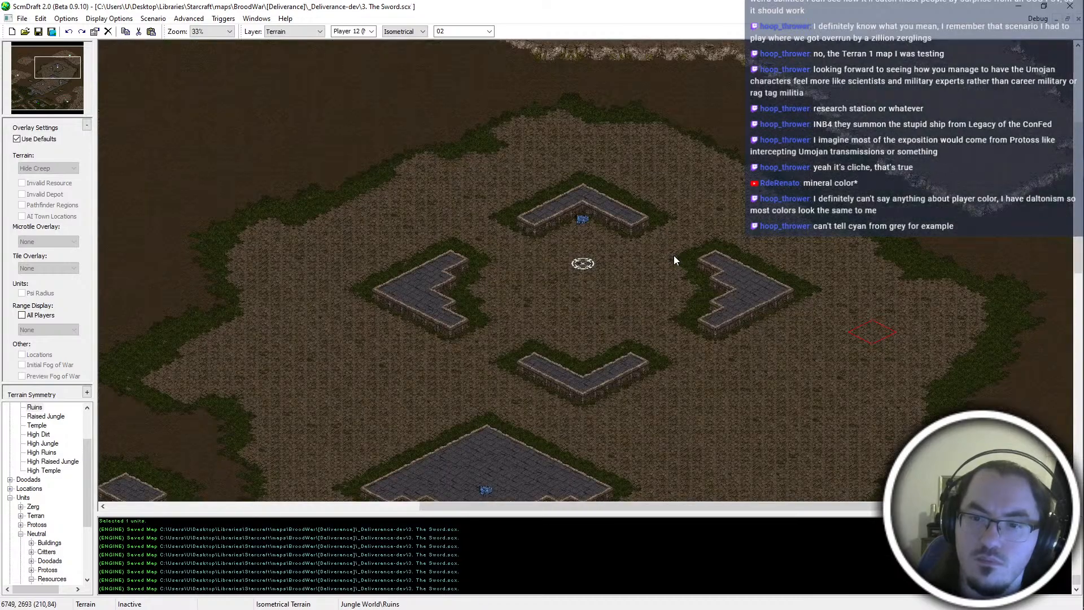
scroll(674, 259, up, 1)
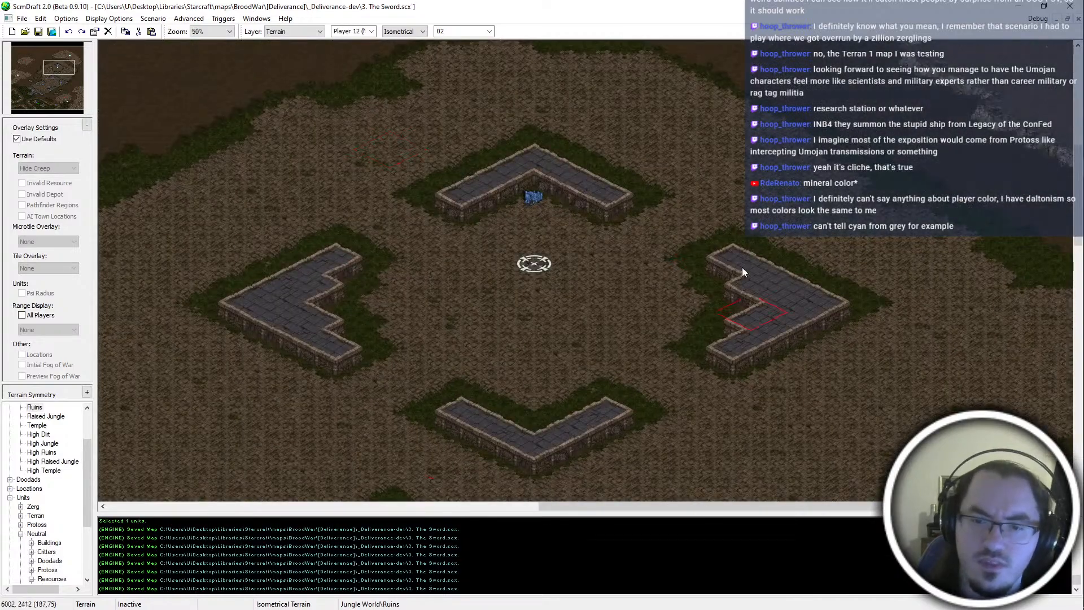
scroll(734, 254, down, 1)
scroll(757, 399, up, 1)
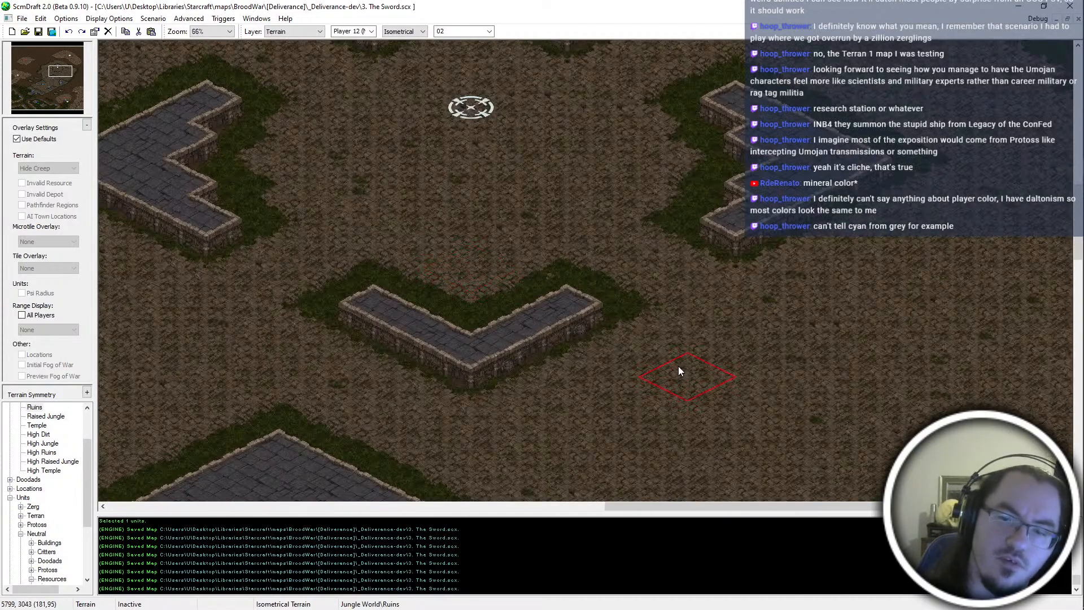
scroll(609, 262, down, 2)
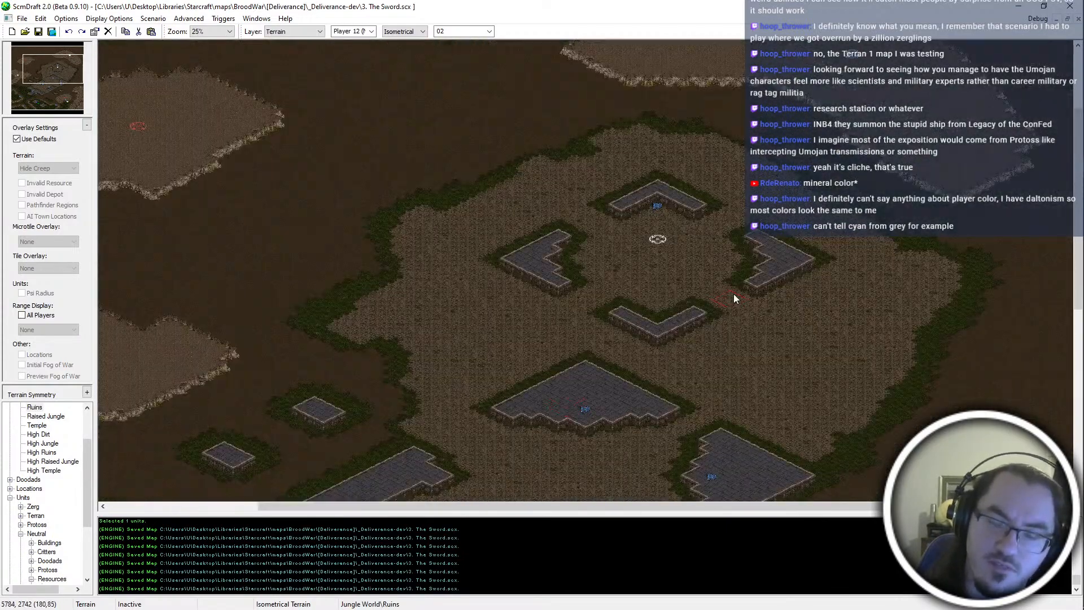
scroll(733, 295, up, 2)
scroll(784, 484, down, 2)
scroll(805, 538, up, 2)
scroll(805, 451, down, 2)
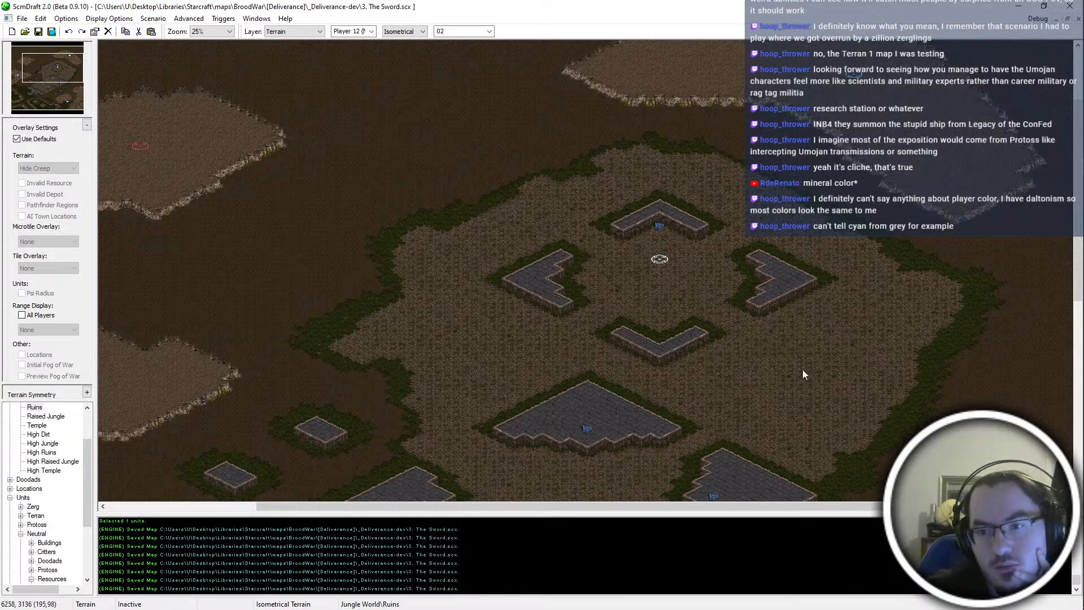
drag(597, 290, 806, 381)
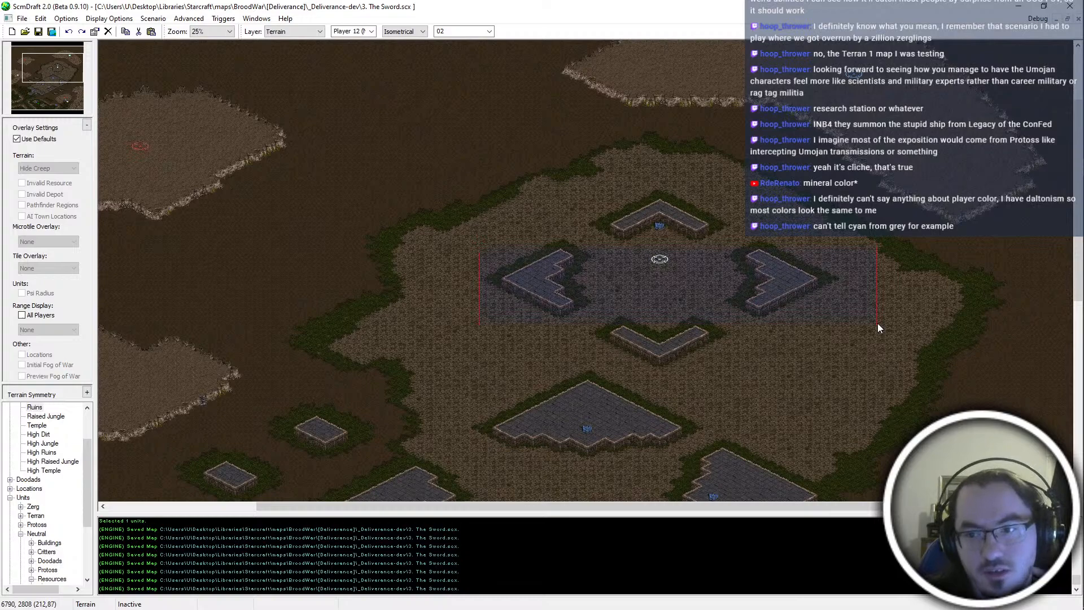
ctrl+scroll(866, 322, up, 1)
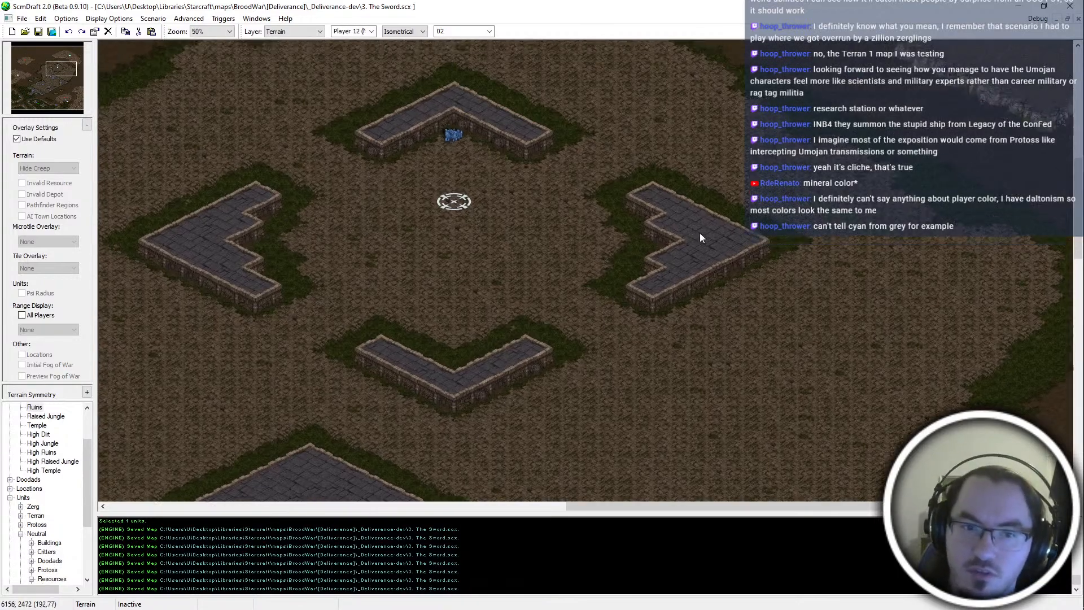
ctrl+scroll(566, 209, down, 1)
ctrl+scroll(567, 212, up, 2)
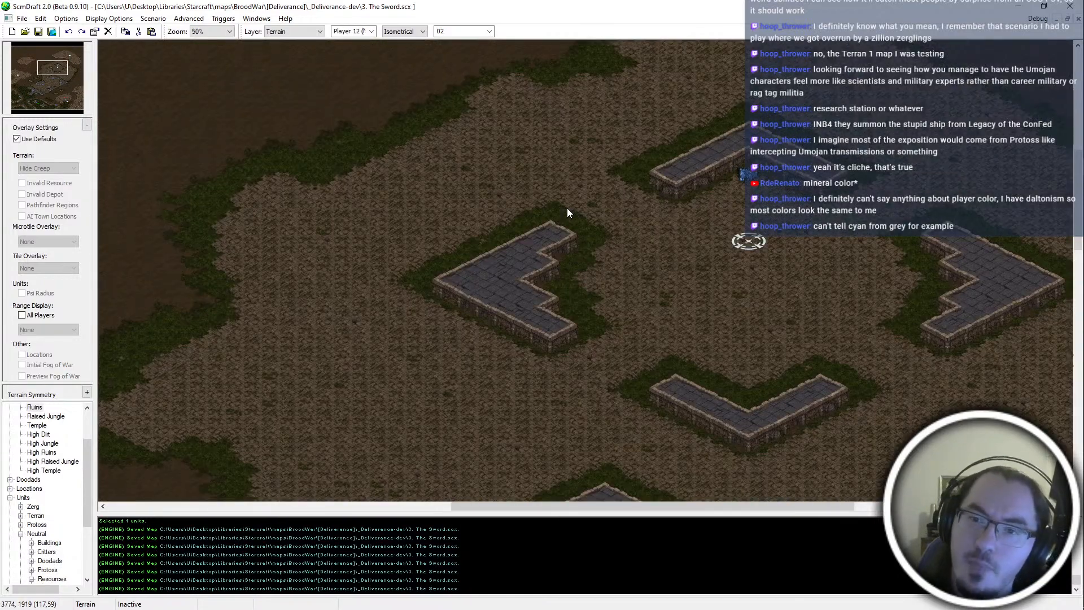
ctrl+scroll(566, 209, down, 1)
ctrl+scroll(537, 240, down, 1)
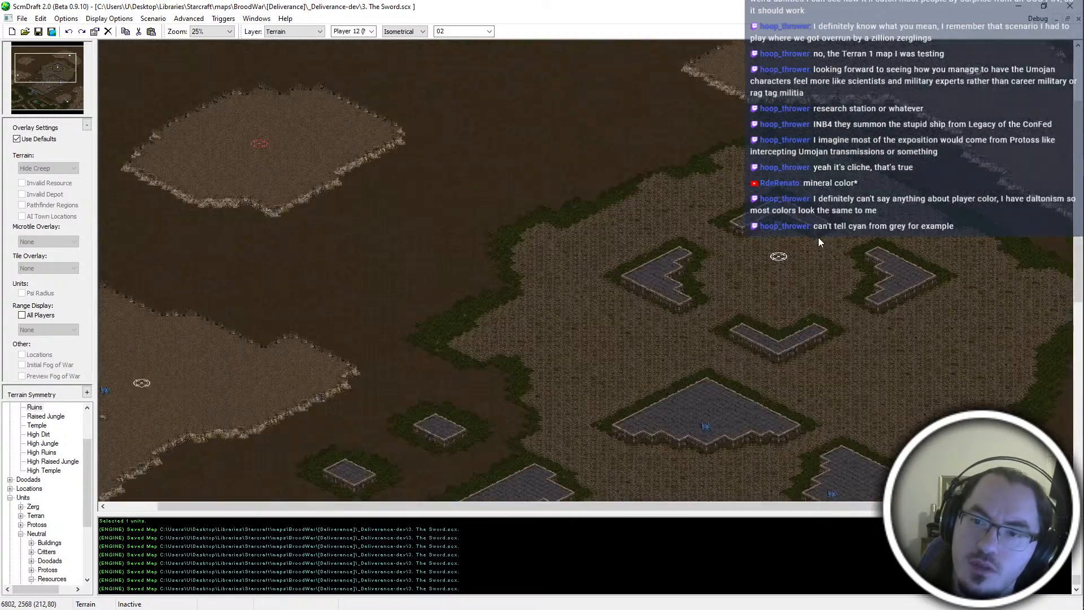
Enlarge the plateau northeast of the start location with High Dirt at brush size 14, joining its separate parts across the map's northeast
middle_drag(832, 238, 819, 381)
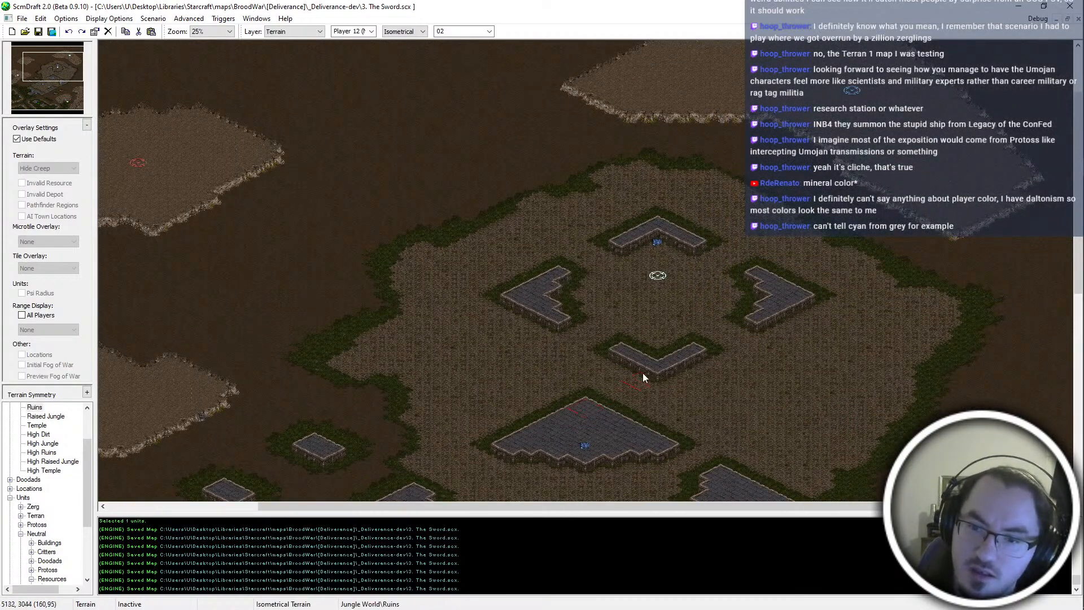
mouse_move(693, 381)
shift+mouse_down()
mouse_move(513, 510)
mouse_move(490, 502)
mouse_move(490, 456)
shift+mouse_up()
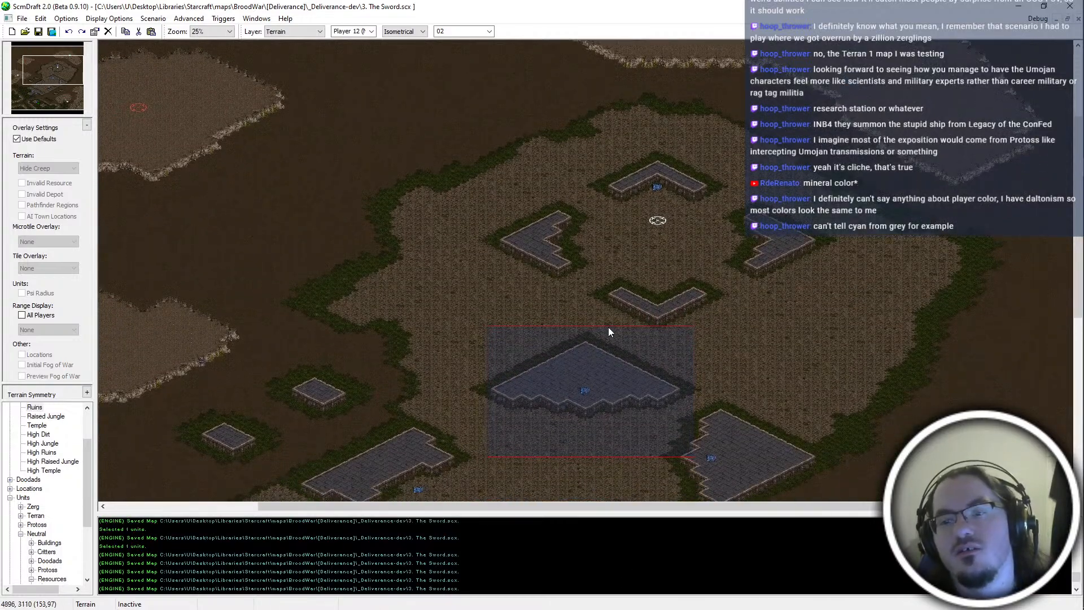
scroll(678, 375, down, 1)
scroll(959, 248, up, 8)
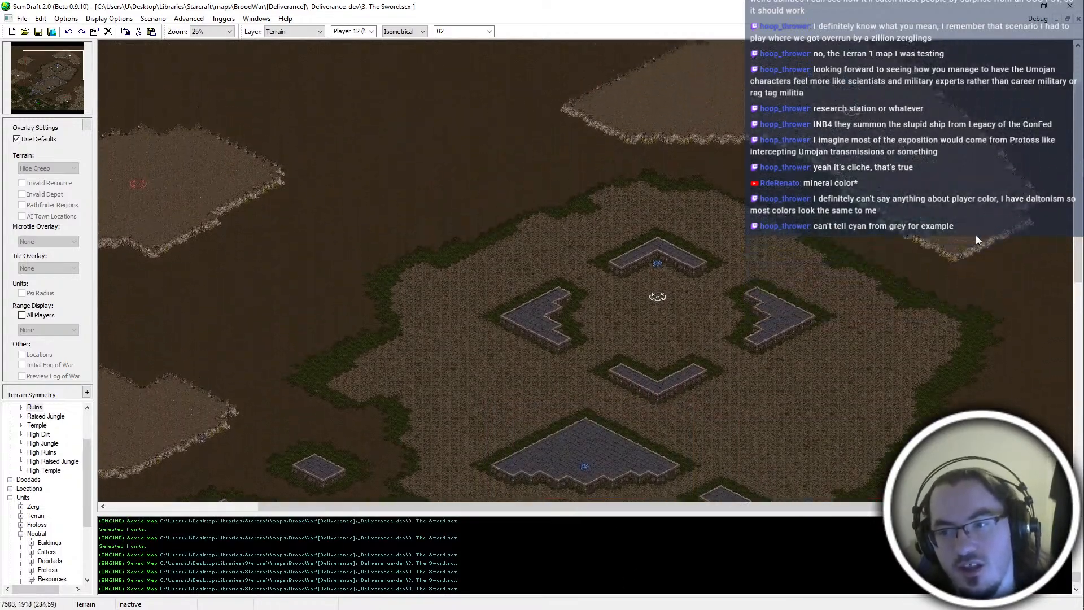
scroll(970, 242, up, 5)
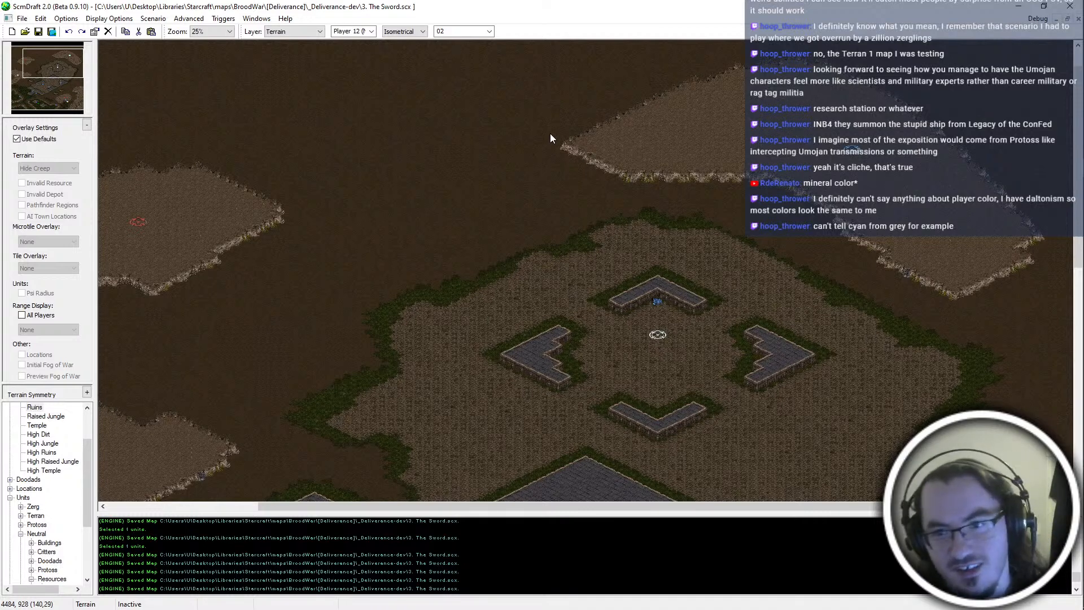
scroll(621, 127, up, 2)
drag(695, 121, 957, 237)
click(38, 434)
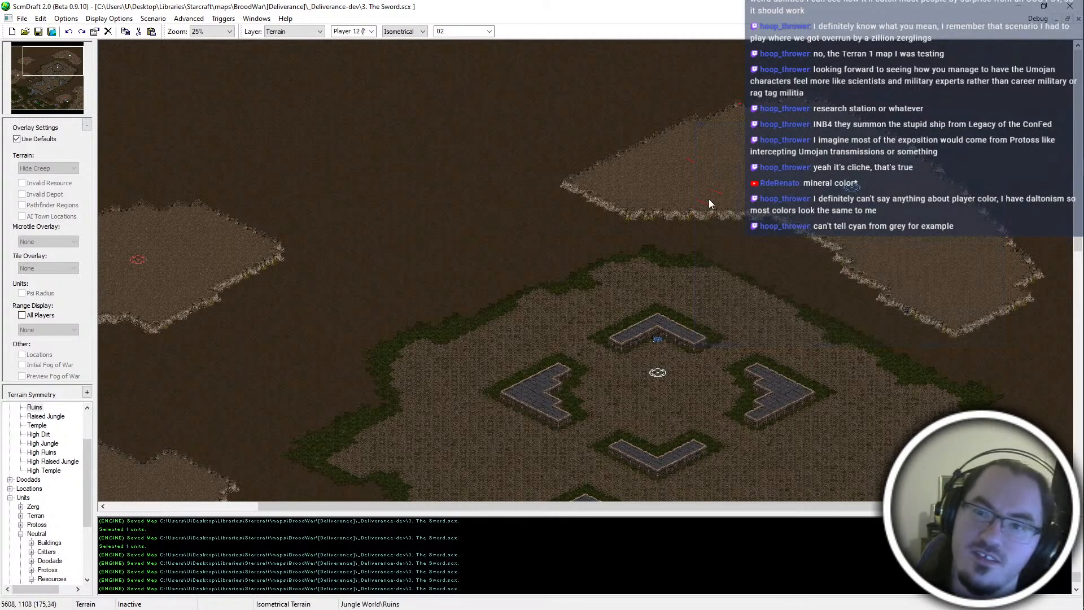
mouse_move(660, 167)
mouse_down()
mouse_move(573, 56)
mouse_move(601, 125)
mouse_move(575, 161)
mouse_move(479, 49)
mouse_move(265, 11)
mouse_move(655, 108)
mouse_move(607, 100)
mouse_move(444, 21)
mouse_move(731, 120)
mouse_move(1035, 113)
mouse_move(1009, 227)
mouse_move(1055, 285)
mouse_up()
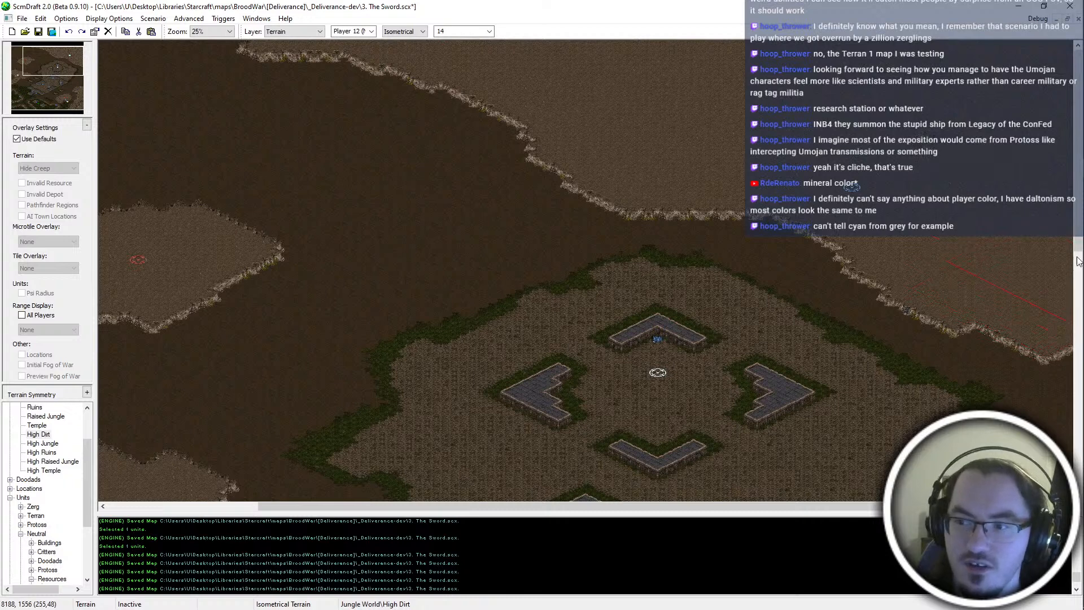
Refine the enlarged plateau's southwestern cliff edge with Dirt and High Dirt at brush size 01, and save the map
scroll(483, 35, up, 9)
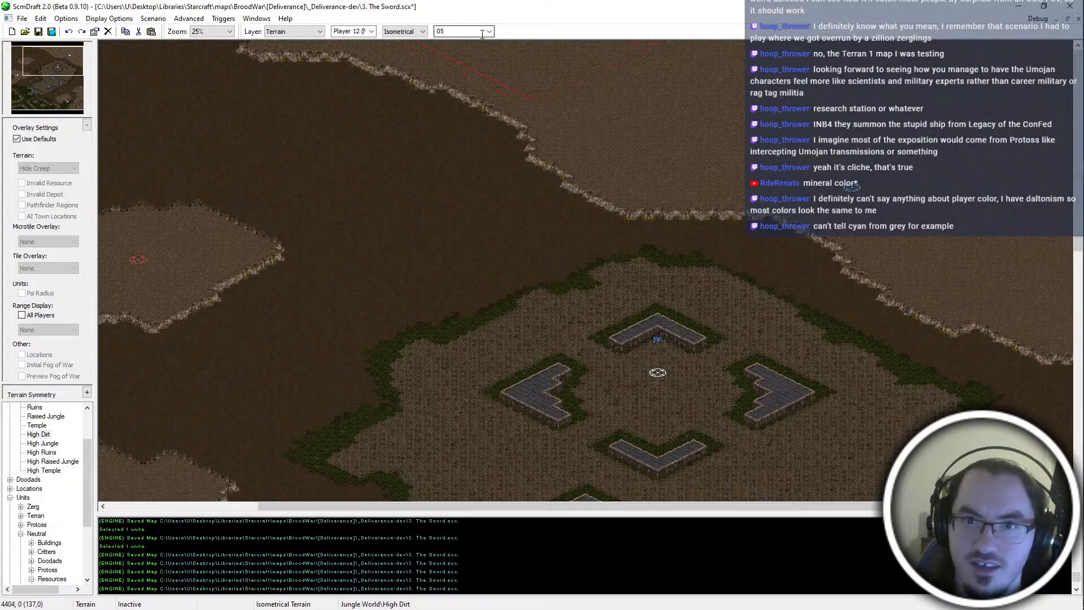
middle_click(366, 217)
ctrl+scroll(316, 85, up, 1)
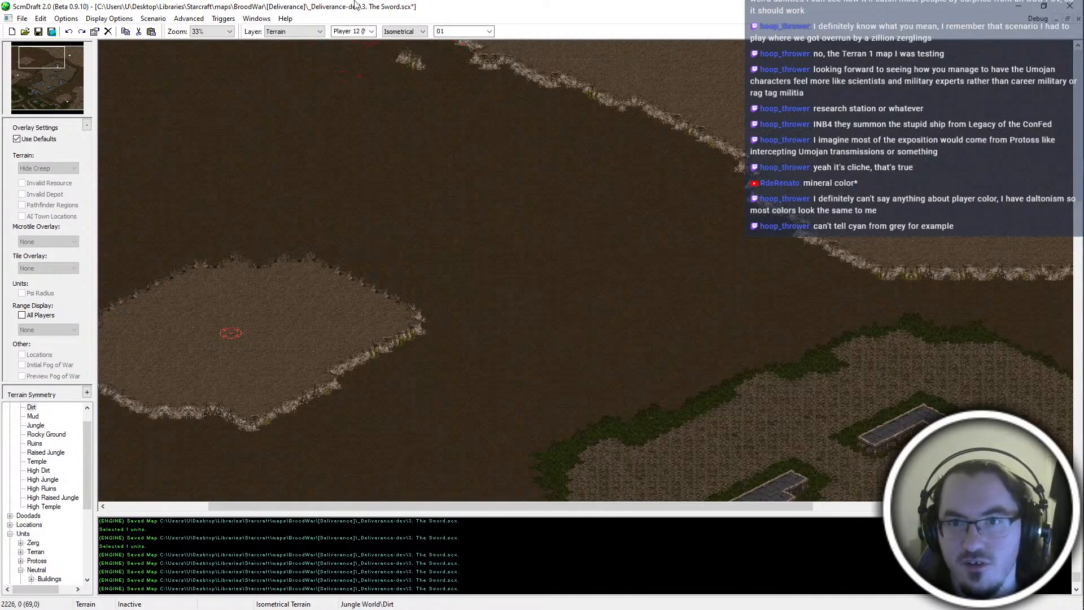
key(ctrl+s)
key(ctrl+s)
key(ctrl+s)
key(ctrl+s)
middle_drag(364, 221, 1048, 248)
middle_click(490, 169)
mouse_move(490, 168)
mouse_down()
mouse_move(357, 177)
mouse_move(321, 145)
mouse_move(382, 225)
mouse_move(317, 200)
mouse_move(321, 179)
mouse_move(300, 155)
mouse_up()
key(ctrl+s)
Examine the gap between the northeastern high dirt plateau and the ruins plateau holding the chevrons and temple platforms
scroll(711, 557, down, 5)
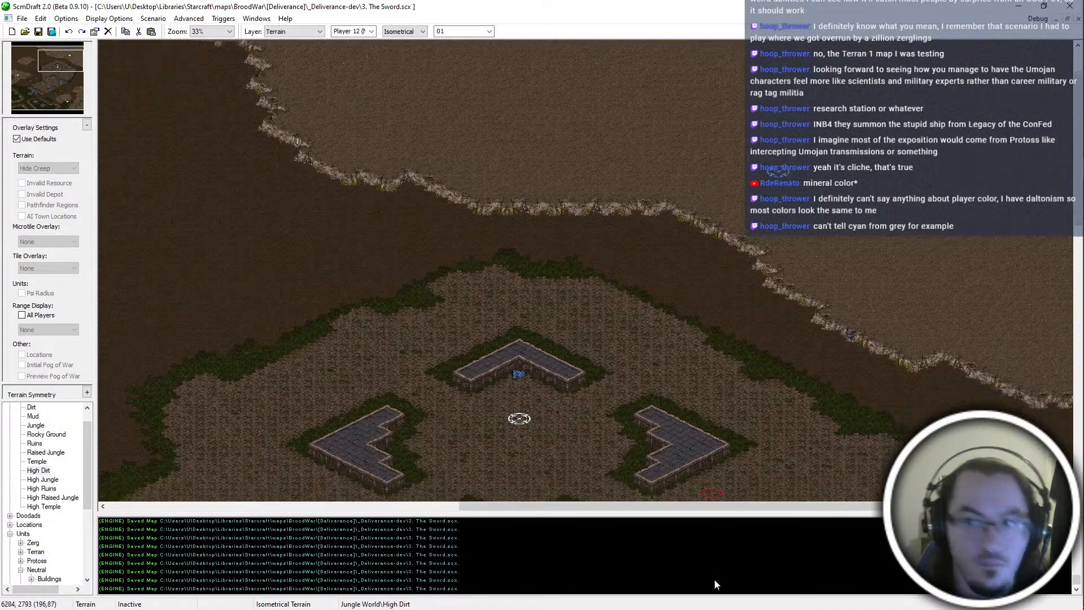
scroll(747, 367, down, 6)
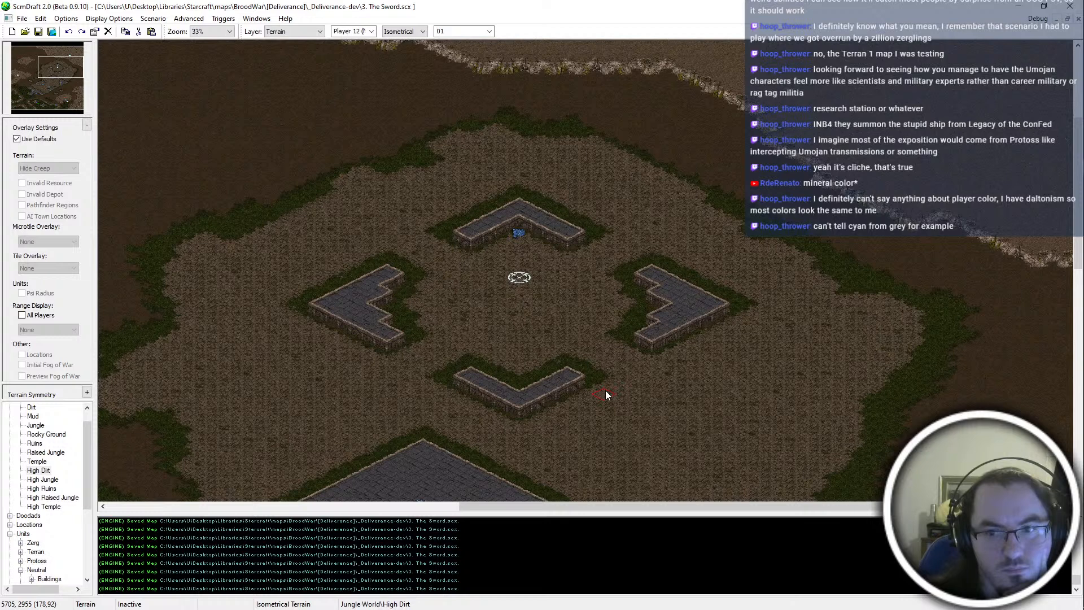
scroll(605, 394, up, 12)
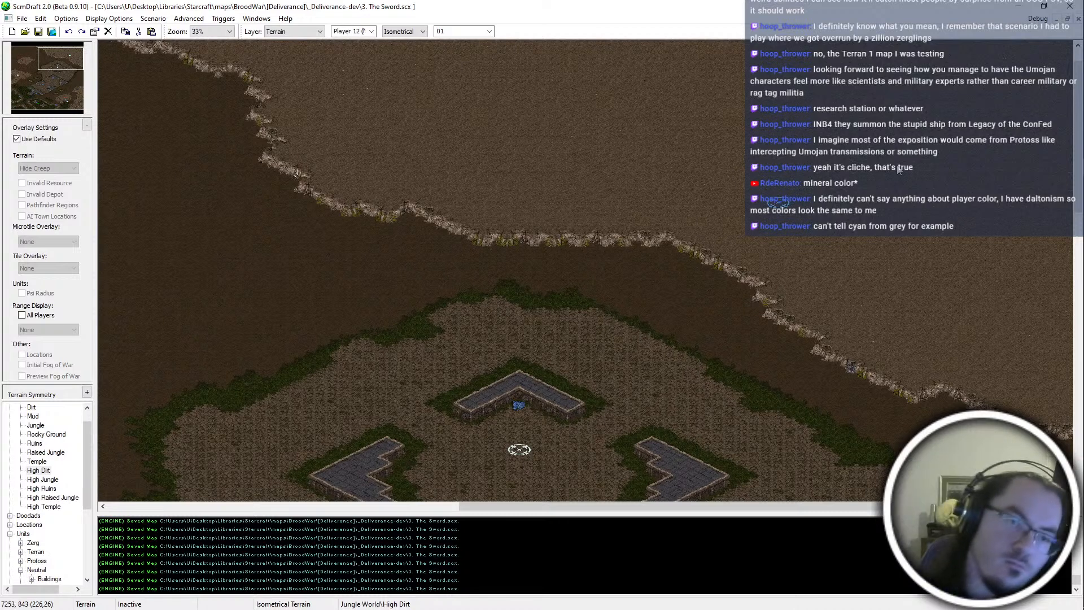
middle_drag(1009, 471, 809, 270)
scroll(808, 270, down, 1)
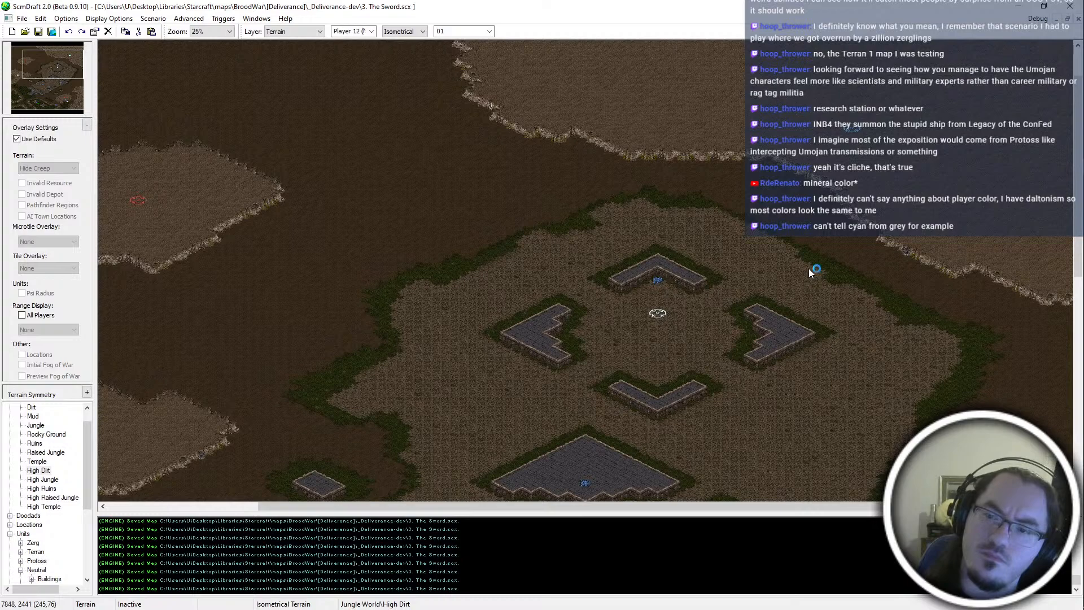
key(Down)
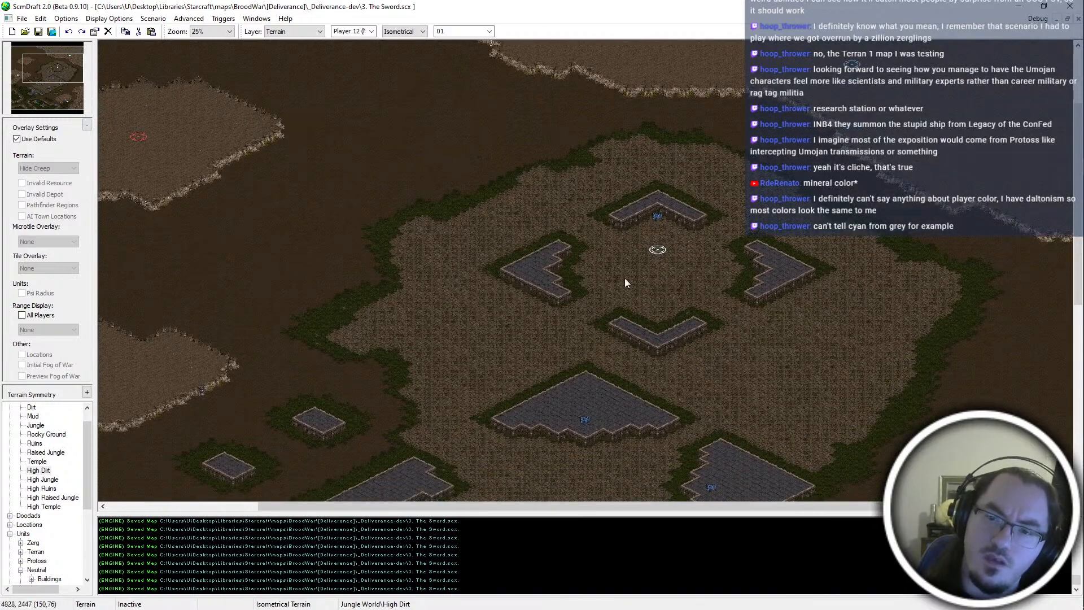
key(Down)
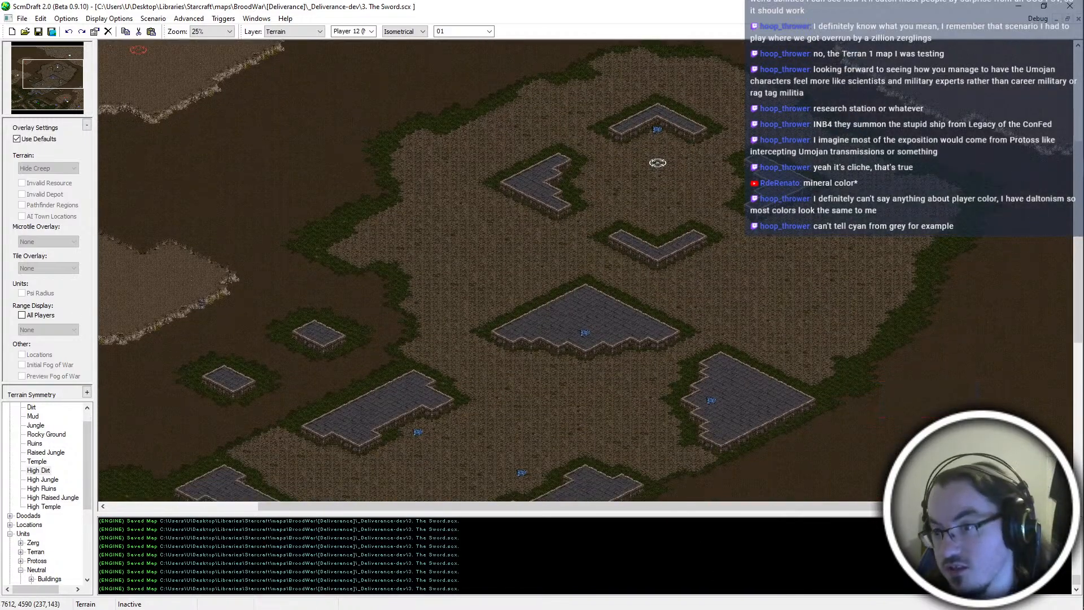
key(Up)
key(Left)
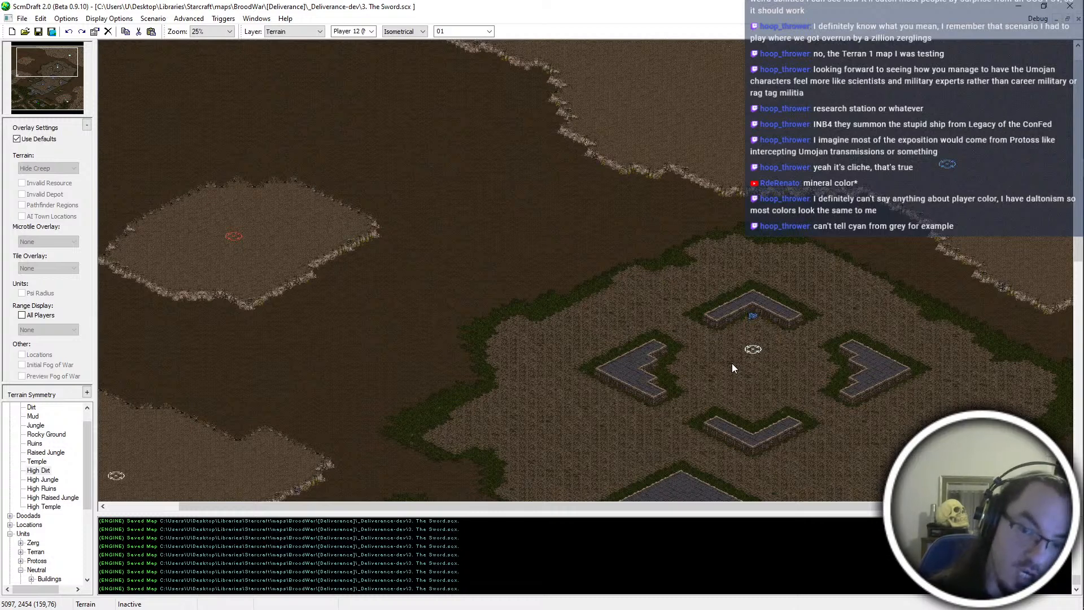
middle_drag(558, 404, 463, 285)
drag(476, 280, 739, 448)
middle_drag(785, 59, 863, 202)
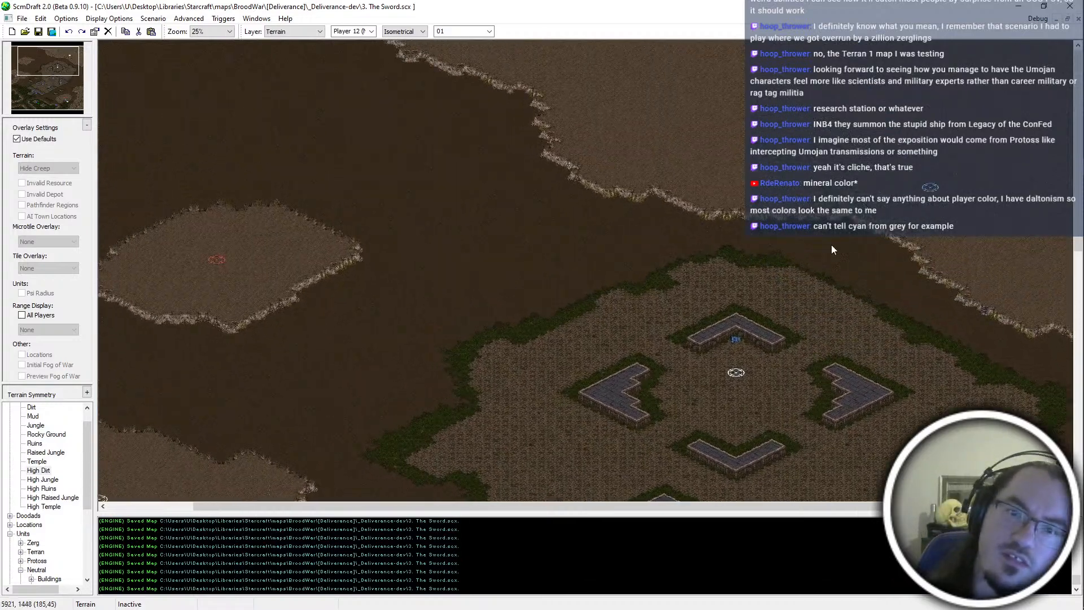
middle_drag(764, 207, 686, 213)
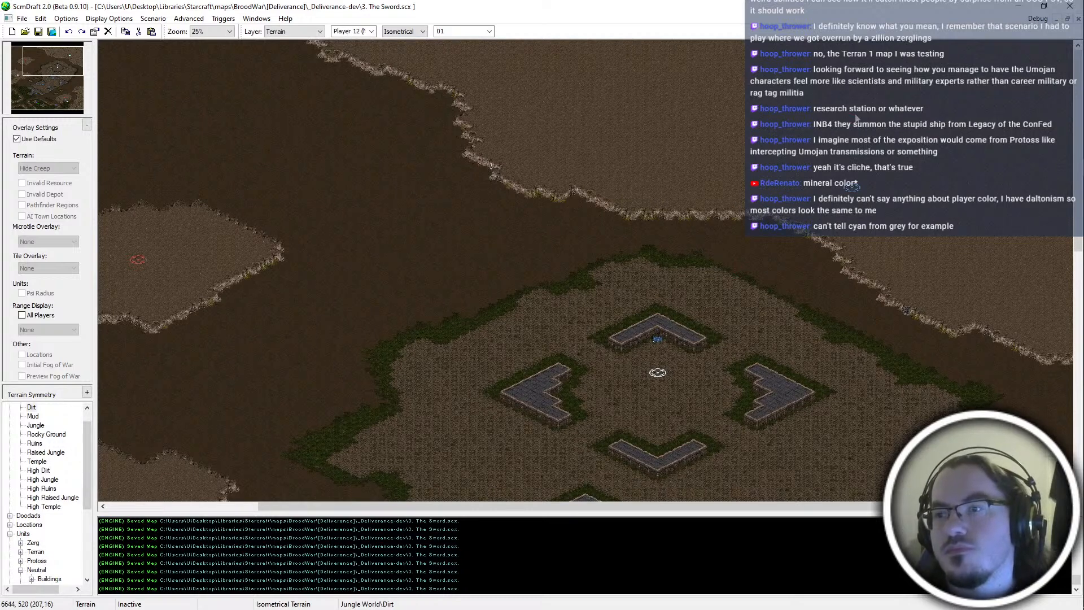
Carve a Dirt depression into the eastern part of the northeastern high dirt plateau at brush size 01
mouse_move(822, 123)
mouse_down()
mouse_move(892, 128)
mouse_move(986, 200)
mouse_move(1069, 230)
mouse_up()
mouse_move(817, 116)
mouse_down()
mouse_move(788, 84)
mouse_move(824, 63)
mouse_move(814, 40)
mouse_move(788, 51)
mouse_move(807, 42)
mouse_move(822, 69)
mouse_move(828, 27)
mouse_up()
right_click(894, 90)
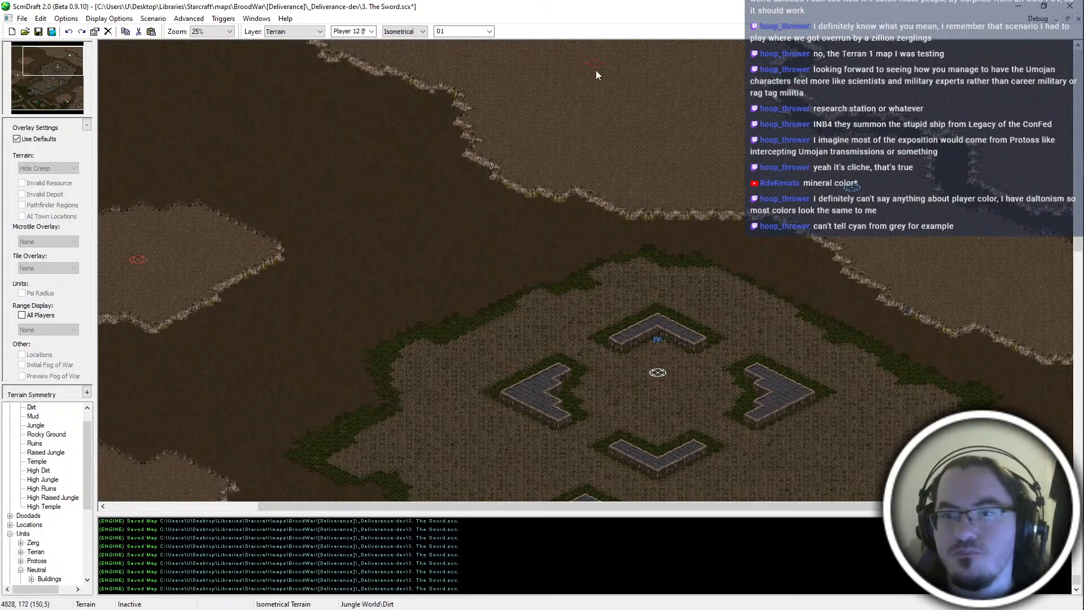
Carve a second Dirt depression near the high dirt plateau's northwestern edge, keeping a High Dirt island inside it
mouse_move(625, 77)
mouse_down()
mouse_move(657, 52)
mouse_move(636, 103)
mouse_up()
drag(567, 75, 608, 94)
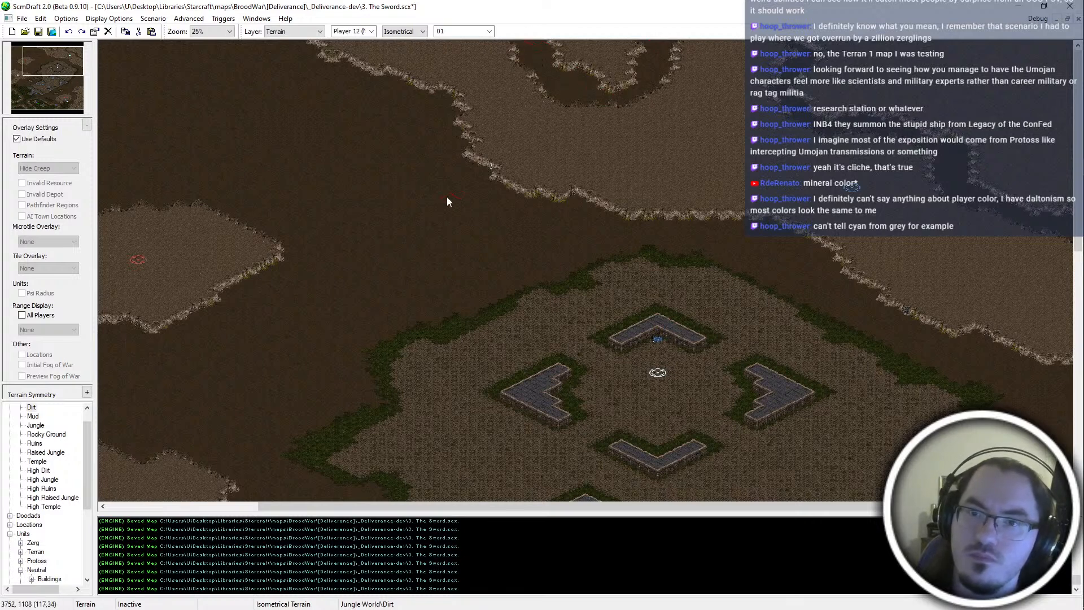
drag(593, 57, 587, 77)
click(545, 47)
click(633, 57)
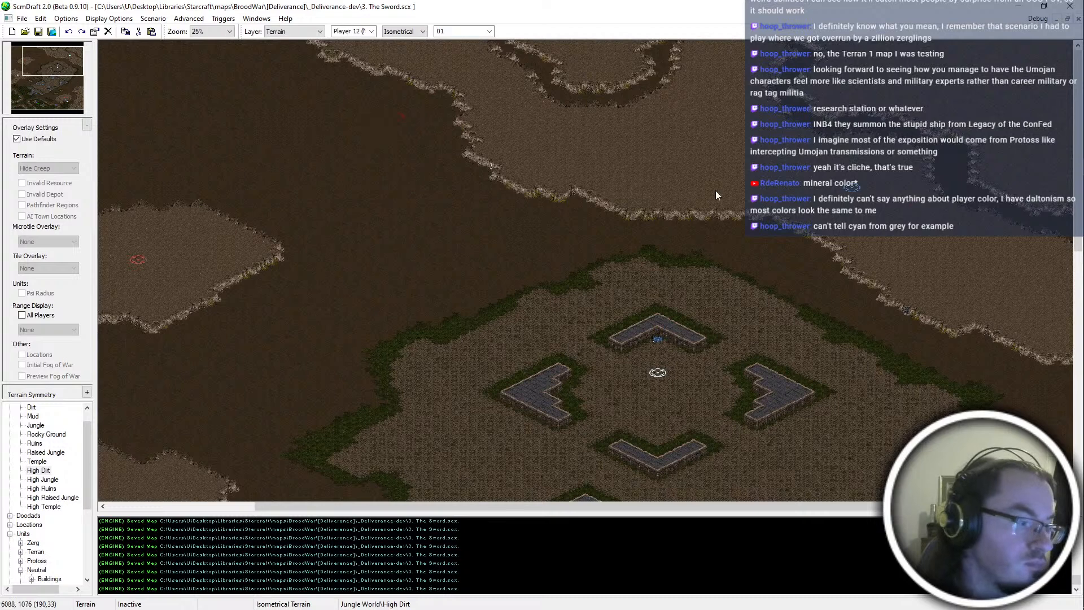
Examine the western high dirt areas and the southern half of the map for how the terrain layout fits together
key(Left)
key(Left)
key(Left)
key(Left)
key(Left)
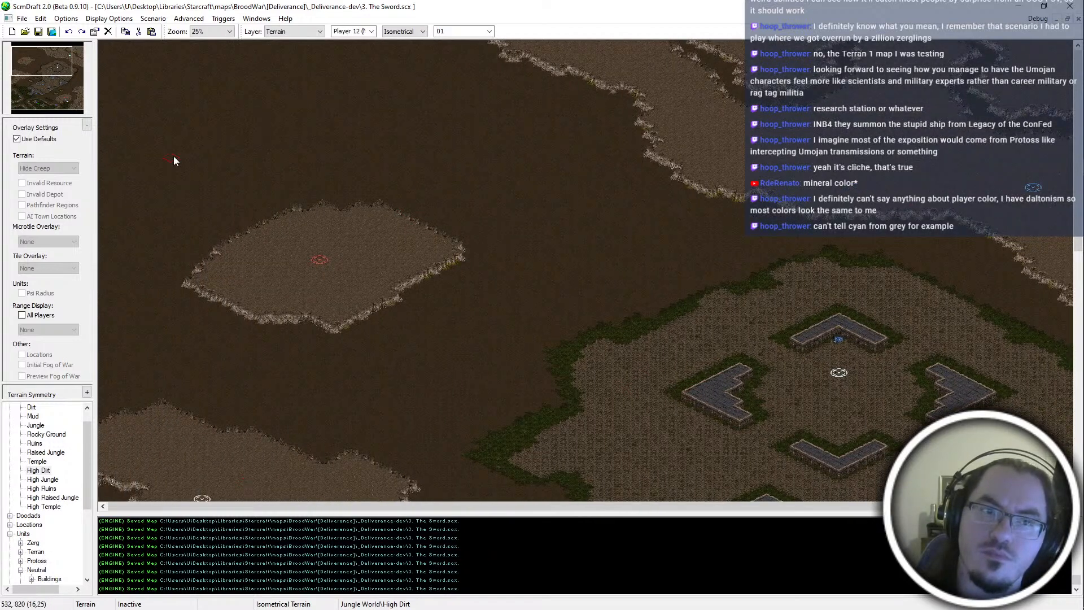
click(50, 74)
drag(50, 75, 103, 148)
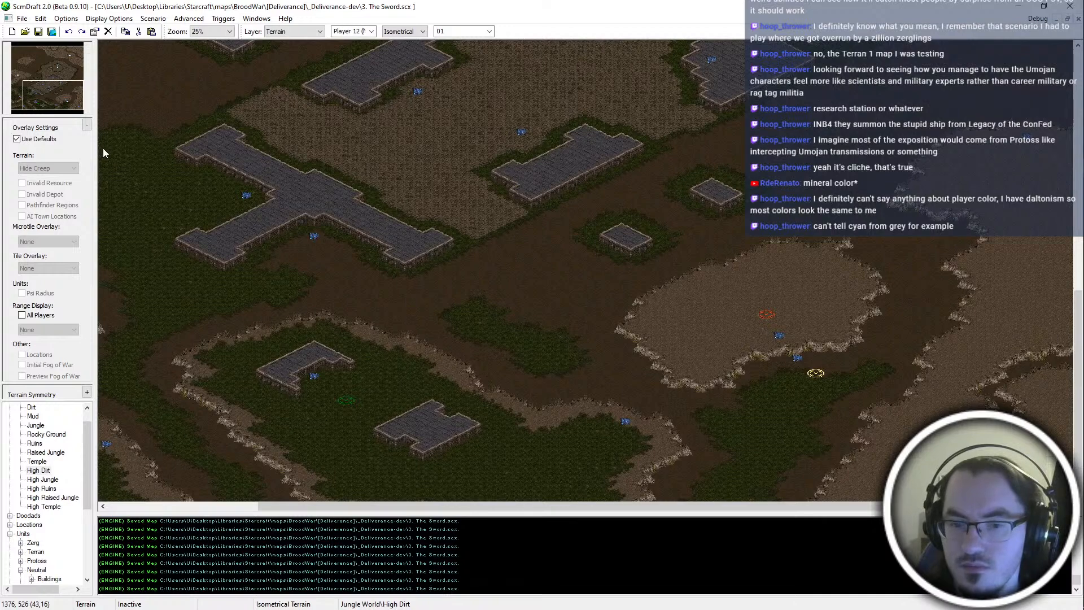
drag(102, 148, 135, 5)
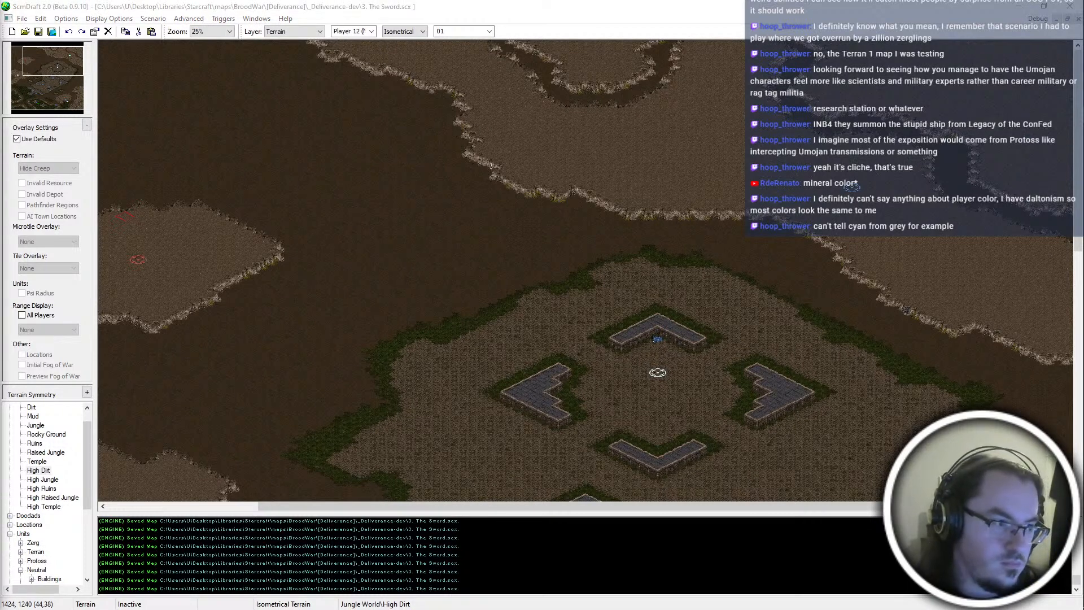
scroll(441, 163, down, 1)
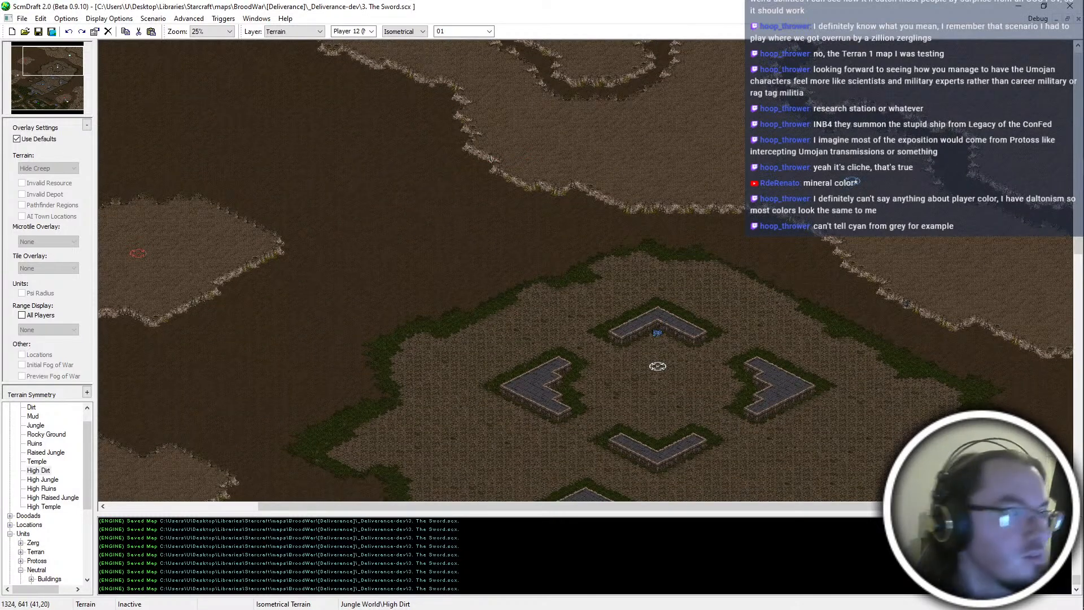
Copy the Mineral Field beside the northern chevron, place two copies on the northeastern high dirt plateau and save the map
key(u)
click(658, 339)
key(ctrl+c)
key(ctrl+v)
click(899, 153)
key(ctrl+v)
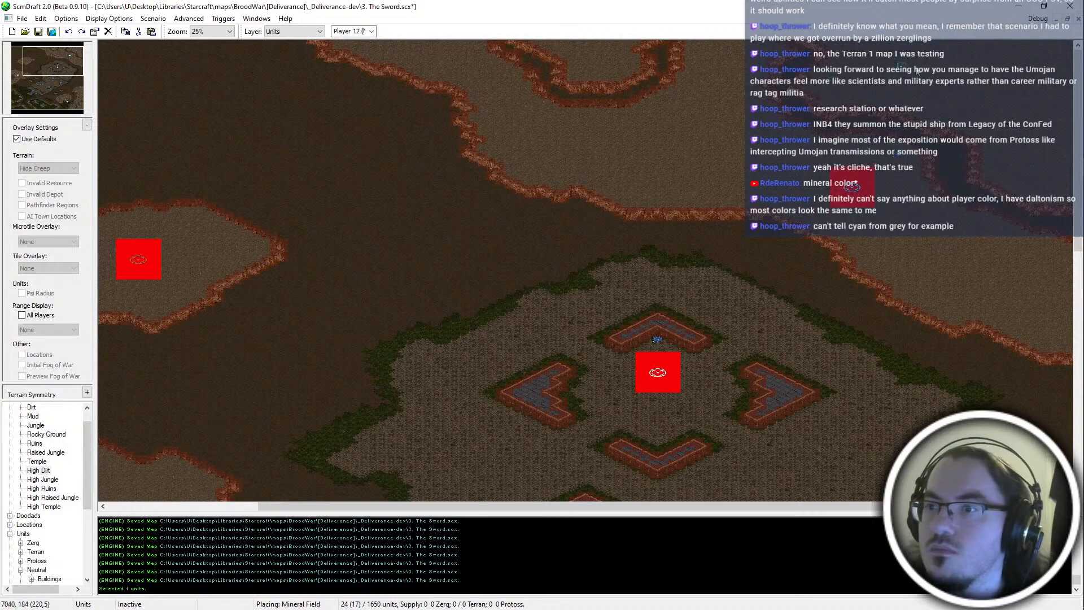
click(934, 113)
key(ctrl+s)
Place another Mineral Field copy just south of the plateau's western depression, return to the Terrain layer and save the map
key(Left)
key(Left)
key(Left)
key(Left)
key(Left)
key(Left)
key(Left)
key(Left)
key(Left)
key(Left)
key(Left)
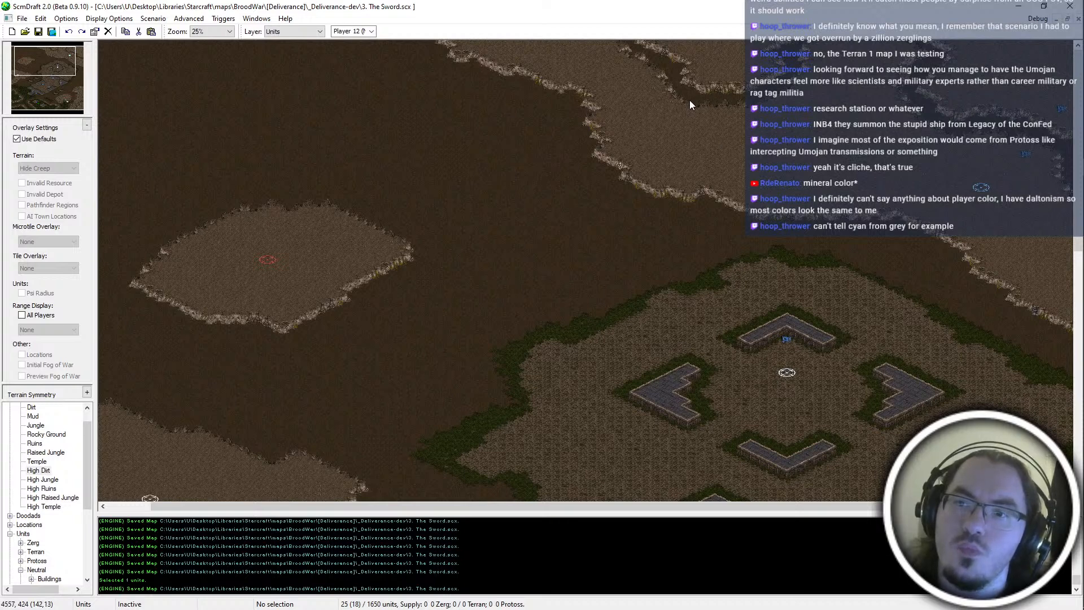
key(ctrl+v)
click(715, 120)
key(t)
right_click(588, 219)
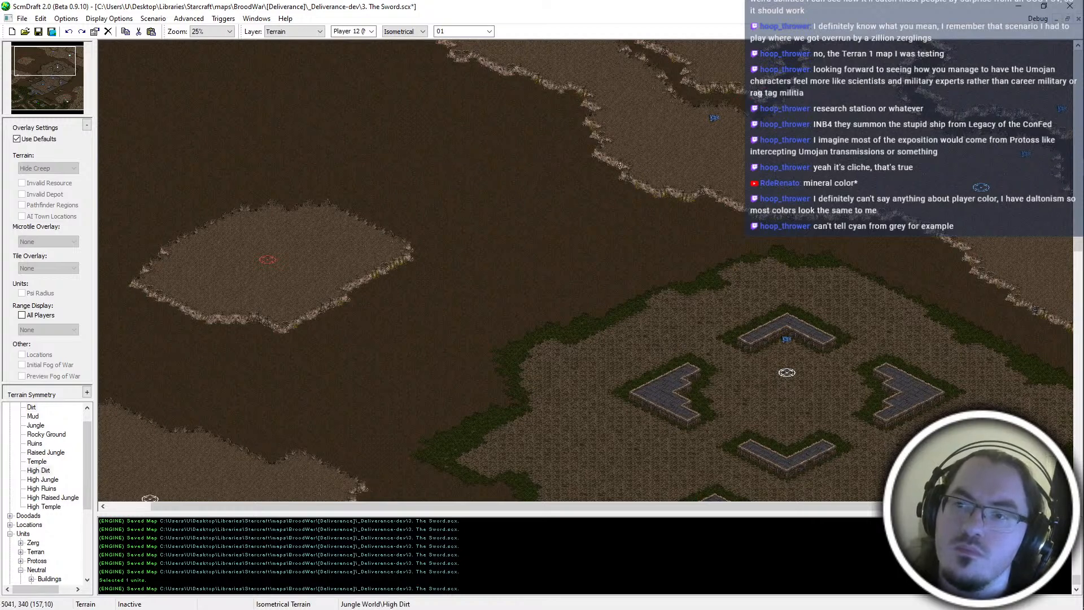
key(ctrl+s)
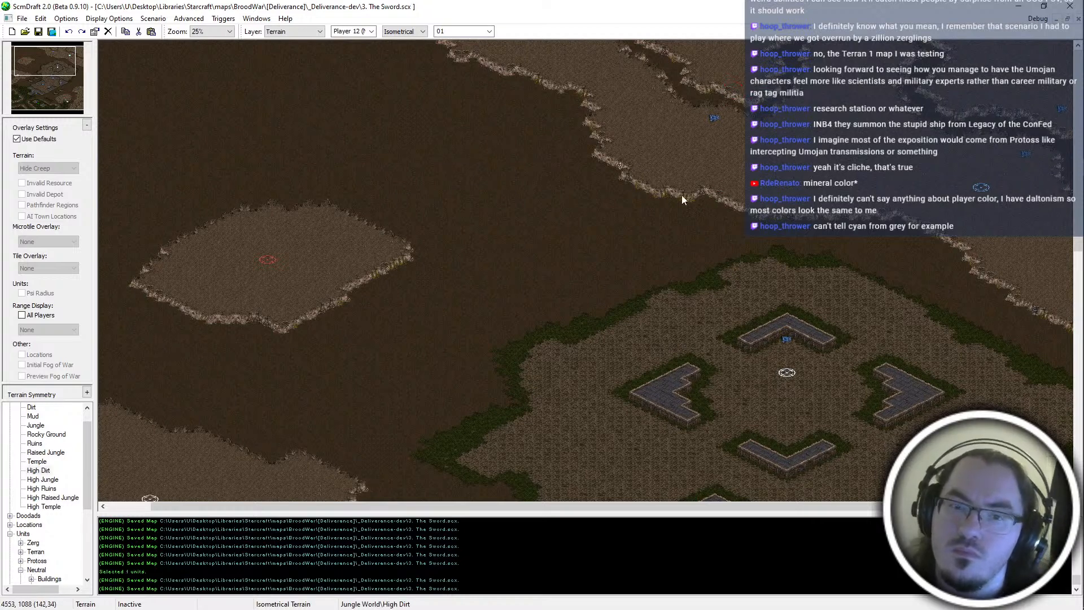
Review the overall terrain layout across the western, eastern and southern parts of the map
key(Left)
key(Left)
key(Left)
key(Left)
key(Left)
key(Down)
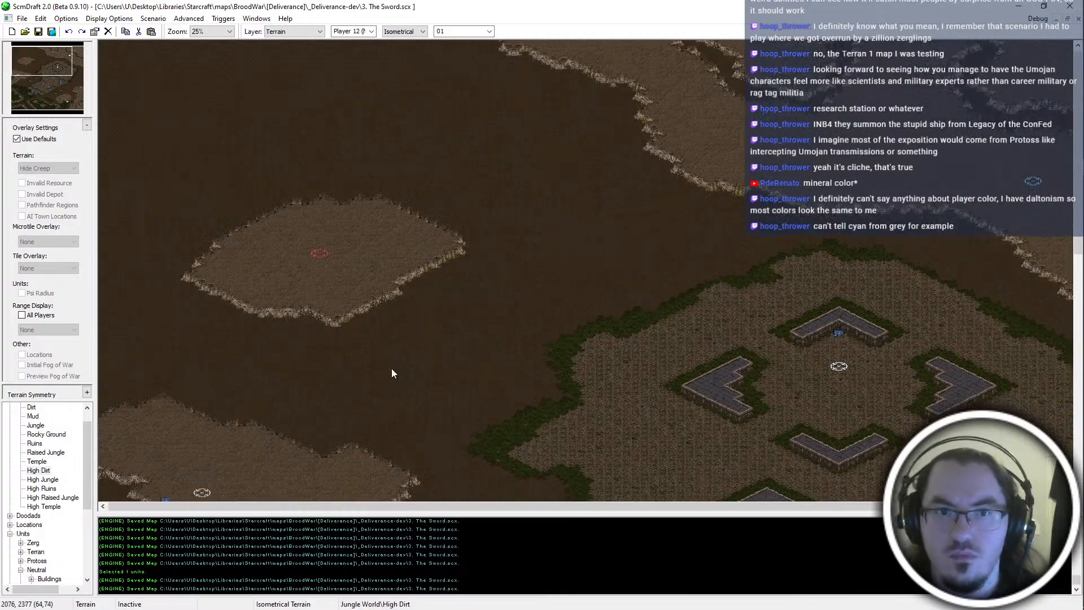
drag(30, 71, 99, 69)
right_click(515, 169)
mouse_move(516, 169)
mouse_down()
mouse_move(827, 333)
mouse_move(890, 324)
mouse_up()
key(Down)
key(Down)
key(Down)
key(Down)
right_click(890, 323)
drag(70, 106, 22, 59)
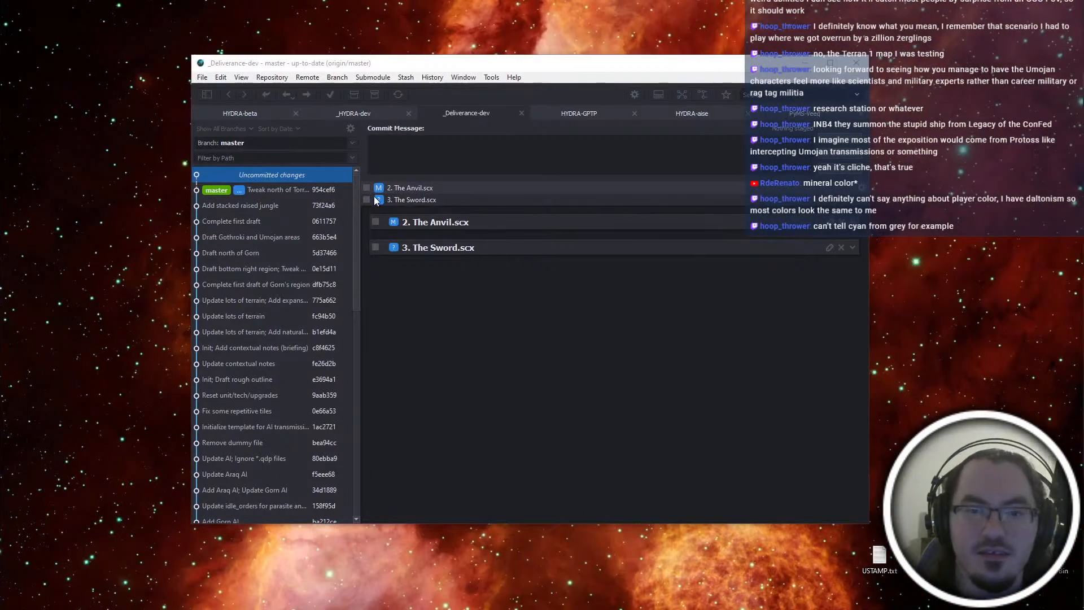
In the Git client, stage 2. The Anvil.scx in the _Deliverance-dev repository and commit it with the message "String update"
click(366, 187)
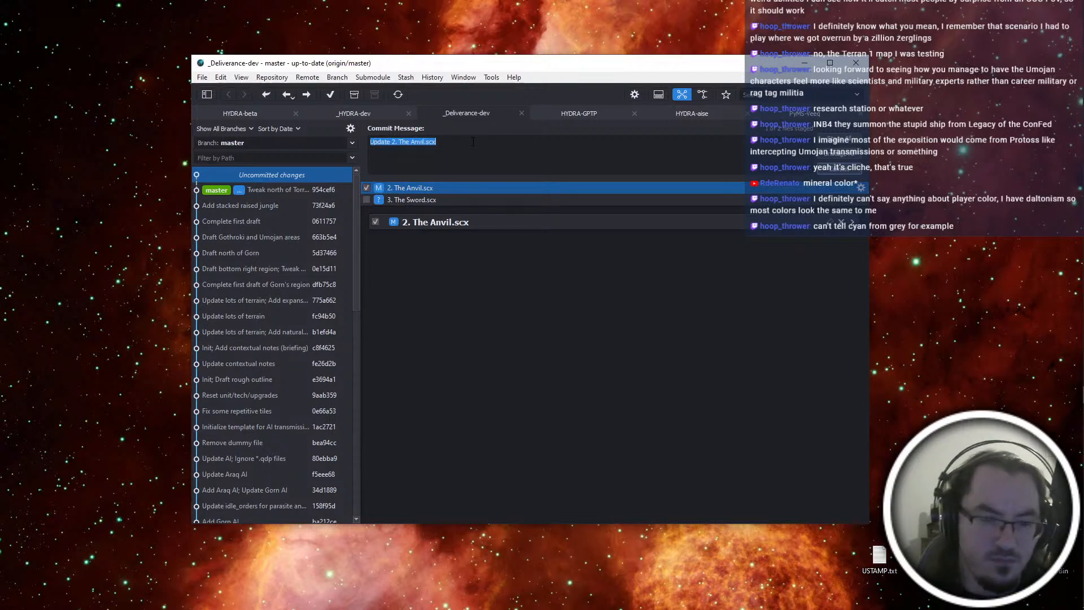
text(String update)
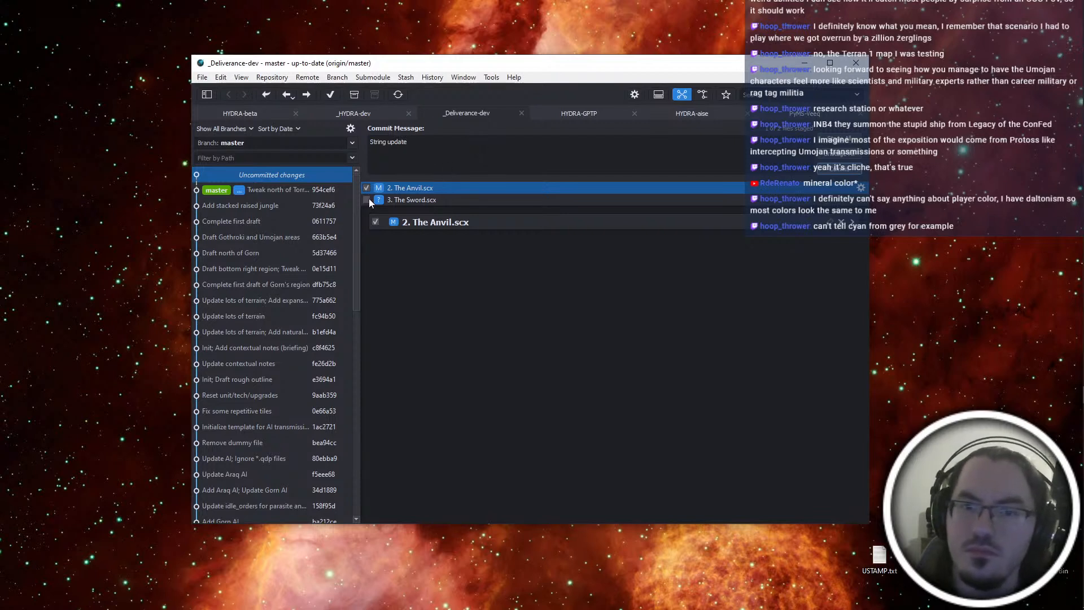
key(ctrl+Return)
Stage 3. The Sword.scx and begin its commit message with "Init; Start"
text(I)
text(nit; Add )
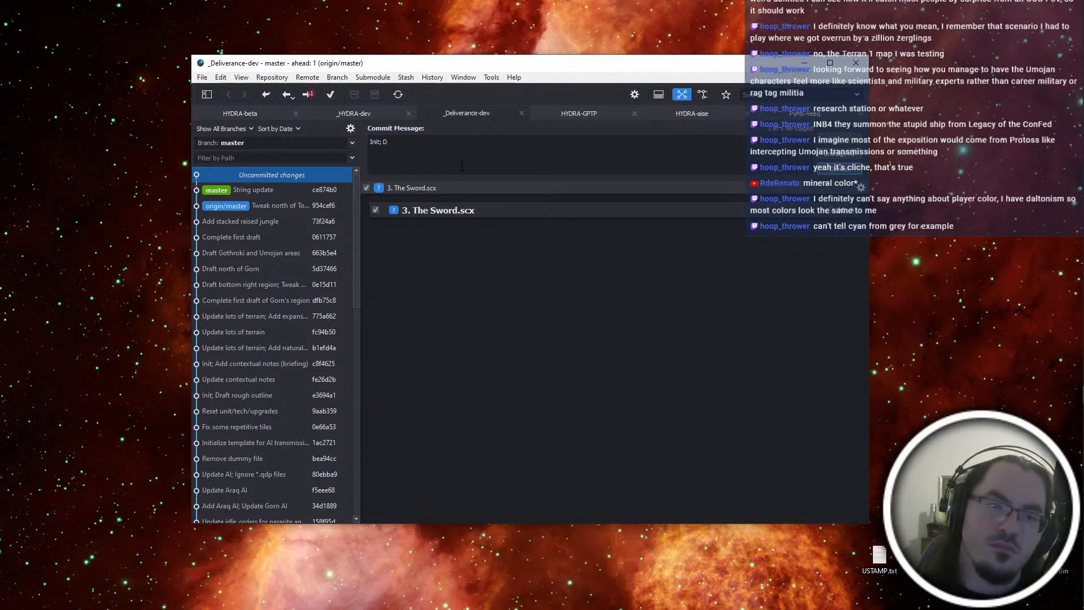
text(Start )
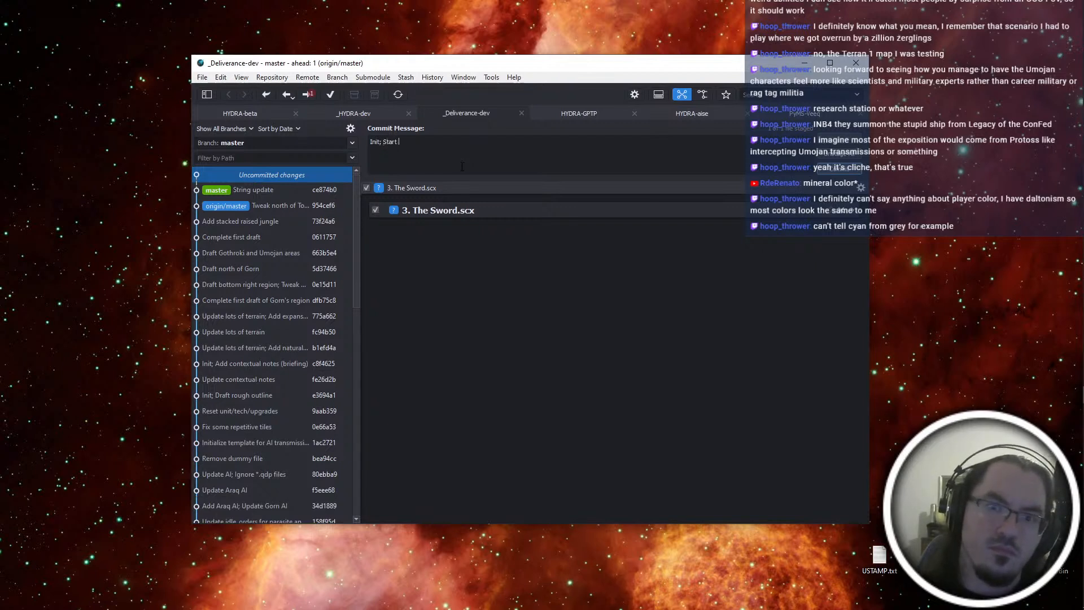
text(first layout draf)
key(BackSpace)
key(BackSpace)
key(BackSpace)
key(BackSpace)
key(BackSpace)
key(BackSpace)
key(BackSpace)
key(BackSpace)
key(BackSpace)
key(BackSpace)
key(BackSpace)
key(BackSpace)
key(BackSpace)
key(BackSpace)
key(BackSpace)
key(BackSpace)
Complete the message as "Init; Start initial layout", commit 3. The Sword.scx and open the _HYDRA-dev repository
text(initial layout)
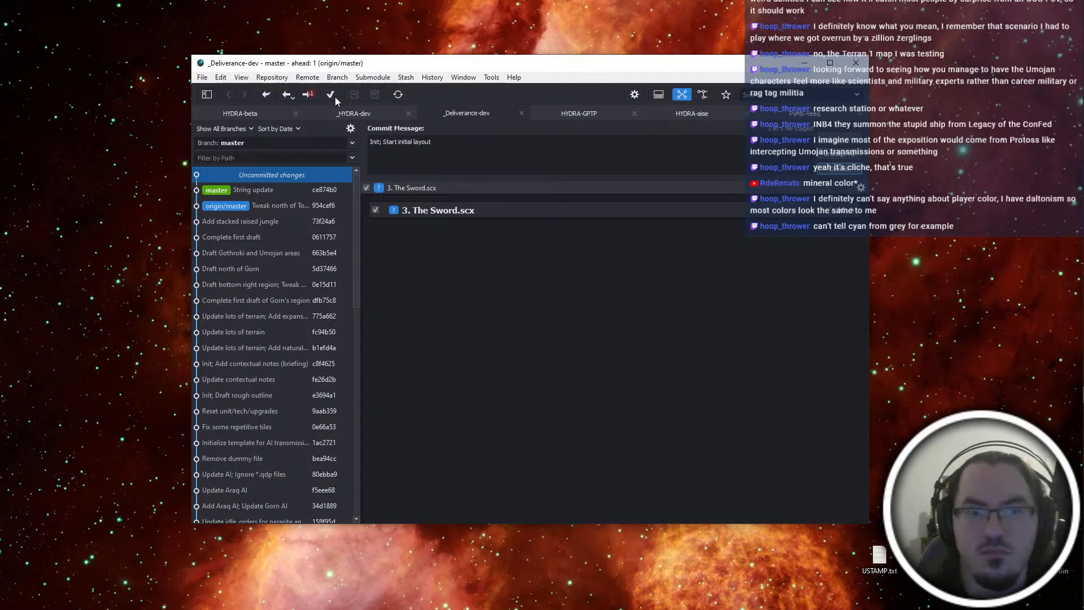
click(331, 94)
click(348, 113)
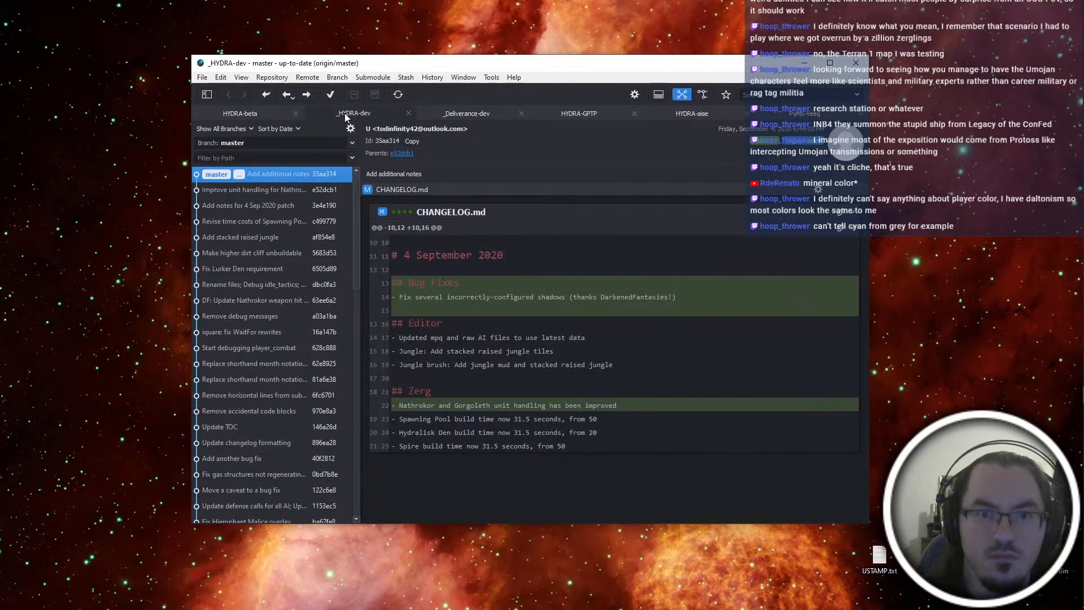
Switch to the neighbouring virtual desktop and minimize its Notepad++ and File Explorer windows
key(ctrl+super+Left)
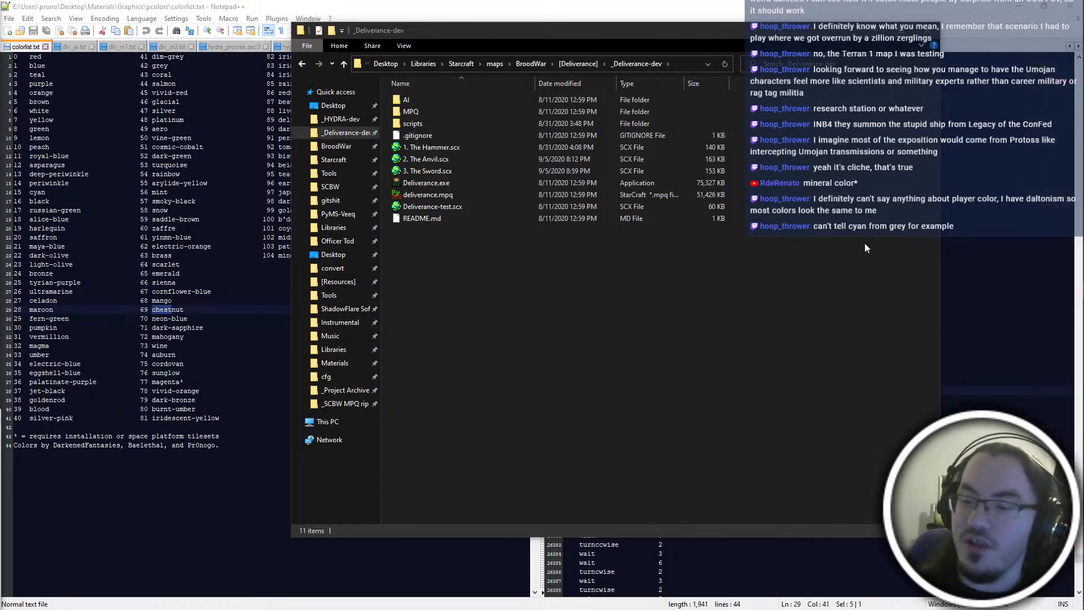
click(1027, 4)
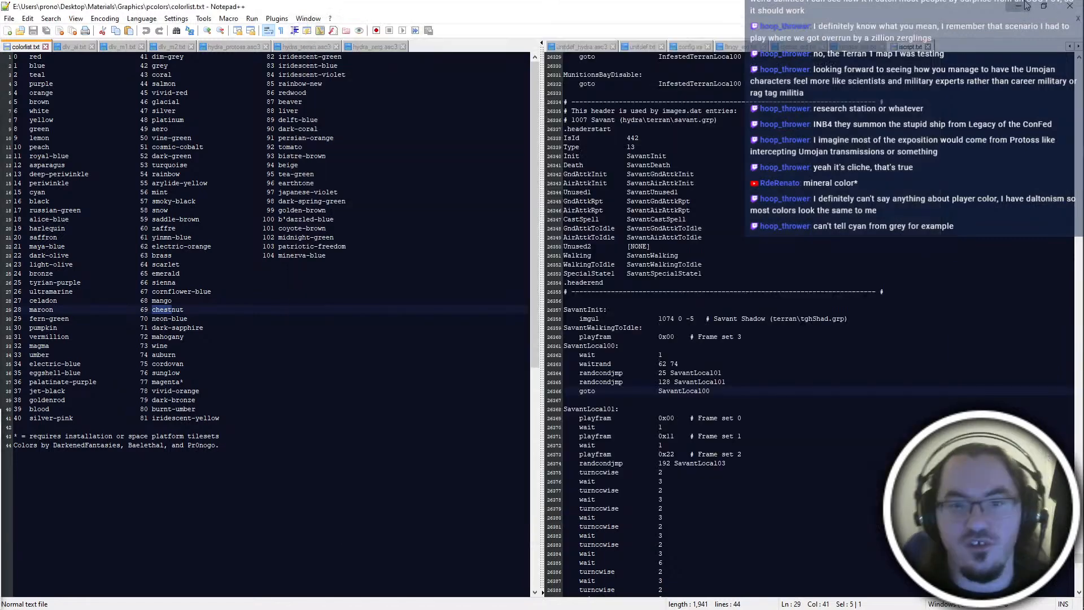
click(874, 32)
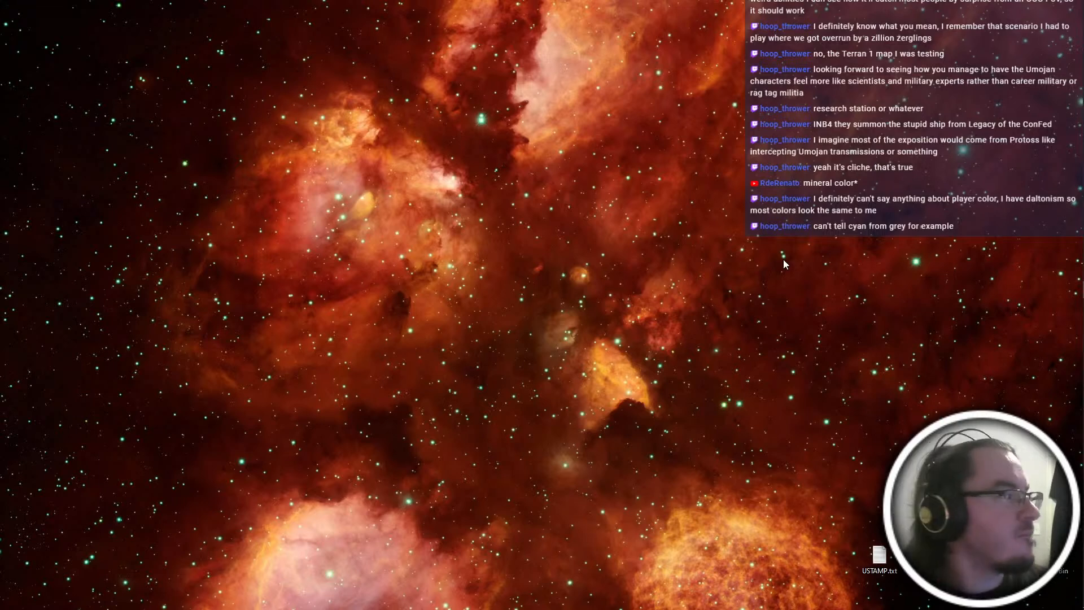